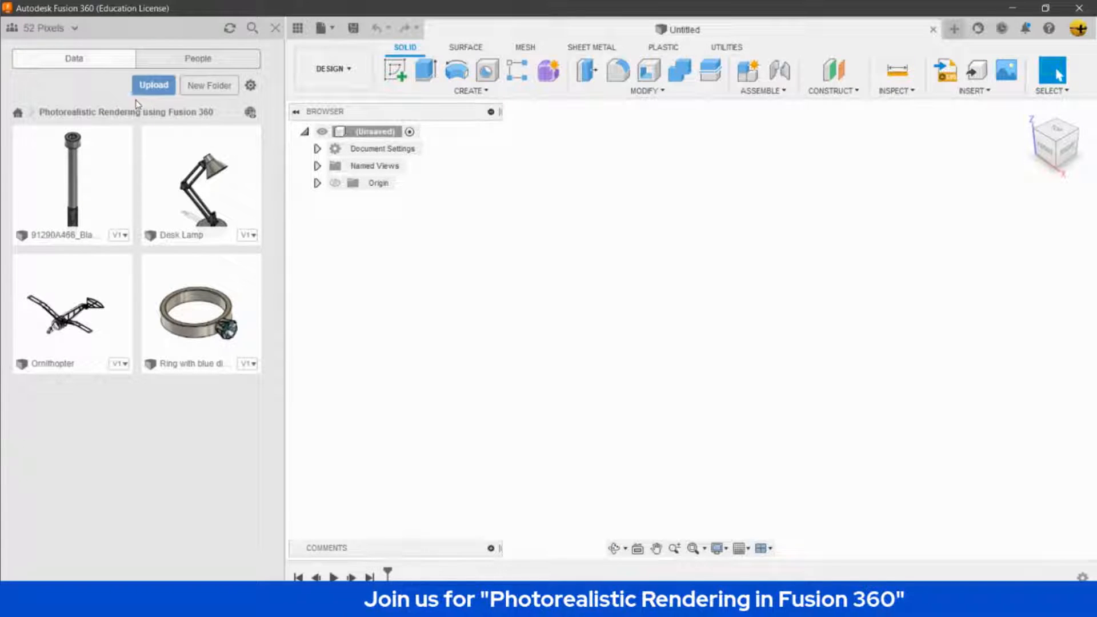
Open the black-oxide socket head screw design from the project and hide the data panel.
double_click(81, 201)
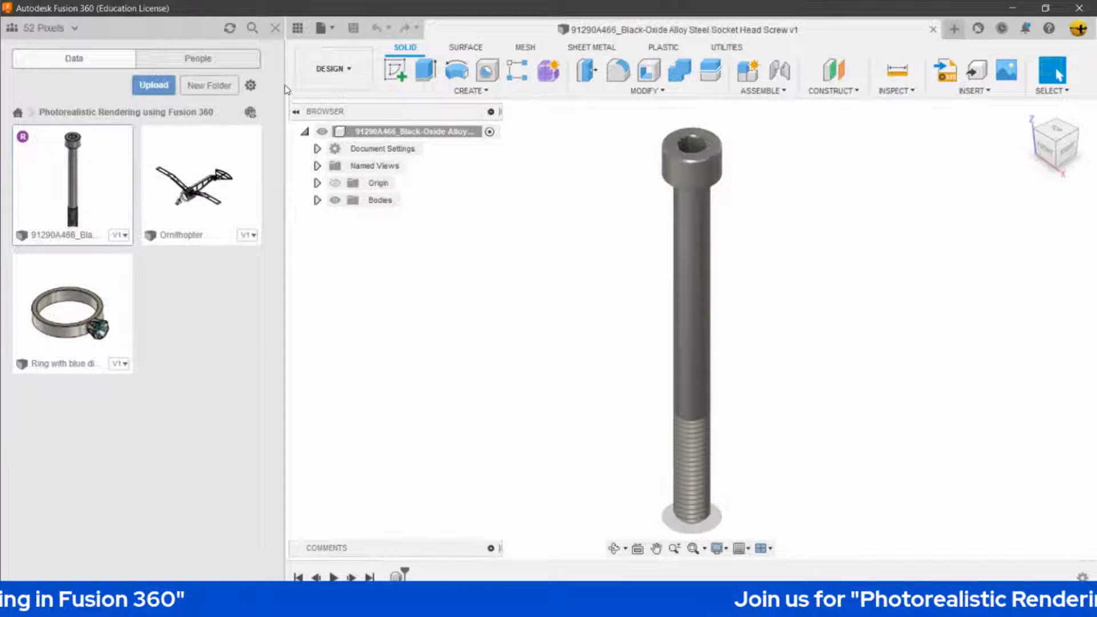
left_click(274, 27)
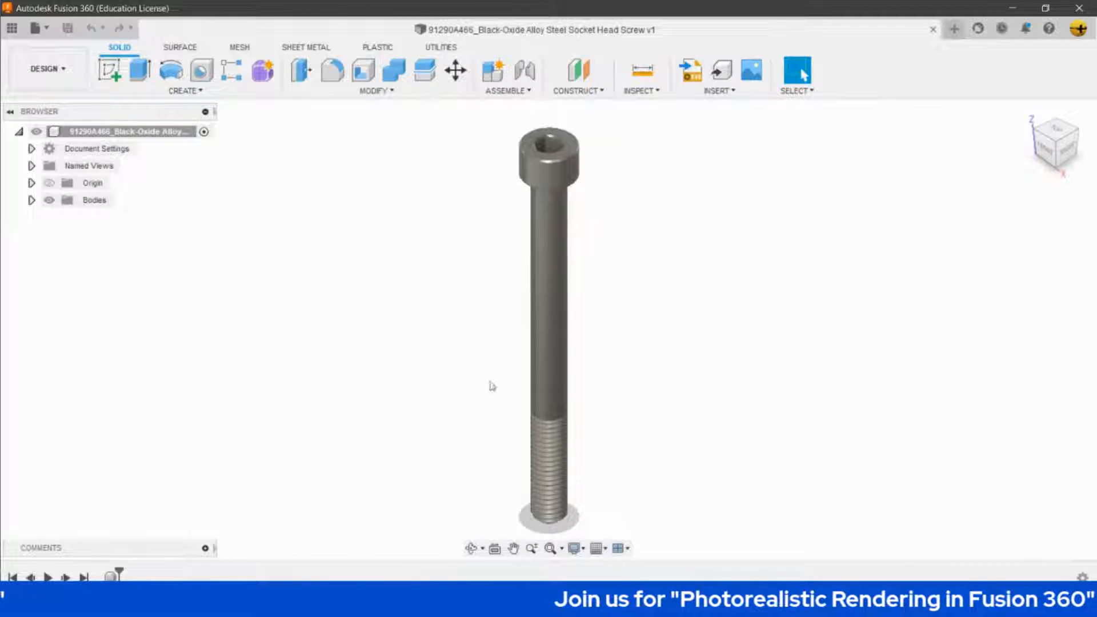
middle_click_drag(579, 400, 547, 299, "shift")
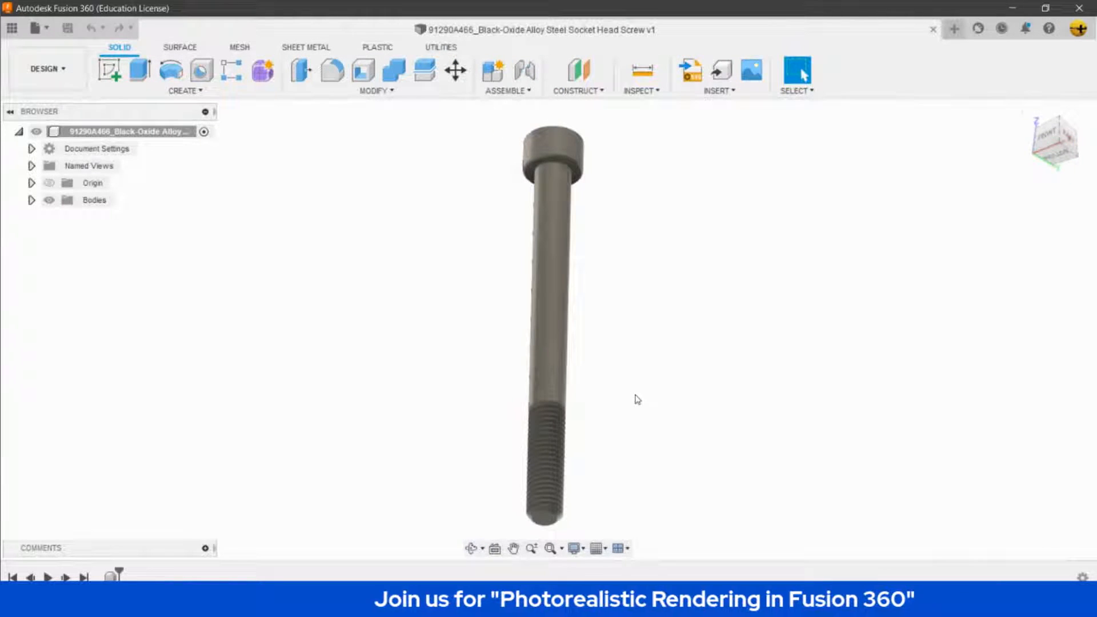
left_click(1027, 111)
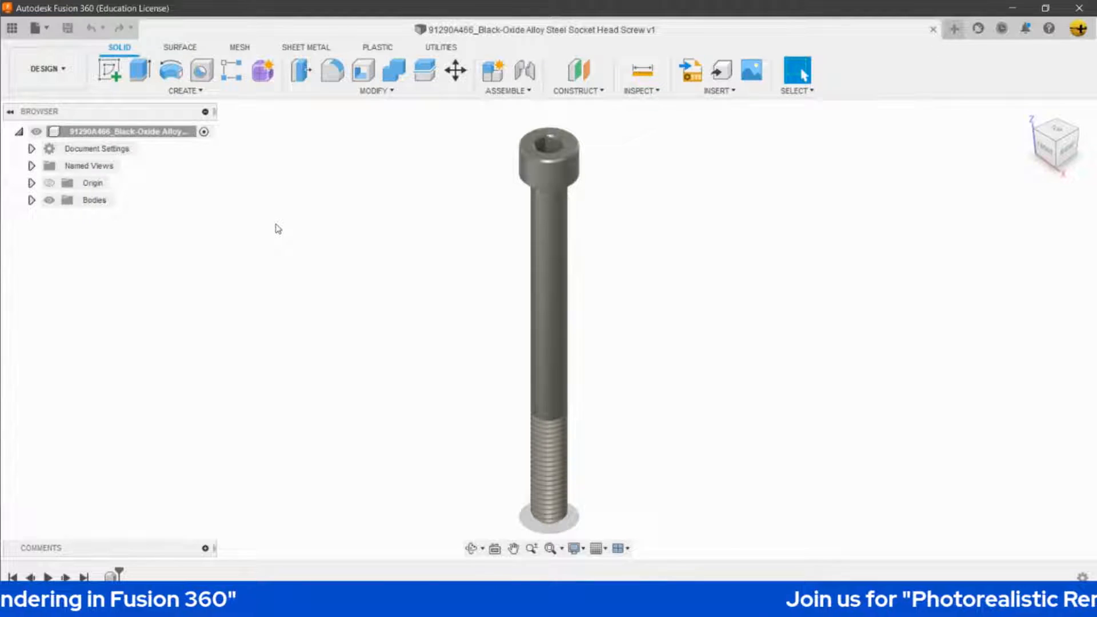
Switch to the Render workspace and check the screw from different angles, returning to the home view.
left_click(17, 78)
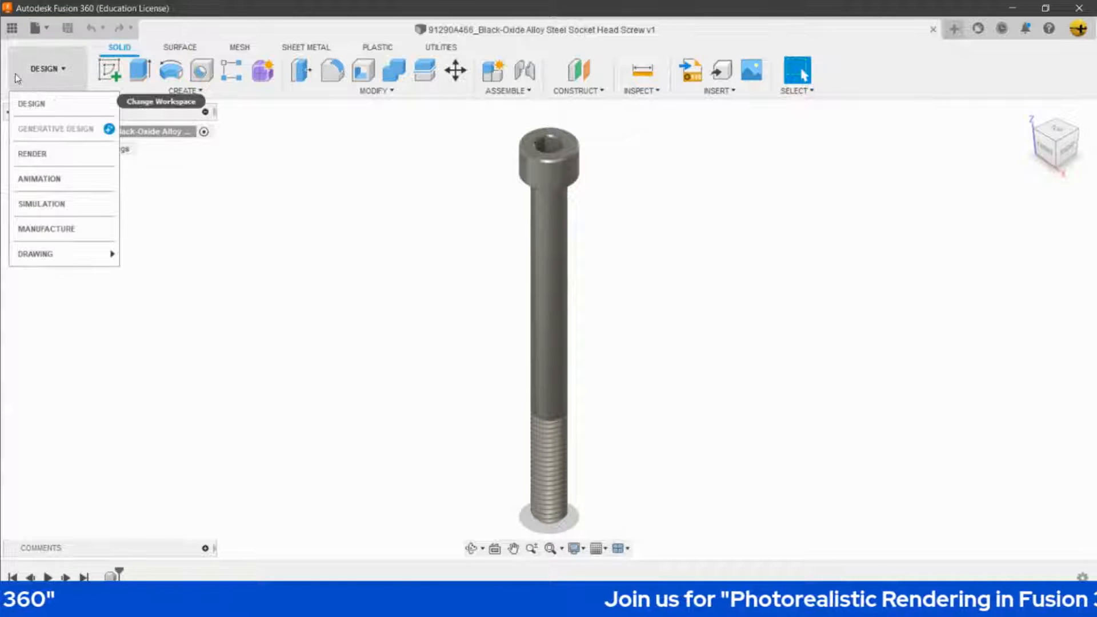
left_click(48, 158)
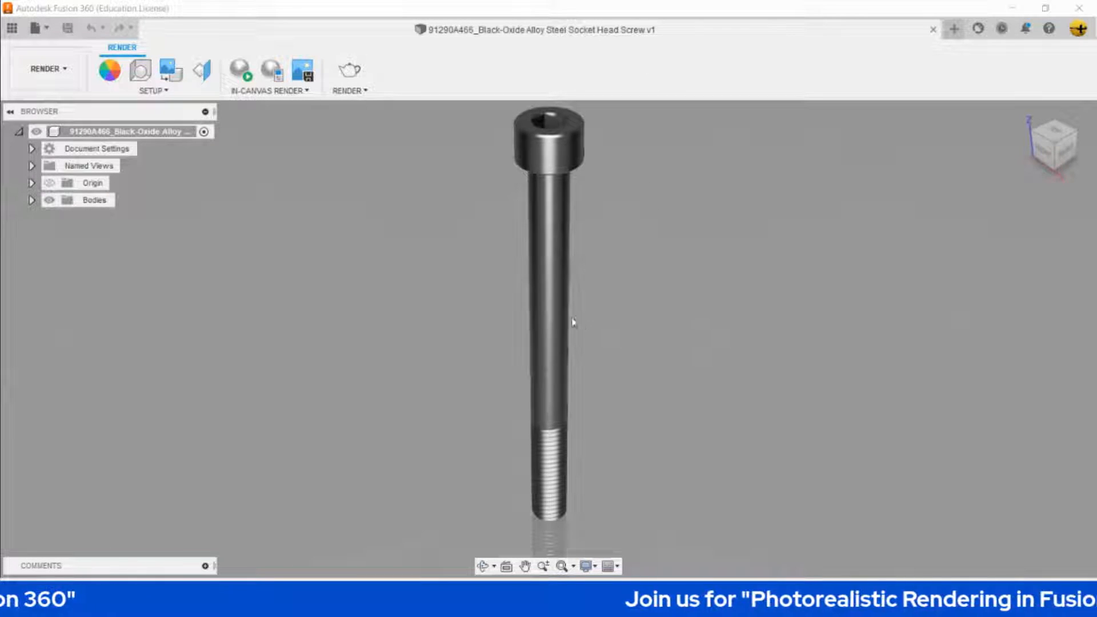
scroll(547, 394, "down", 2)
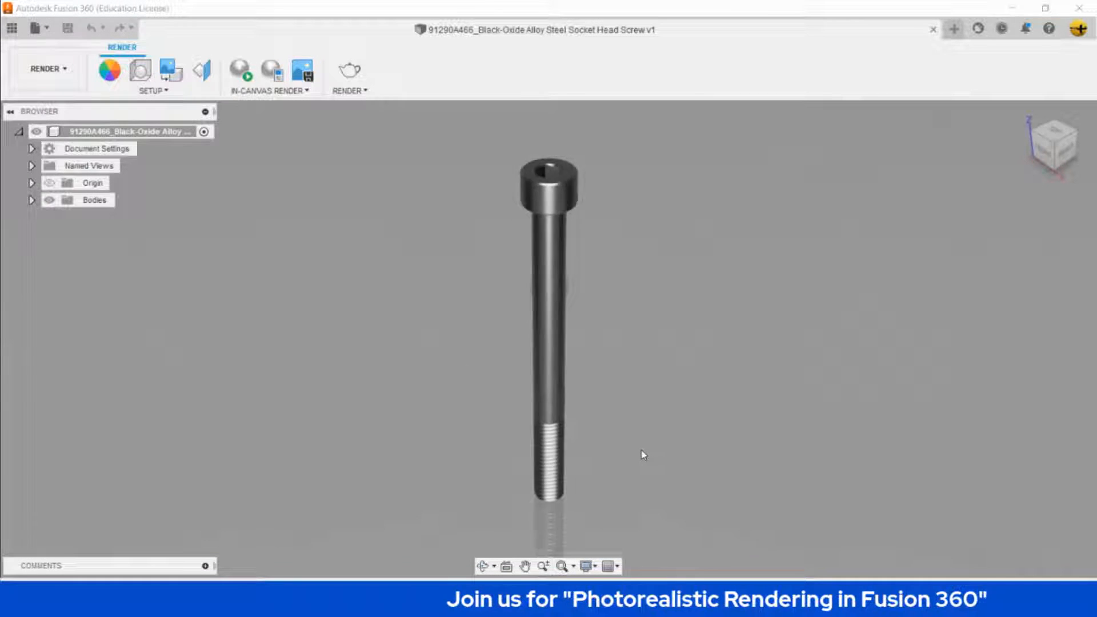
scroll(643, 454, "down", 1)
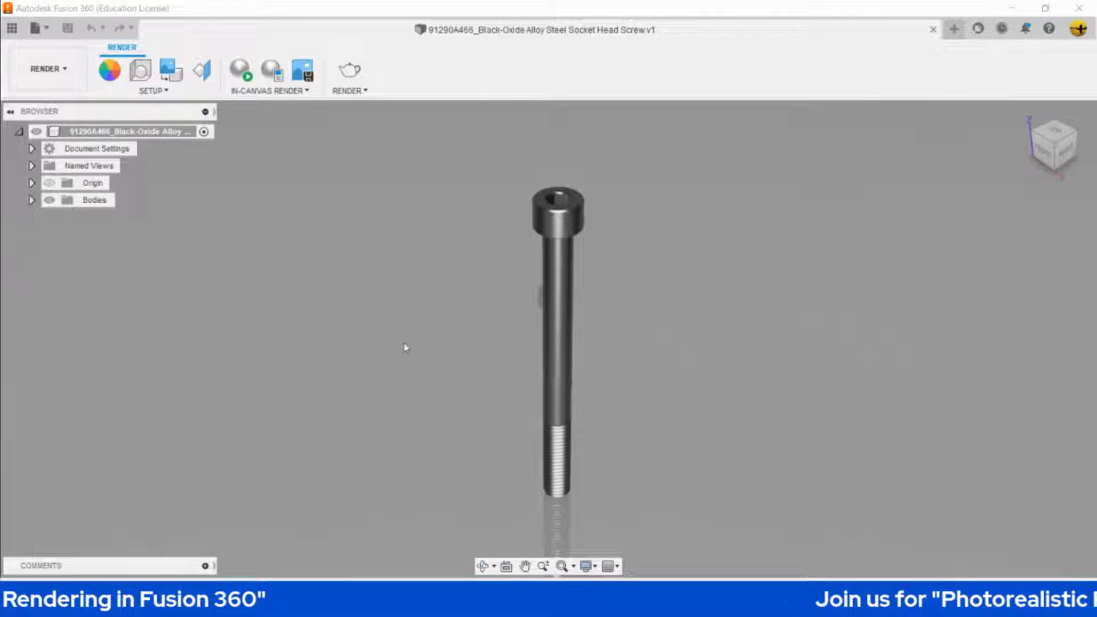
middle_click_drag(437, 404, 535, 379, "shift")
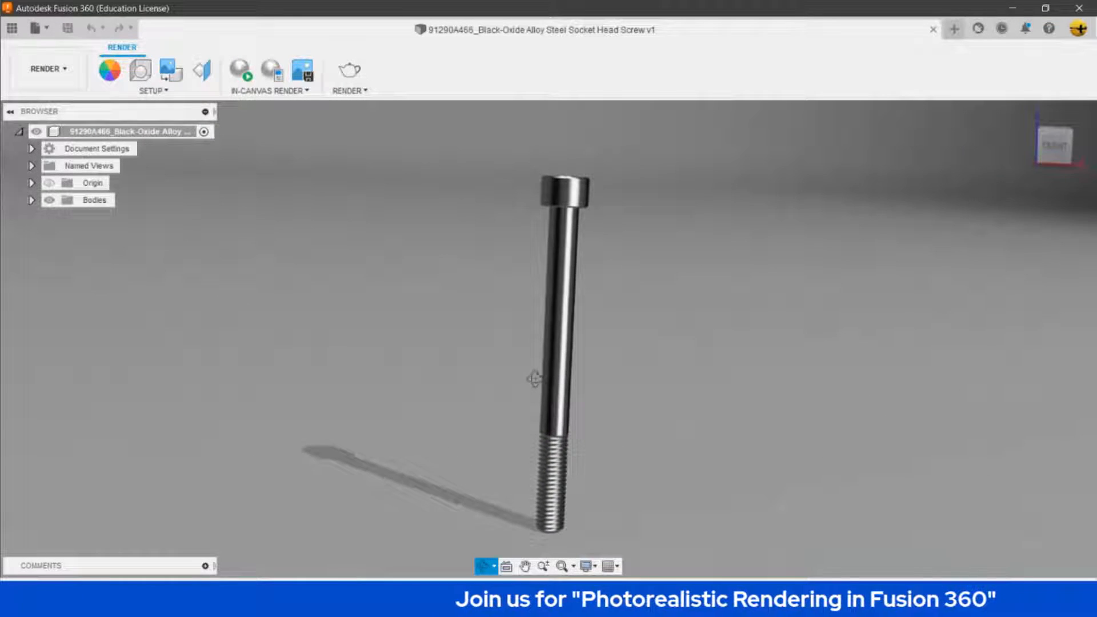
left_click(1026, 111)
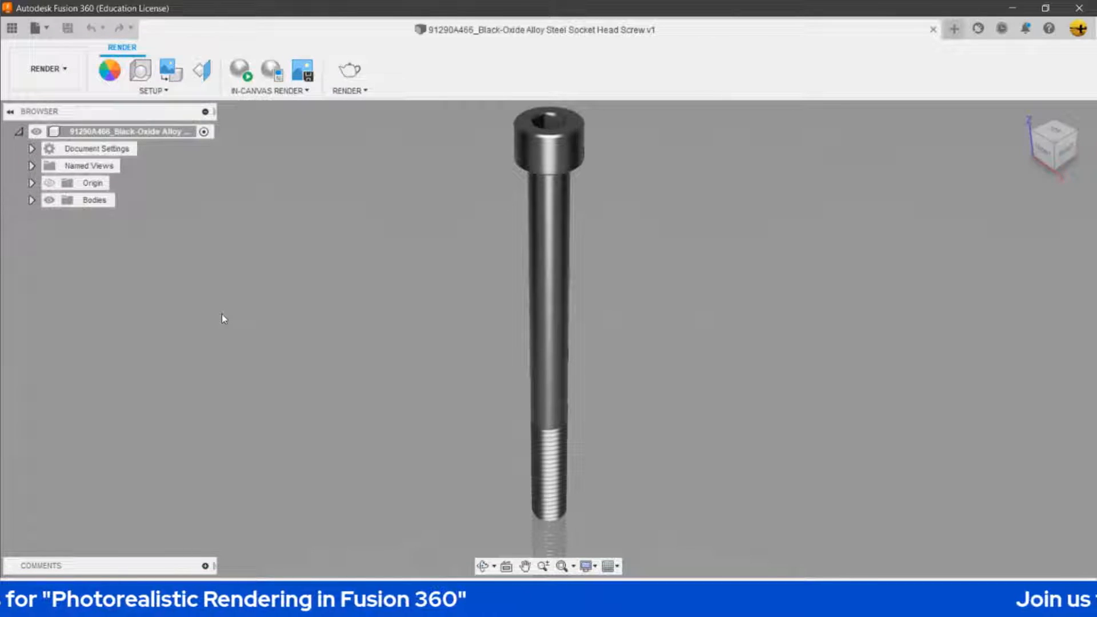
left_click(153, 91)
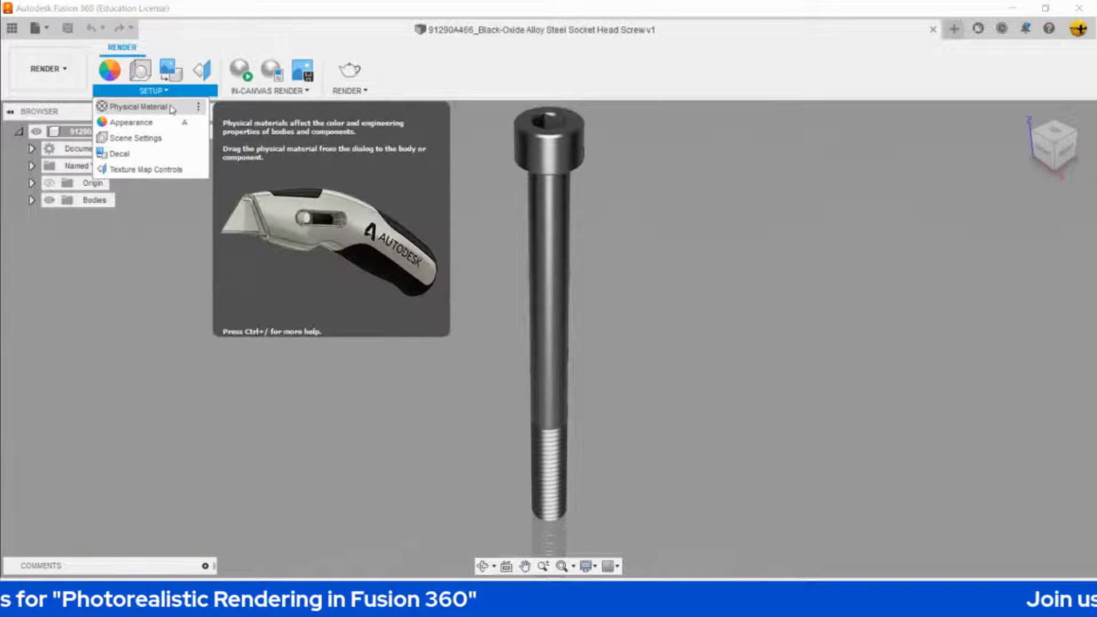
left_click(410, 203)
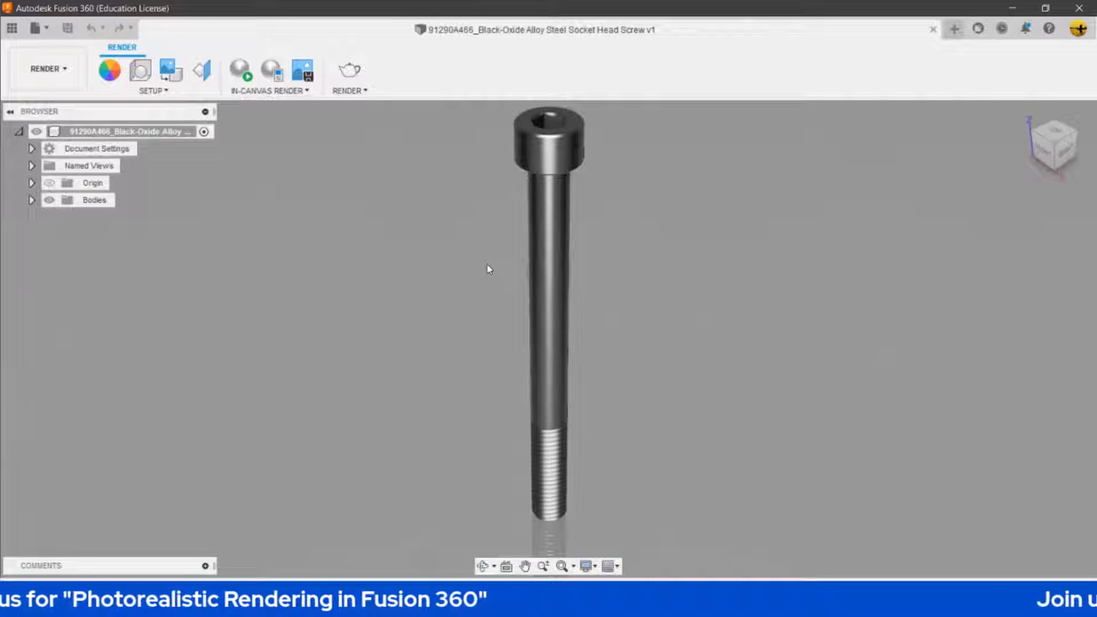
left_click(154, 94)
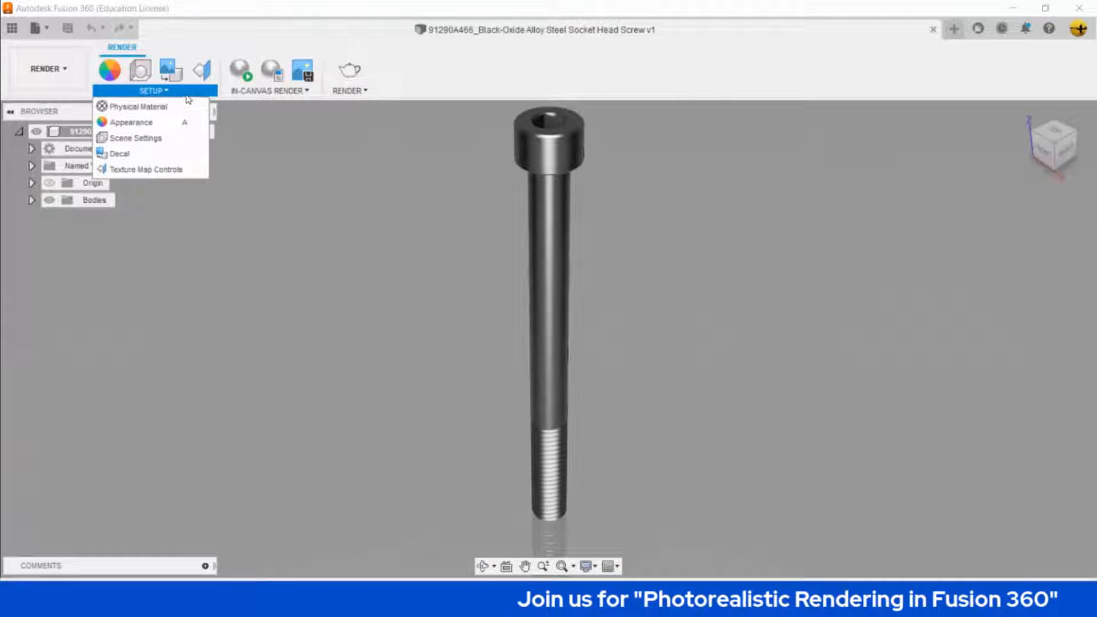
left_click(106, 89)
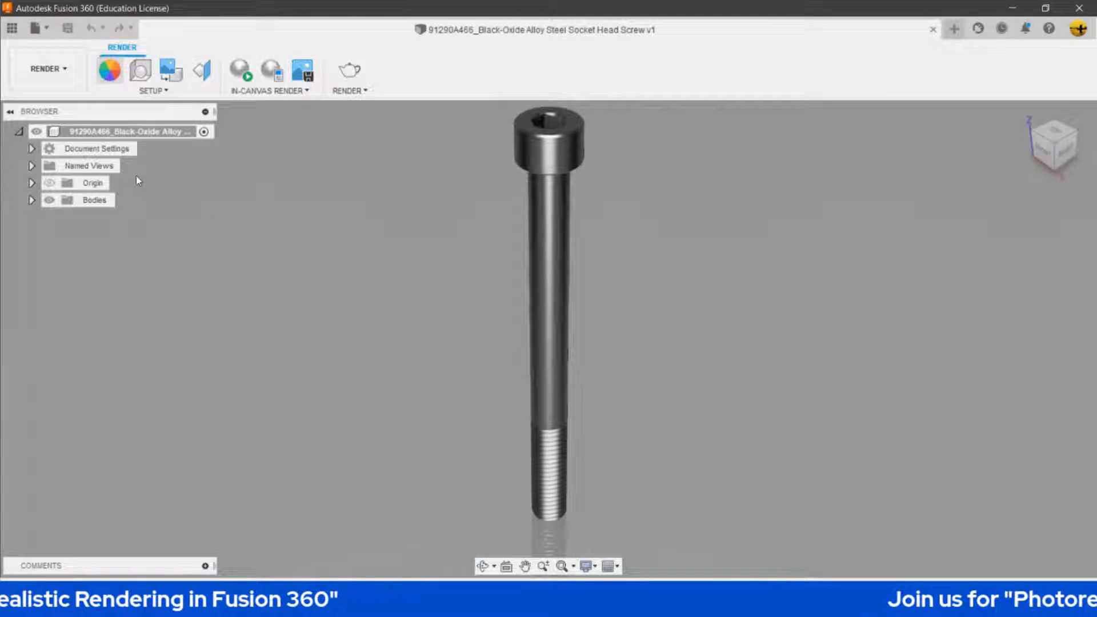
Open the appearance settings and search the appearance library for "black oxide".
left_click(107, 73)
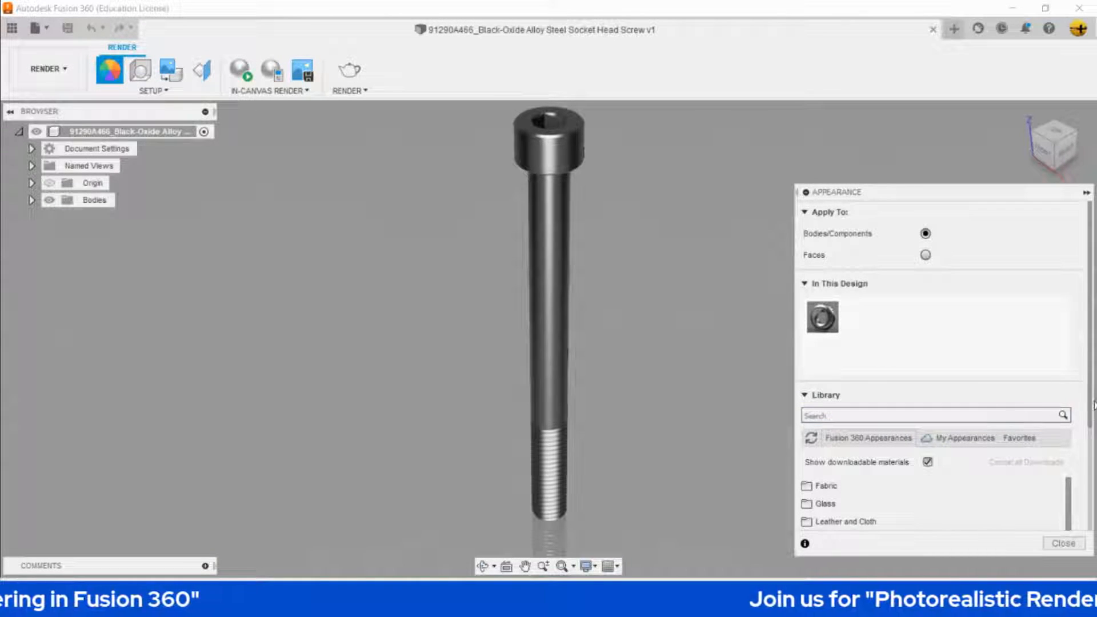
left_click_drag(1093, 404, 1093, 508)
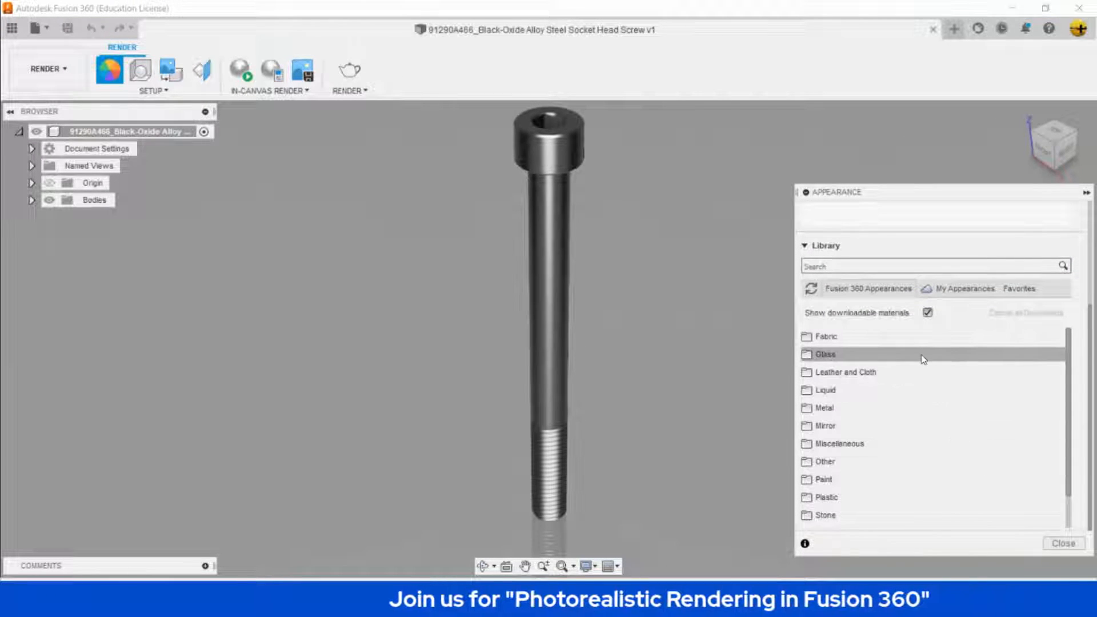
scroll(923, 360, "down", 2)
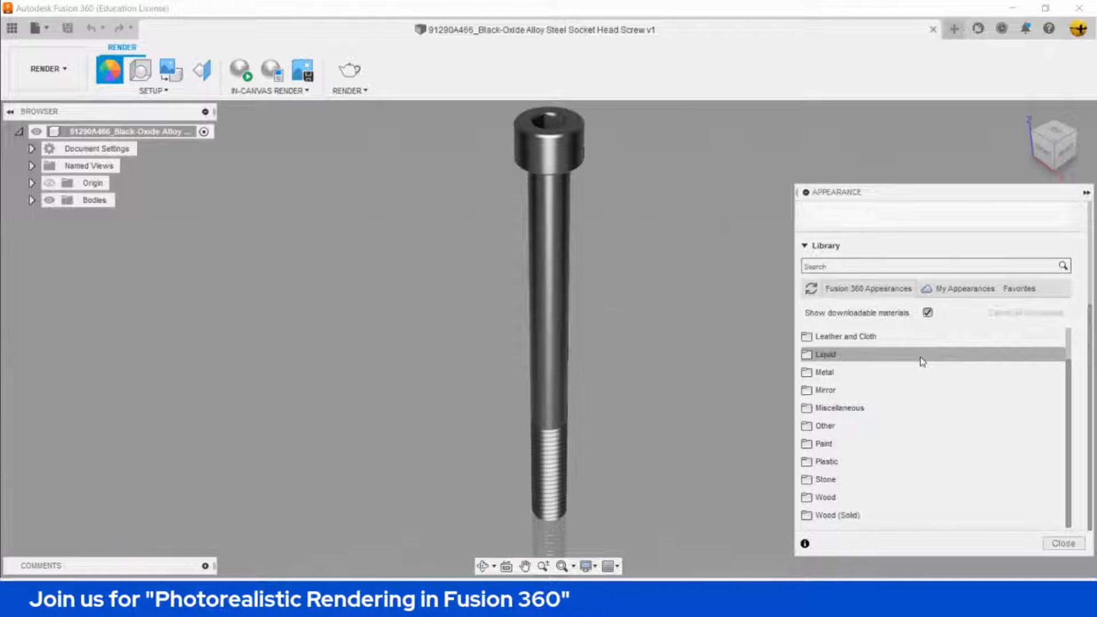
scroll(923, 360, "up", 5)
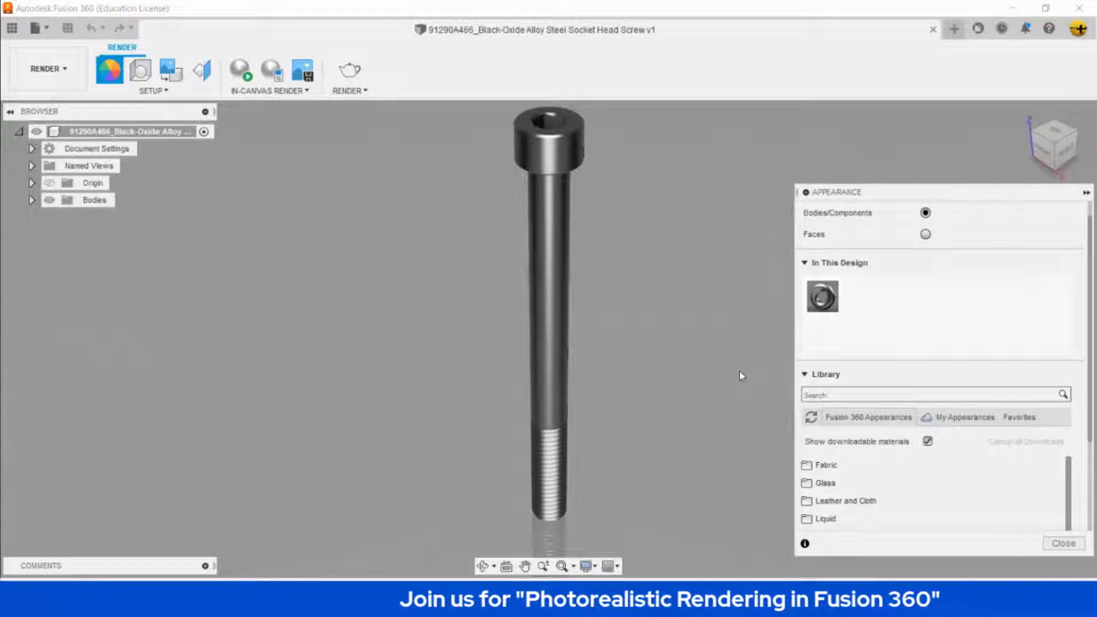
scroll(862, 458, "down", 2)
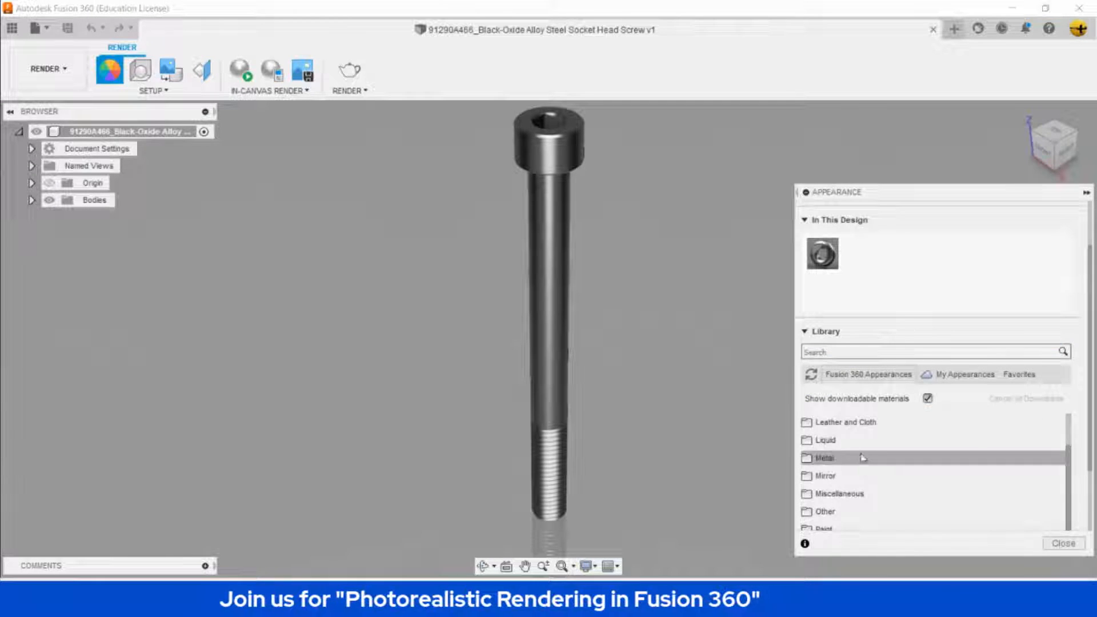
left_click(878, 352)
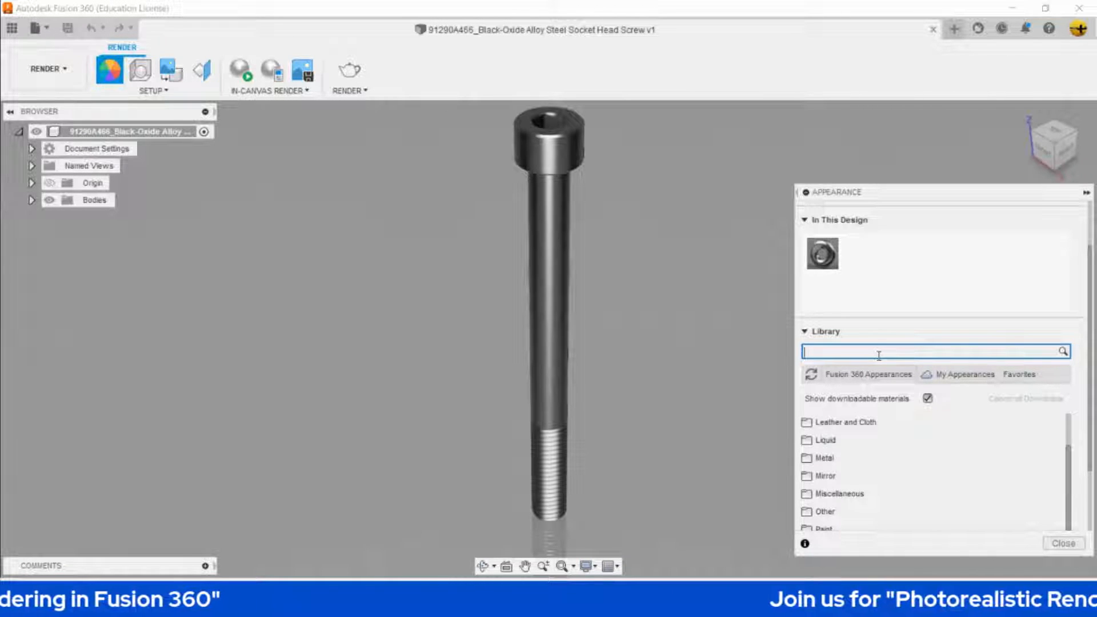
type("black oxi")
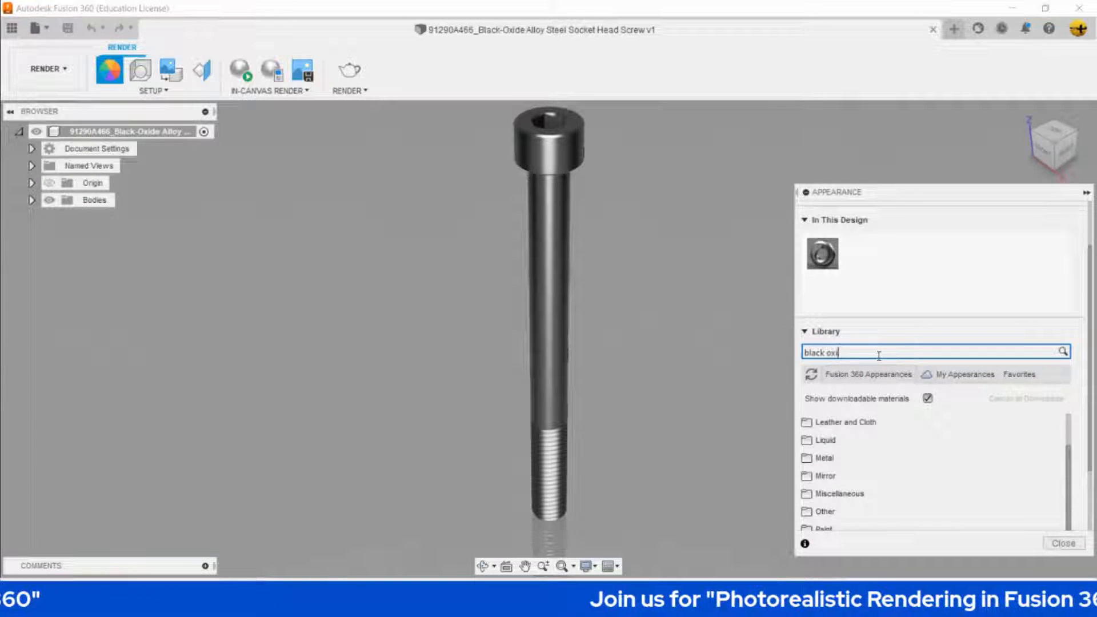
type("de")
key("Return")
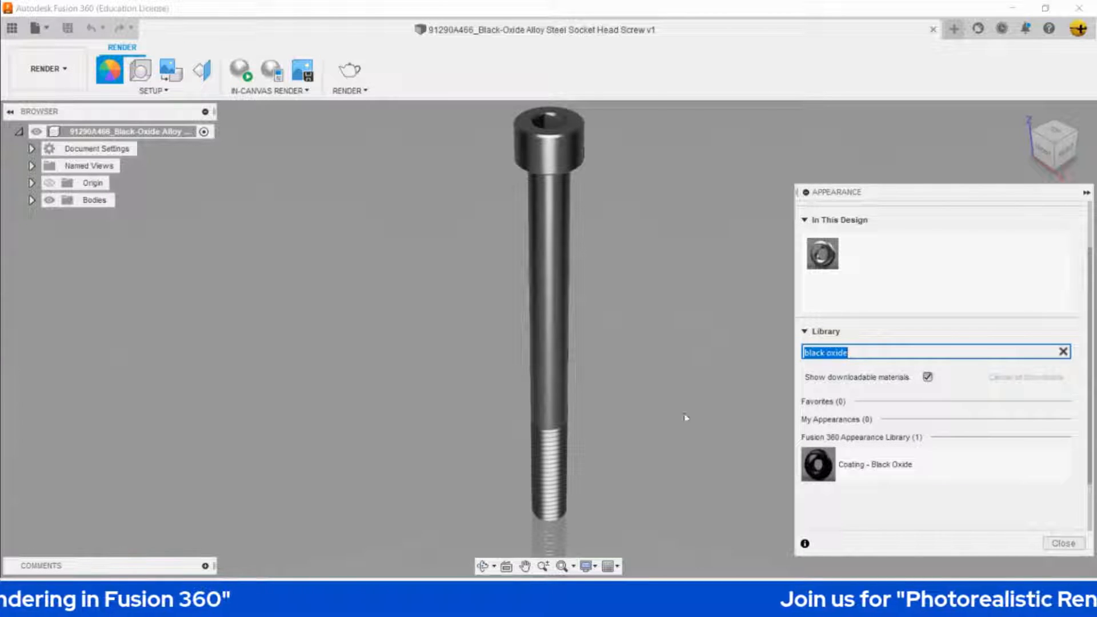
Apply the Coating - Black Oxide appearance to the screw body, close the appearance settings and check the result in the home view.
left_click(875, 465)
left_click_drag(876, 465, 548, 215)
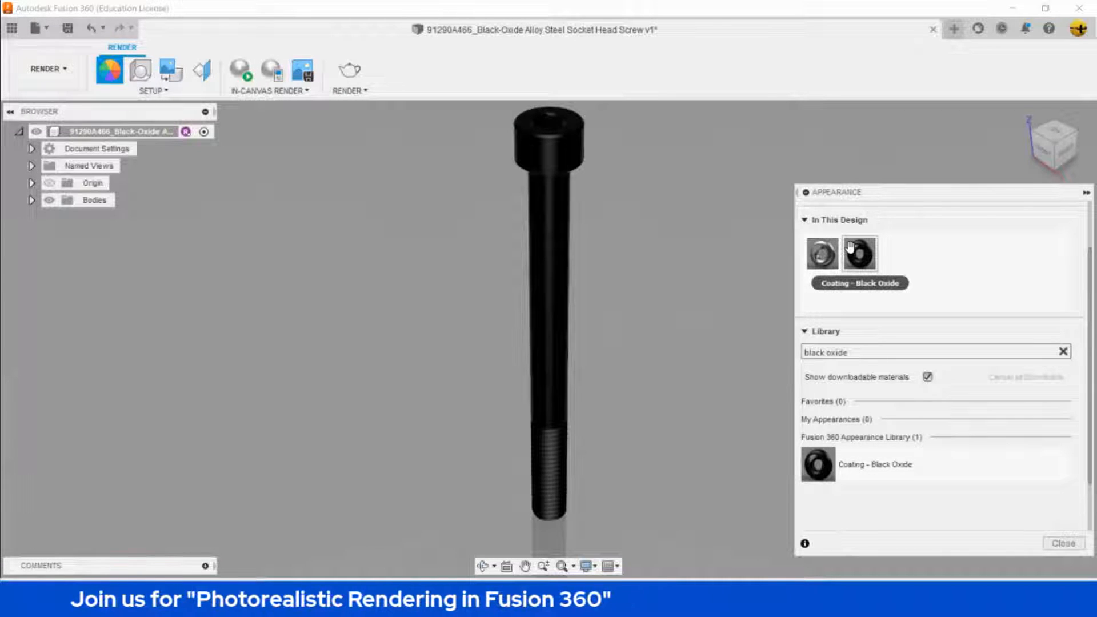
left_click(1064, 542)
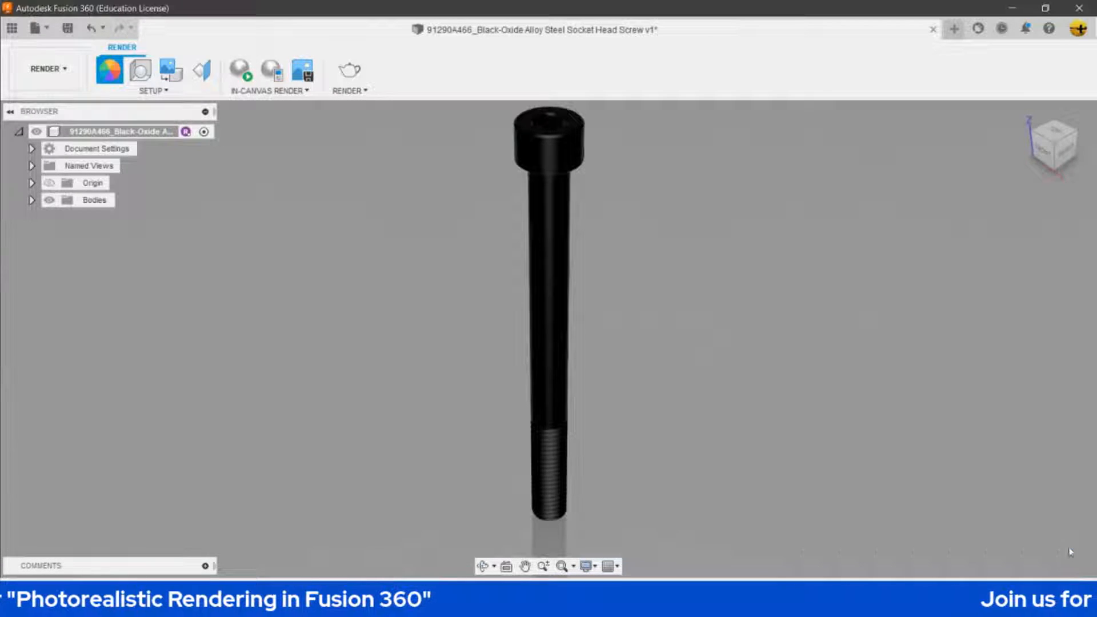
mouse_move(622, 311)
middle_mouse_down("shift")
mouse_move(608, 350)
mouse_move(647, 321)
mouse_move(665, 272)
mouse_move(652, 296)
mouse_move(654, 282)
middle_mouse_up("shift")
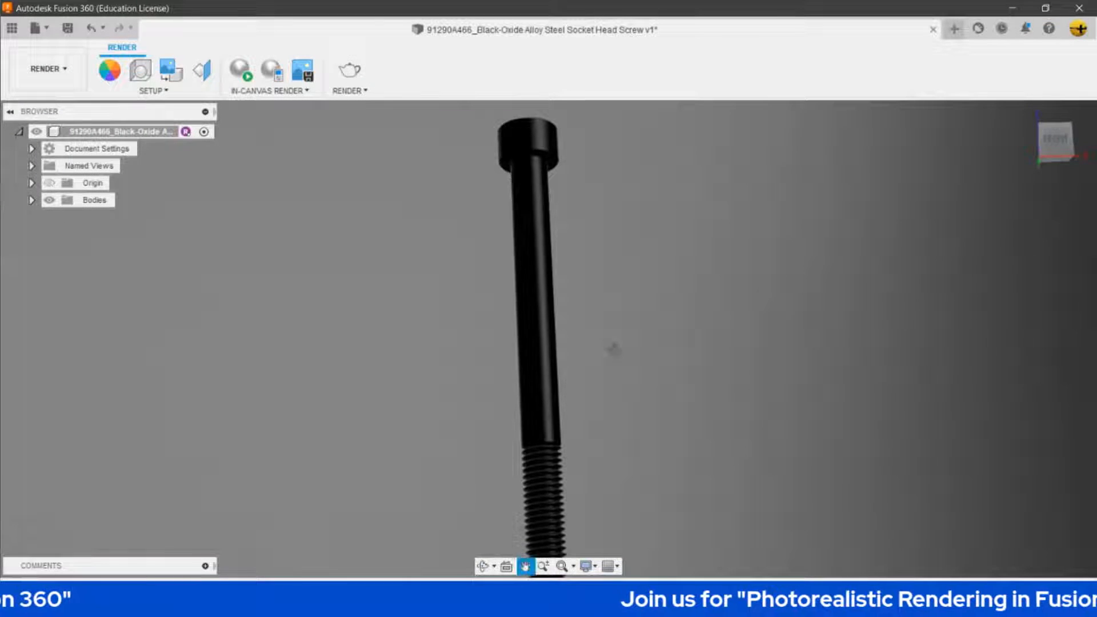
middle_click_drag(612, 348, 578, 278, "shift")
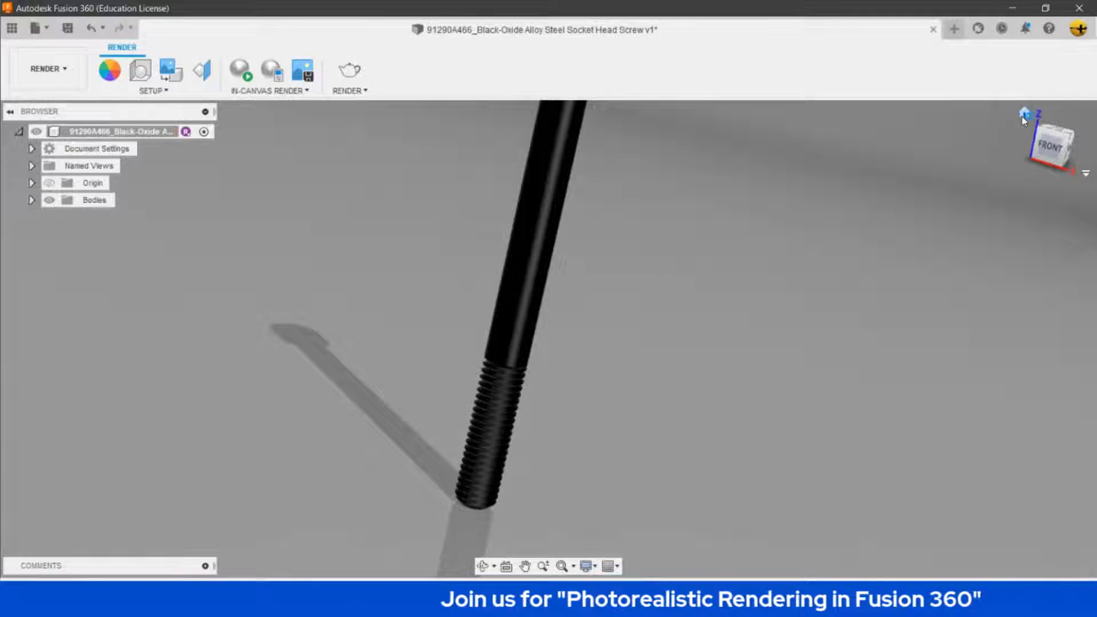
left_click(1025, 116)
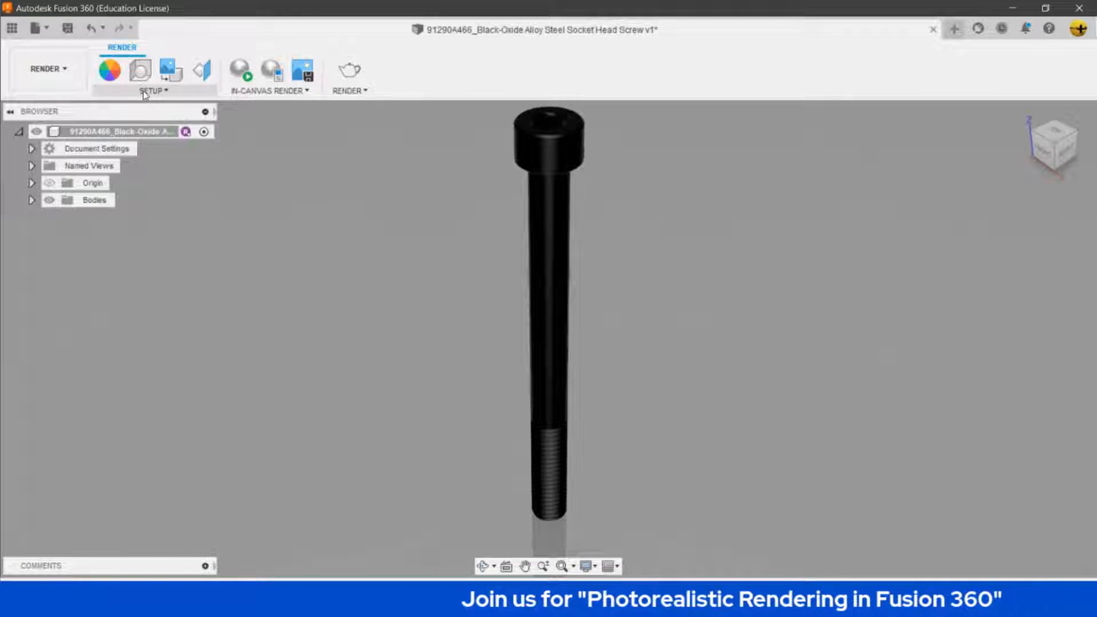
Open the scene settings for the render.
left_click(146, 92)
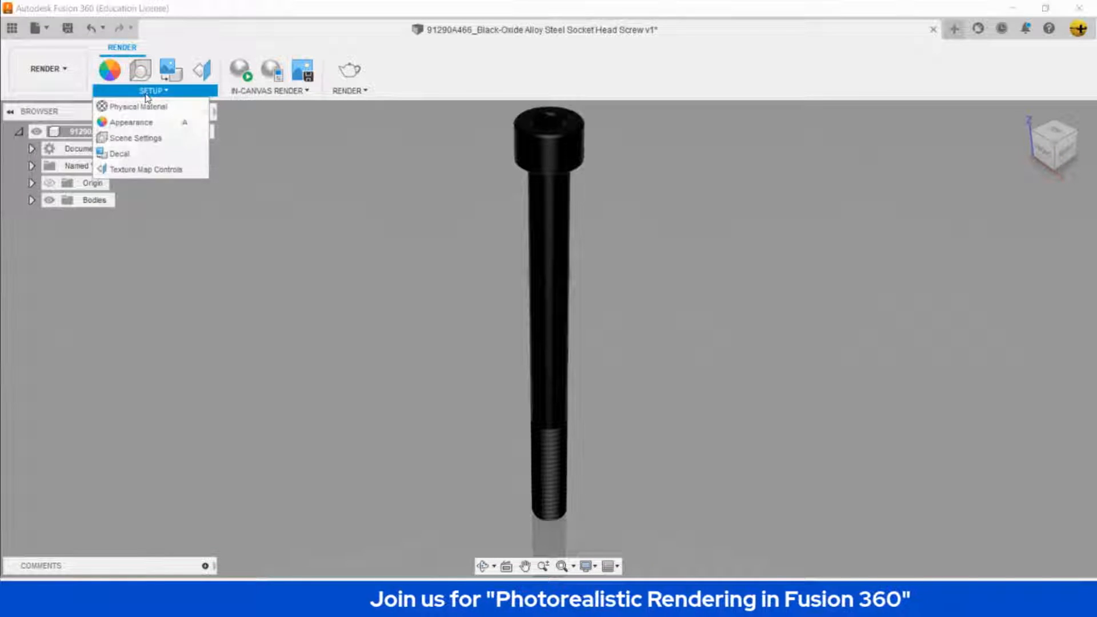
left_click(139, 140)
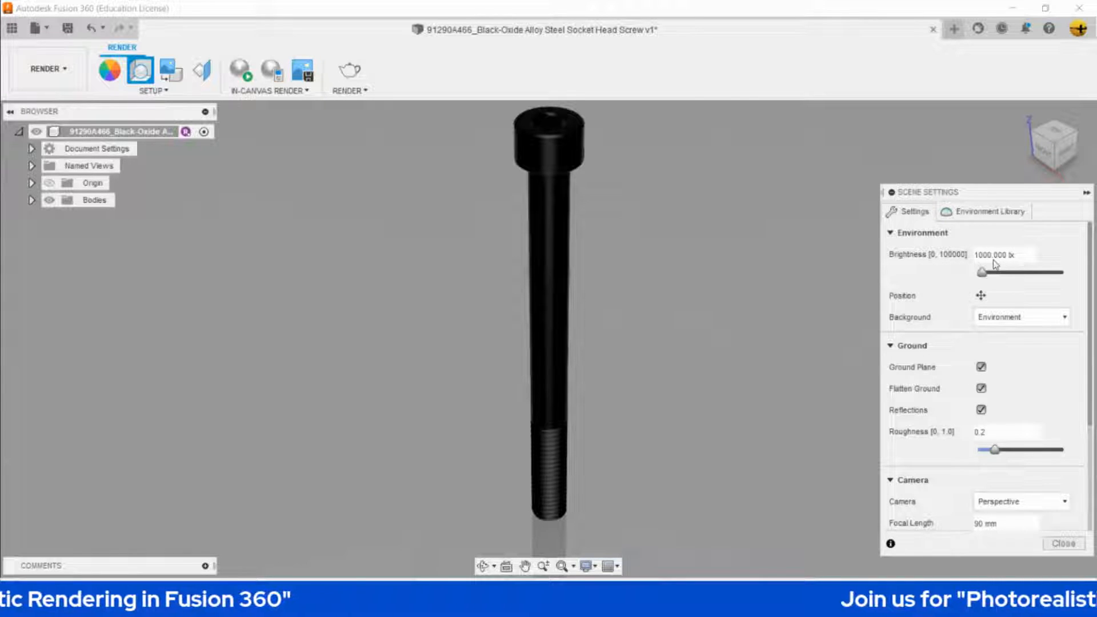
Try the Solid Color background in the scene settings and set the background back to Environment.
left_click(995, 321)
left_click(1005, 351)
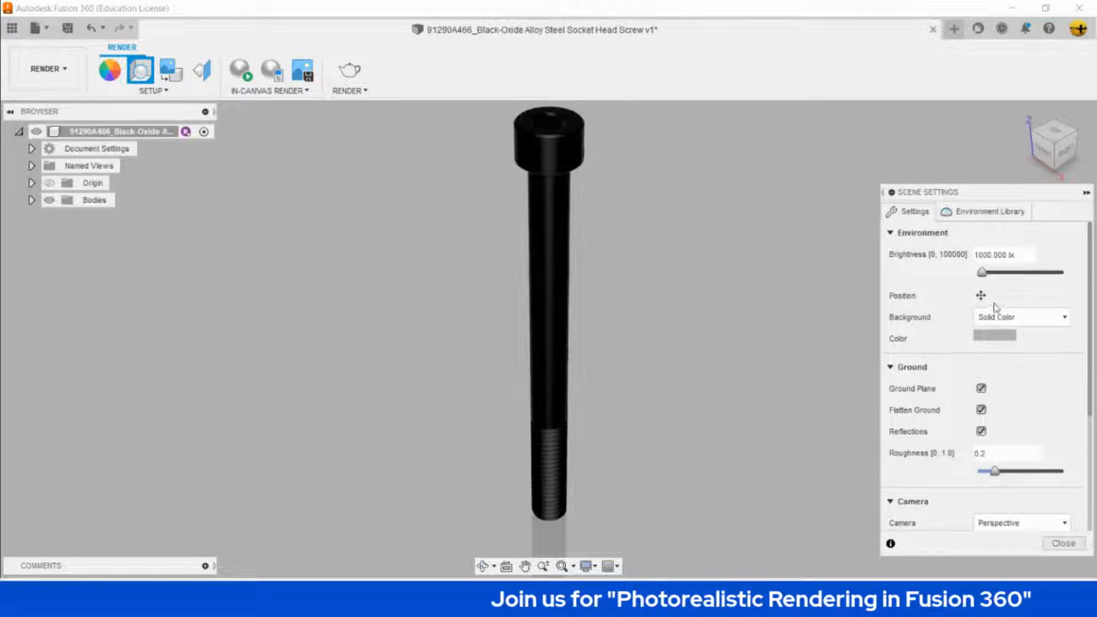
left_click(1057, 322)
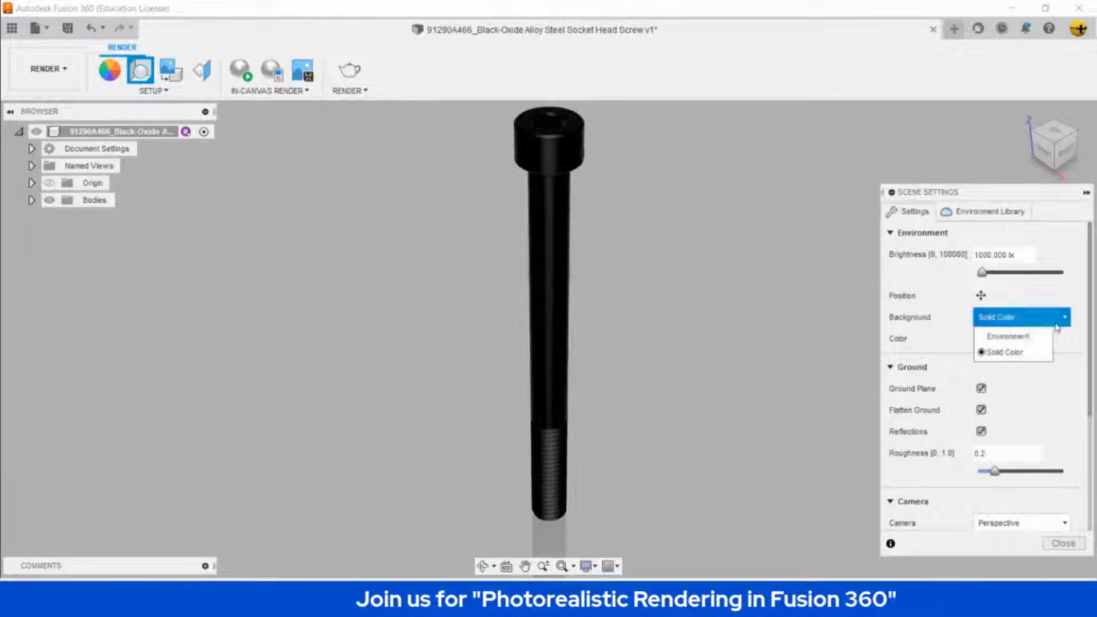
left_click(1011, 337)
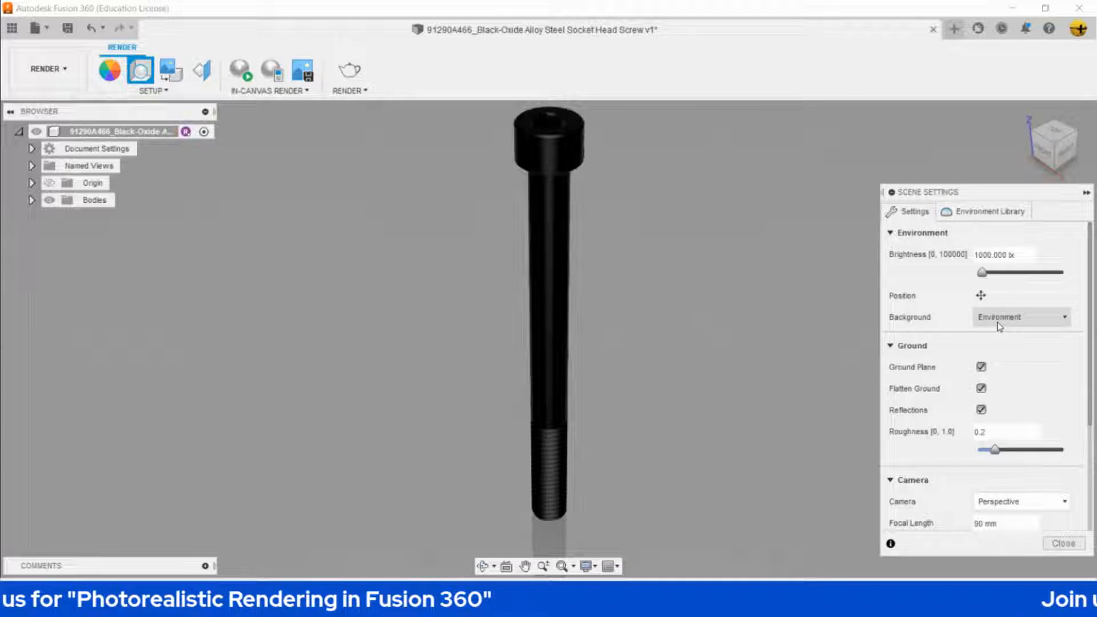
left_click(1000, 326)
left_click(994, 350)
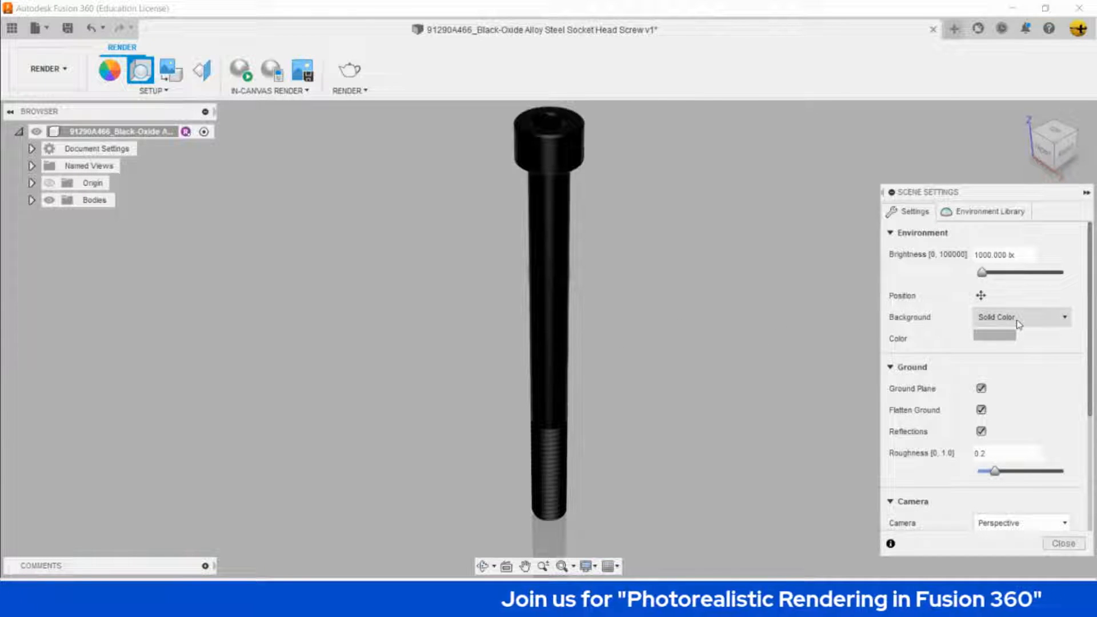
left_click(1018, 323)
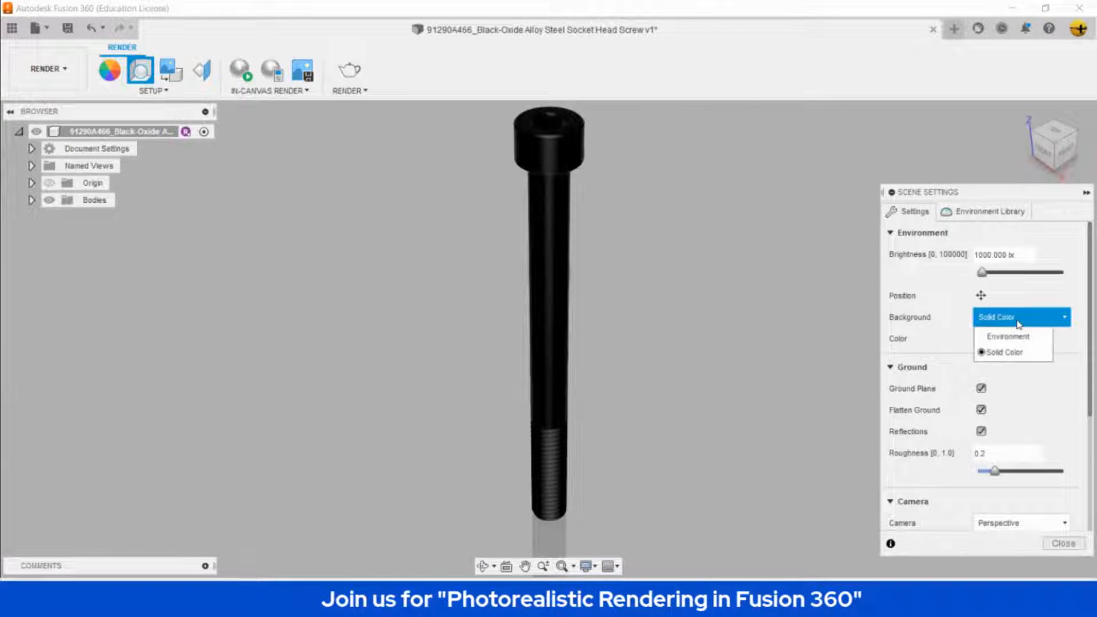
left_click(1026, 336)
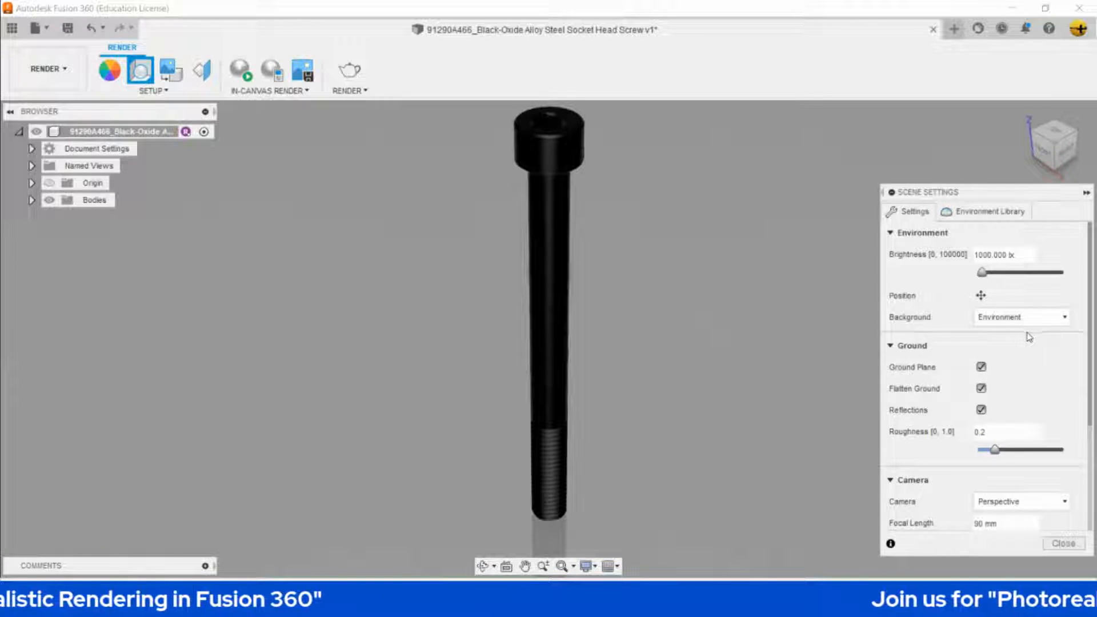
Try the scene without the ground plane and without ground reflections, switching each option back on.
scroll(1029, 343, "down", 1)
scroll(1073, 407, "up", 1)
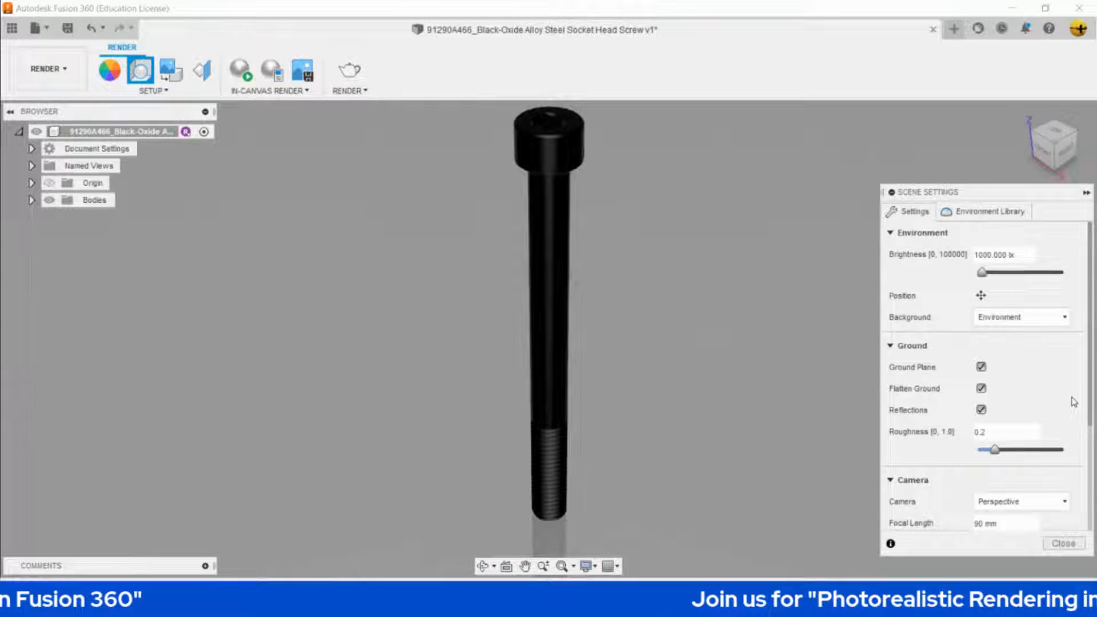
scroll(1073, 403, "down", 1)
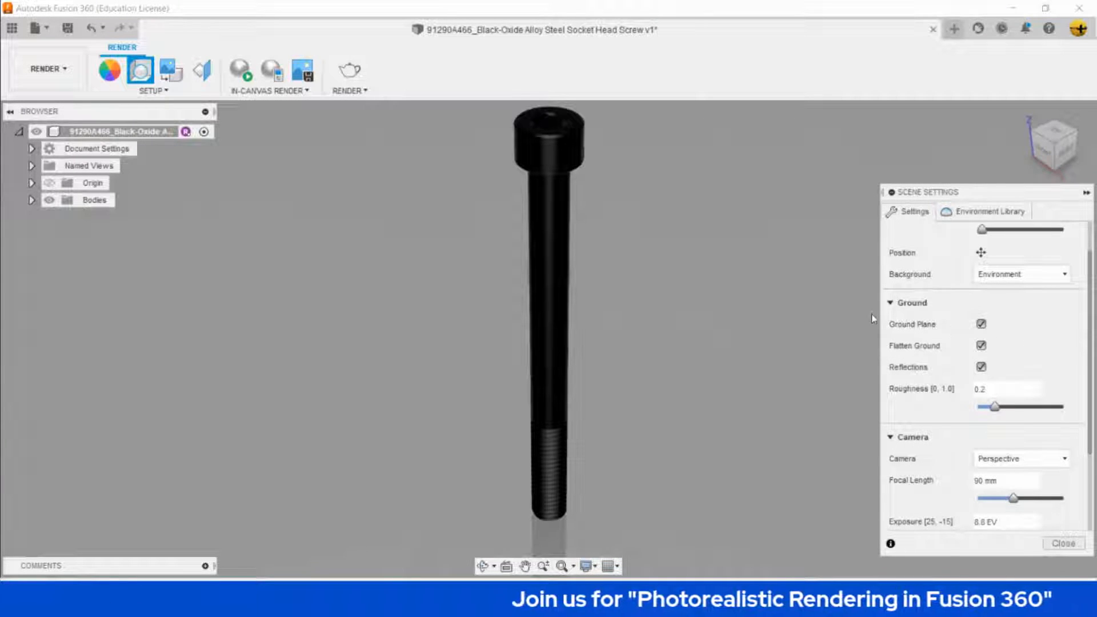
left_click(981, 324)
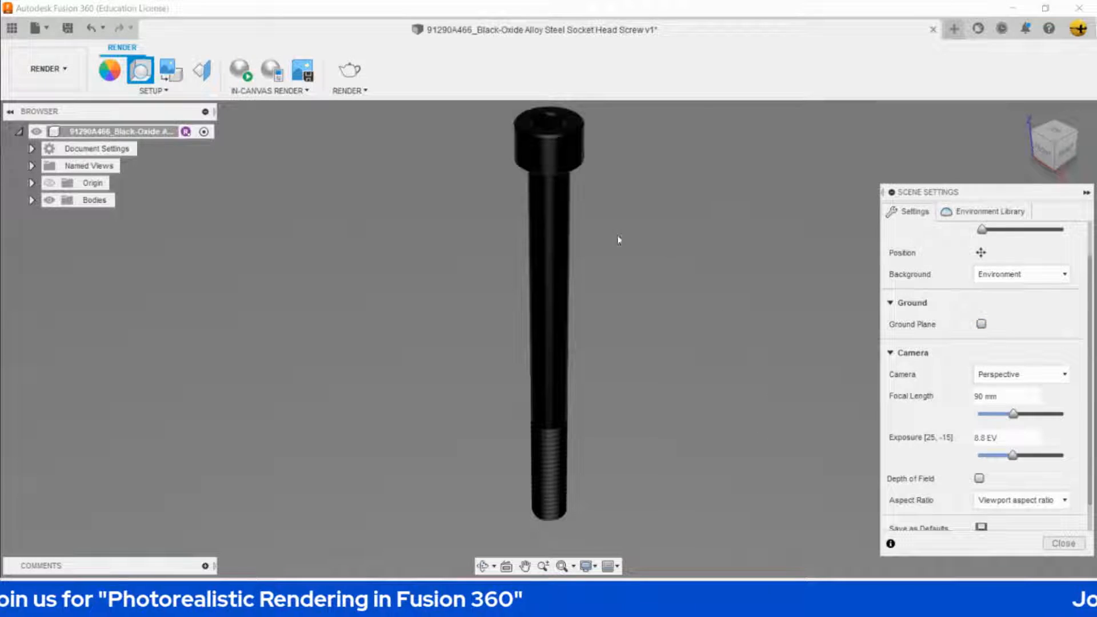
left_click(981, 325)
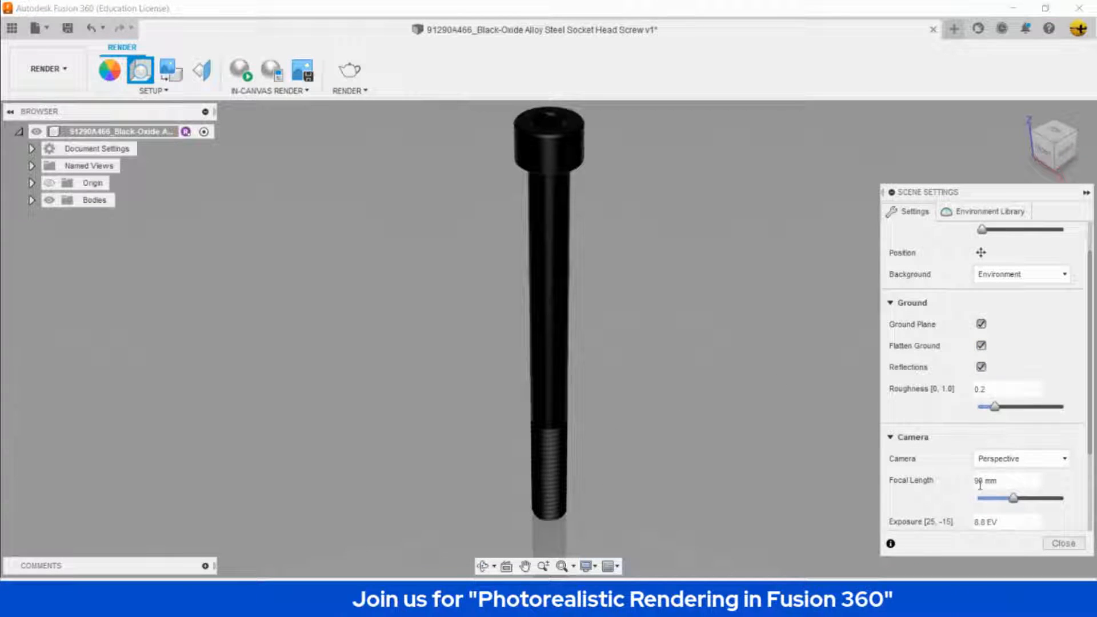
left_click(980, 366)
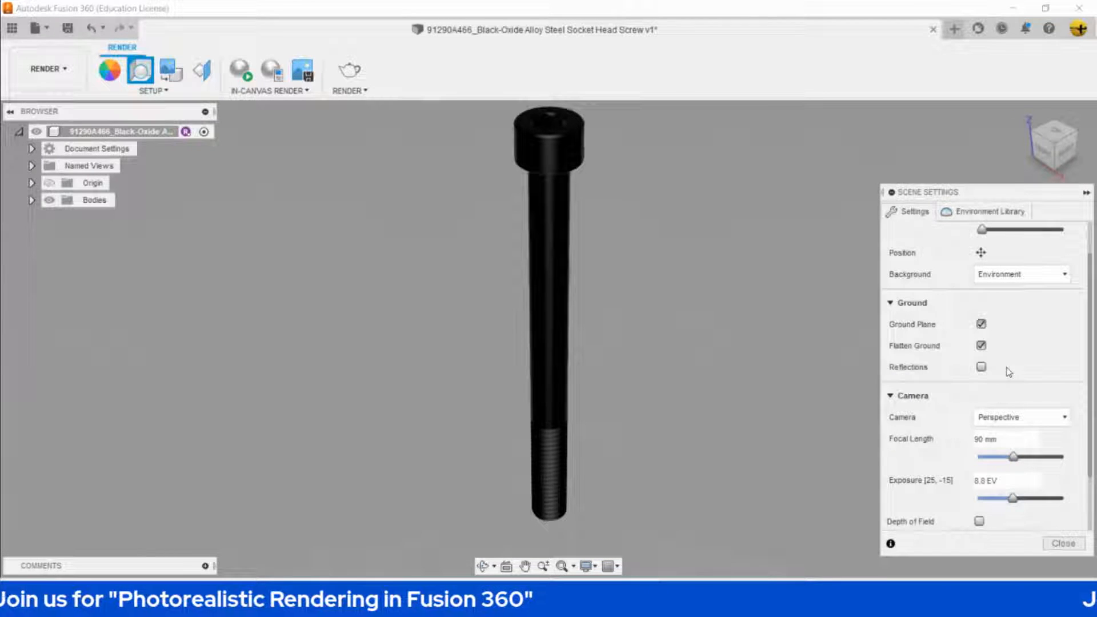
left_click(981, 366)
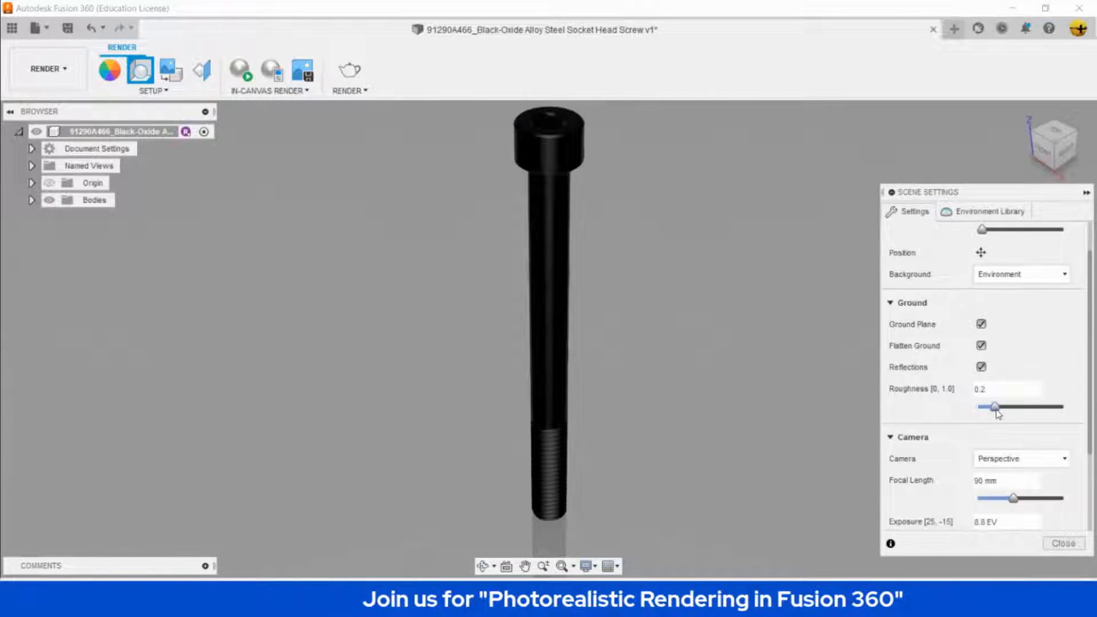
Try ground reflection roughness values of 1.0 and 0.0, and set the roughness to 0.1.
left_click_drag(996, 409, 1078, 425)
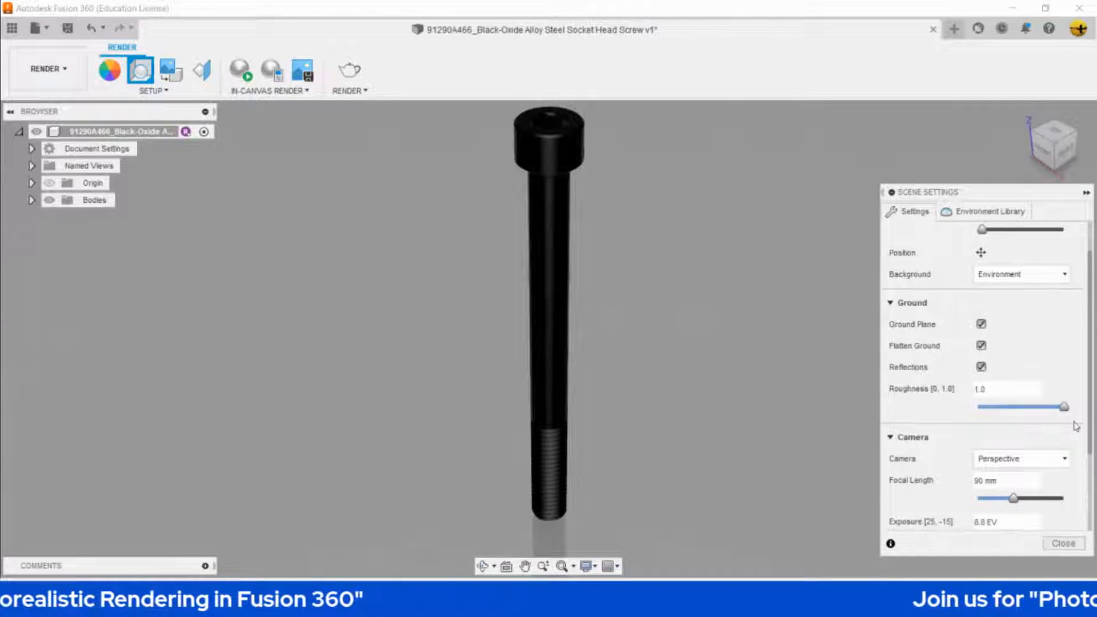
middle_click_drag(643, 467, 635, 412)
scroll(603, 471, "down", 3)
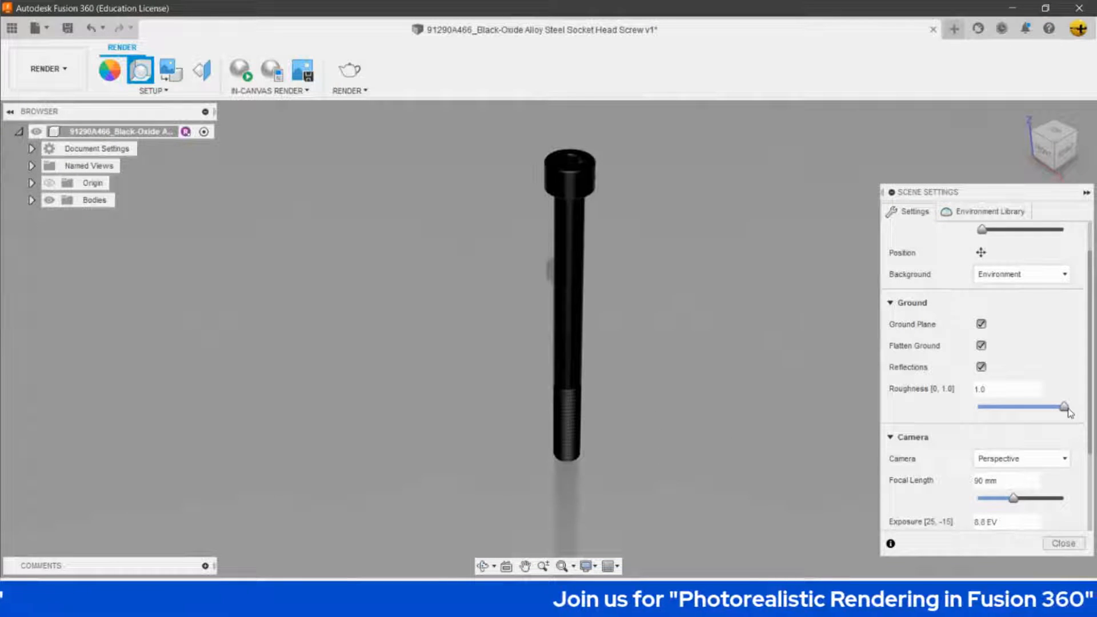
left_click_drag(1064, 407, 977, 414)
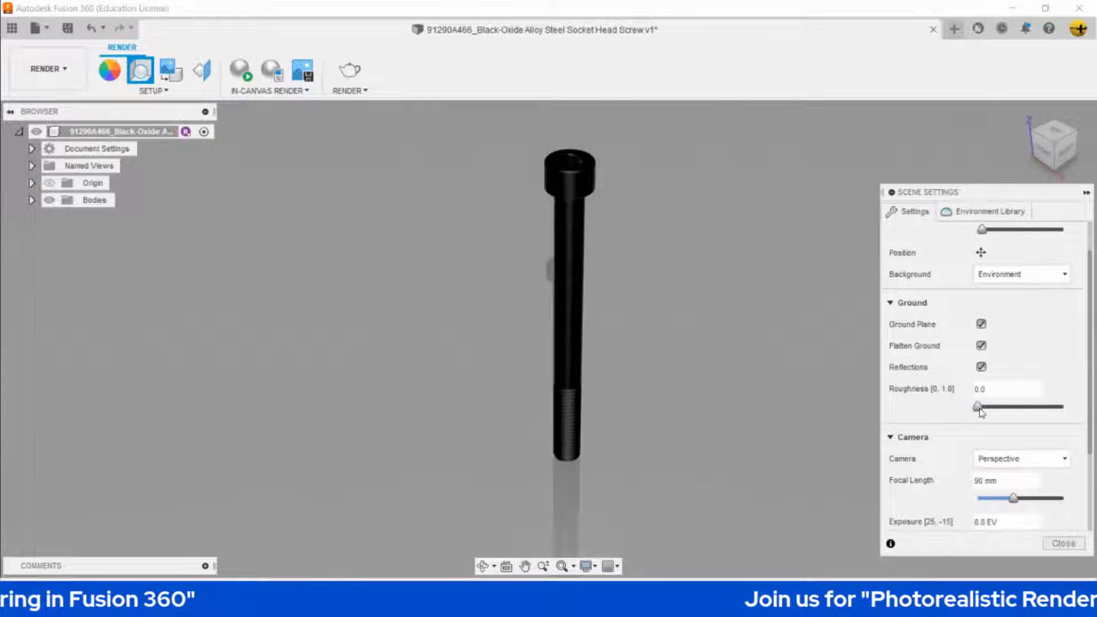
left_click_drag(980, 411, 988, 411)
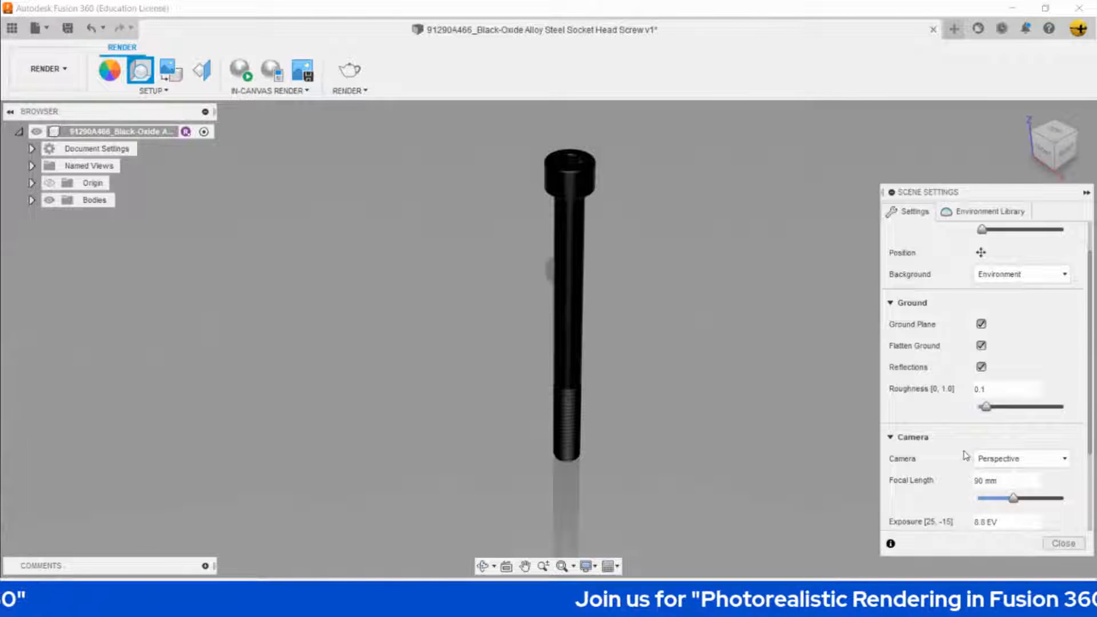
Examine the screw's shadow and ground reflection from several angles, including top and front, and return to the home view.
left_click_drag(1093, 437, 1084, 506)
scroll(444, 272, "down", 3)
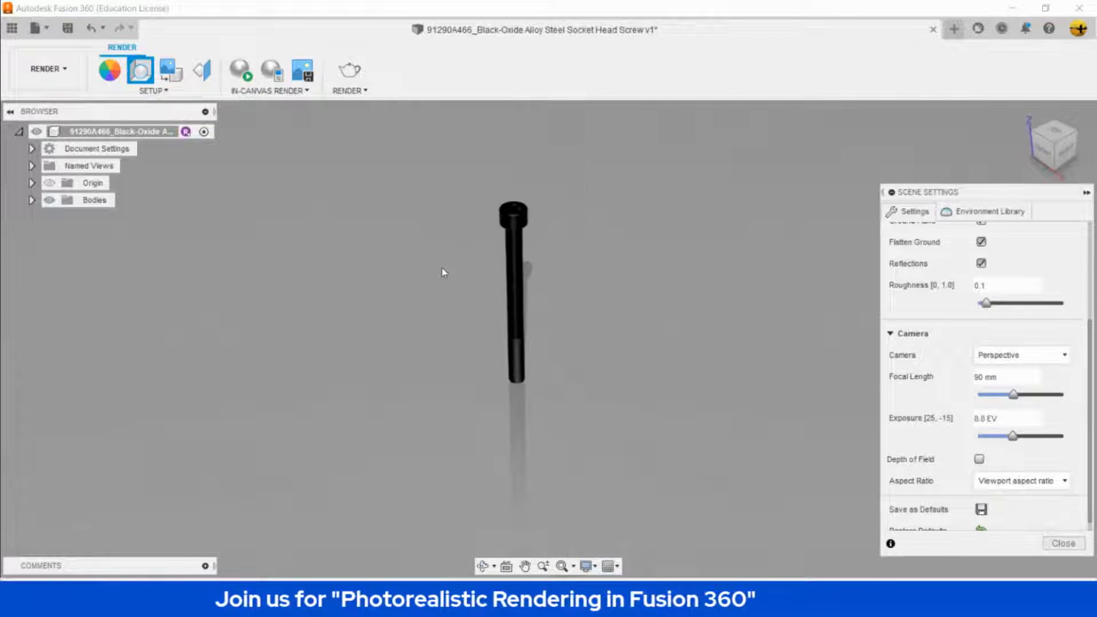
scroll(528, 325, "down", 5)
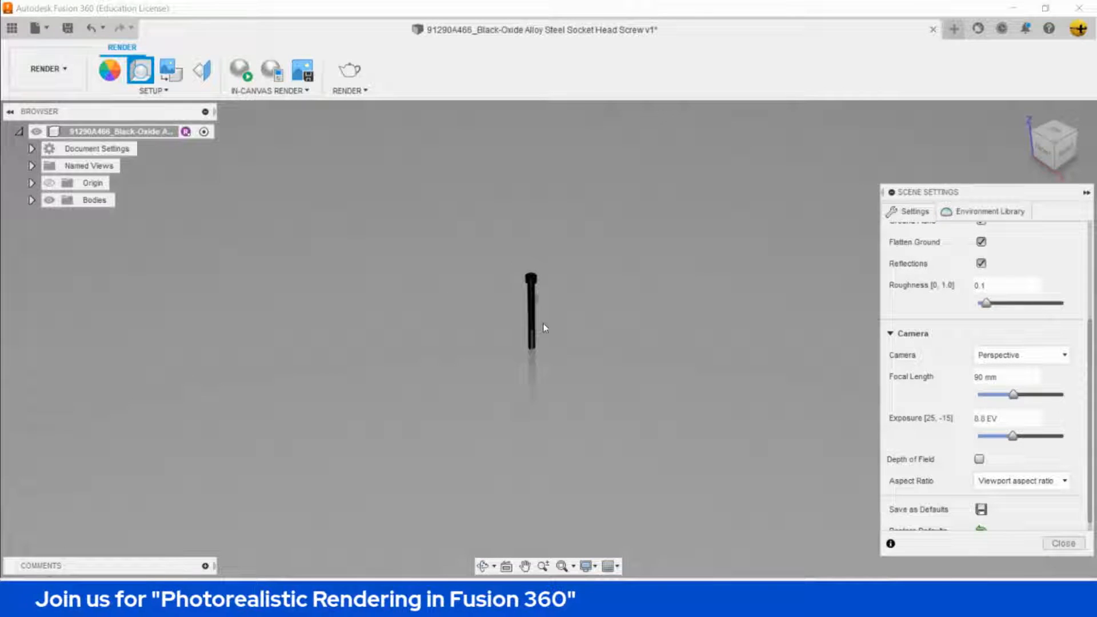
scroll(531, 305, "up", 5)
middle_click_drag(526, 331, 445, 304, "shift")
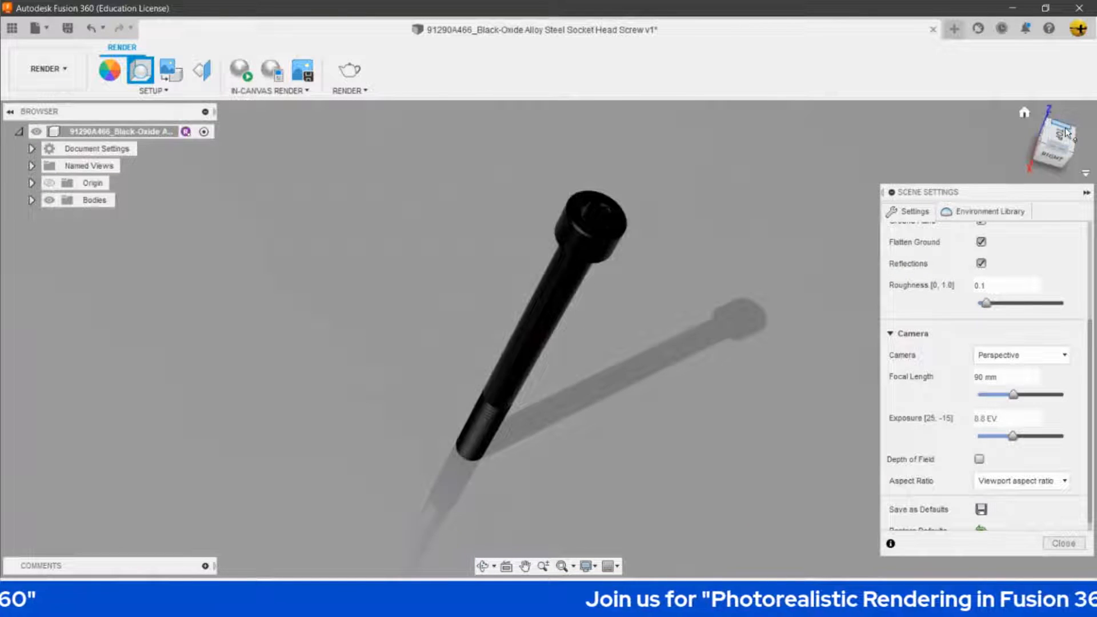
left_click(1059, 147)
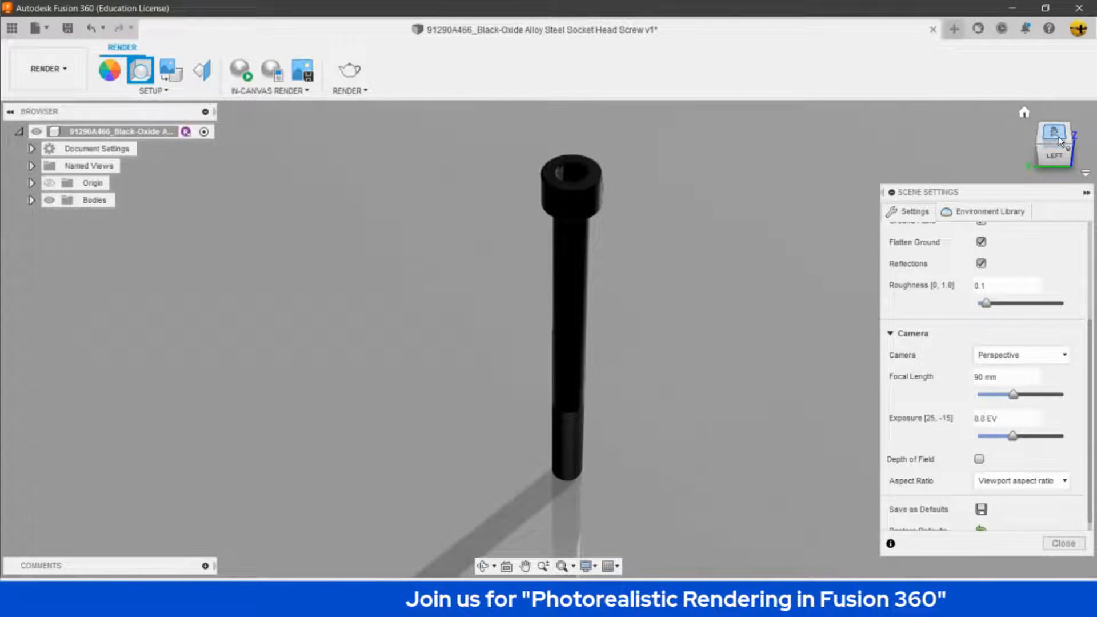
left_click(1058, 136)
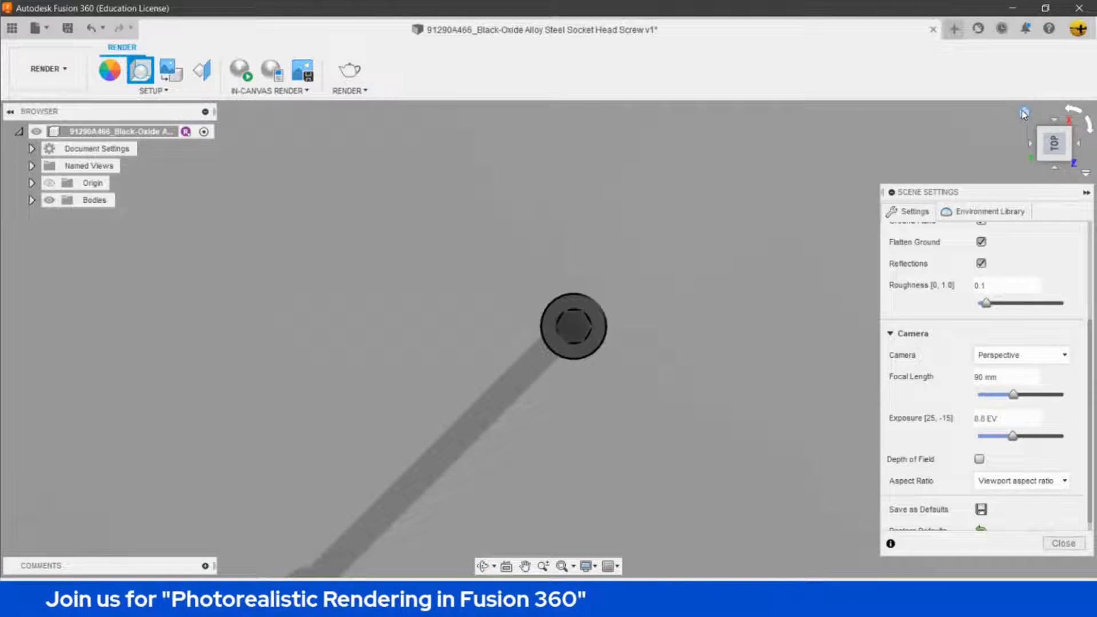
left_click(1023, 112)
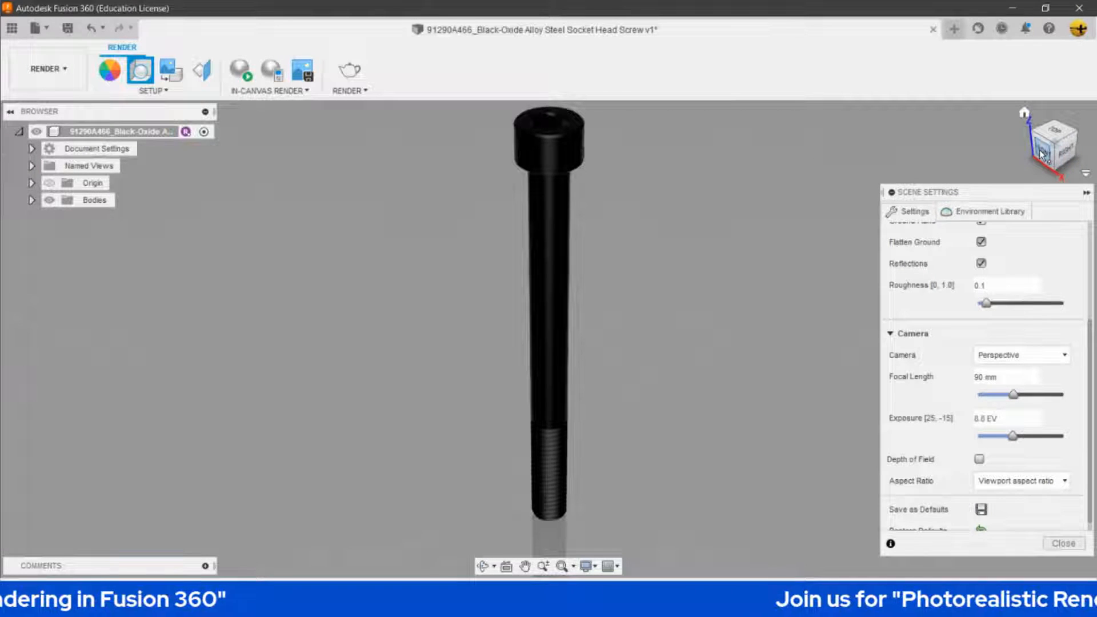
scroll(516, 506, "down", 10)
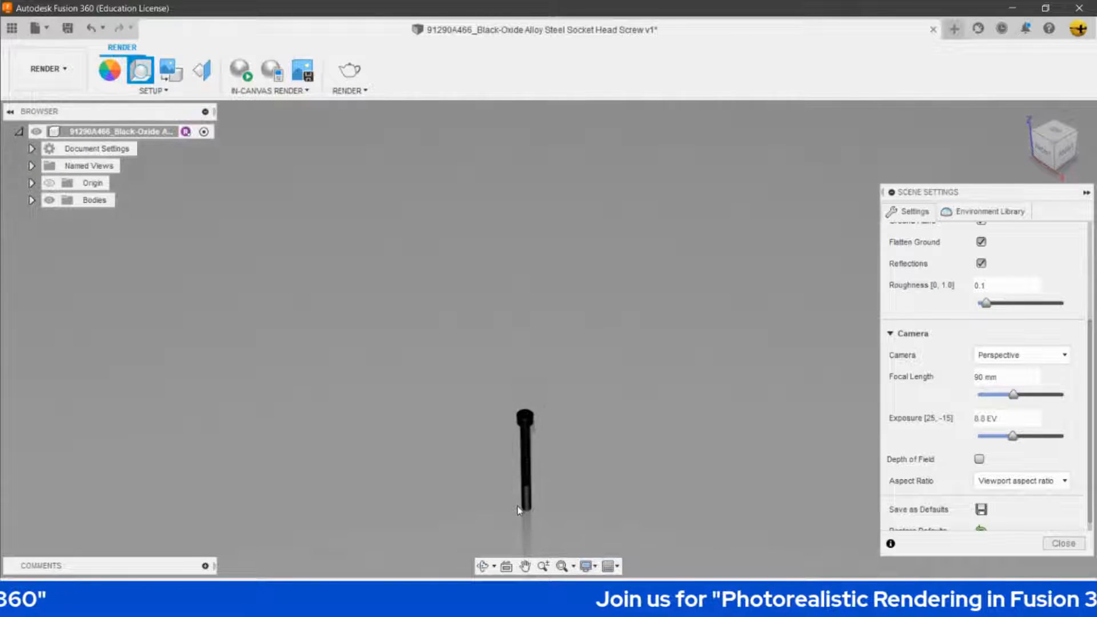
middle_click_drag(516, 506, 520, 468)
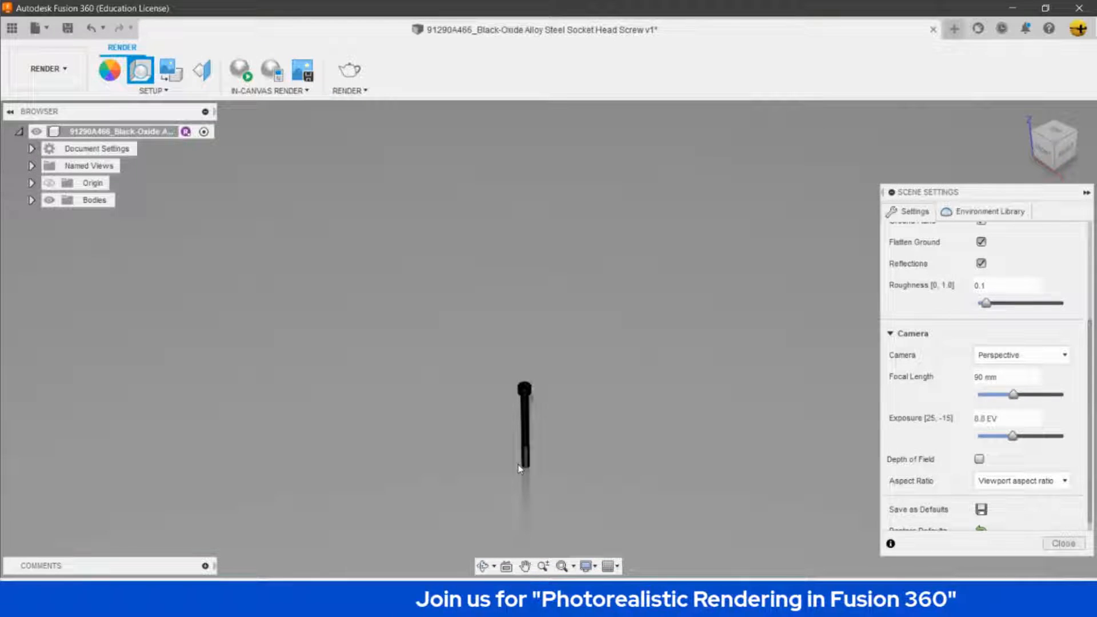
scroll(518, 469, "up", 8)
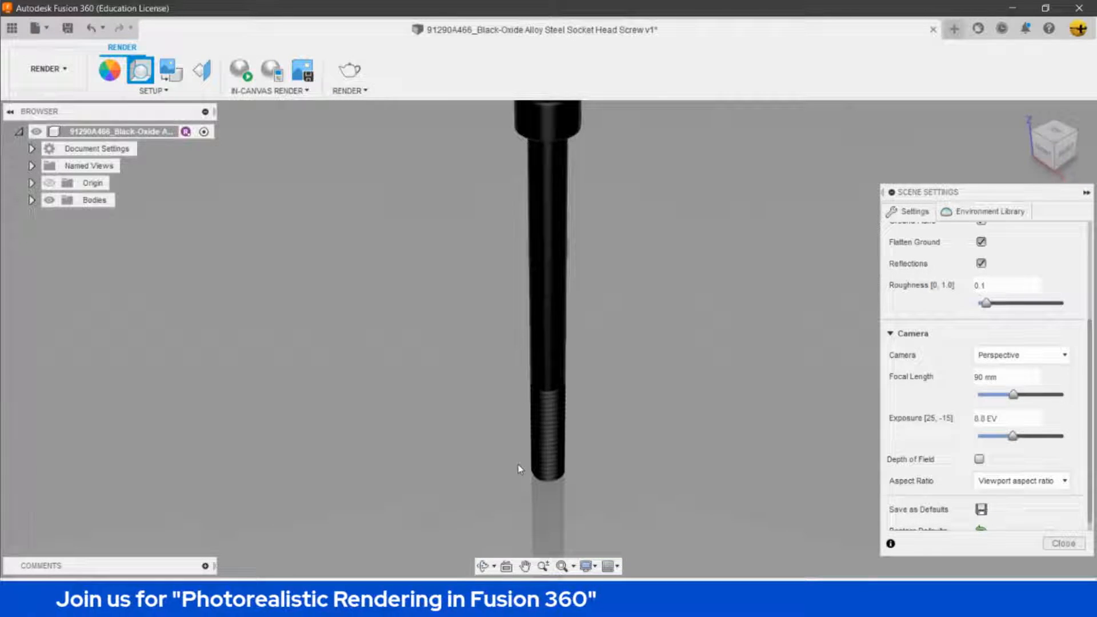
left_click(1045, 152)
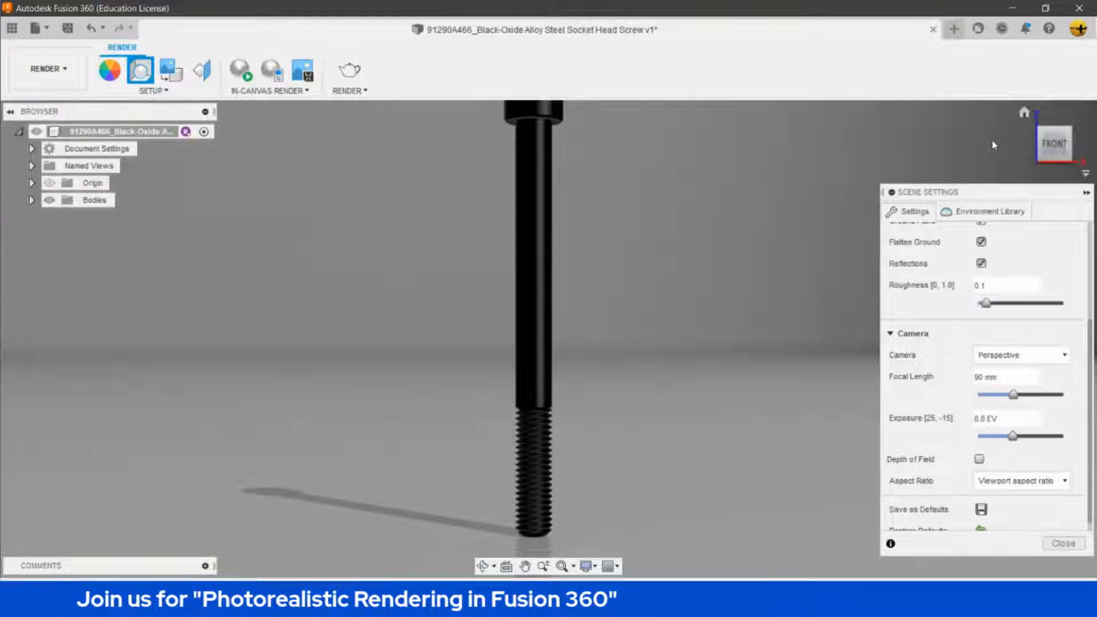
left_click(1026, 112)
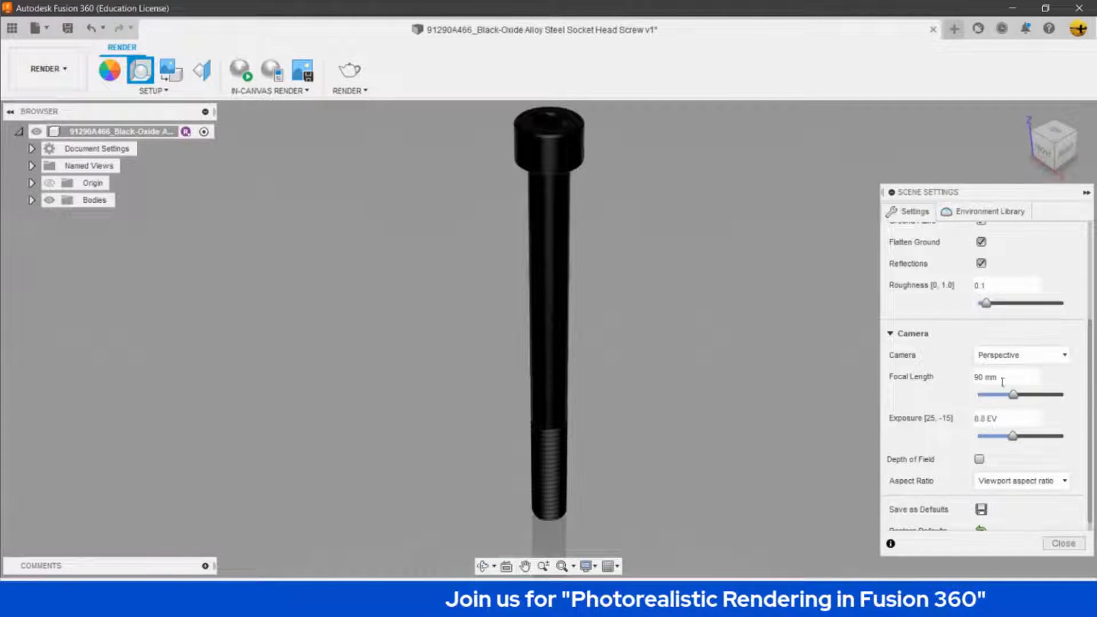
Try the Orthographic and Perspective with Ortho Faces camera types and set the camera back to Perspective.
left_click(1043, 364)
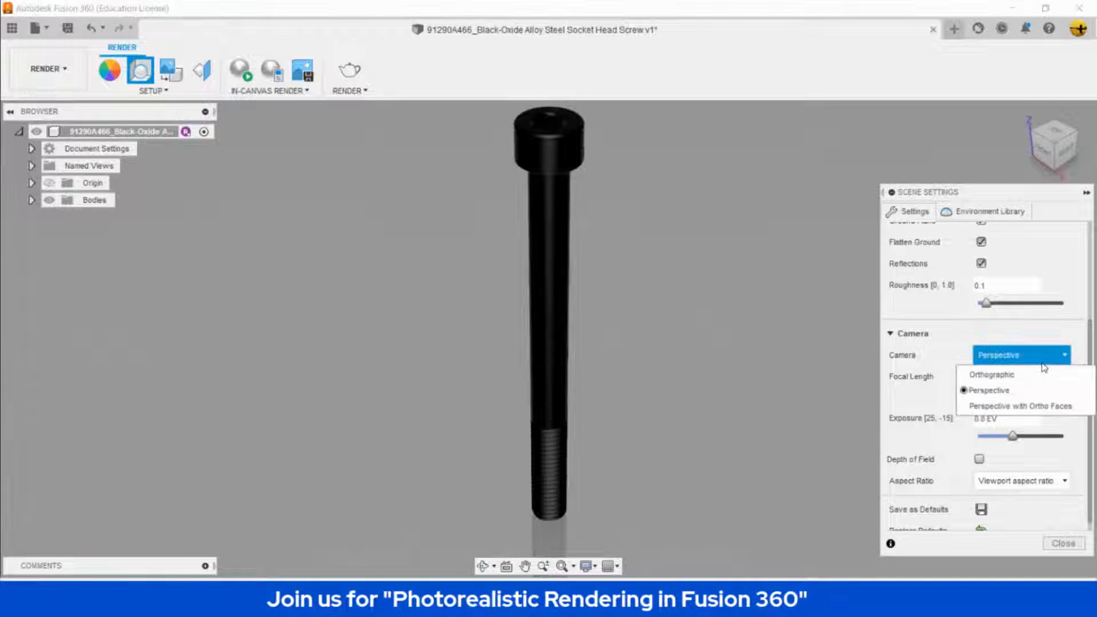
left_click(1041, 372)
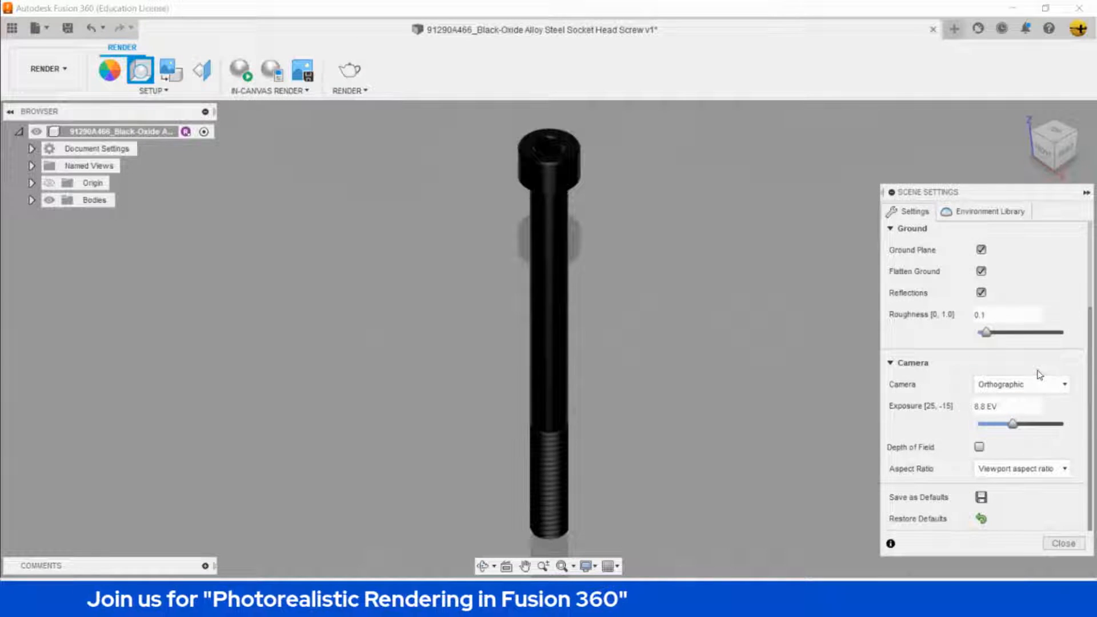
left_click(1036, 384)
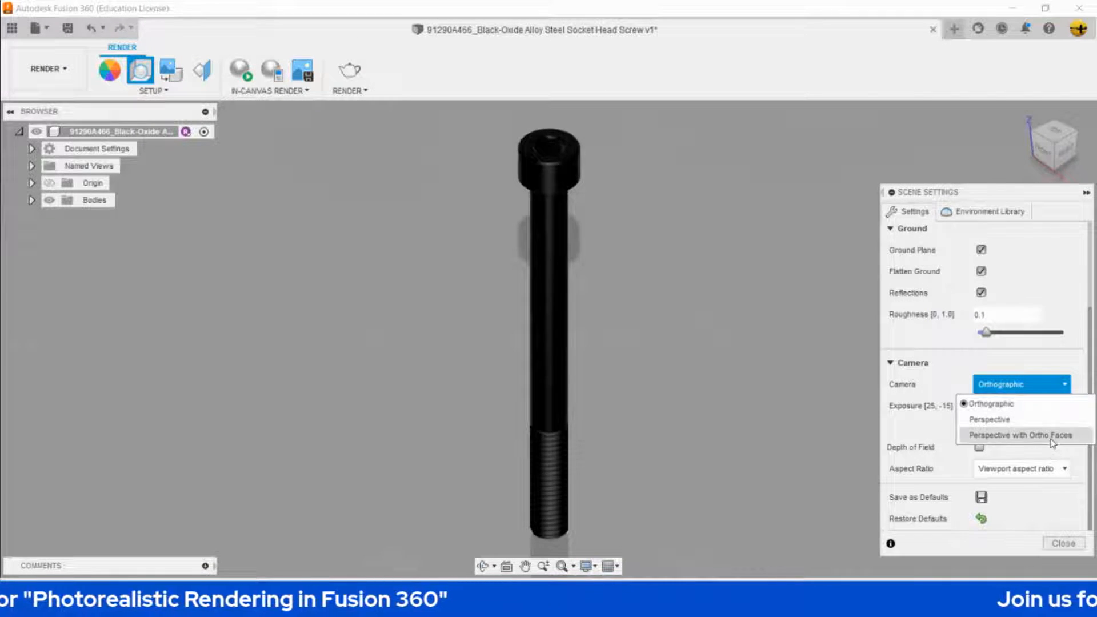
left_click(1049, 436)
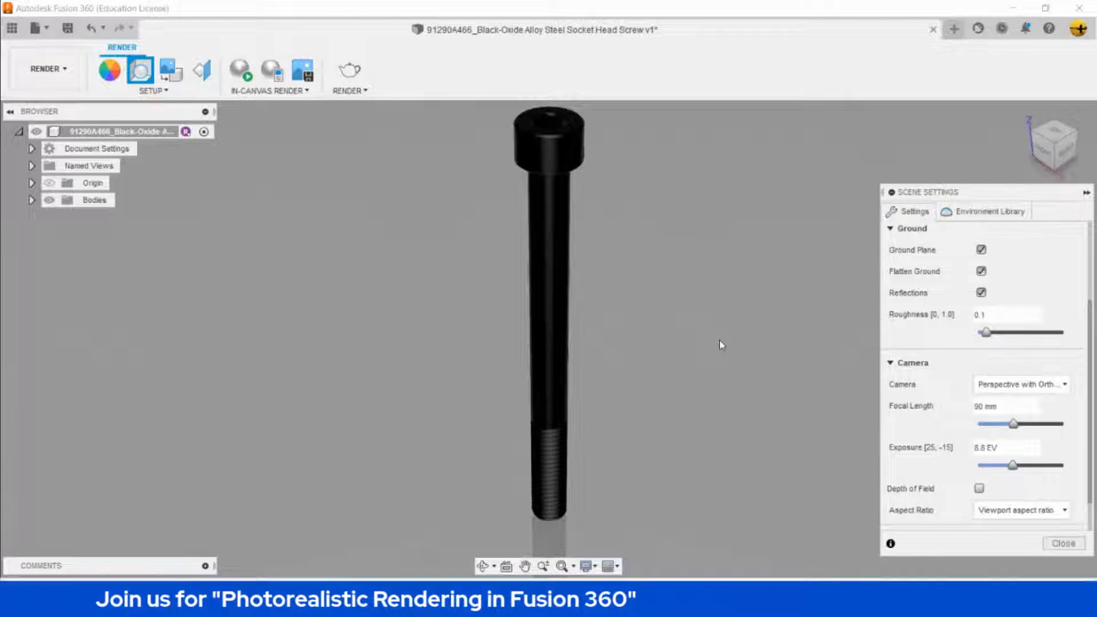
left_click(1054, 384)
left_click(1008, 418)
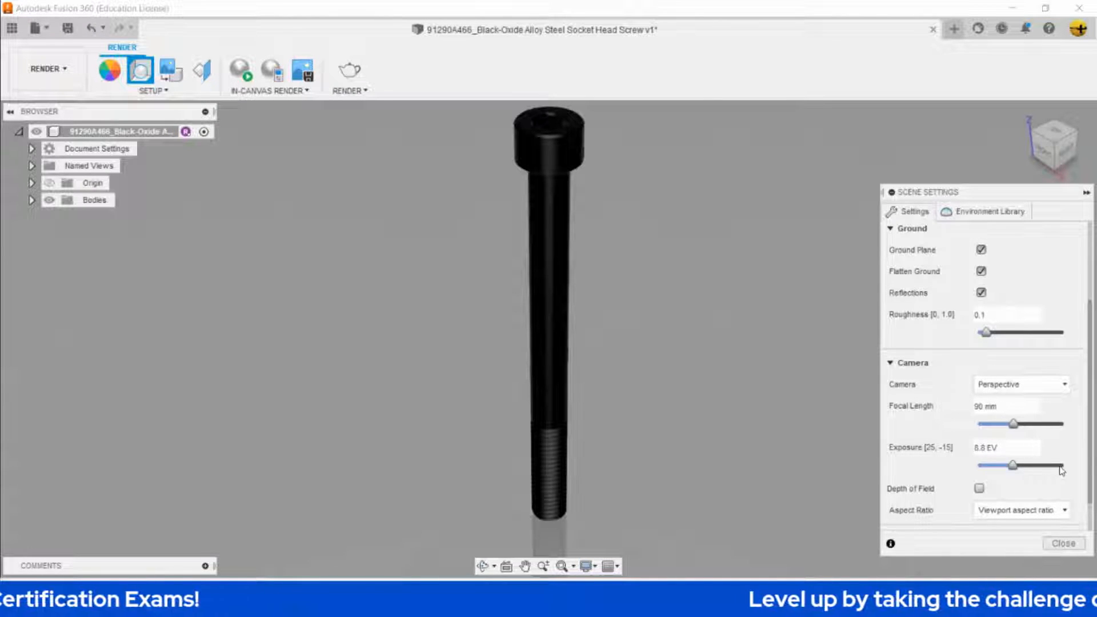
Try camera exposures of 2.2 EV and 17.1 EV and set the exposure back to 8.8 EV.
scroll(1091, 485, "down", 2)
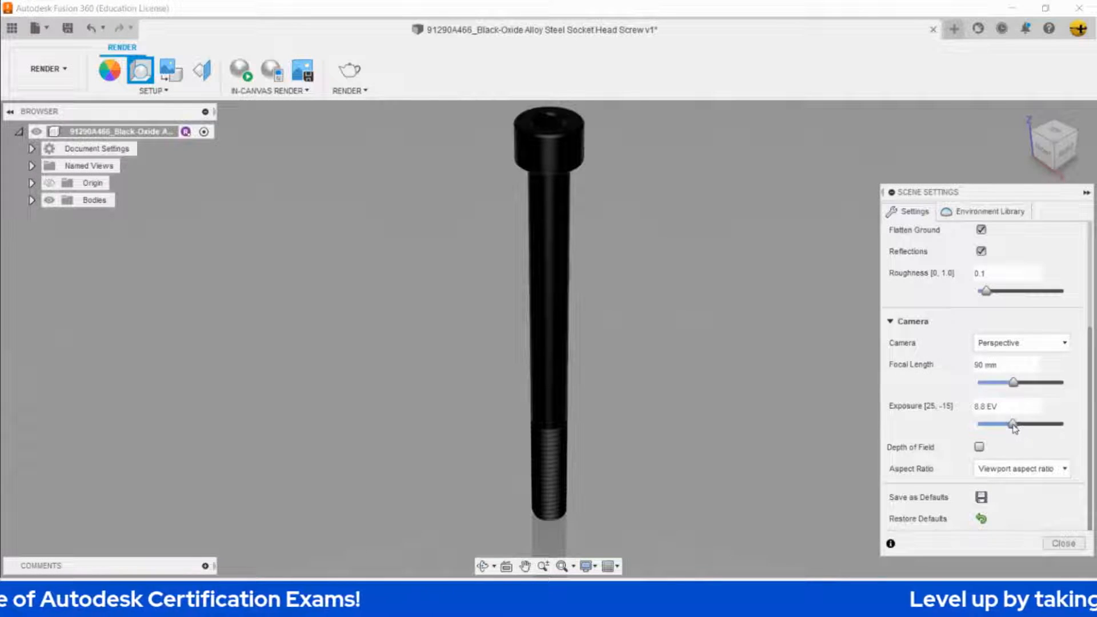
left_click_drag(1013, 425, 1028, 428)
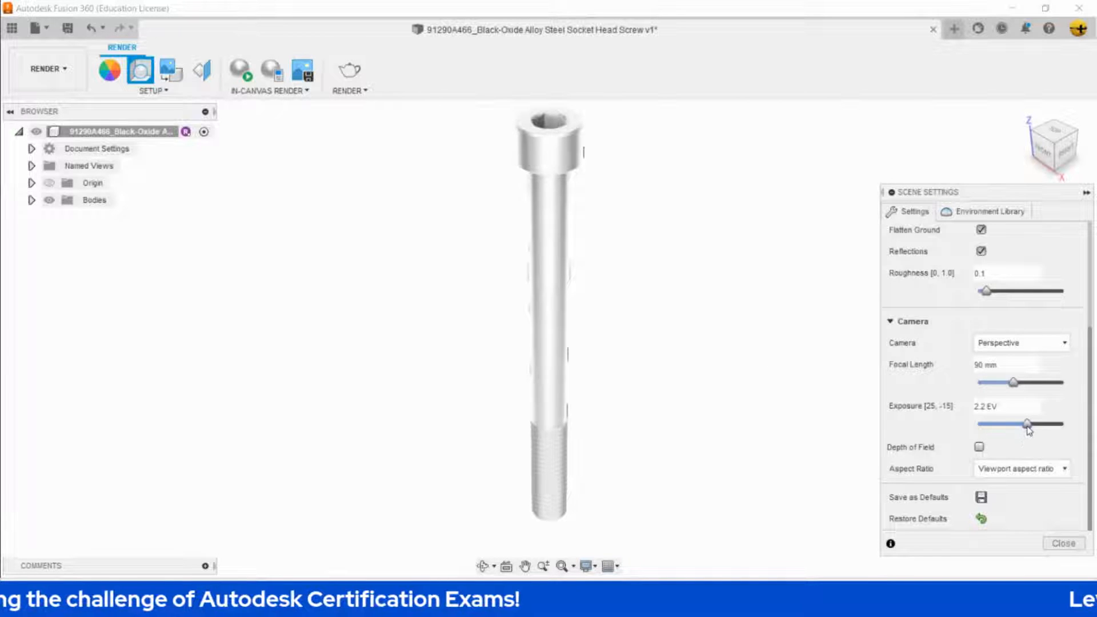
left_click_drag(1027, 426, 995, 426)
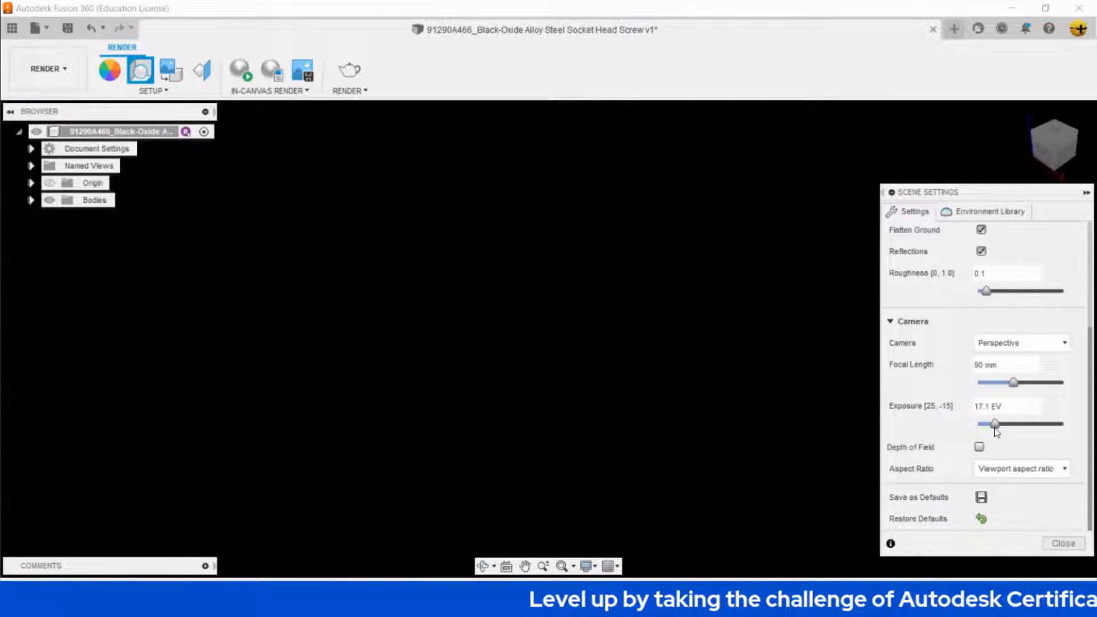
left_click_drag(995, 426, 966, 407)
type("8.8")
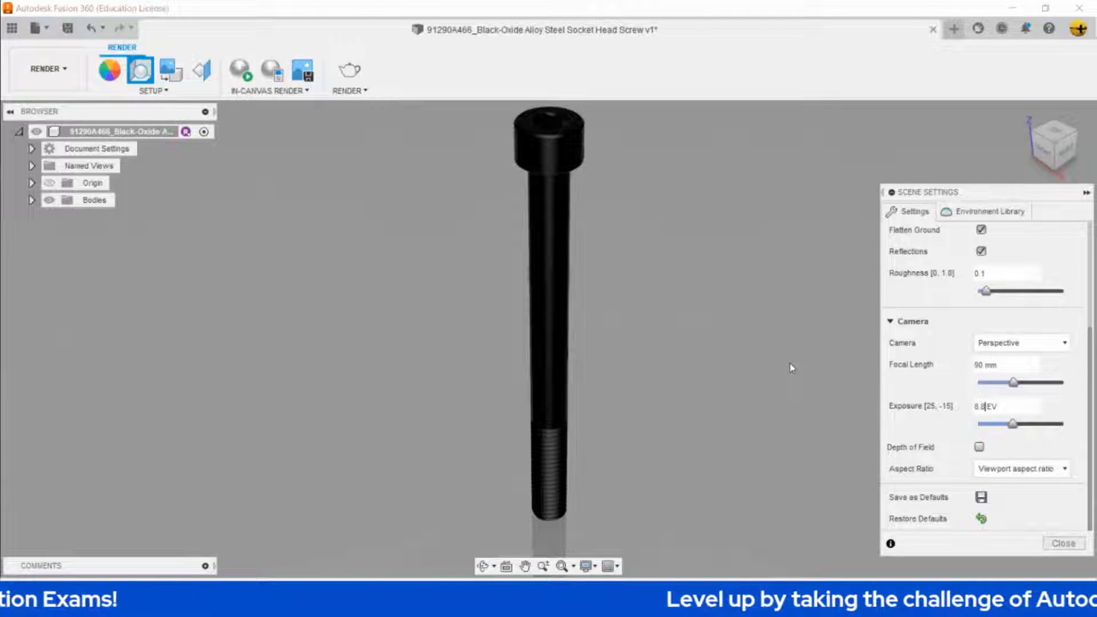
Try enabling the camera's Depth of Field, dismiss the warning and switch the effect off again.
left_click(979, 447)
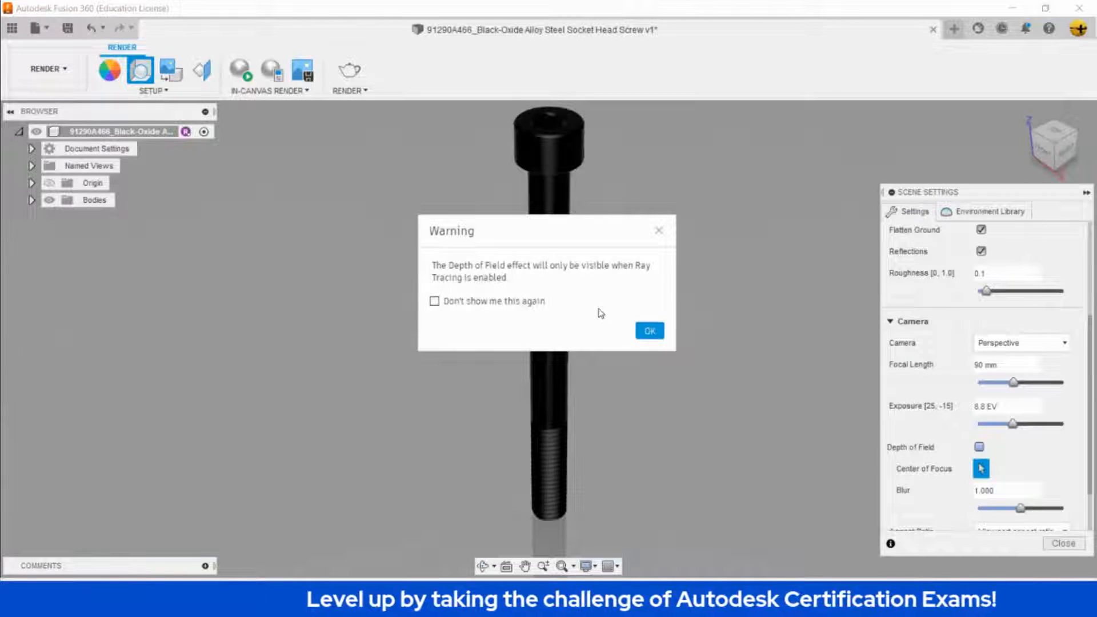
left_click(645, 331)
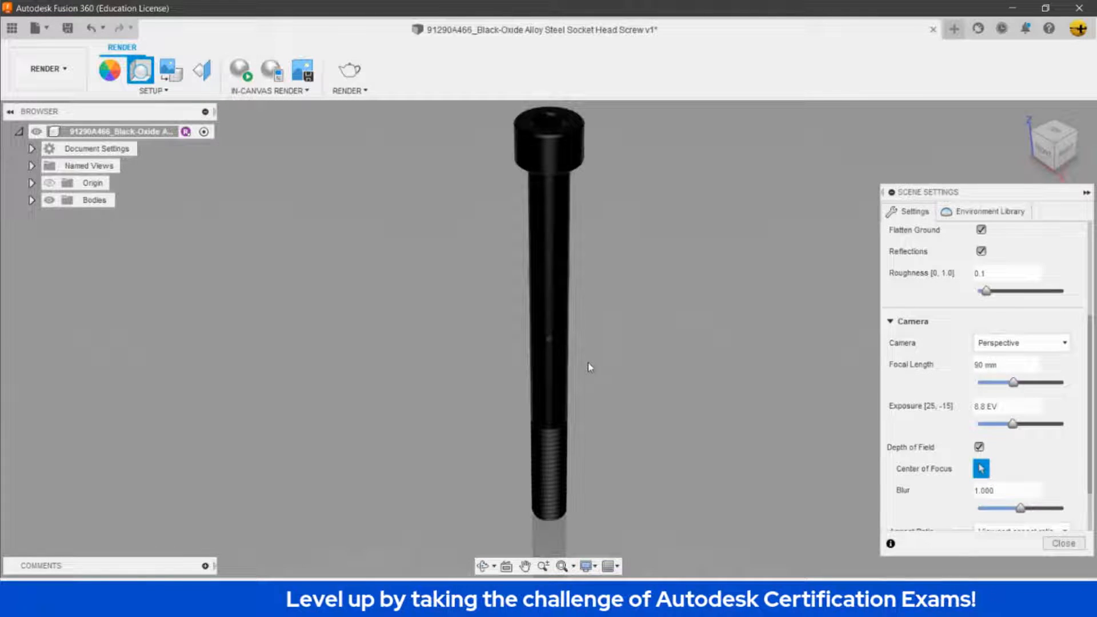
left_click(979, 448)
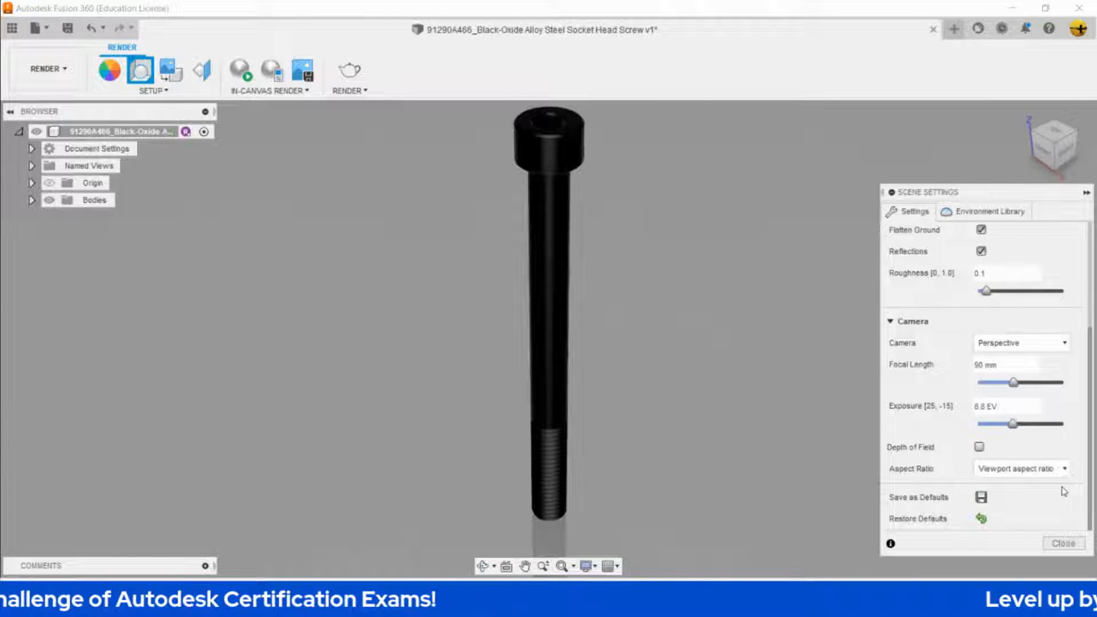
Set the camera's aspect ratio to 1:1 Square.
left_click(1054, 468)
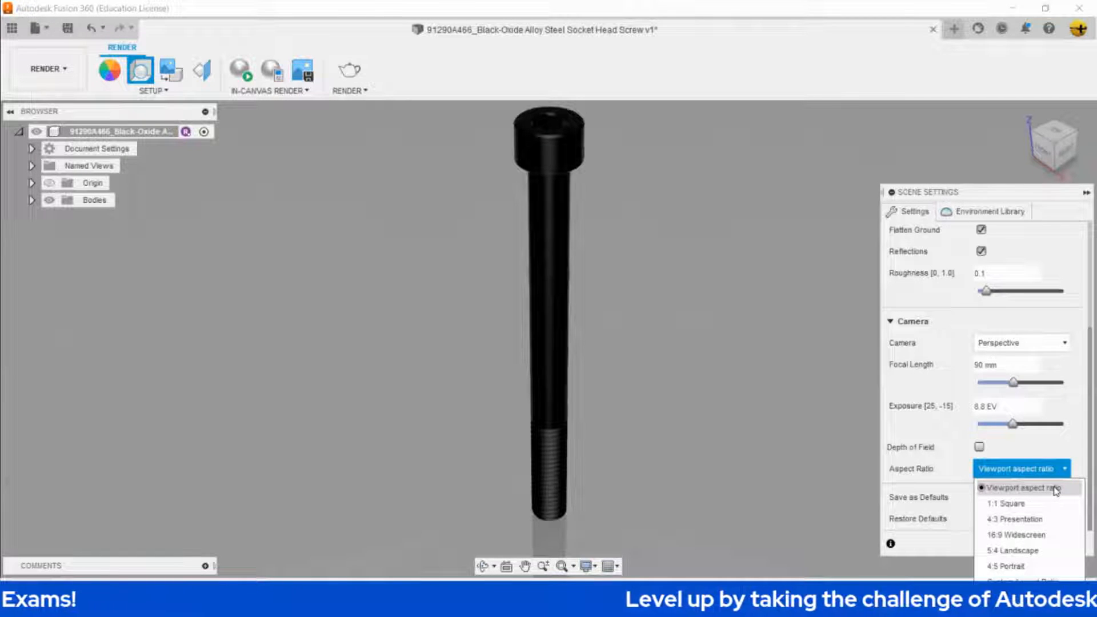
left_click(1038, 505)
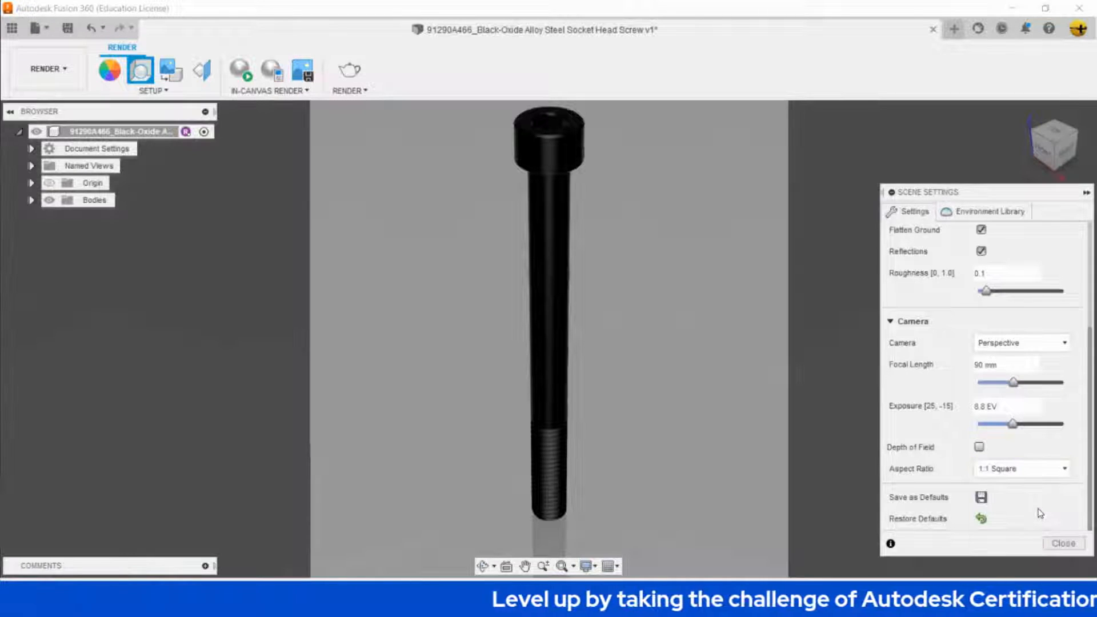
Try the 4:3 Presentation, 5:4 Landscape and 4:5 Portrait camera aspect ratios and set the camera to Viewport aspect ratio.
left_click(1036, 470)
left_click(1034, 518)
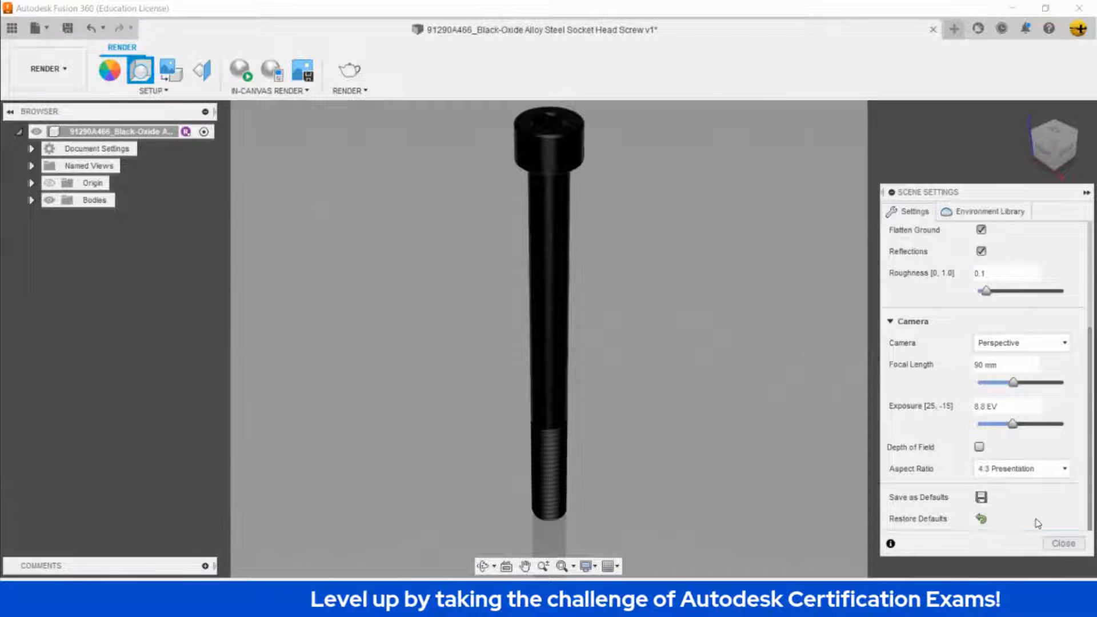
left_click(1028, 470)
left_click(1002, 551)
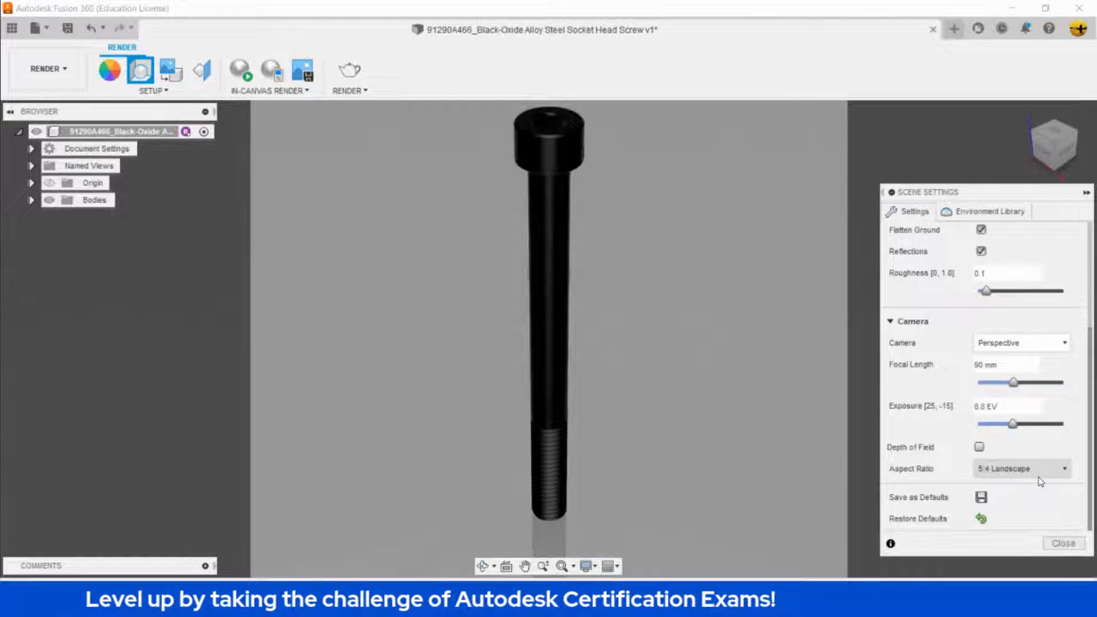
left_click(1039, 477)
left_click(1023, 564)
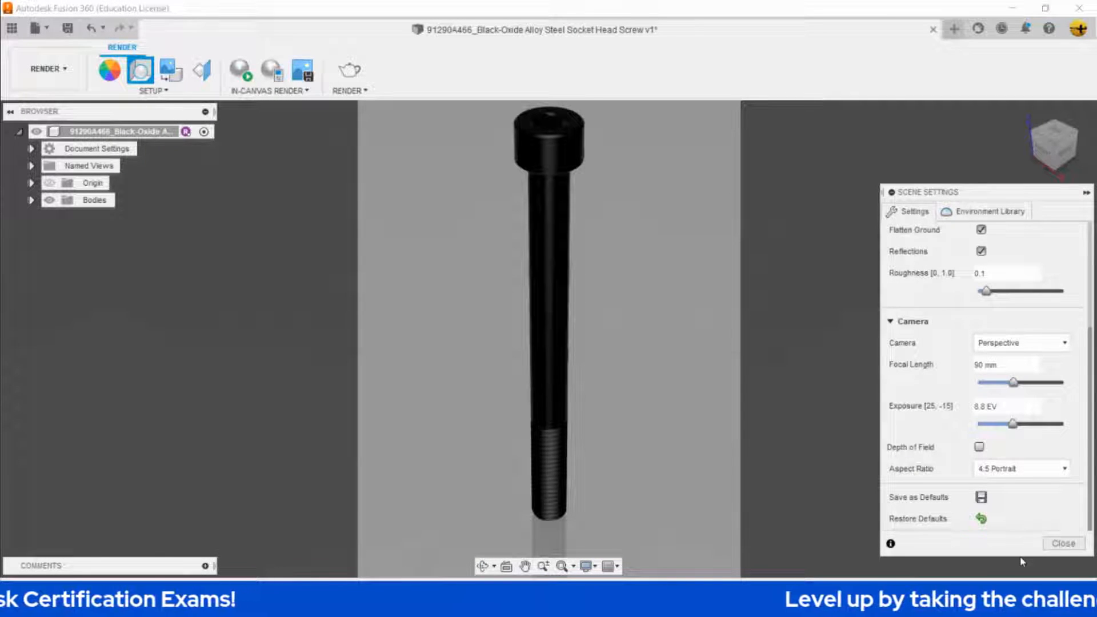
left_click(1021, 469)
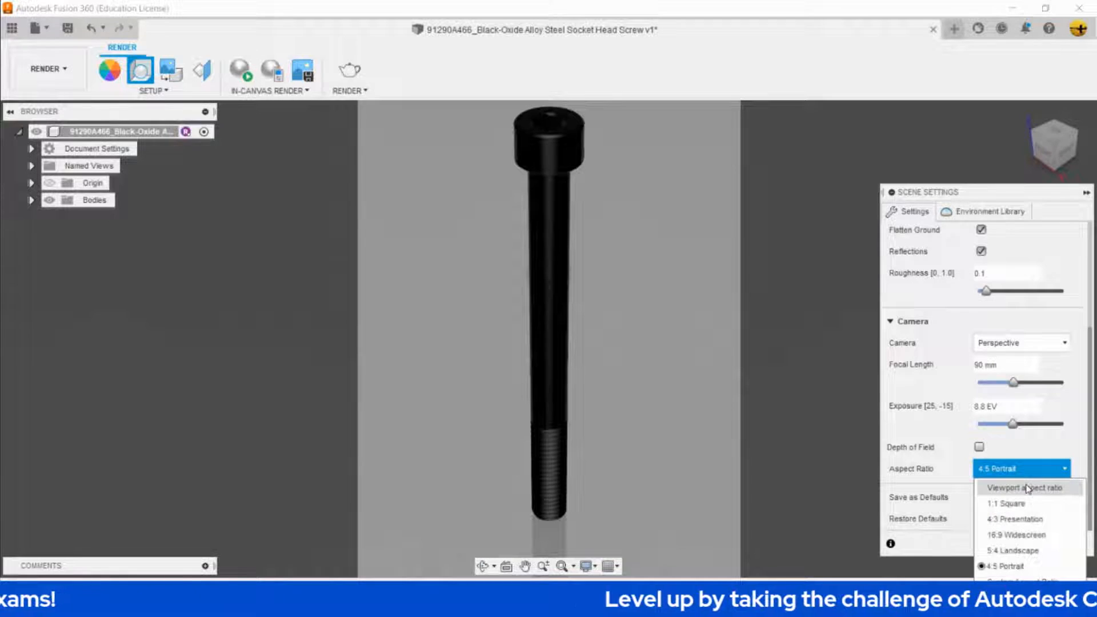
left_click(1026, 489)
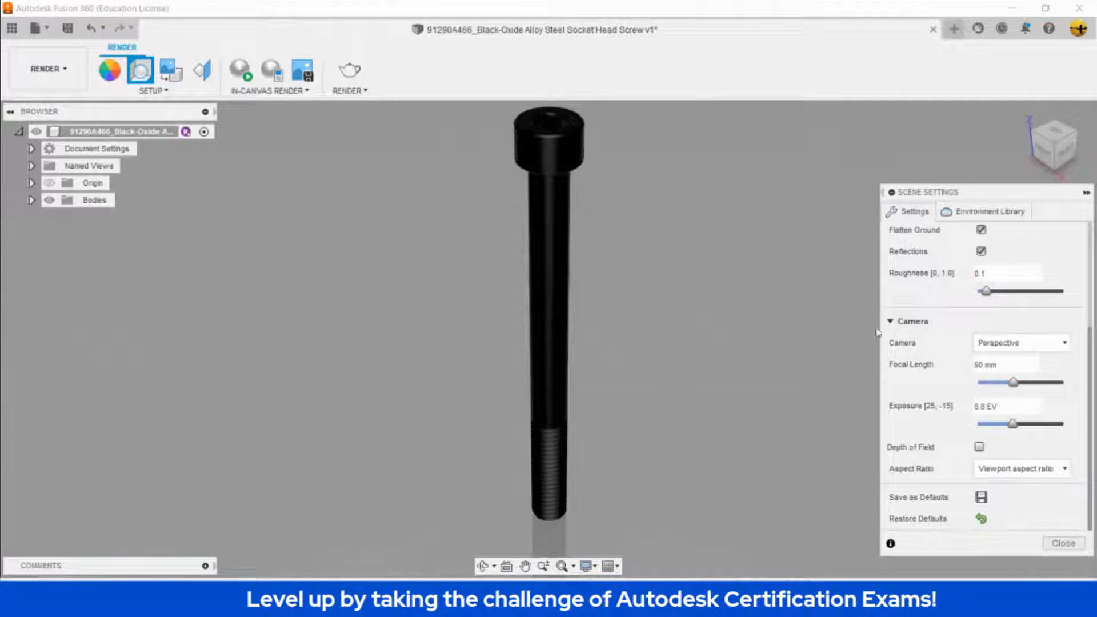
scroll(890, 352, "up", 5)
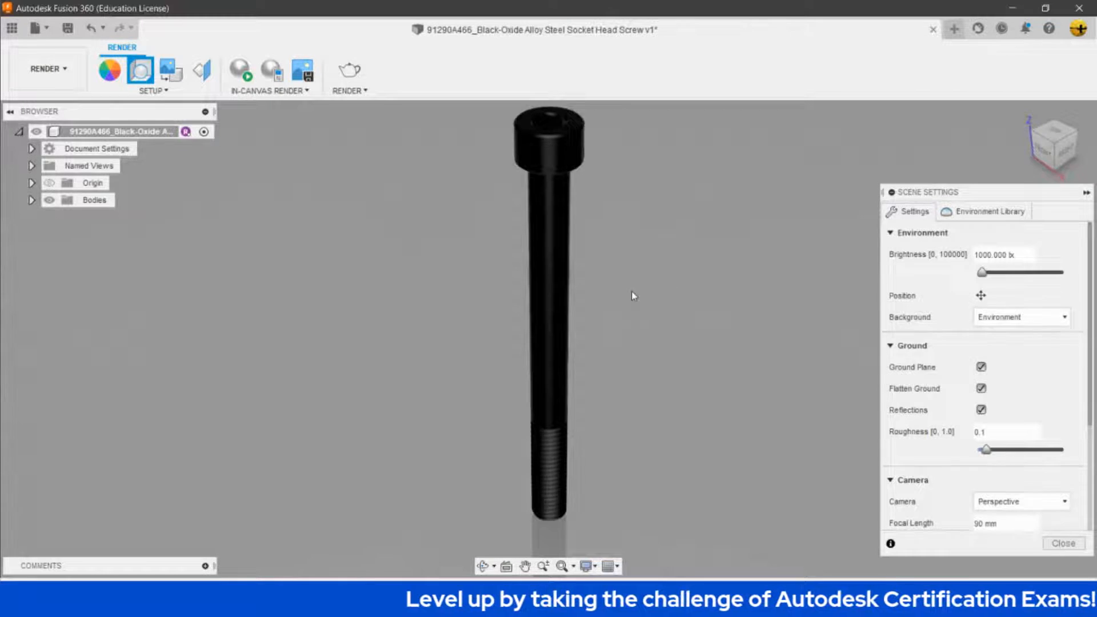
mouse_move(631, 294)
middle_mouse_down("shift")
mouse_move(638, 303)
mouse_move(645, 290)
middle_mouse_up("shift")
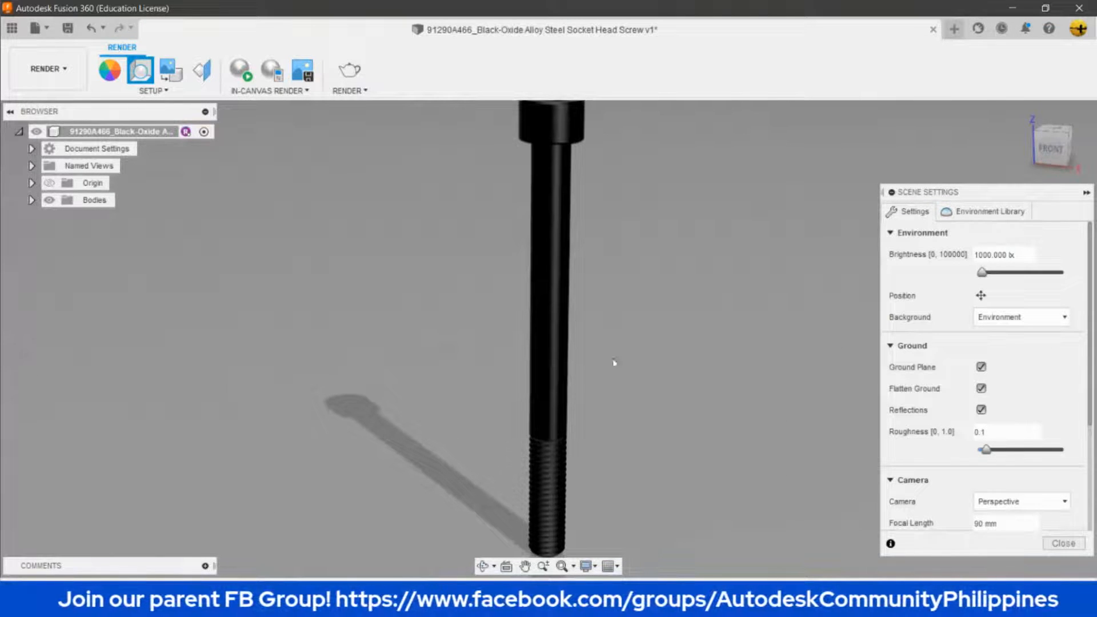
left_click(1026, 113)
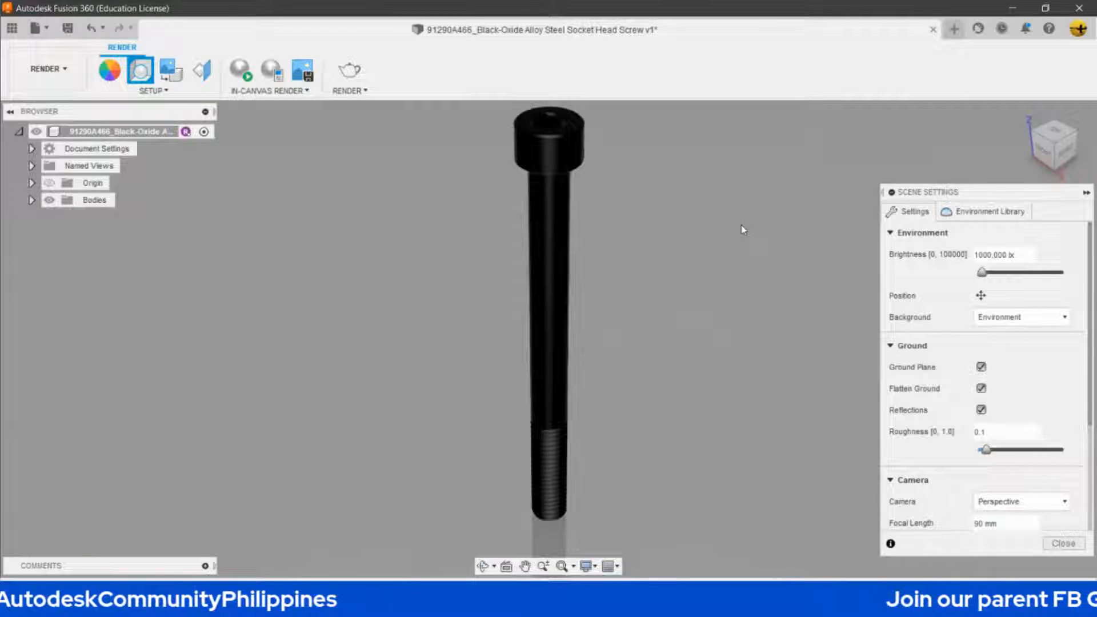
Try the Cool Light and Rim Highlights environments on the scene, inspect the screw's lighting and shadow, and return to the home view.
left_click(976, 217)
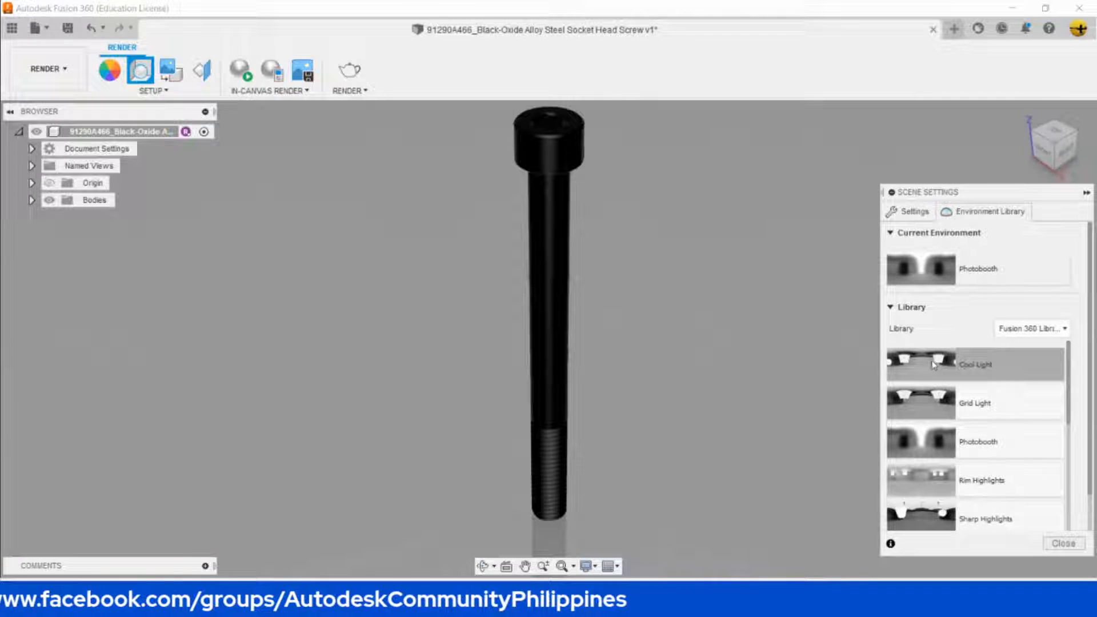
left_click_drag(908, 366, 777, 299)
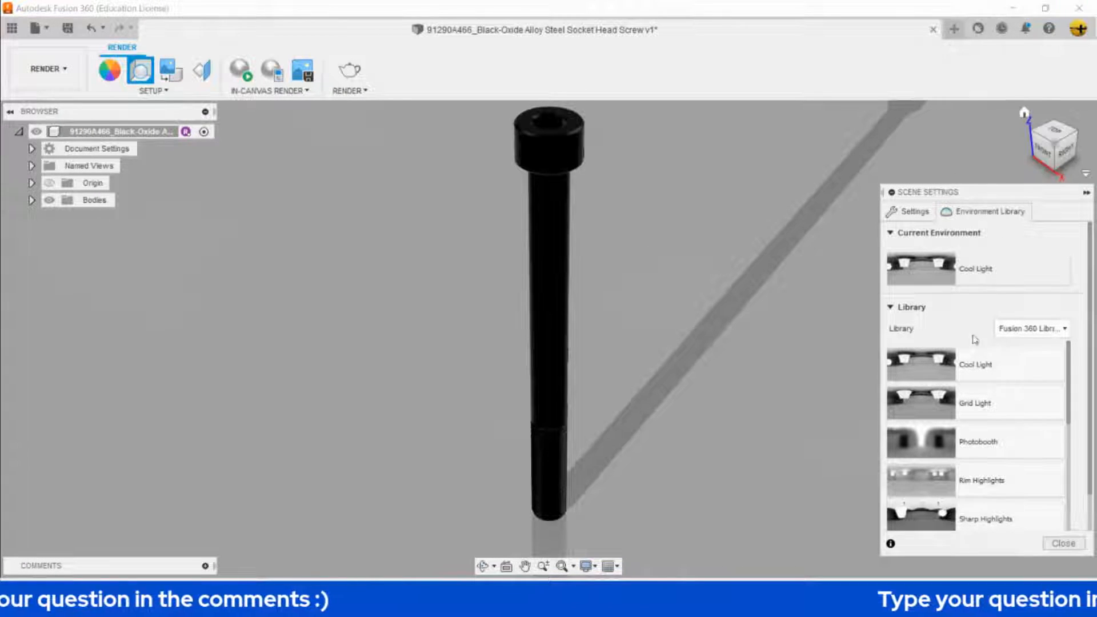
left_click_drag(942, 480, 802, 354)
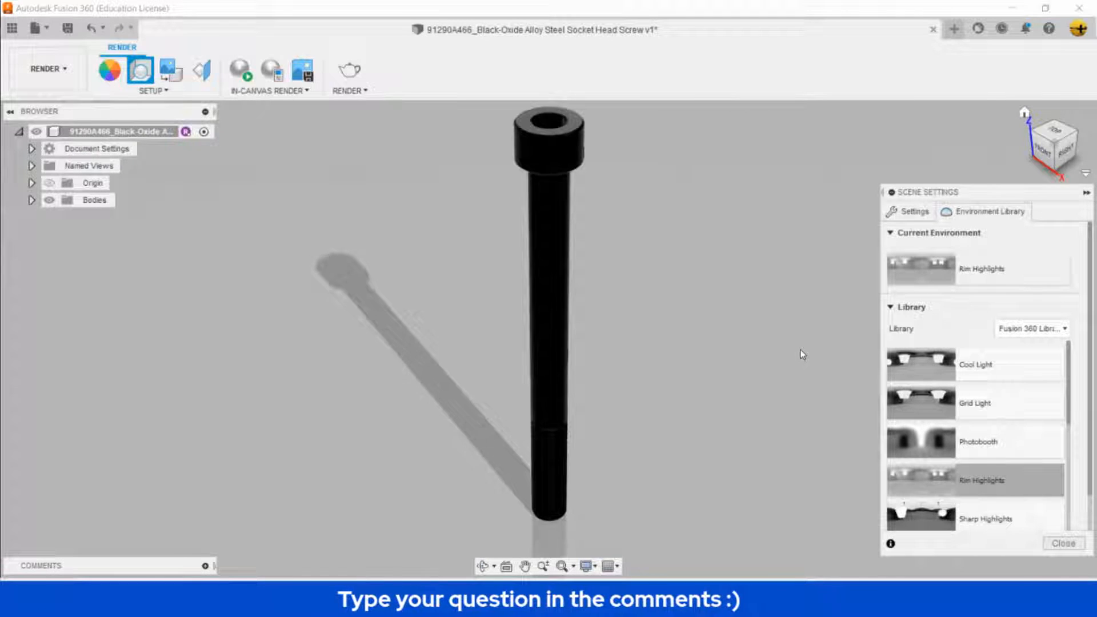
scroll(801, 355, "up", 2)
scroll(801, 354, "down", 3)
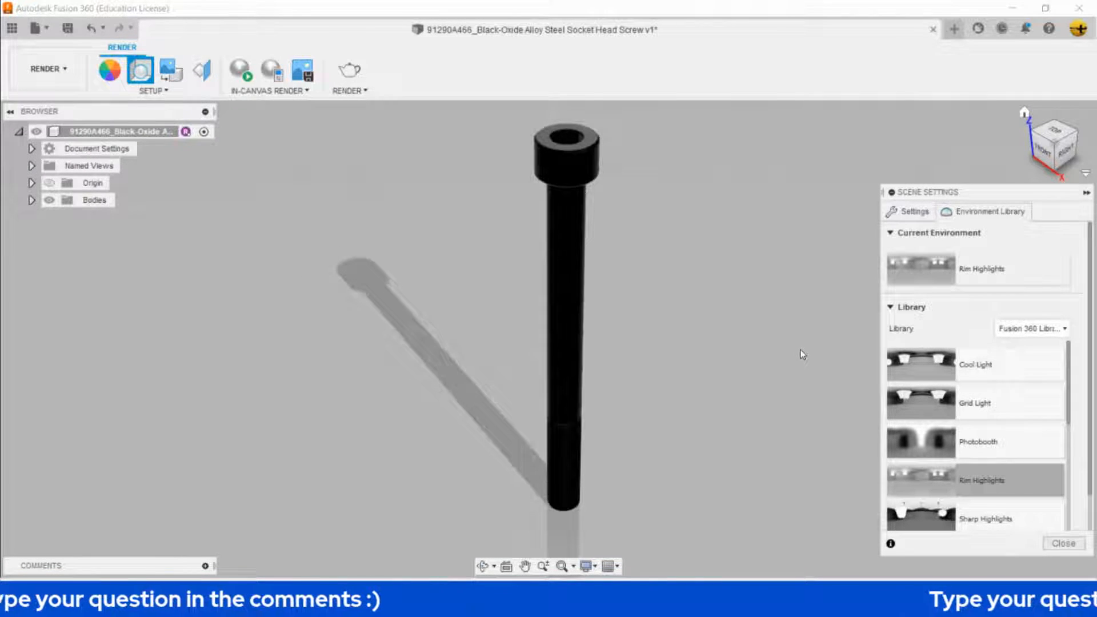
middle_click_drag(744, 348, 756, 231, "shift")
mouse_move(1035, 143)
left_click(1026, 114)
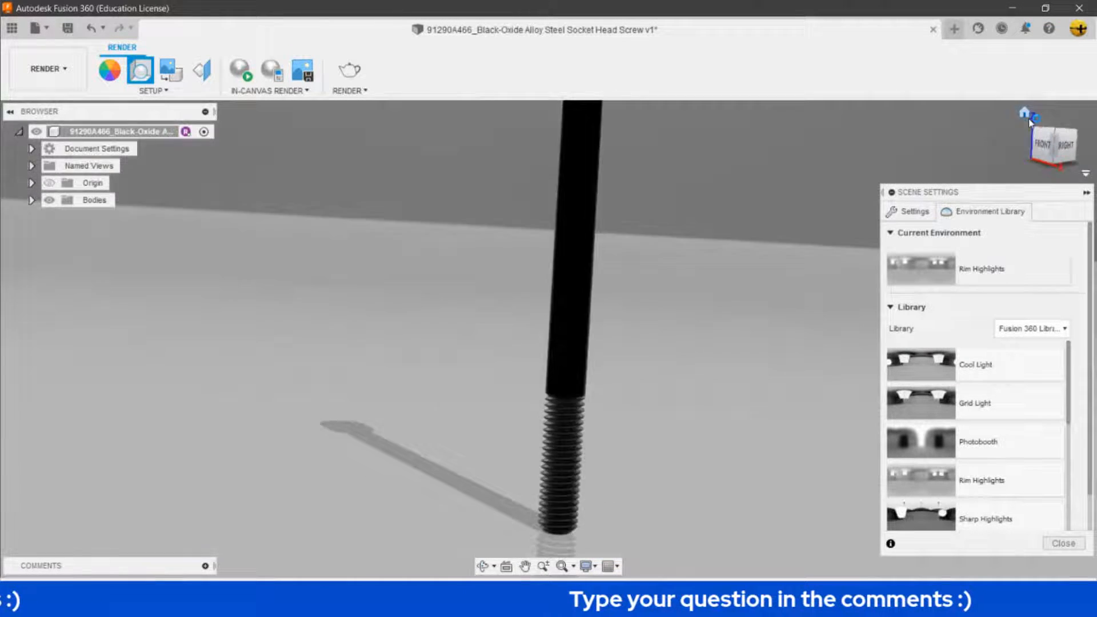
Browse the Fusion 360 environment library, examining both the built-in lighting environments and the downloadable outdoor ones.
scroll(977, 502, "down", 3)
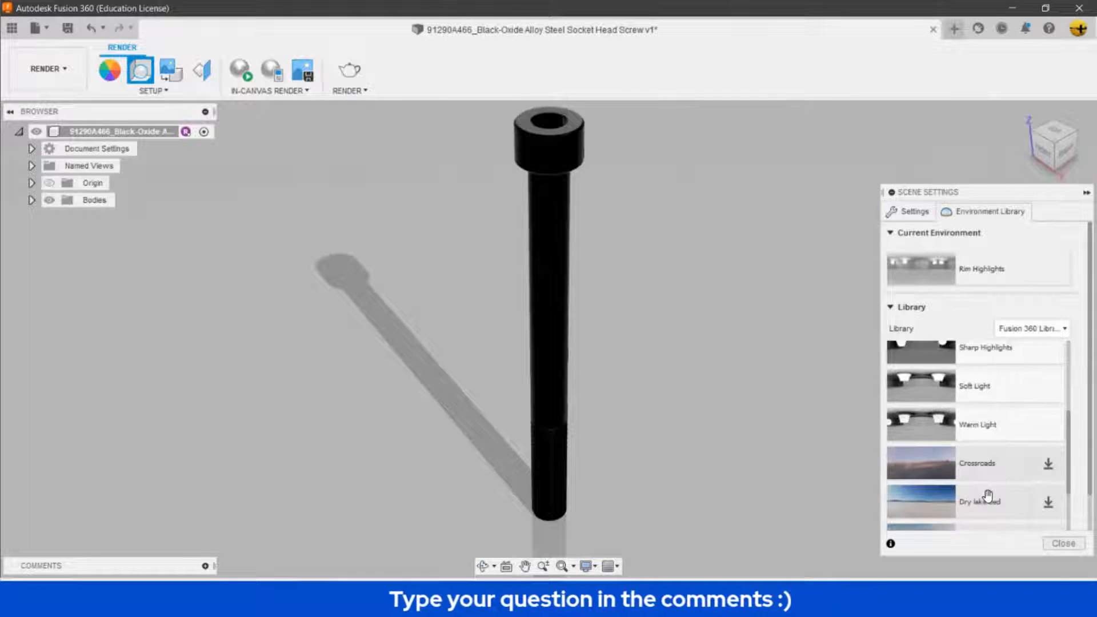
scroll(944, 439, "up", 3)
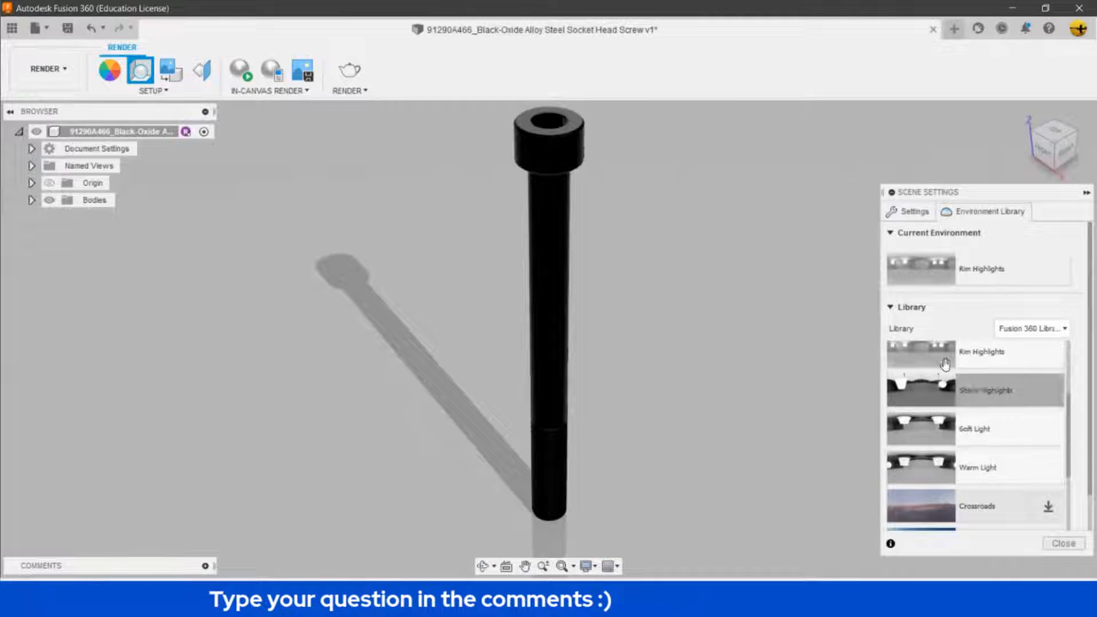
scroll(990, 452, "down", 6)
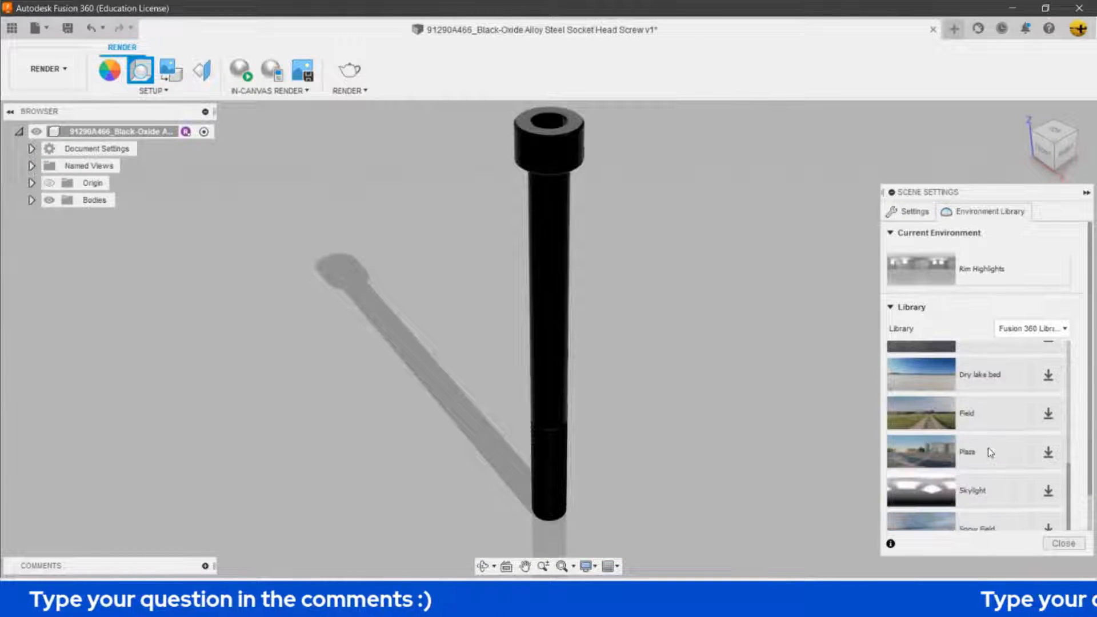
scroll(989, 451, "down", 2)
scroll(1006, 485, "up", 1)
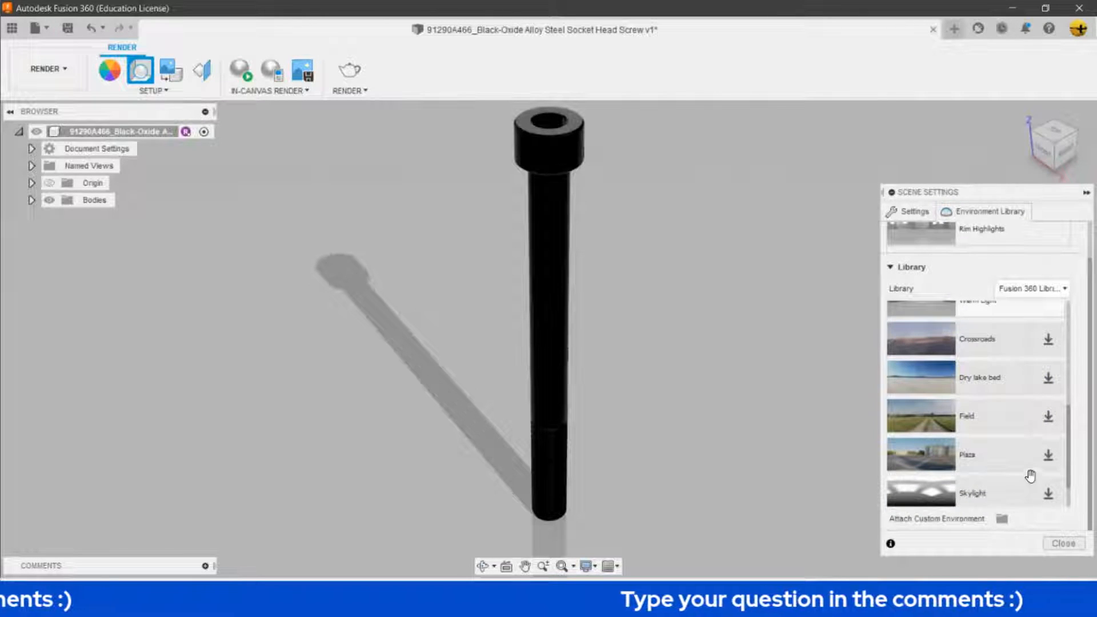
scroll(1030, 480, "down", 1)
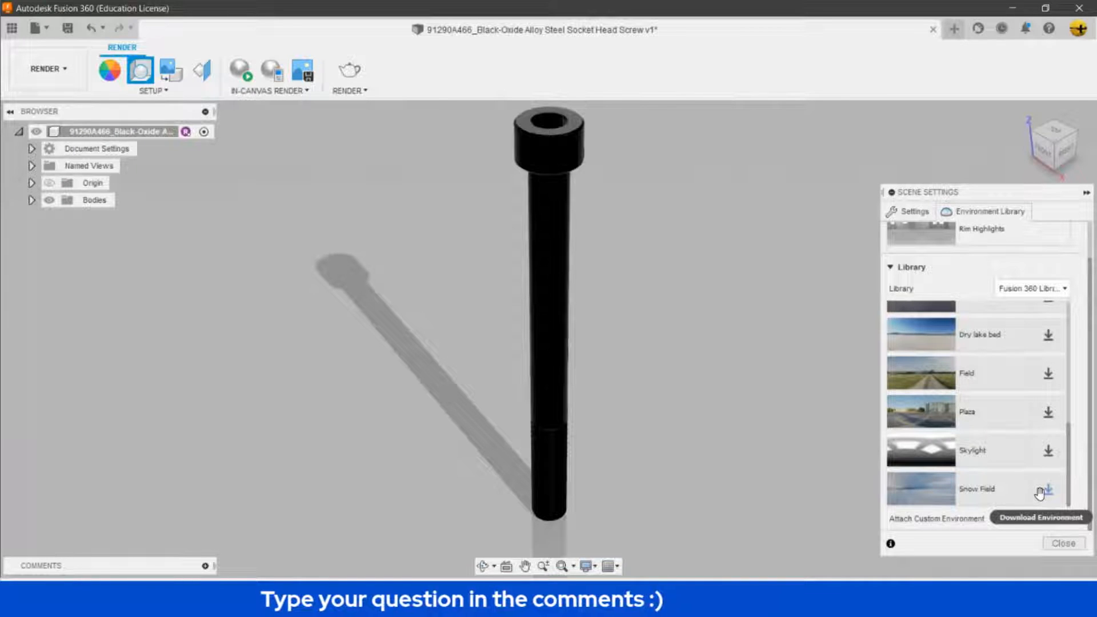
scroll(1037, 490, "up", 1)
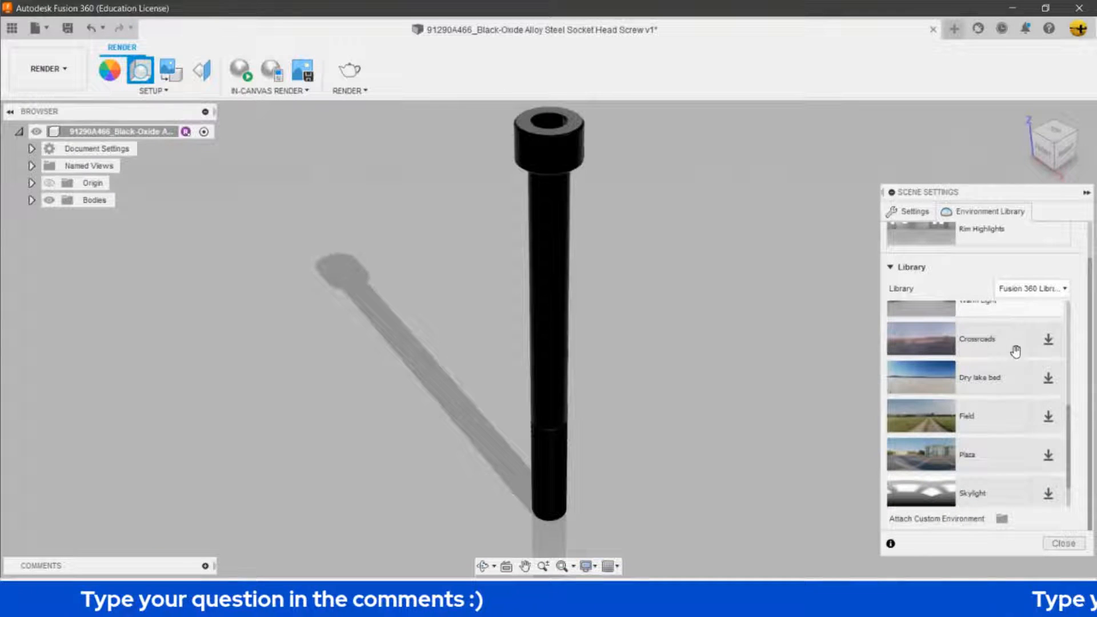
scroll(984, 417, "down", 1)
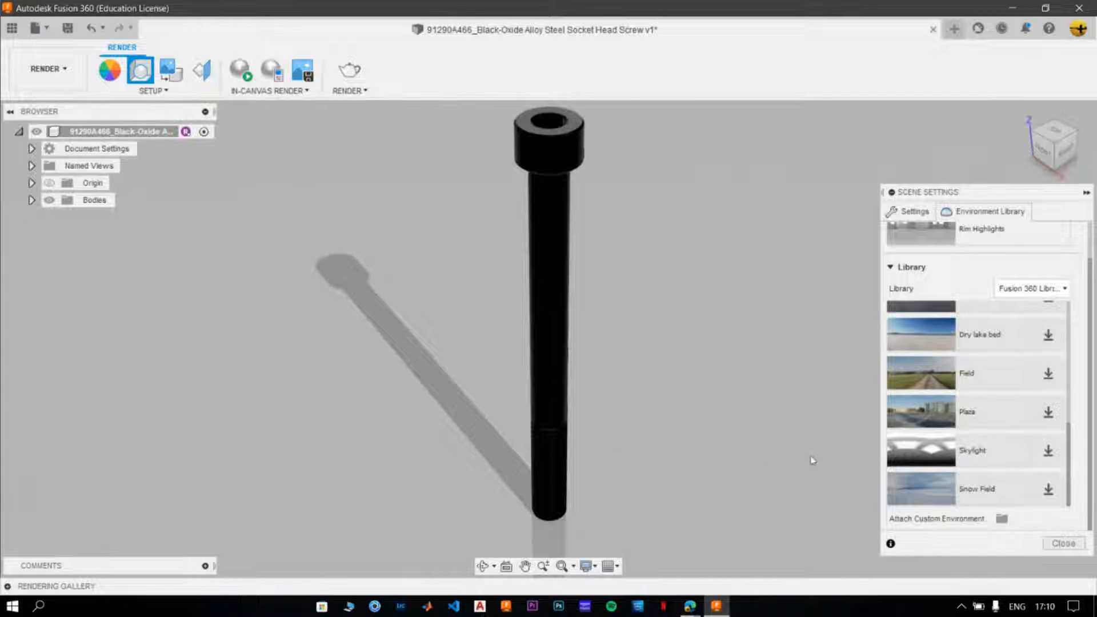
scroll(963, 397, "up", 1)
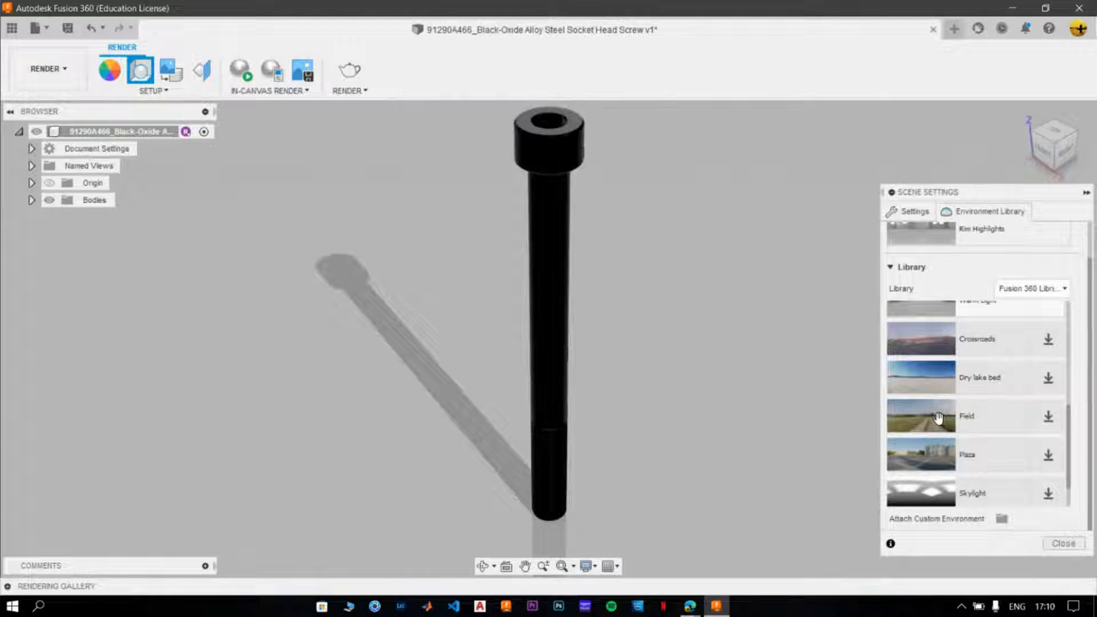
scroll(938, 418, "up", 3)
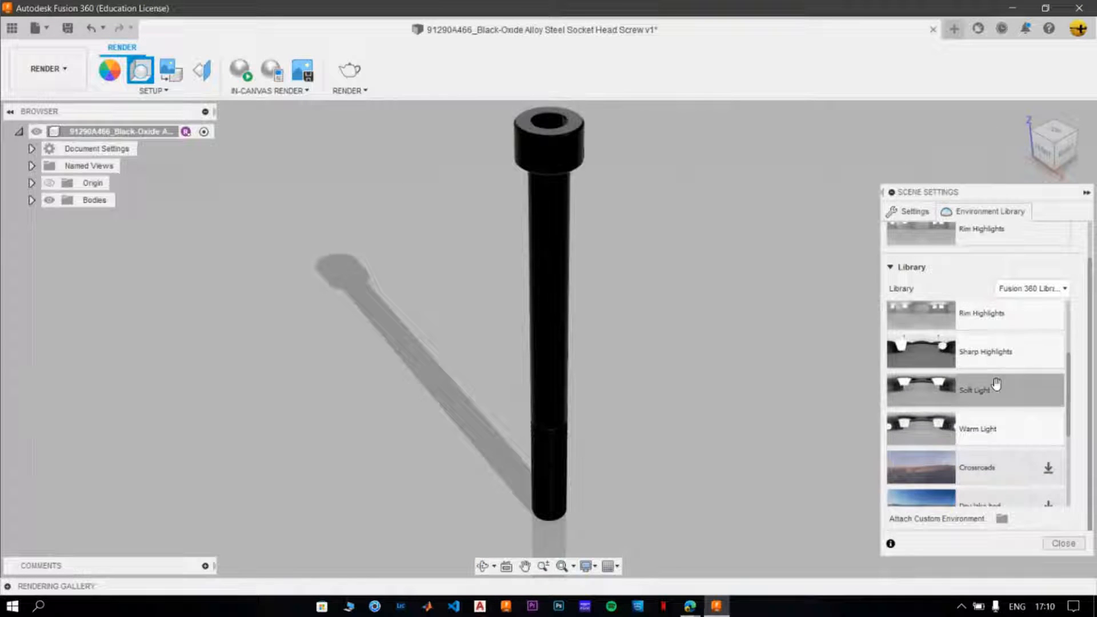
scroll(1039, 442, "down", 2)
scroll(1039, 441, "down", 1)
scroll(997, 451, "up", 5)
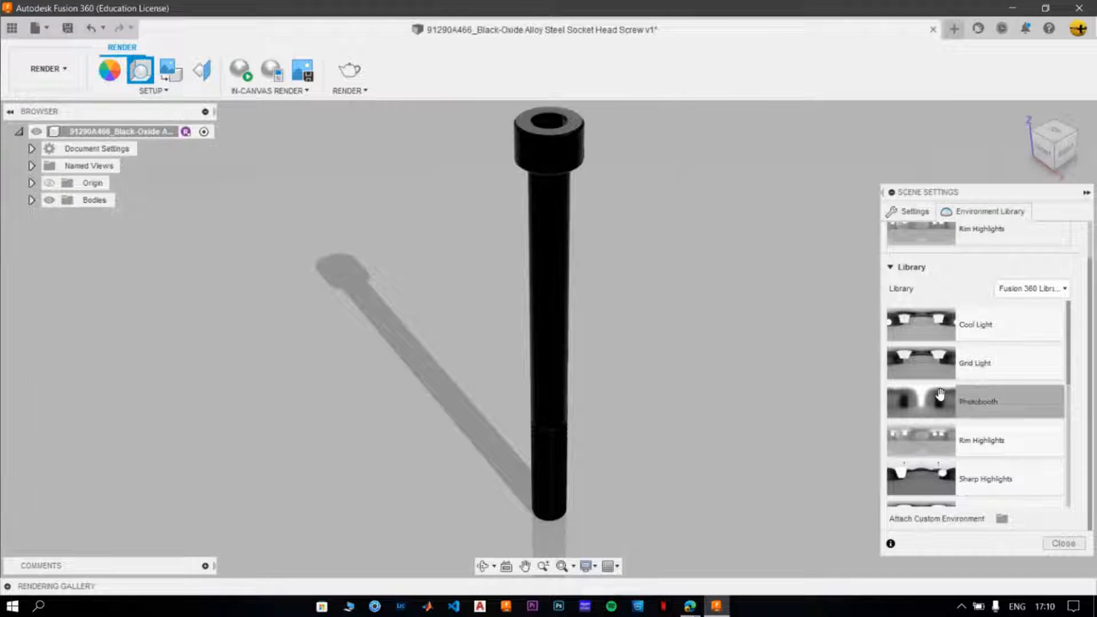
Apply the Photobooth environment to the scene and return the model to the home view.
left_click_drag(921, 402, 790, 326)
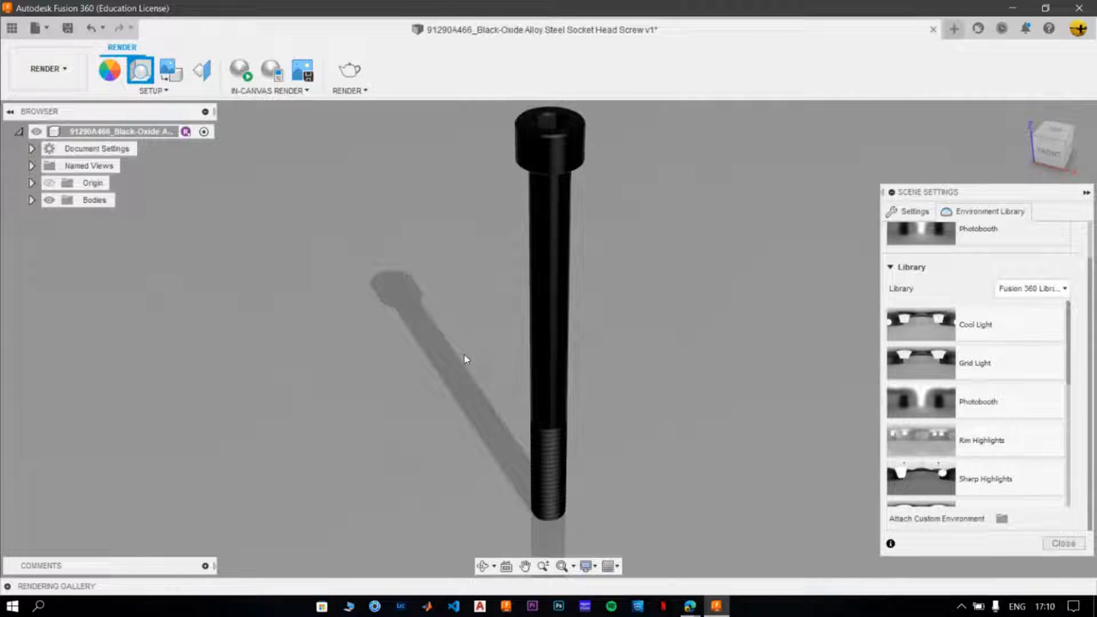
left_click(909, 211)
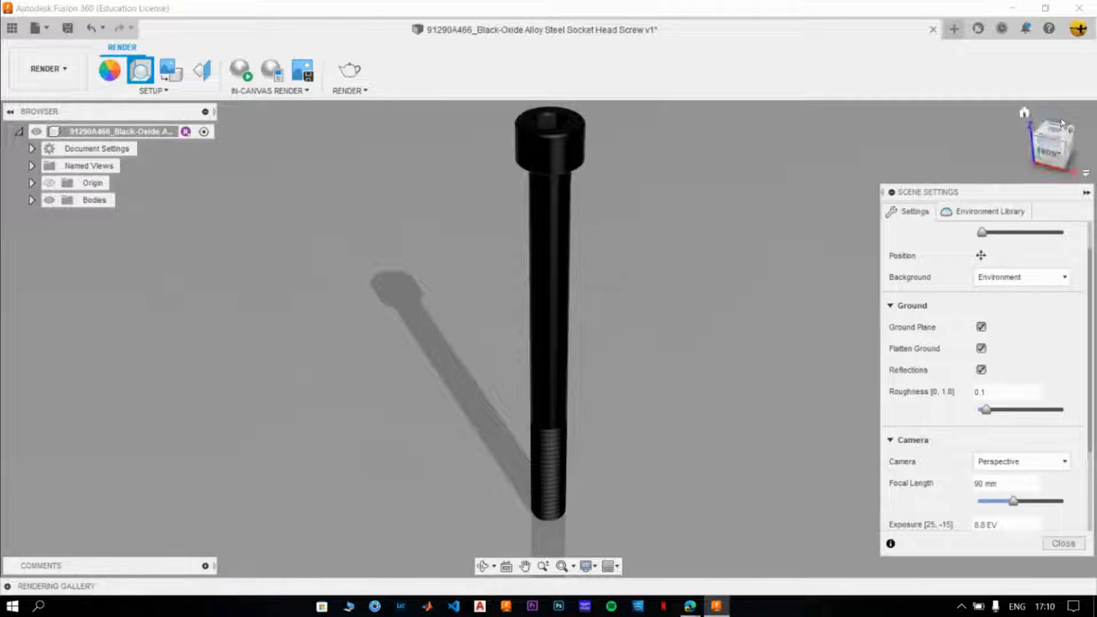
left_click(1025, 114)
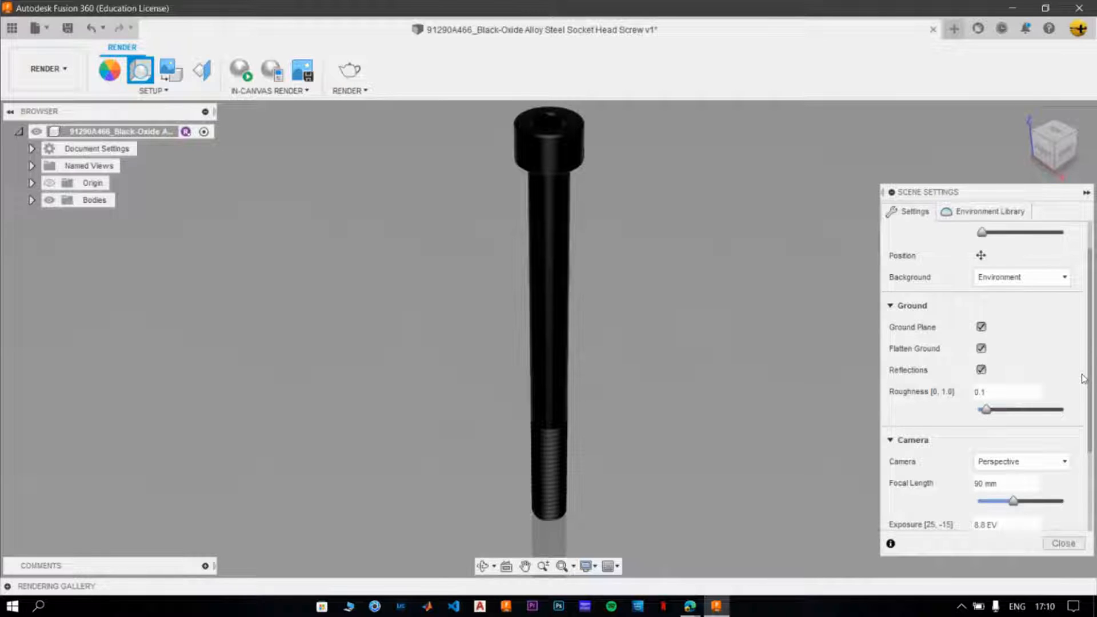
Adjust the environment's position by trying several rotation angles and set its rotation to 43 degrees.
scroll(971, 240, "up", 1)
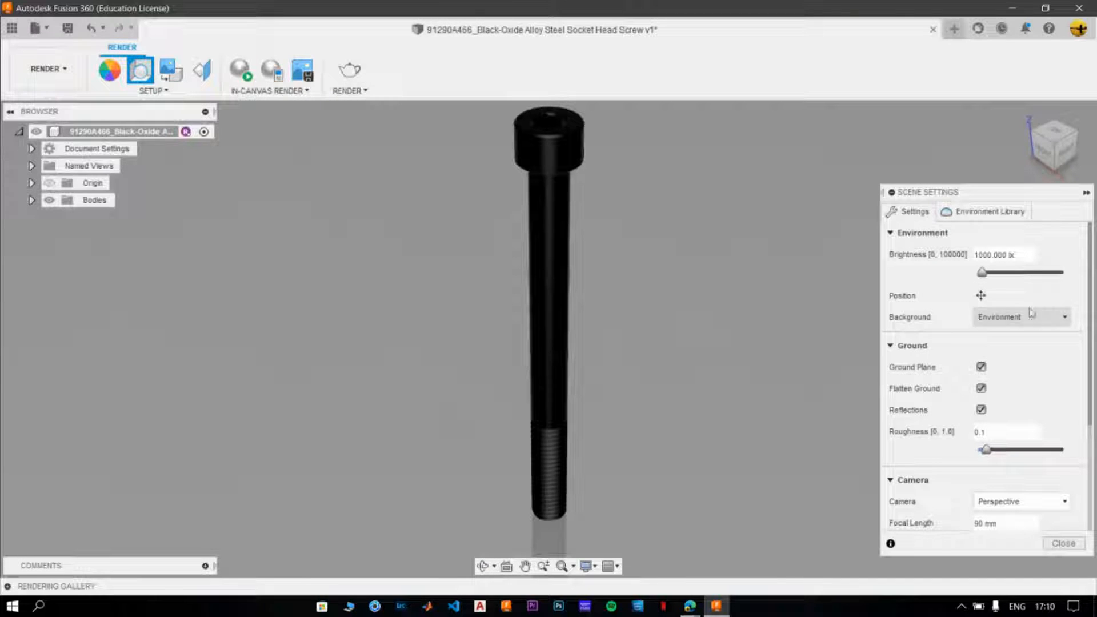
left_click(982, 295)
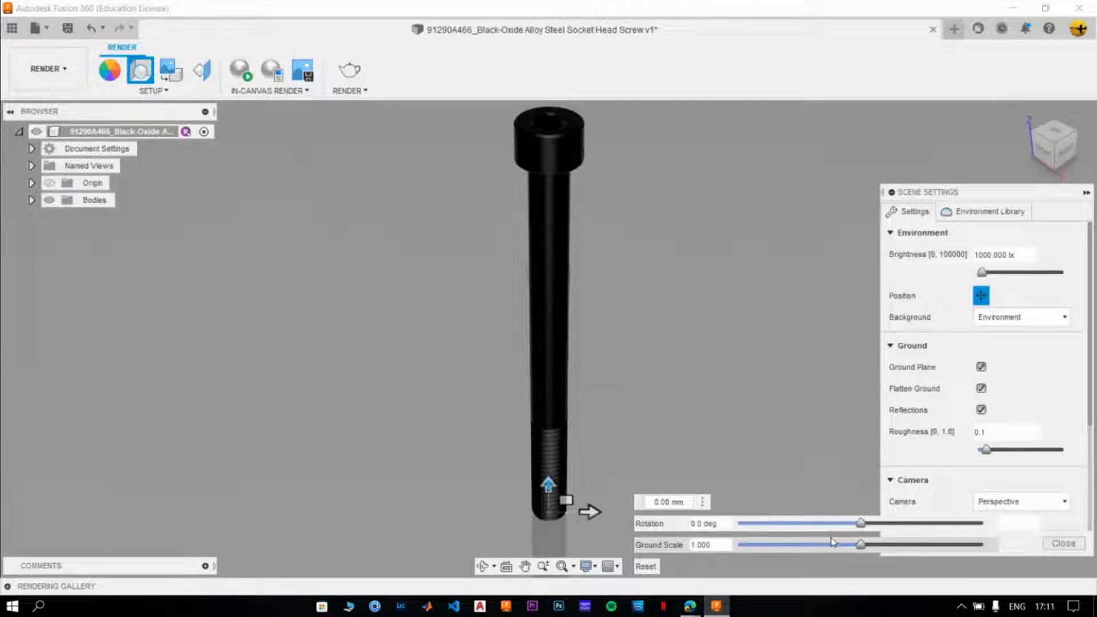
left_click_drag(863, 530, 804, 526)
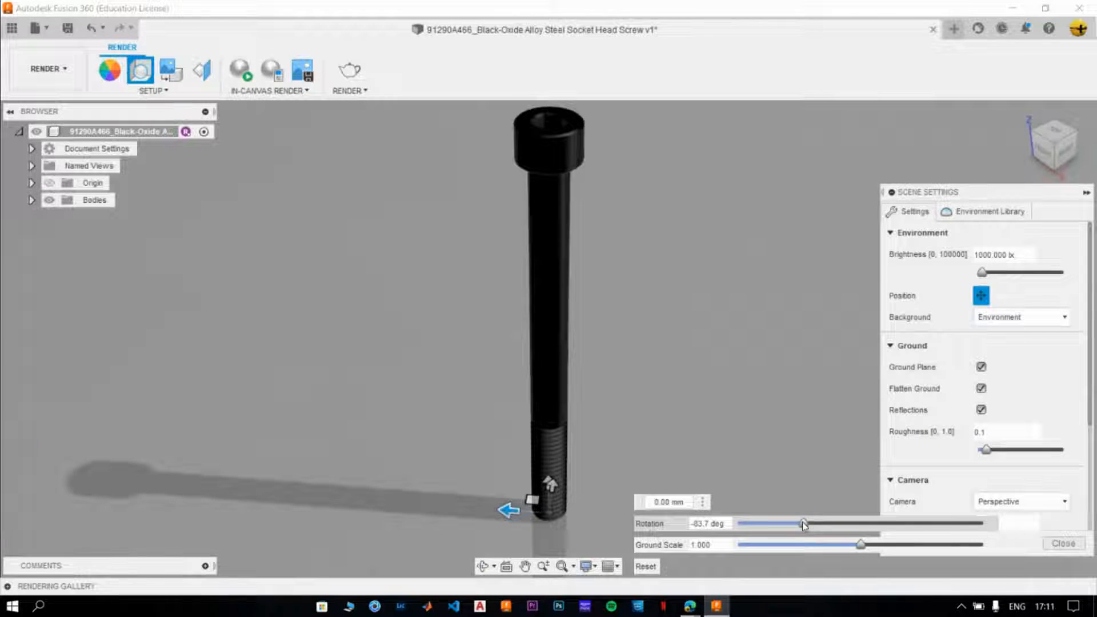
left_click_drag(803, 524, 880, 531)
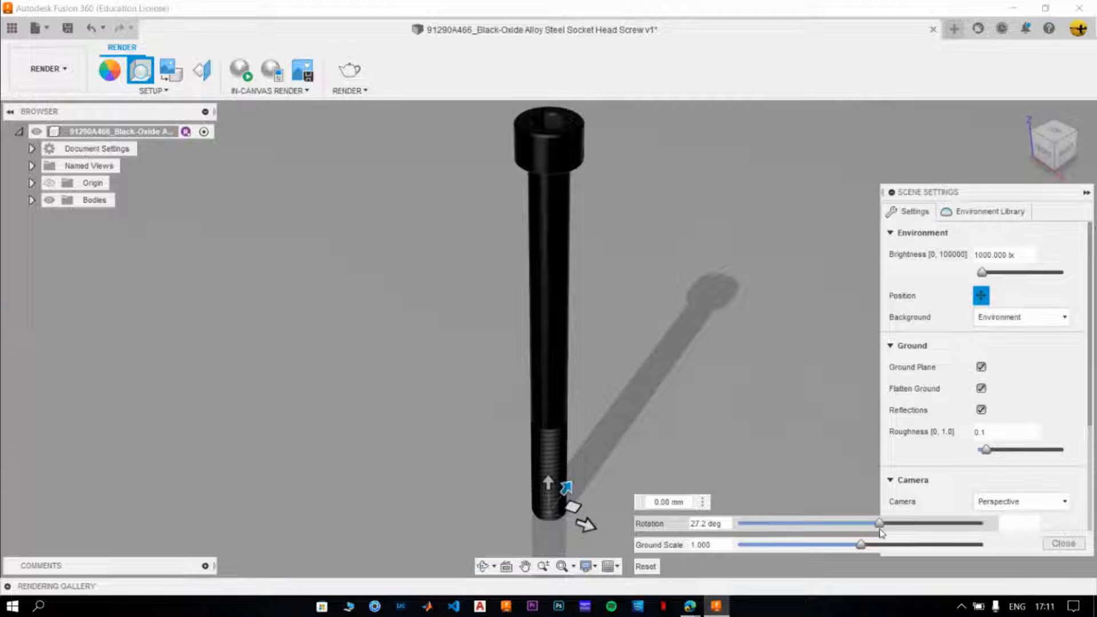
mouse_move(882, 533)
left_mouse_down()
mouse_move(744, 527)
mouse_move(918, 522)
mouse_move(891, 519)
left_mouse_up()
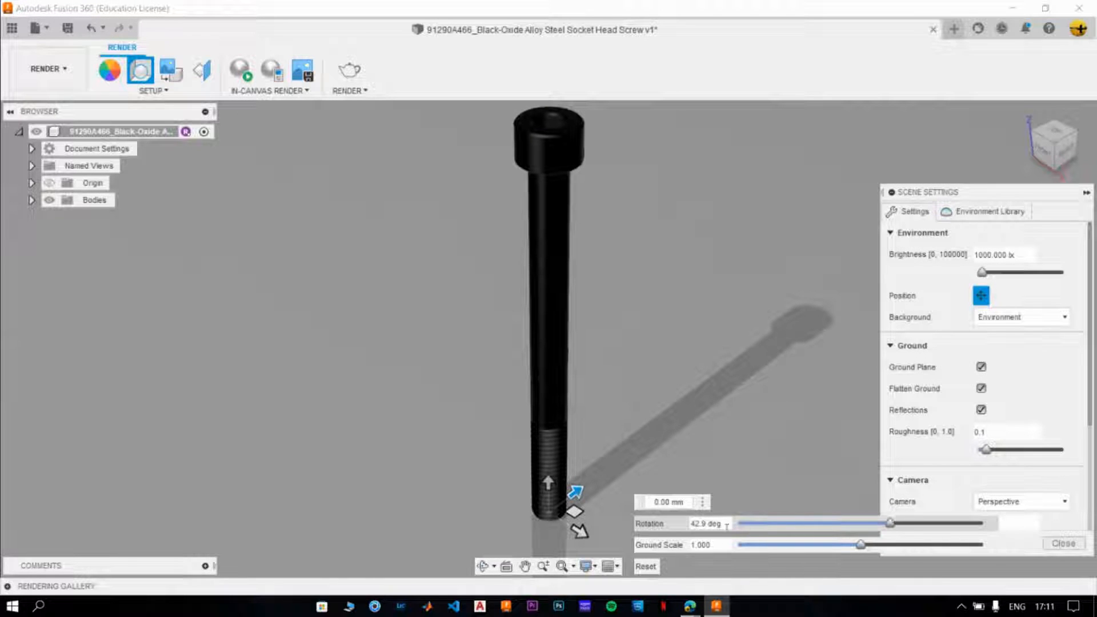
left_click_drag(706, 523, 690, 523)
key("BackSpace")
type("43")
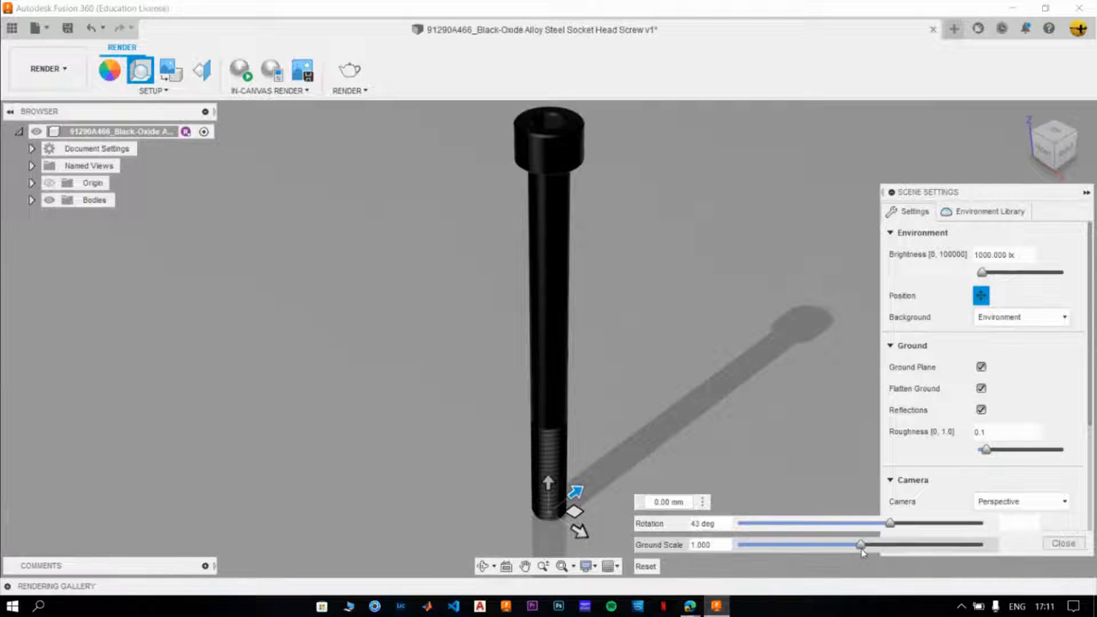
Try a smaller ground scale, set it back to 1, and finish positioning the environment and close the scene settings.
mouse_move(860, 544)
left_mouse_down()
mouse_move(718, 549)
mouse_move(1063, 550)
mouse_move(855, 552)
left_mouse_up()
left_click(701, 545)
type("1")
key("Tab")
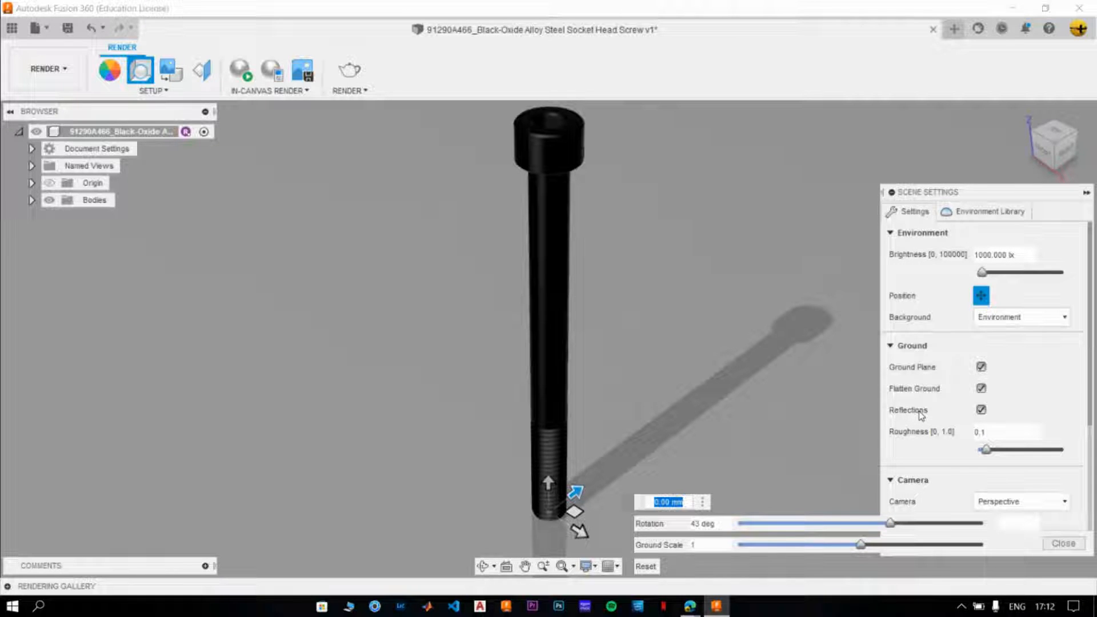
left_click(980, 296)
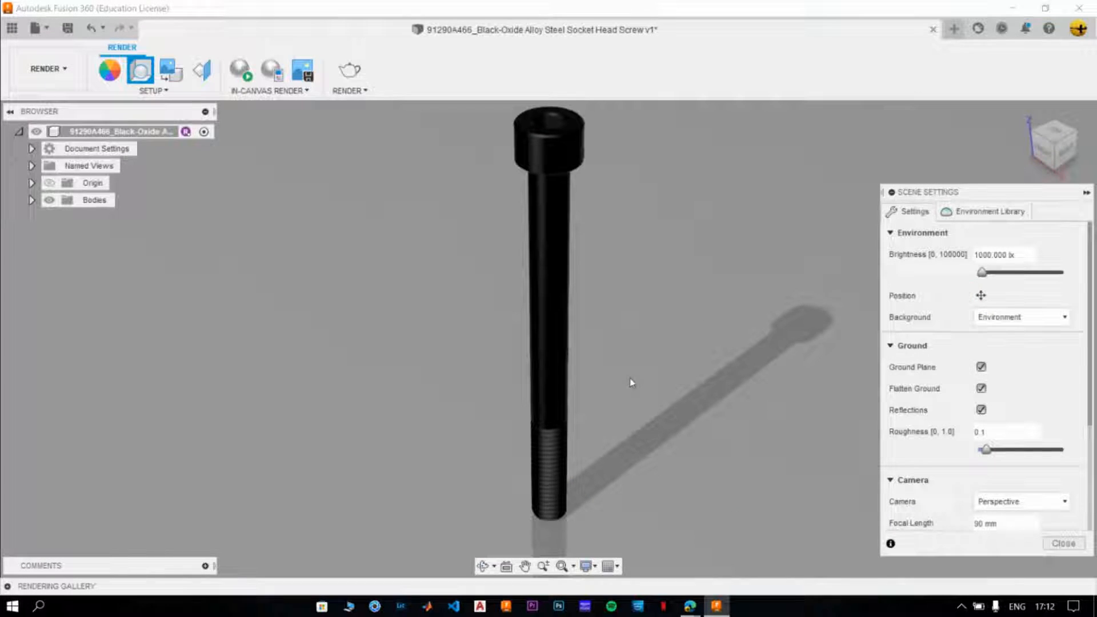
left_click(1078, 544)
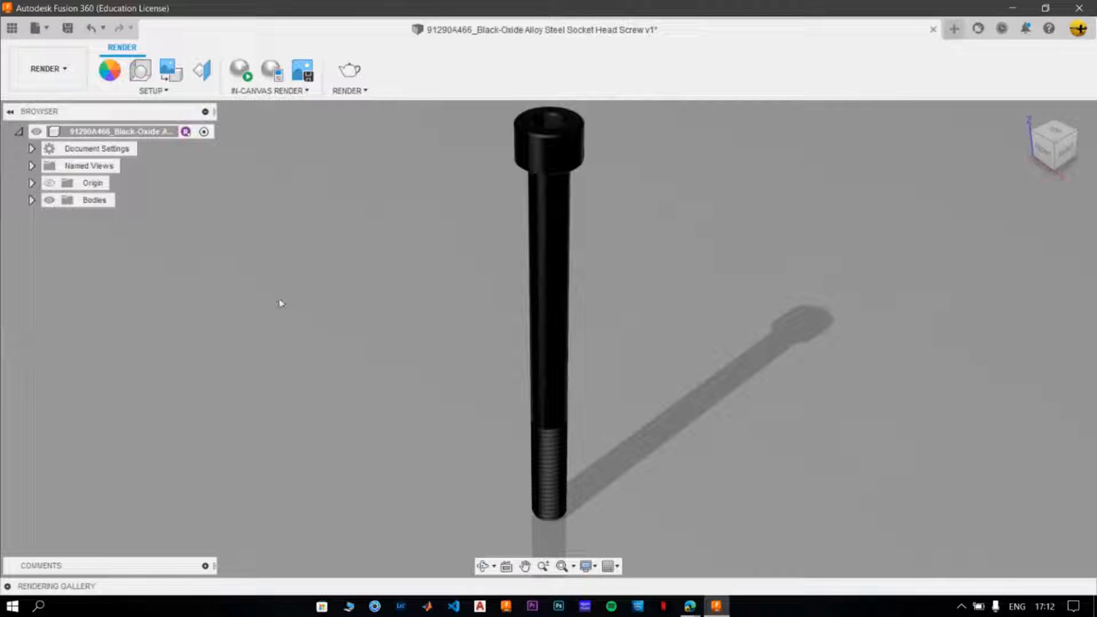
left_click(153, 91)
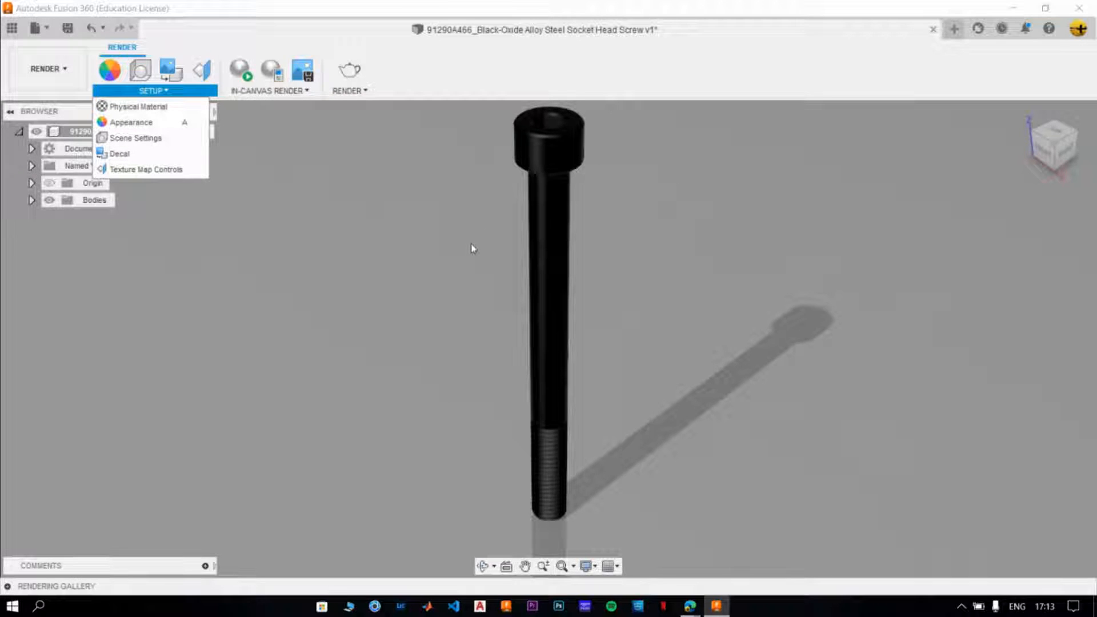
left_click(390, 276)
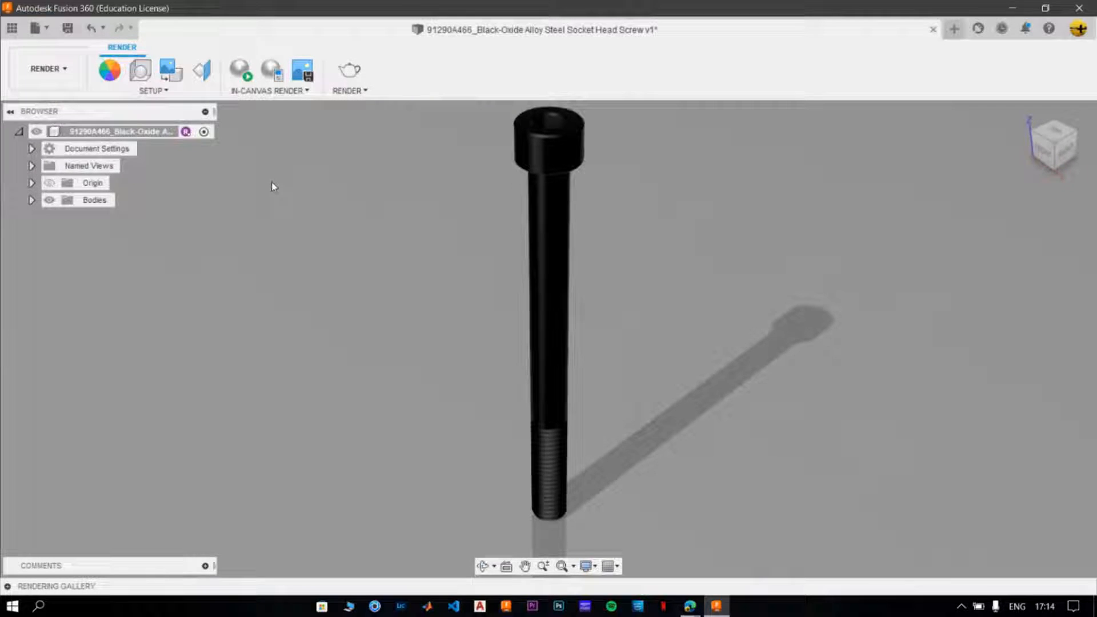
Run an in-canvas render of the screw, try the Infinite quality, set it to Final, and pause and stop the render.
left_click(243, 77)
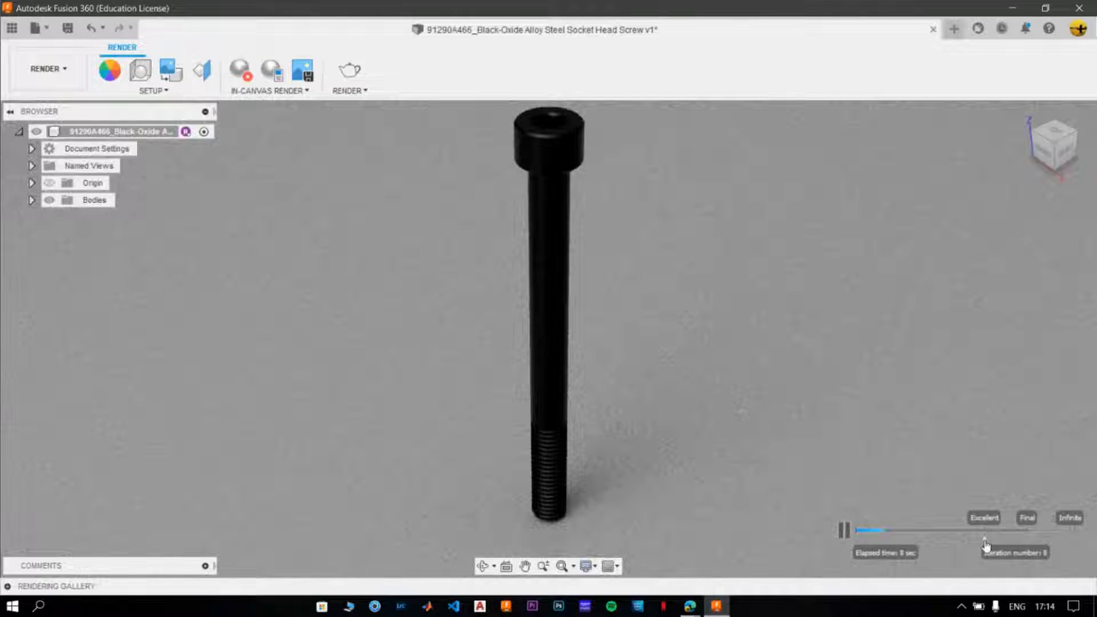
left_click_drag(985, 543, 1072, 537)
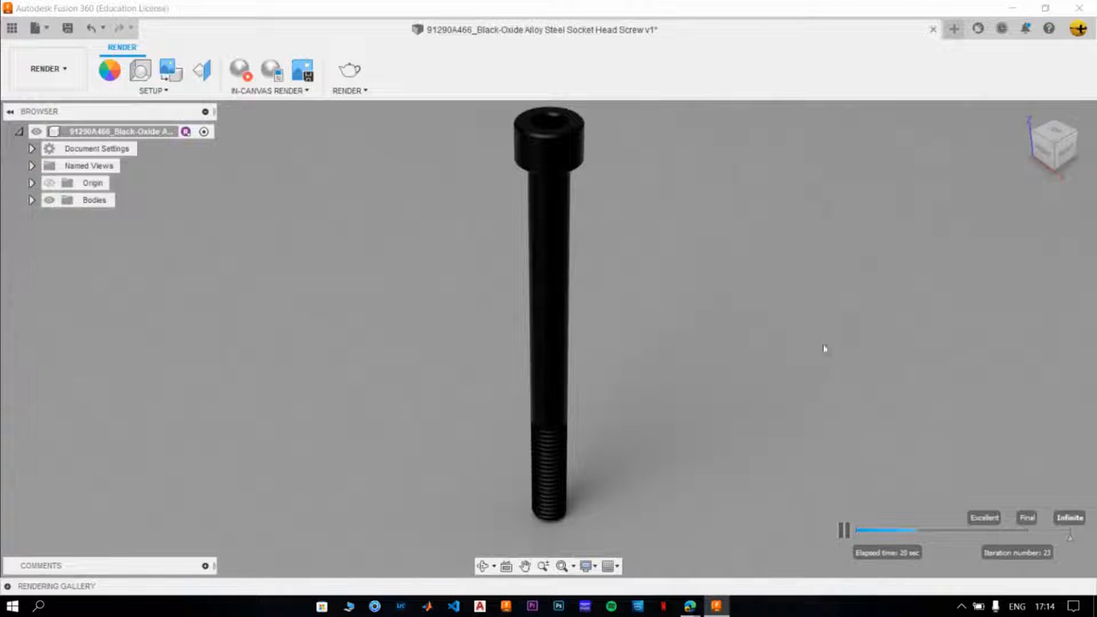
left_click_drag(1069, 538, 1027, 540)
left_click(845, 537)
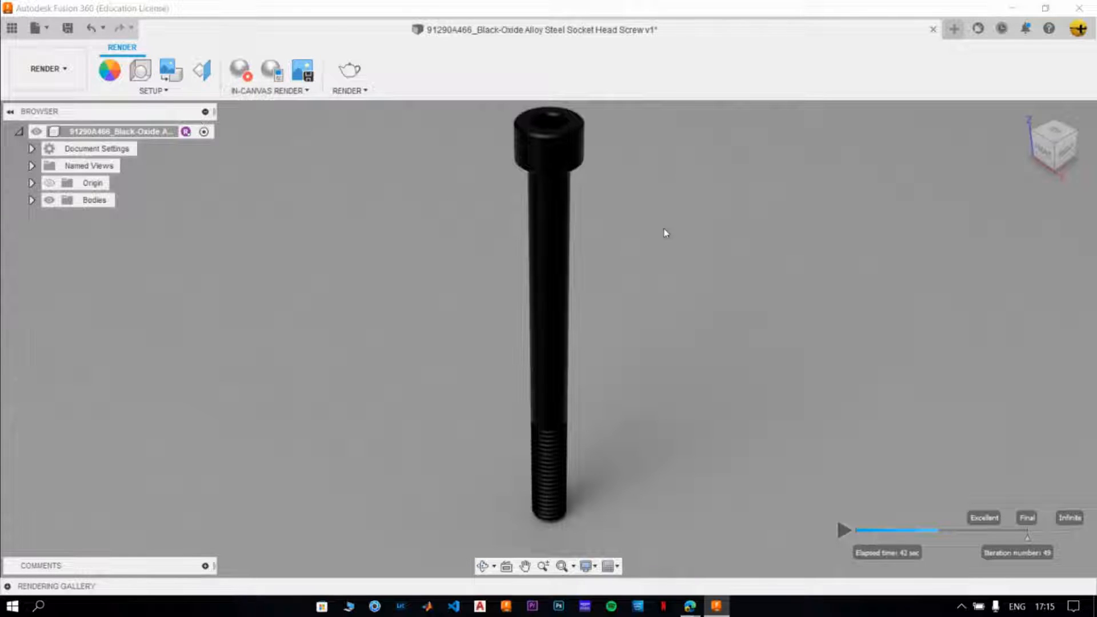
left_click(245, 73)
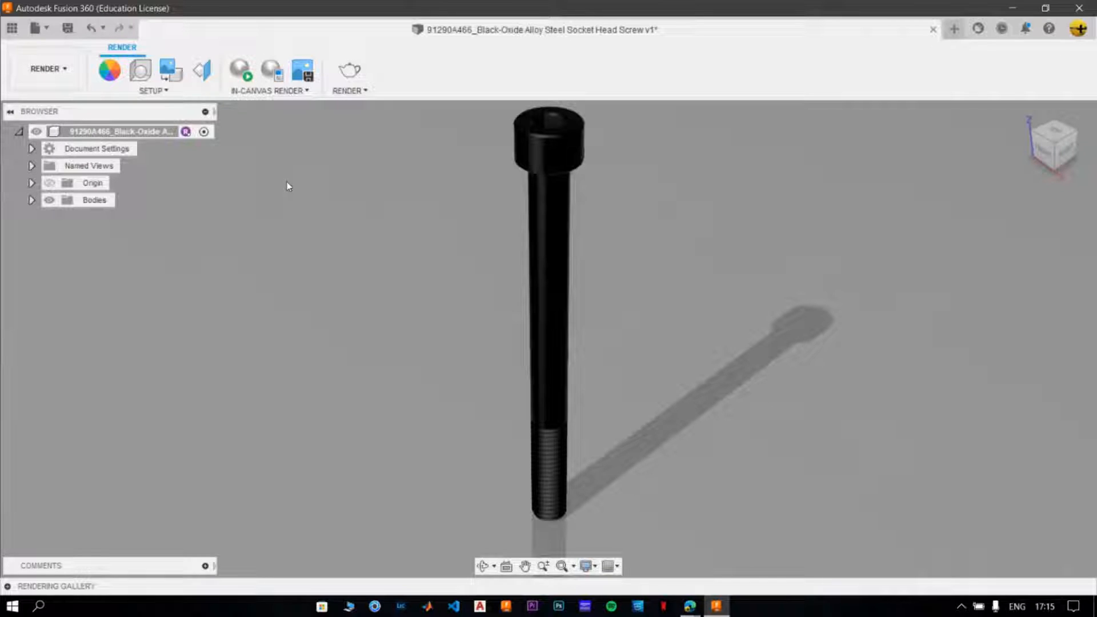
Set the ground roughness to 0.05 in the scene settings and close them.
scroll(356, 406, "down", 3)
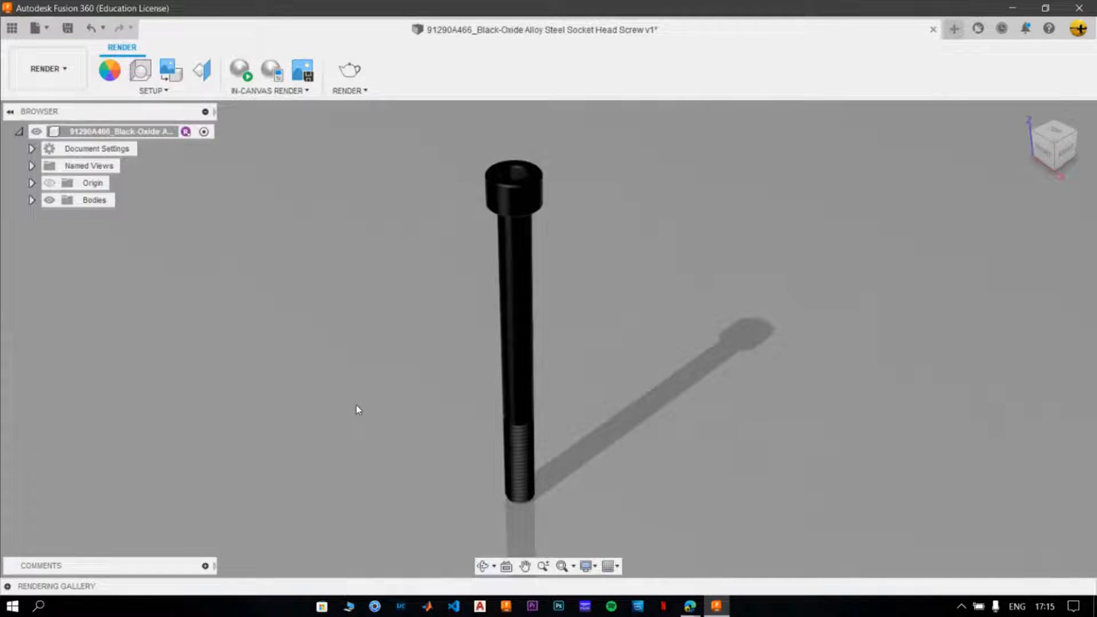
left_click(141, 69)
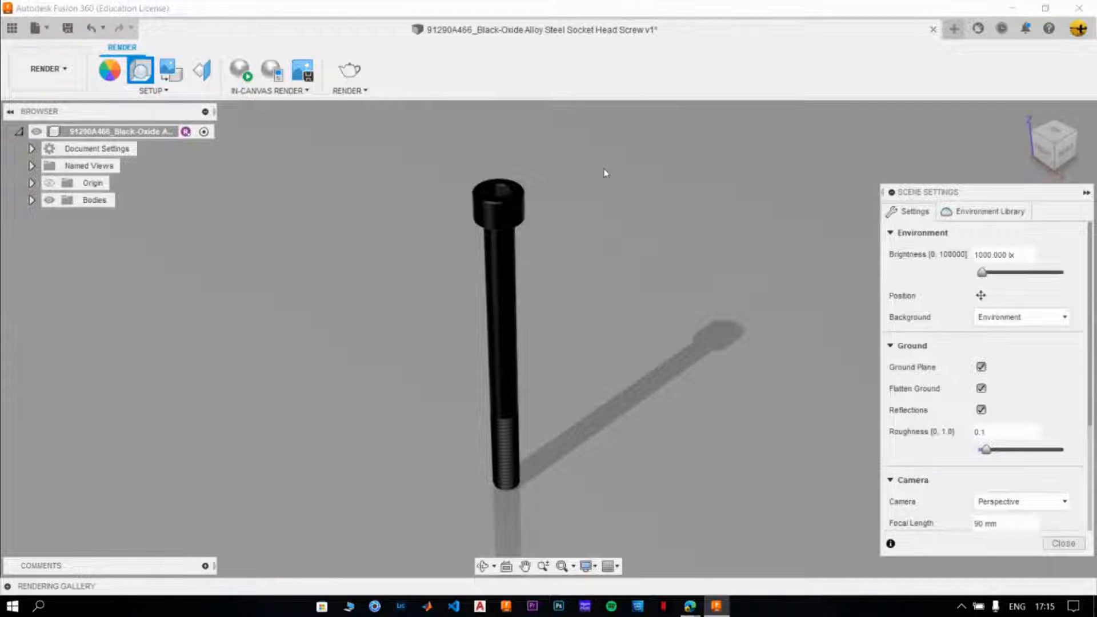
left_click(991, 432)
left_click_drag(984, 432, 981, 433)
type("15")
left_click(787, 437)
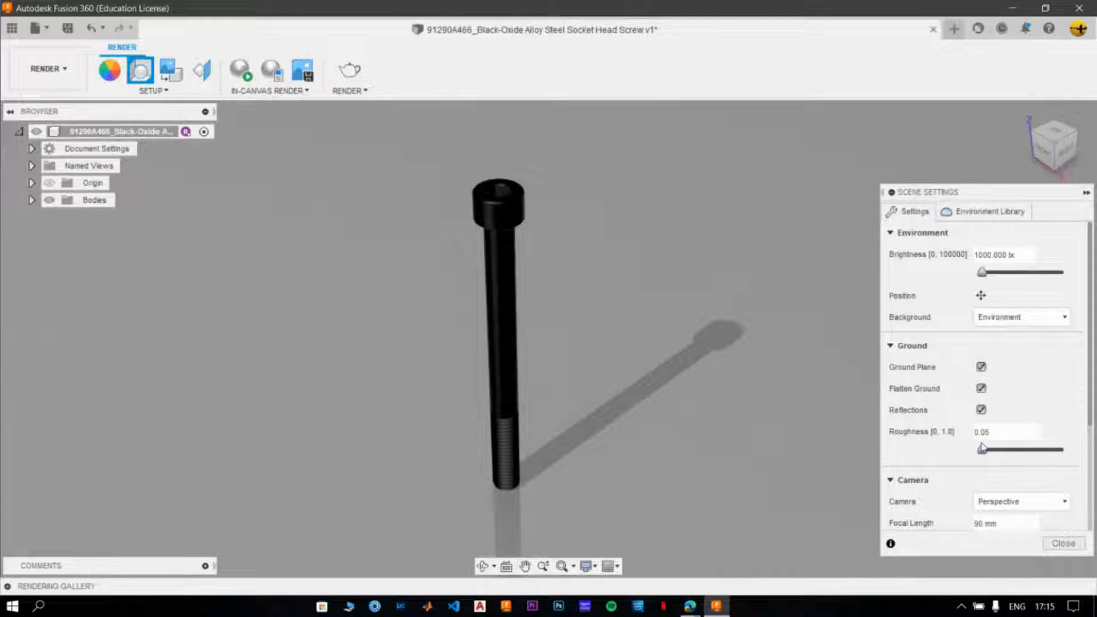
left_click(1063, 543)
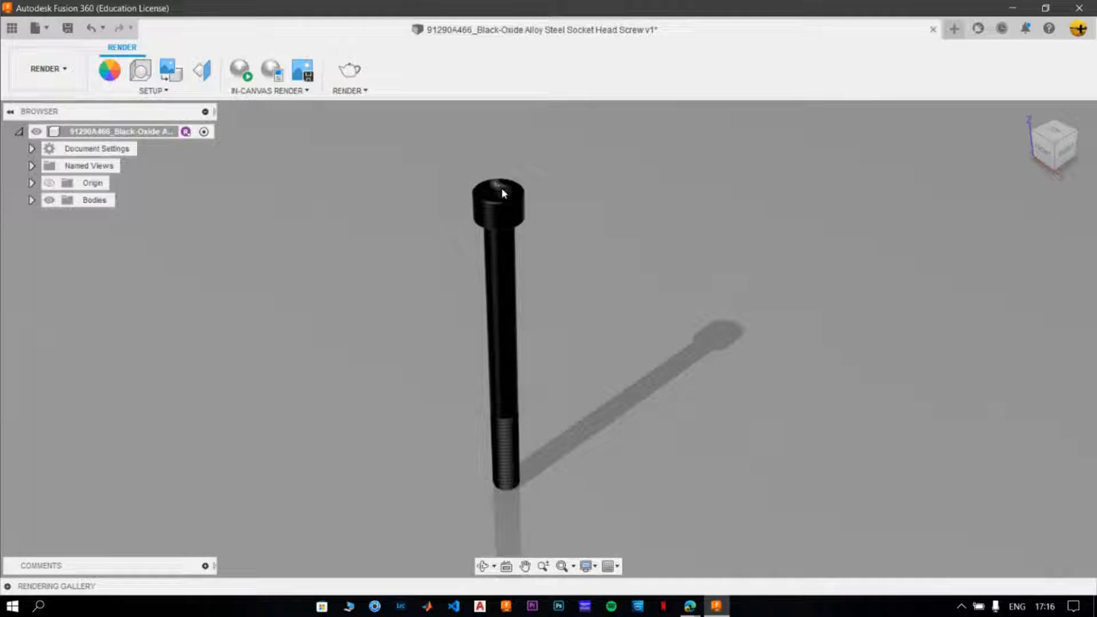
left_click(1046, 149)
left_click(1089, 124)
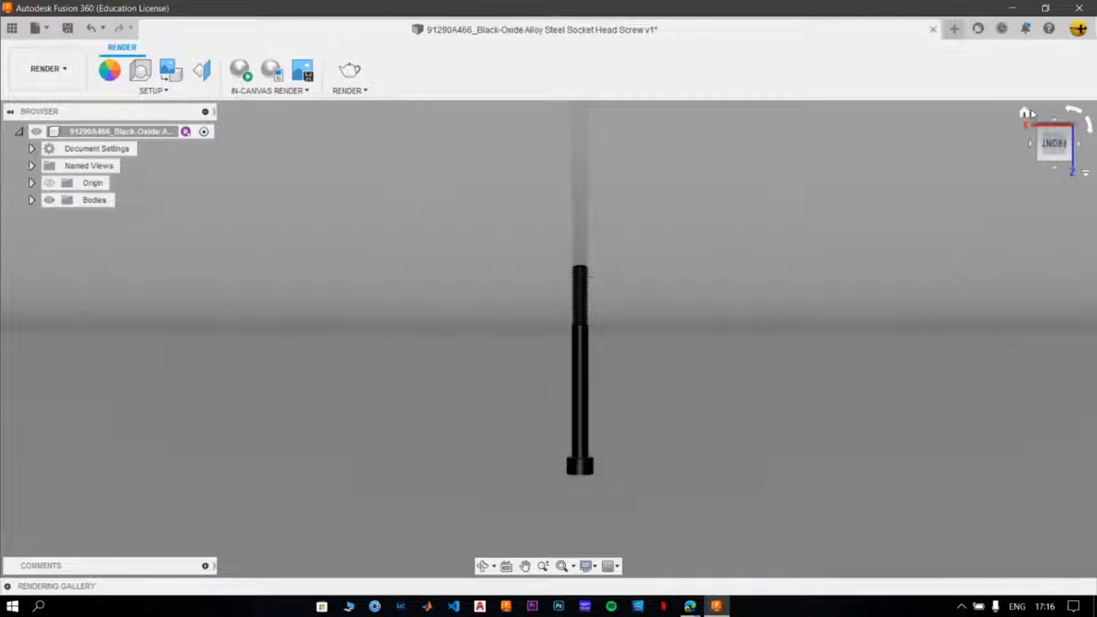
left_click(1025, 111)
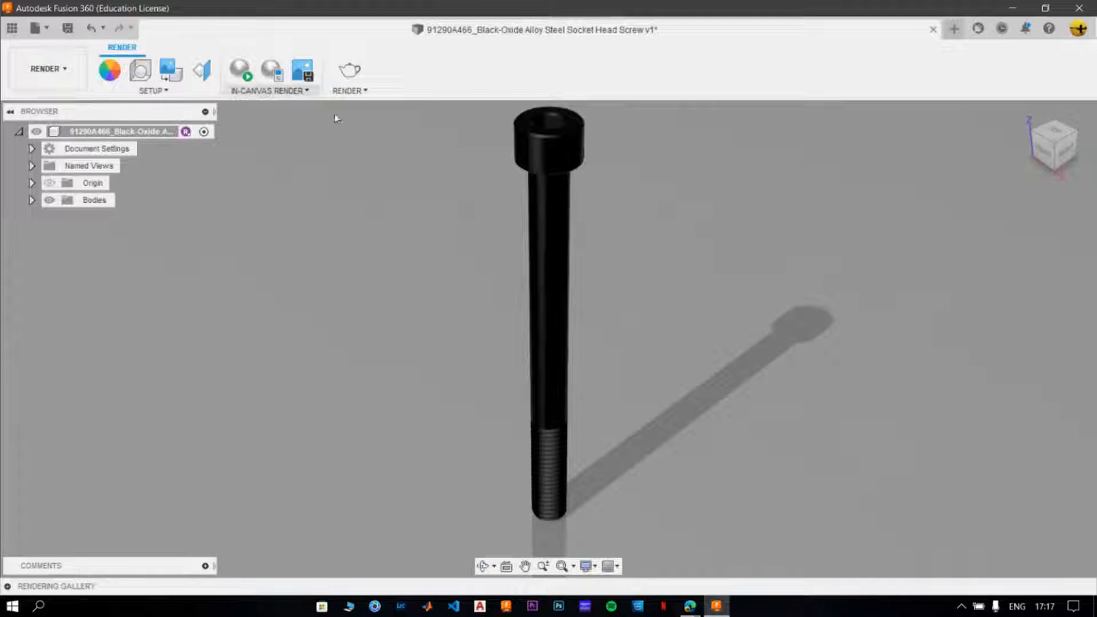
Start a move of the whole screw body and, viewed from the front, tip it over by 90 degrees about the Y axis.
left_click(540, 252)
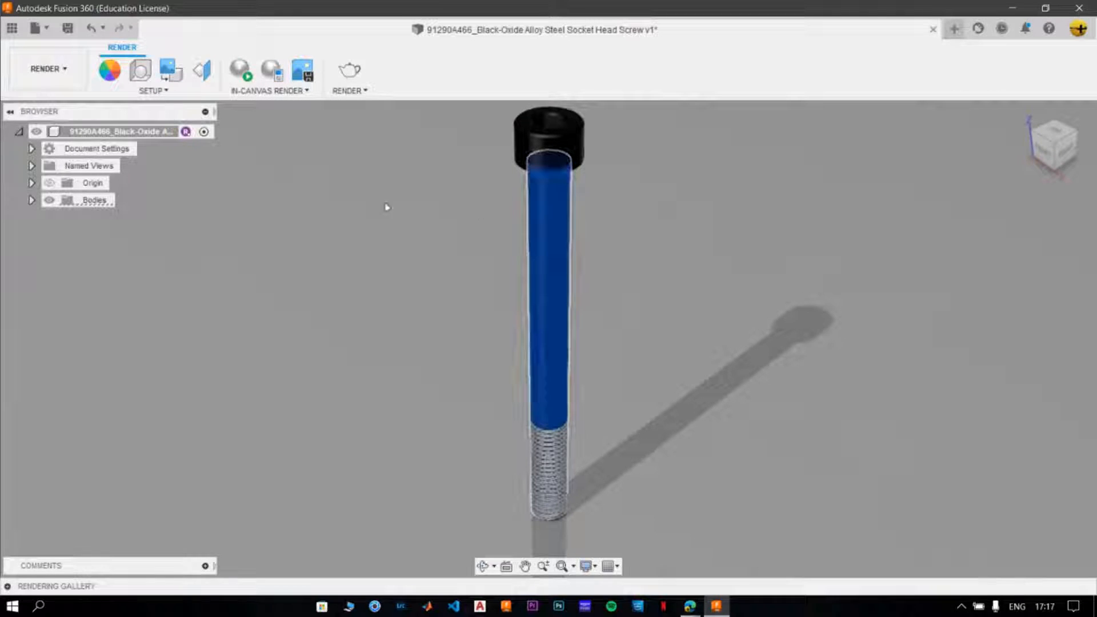
left_click(32, 201)
left_click(105, 217)
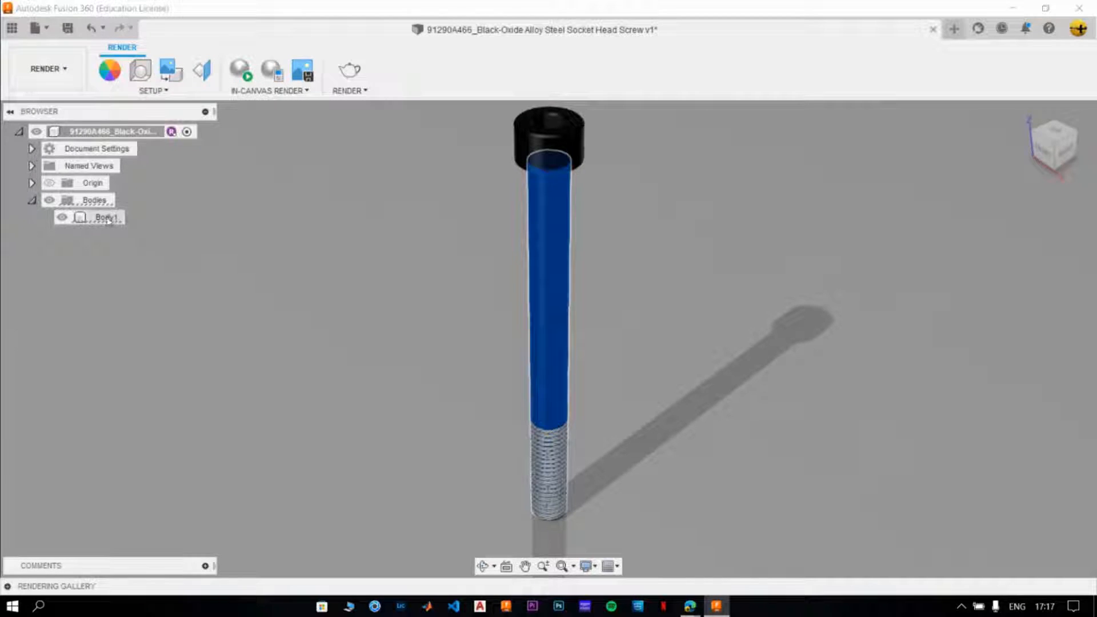
key("m")
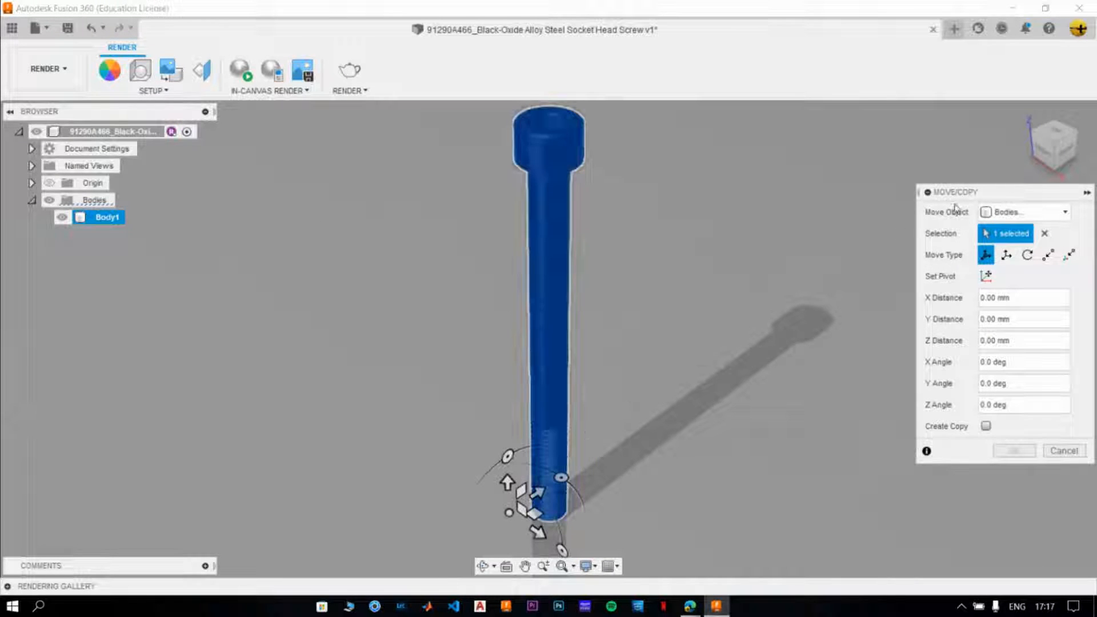
left_click(1042, 151)
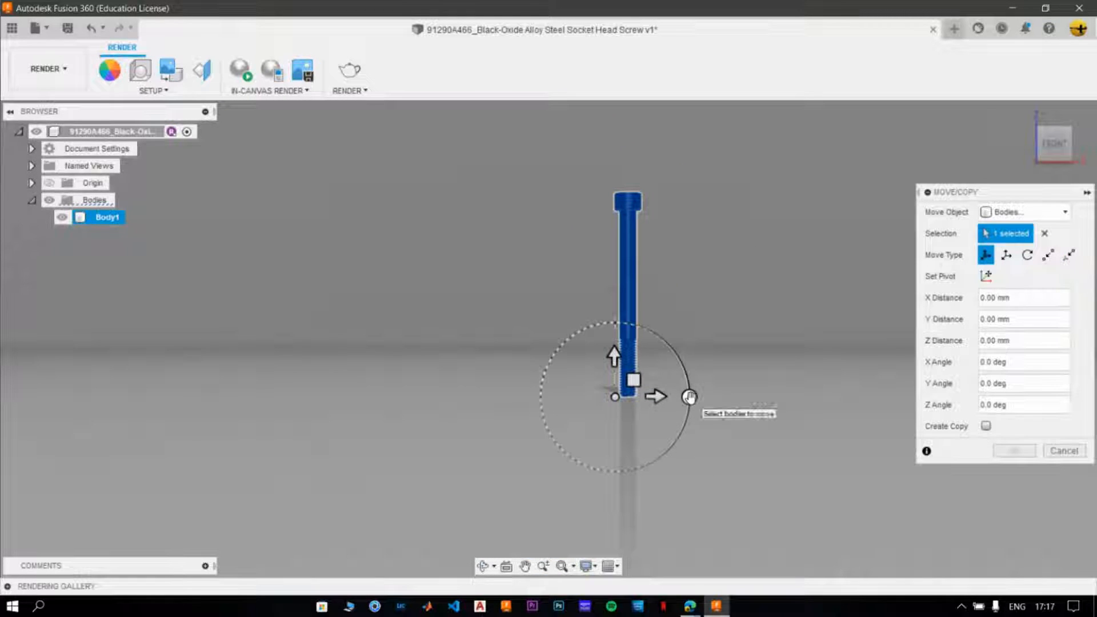
left_click_drag(689, 396, 627, 458)
scroll(564, 434, "up", 8)
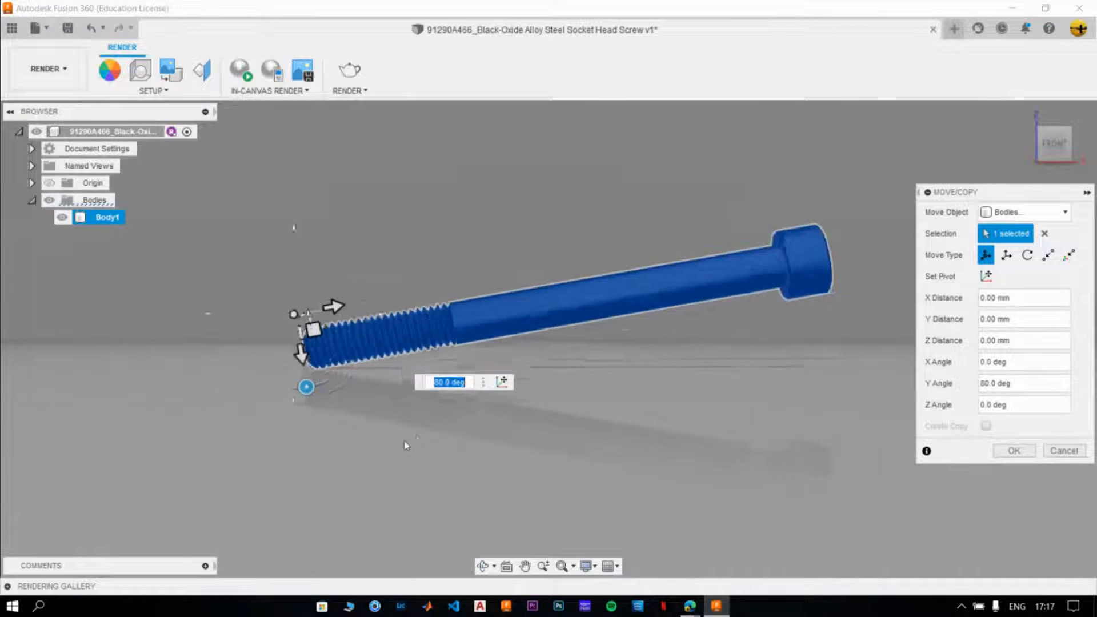
middle_click_drag(317, 394, 202, 408)
left_click_drag(183, 393, 173, 391)
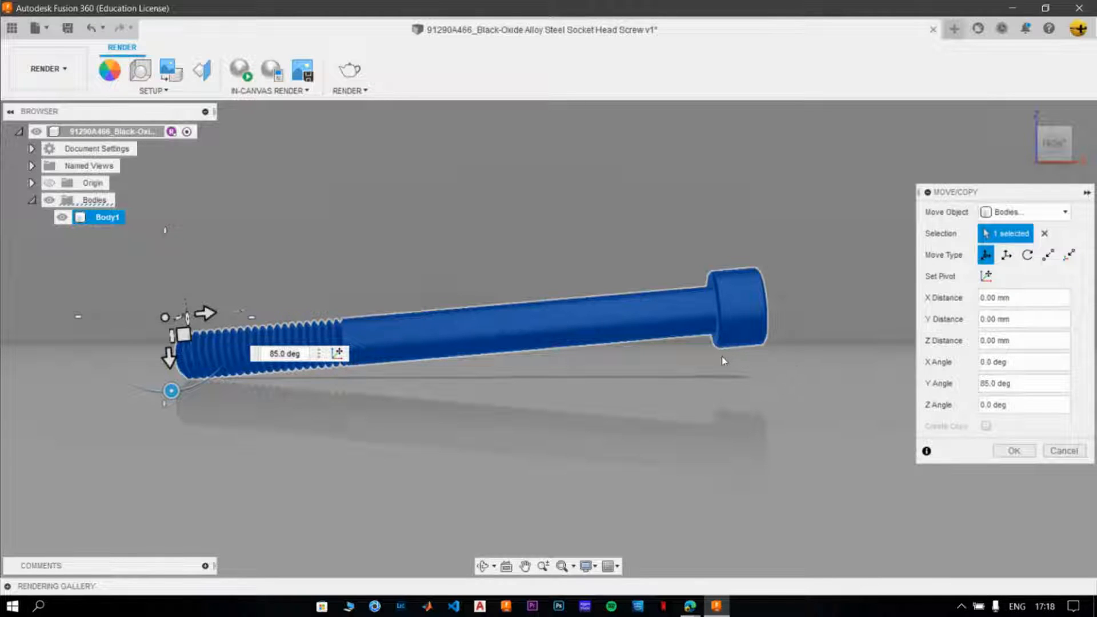
left_click_drag(164, 380, 166, 385)
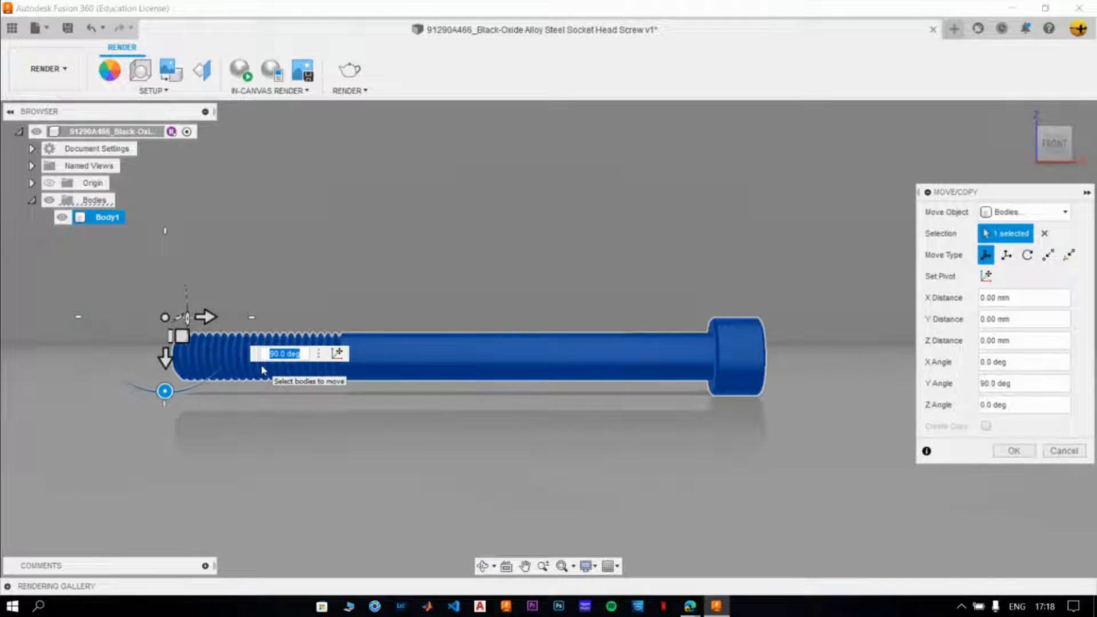
Refine the Y angle in small increments to 88.4 degrees so the screw head comes down onto the ground plane.
type("88")
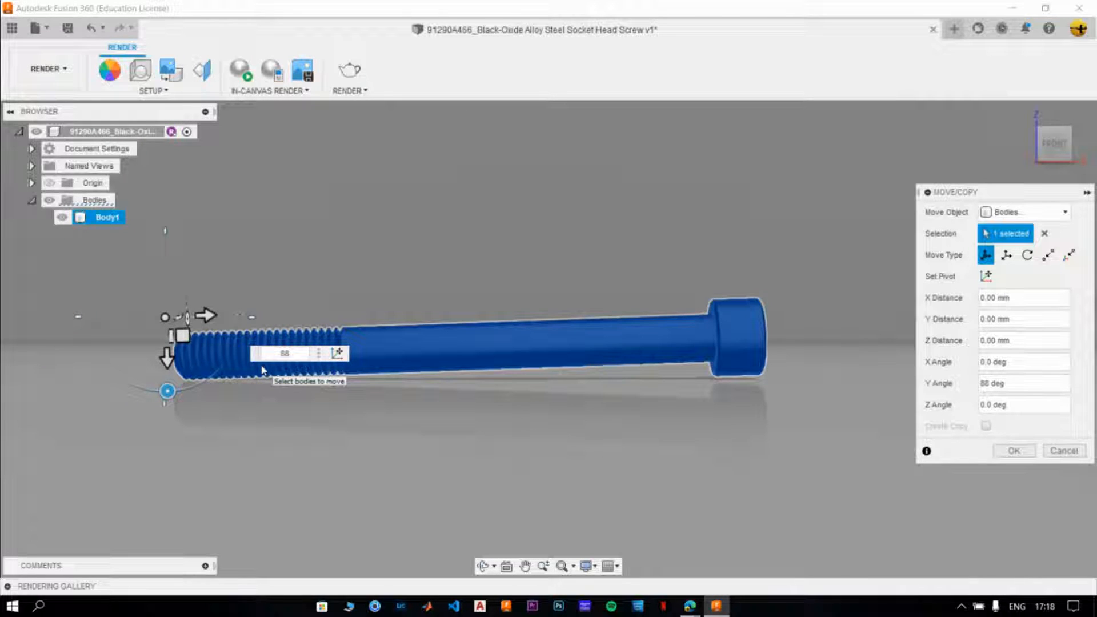
type(".2")
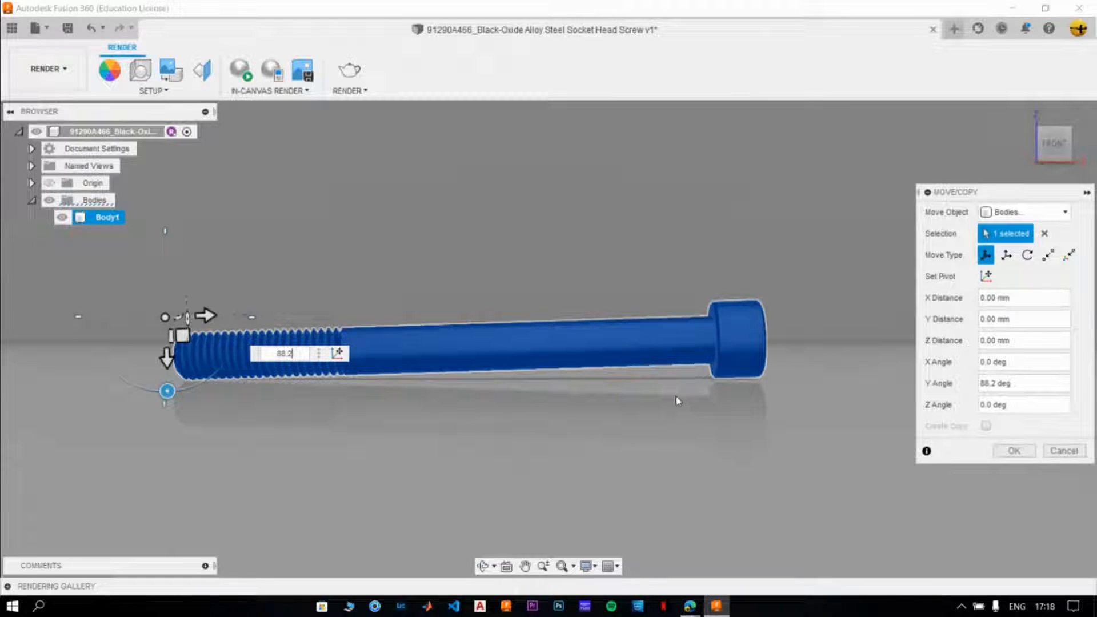
key("BackSpace")
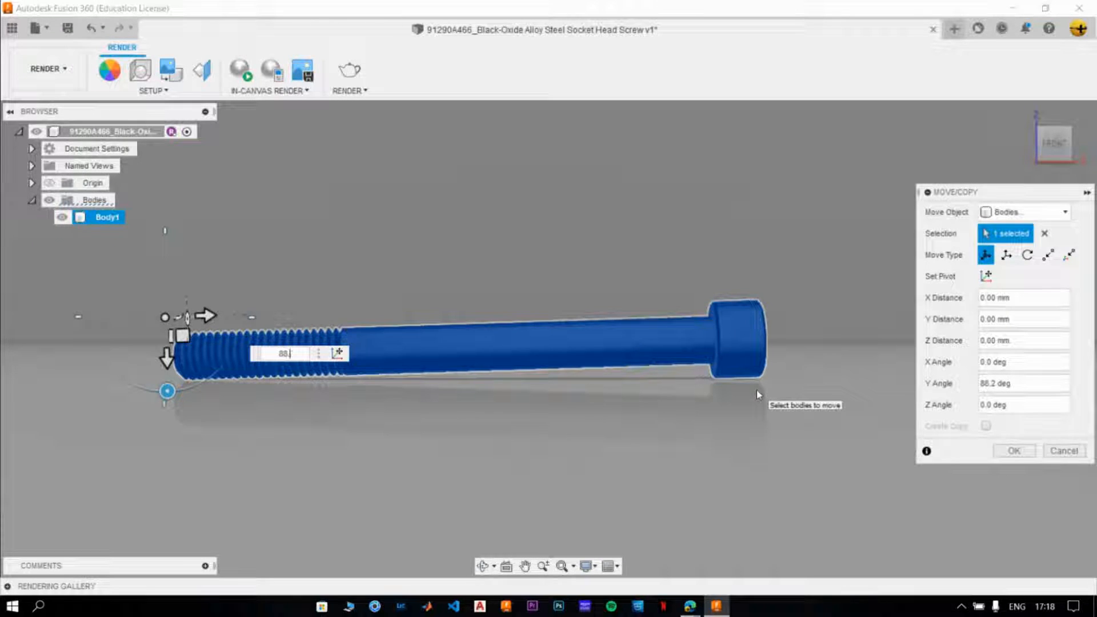
type("3")
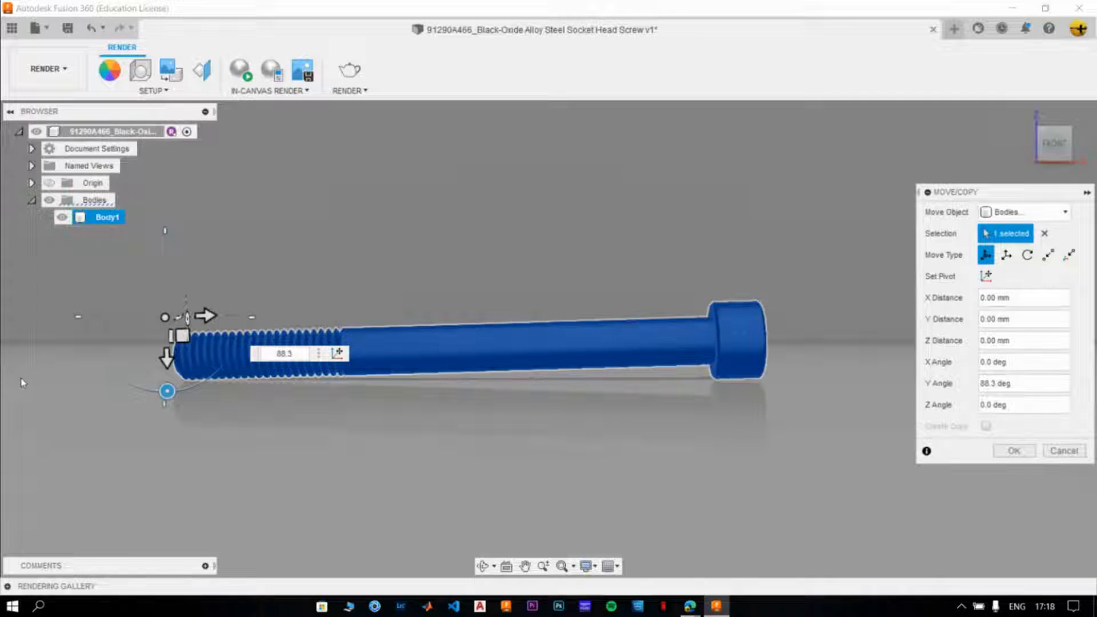
scroll(767, 349, "up", 3)
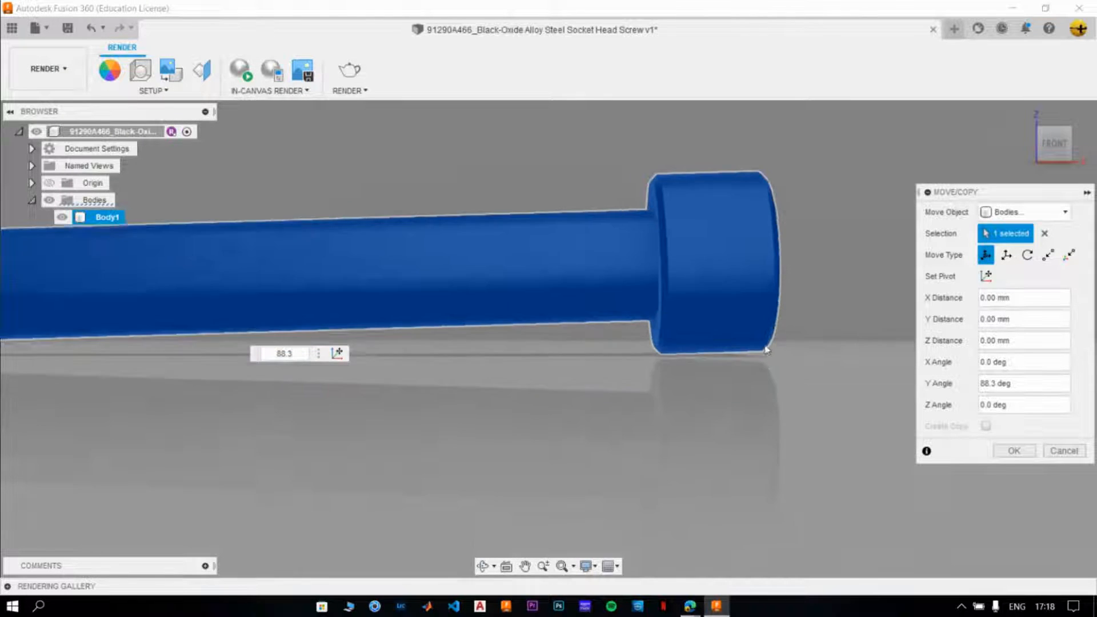
scroll(698, 348, "up", 2)
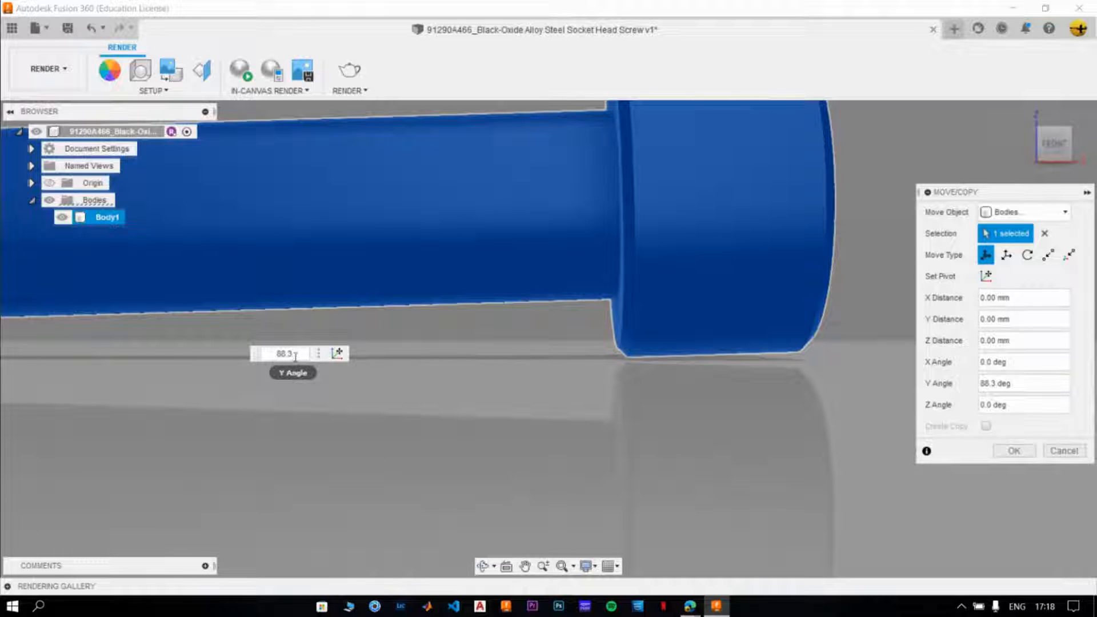
scroll(628, 366, "up", 5)
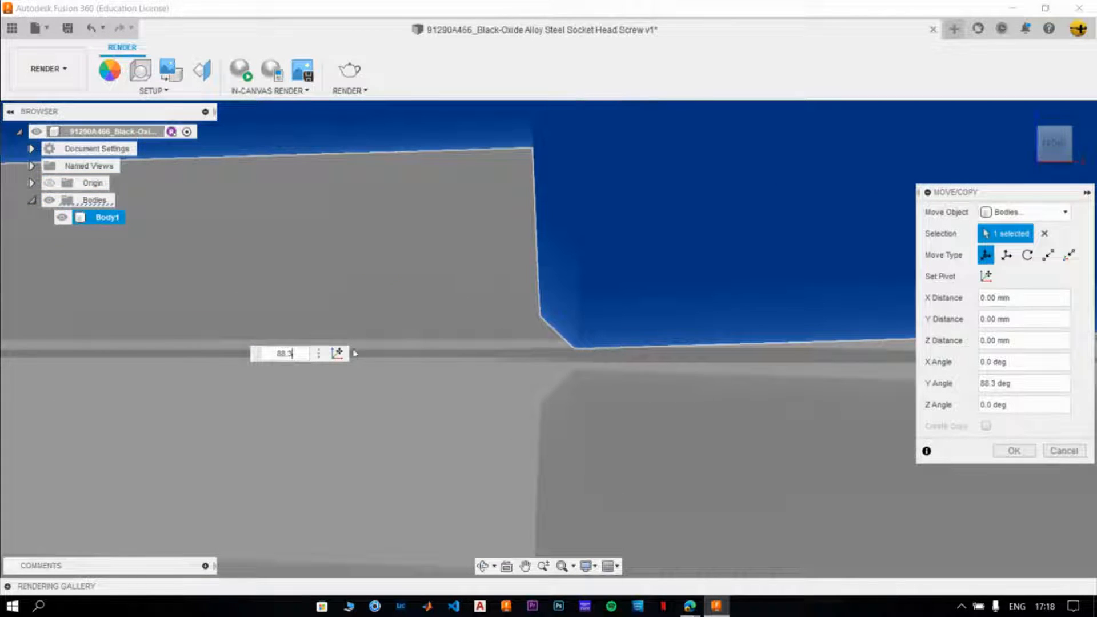
key("BackSpace")
type("4")
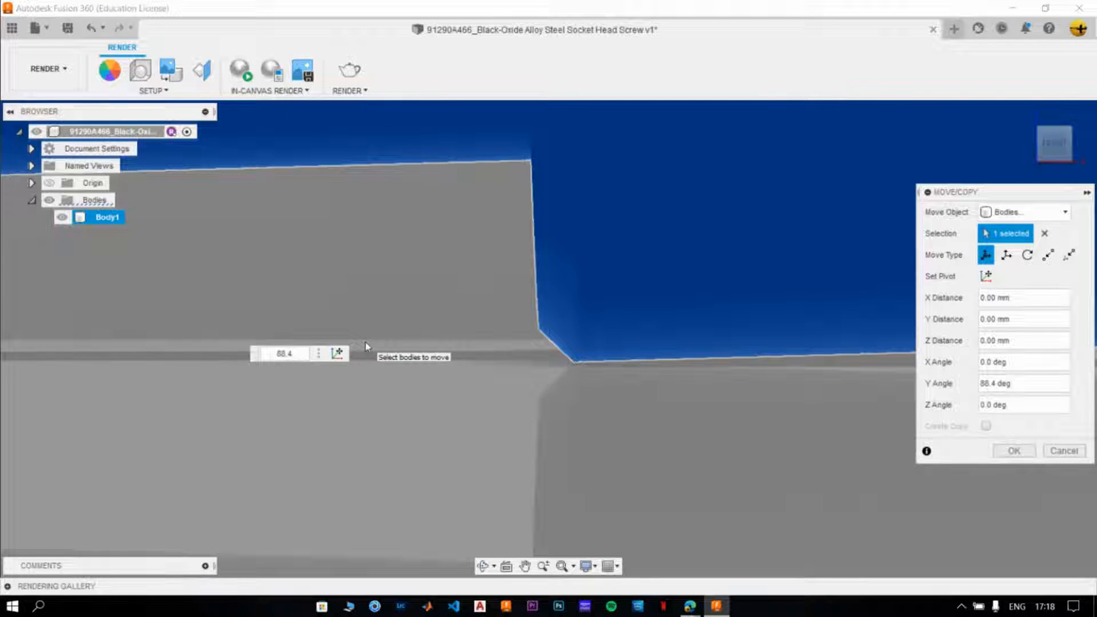
Examine the head and the threaded end up close to check how the tilted screw rests on the ground plane.
scroll(371, 366, "down", 8)
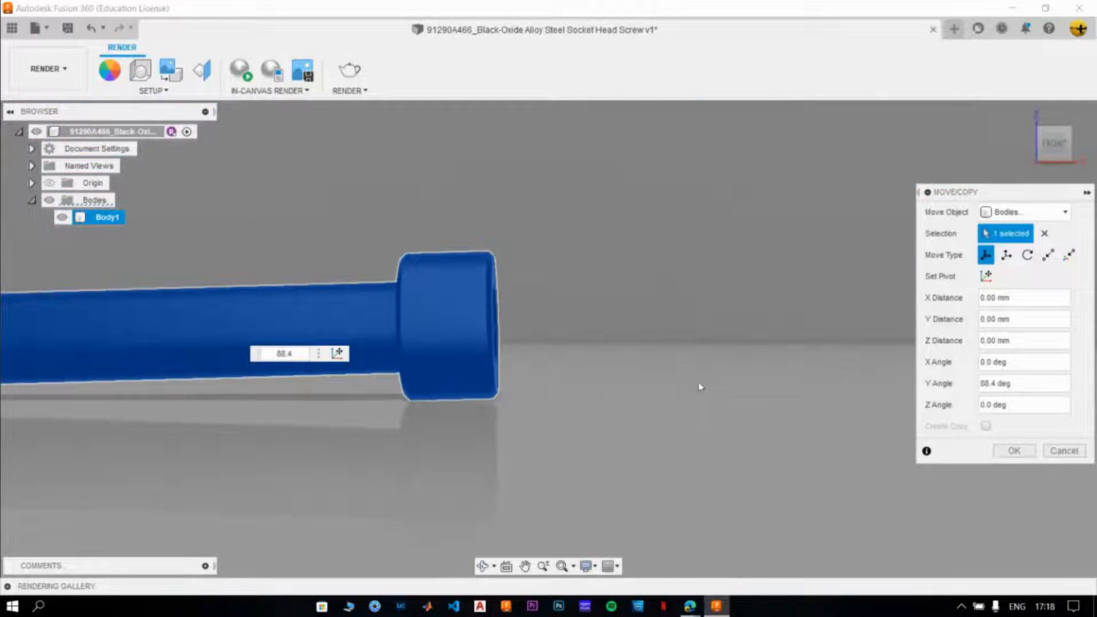
scroll(507, 448, "down", 5)
scroll(286, 392, "up", 10)
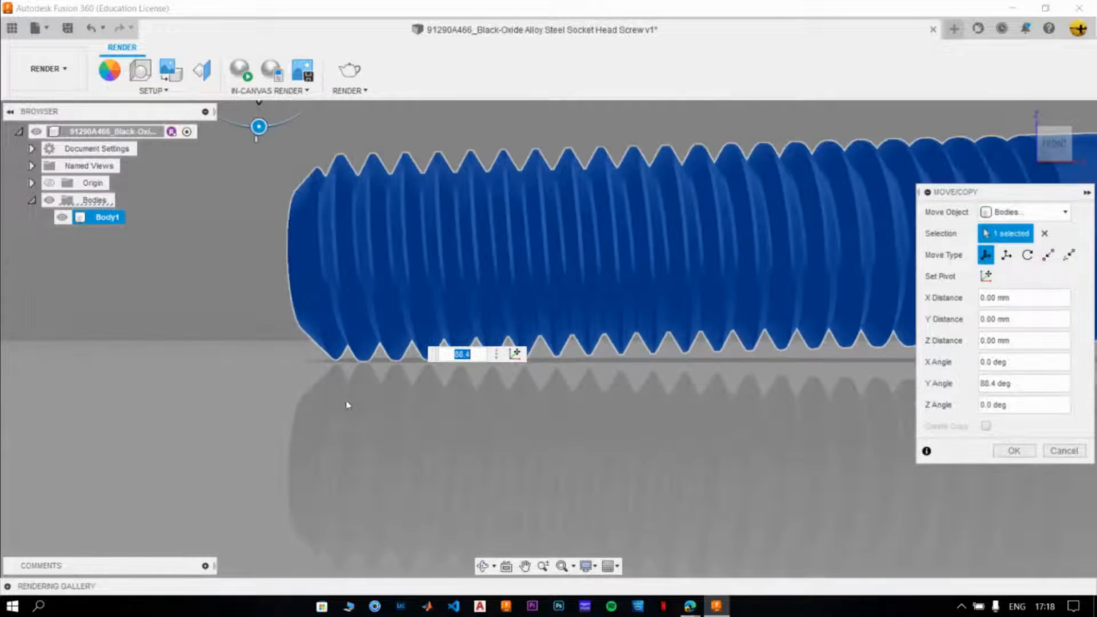
scroll(345, 355, "up", 4)
scroll(357, 369, "down", 4)
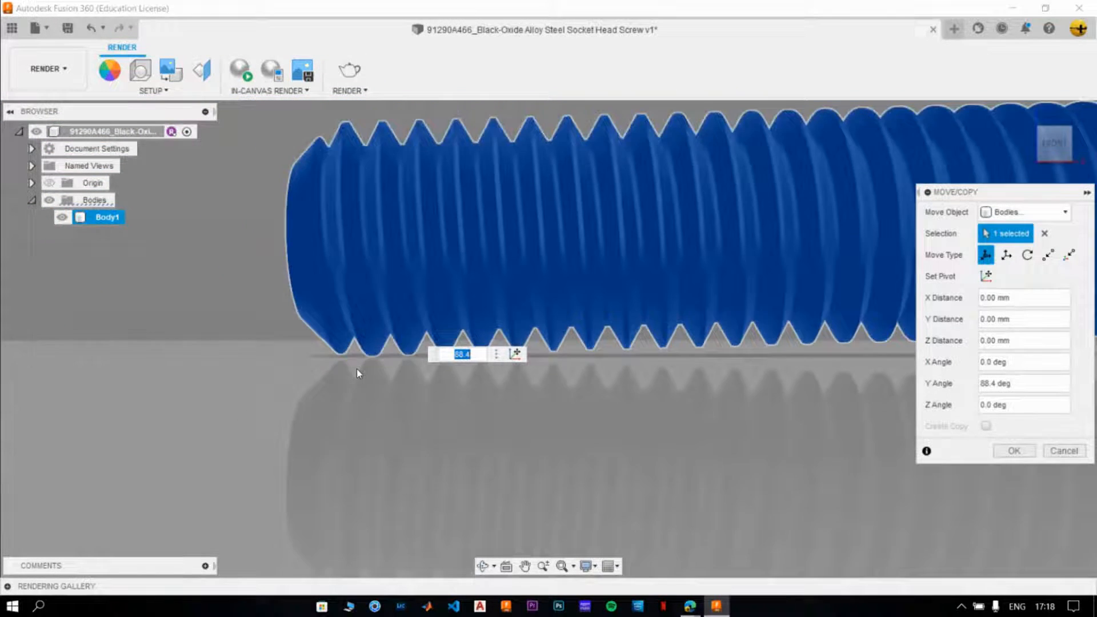
scroll(357, 369, "down", 8)
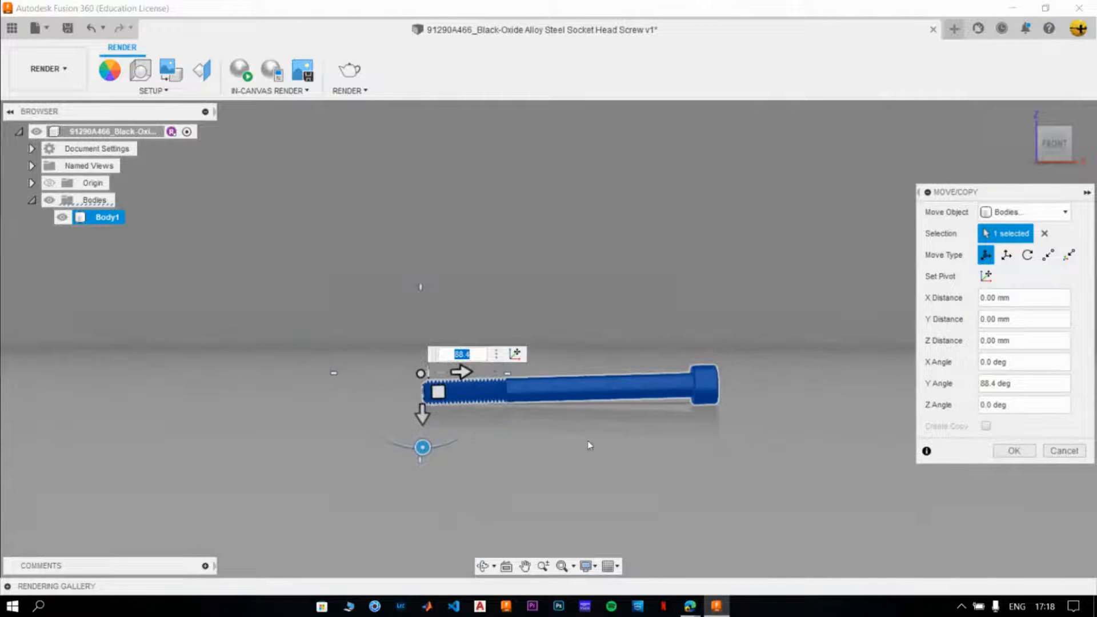
scroll(587, 441, "down", 2)
middle_click_drag(587, 441, 461, 424)
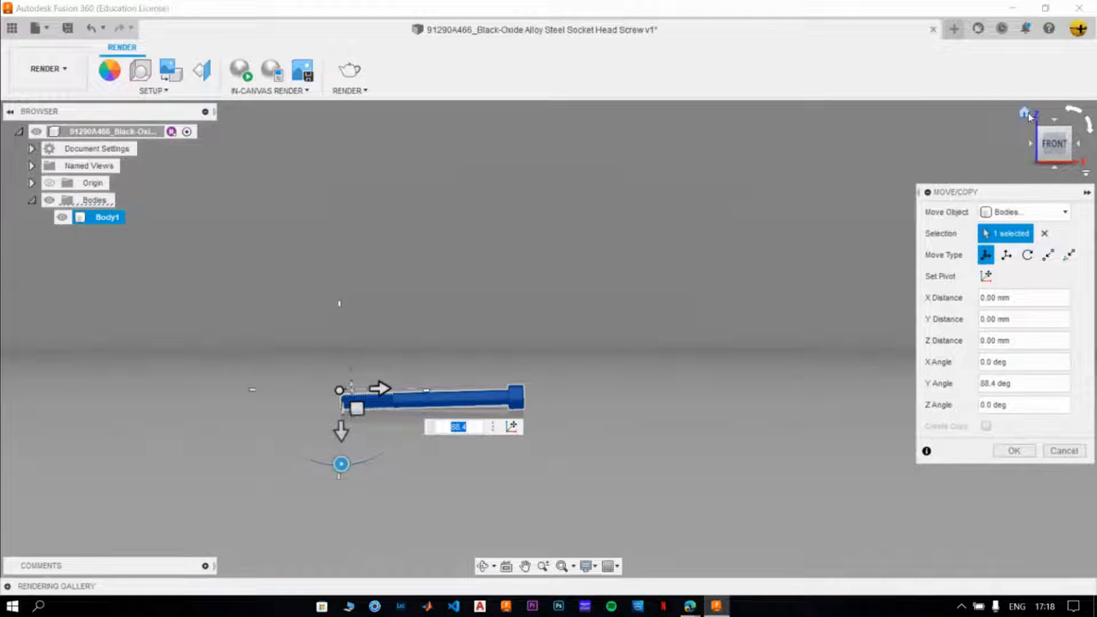
Swing the screw around on the ground plane by rotating it about the X axis to an angle of -70 degrees.
left_click(1024, 116)
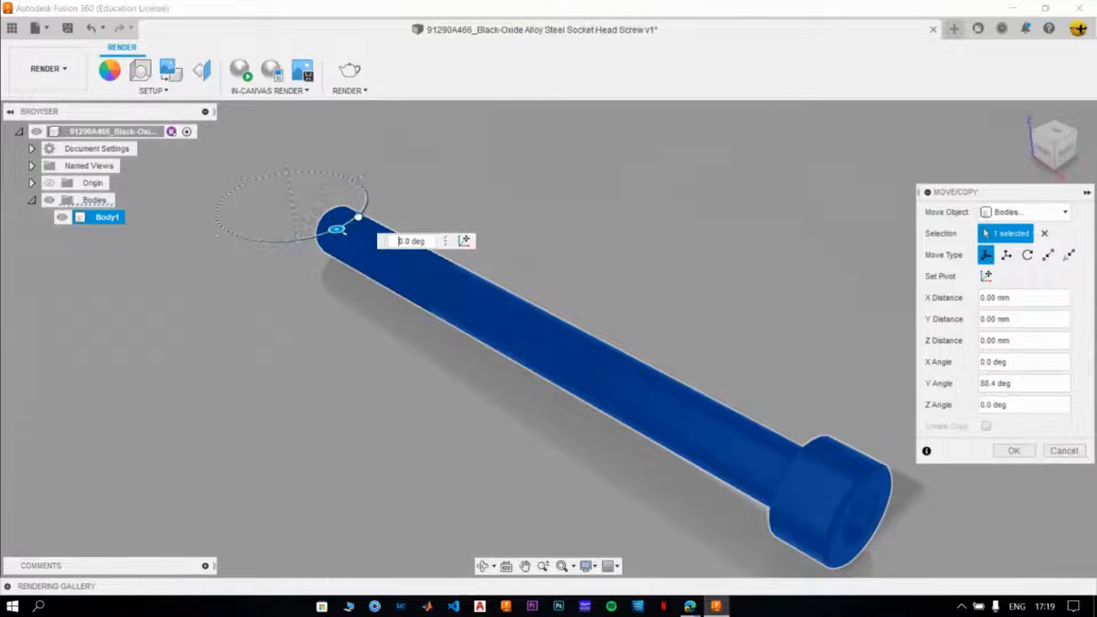
left_click_drag(362, 221, 354, 181)
left_click(1024, 116)
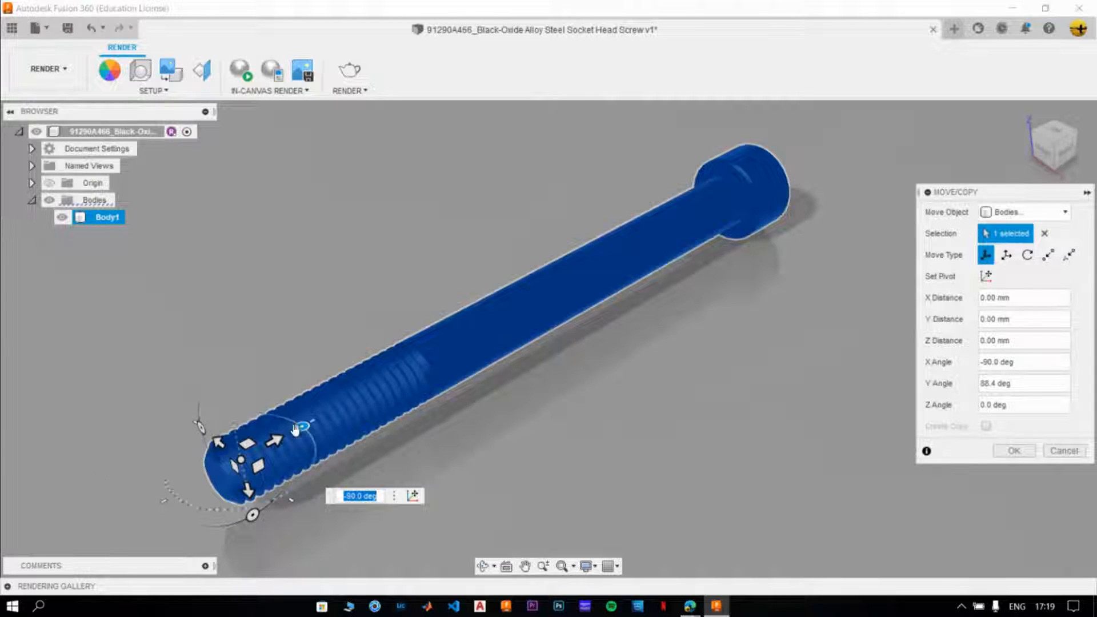
left_click_drag(304, 424, 313, 441)
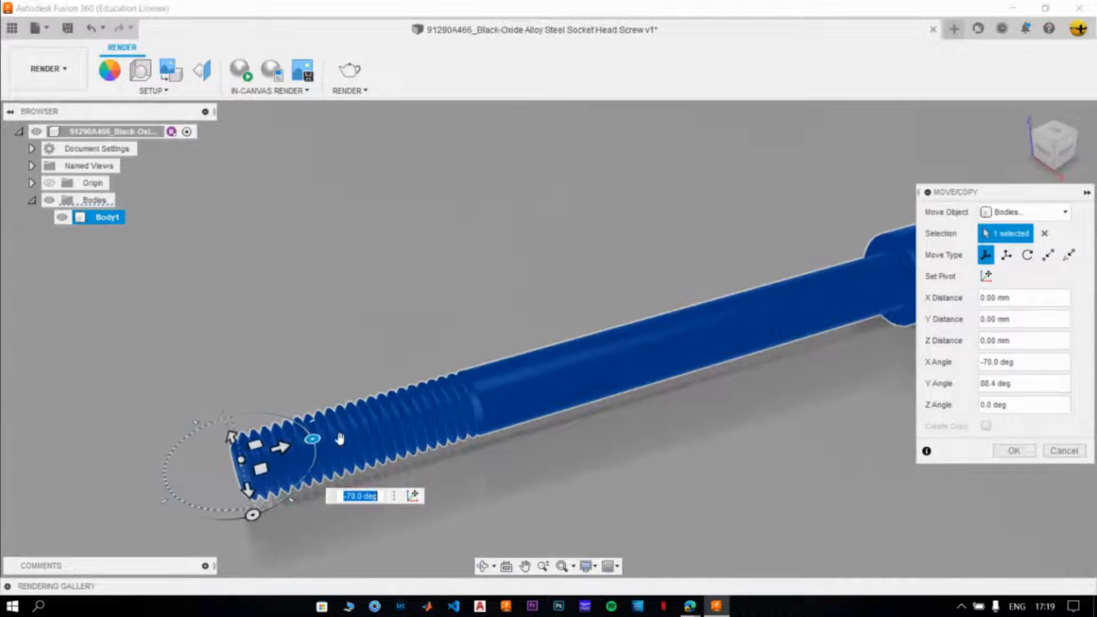
middle_click_drag(496, 477, 342, 431)
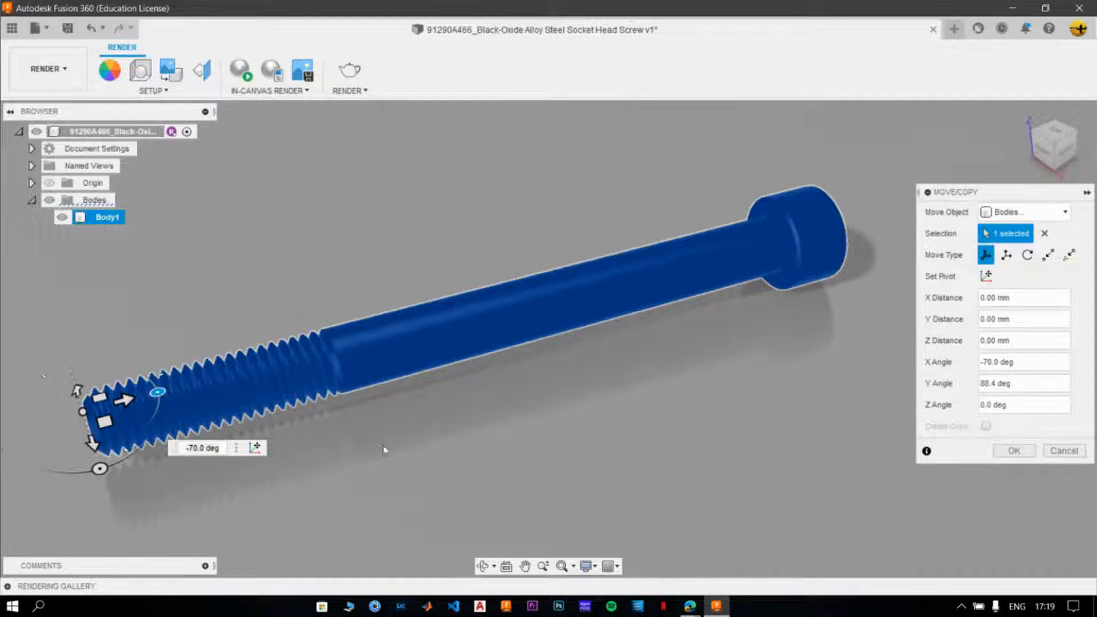
Viewed from the right side, tilt the screw by -1 degree about the Y axis, confirm the move and clear the selection.
middle_click_drag(455, 433, 437, 390, "shift")
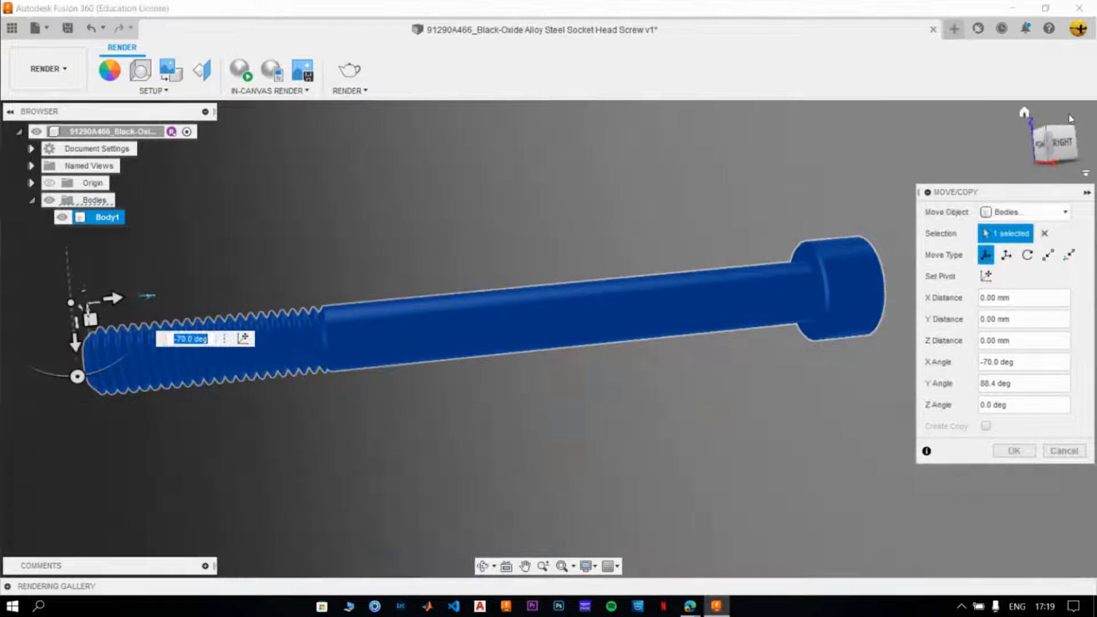
left_click(1061, 146)
middle_click_drag(669, 416, 612, 424, "shift")
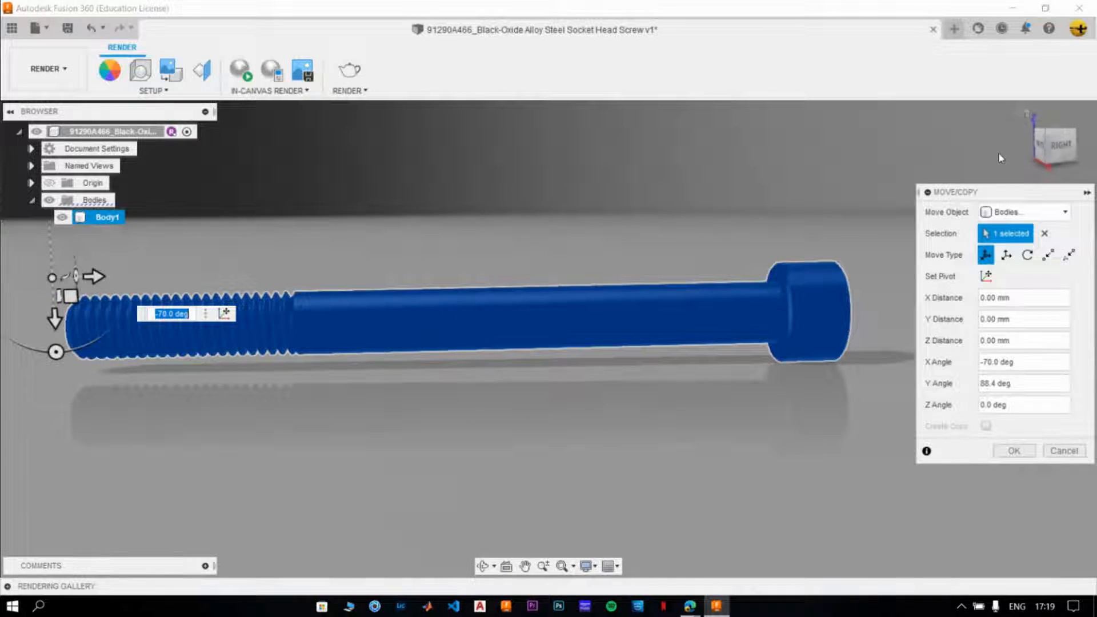
left_click(1061, 146)
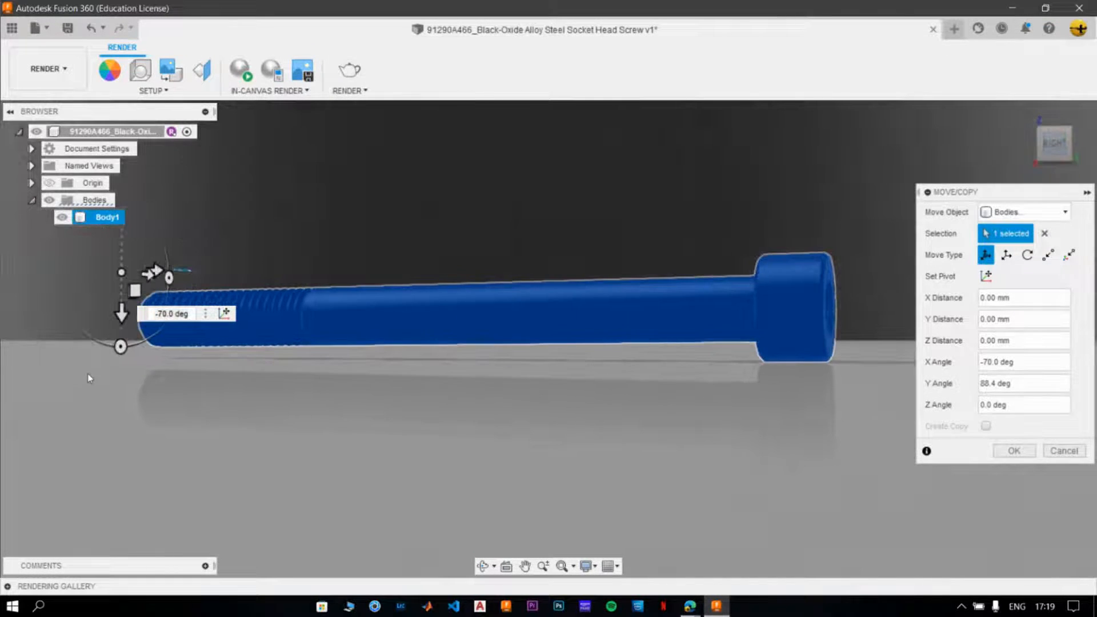
left_click(123, 345)
left_click_drag(122, 346, 126, 344)
type("-2")
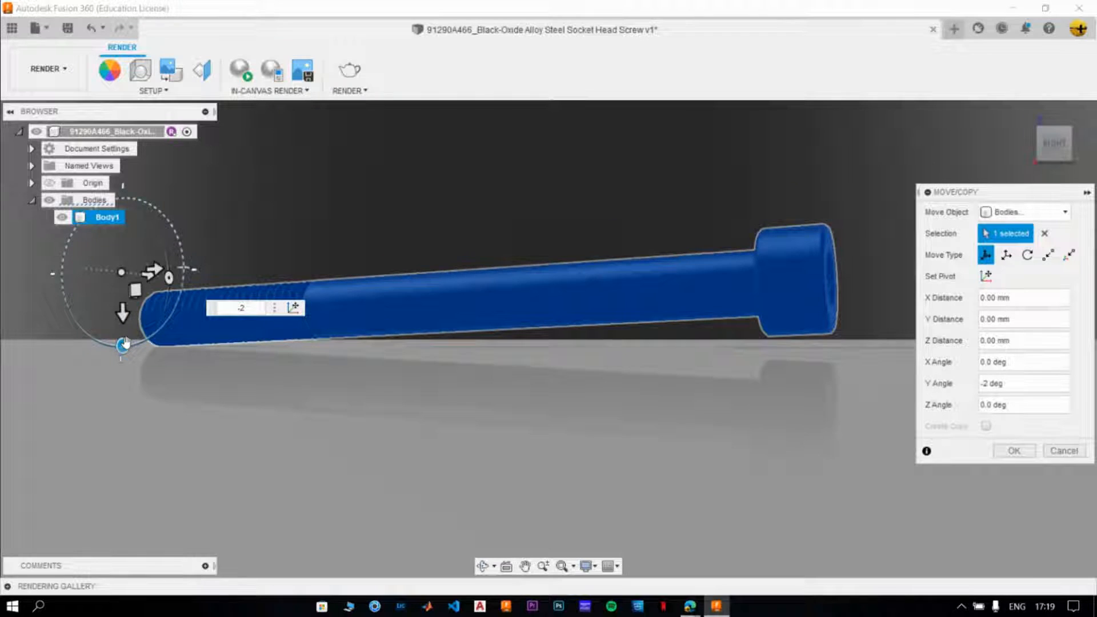
key("BackSpace")
type("1")
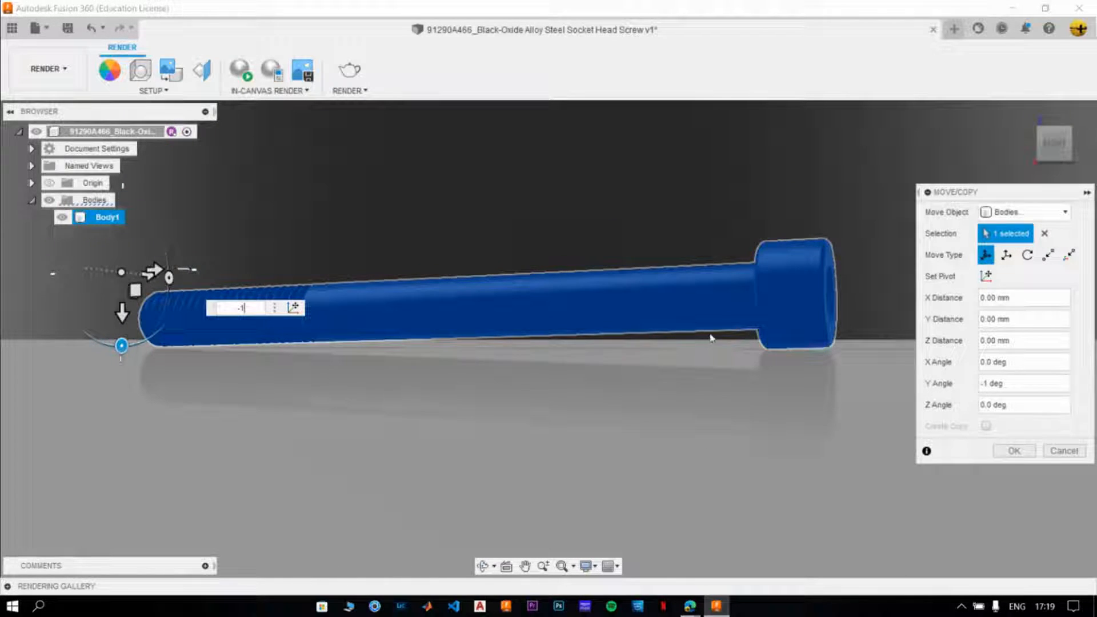
left_click(1024, 114)
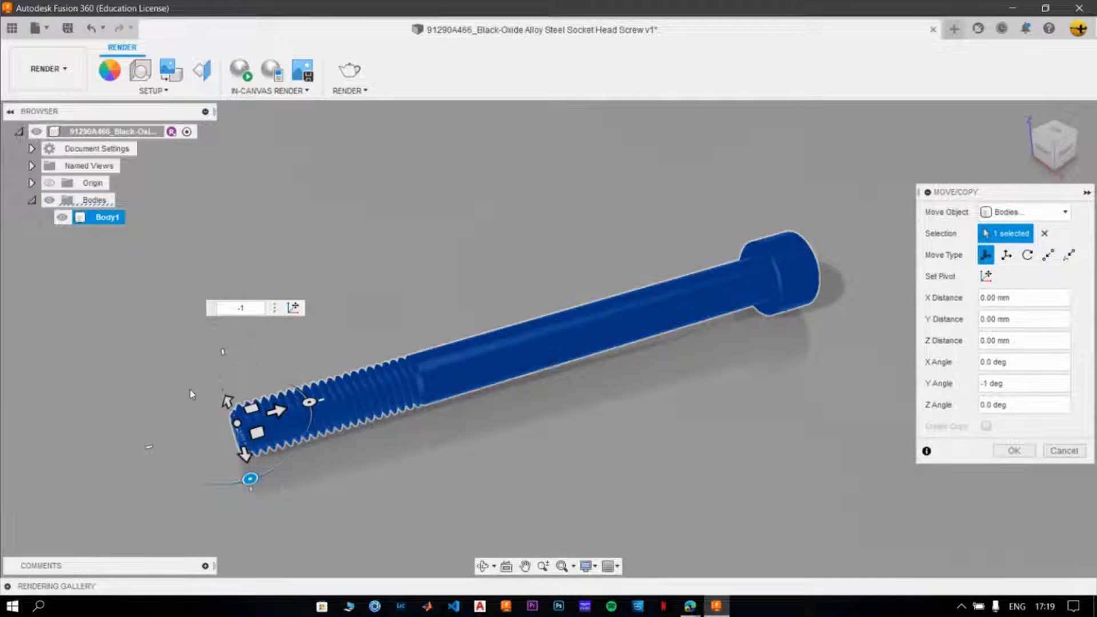
left_click(1014, 452)
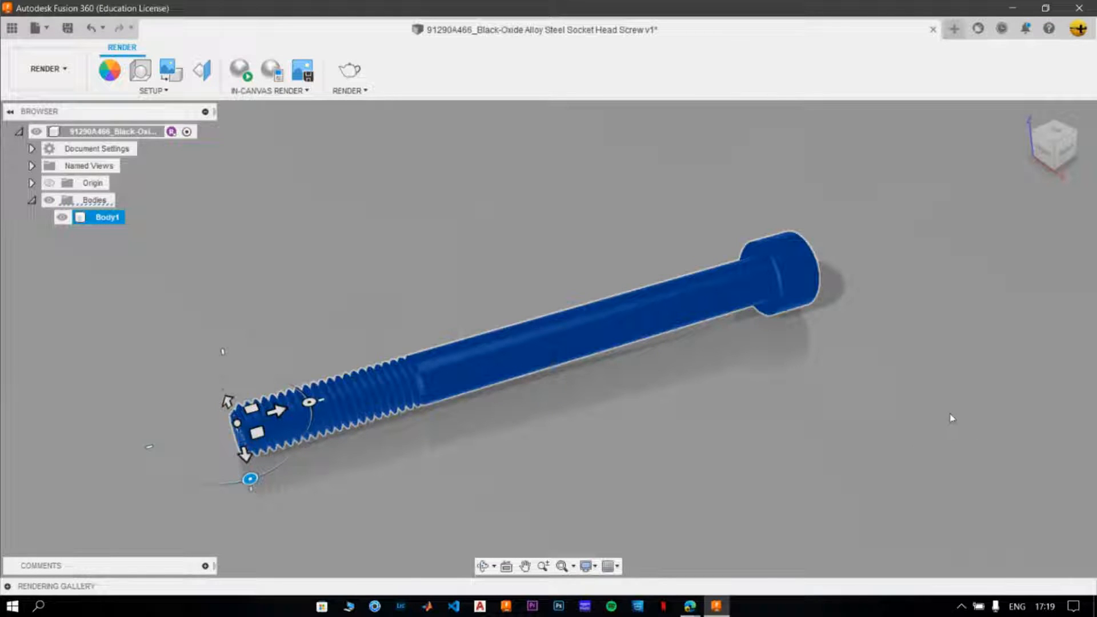
left_click(954, 420)
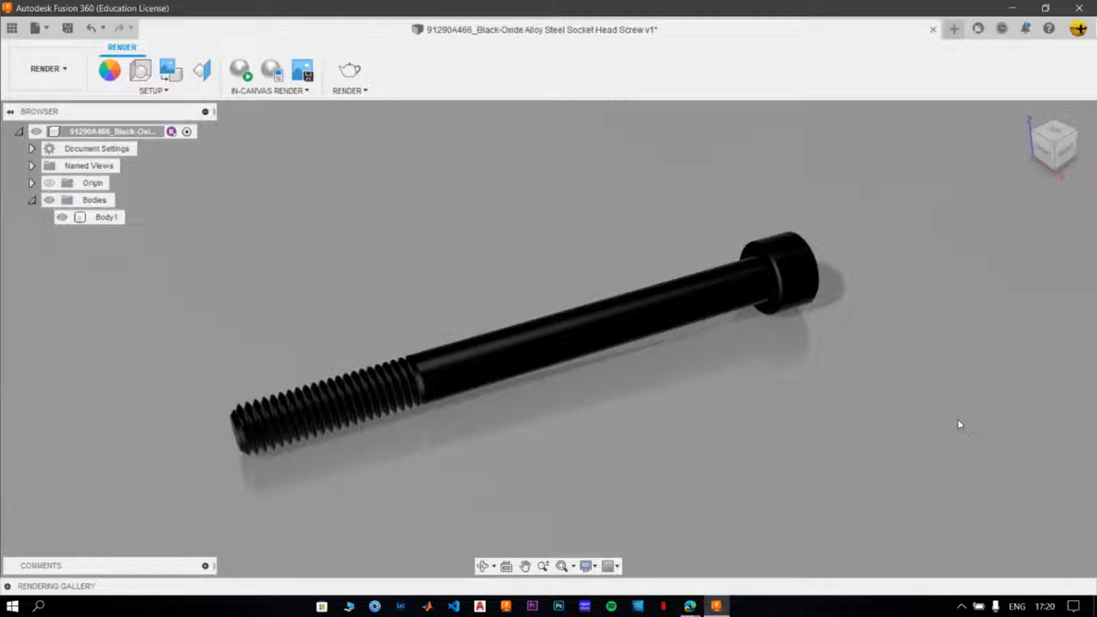
Preview the laid-down screw with an in-canvas render, pause it after some iterations and stop it.
left_click(525, 377)
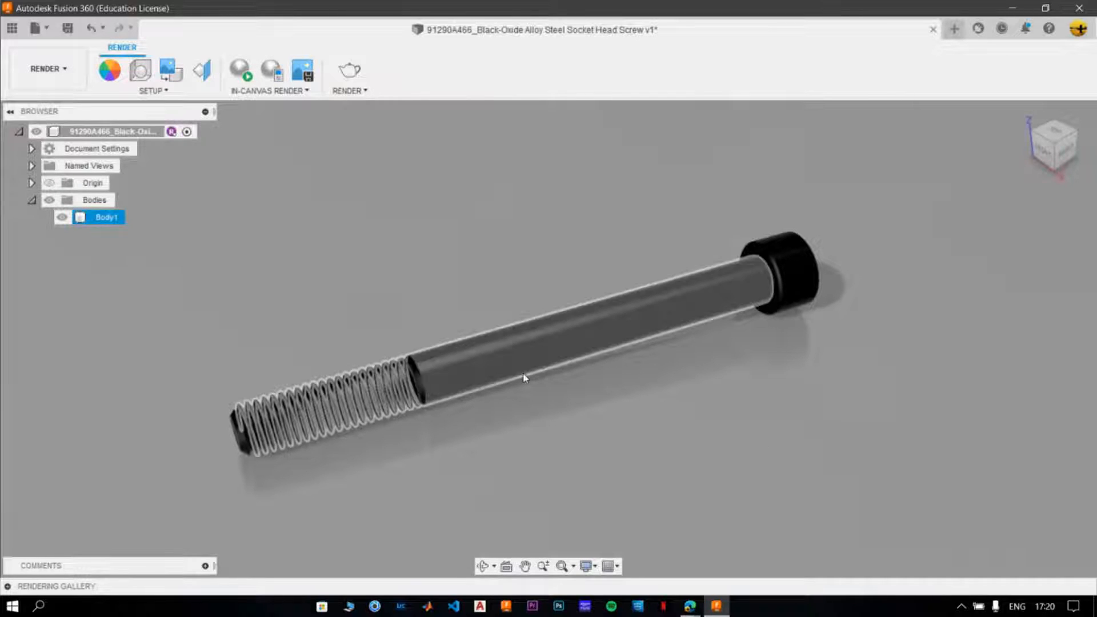
left_click(609, 466)
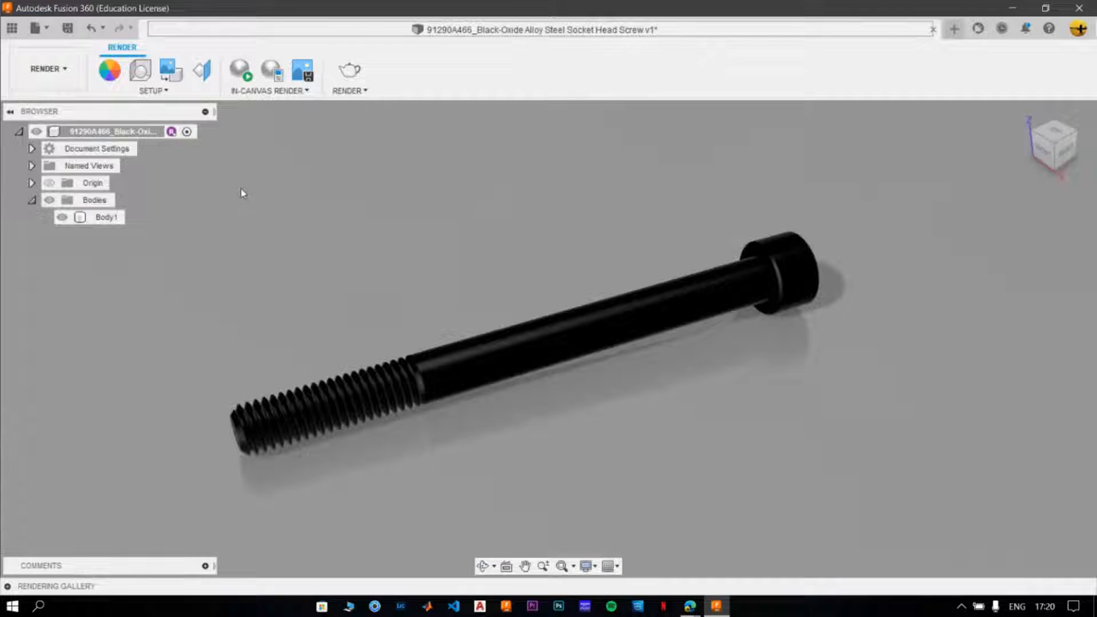
left_click(241, 71)
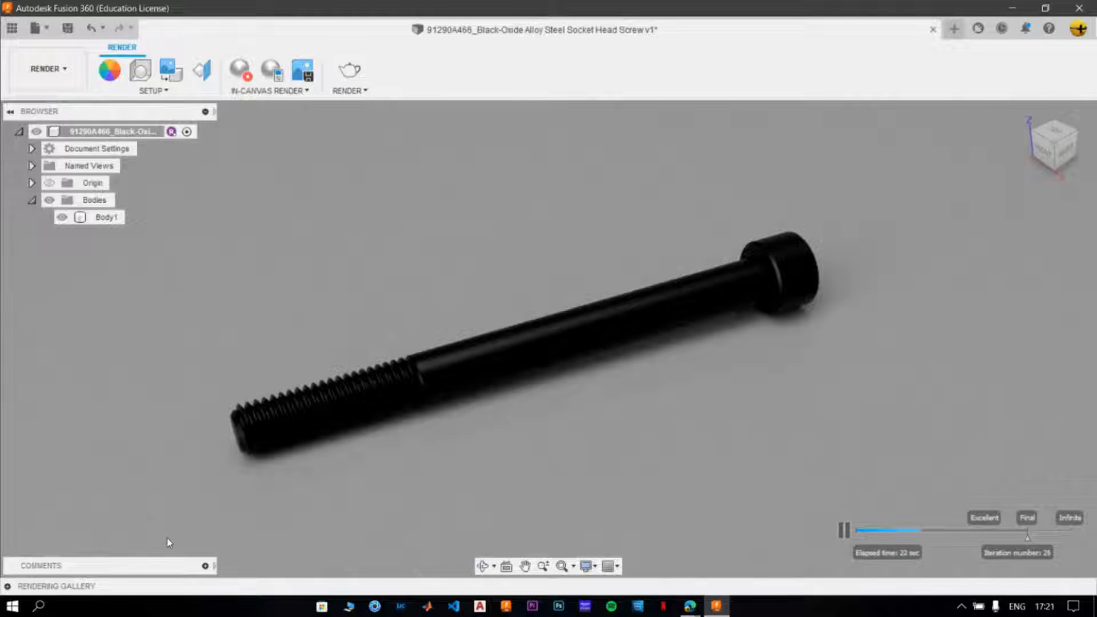
left_click(592, 326)
left_click(631, 431)
left_click(838, 534)
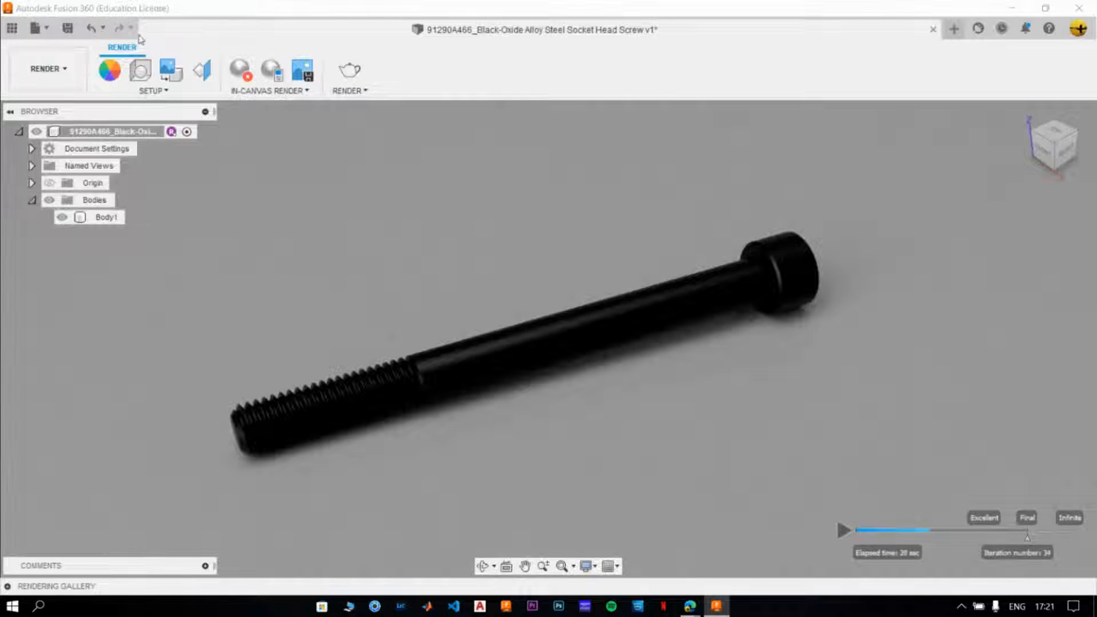
left_click(251, 73)
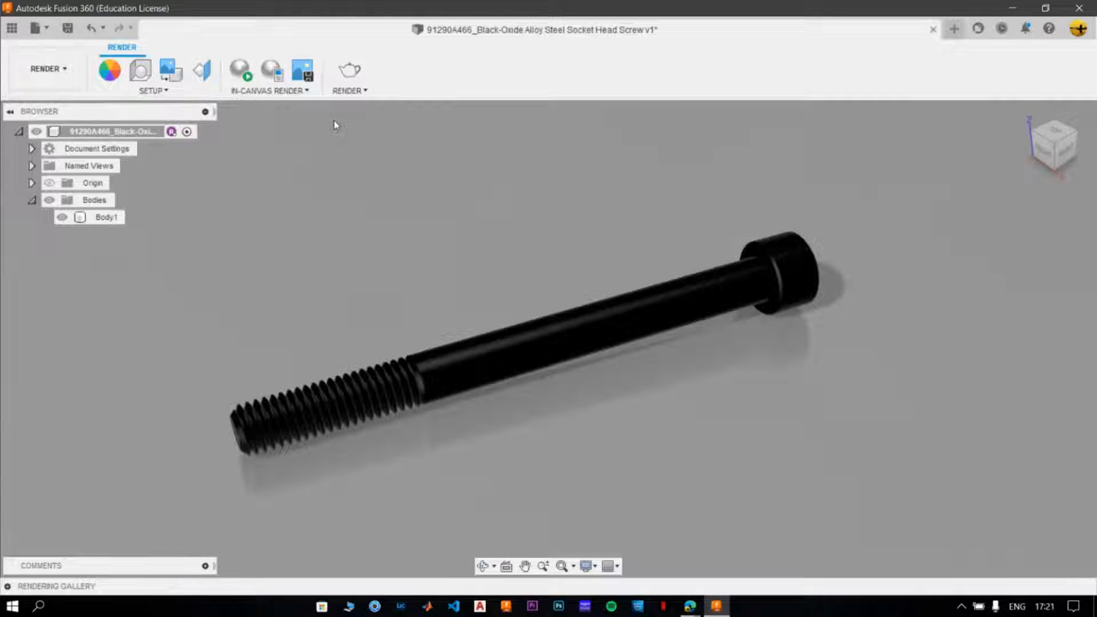
Start a local render of the screw at the 8.5x11" 300PPI print size with Final quality.
left_click(351, 75)
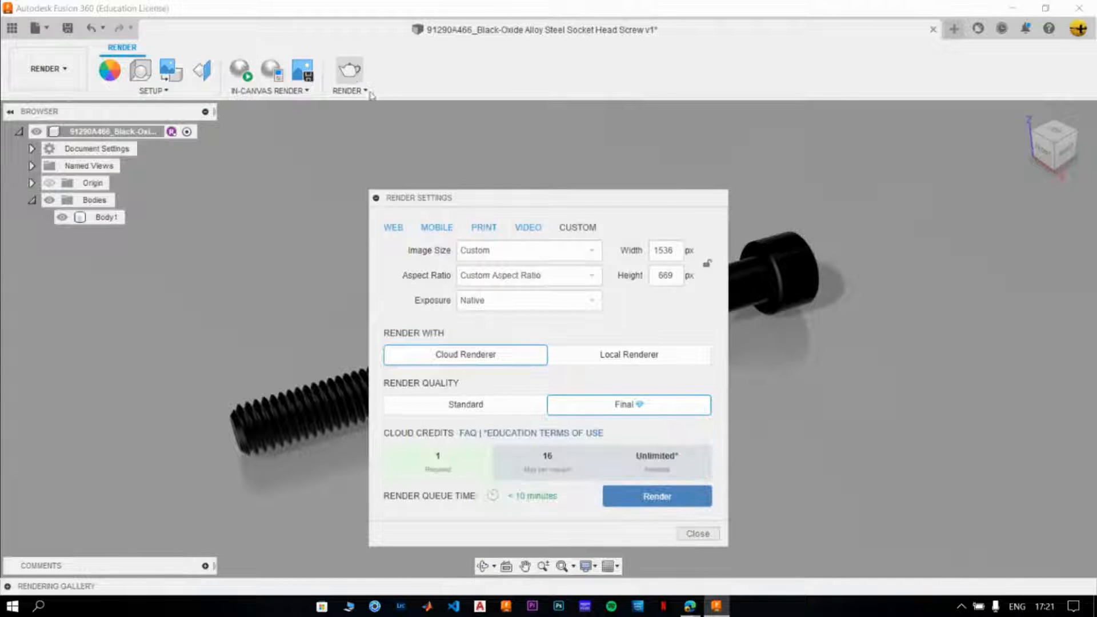
left_click_drag(543, 207, 545, 168)
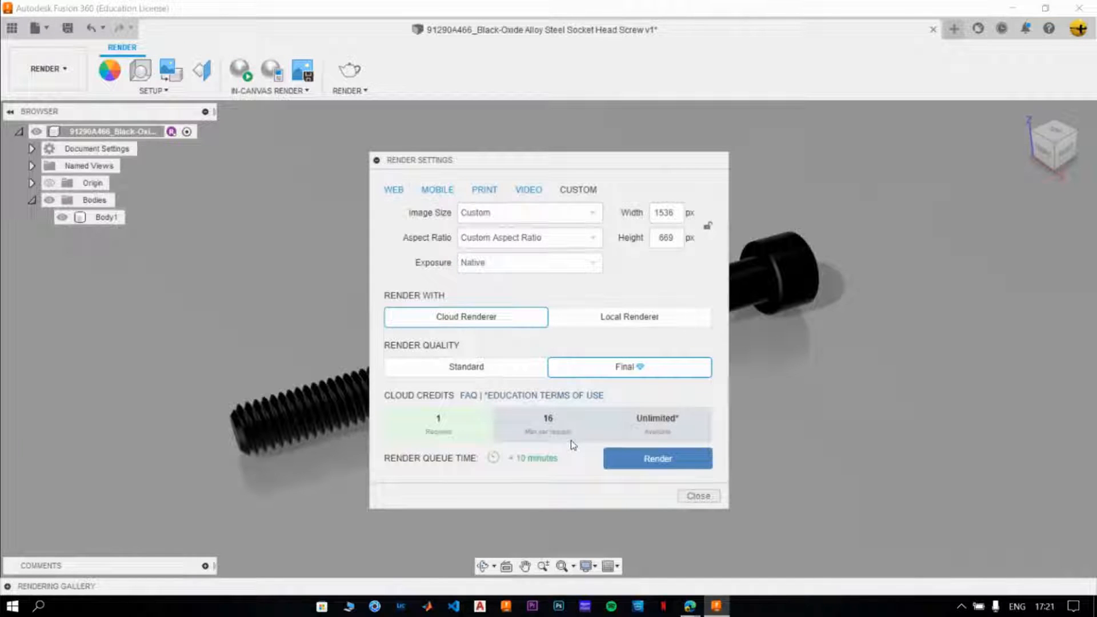
left_click(485, 190)
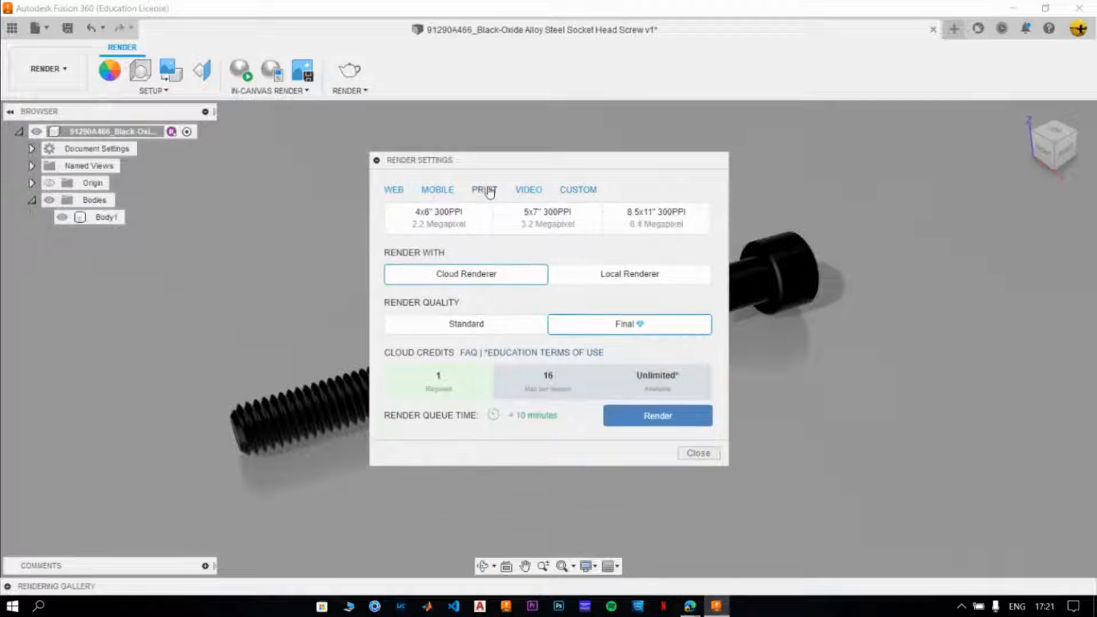
left_click(670, 227)
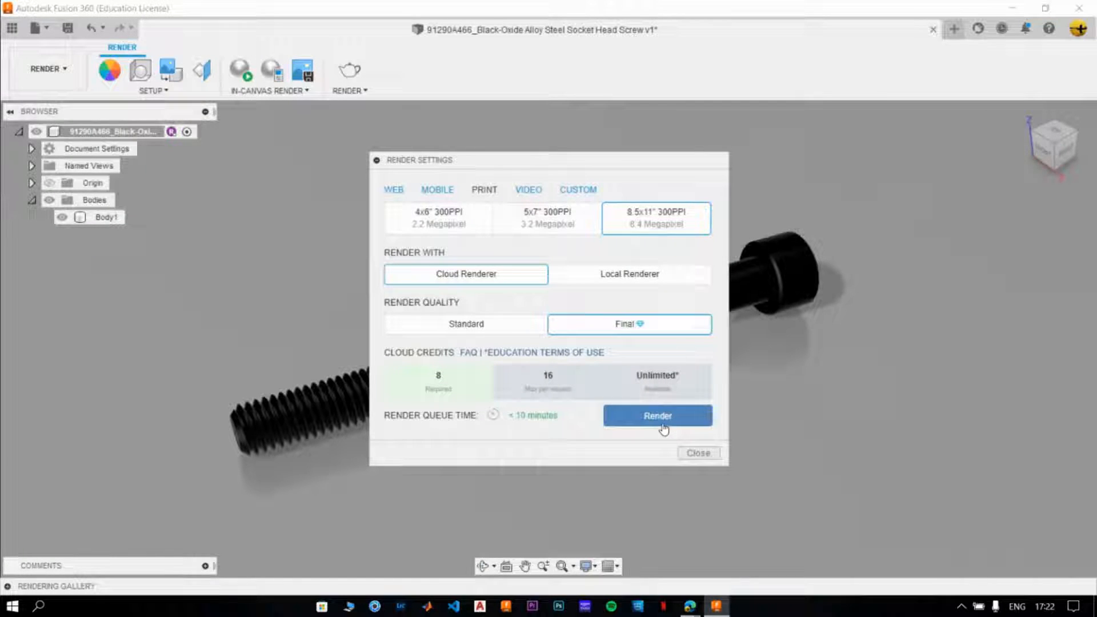
left_click(615, 277)
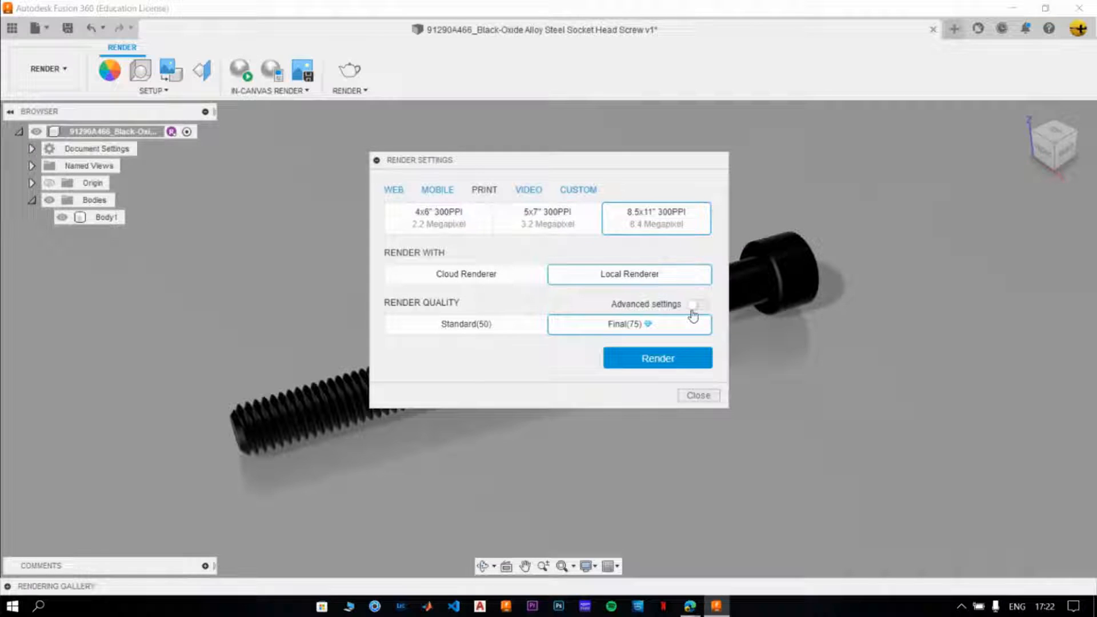
left_click(682, 361)
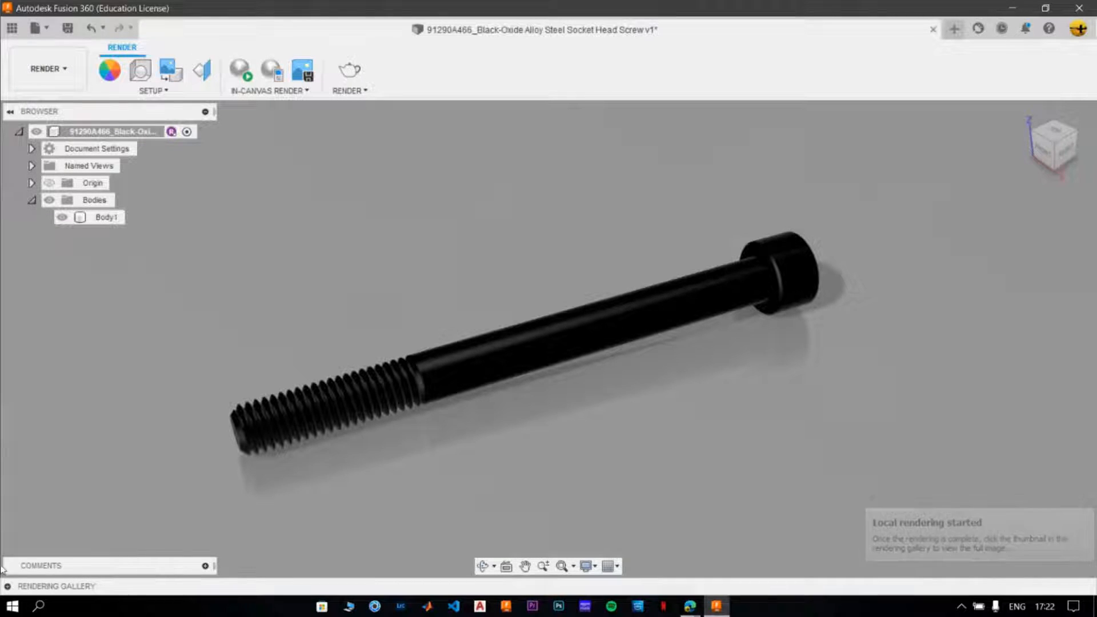
Check the rendering gallery for the started local render, collapse it again and leave nothing selected.
left_click(8, 586)
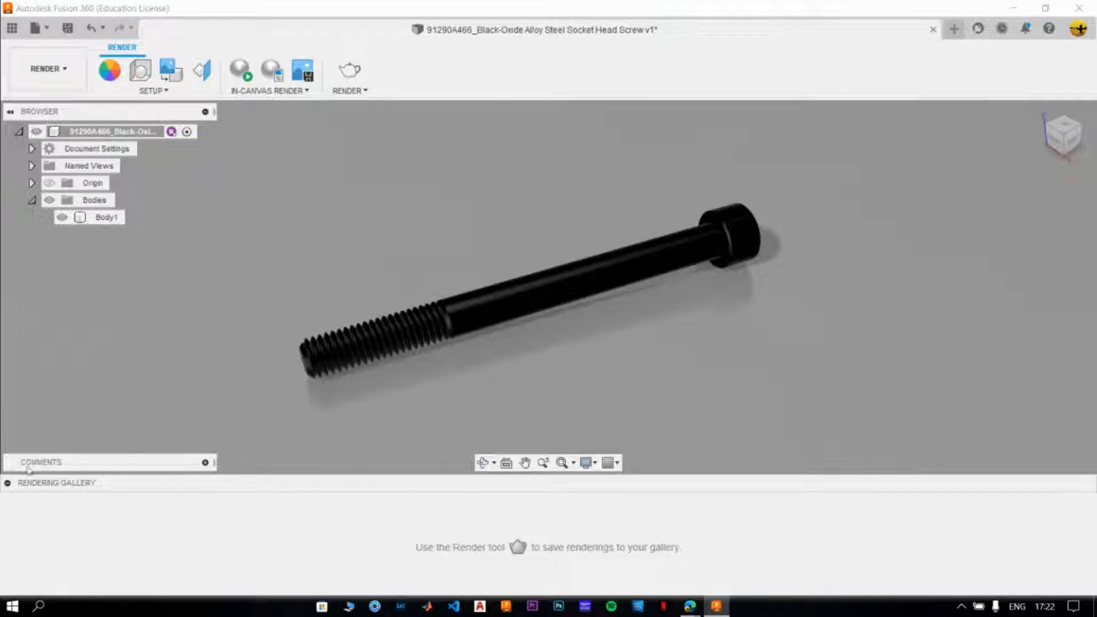
left_click(8, 486)
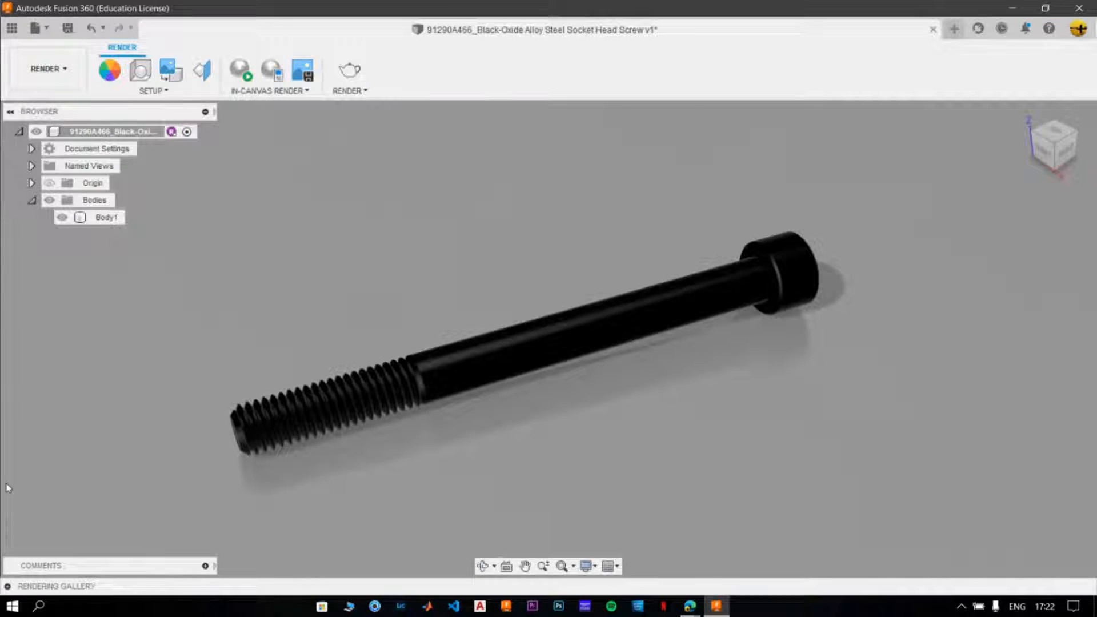
left_click(496, 370)
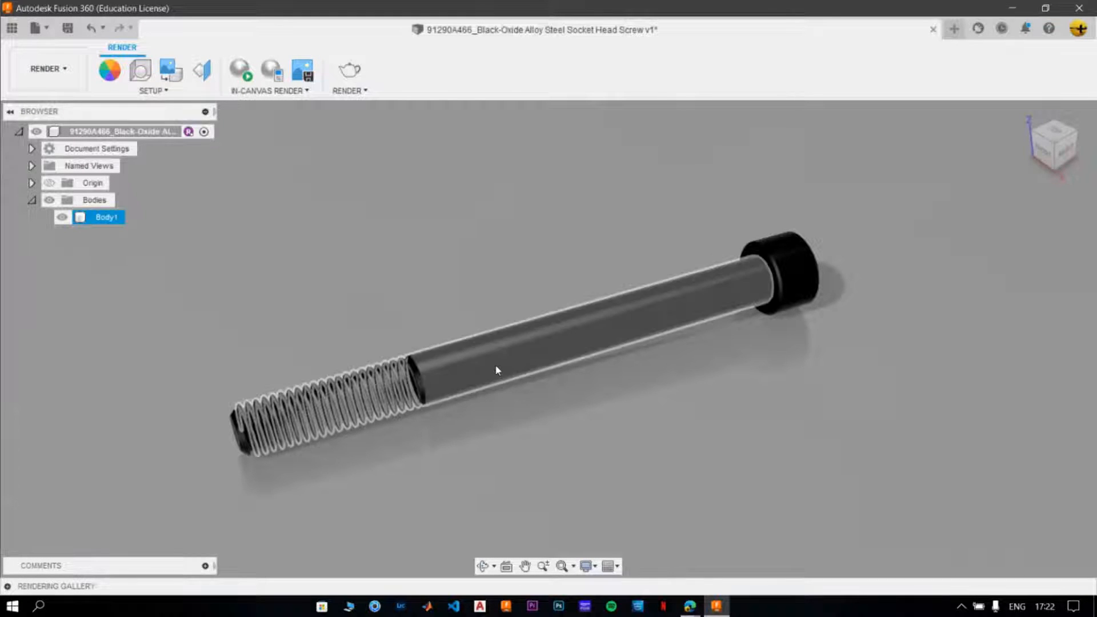
key("Escape")
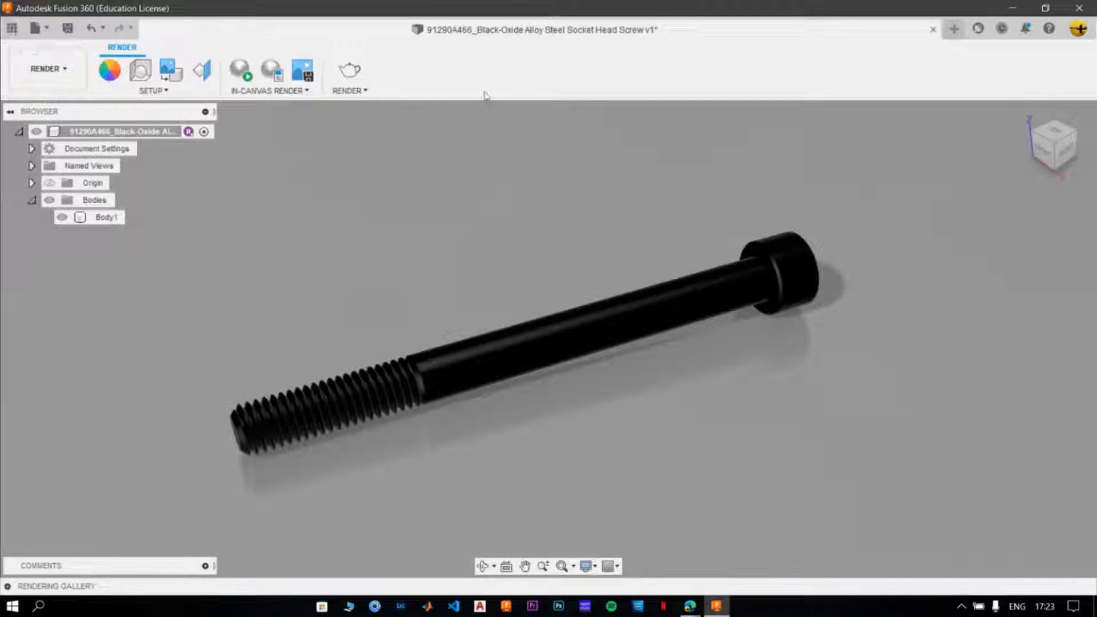
Submit a second render at the 8.5x11" 300PPI print size using the Cloud Renderer with Final quality and close the render settings.
left_click(357, 76)
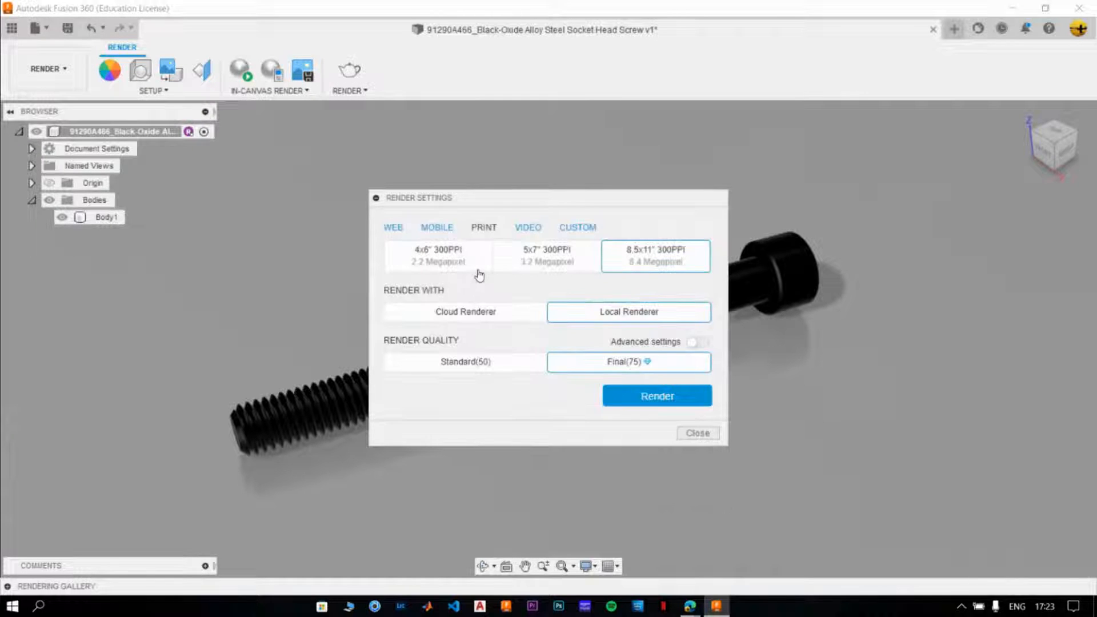
left_click(491, 312)
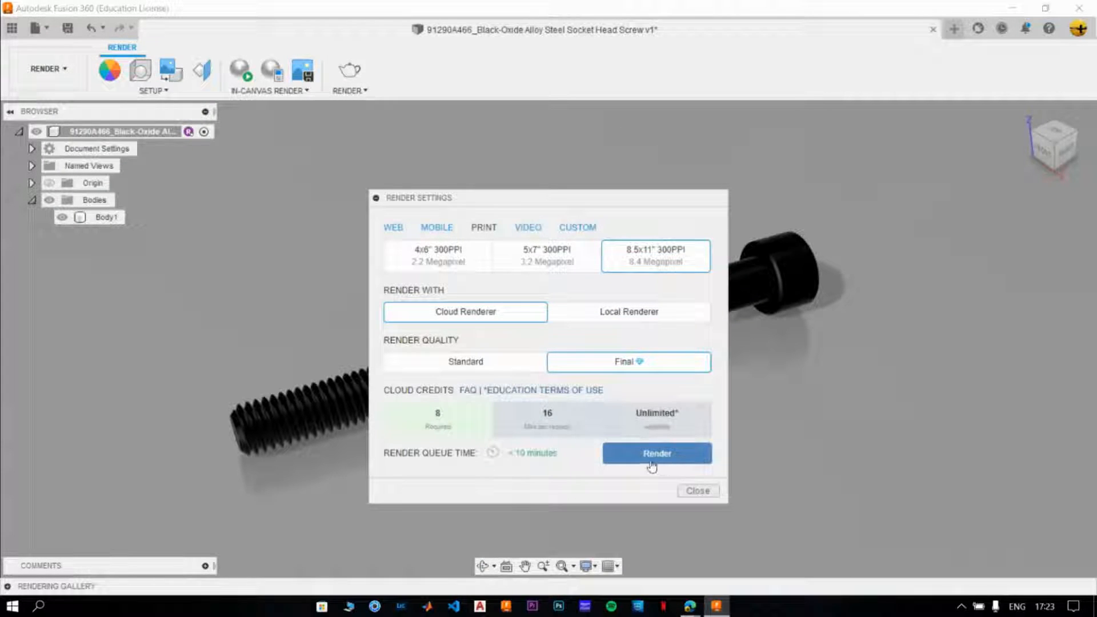
left_click(657, 453)
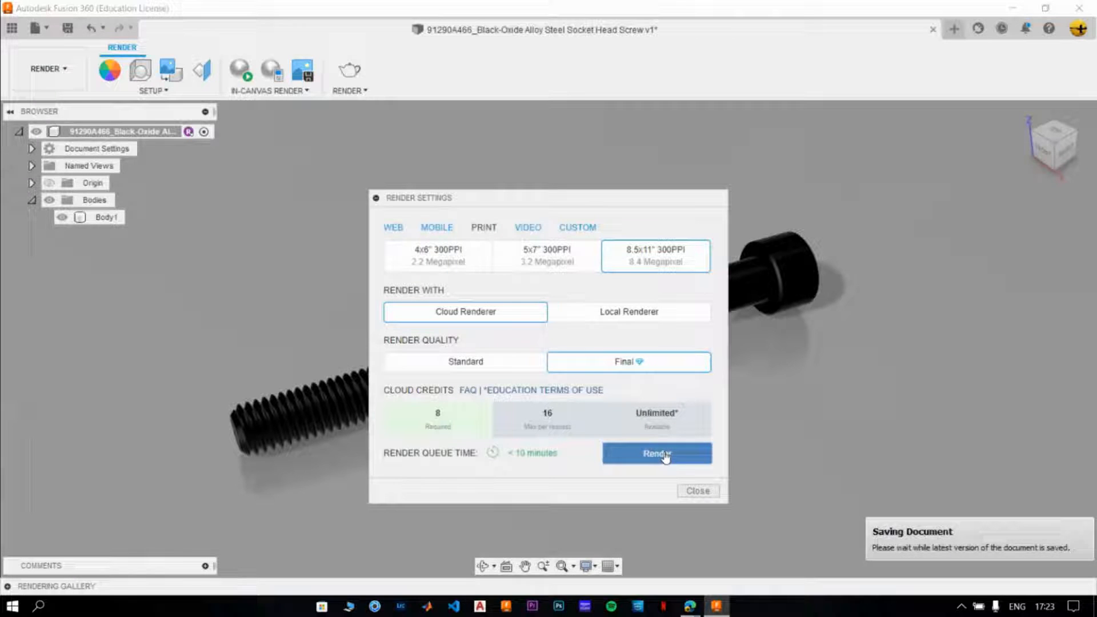
left_click(714, 495)
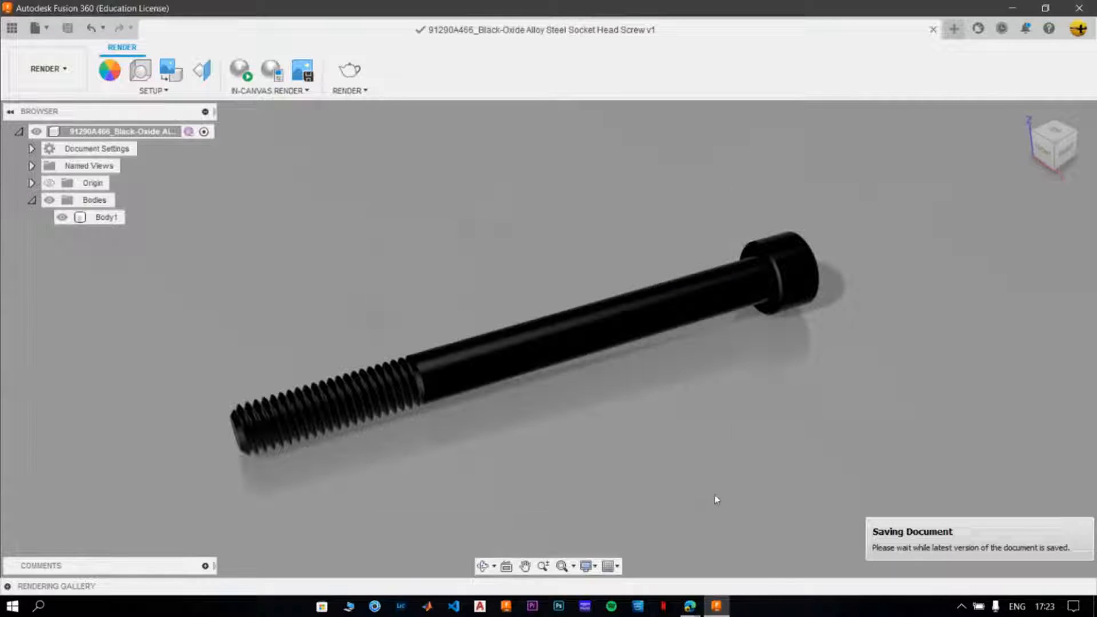
Expand the stacked renders in the rendering gallery and show the details of the v1 render in progress.
left_click(7, 587)
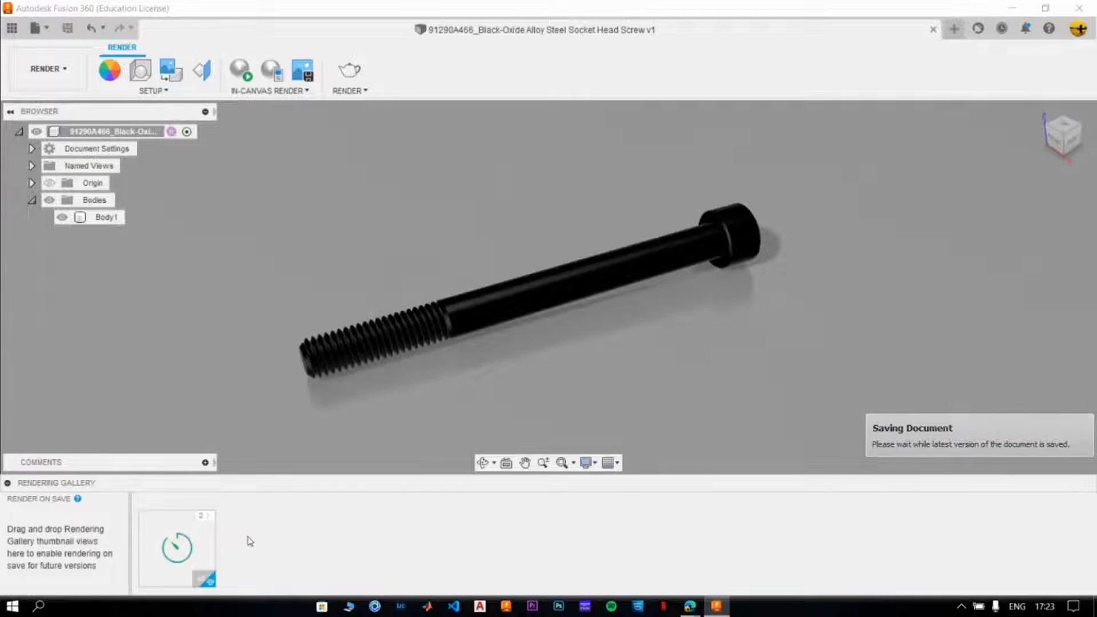
mouse_move(220, 547)
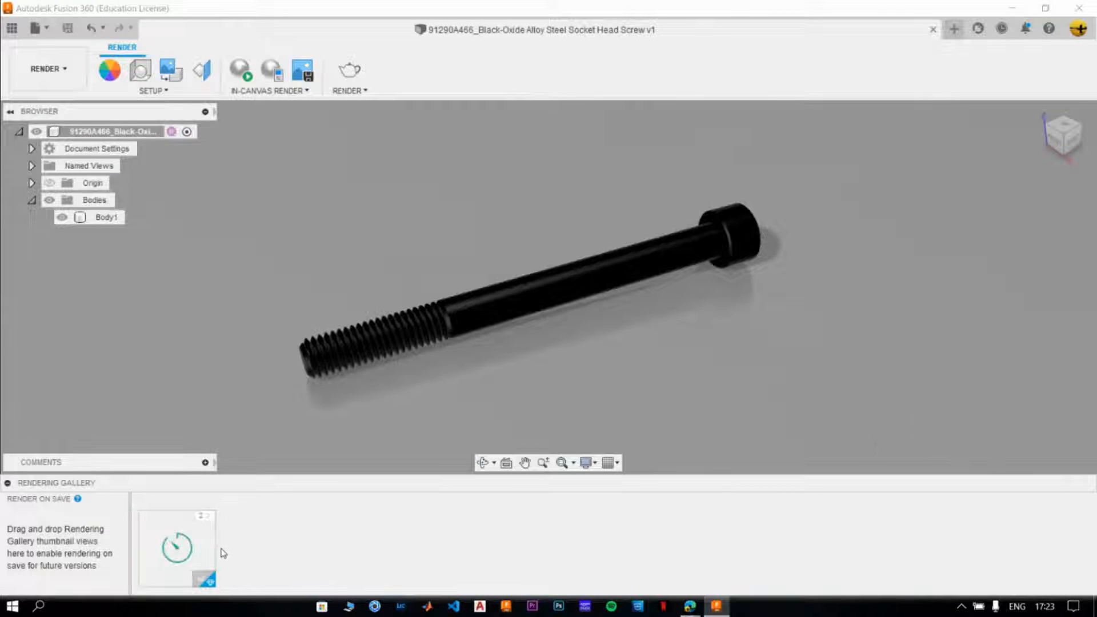
left_click(207, 517)
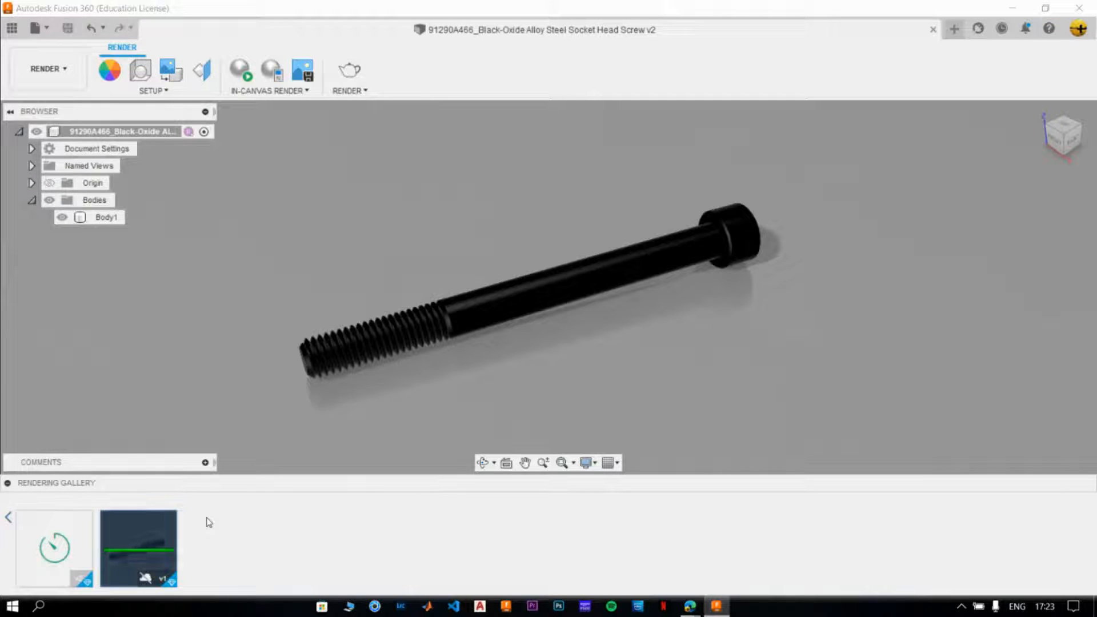
mouse_move(146, 540)
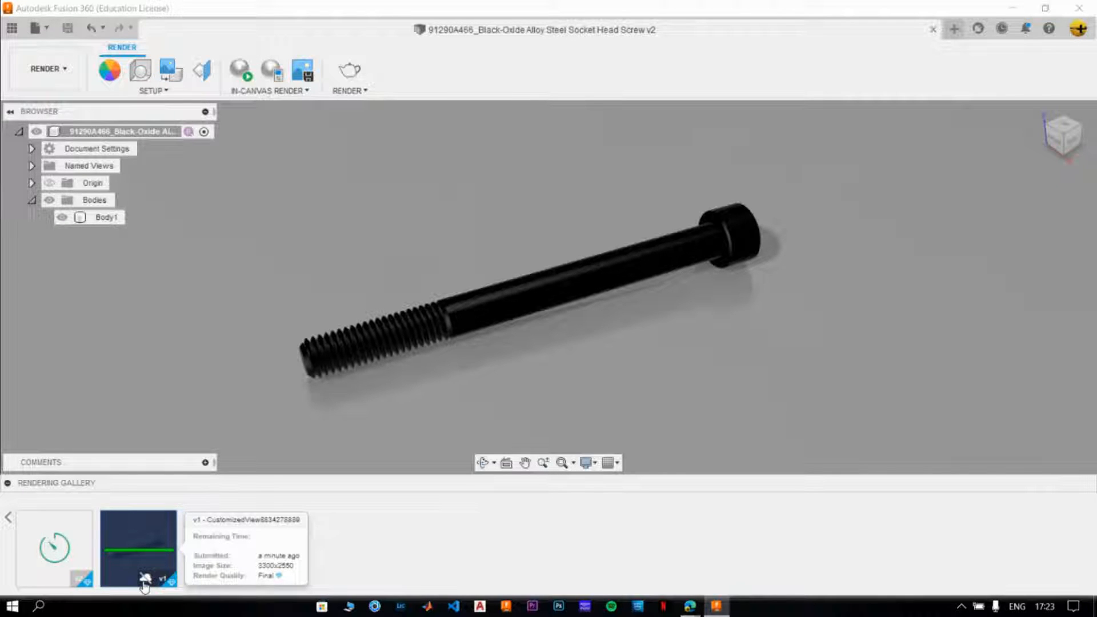
Check the queue status of the waiting v2 render in the rendering gallery and close its details.
left_click(55, 541)
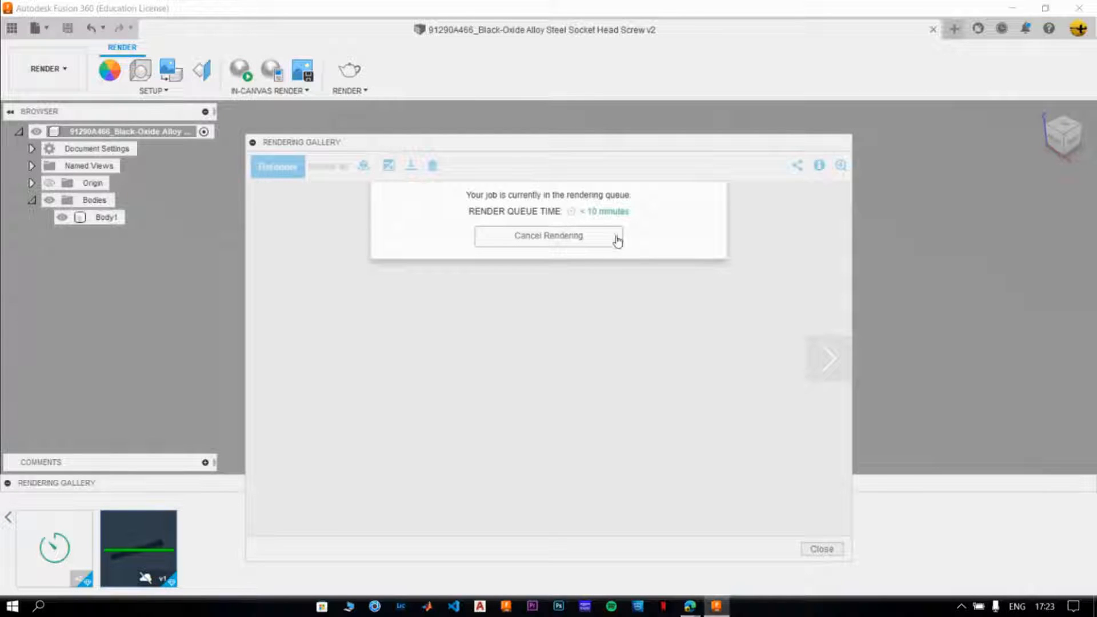
left_click(822, 550)
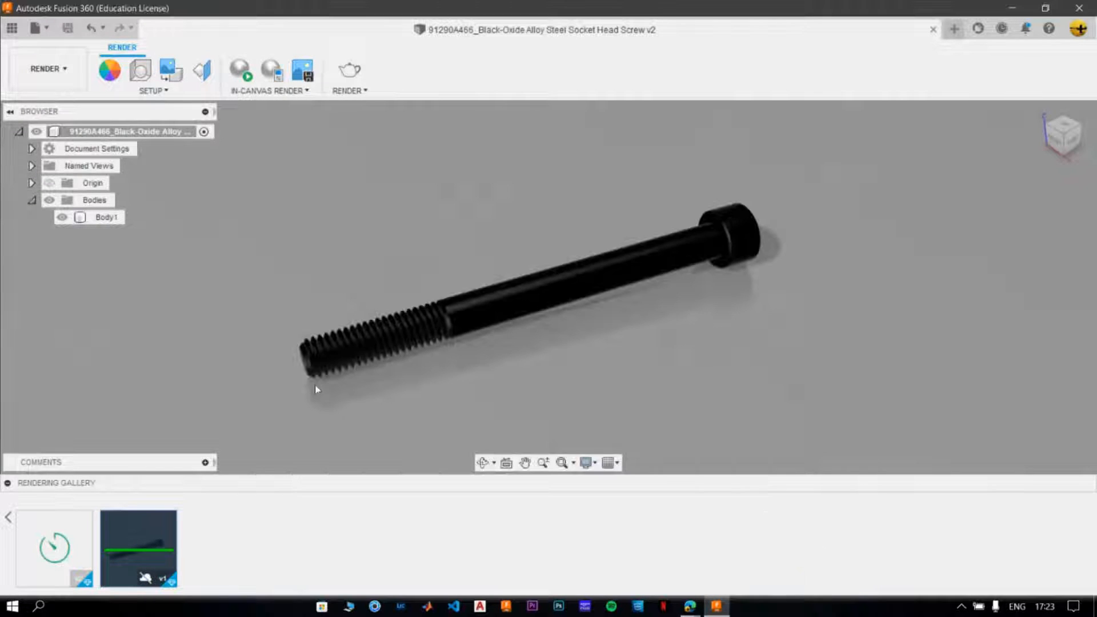
mouse_move(147, 541)
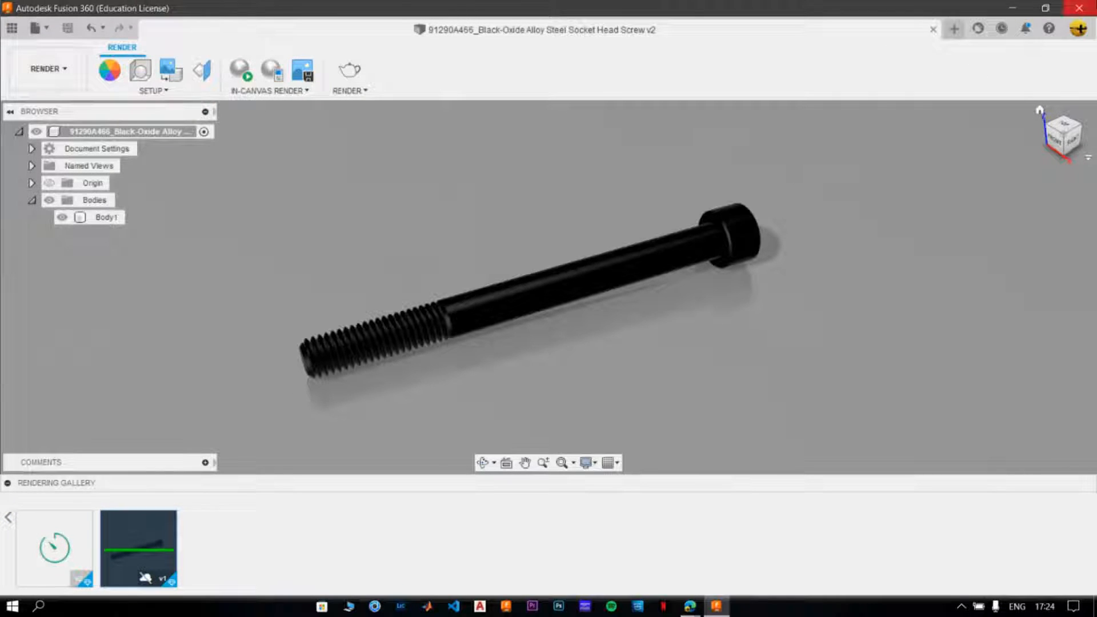
Open the Ring with blue diamond design from the Photorealistic Rendering using Fusion 360 project and hide the project files.
left_click(954, 30)
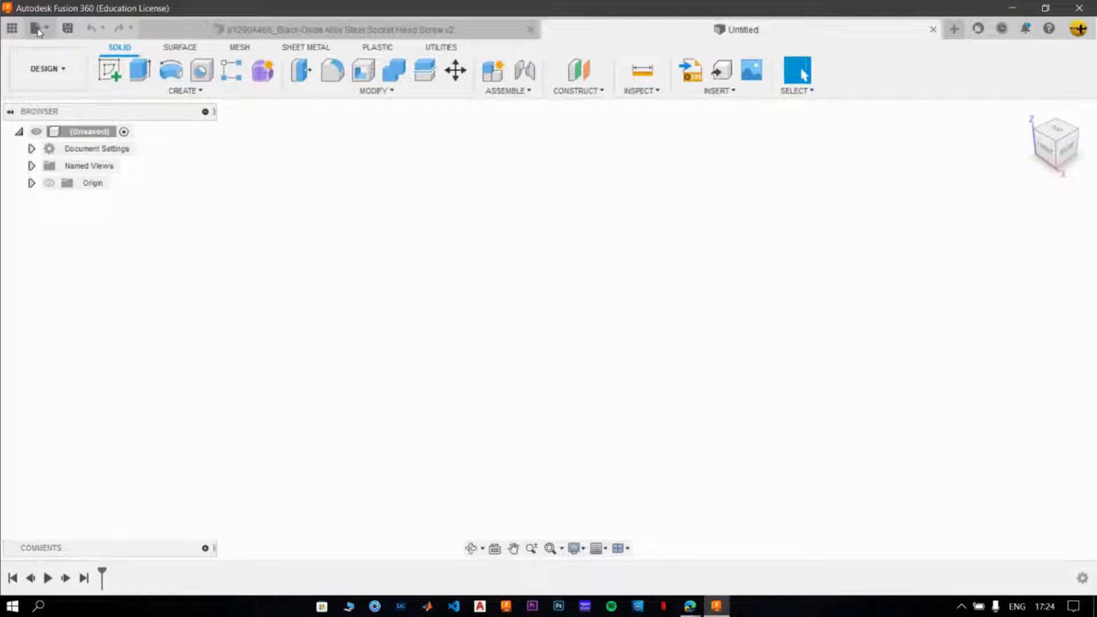
left_click(12, 29)
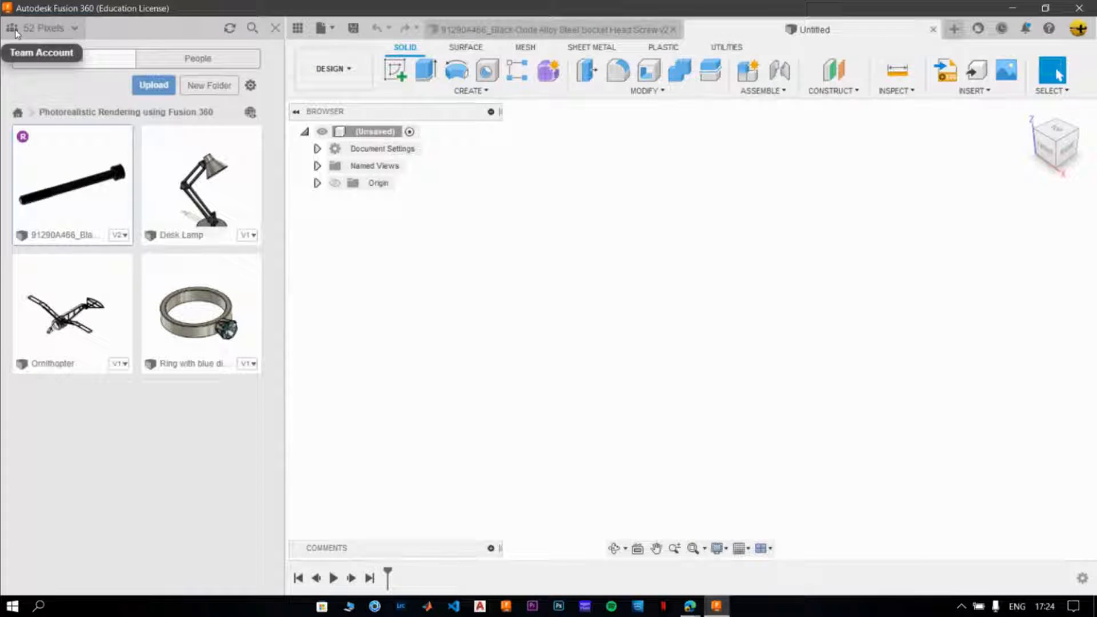
double_click(204, 336)
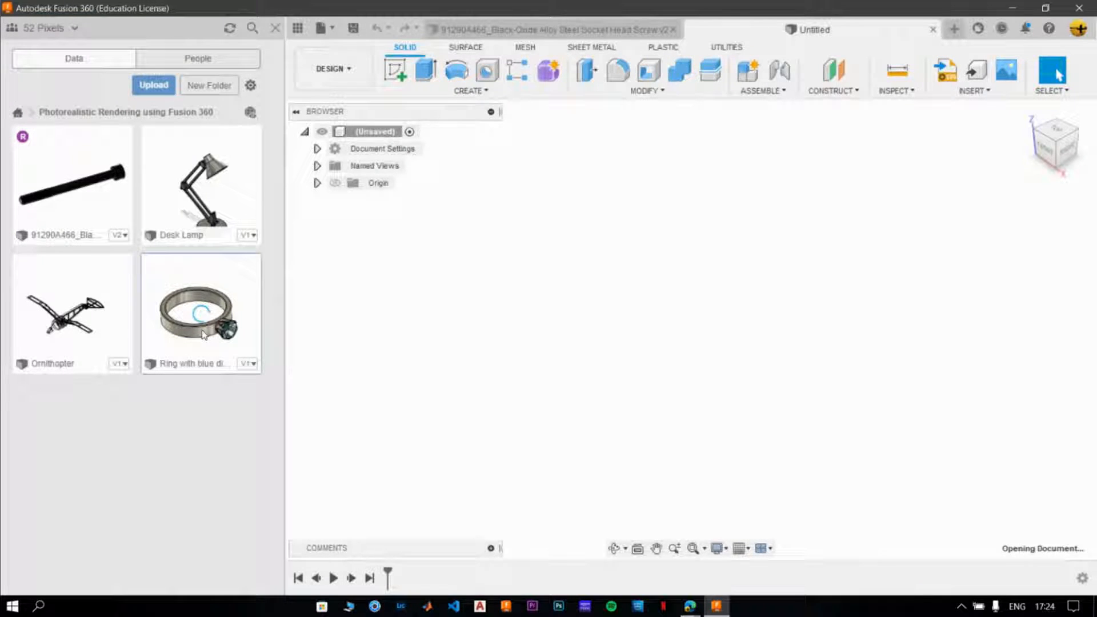
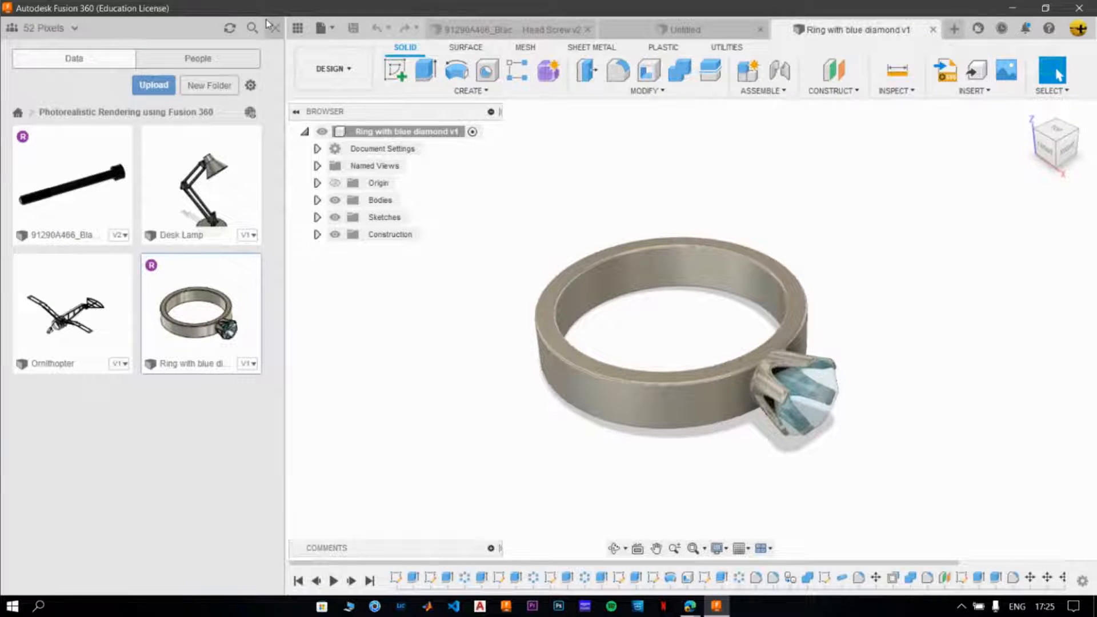
left_click(273, 28)
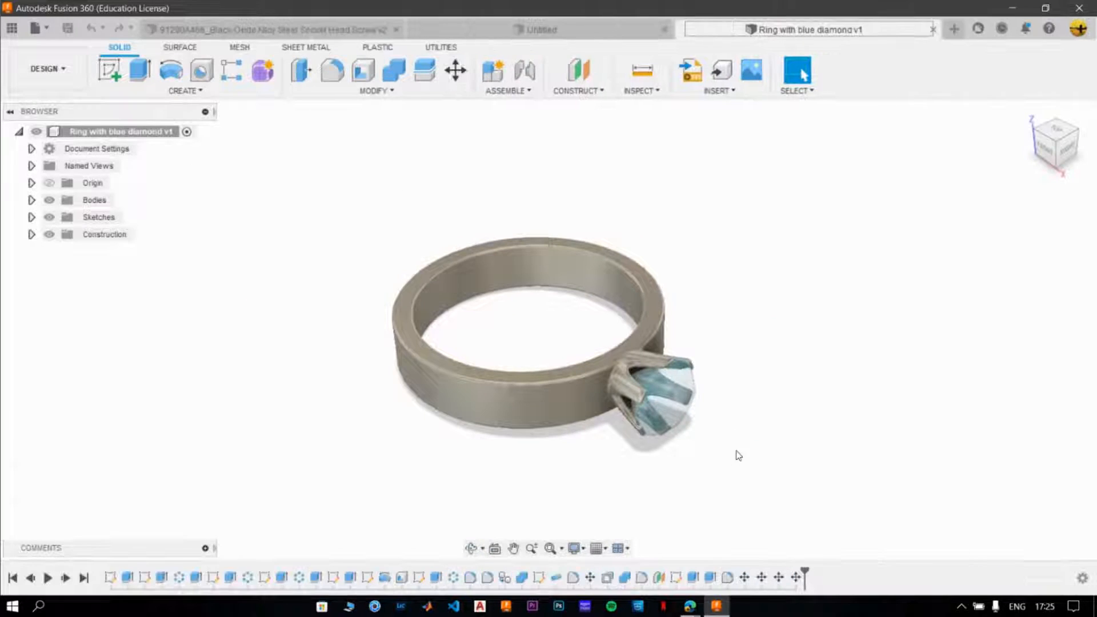
Close the empty Untitled document, check on the screw document and return to the ring design.
middle_click_drag(467, 455, 503, 434, "shift")
left_click(12, 28)
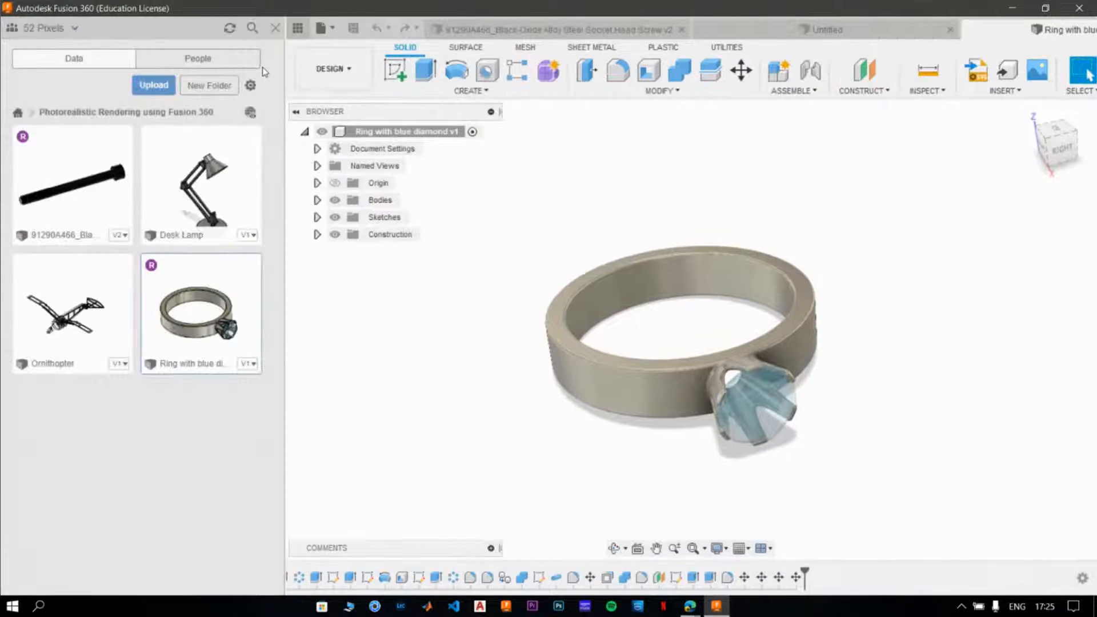
left_click(273, 28)
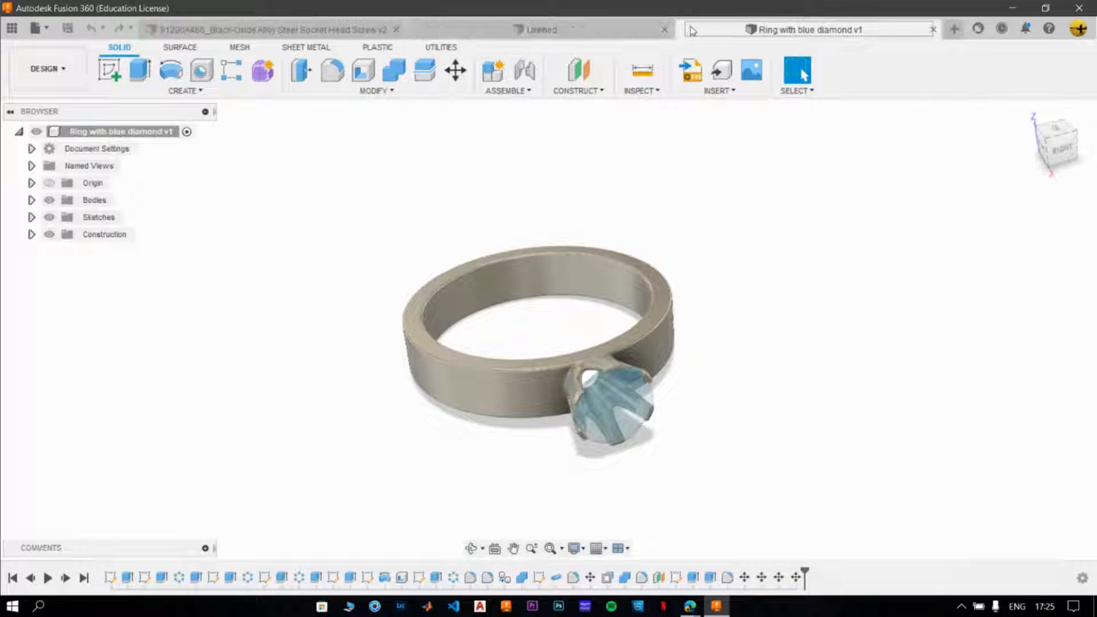
left_click(664, 30)
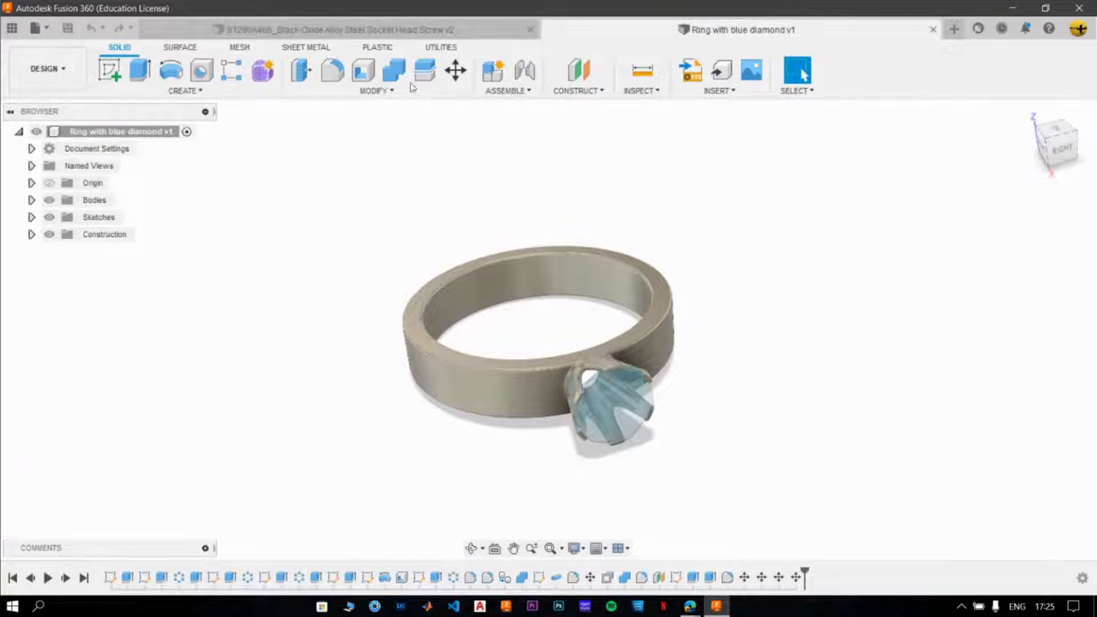
left_click(405, 27)
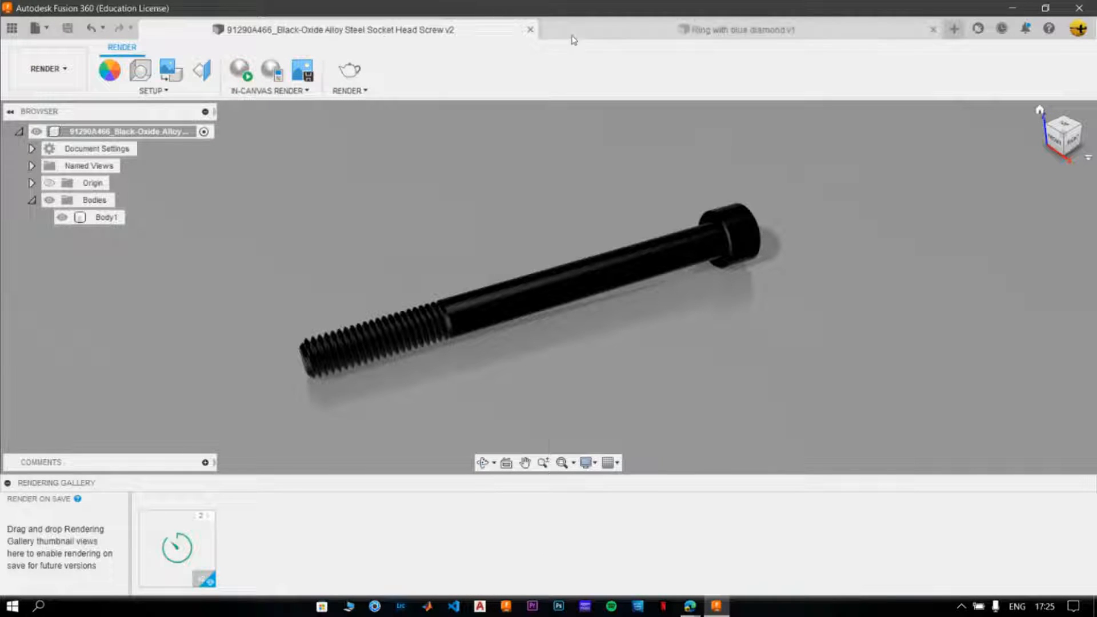
left_click(628, 33)
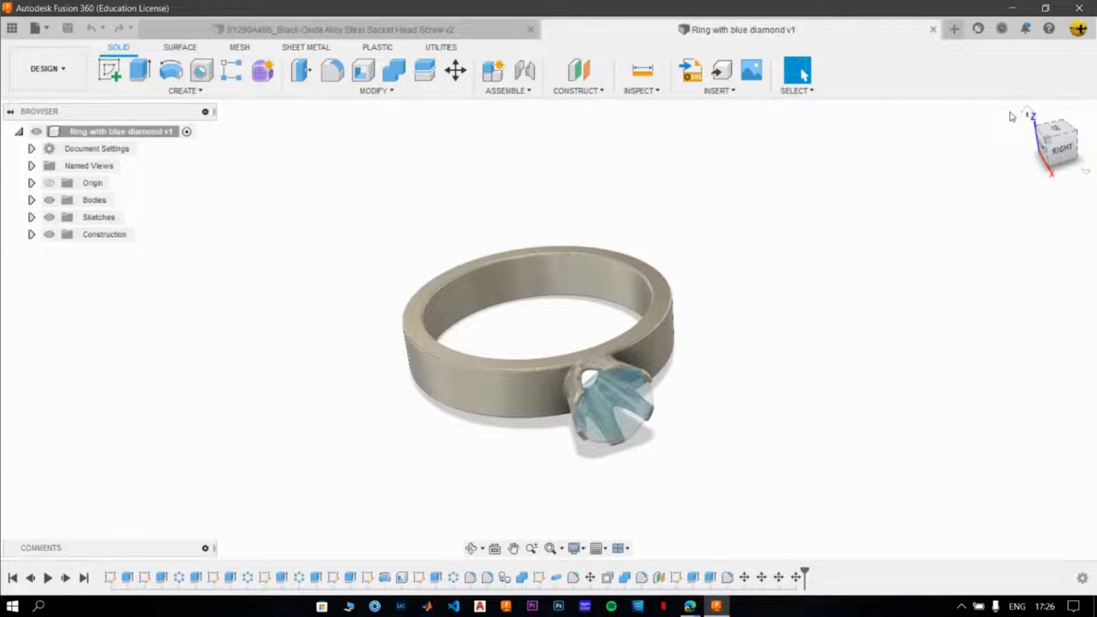
Open the Appearance settings with bodies as the target and select only the diamond body.
left_click(1026, 113)
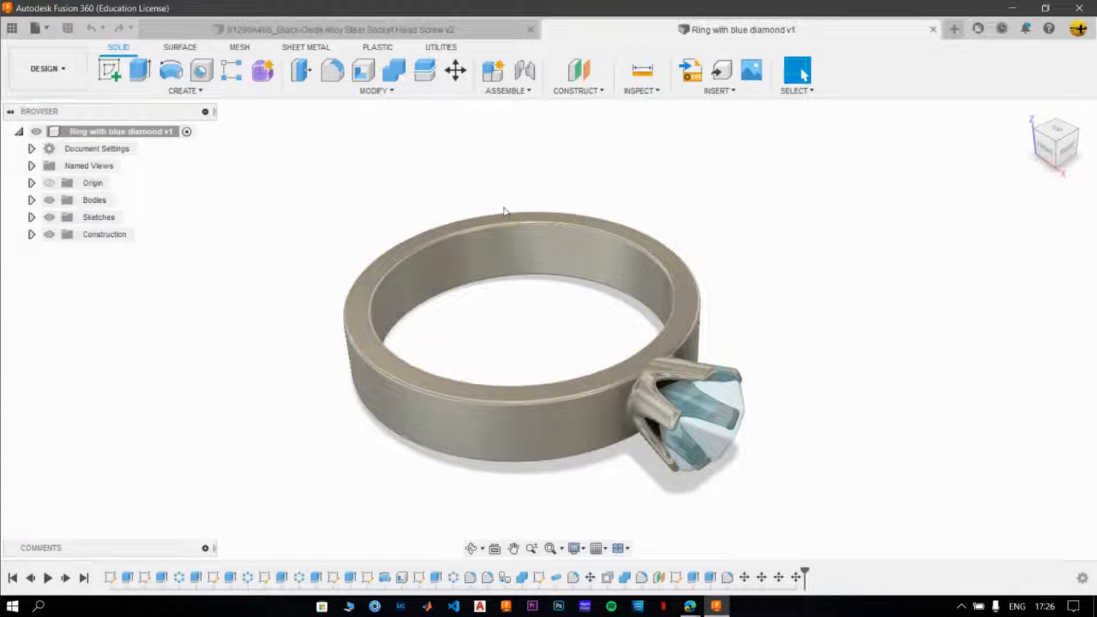
left_click(410, 91)
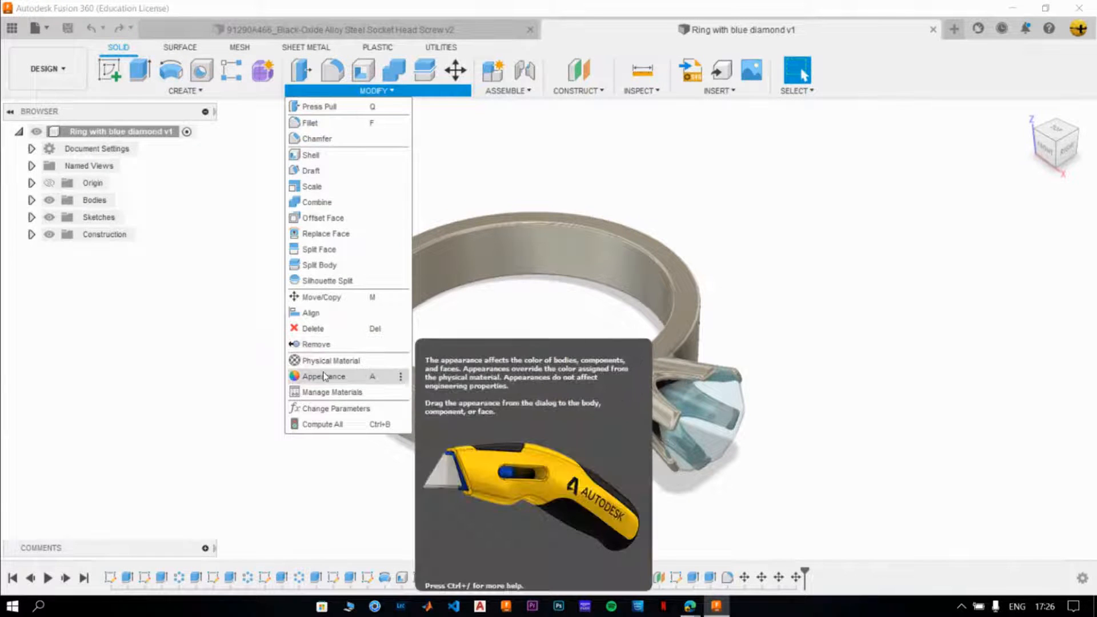
left_click(323, 376)
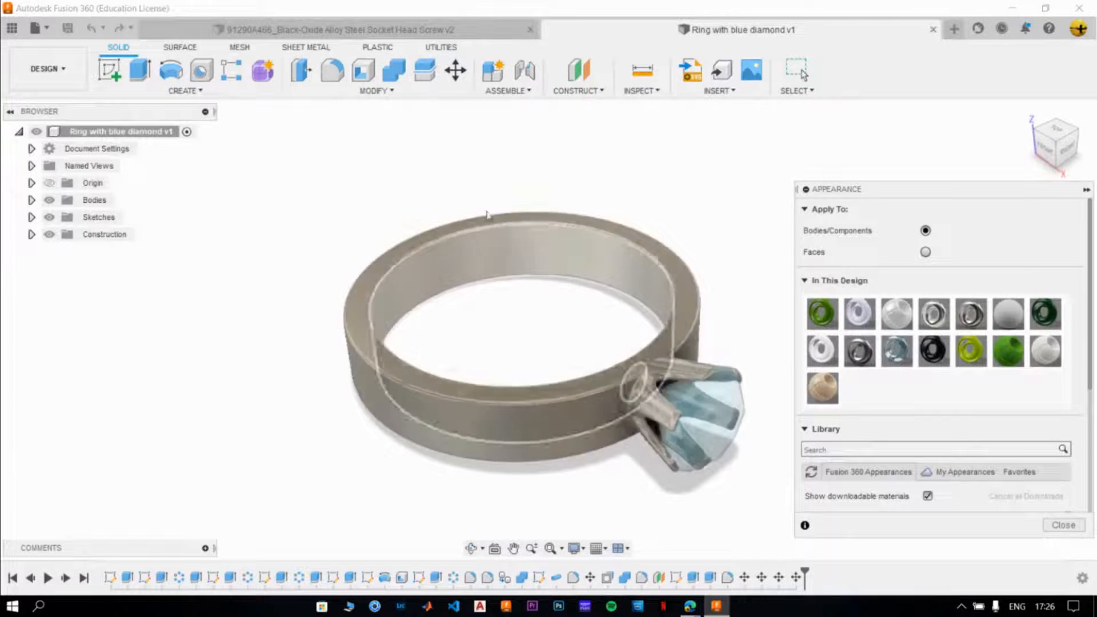
left_click(691, 306)
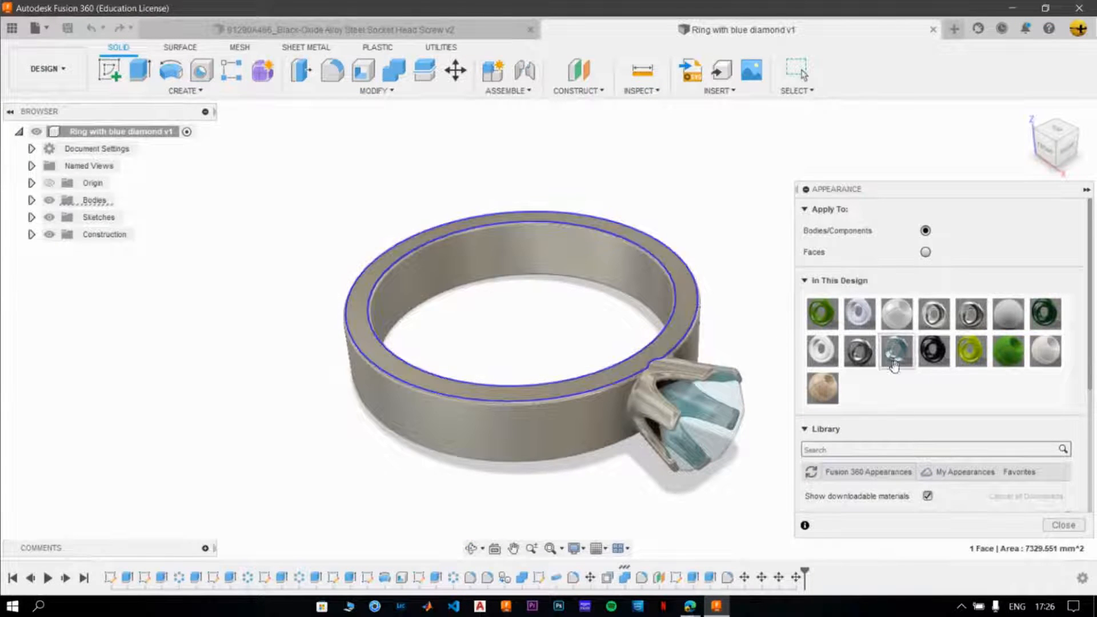
left_click(723, 406, "ctrl")
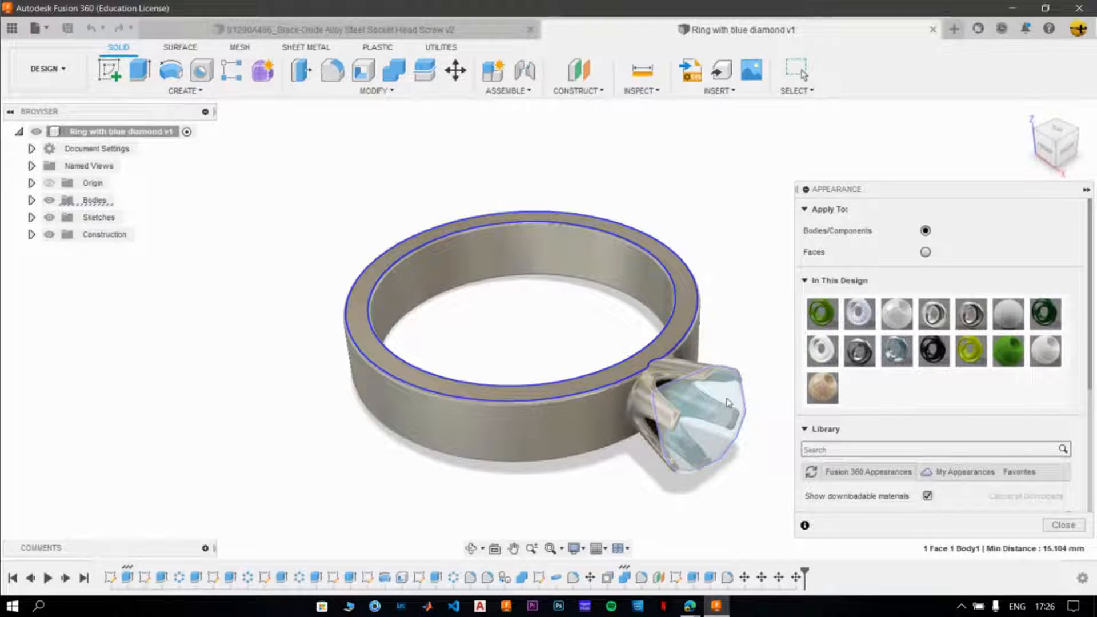
left_click(692, 307, "ctrl")
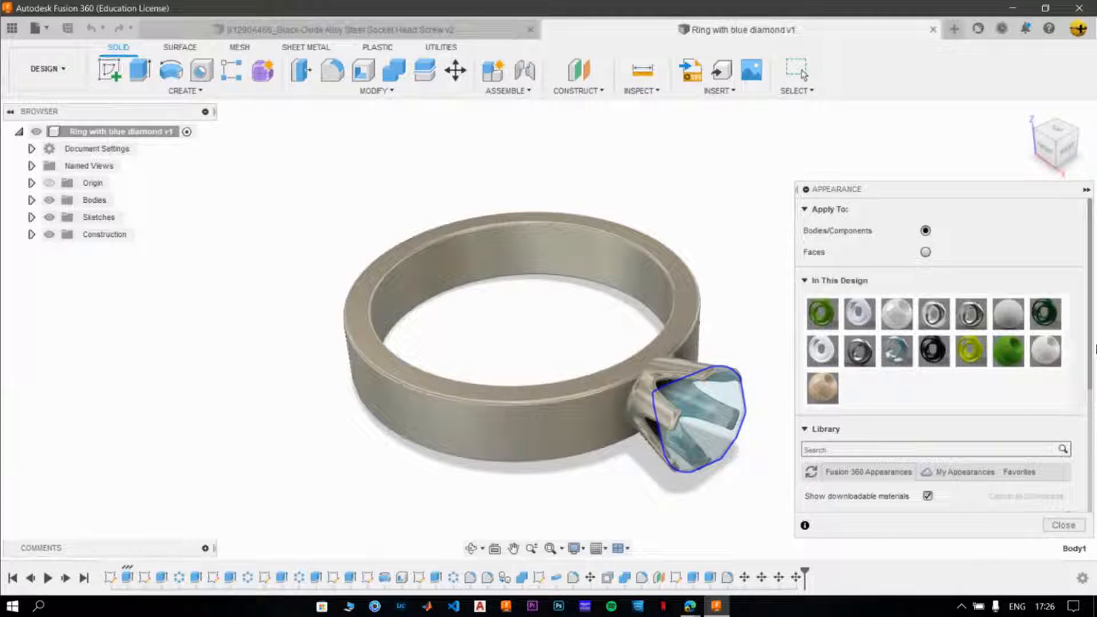
Delete the first green, Opaque(202,209,238) and Statuaretto White Marble appearances from the design.
right_click(831, 311)
left_click(860, 335)
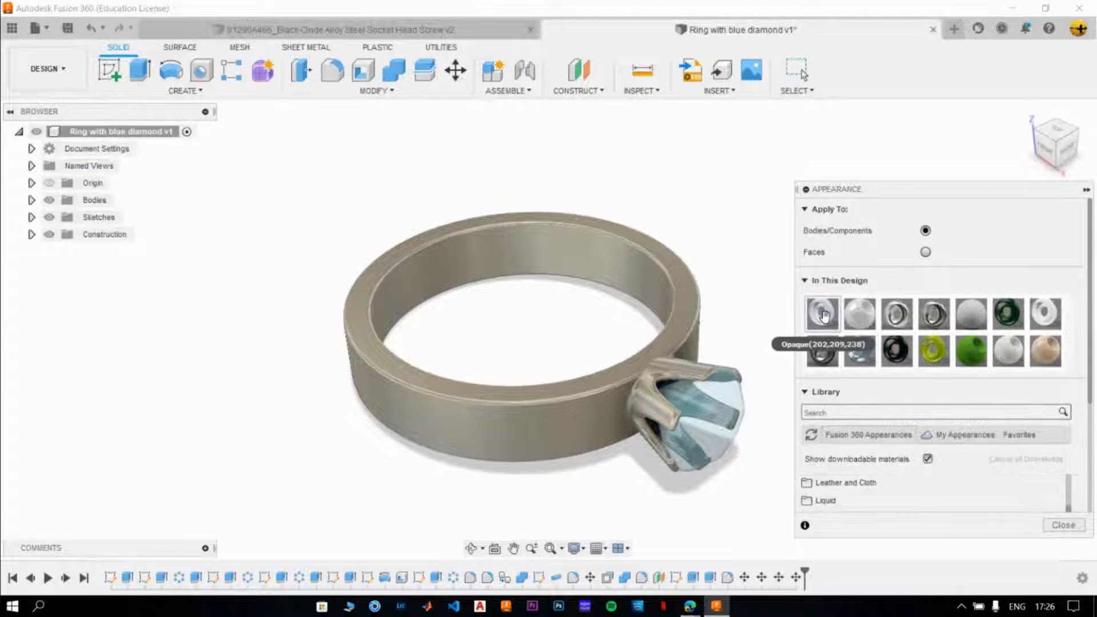
right_click(826, 318)
left_click(856, 359)
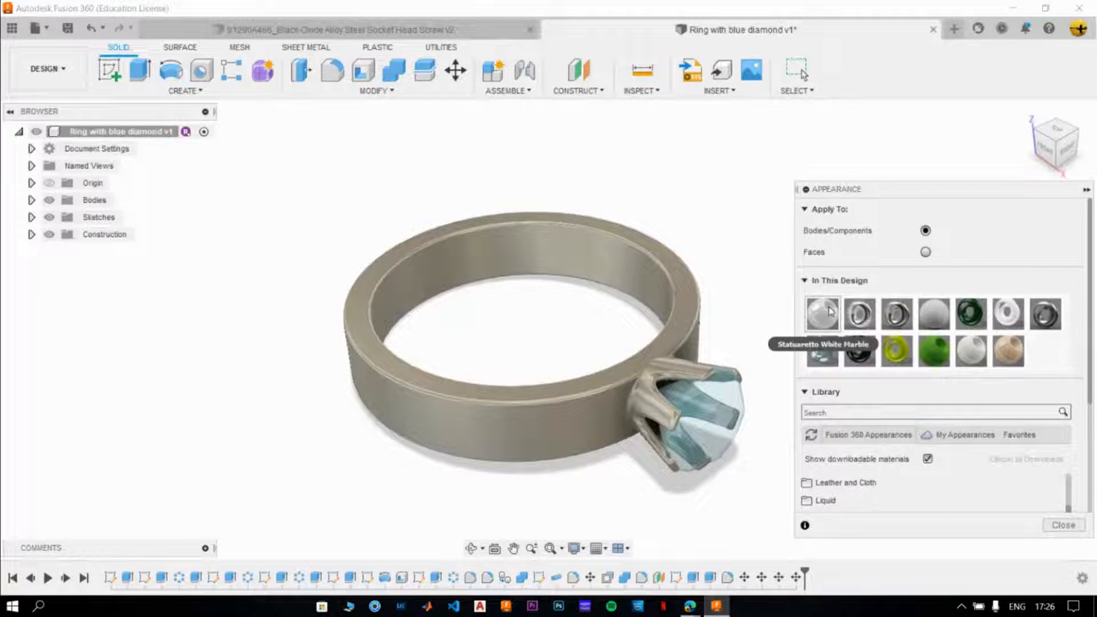
right_click(828, 314)
left_click(863, 351)
Remove the next two metallic appearances, Surface - Matte and the dark green appearance from the design, unassigning them where needed.
right_click(830, 316)
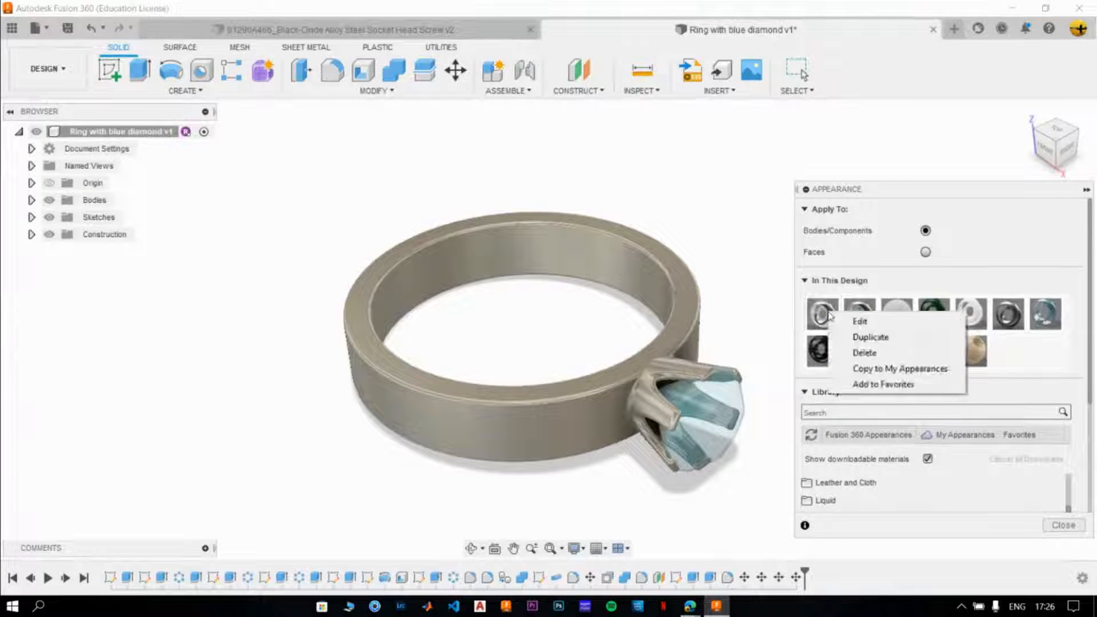
left_click(859, 352)
right_click(823, 316)
left_click(883, 374)
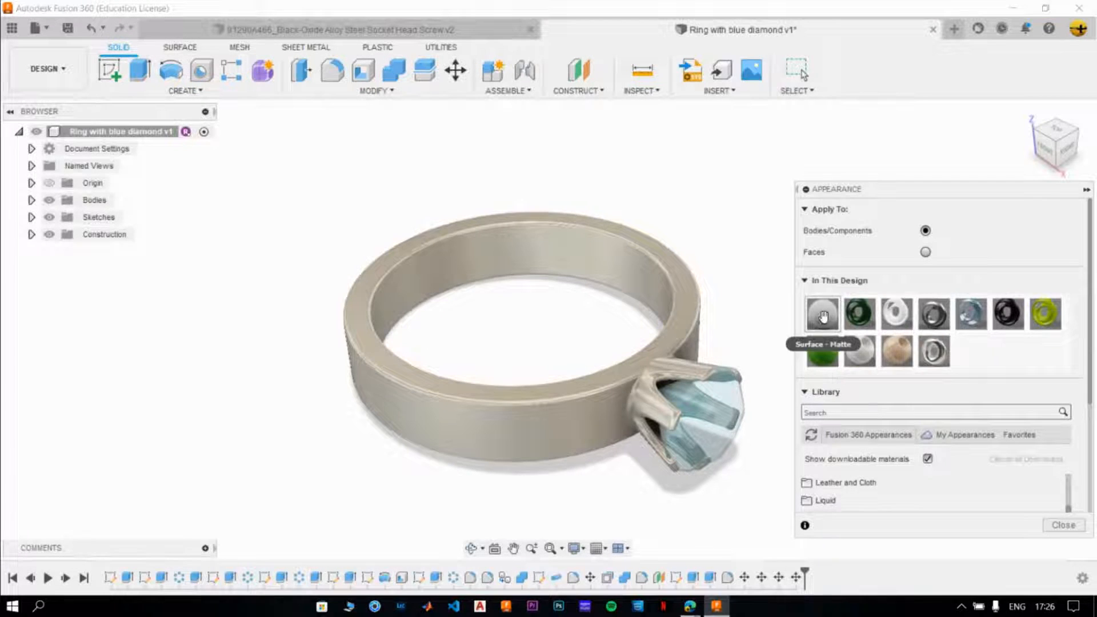
right_click(822, 315)
left_click(857, 350)
right_click(823, 317)
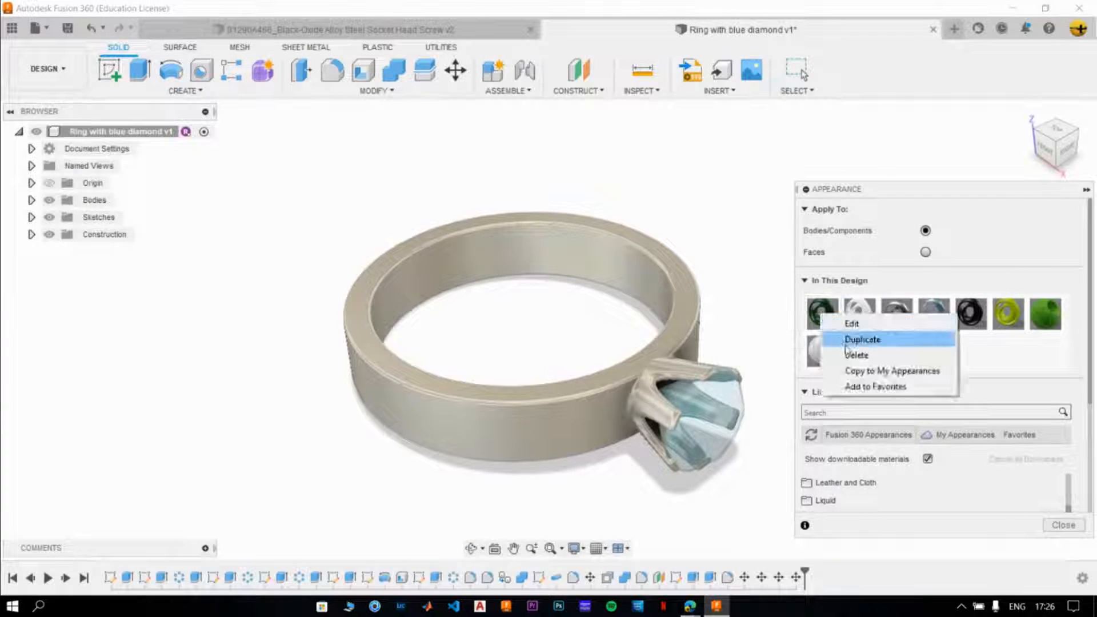
left_click(857, 352)
Unassign and delete the white ring-shaped, light blue diamond and black appearances, and try the same on the dark metallic one.
right_click(831, 316)
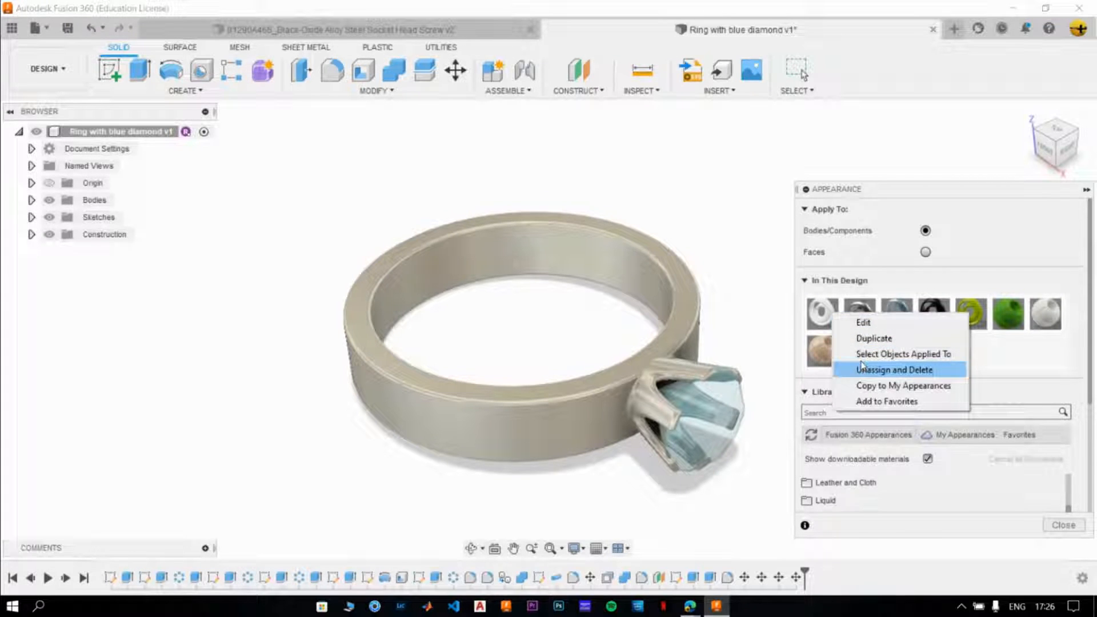
left_click(882, 370)
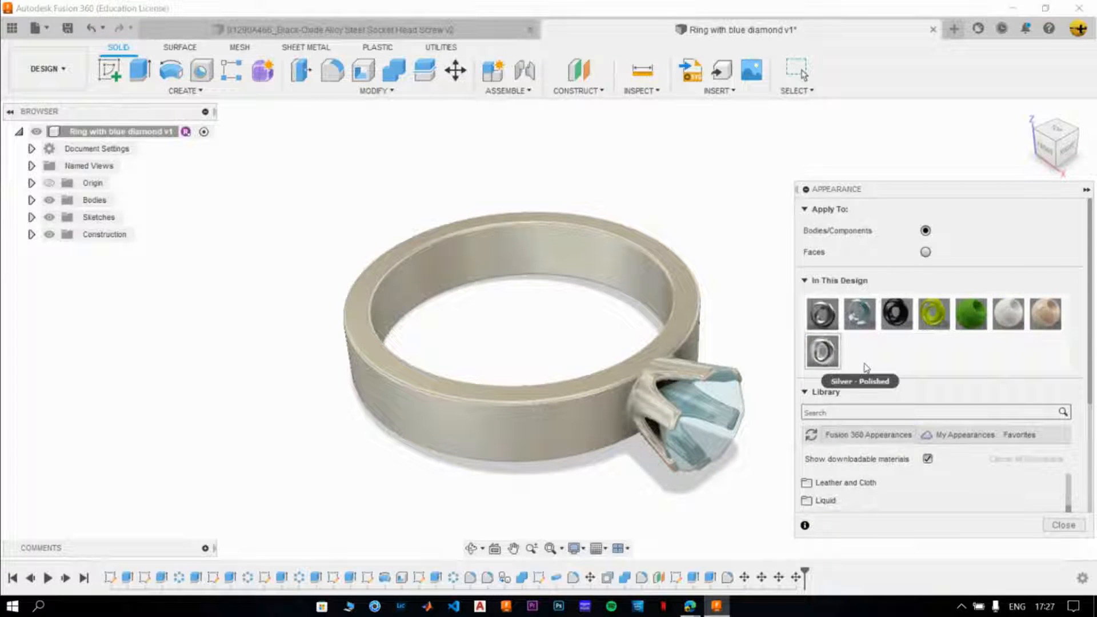
right_click(829, 316)
left_click(865, 373)
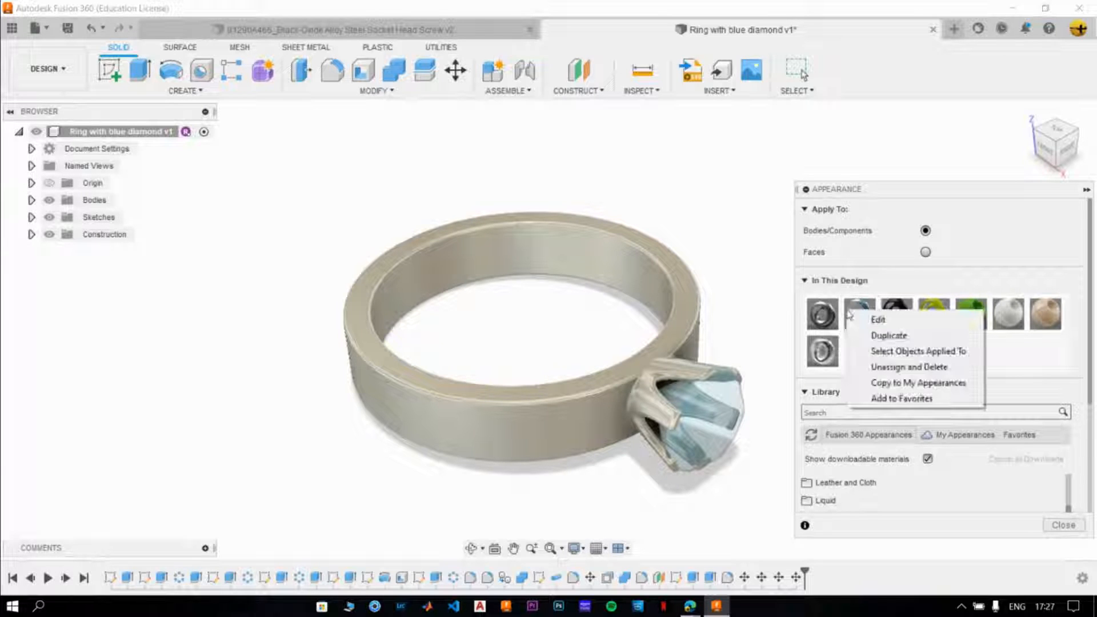
left_click(908, 367)
right_click(866, 315)
left_click(906, 369)
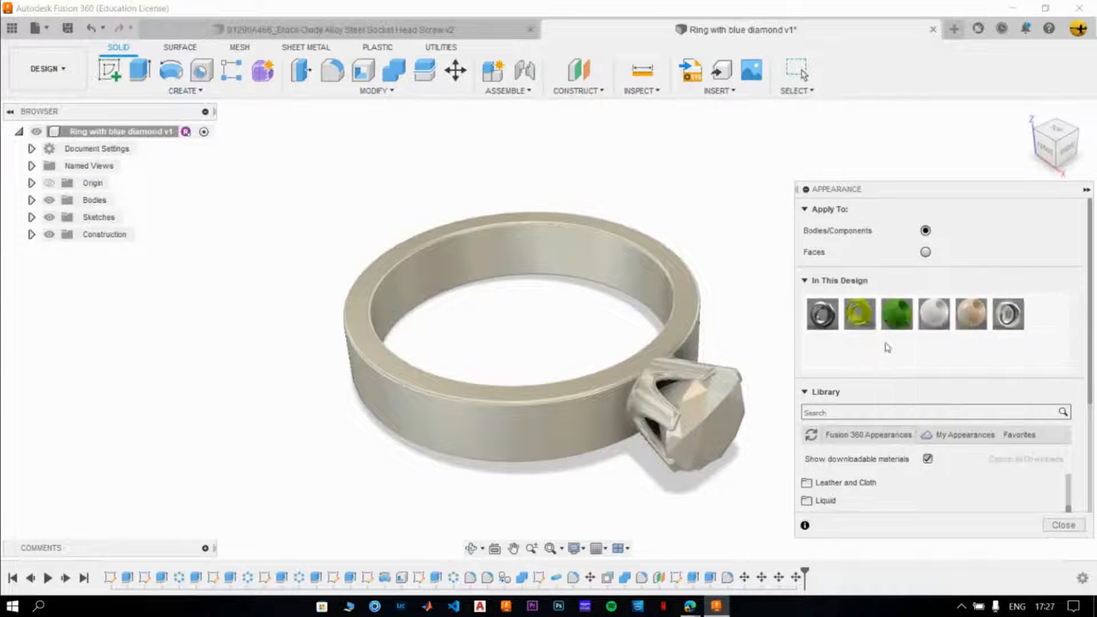
Delete the yellow, Leaf, white and beige appearances from the design.
right_click(875, 318)
left_click(898, 358)
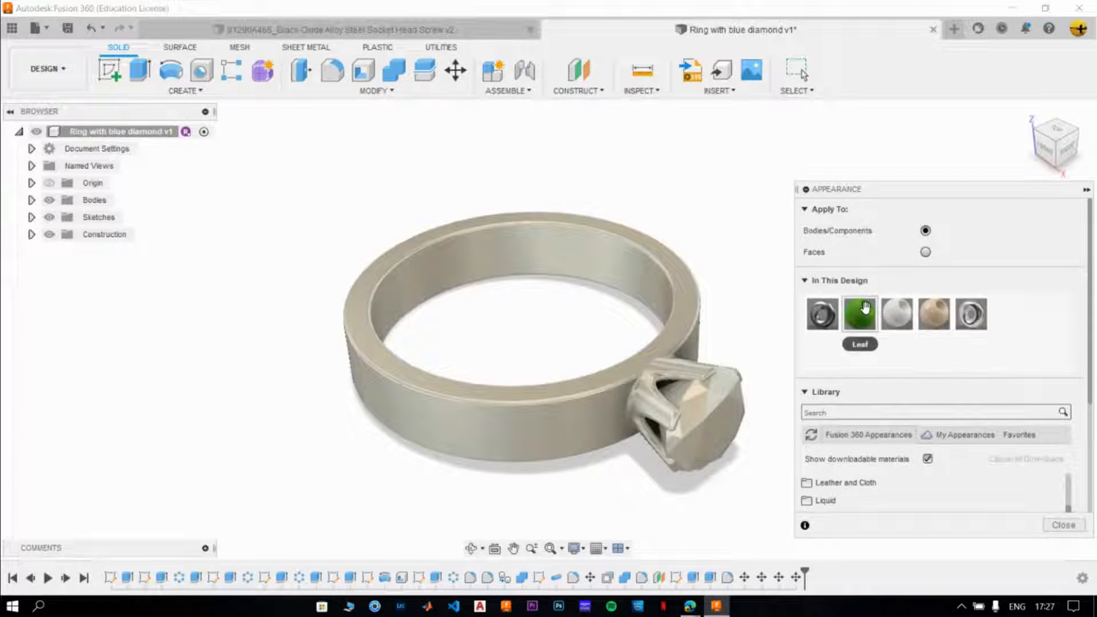
right_click(866, 312)
left_click(906, 348)
right_click(872, 307)
left_click(906, 345)
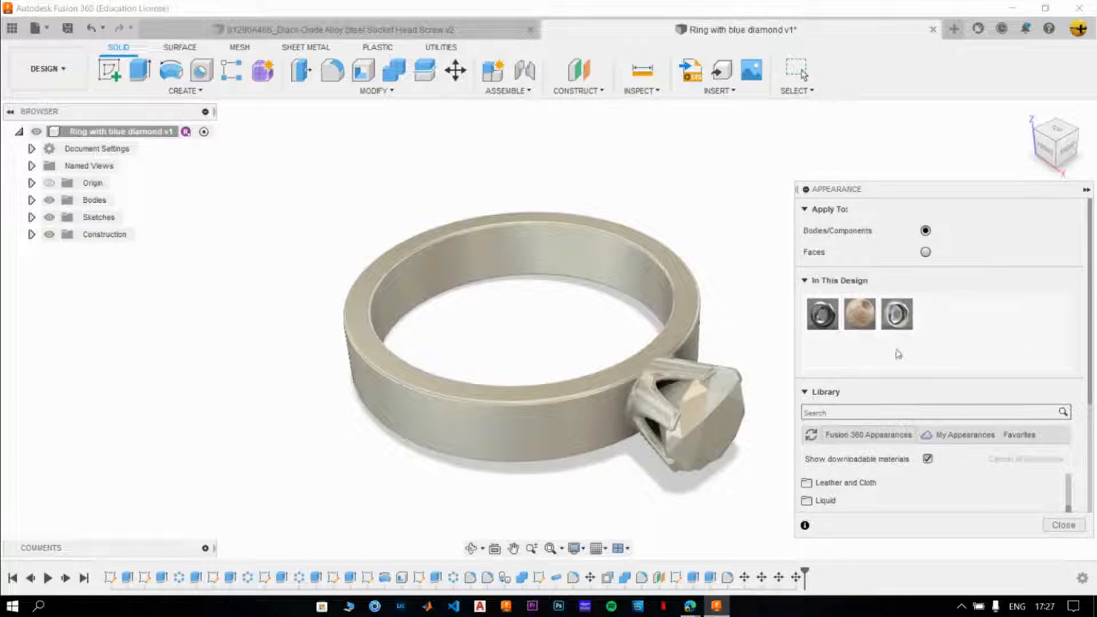
right_click(860, 311)
left_click(891, 348)
Try to unassign and delete the Silver - Polished appearance from the design.
right_click(862, 331)
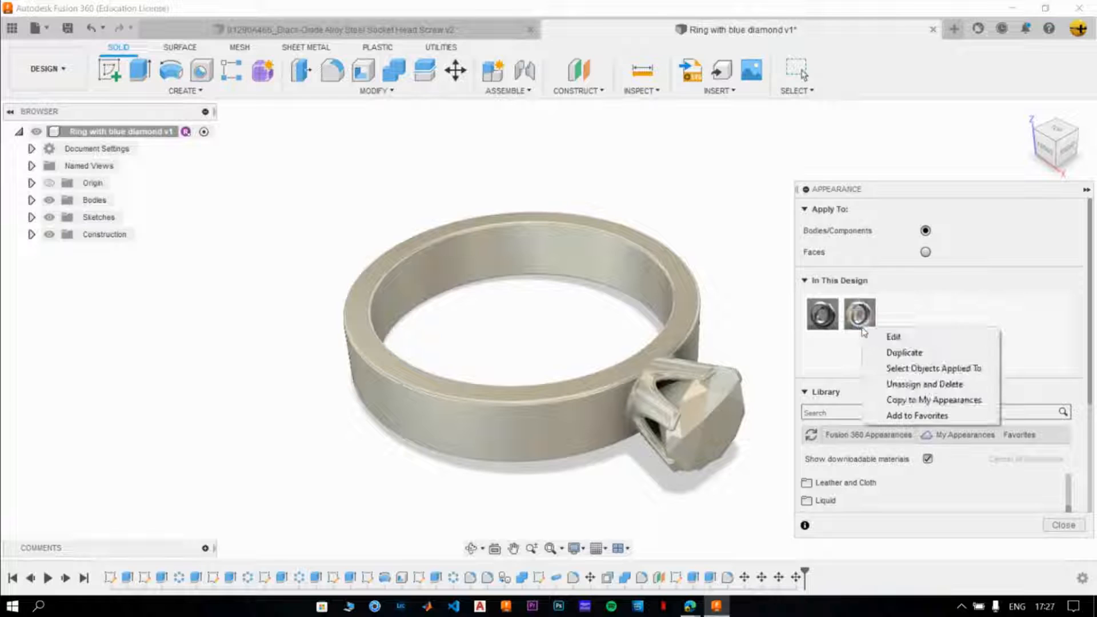
left_click(904, 387)
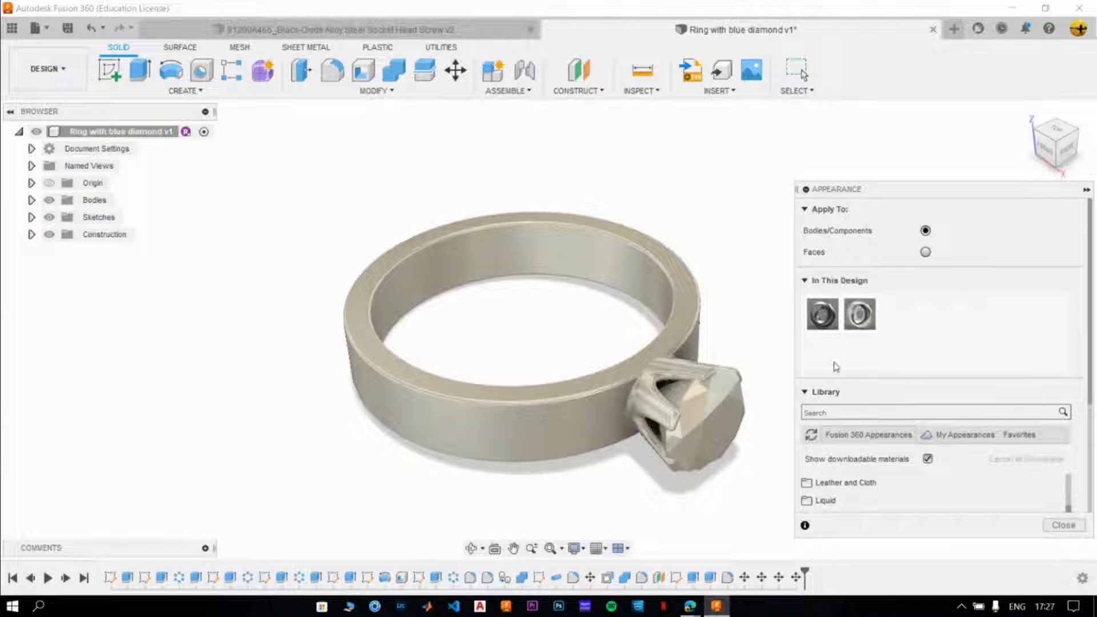
right_click(861, 315)
left_click(893, 375)
Apply the Silver - Polished appearance to the ring band.
scroll(730, 404, "down", 1)
scroll(662, 478, "down", 1)
middle_click_drag(662, 479, 650, 464, "shift")
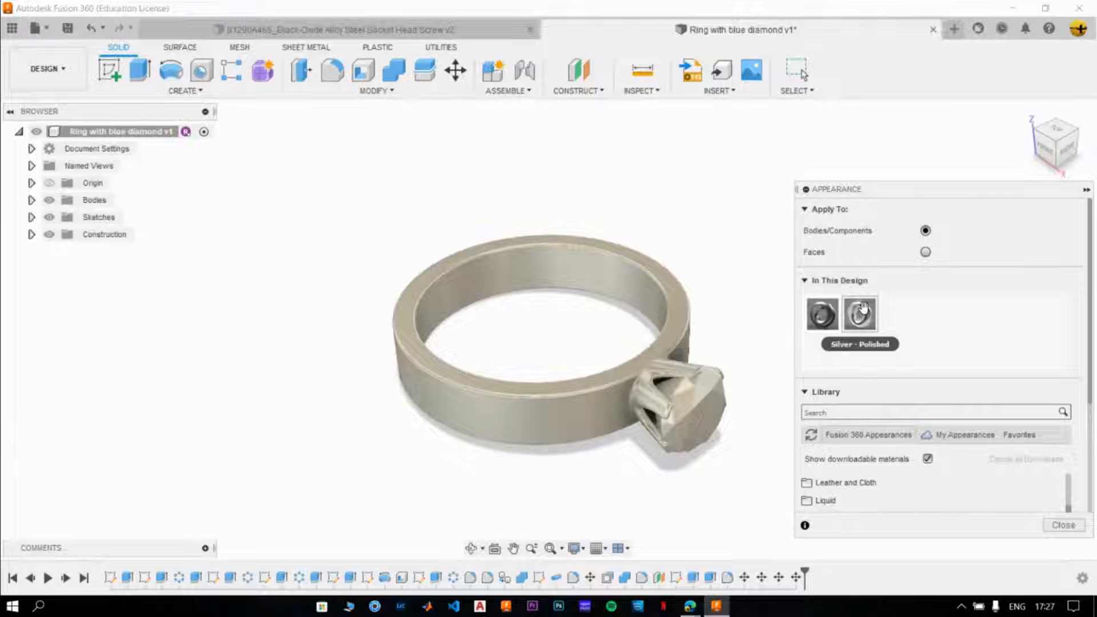
left_click_drag(863, 309, 646, 282)
Search the appearance library for "gold" and apply the Gold - Polished appearance to the ring band.
left_click(911, 411)
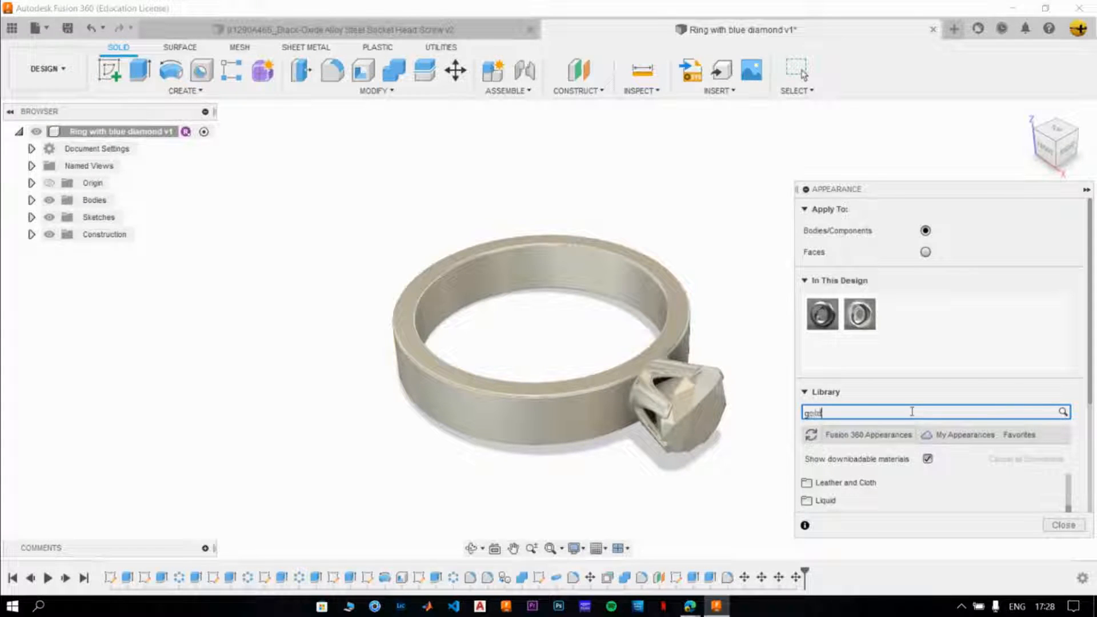
type("gold")
key("Return")
scroll(1067, 396, "down", 3)
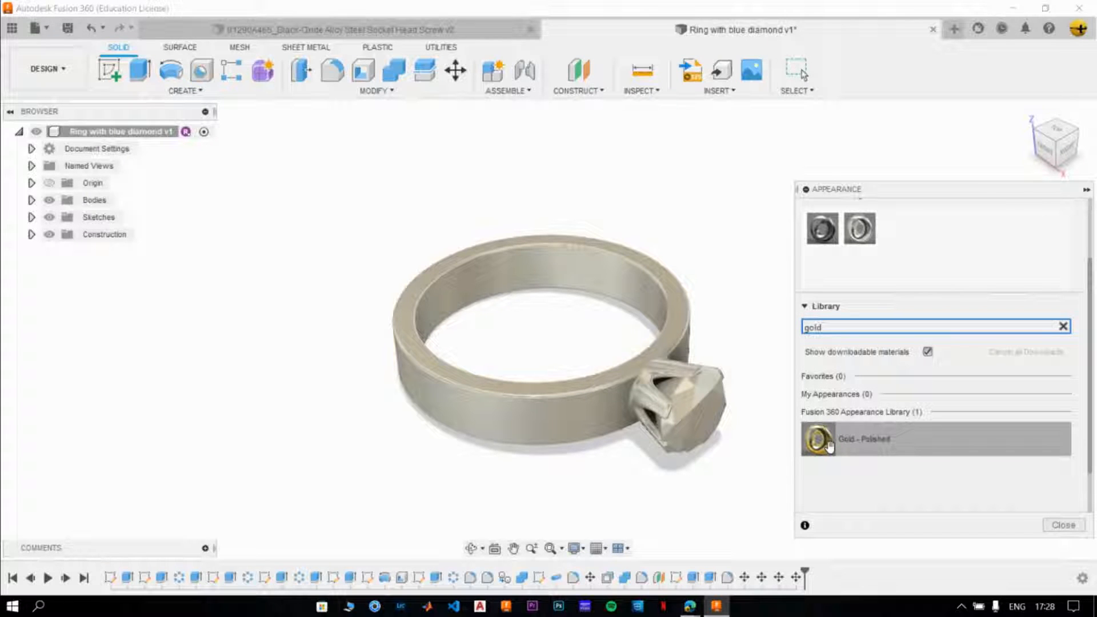
left_click_drag(829, 446, 675, 303)
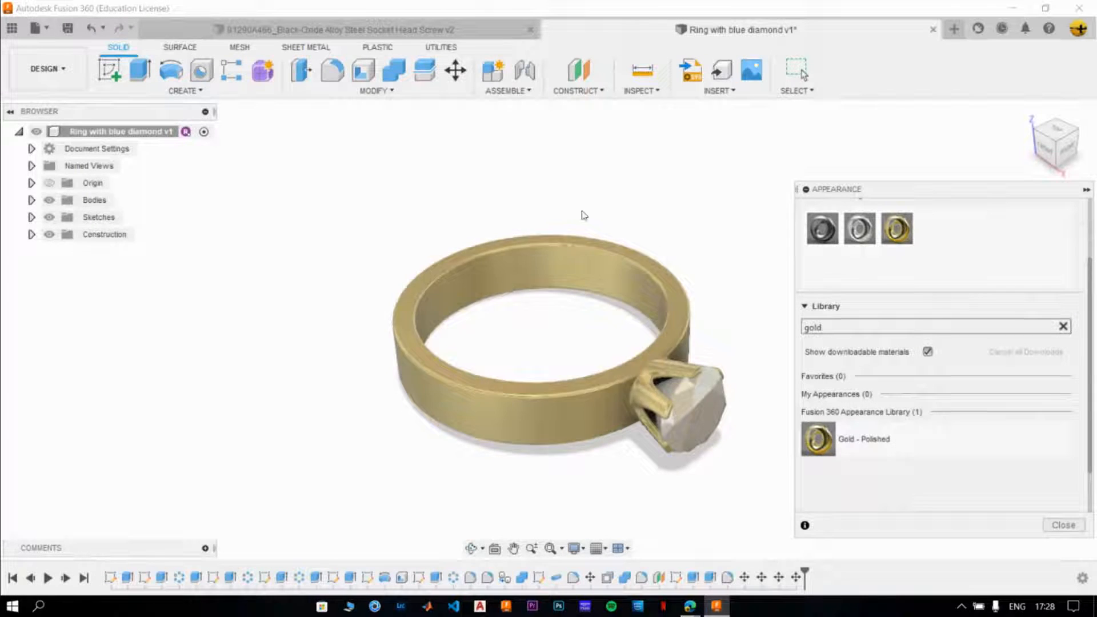
Replace the appearance library search term with "gemsto" to find gemstone appearances for the ring's stone.
scroll(908, 342, "up", 2)
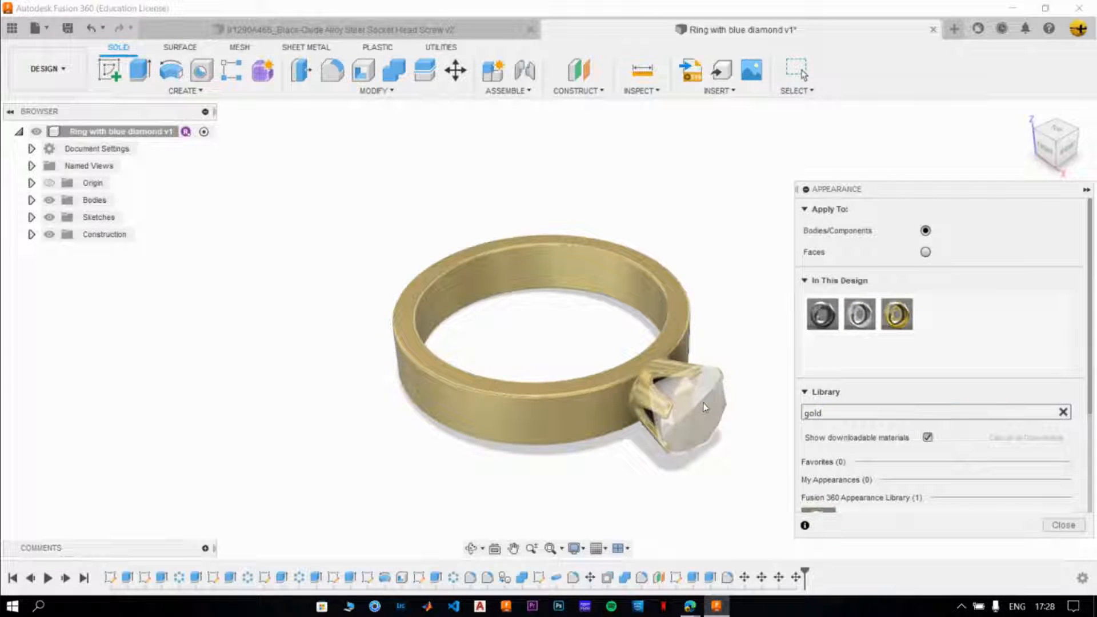
scroll(706, 418, "up", 4)
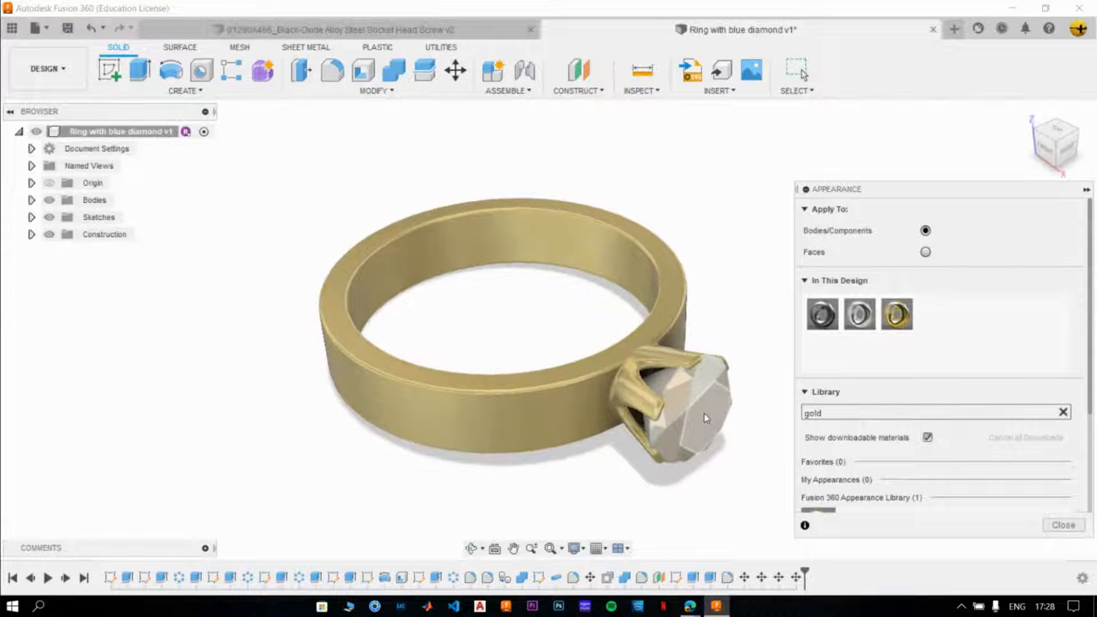
scroll(728, 448, "down", 6)
middle_click_drag(684, 429, 639, 413, "shift")
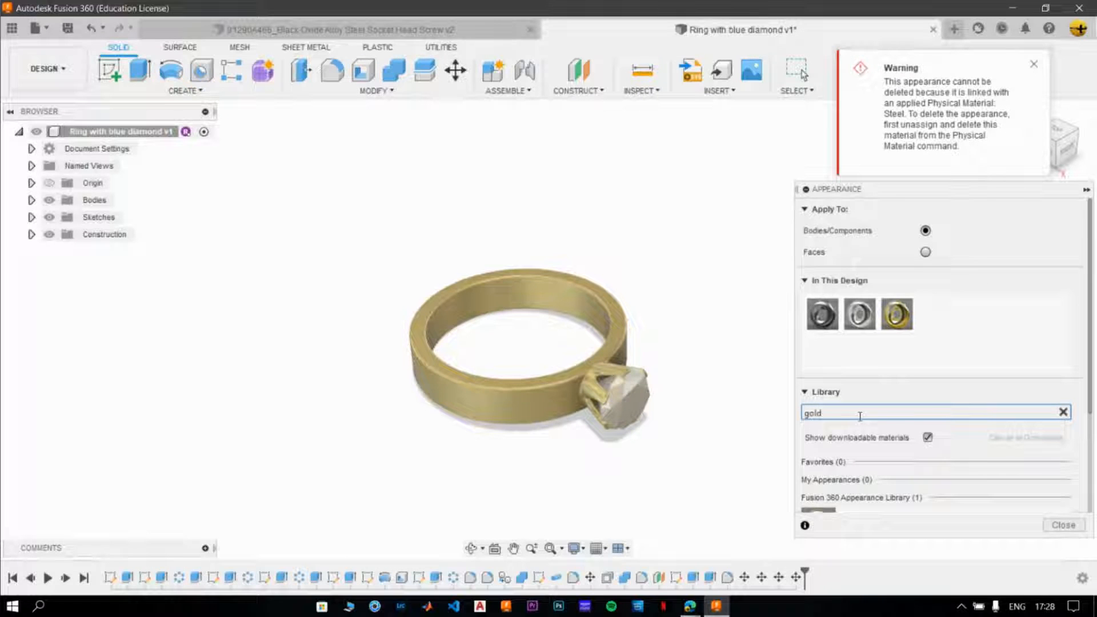
left_click(818, 412)
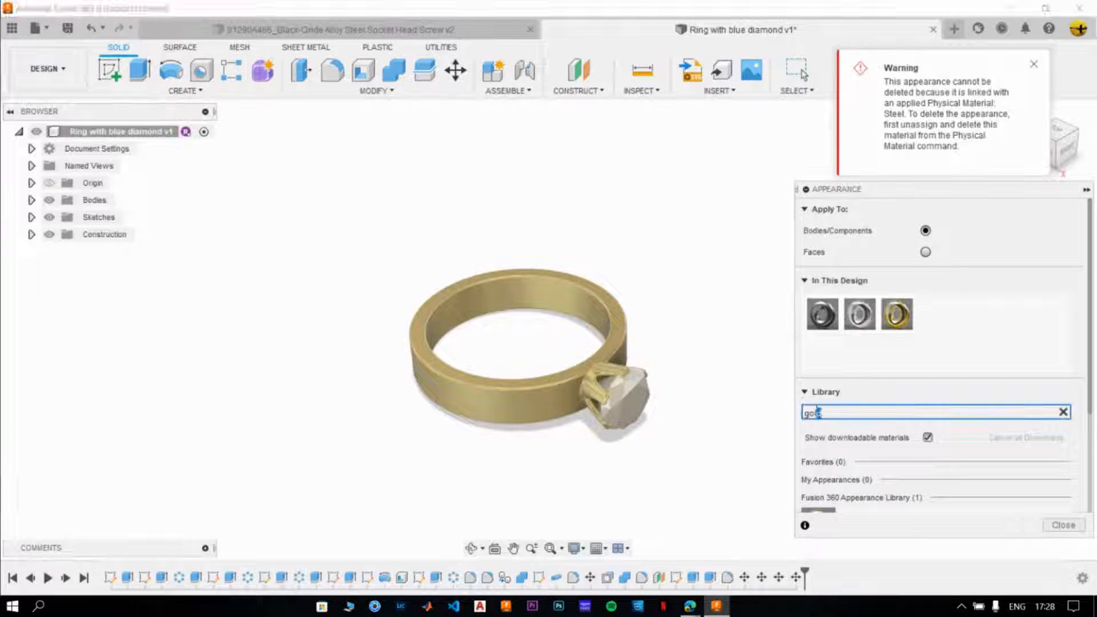
left_click_drag(818, 412, 769, 411)
key("BackSpace")
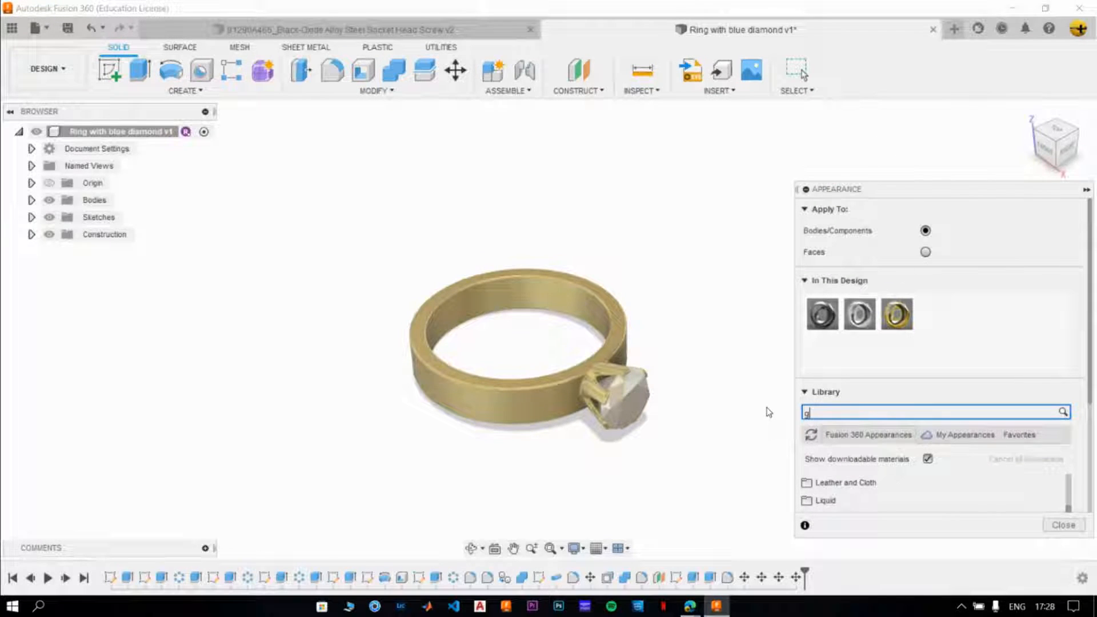
type("gemsto")
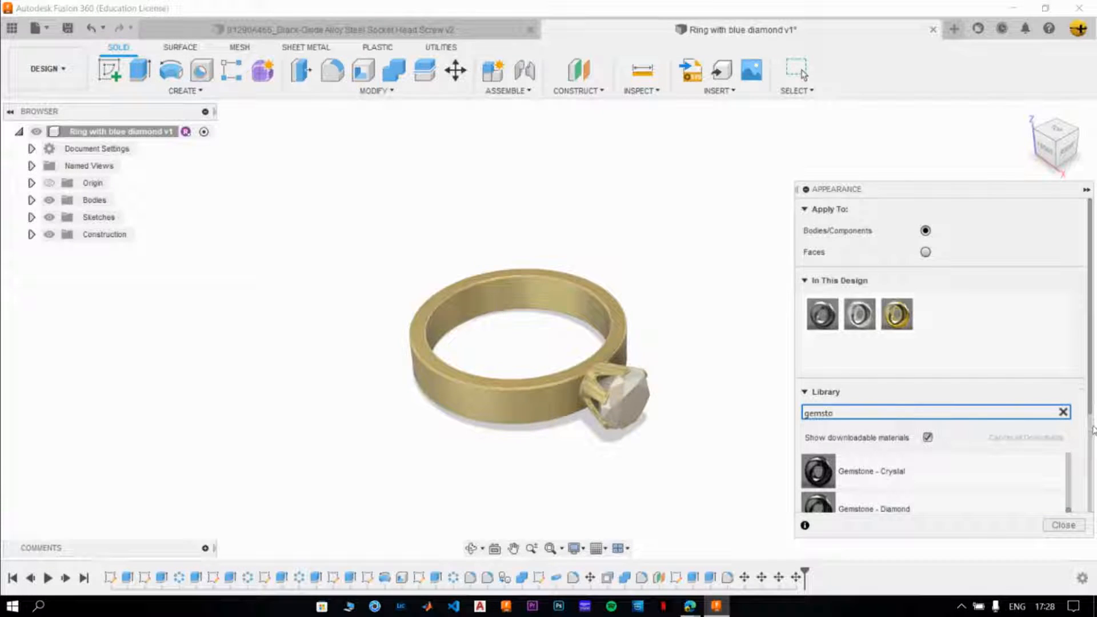
Apply the Gemstone - Sapphire appearance to the ring's stone and finish editing appearances.
left_click_drag(1089, 431, 1092, 545)
scroll(1075, 451, "down", 3)
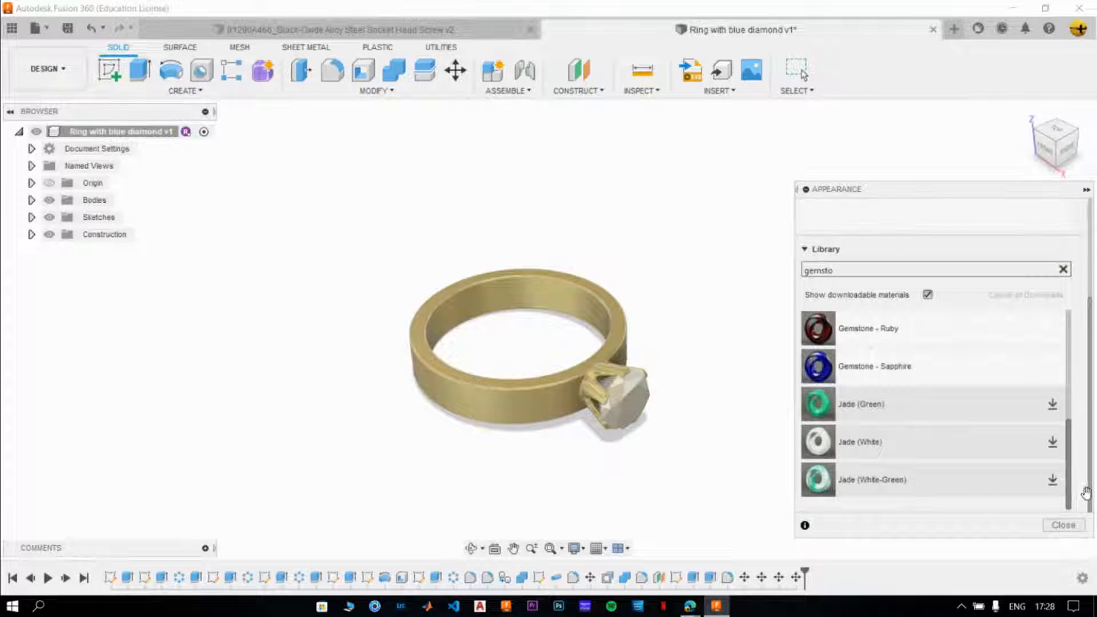
scroll(1089, 483, "up", 1)
scroll(1090, 469, "up", 1)
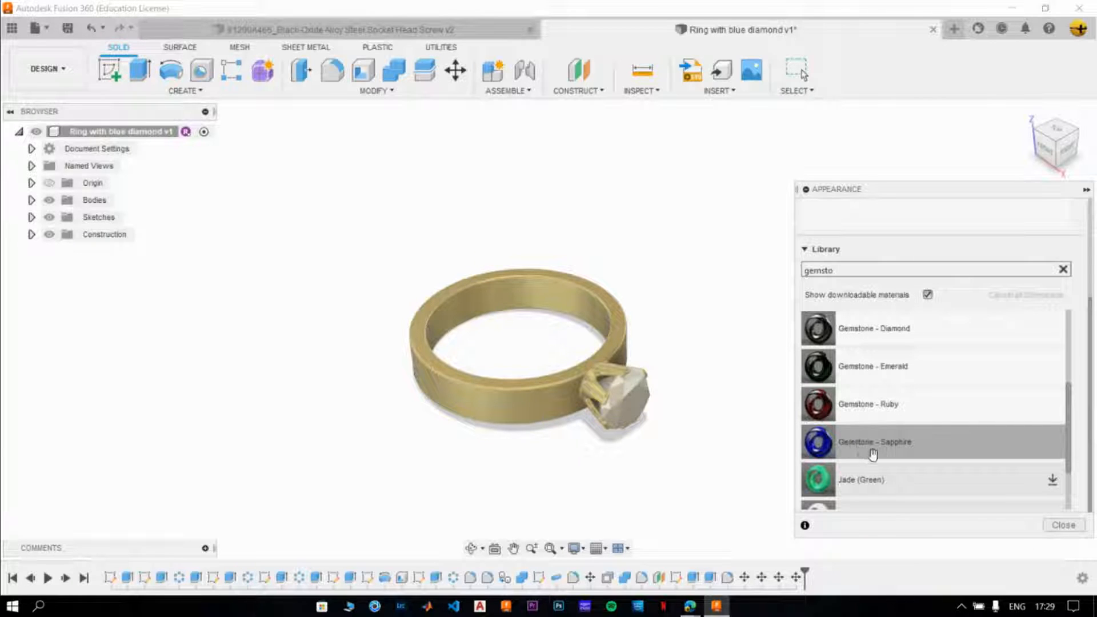
left_click_drag(869, 454, 622, 406)
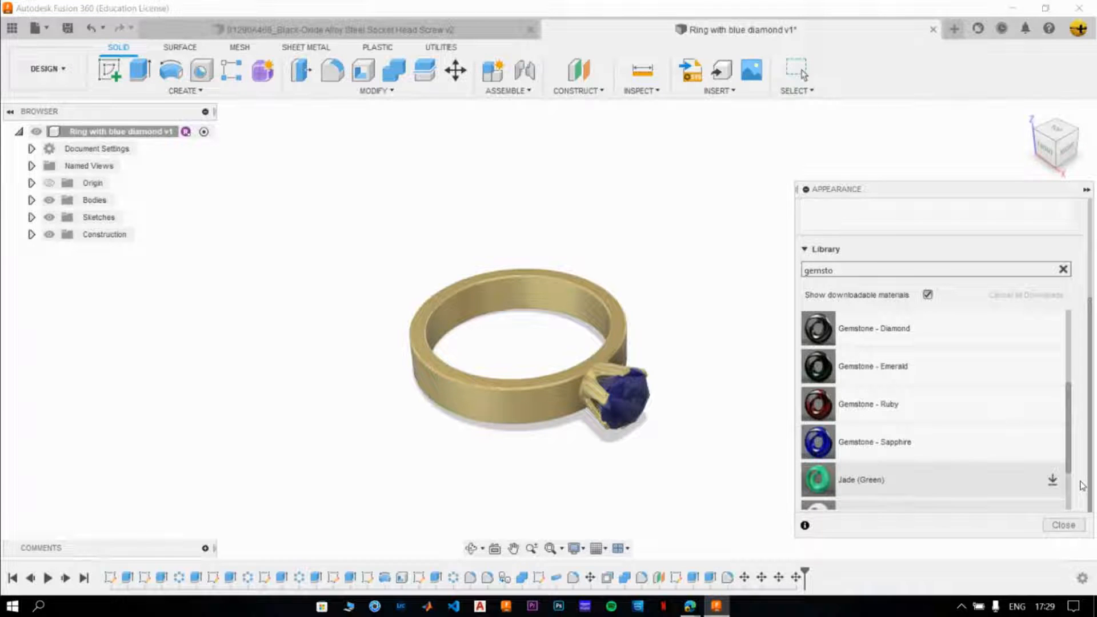
left_click(1064, 524)
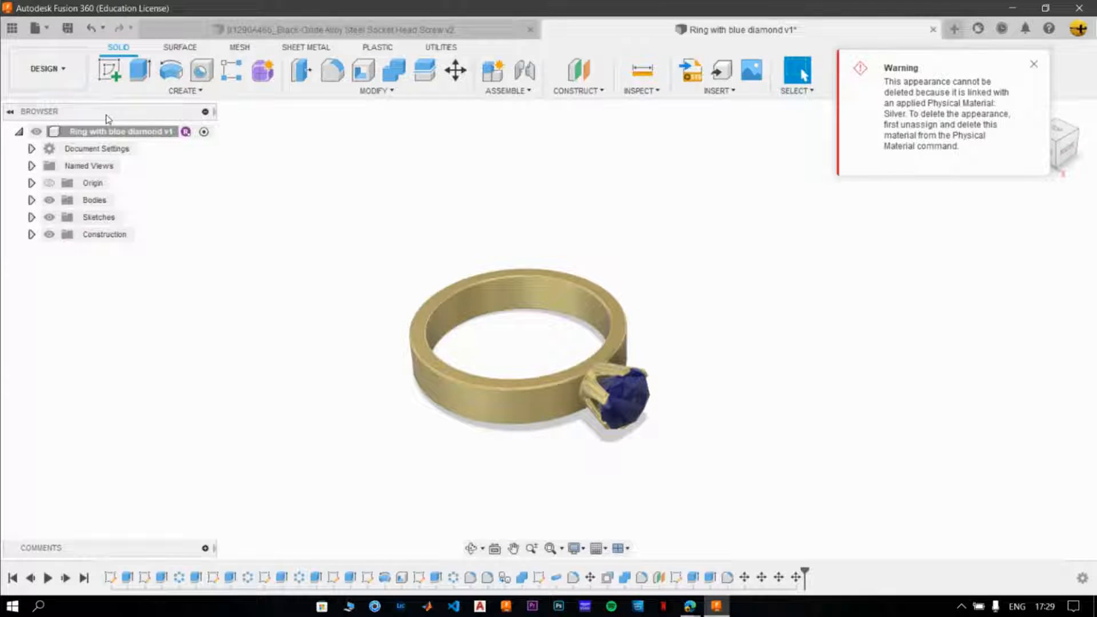
Save the ring design as a new version with the default version description.
left_click(67, 28)
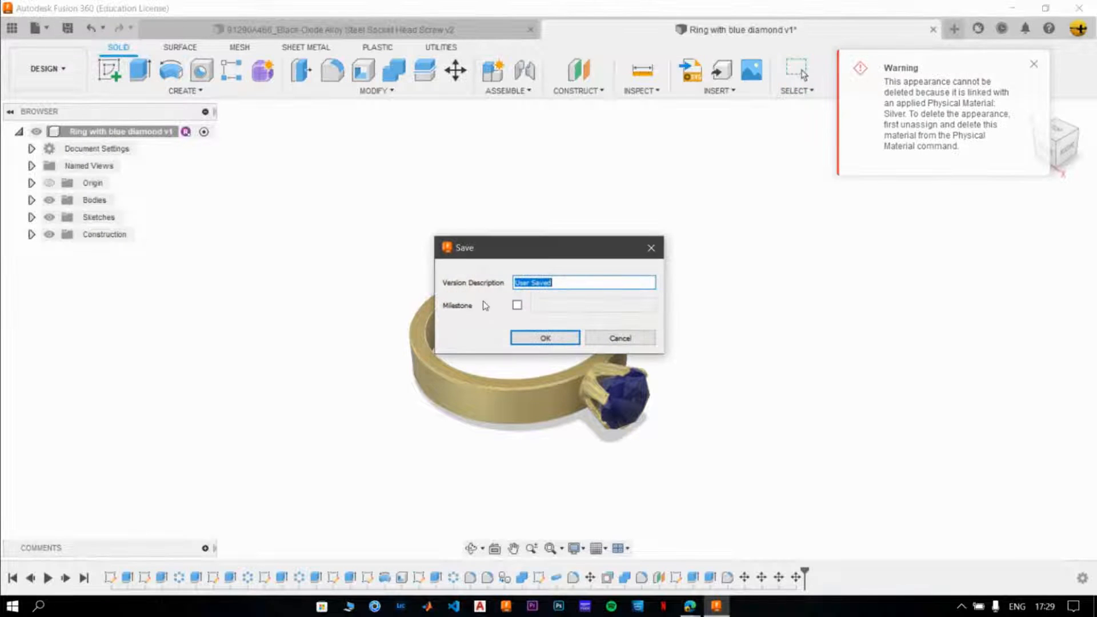
left_click(559, 340)
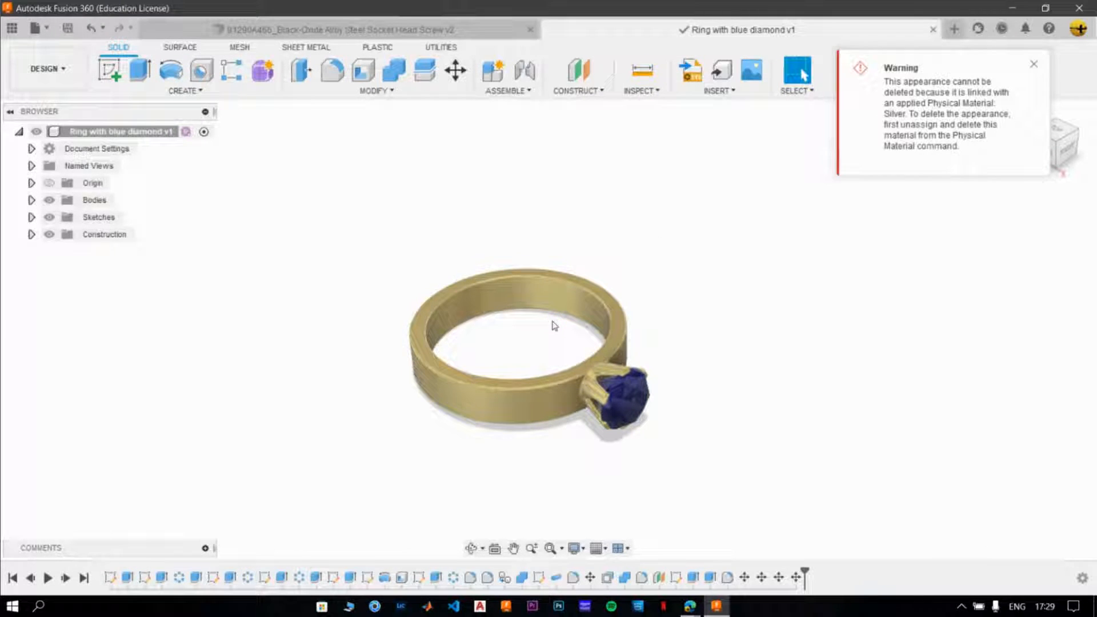
Switch to the Render workspace, collapsing the rendering gallery and dismissing the appearance warning.
left_click(80, 82)
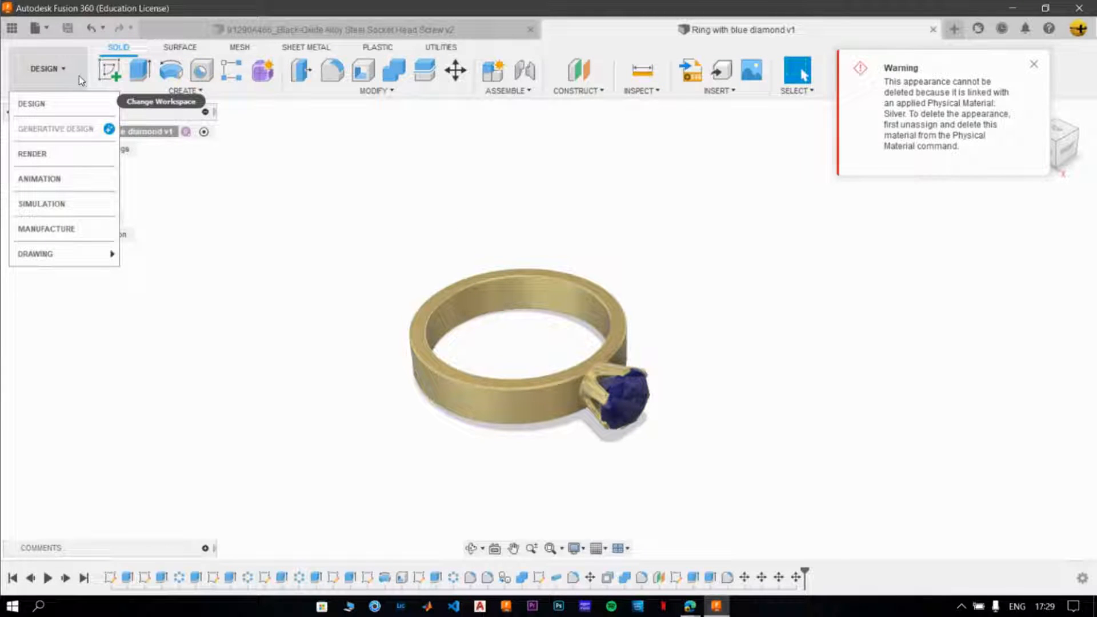
left_click(34, 154)
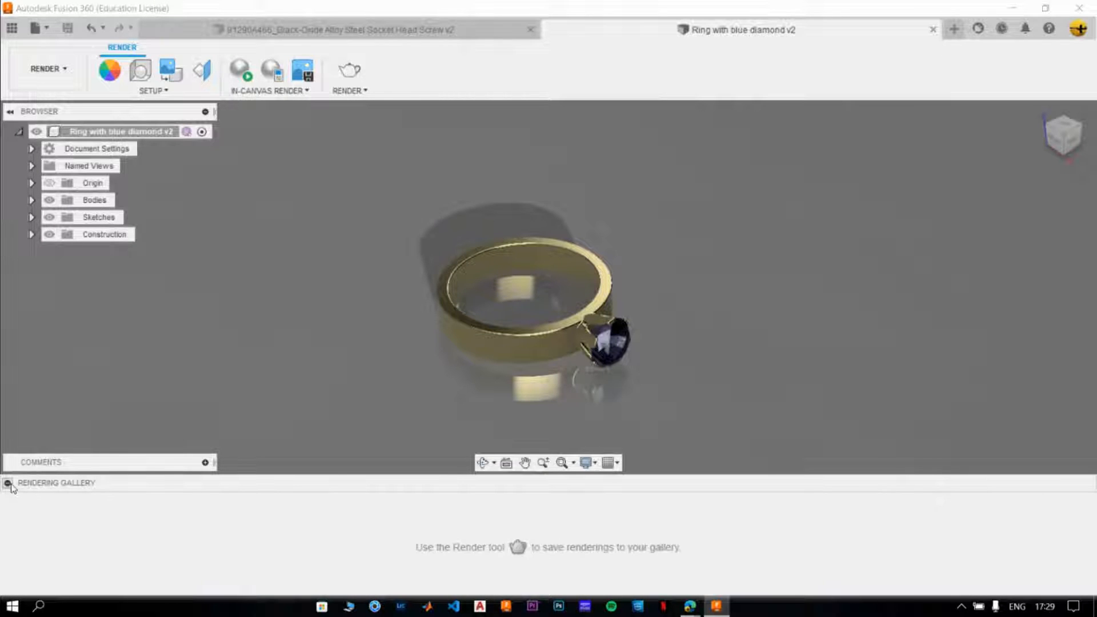
left_click(8, 483)
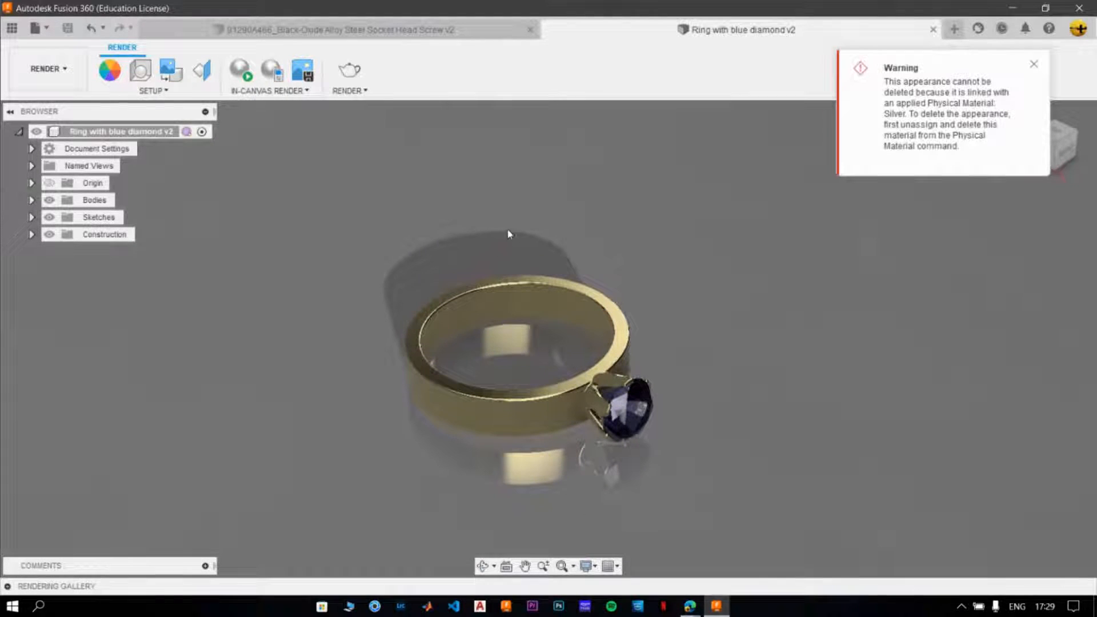
left_click(1032, 65)
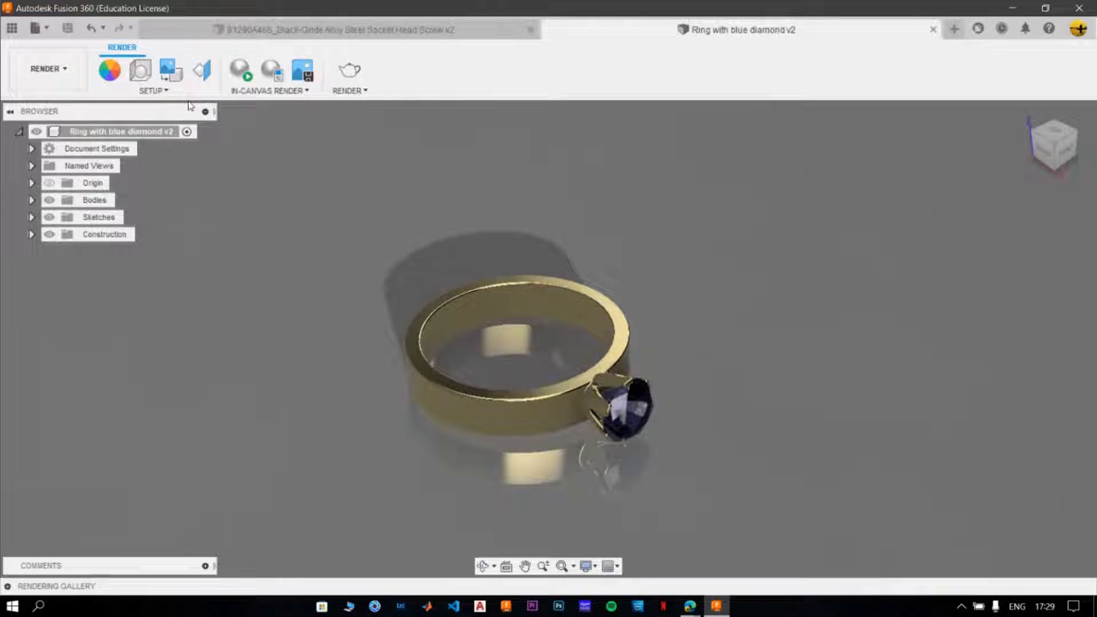
Set the background in the scene settings to Solid Color.
left_click(140, 76)
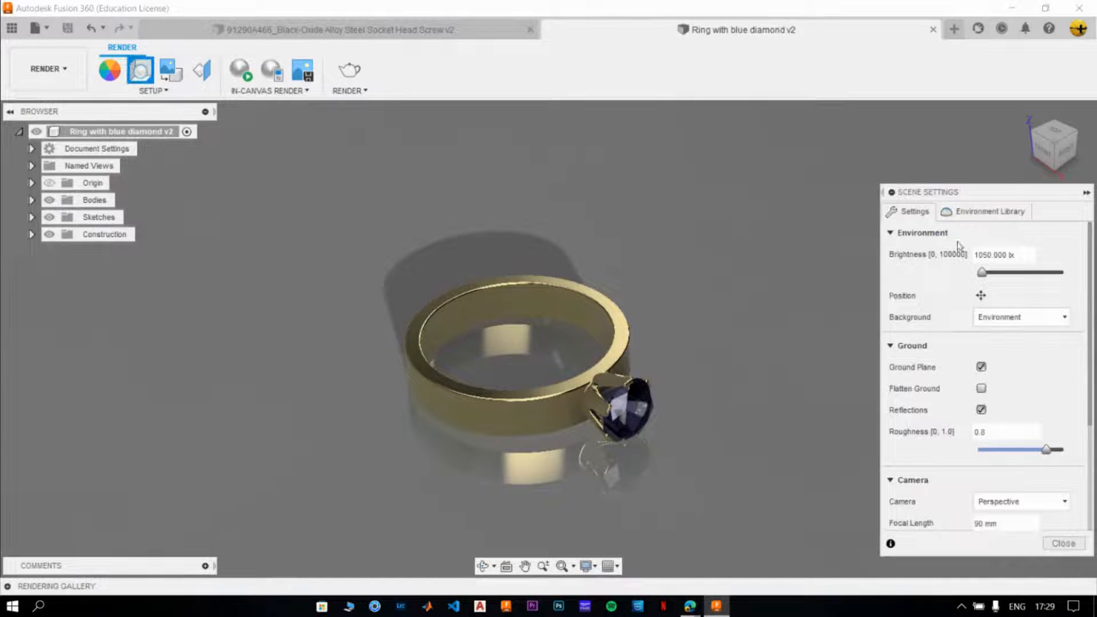
left_click(1012, 322)
left_click(1021, 353)
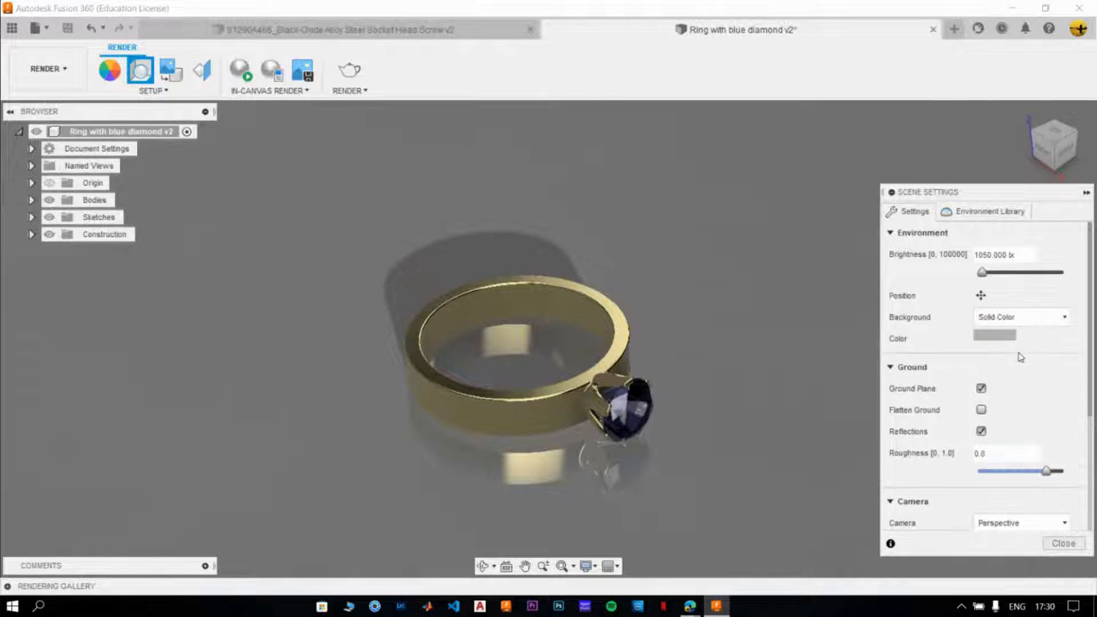
left_click(1017, 318)
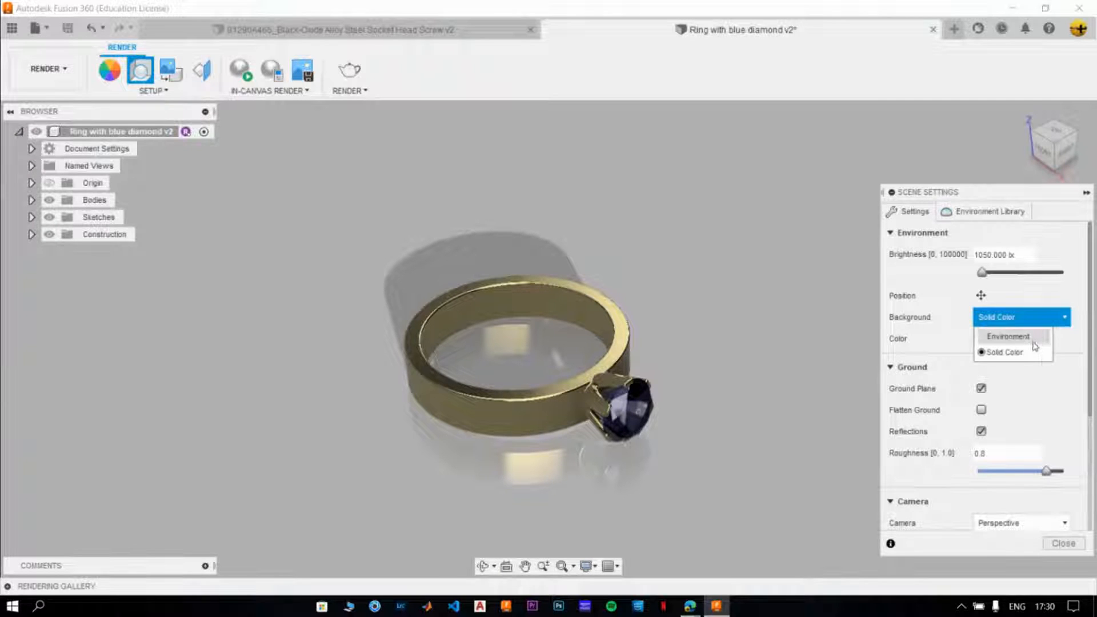
left_click(1008, 353)
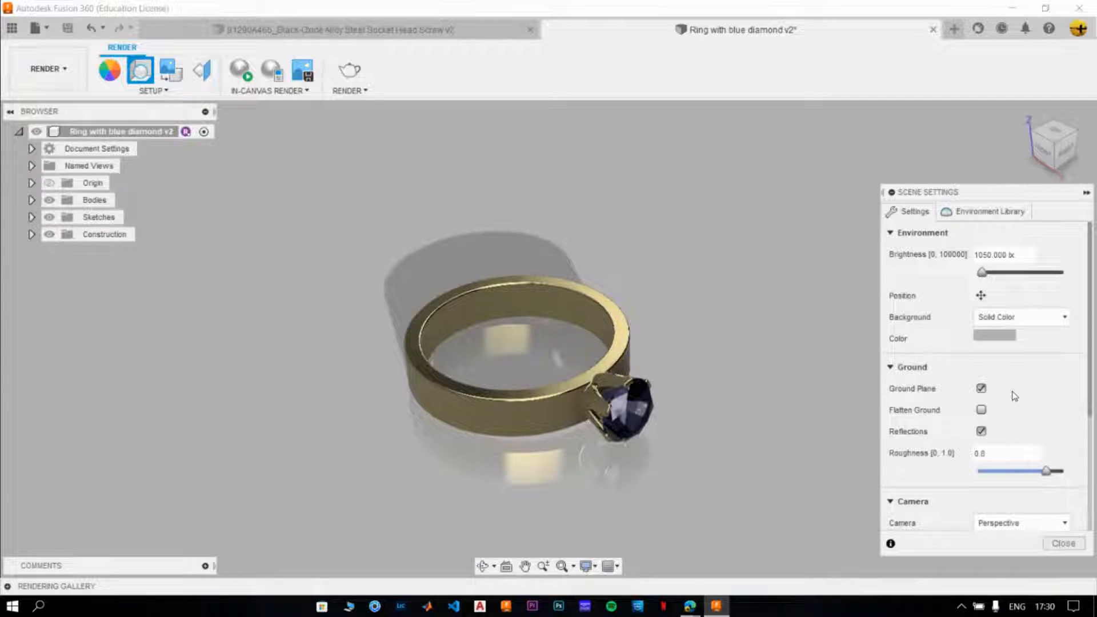
Compare the Photobooth and Rim Highlights environments on the ring and set Photobooth as the scene's environment.
left_click(1009, 222)
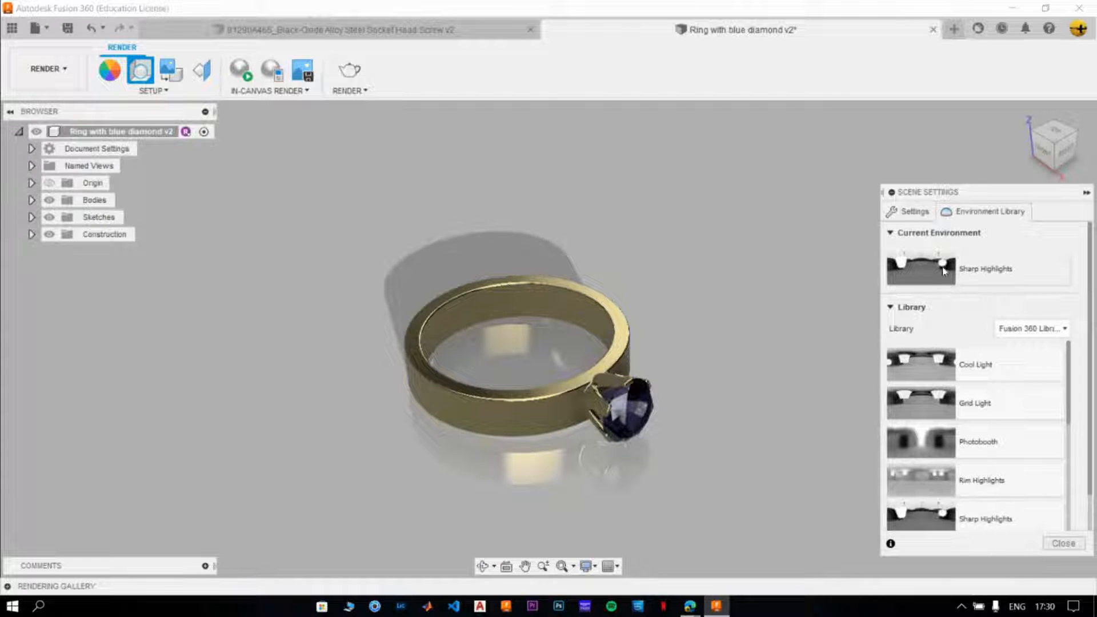
left_click_drag(913, 440, 773, 248)
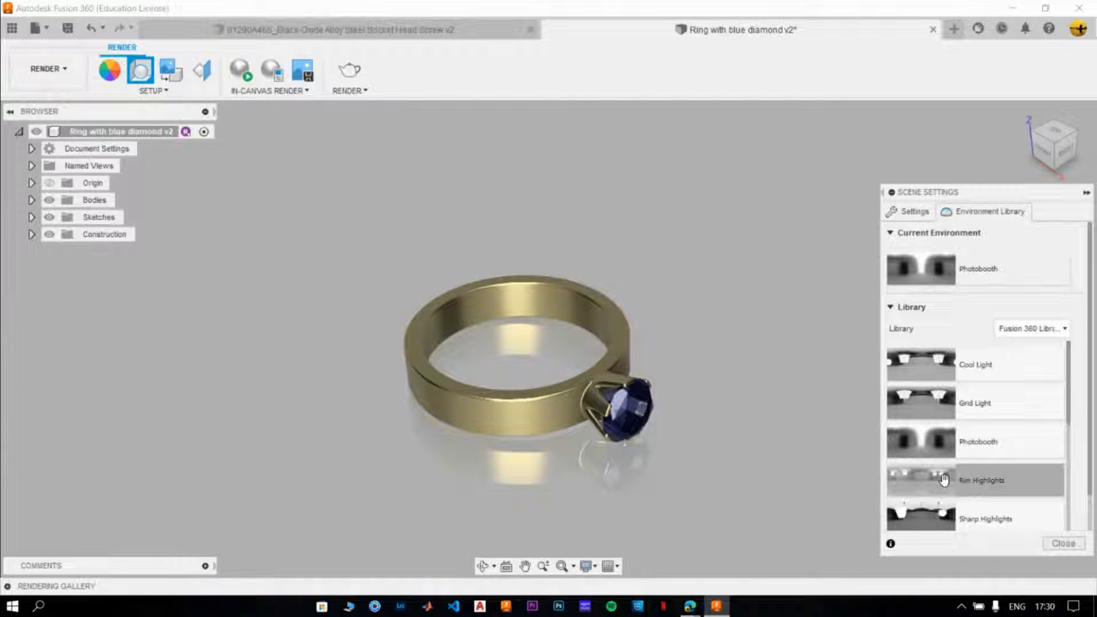
left_click_drag(944, 480, 821, 351)
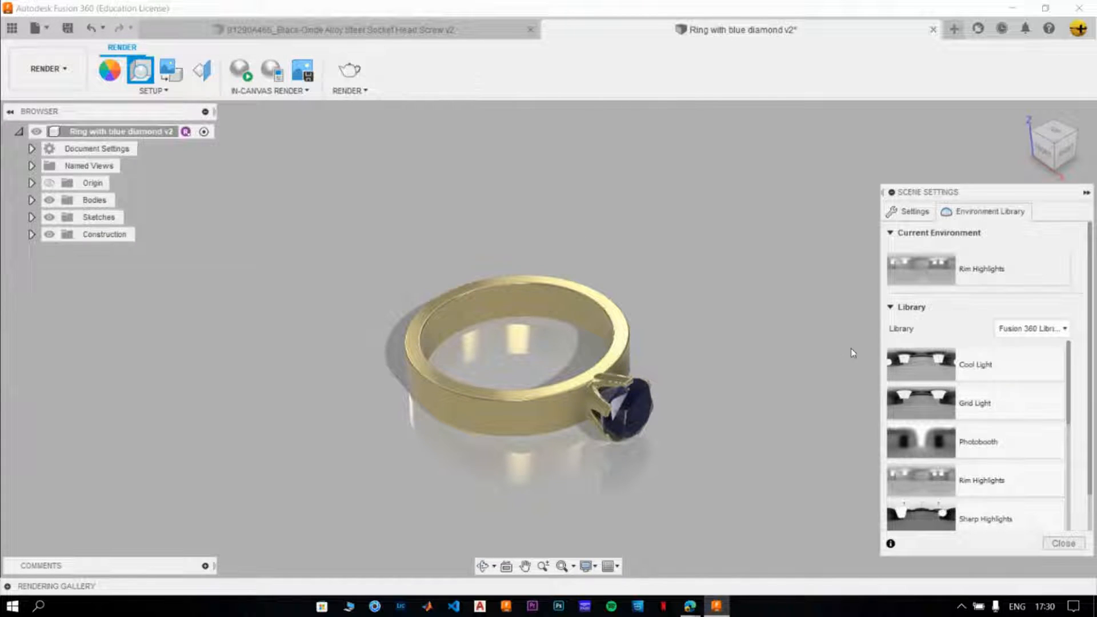
left_click_drag(945, 448, 788, 380)
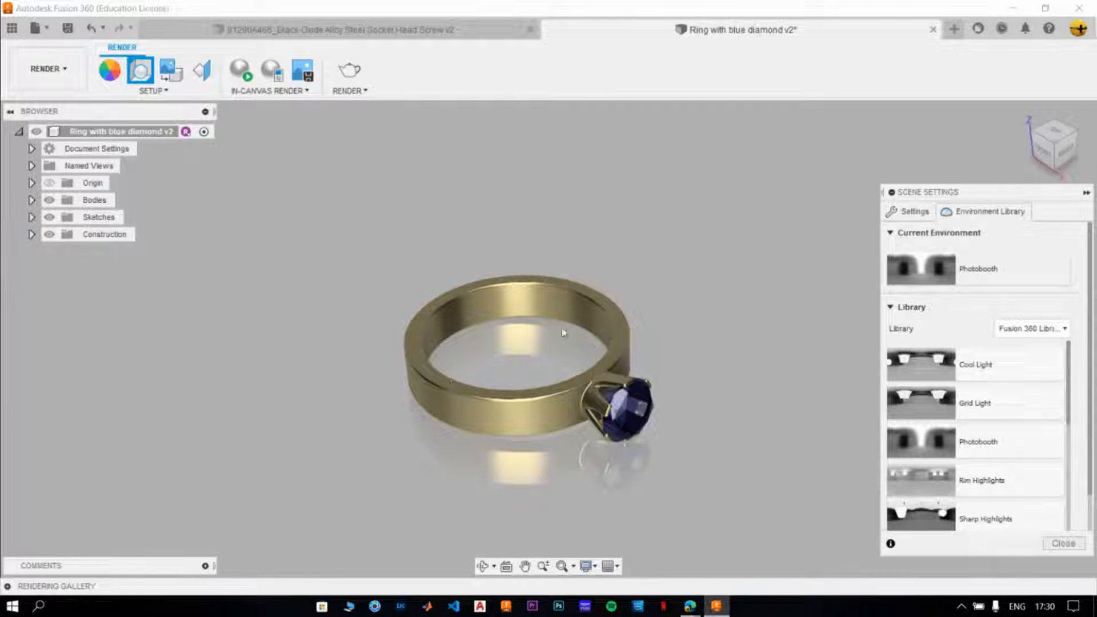
Rotate the scene's environment lighting to about 10.5 degrees, leaving its height offset at zero.
left_click(908, 212)
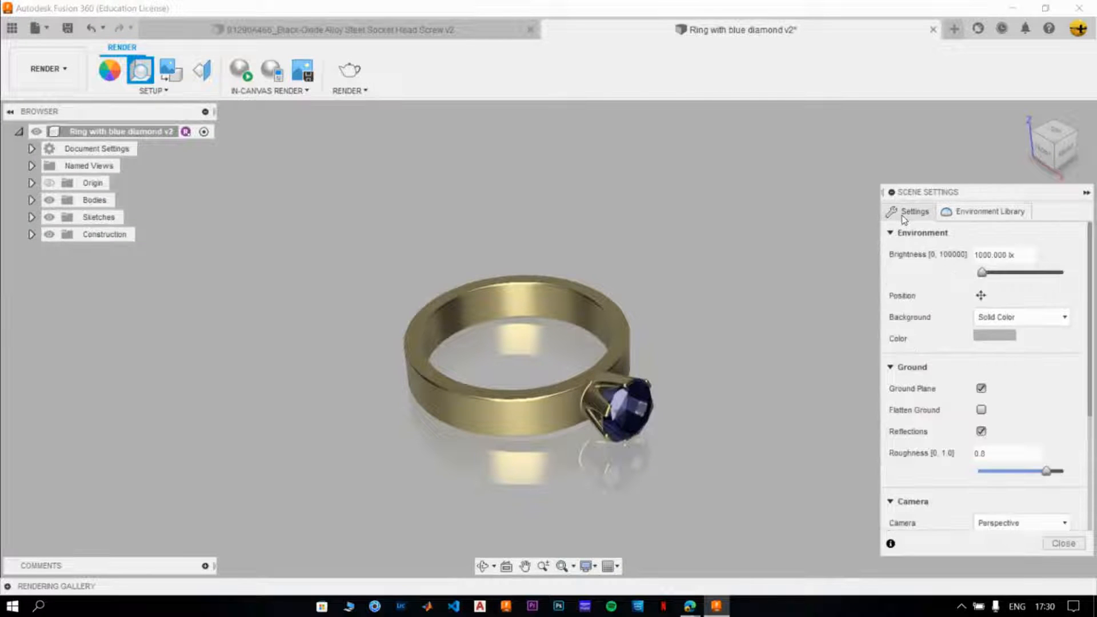
left_click(986, 301)
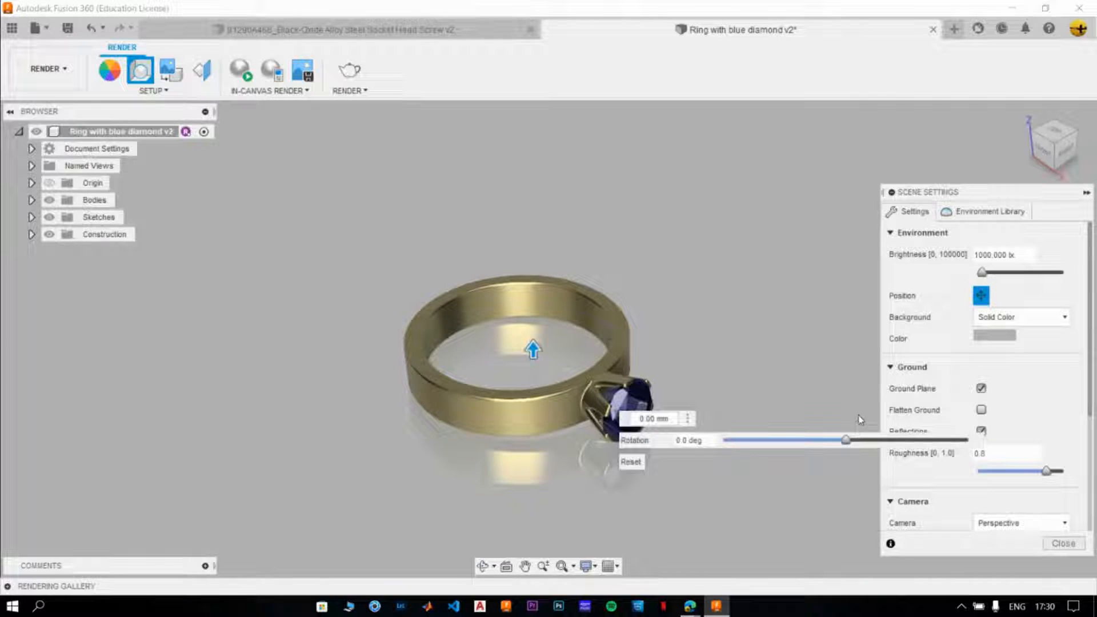
mouse_move(848, 440)
left_mouse_down()
mouse_move(930, 438)
mouse_move(799, 433)
mouse_move(832, 435)
left_mouse_up()
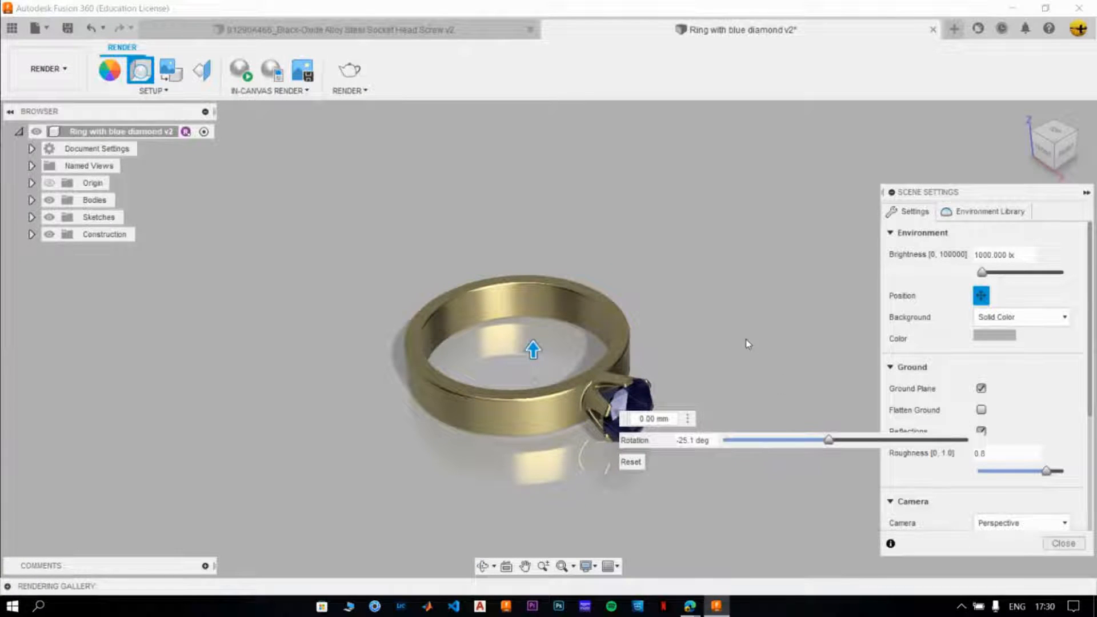
middle_click_drag(747, 343, 678, 314)
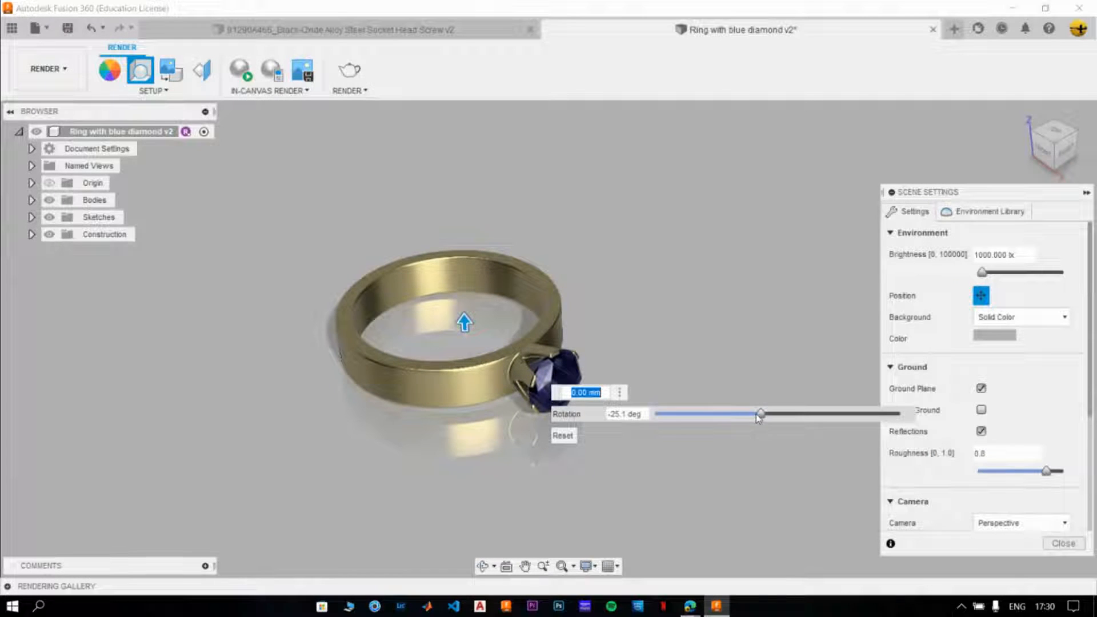
left_click_drag(758, 418, 784, 413)
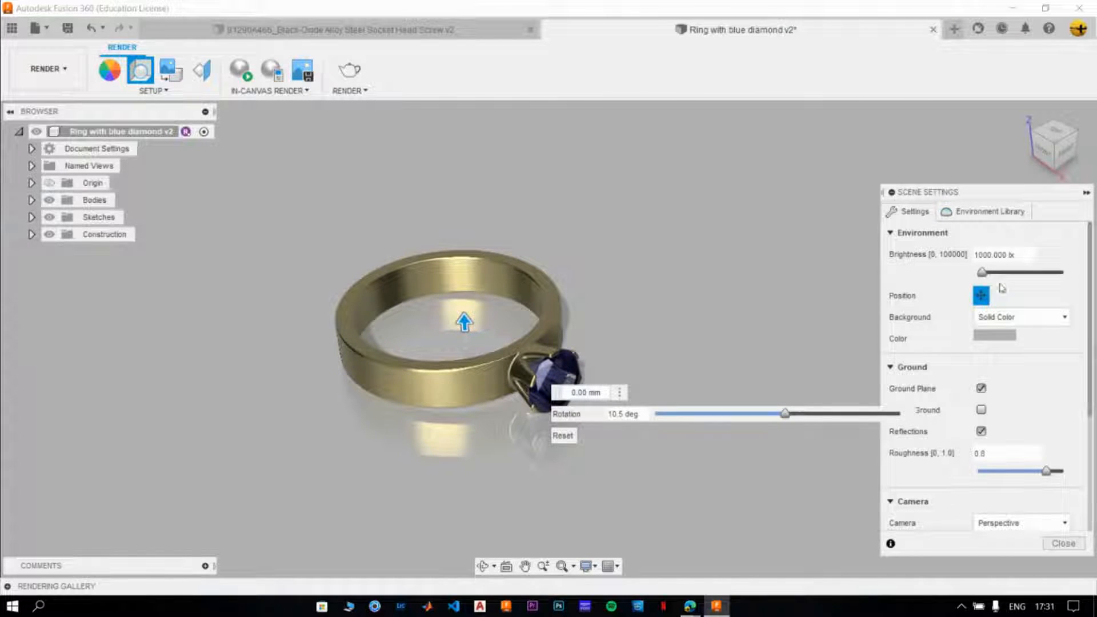
left_click(989, 301)
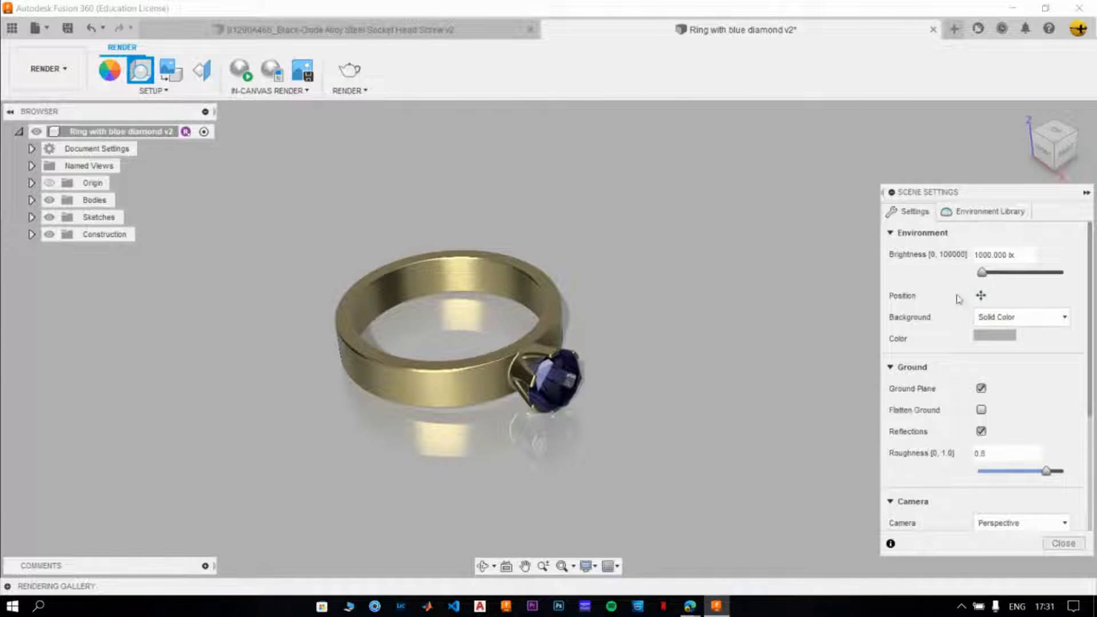
Turn on Flatten Ground, set the ground reflection roughness to 0.2, and reopen the scene settings.
left_click(981, 410)
left_click_drag(1046, 471, 990, 473)
key("Return")
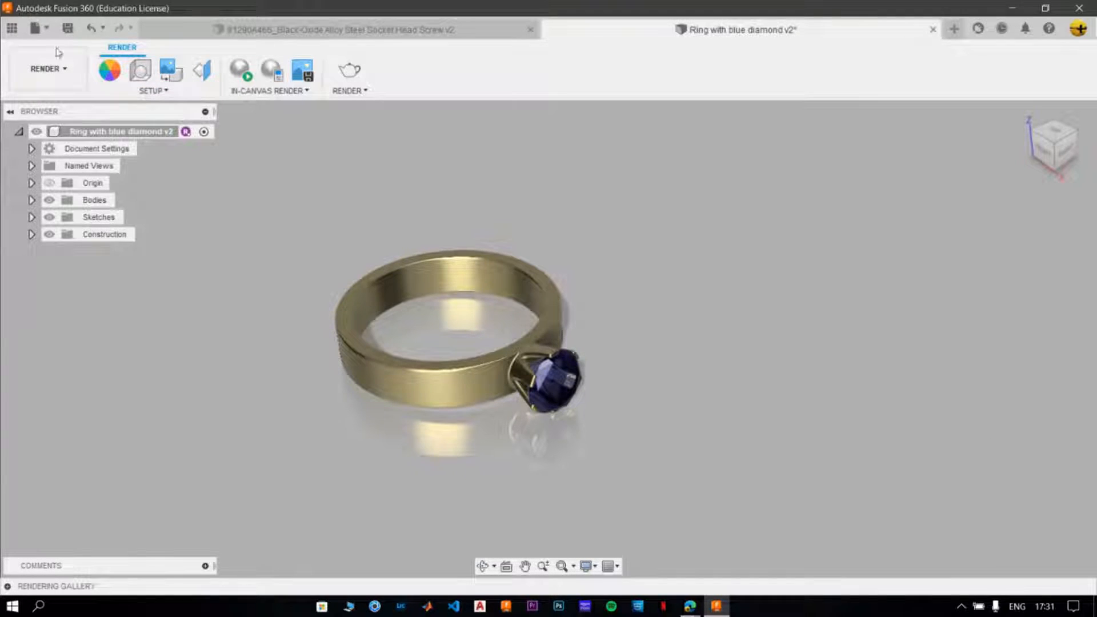
left_click(143, 72)
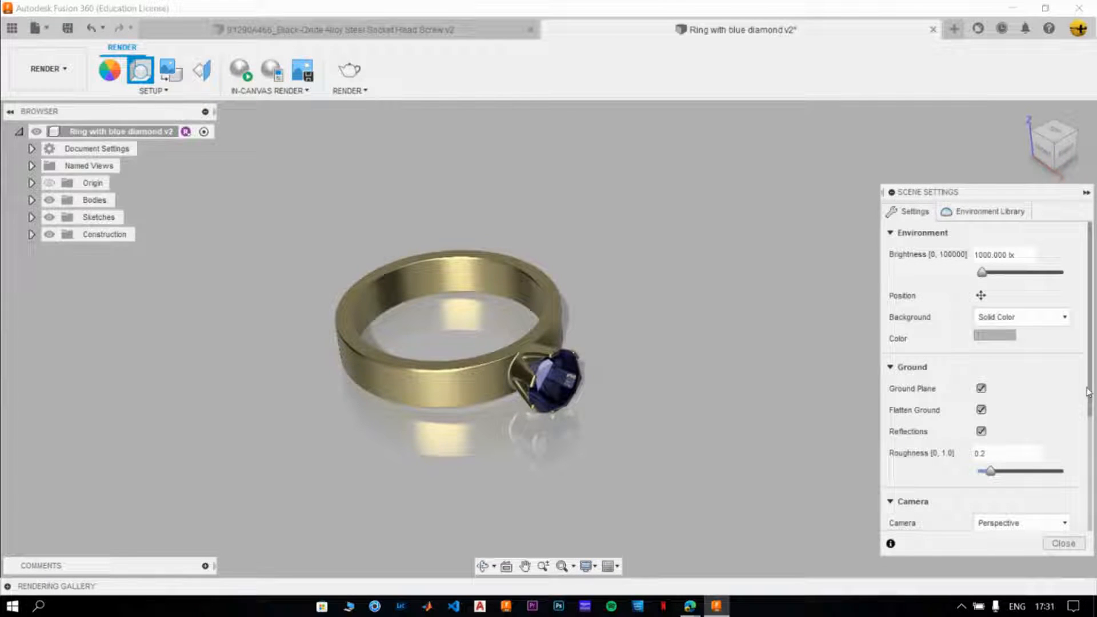
Review the scene settings, then try orange (219, 148, 40) and turquoise (40, 219, 198) as the solid background color.
scroll(1094, 420, "down", 3)
scroll(1094, 470, "down", 1)
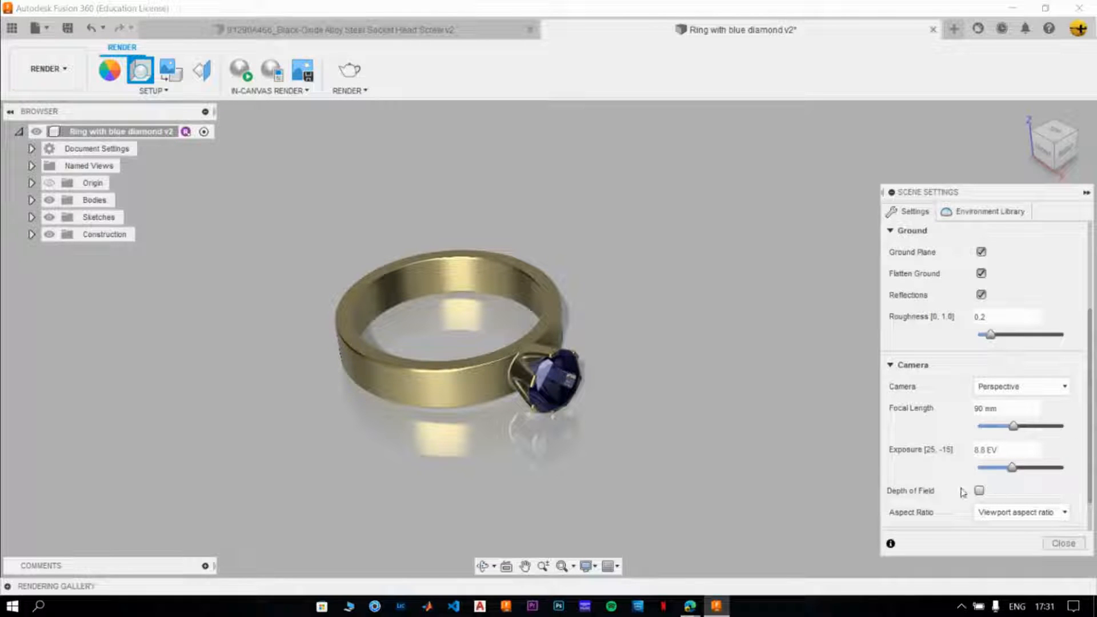
scroll(1091, 517, "down", 1)
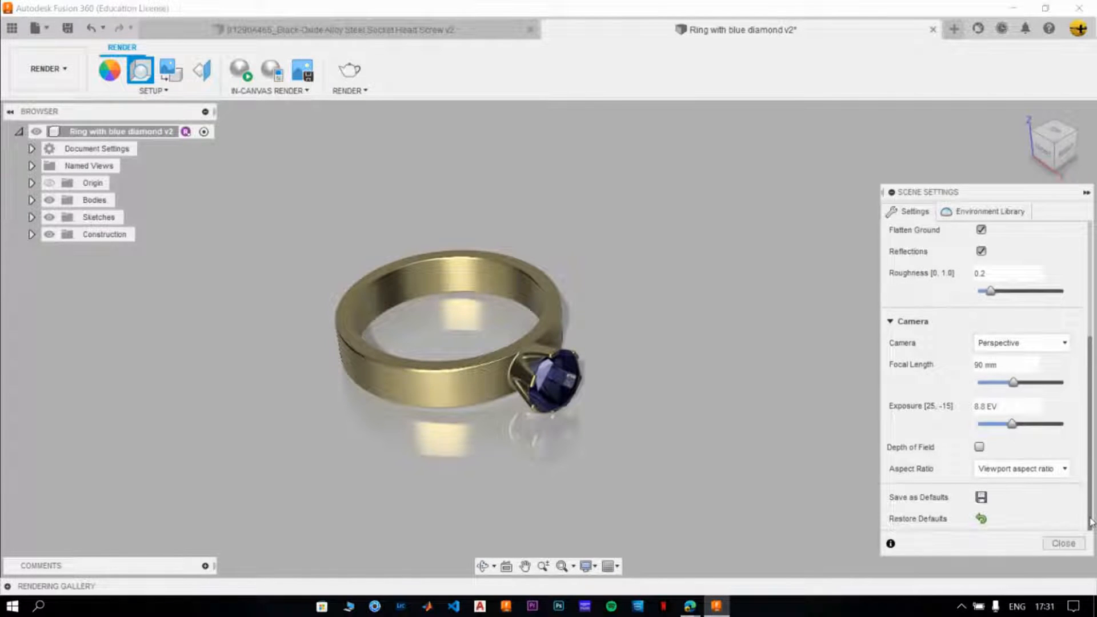
scroll(1093, 457, "up", 3)
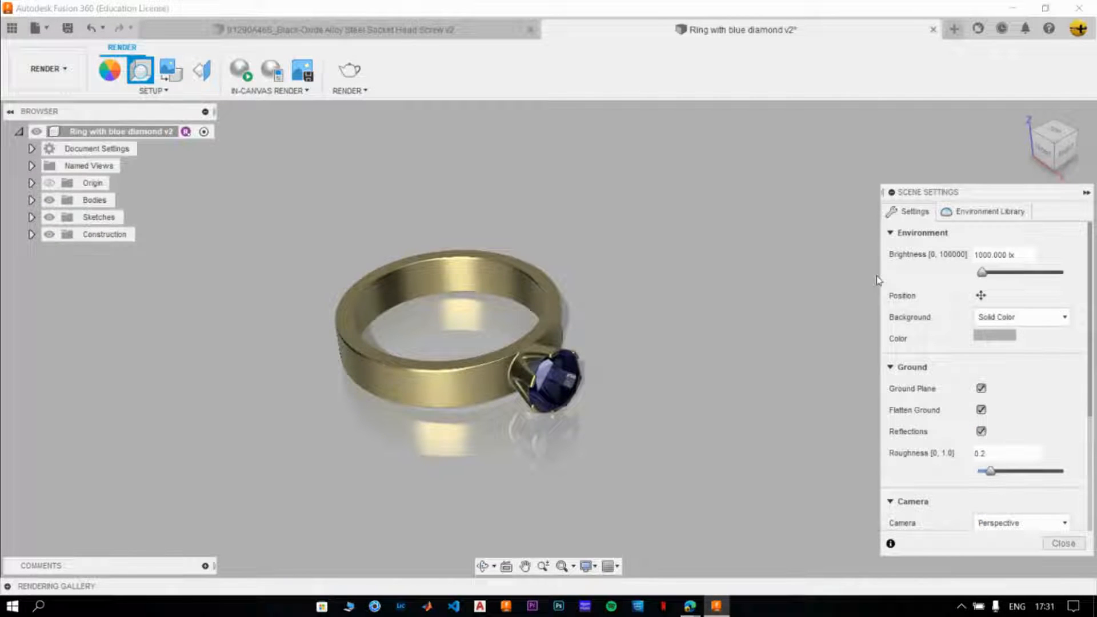
left_click(1002, 340)
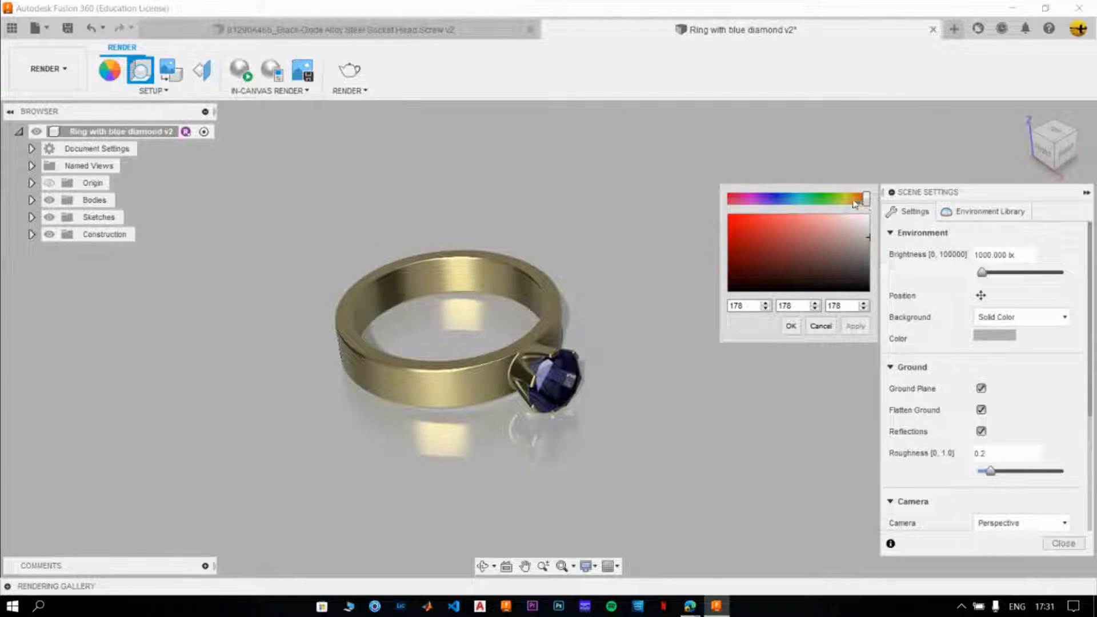
left_click_drag(864, 200, 848, 199)
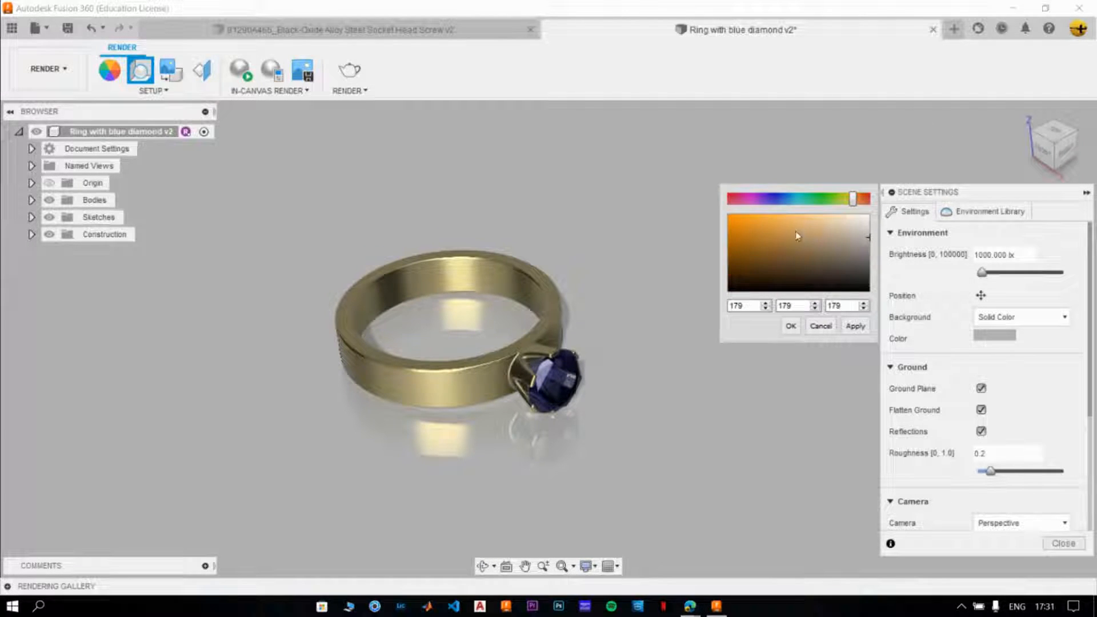
left_click_drag(797, 234, 755, 224)
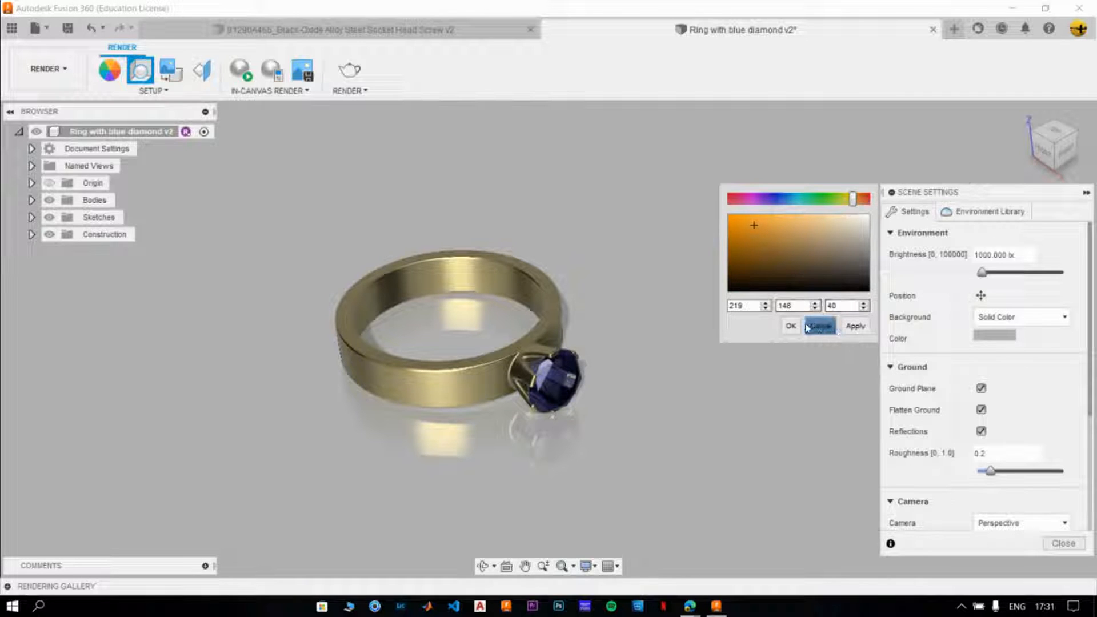
left_click(855, 325)
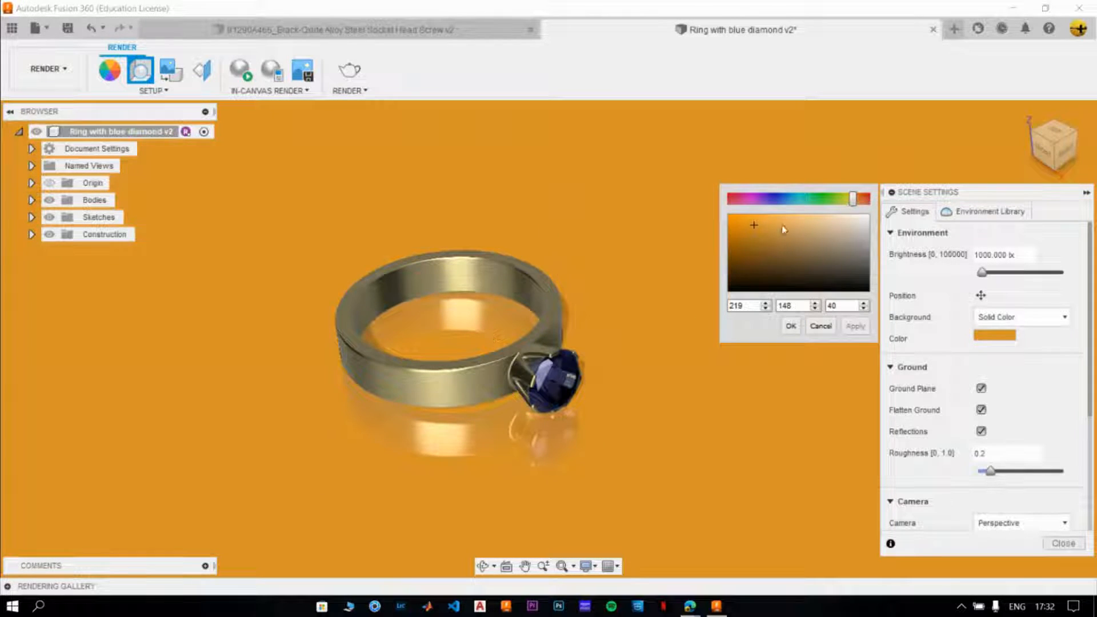
left_click(794, 199)
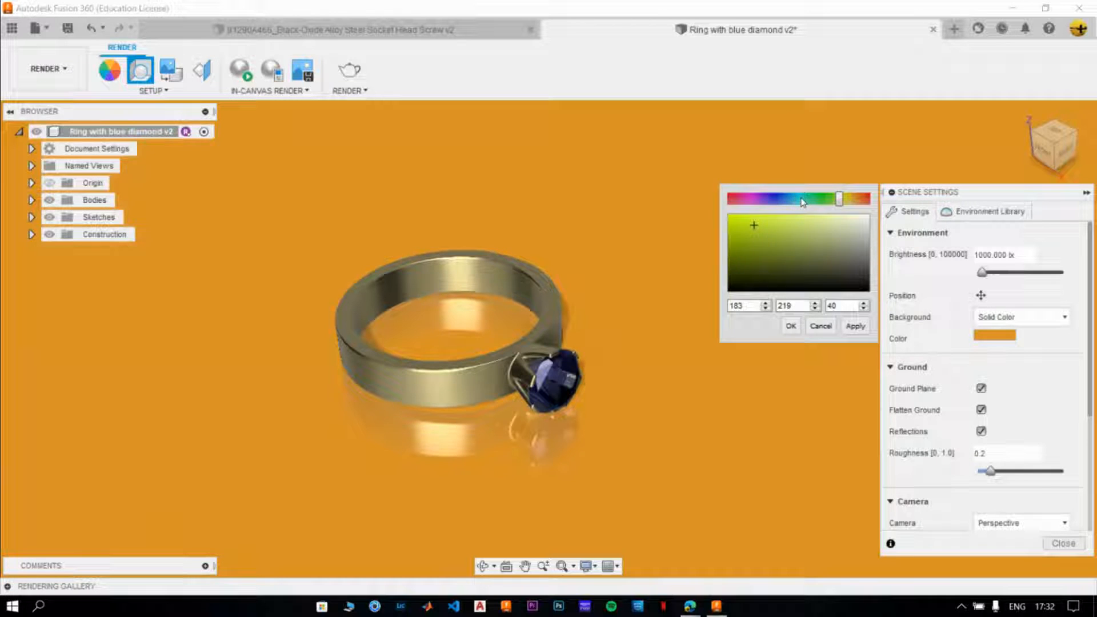
left_click(801, 199)
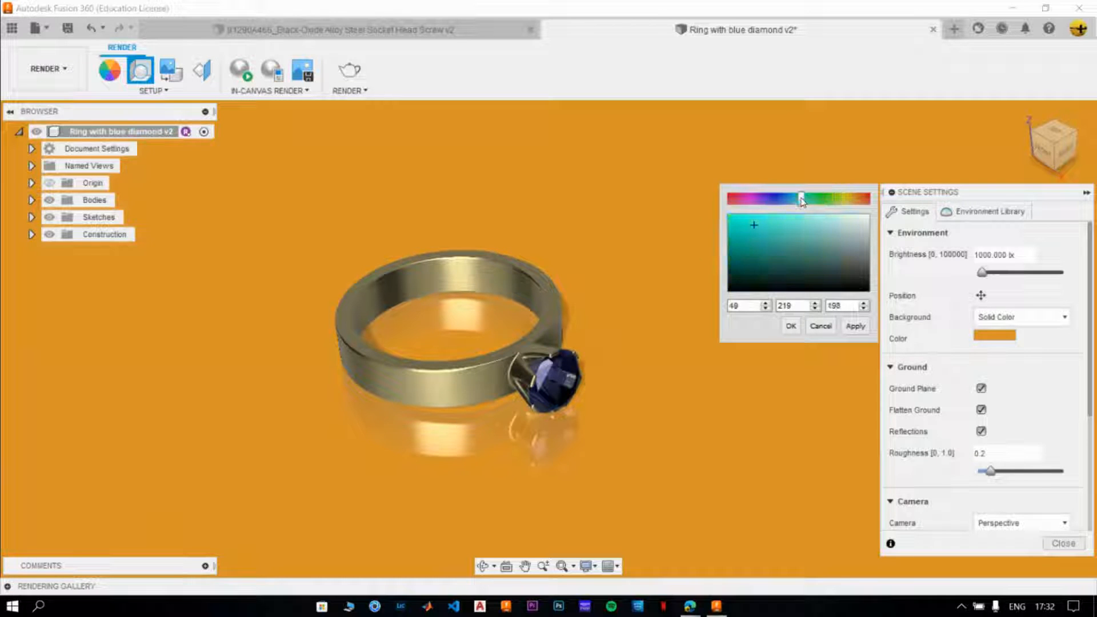
left_click(855, 326)
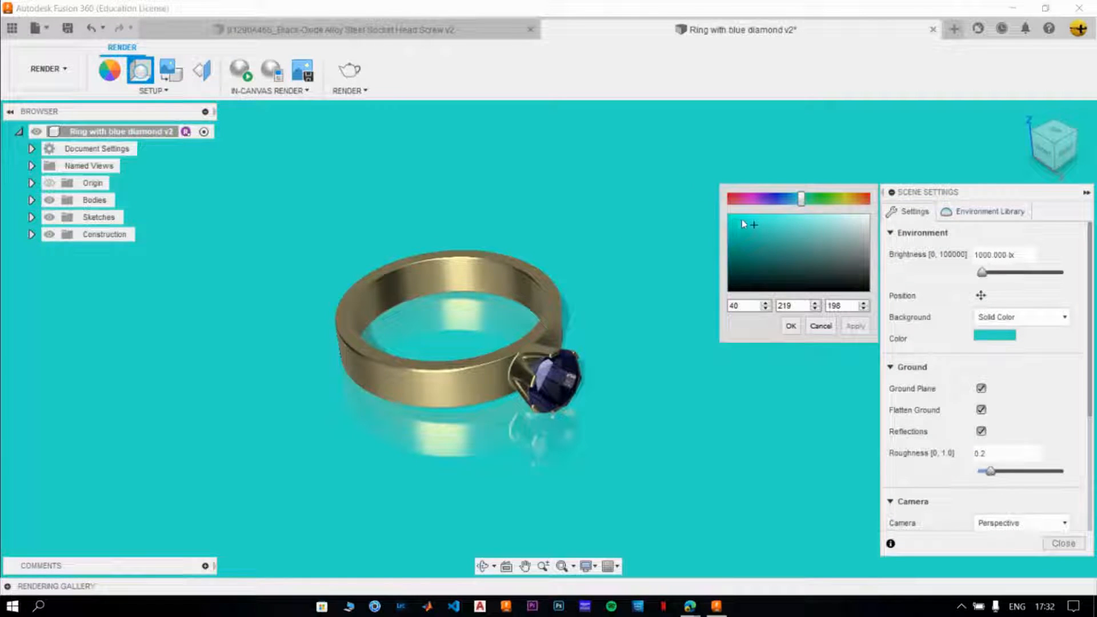
Set the solid background color to dark grey, RGB 42, 42, 42, and close the scene settings.
left_click_drag(752, 226, 878, 274)
left_click(856, 325)
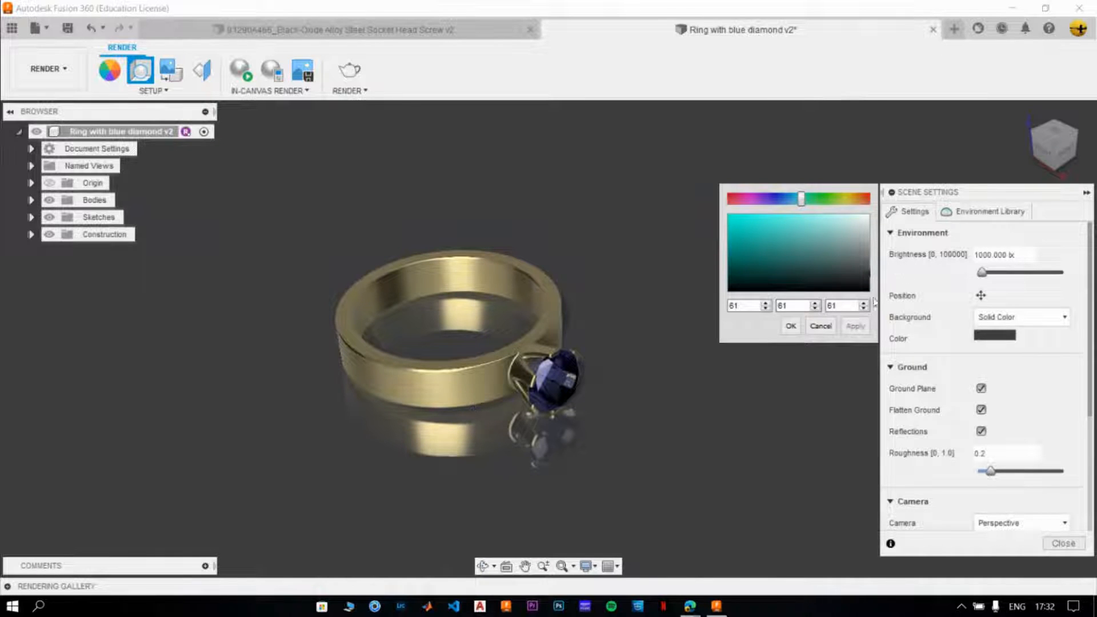
left_click(870, 276)
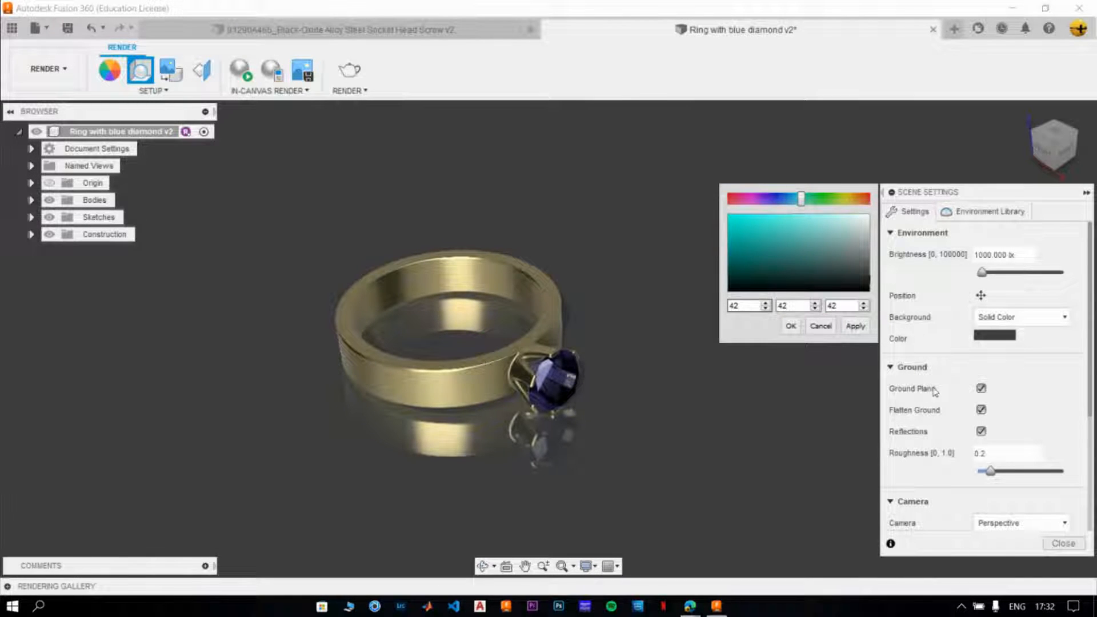
left_click(857, 326)
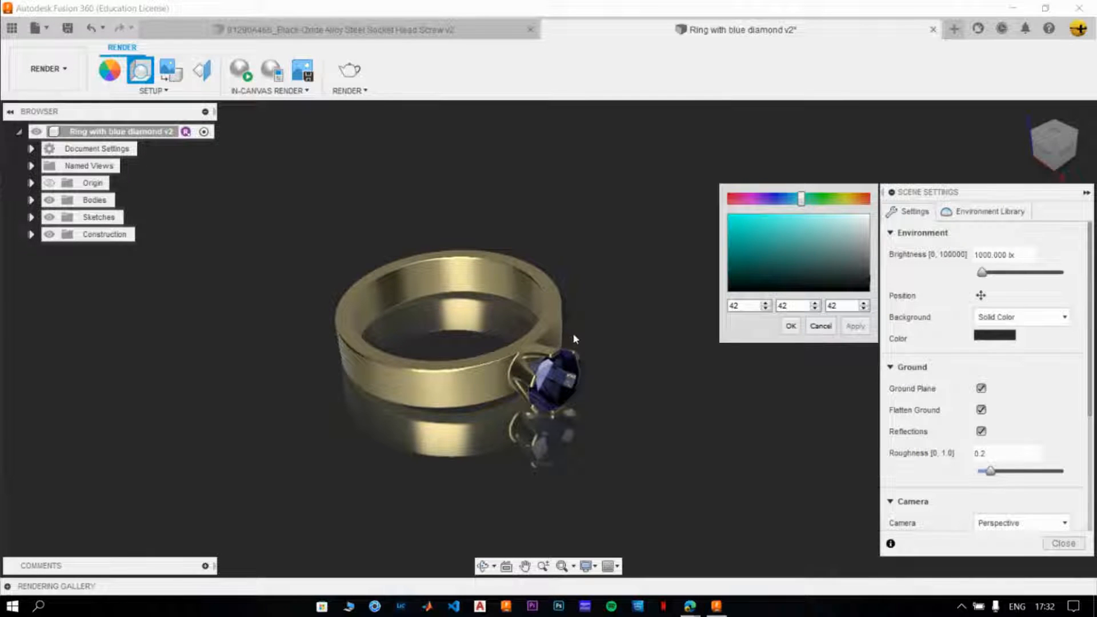
left_click(789, 327)
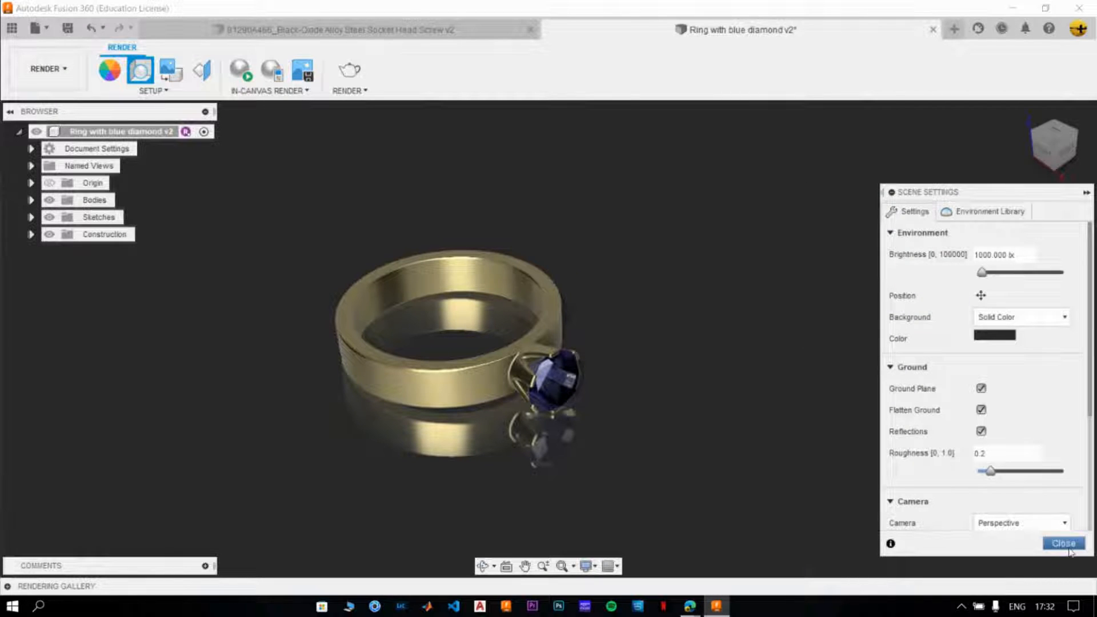
left_click(1062, 542)
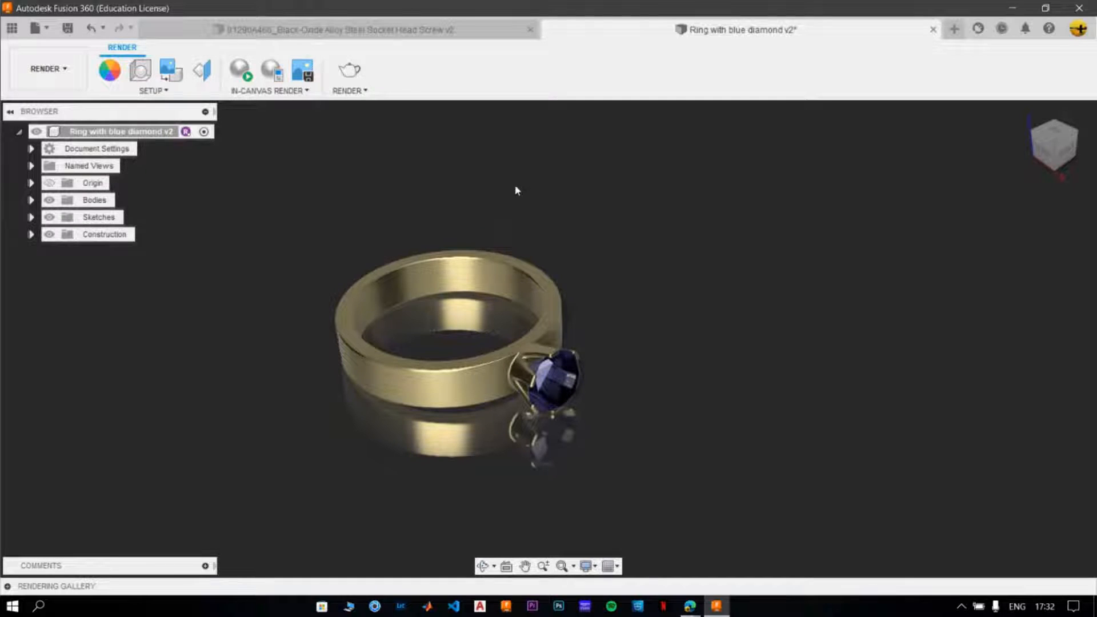
Try the Rim Highlights environment on the ring, then restore Photobooth and close the scene settings.
left_click(140, 69)
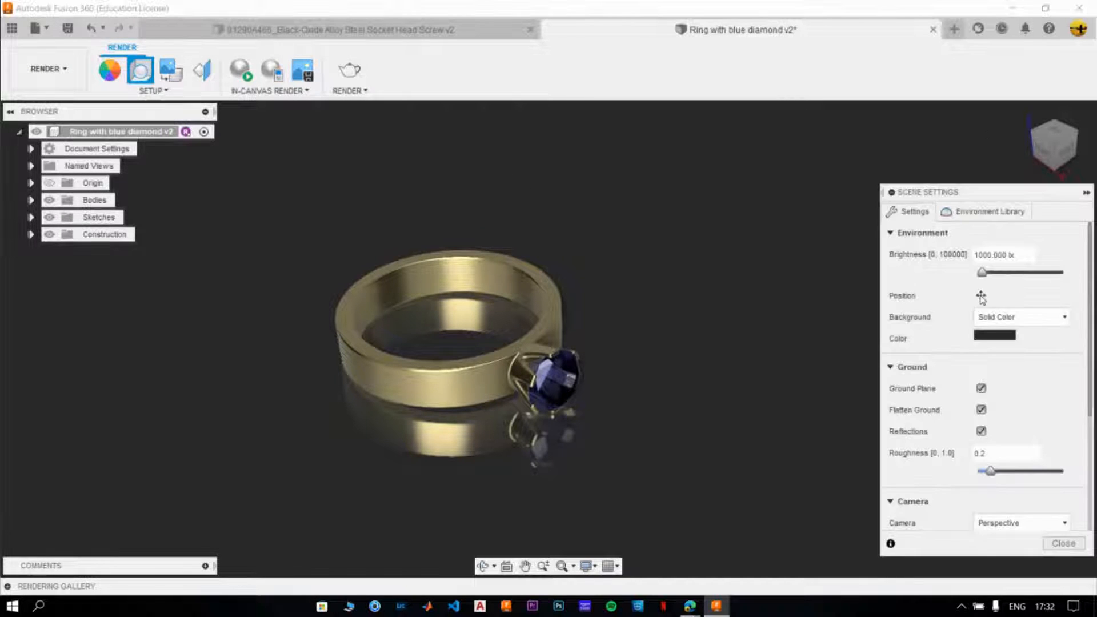
left_click(978, 212)
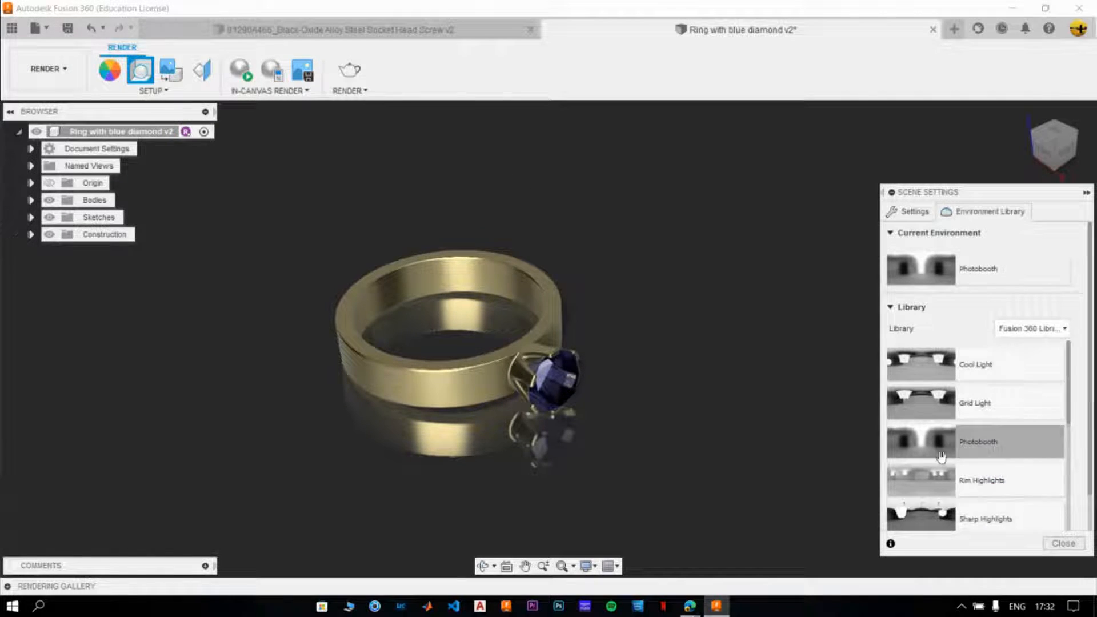
left_click_drag(941, 480, 811, 394)
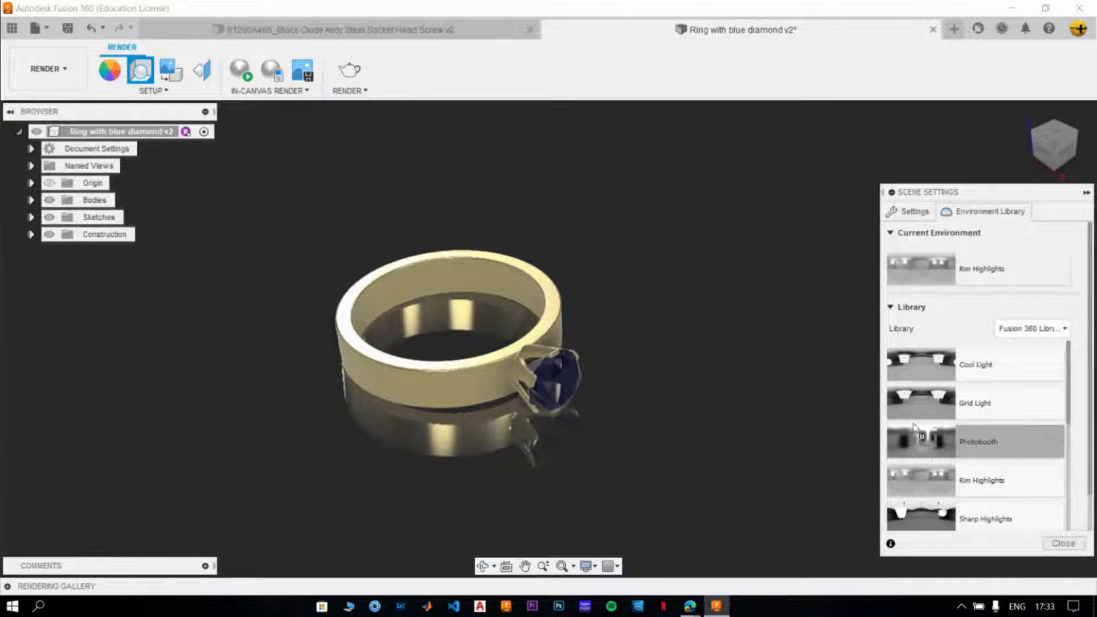
left_click_drag(914, 428, 774, 330)
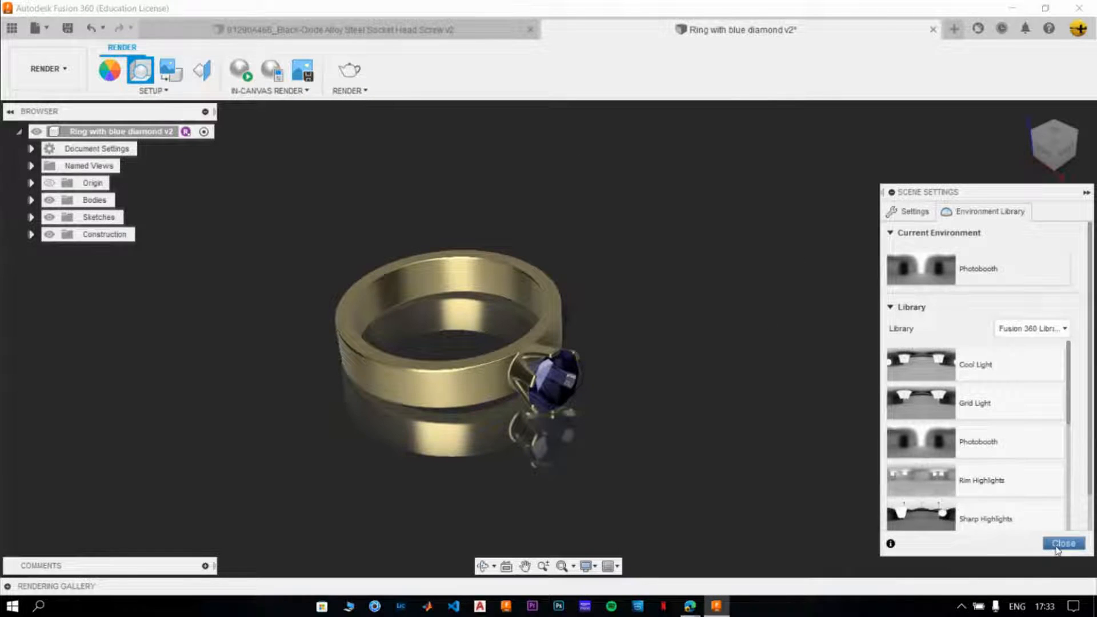
left_click(1062, 544)
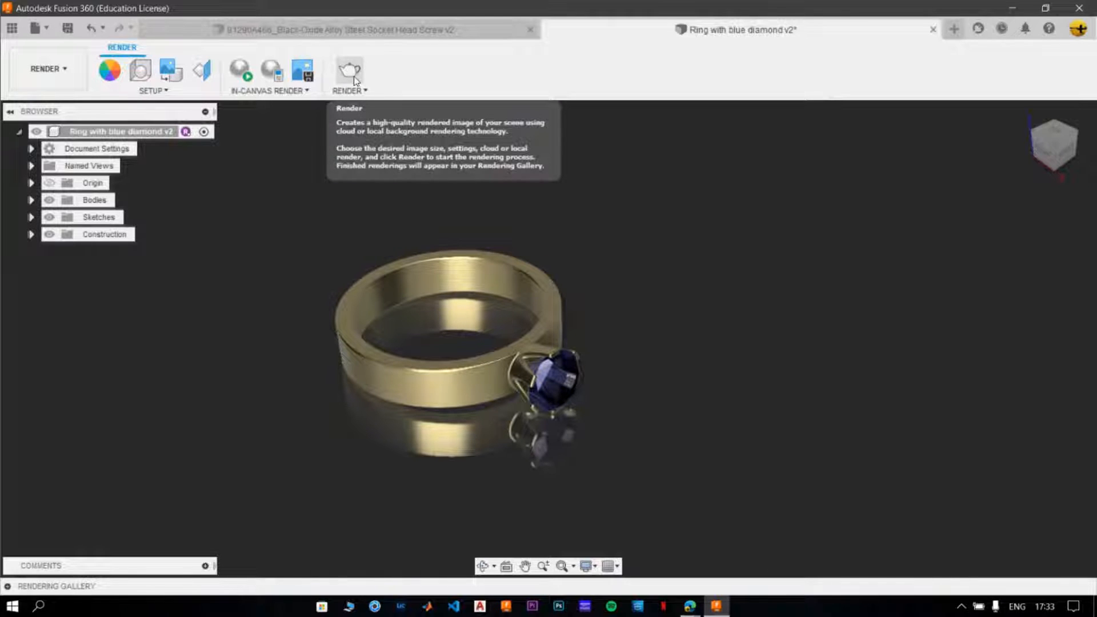
Preview the ring with an in-canvas render, pausing and stopping it before completion.
left_click(247, 77)
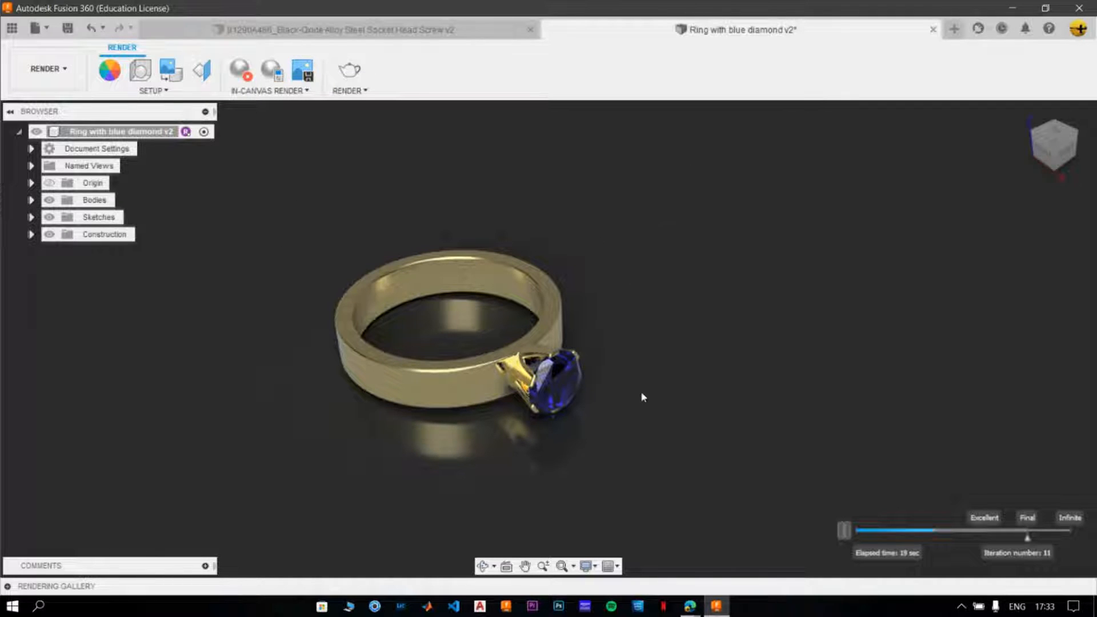
left_click(845, 530)
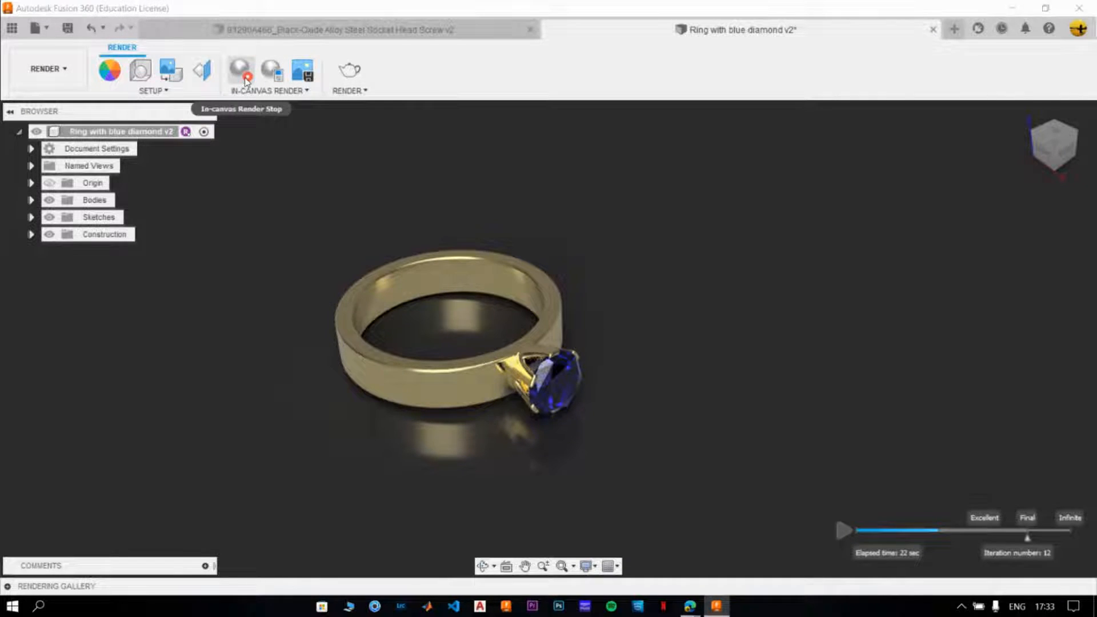
left_click(246, 79)
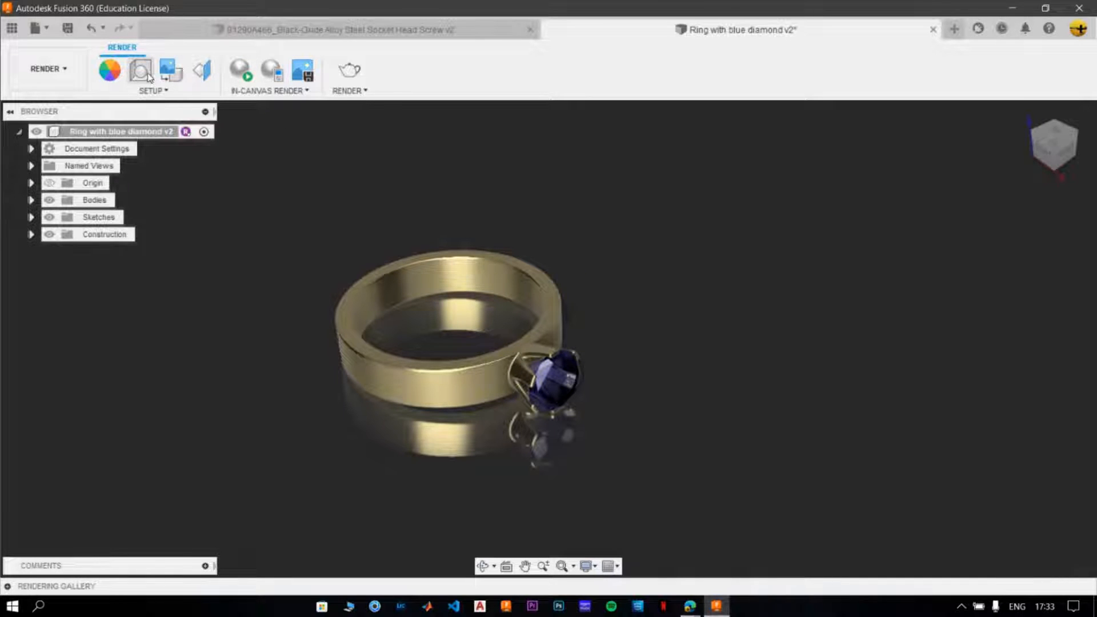
Darken the scene's solid background color to RGB 28, 28, 28 and close the scene settings.
left_click(148, 77)
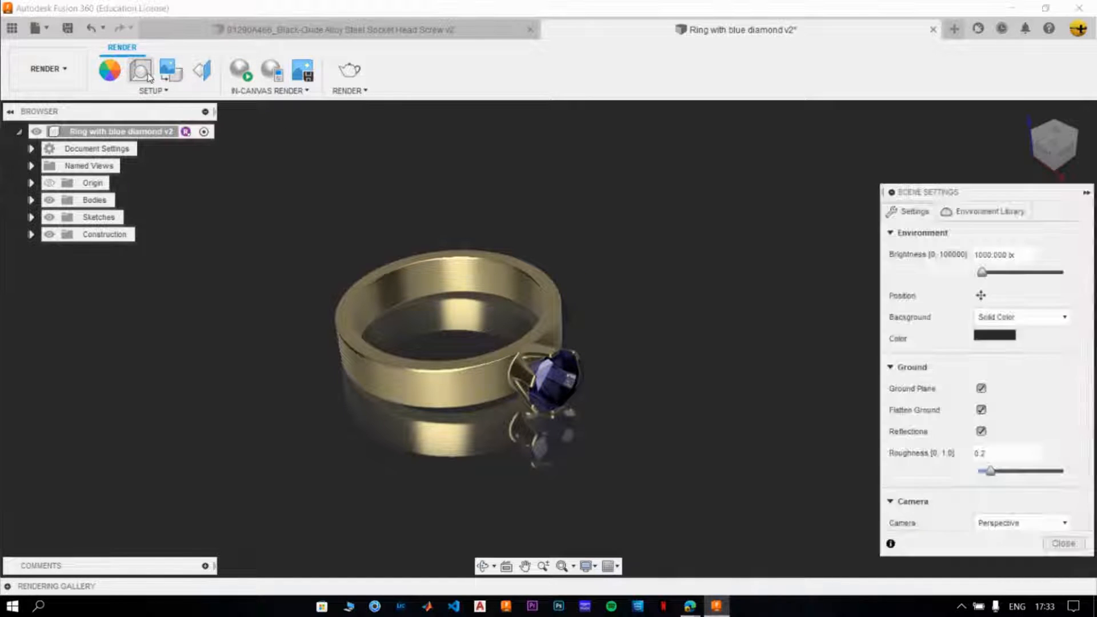
left_click(995, 336)
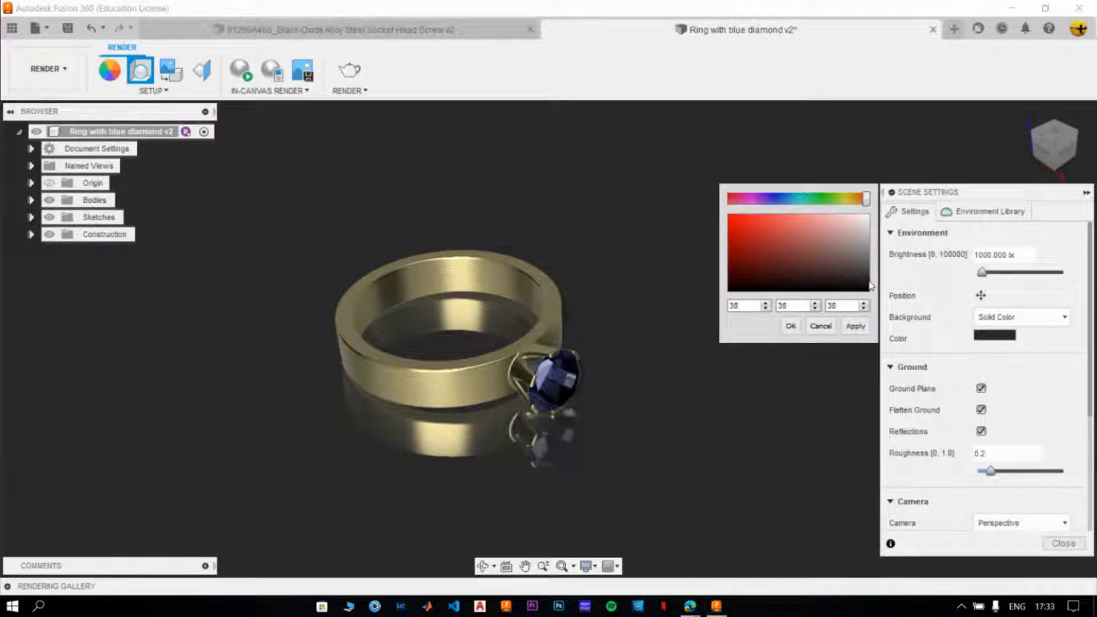
left_click(860, 326)
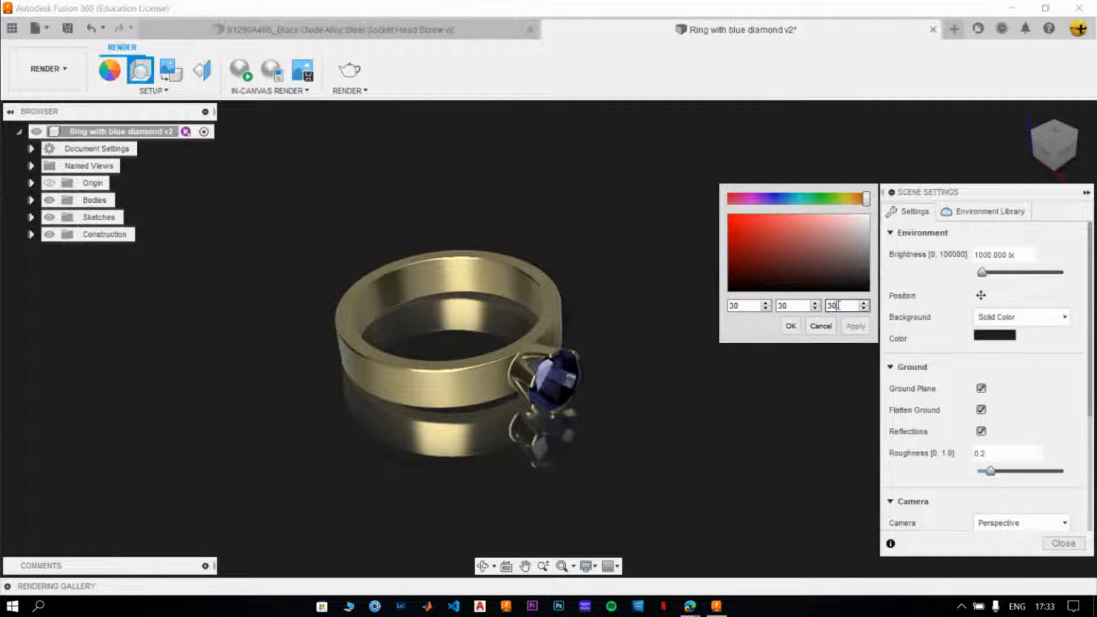
type("28")
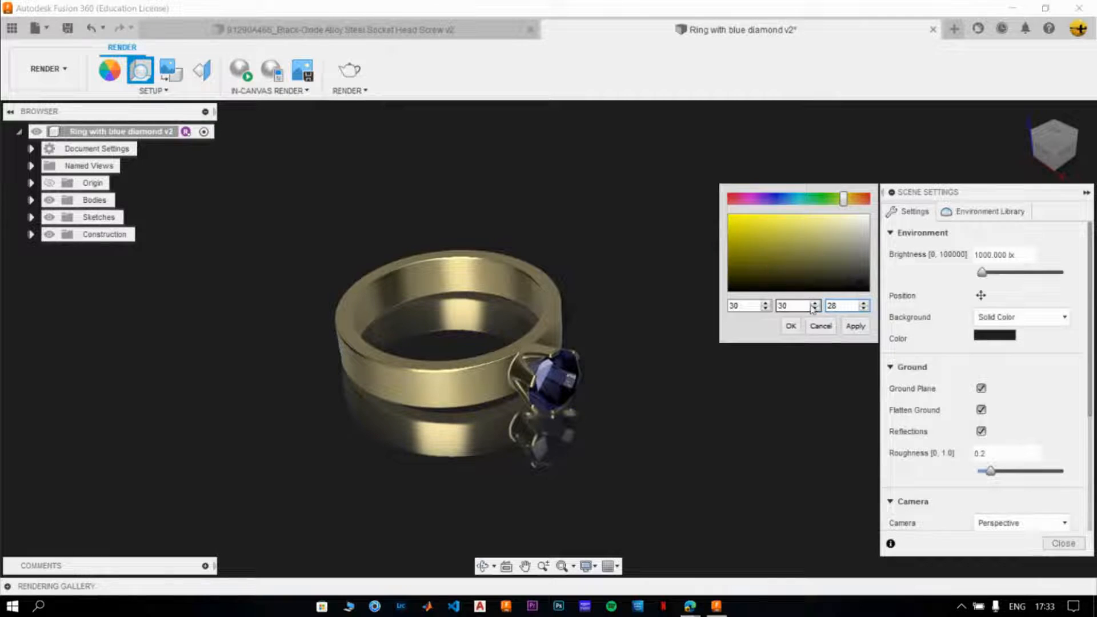
type("28")
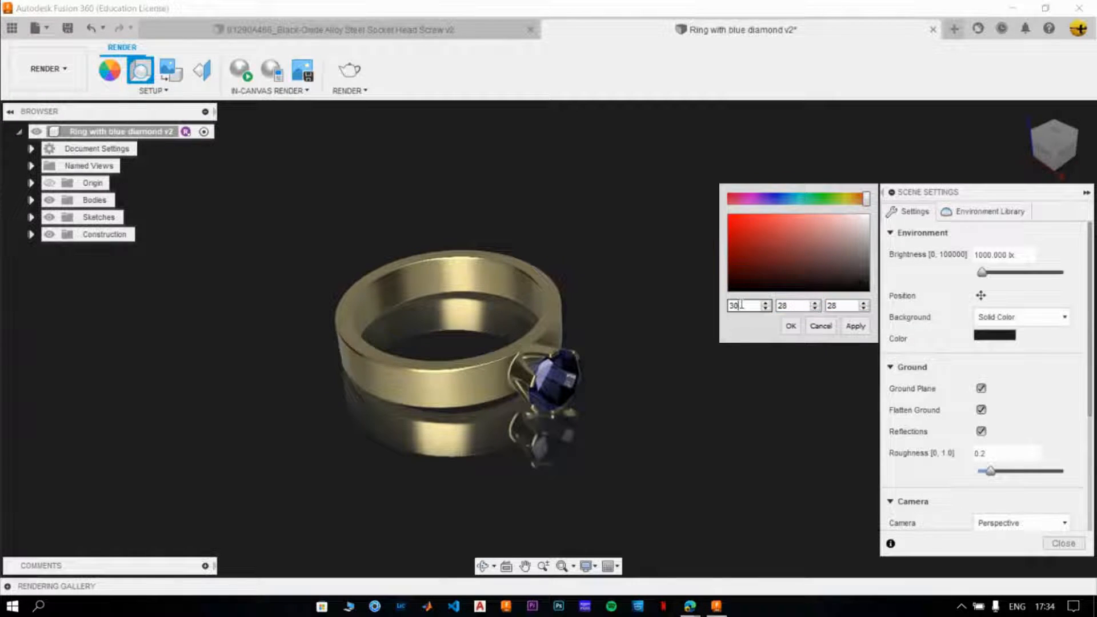
type("28")
left_click(791, 326)
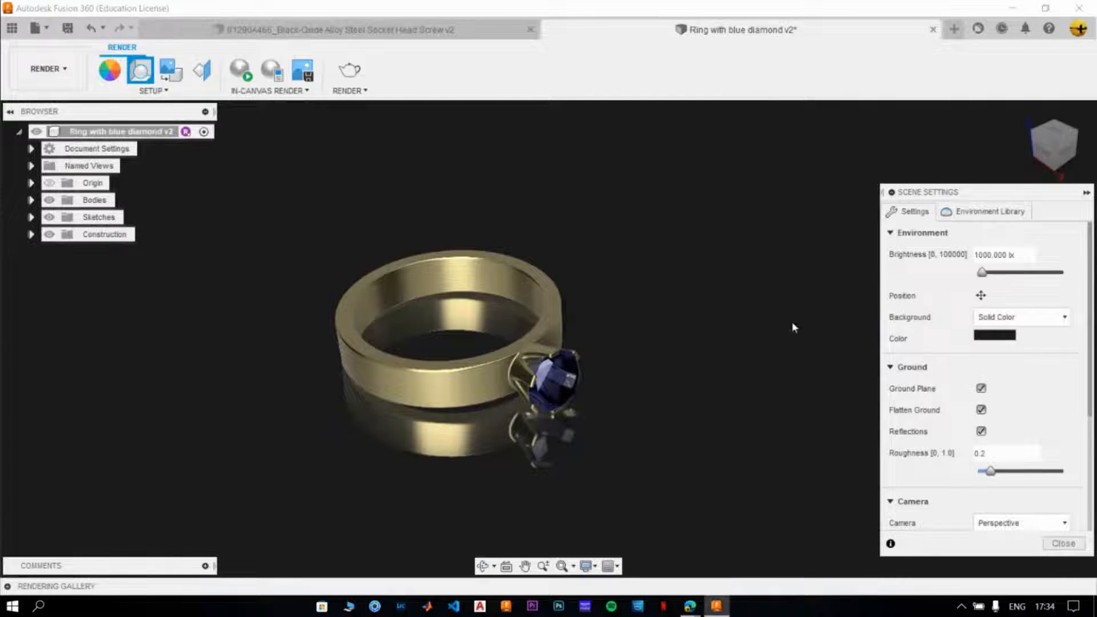
left_click(1063, 544)
Examine the ring and its ground reflection up close, including from an upright front view.
scroll(656, 298, "up", 1)
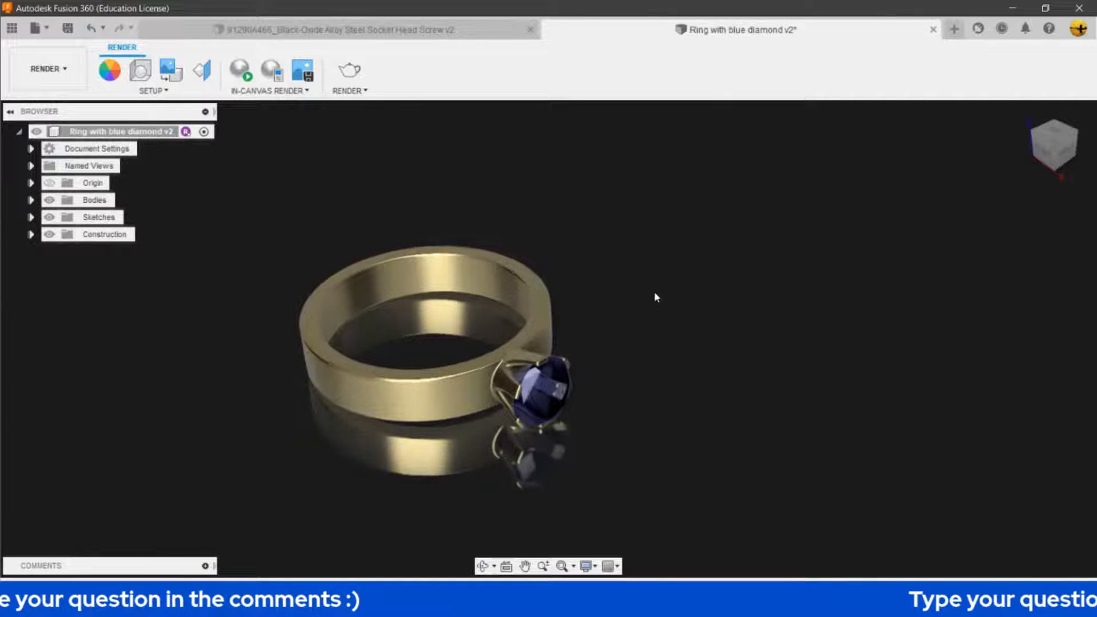
scroll(656, 297, "up", 3)
middle_click_drag(635, 300, 822, 240)
scroll(766, 228, "up", 1)
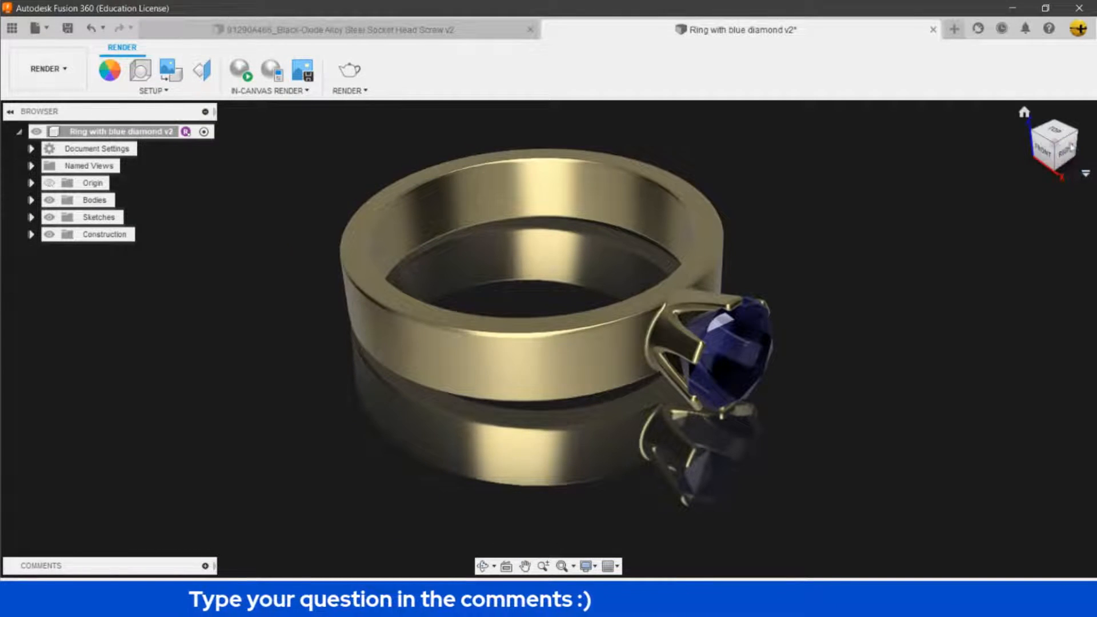
left_click(1046, 151)
left_click(1072, 113)
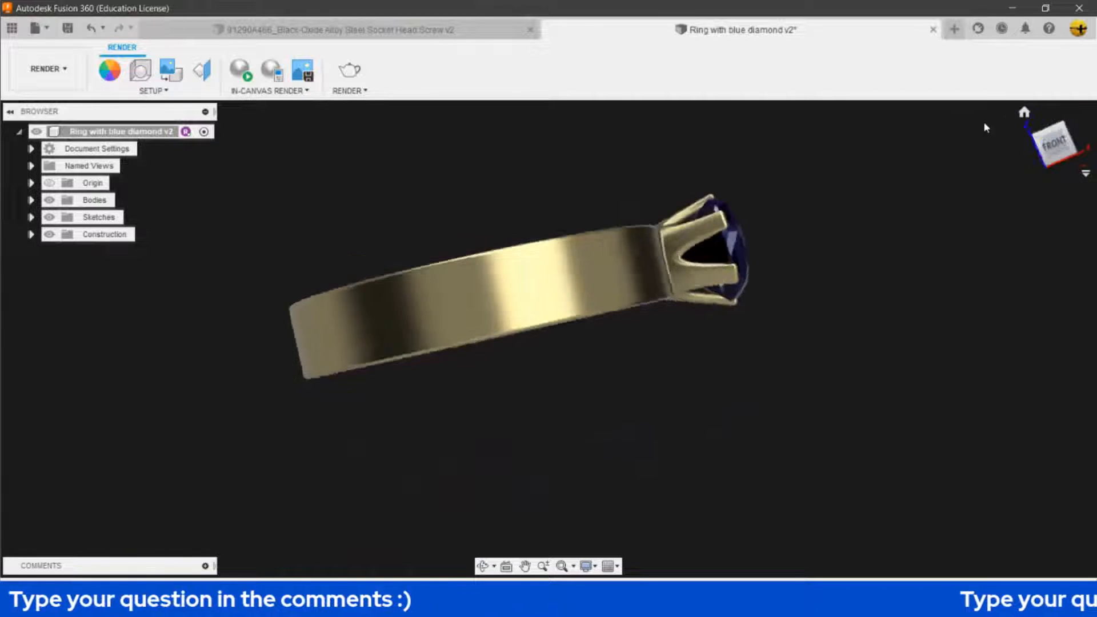
scroll(834, 240, "down", 5)
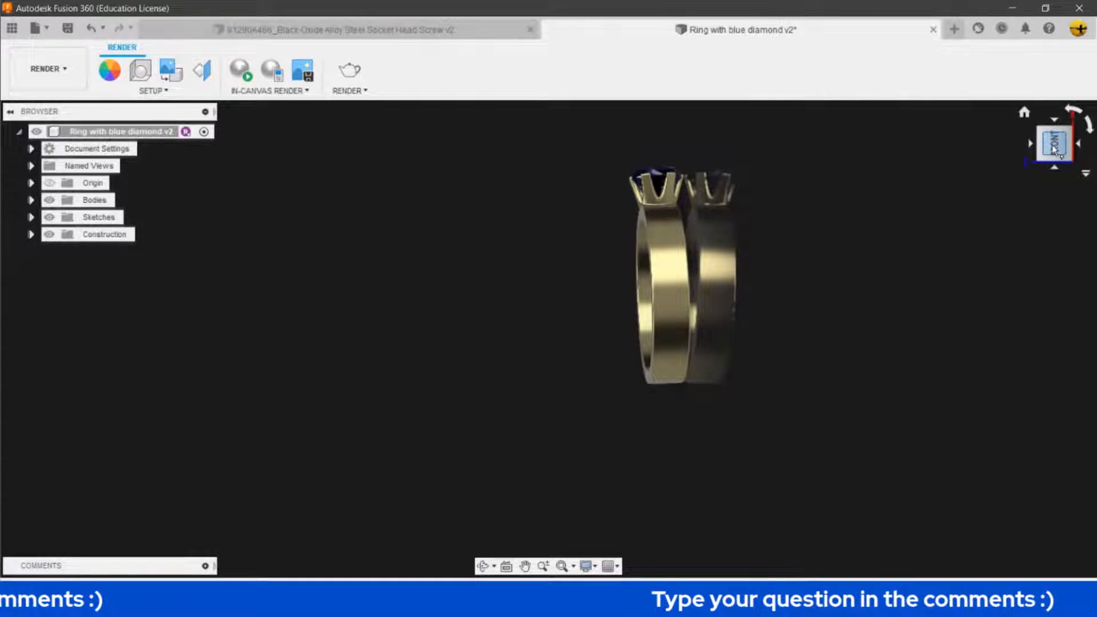
left_click(1087, 125)
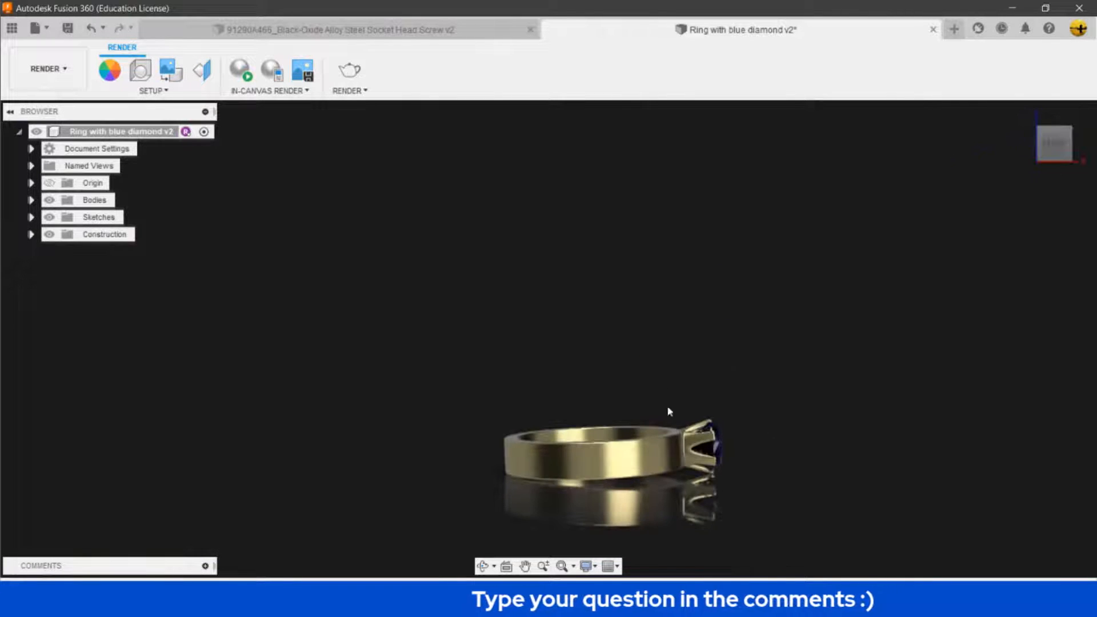
scroll(624, 469, "up", 3)
scroll(768, 375, "up", 2)
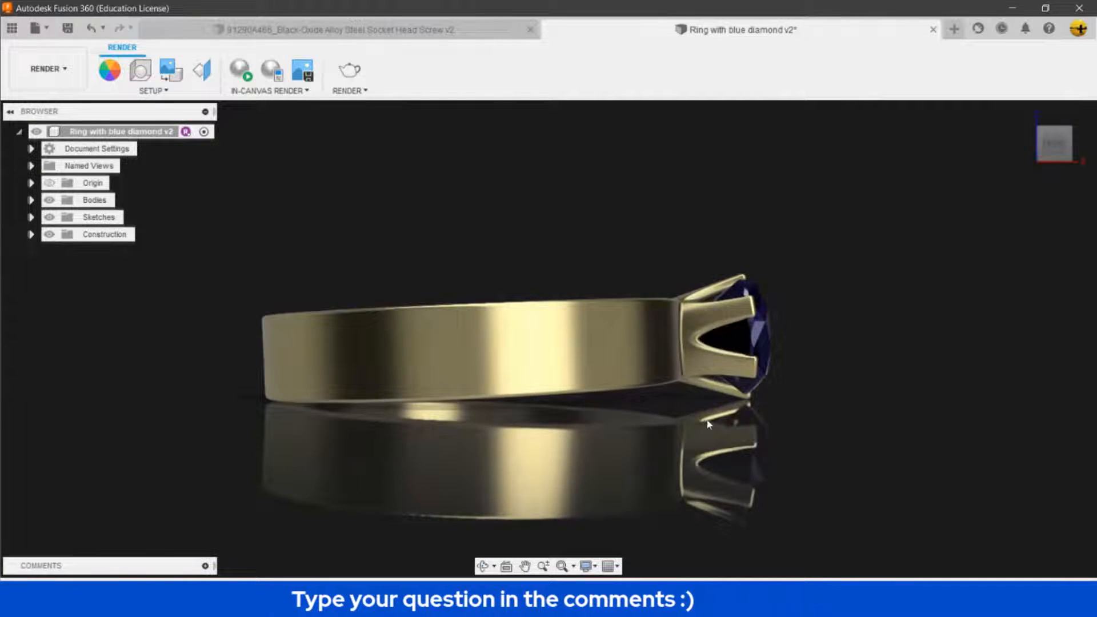
scroll(726, 418, "up", 2)
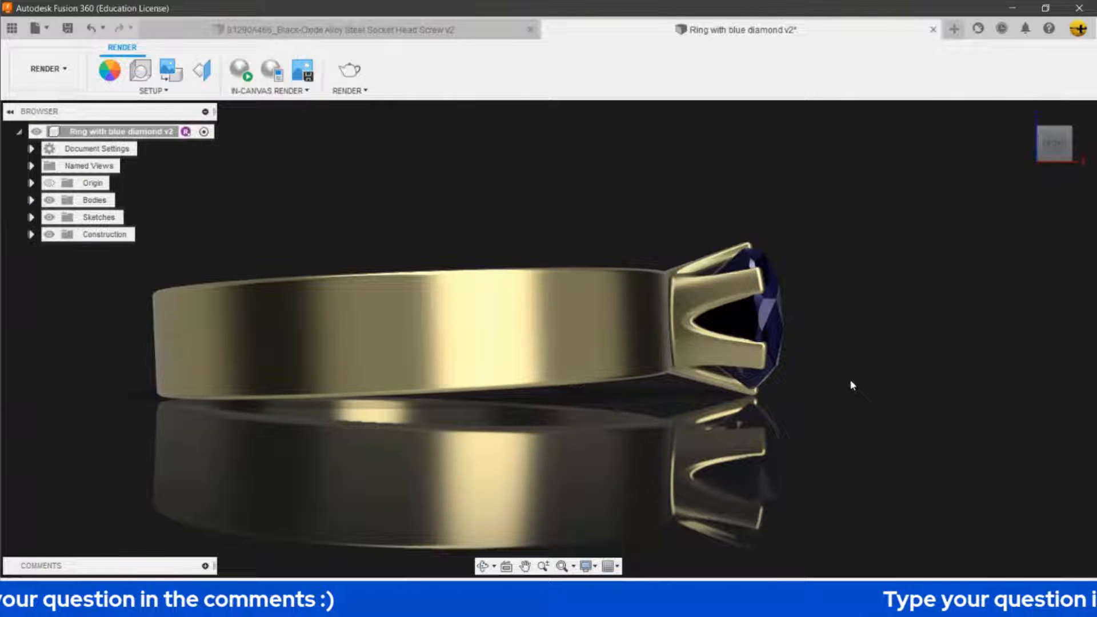
Return to the home view with the whole ring framed and open the render settings.
mouse_move(1053, 112)
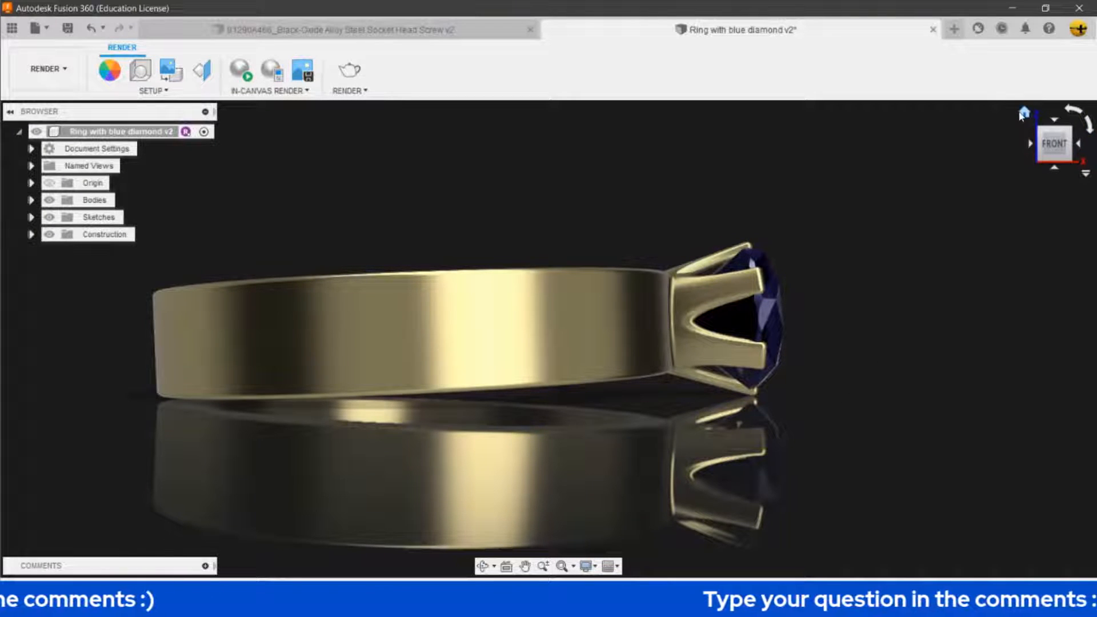
left_click(1022, 114)
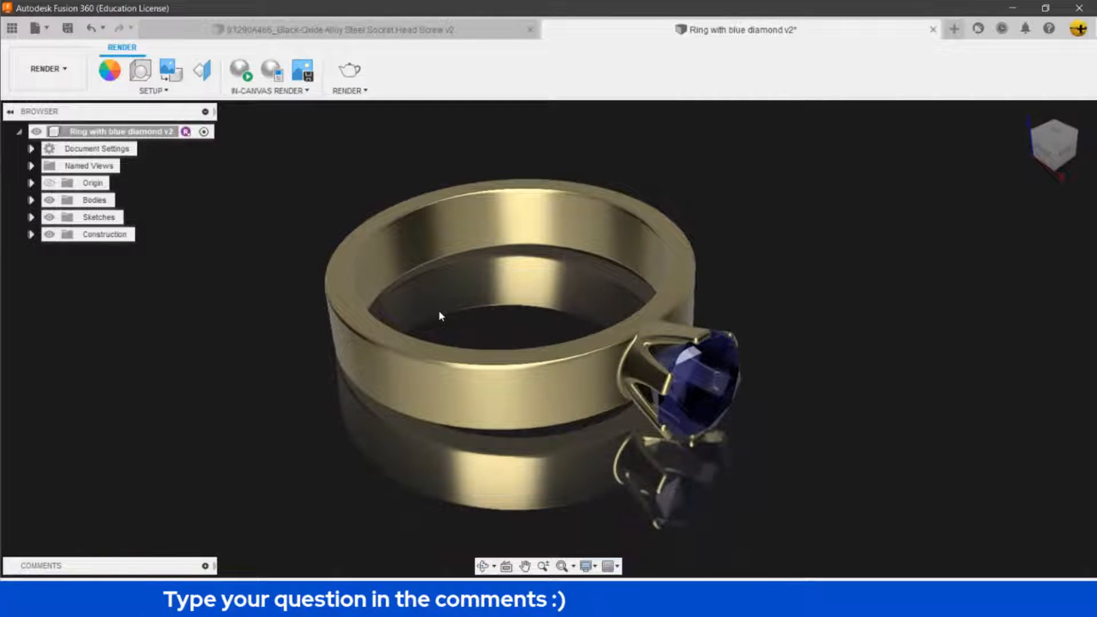
middle_click_drag(437, 336, 427, 326)
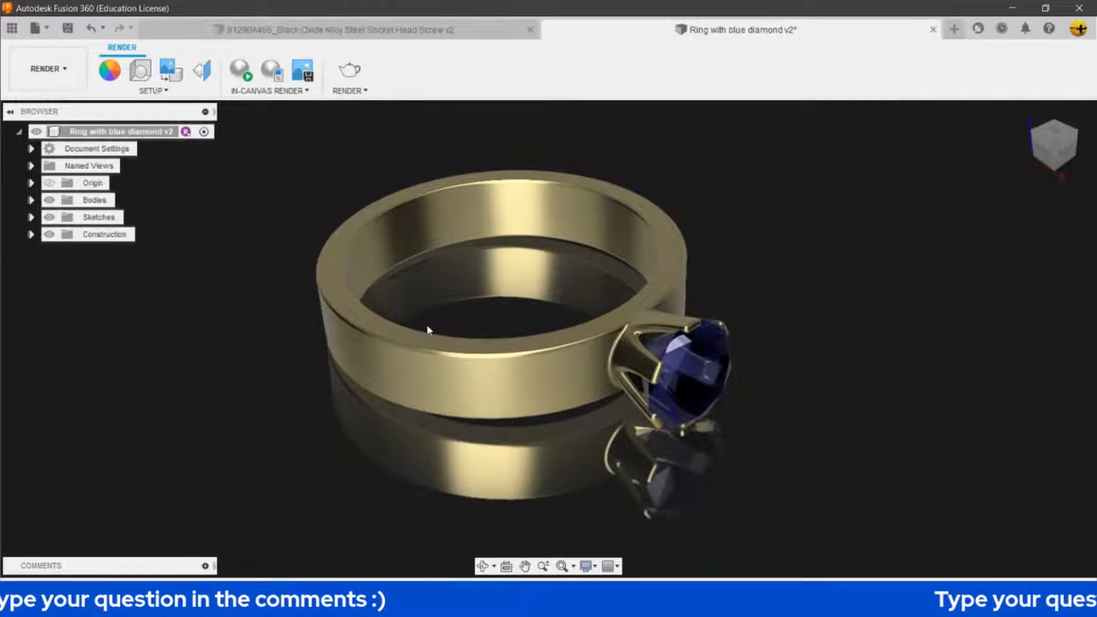
left_click(342, 69)
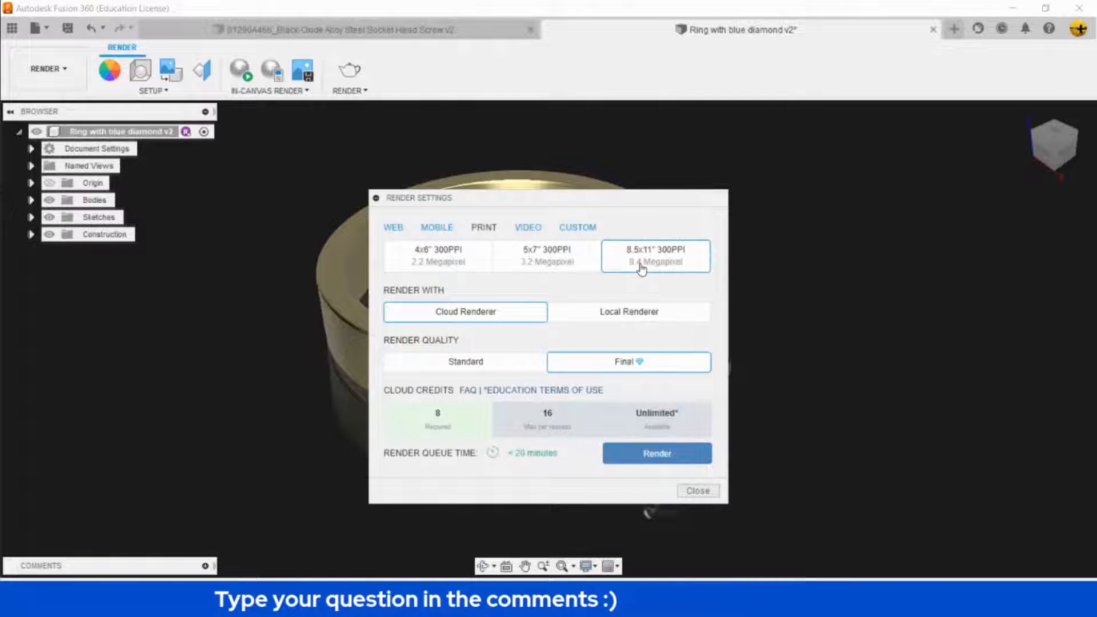
Submit the ring's cloud render at 8.5x11" 300PPI in final quality and collapse the rendering gallery.
left_click(663, 457)
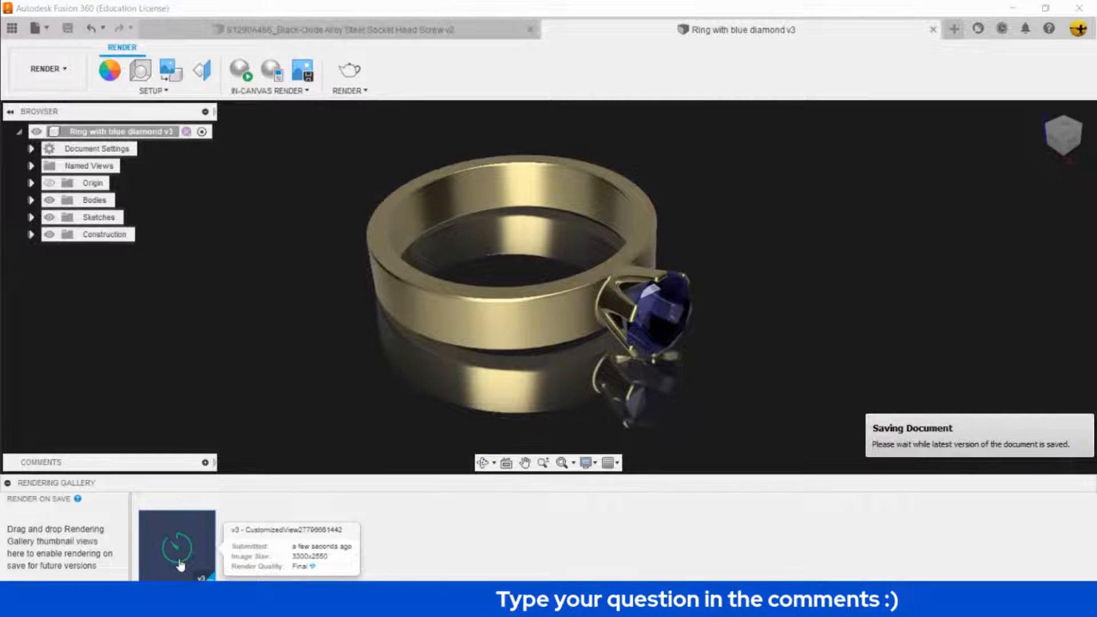
left_click(8, 483)
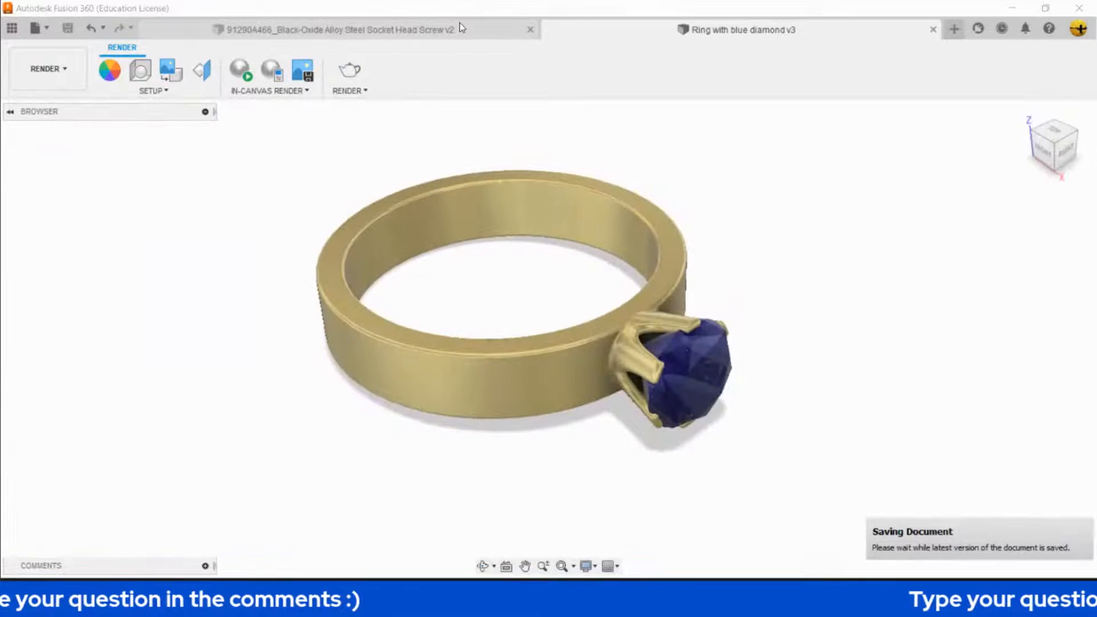
Switch to the socket head screw design and inspect its finished render at full size in the rendering gallery.
left_click(460, 24)
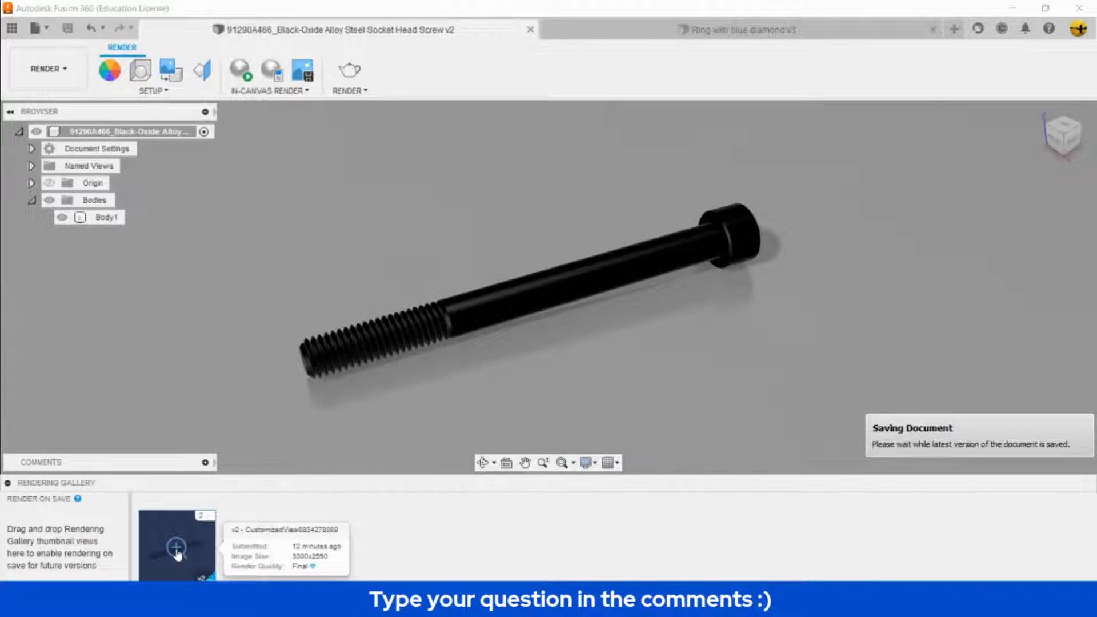
left_click(177, 552)
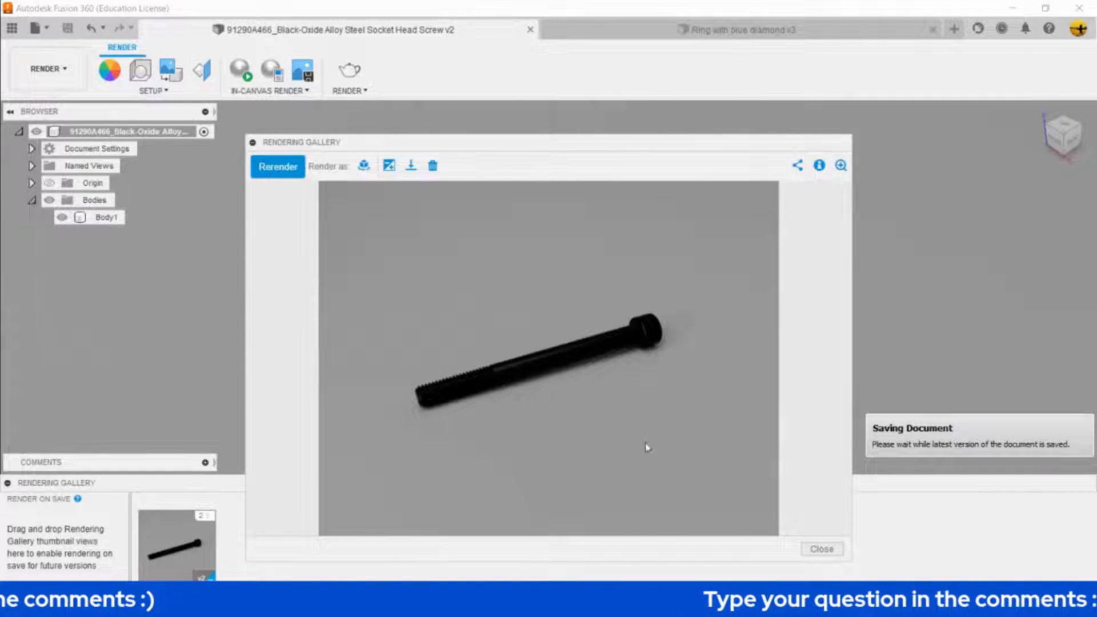
left_click(836, 549)
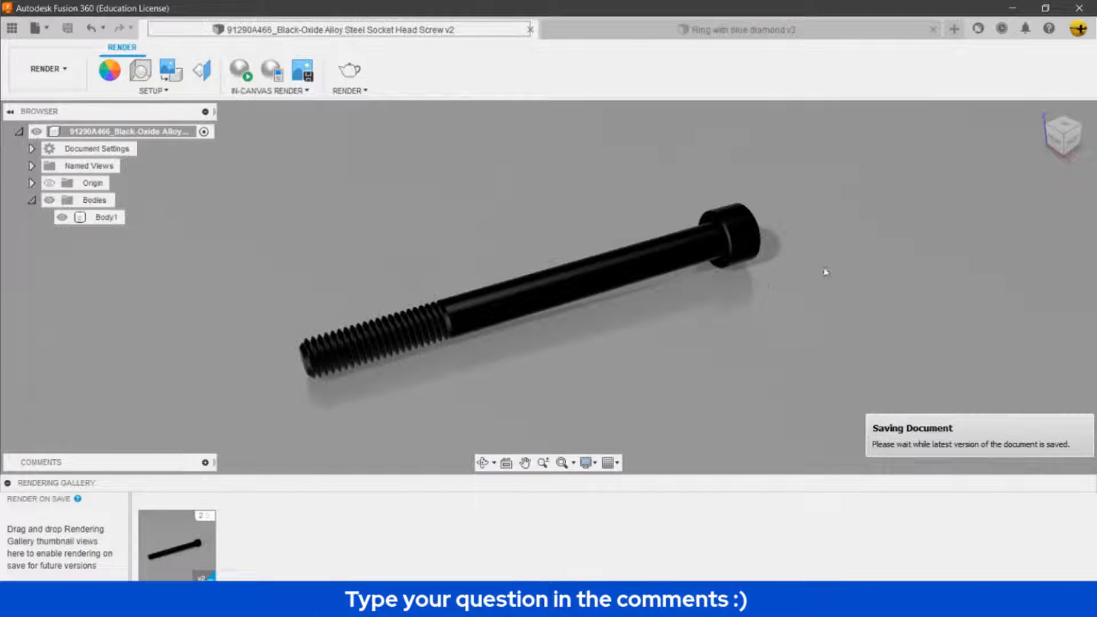
Apply the Rim Highlights environment from the Fusion 360 library to the screw's scene and close the scene settings.
left_click(141, 71)
left_click(990, 194)
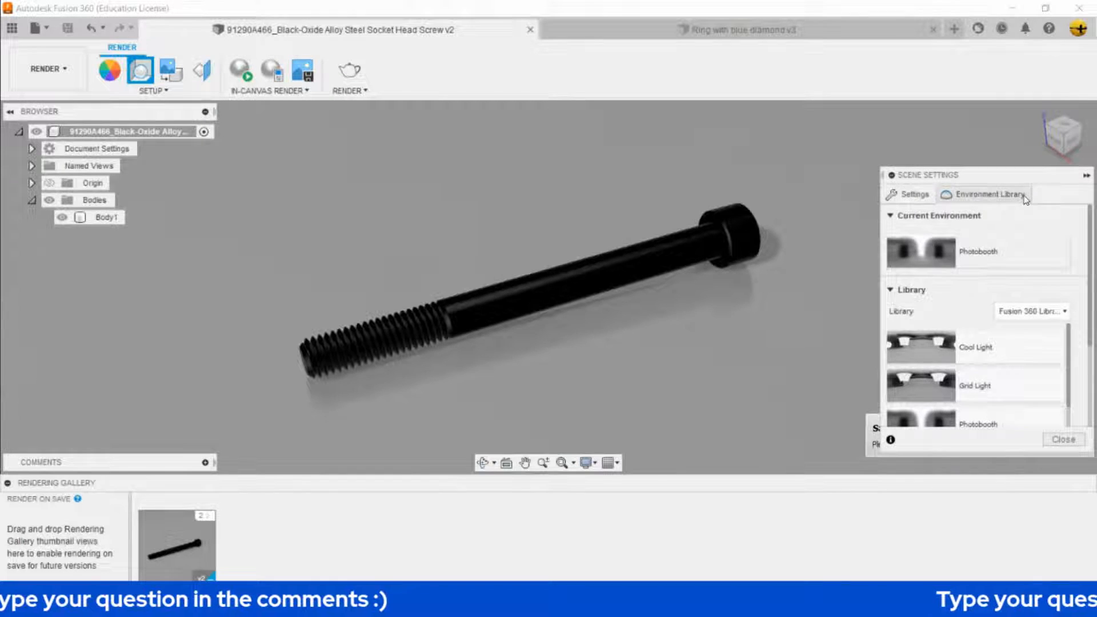
scroll(938, 405, "down", 1)
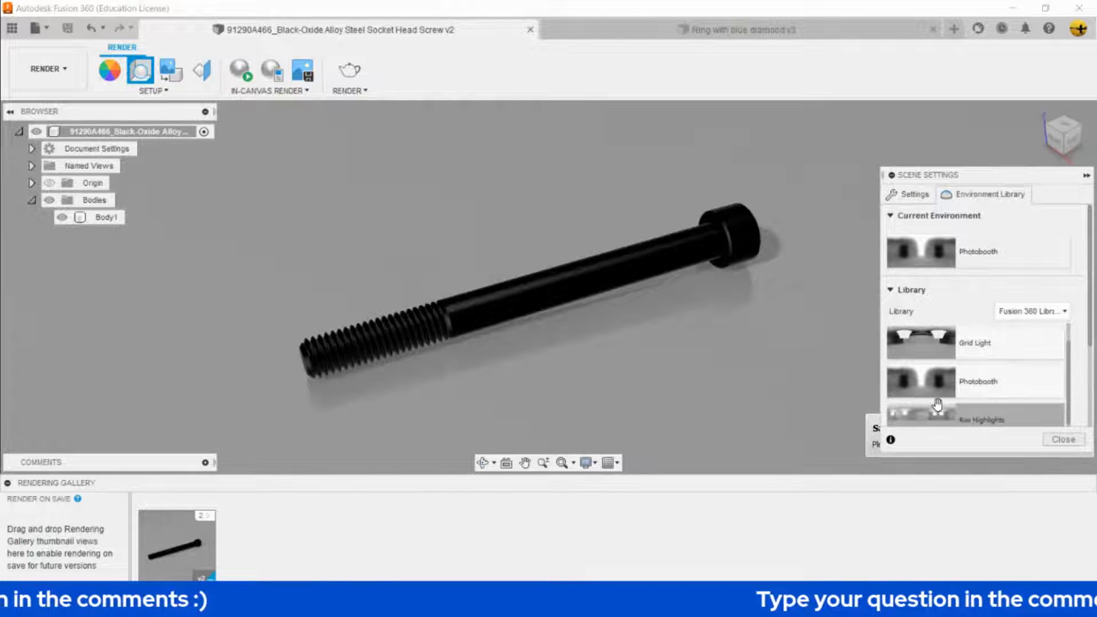
left_click_drag(937, 404, 388, 263)
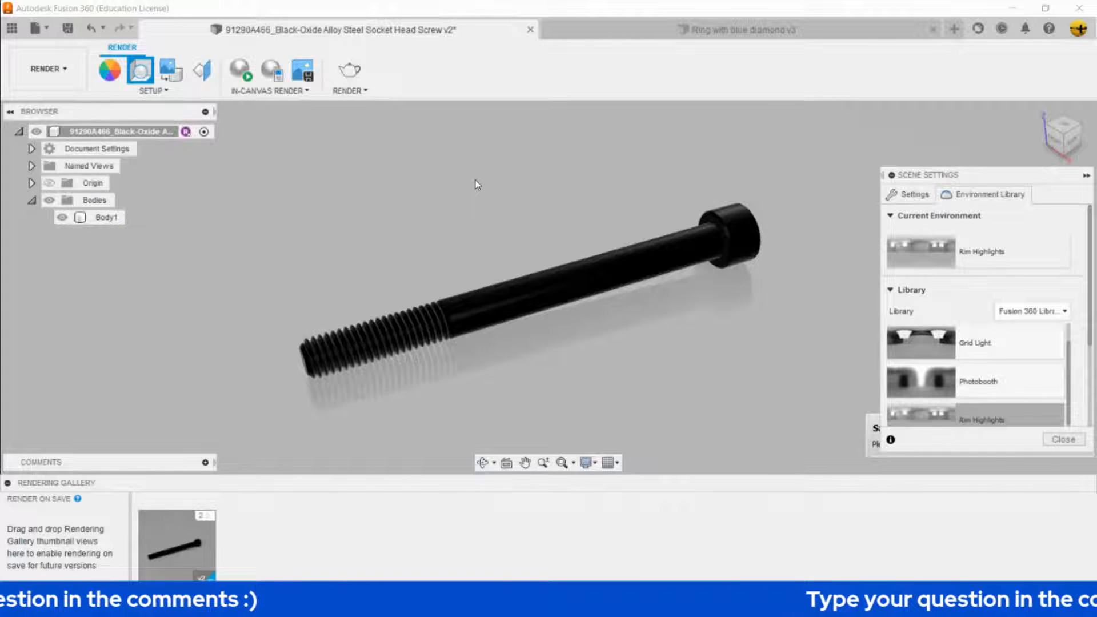
left_click(591, 296)
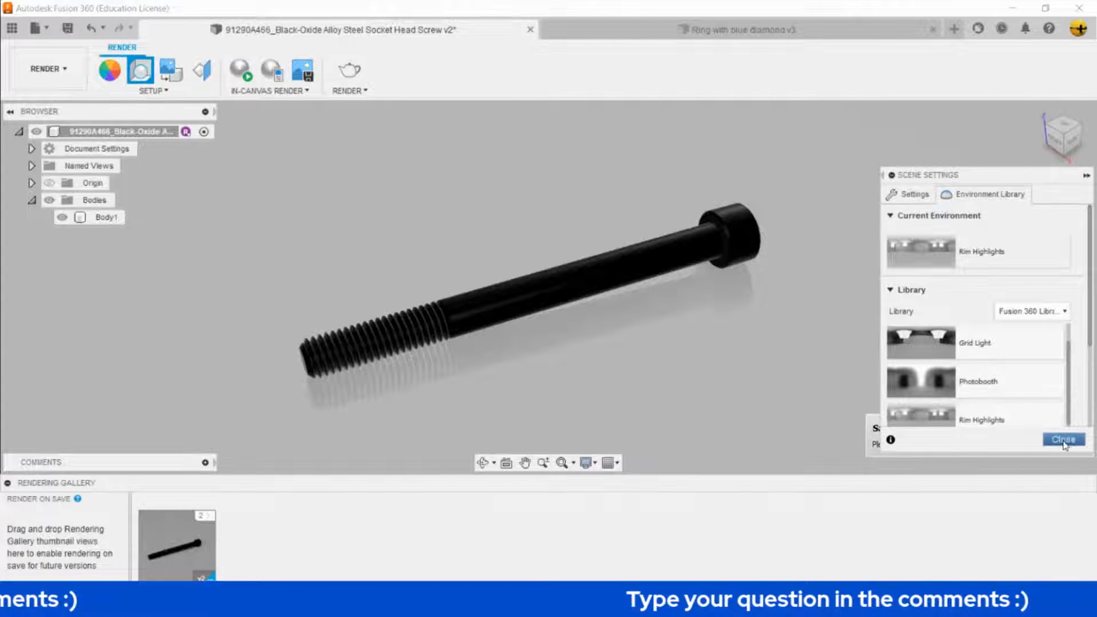
left_click(1063, 439)
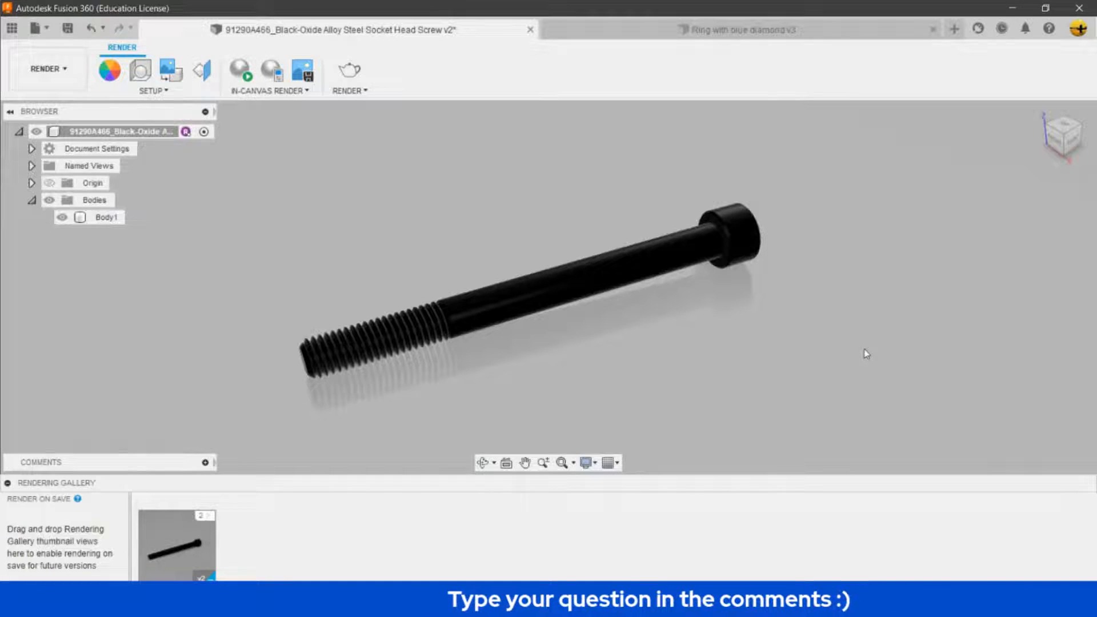
Download the screw's finished render as a PNG image into the Rendering Livestream folder inside 52 Pixels, keeping the suggested file name.
left_click(178, 547)
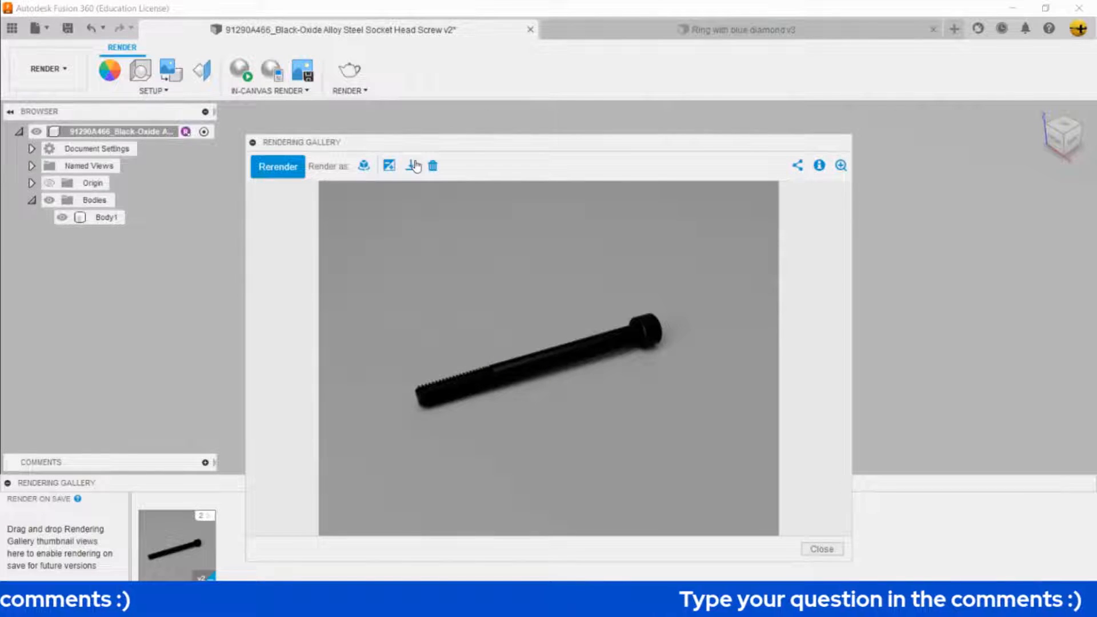
left_click(411, 166)
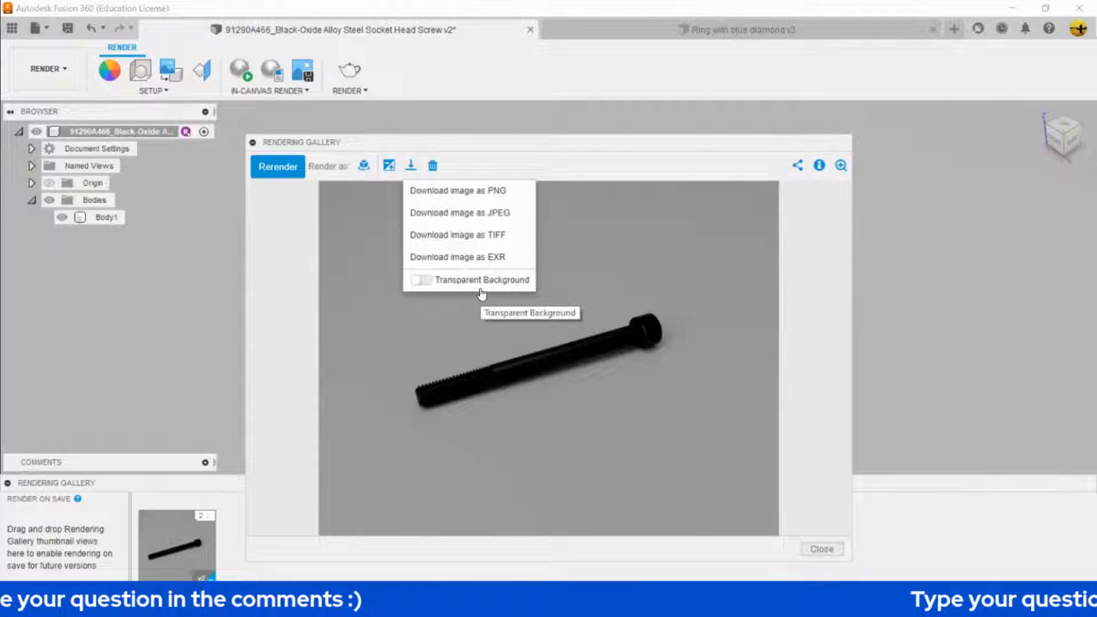
left_click(507, 195)
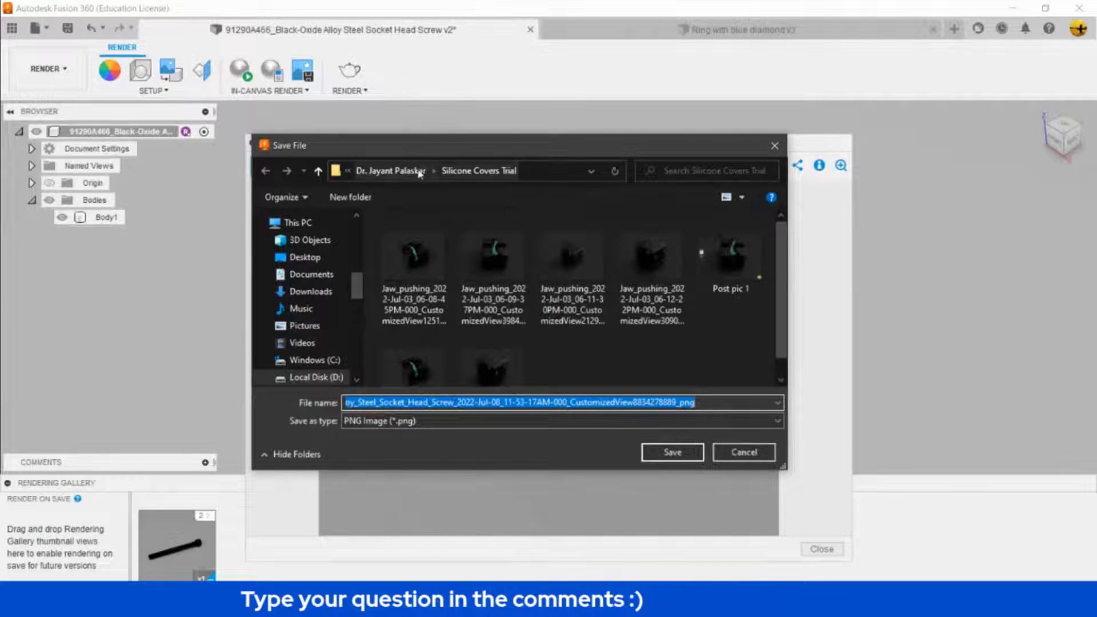
left_click(373, 171)
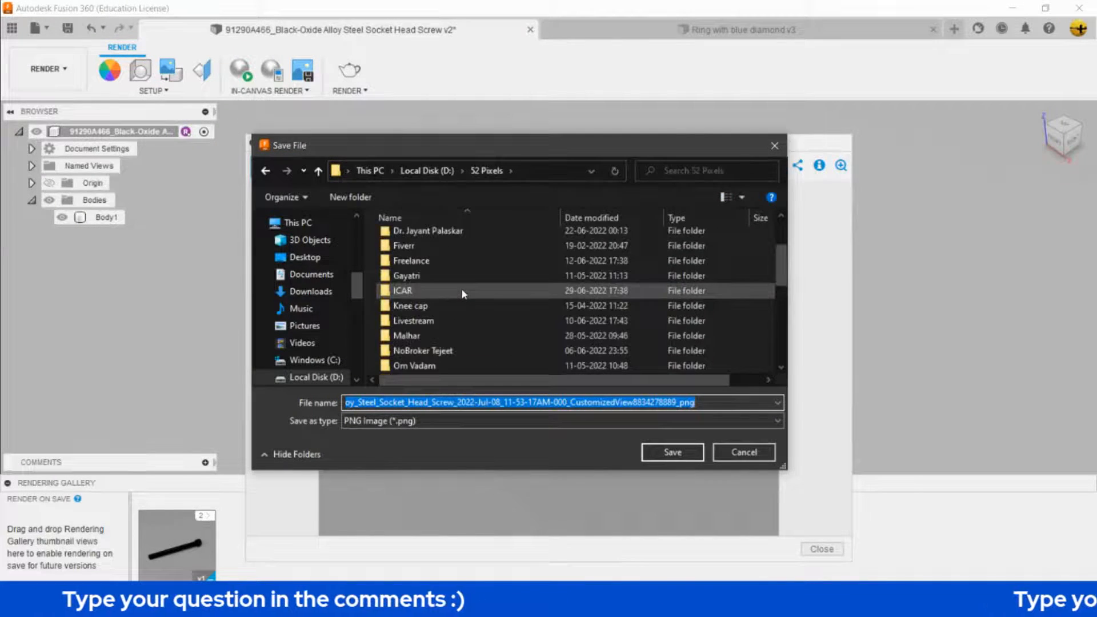
scroll(451, 323, "down", 5)
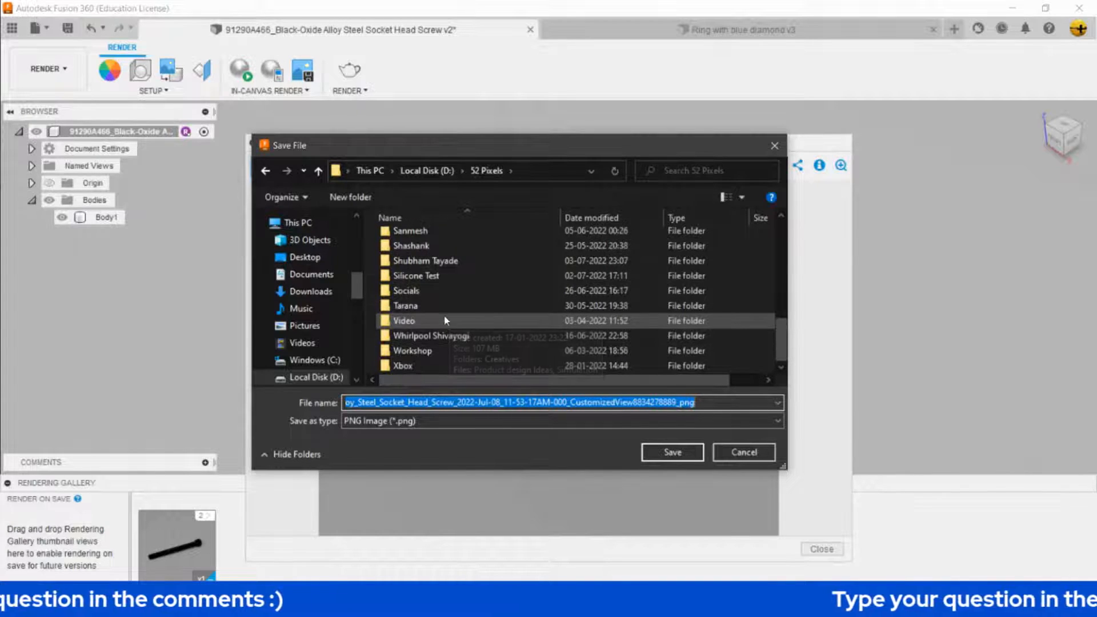
scroll(451, 320, "up", 1)
left_click(455, 250)
double_click(455, 249)
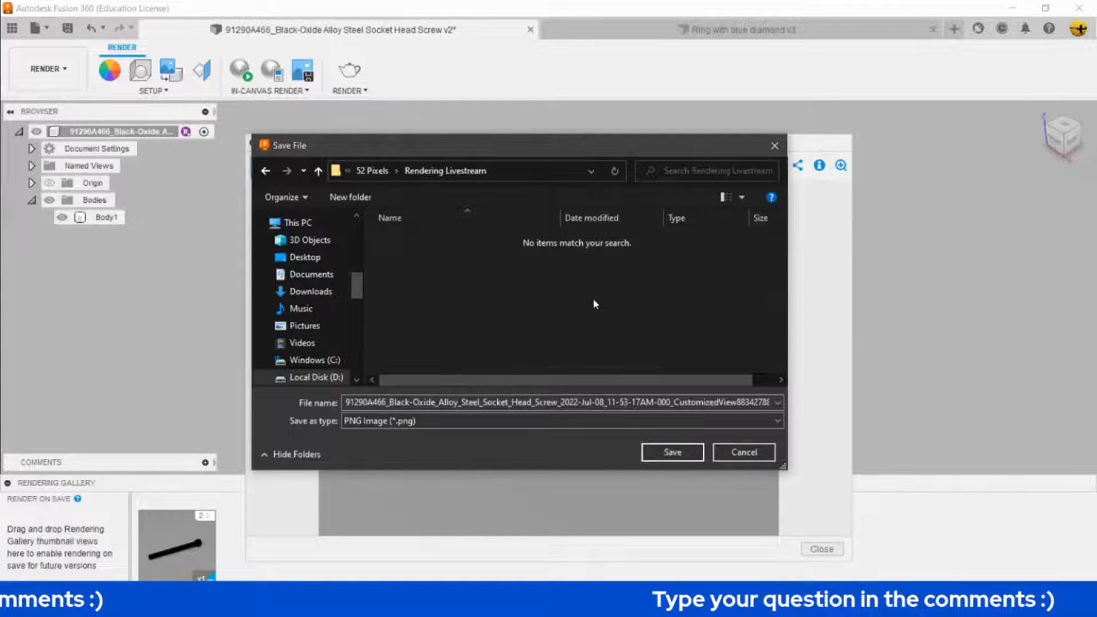
left_click(669, 454)
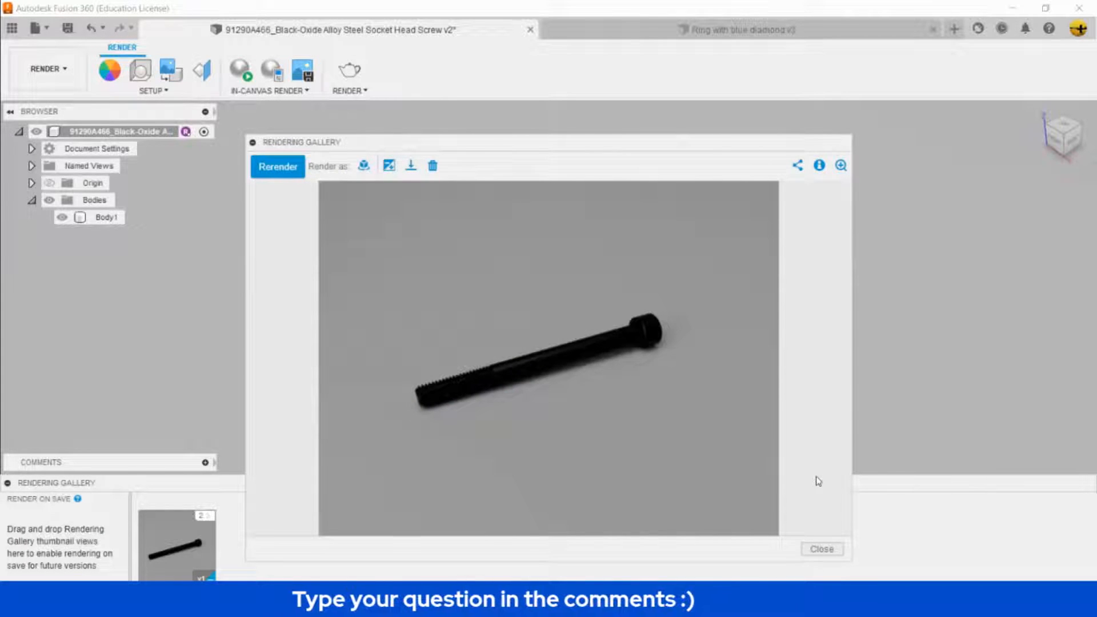
left_click(823, 549)
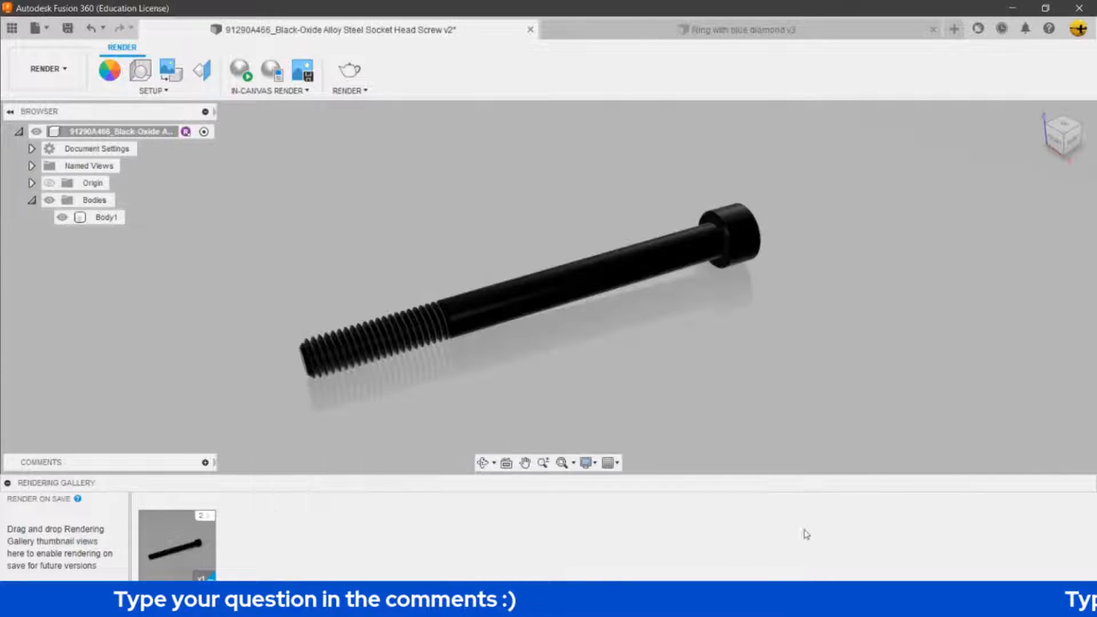
Review the screw's stored render once more and collapse the rendering gallery.
left_click(201, 516)
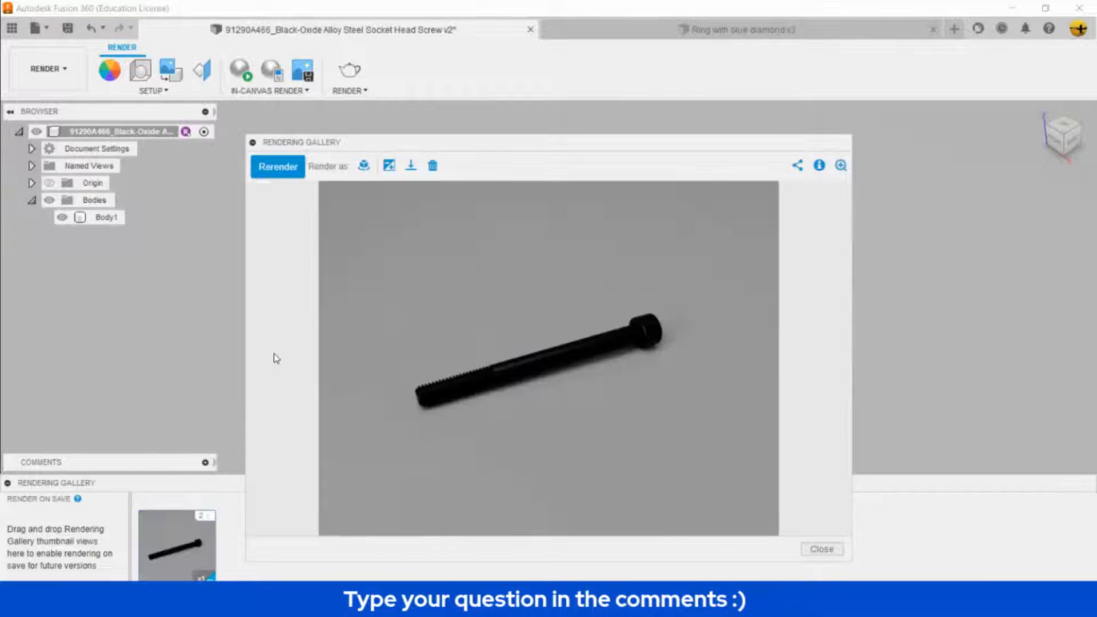
left_click(838, 553)
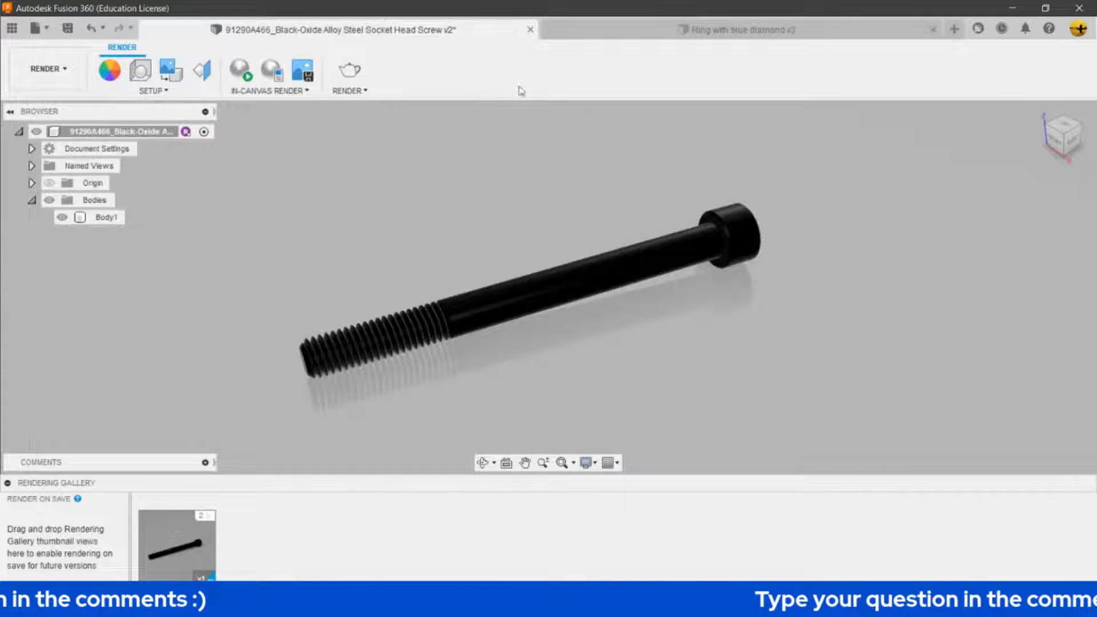
left_click(8, 483)
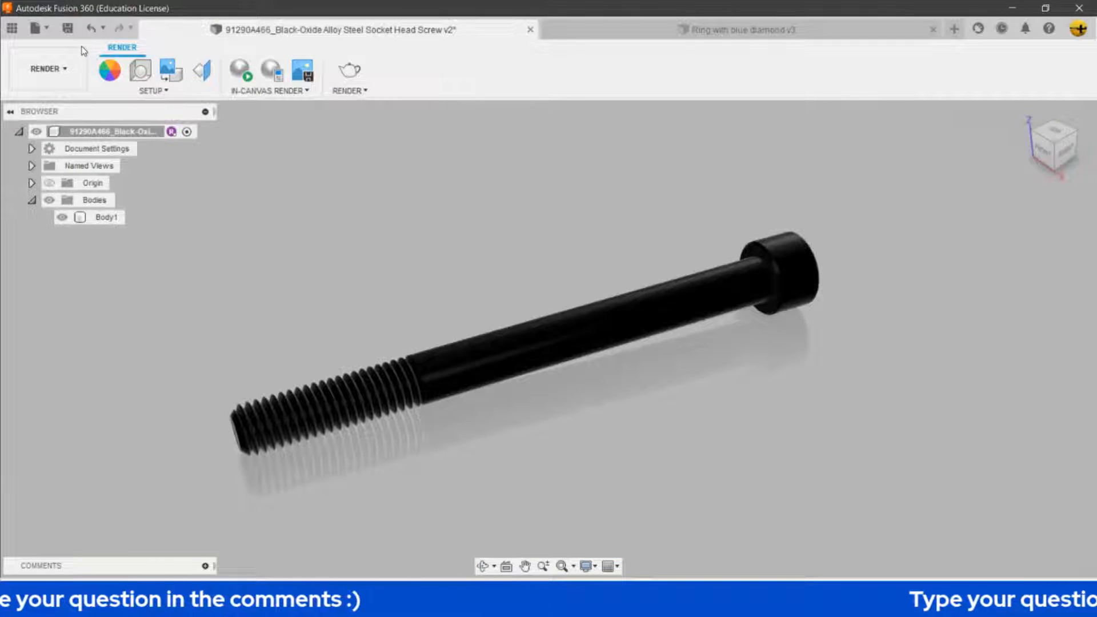
Save the screw design as a new version with the default description and close the document.
left_click(67, 28)
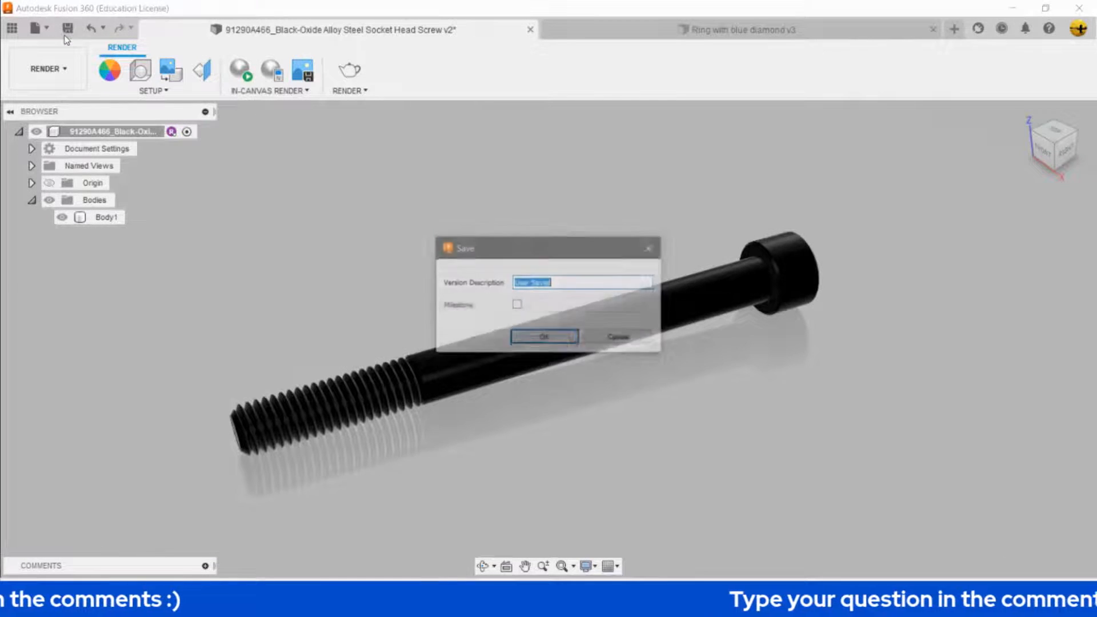
left_click(562, 339)
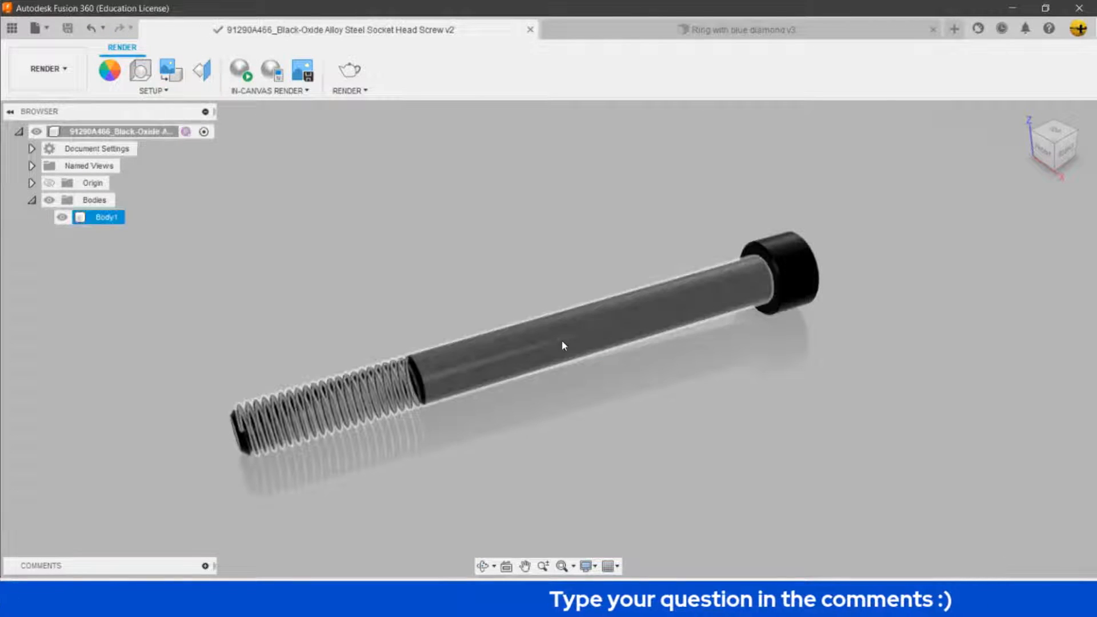
left_click(530, 30)
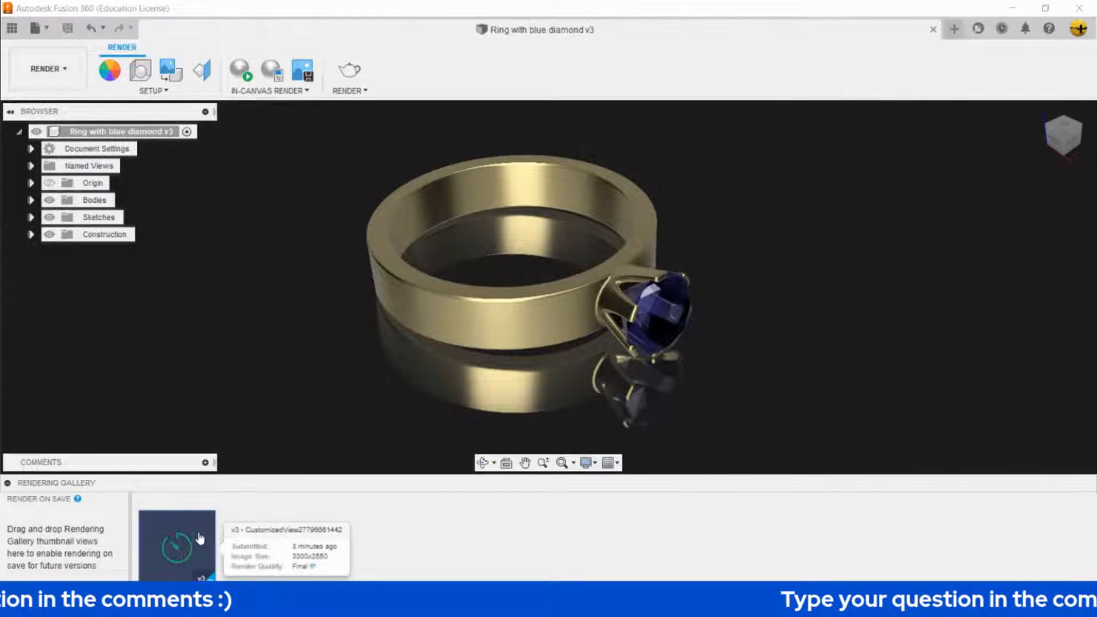
Collapse the ring's rendering gallery and open the Ornithopter design from the Photorealistic Rendering using Fusion 360 project.
left_click(8, 483)
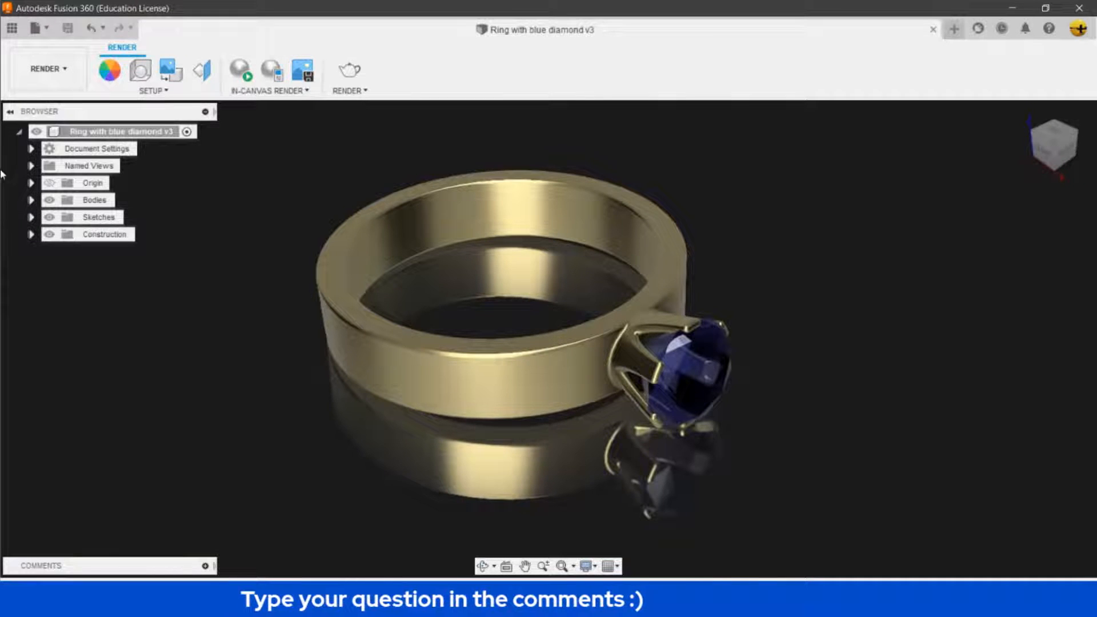
left_click(13, 27)
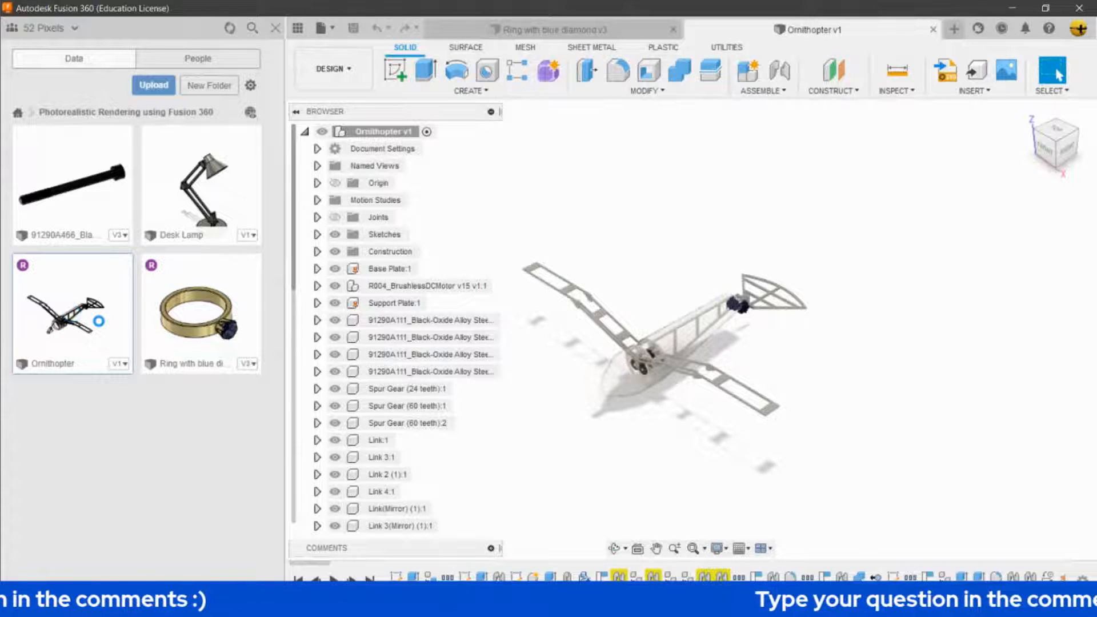
left_click(275, 27)
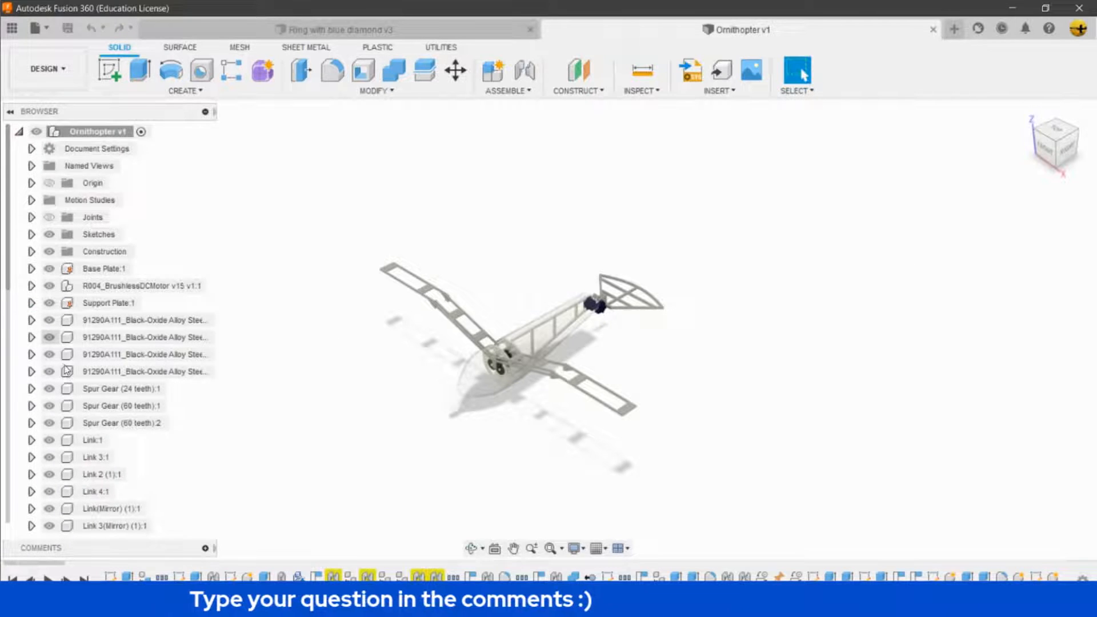
Look over the ornithopter's components, switch the design to the Render workspace and collapse the rendering gallery.
scroll(67, 370, "down", 5)
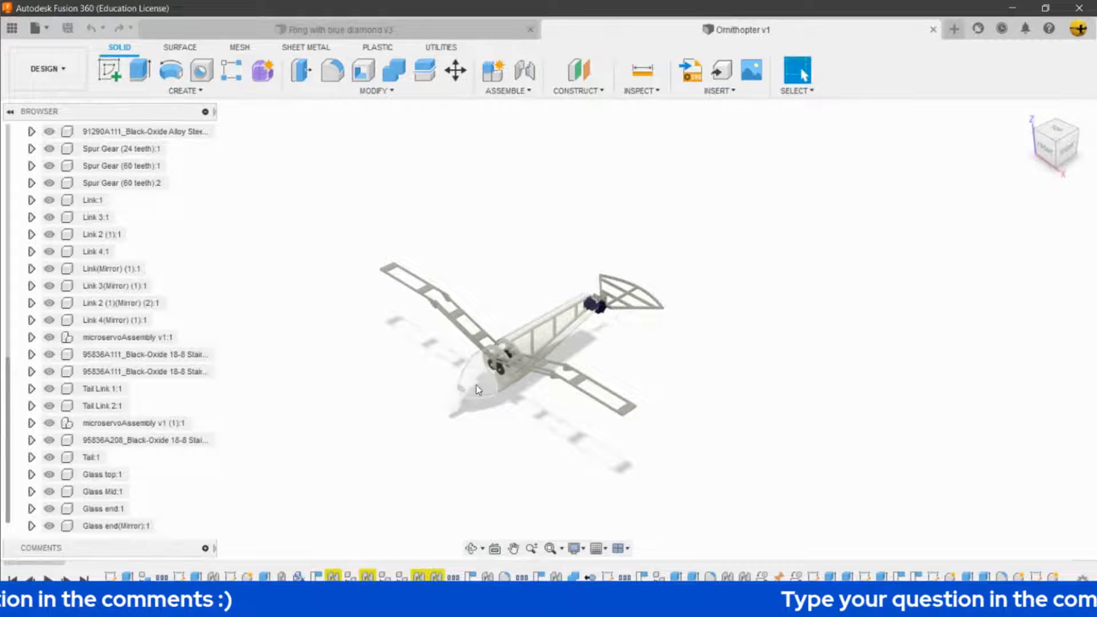
scroll(475, 386, "up", 5)
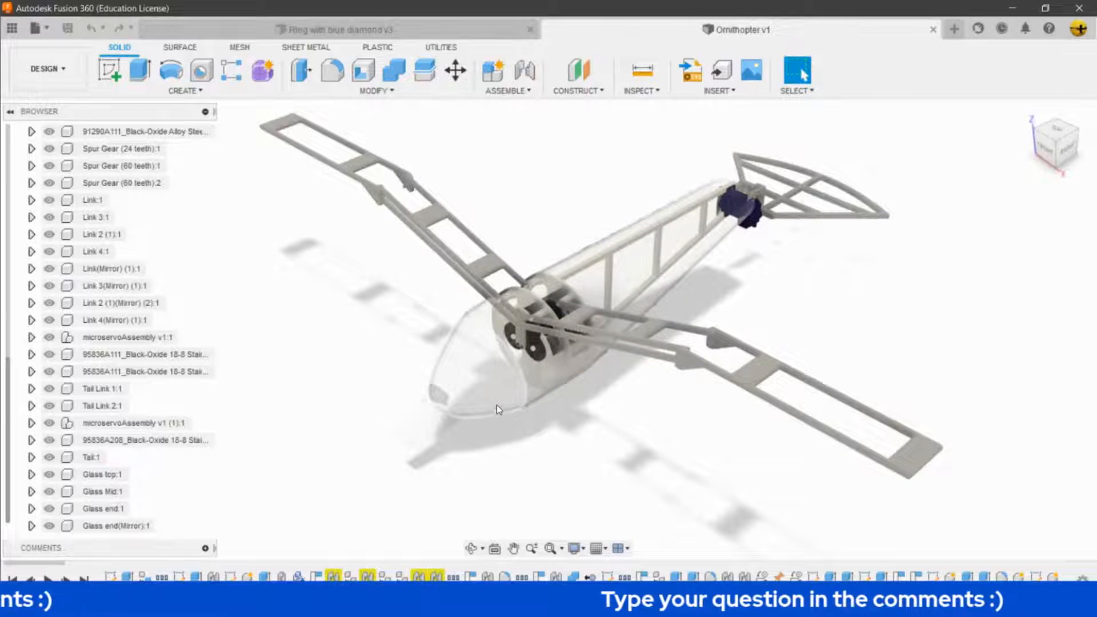
scroll(393, 309, "down", 3)
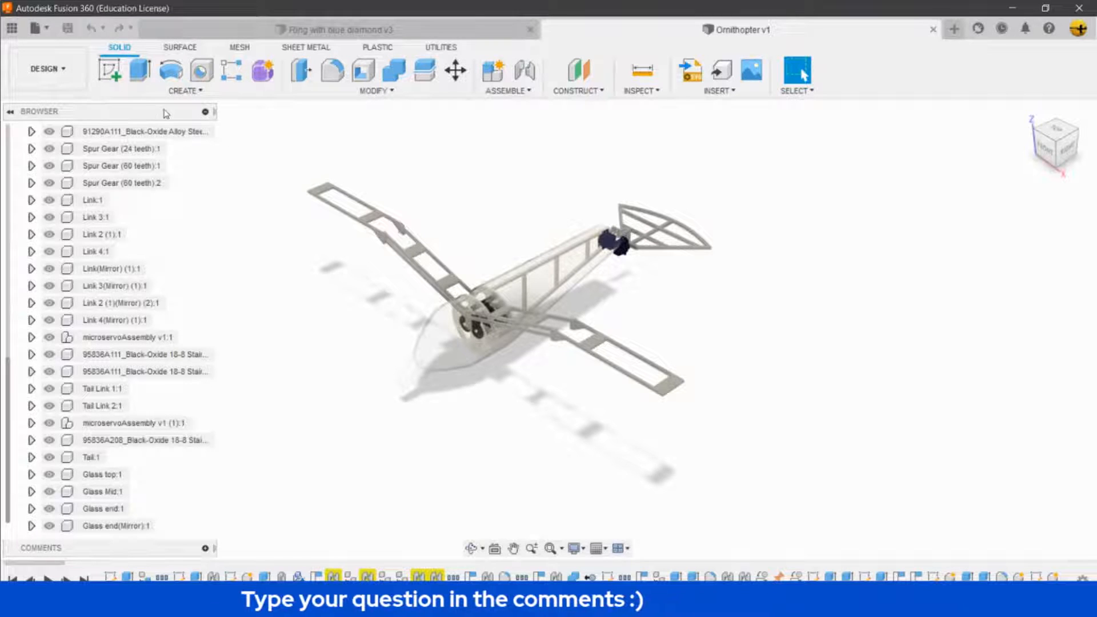
left_click(48, 69)
left_click(93, 161)
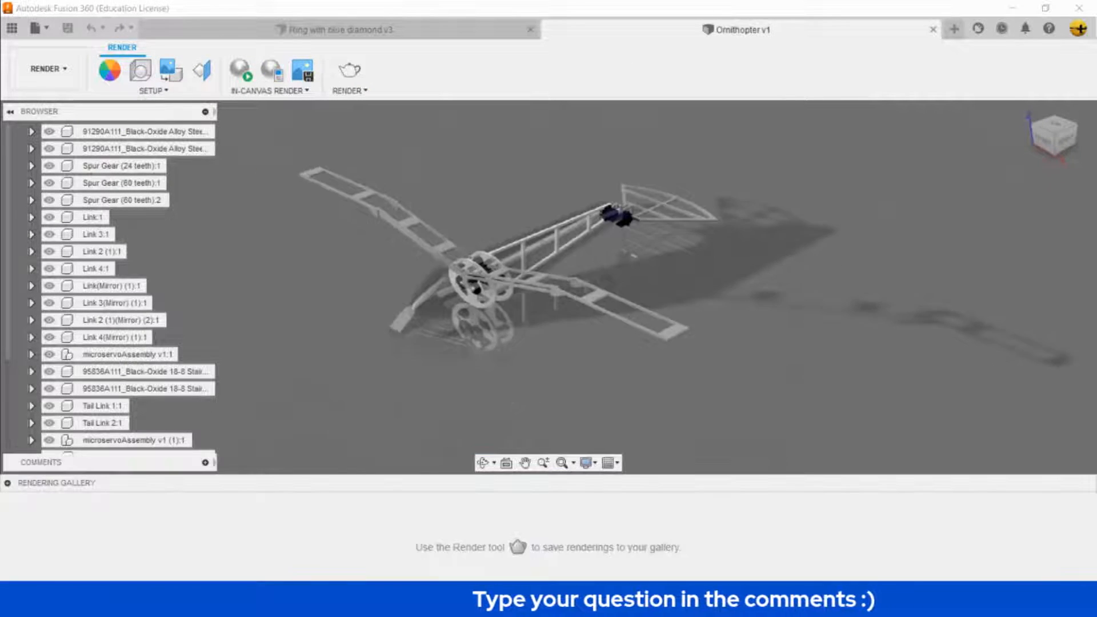
left_click(19, 481)
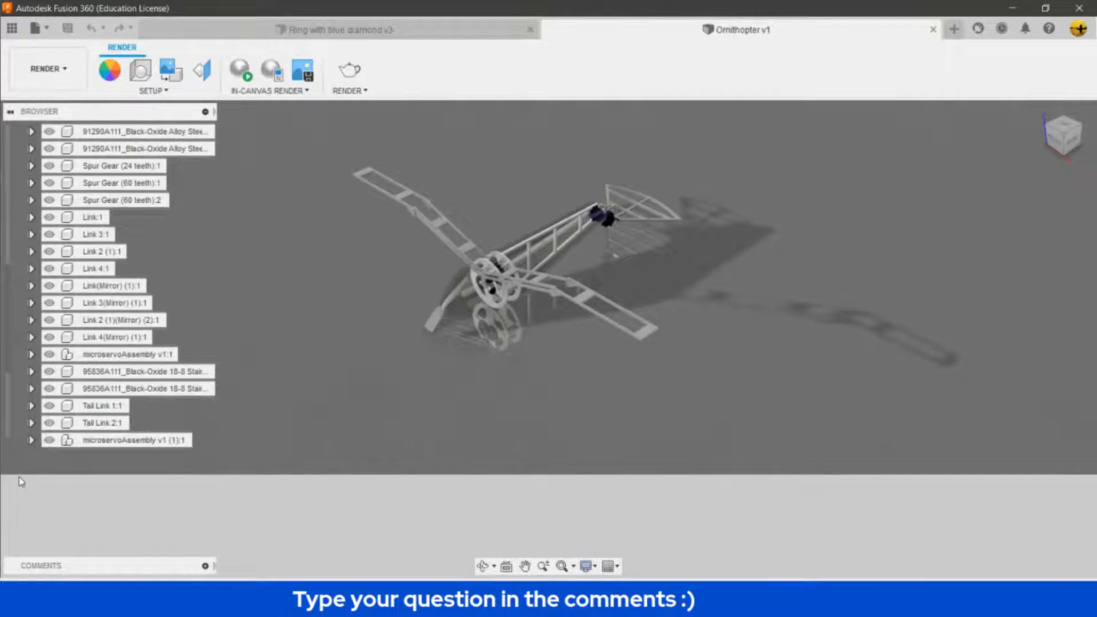
scroll(705, 394, "down", 2)
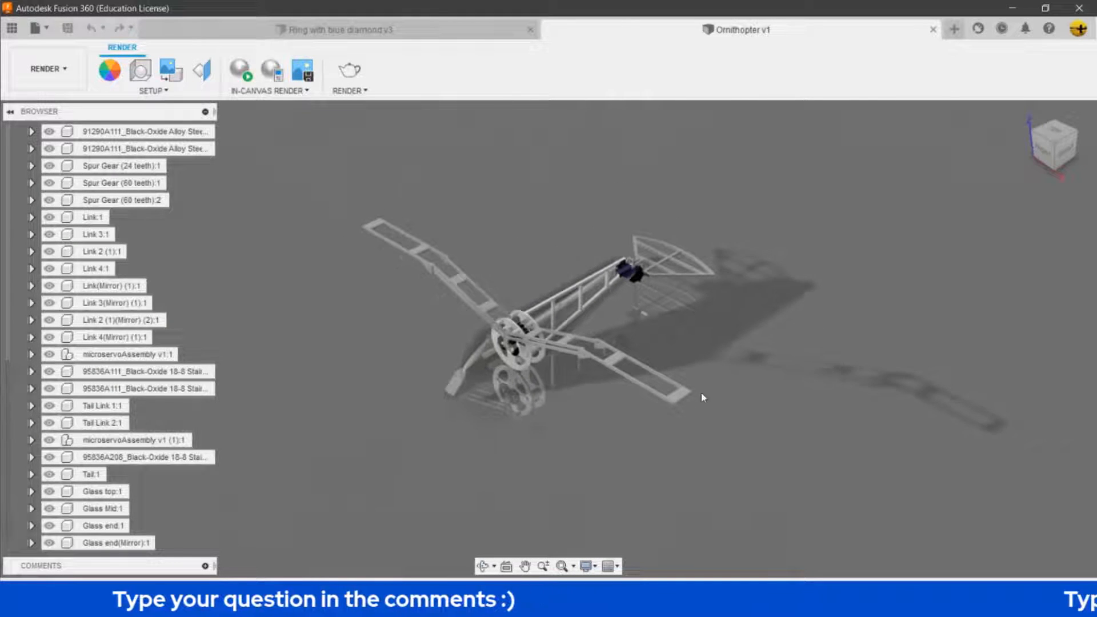
scroll(677, 358, "down", 1)
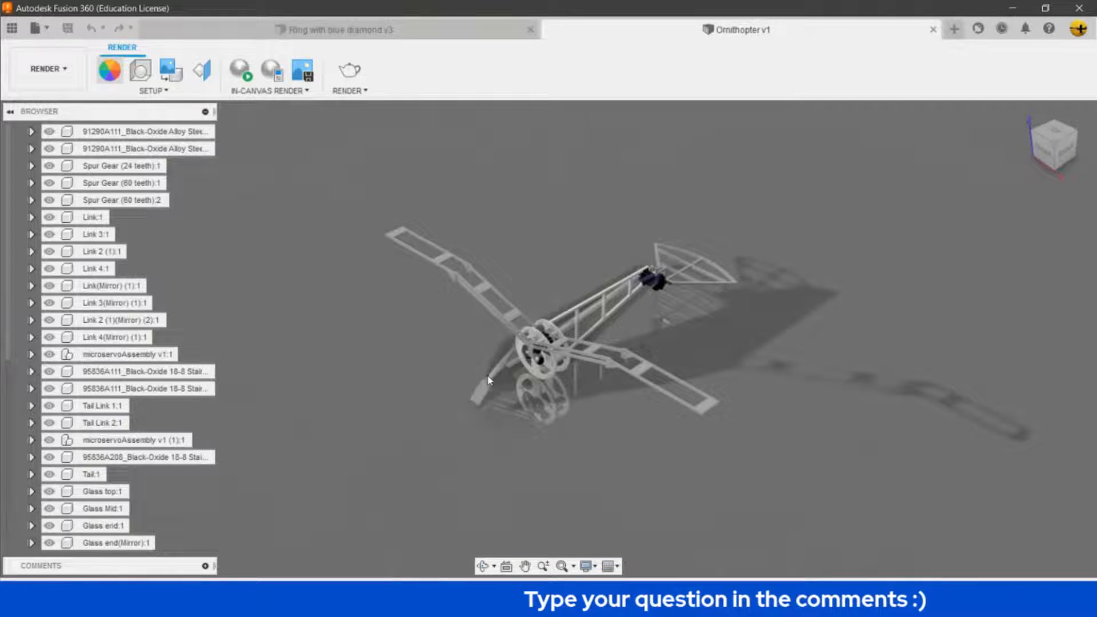
Check the design's appearances and set the scene background to a solid dark grey with RGB 28, 28, 28.
key("a")
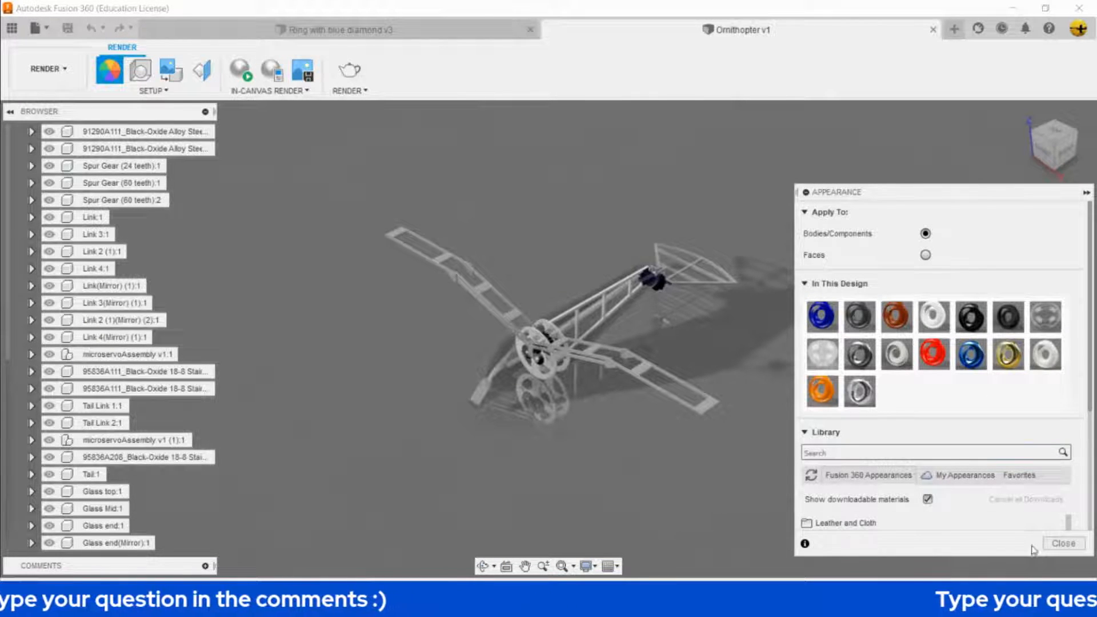
left_click(1063, 543)
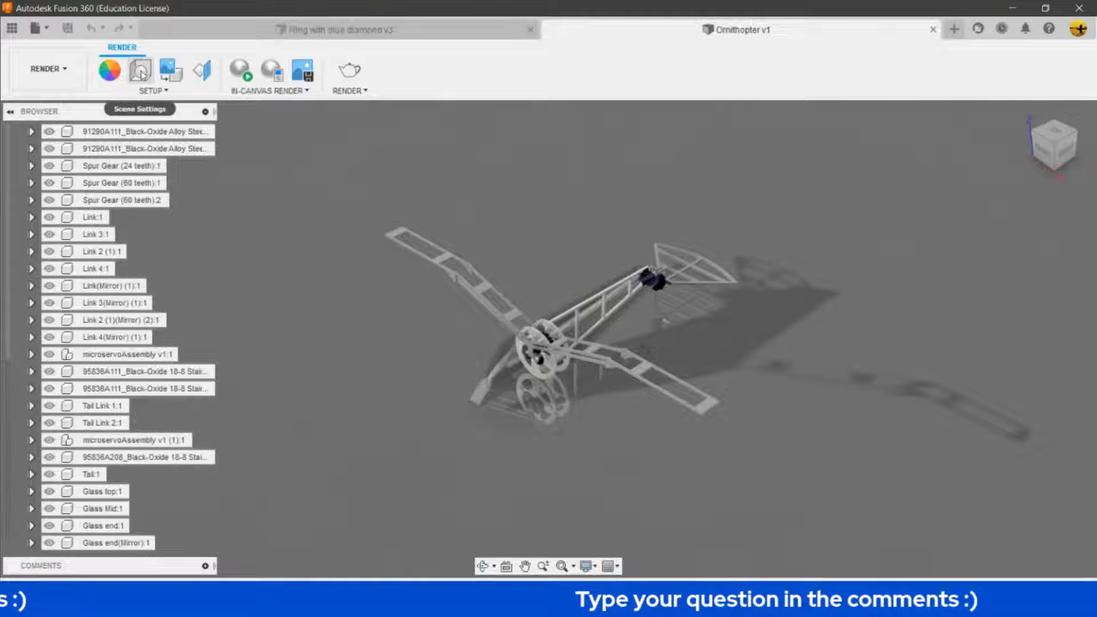
left_click(140, 71)
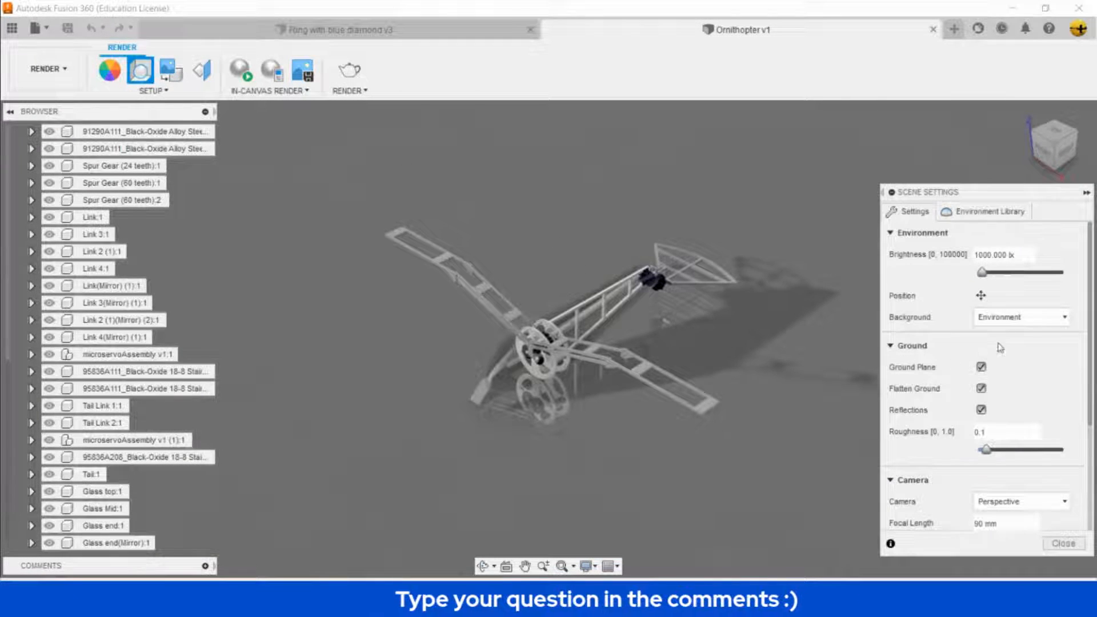
left_click(1011, 319)
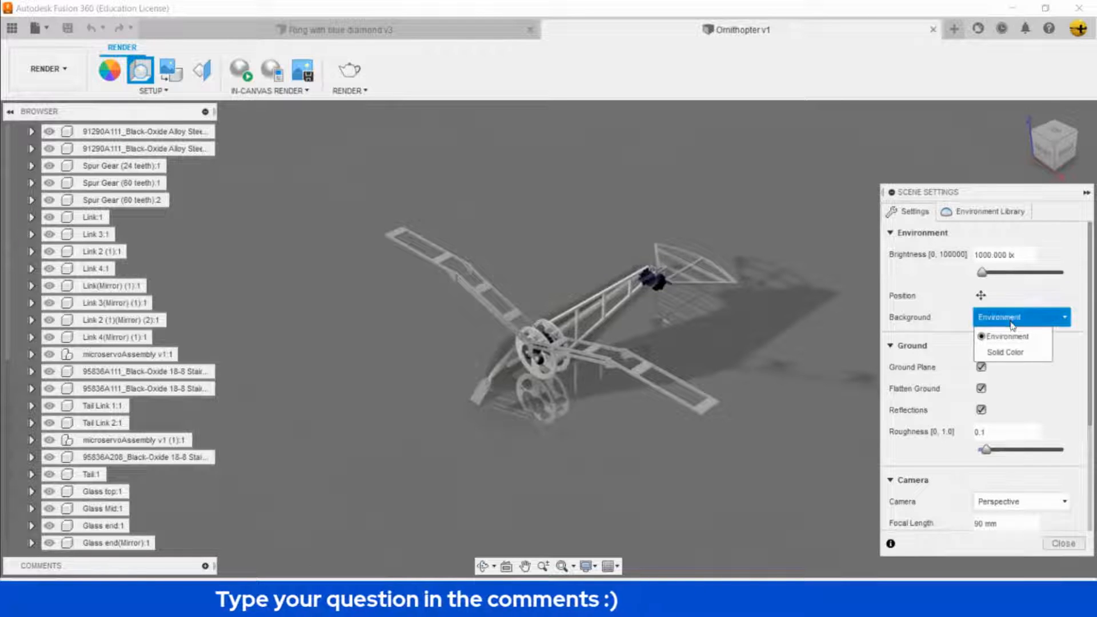
left_click(1005, 352)
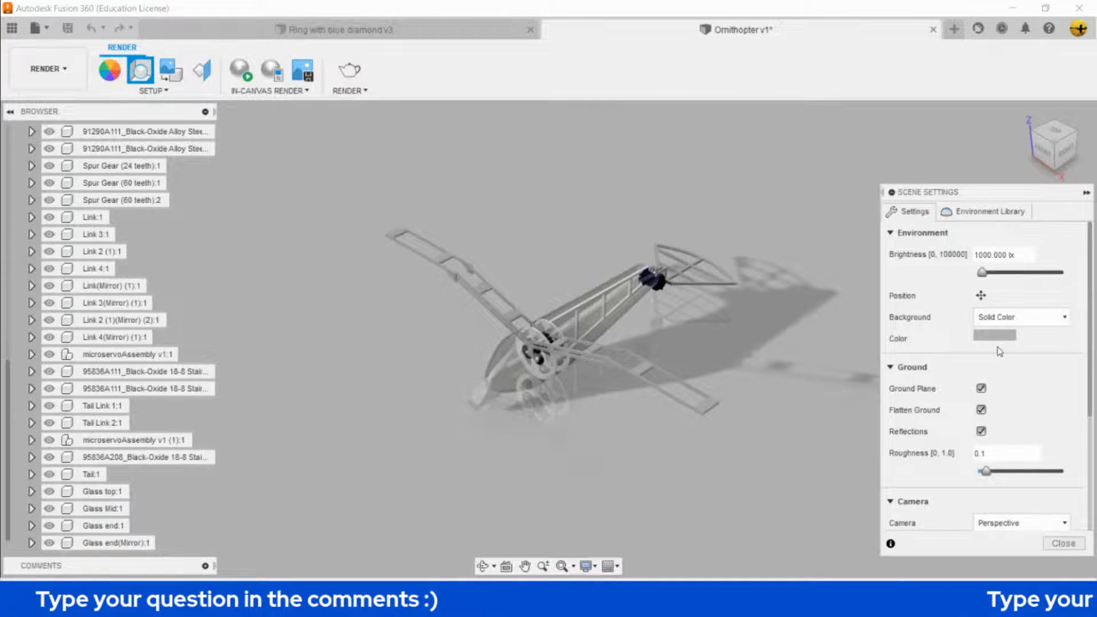
left_click(995, 336)
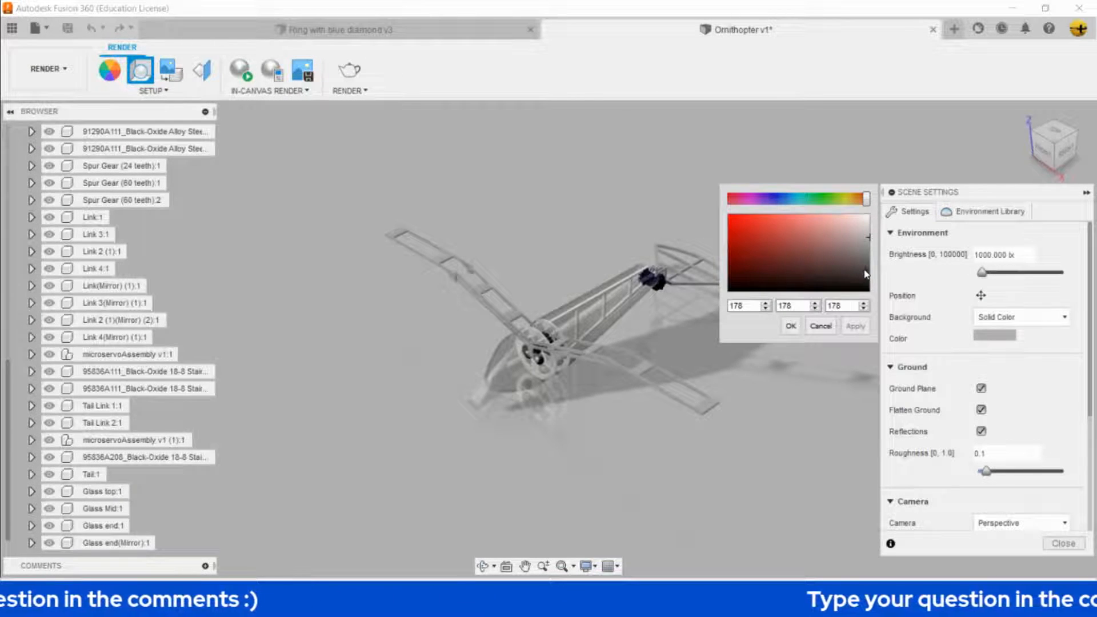
left_click_drag(866, 274, 874, 285)
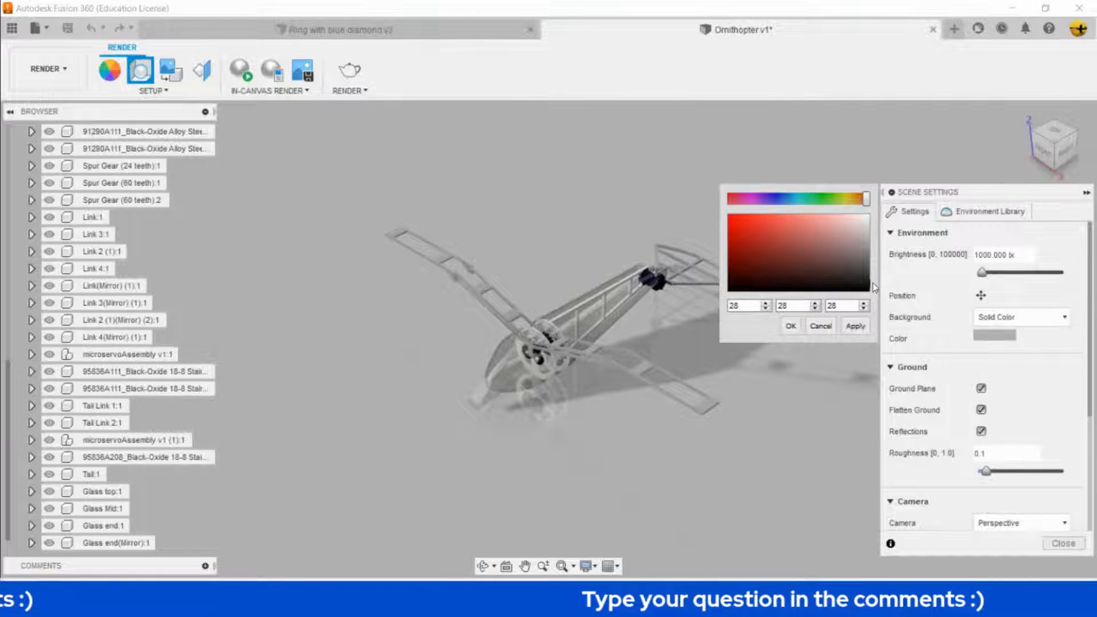
left_click(855, 326)
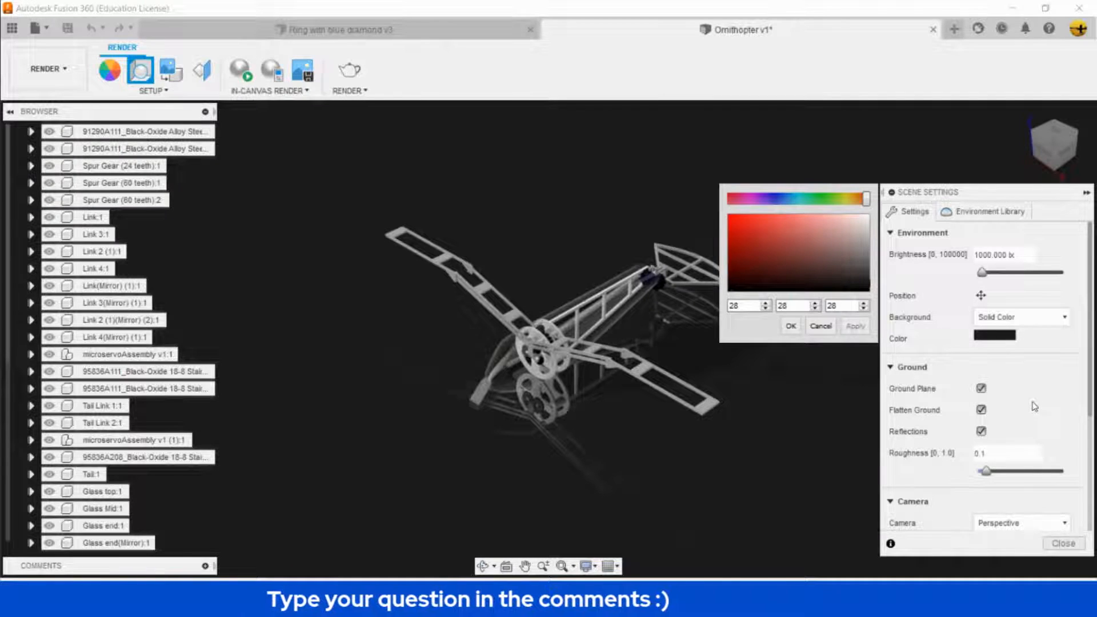
left_click(798, 330)
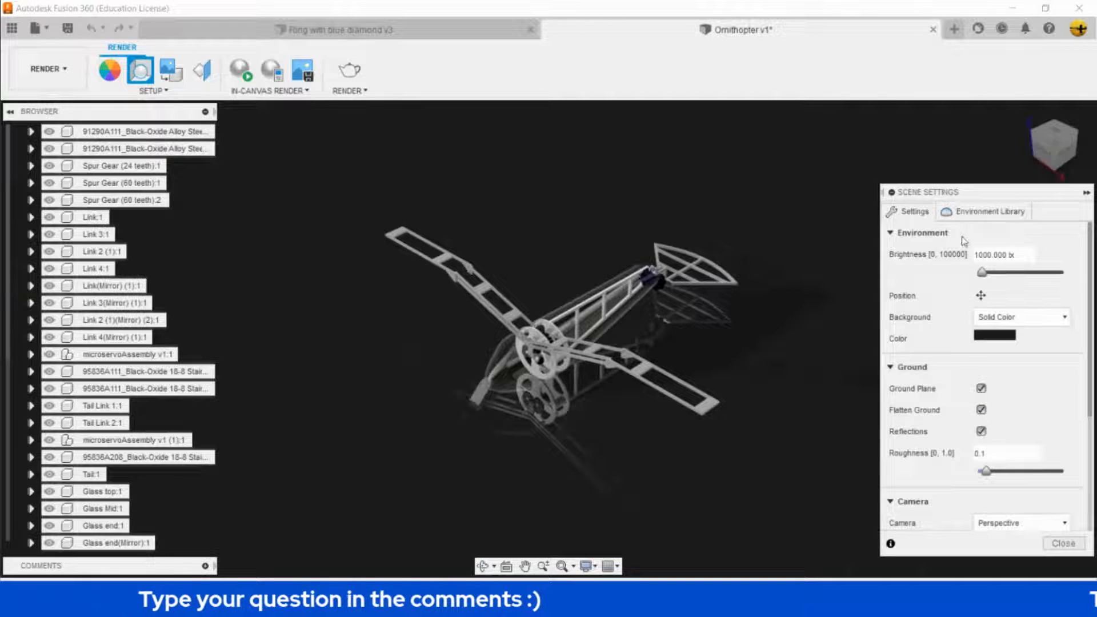
Try the Soft Light environment on the scene and switch back to Sharp Highlights.
left_click(985, 219)
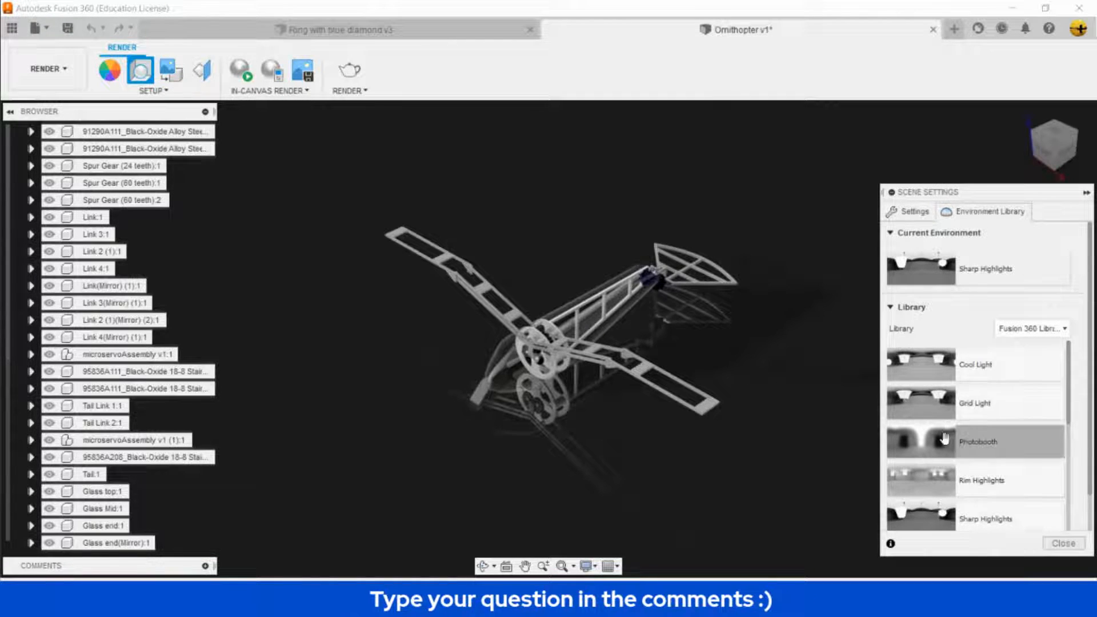
scroll(961, 441, "down", 3)
left_click_drag(926, 421, 836, 374)
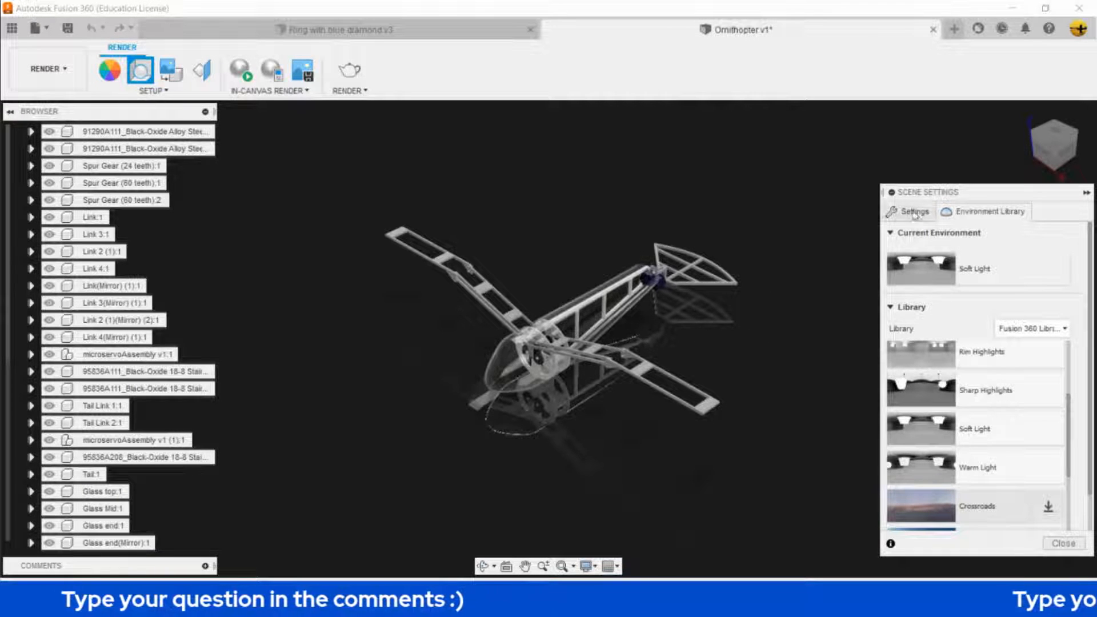
scroll(930, 402, "up", 1)
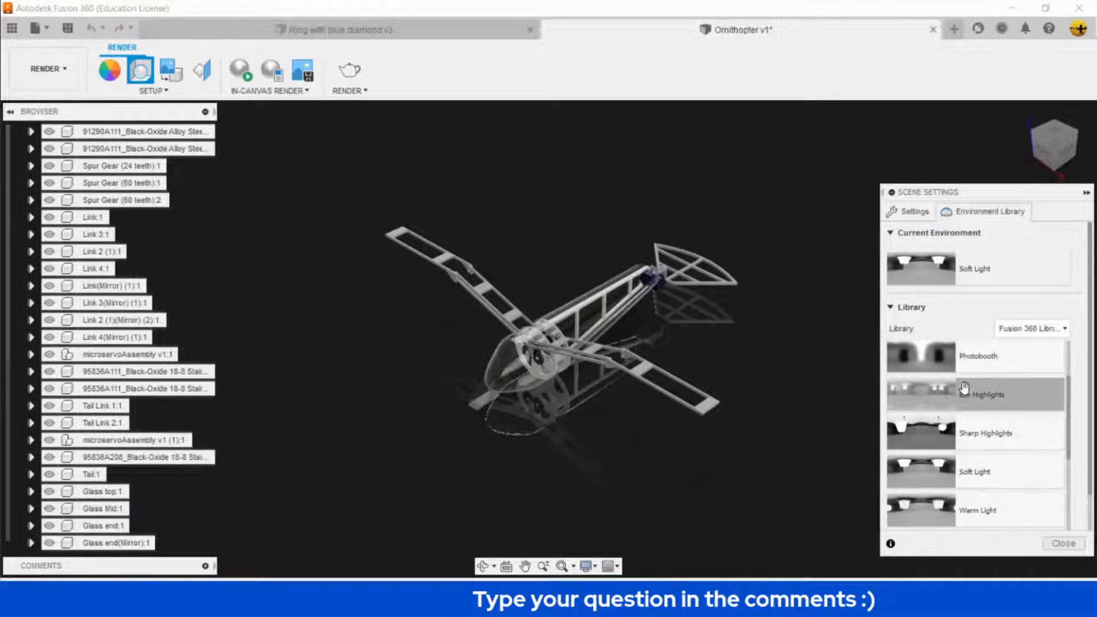
left_click_drag(974, 433, 833, 388)
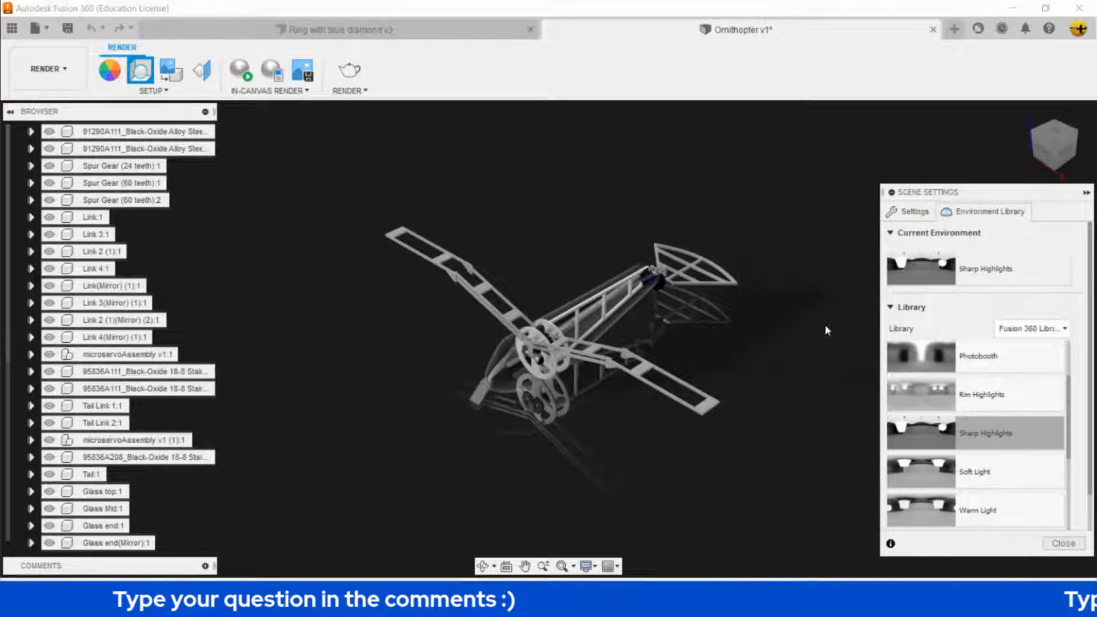
scroll(987, 439, "up", 3)
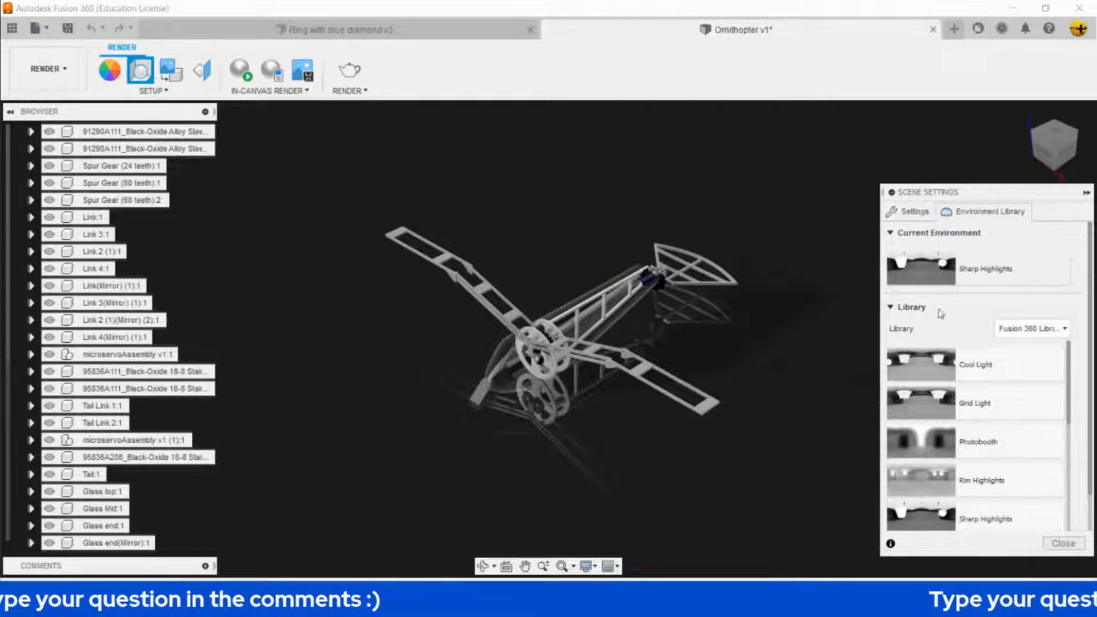
Rotate the scene environment to about -36.6 degrees and close the scene settings.
left_click(912, 211)
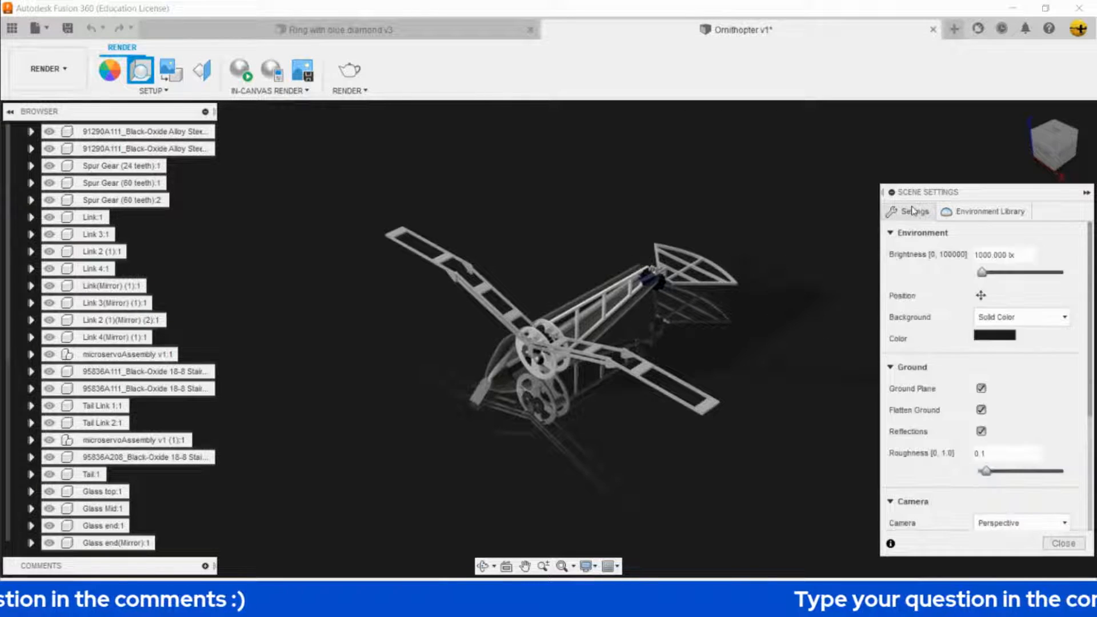
left_click(987, 294)
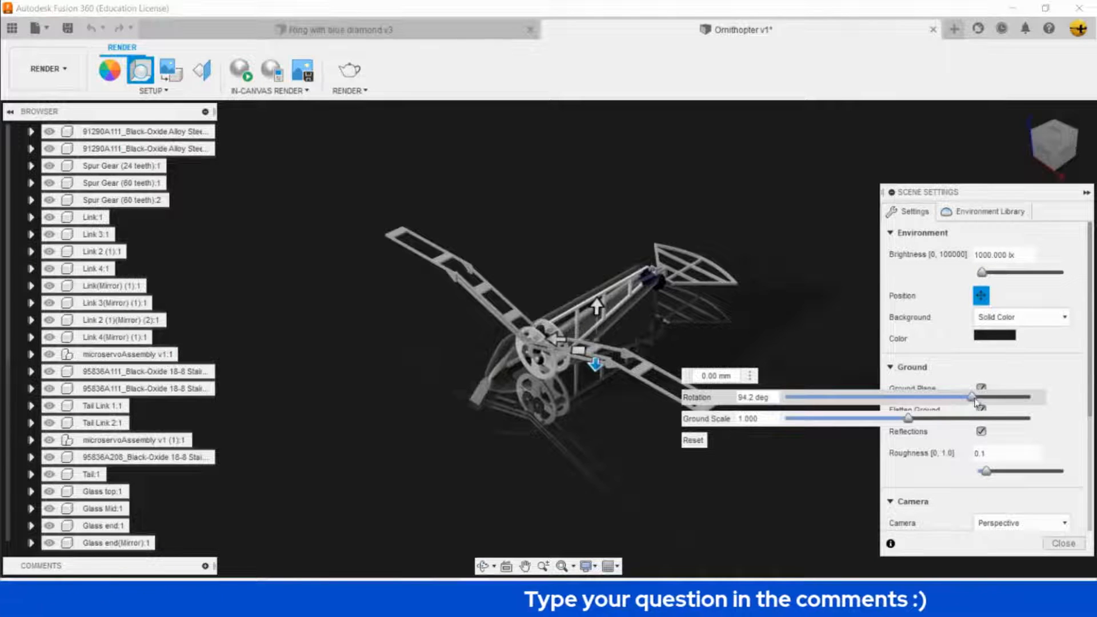
left_click_drag(974, 398, 885, 411)
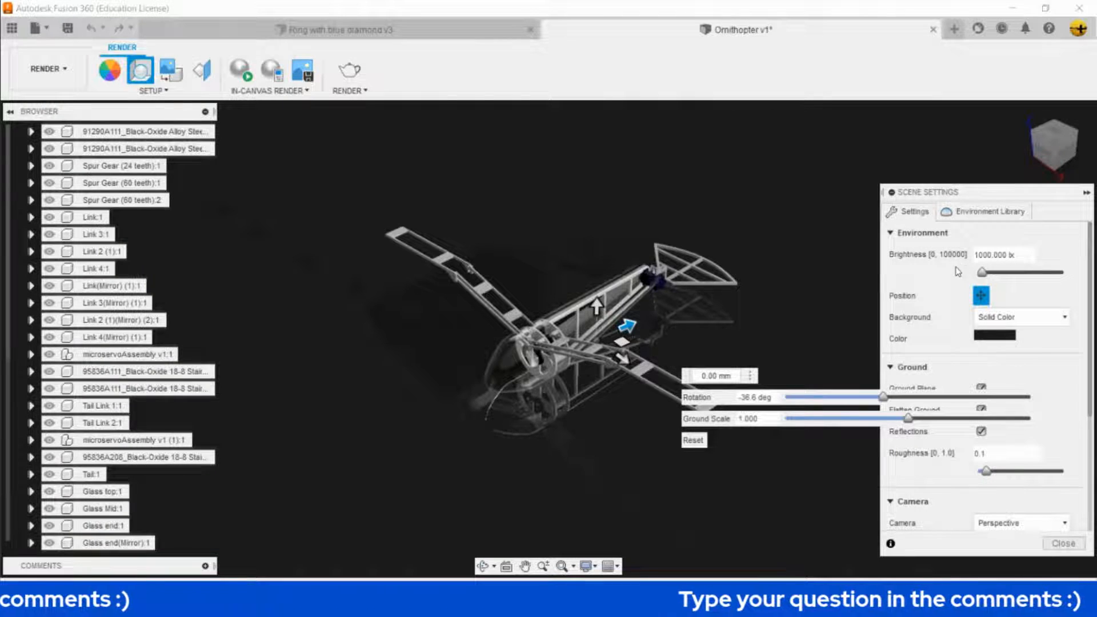
left_click(981, 295)
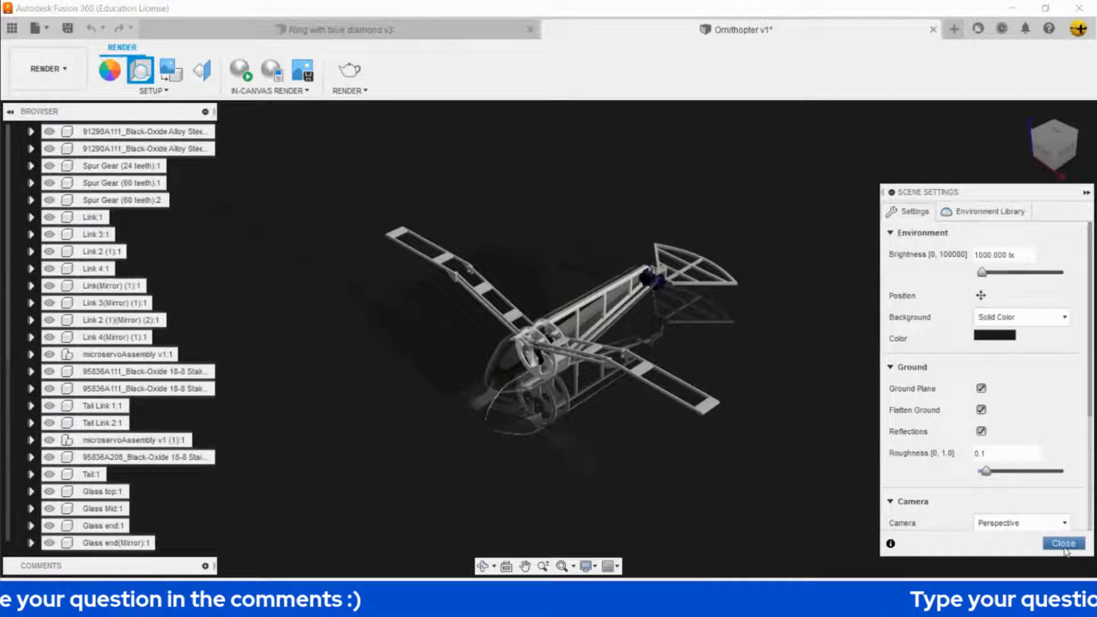
left_click(1063, 543)
Preview the ornithopter with an in-canvas render, pause it after several iterations and stop the preview.
scroll(622, 431, "up", 2)
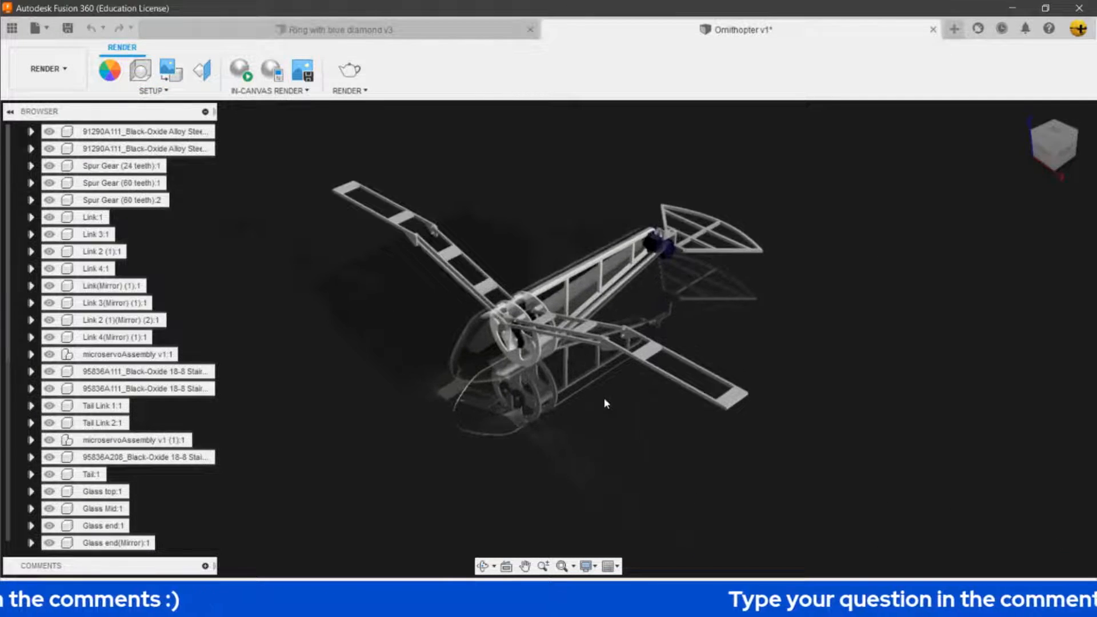
scroll(606, 403, "up", 3)
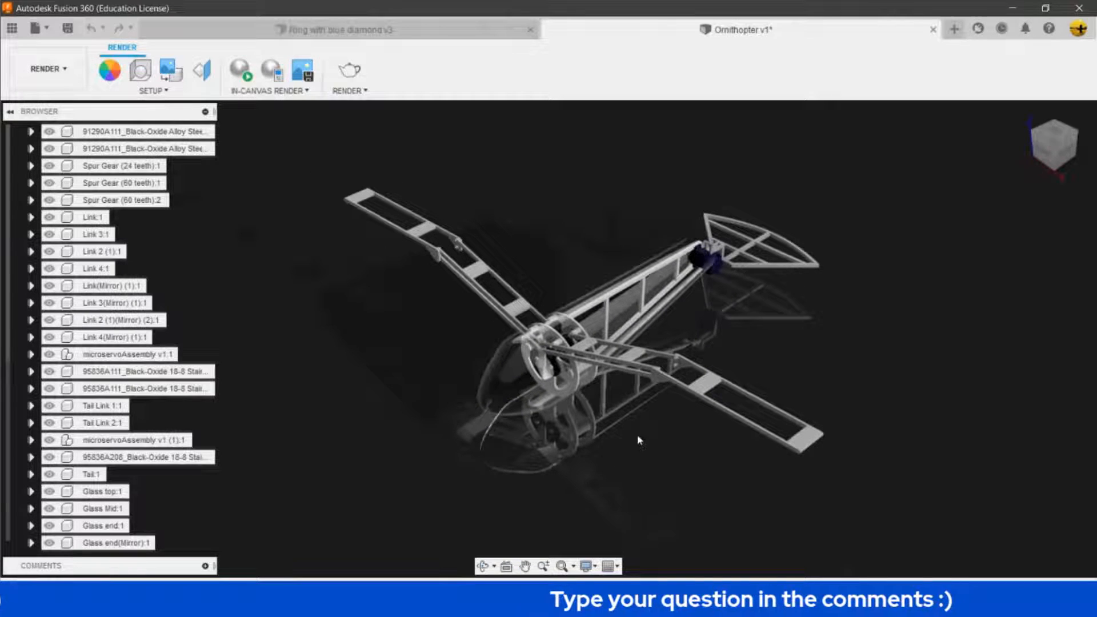
left_click(242, 73)
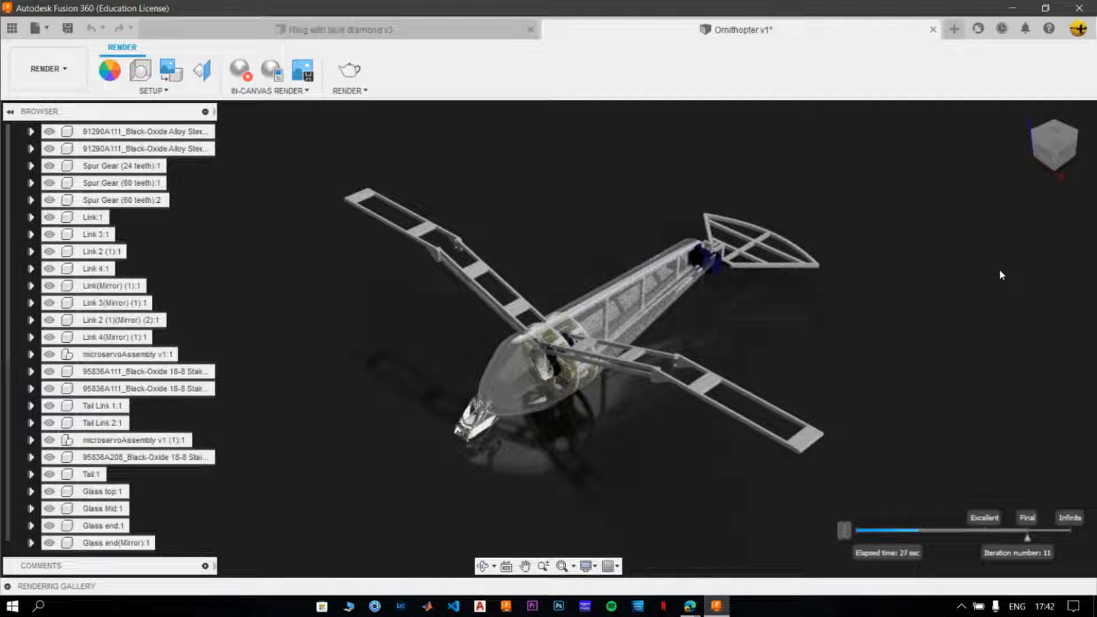
left_click(843, 532)
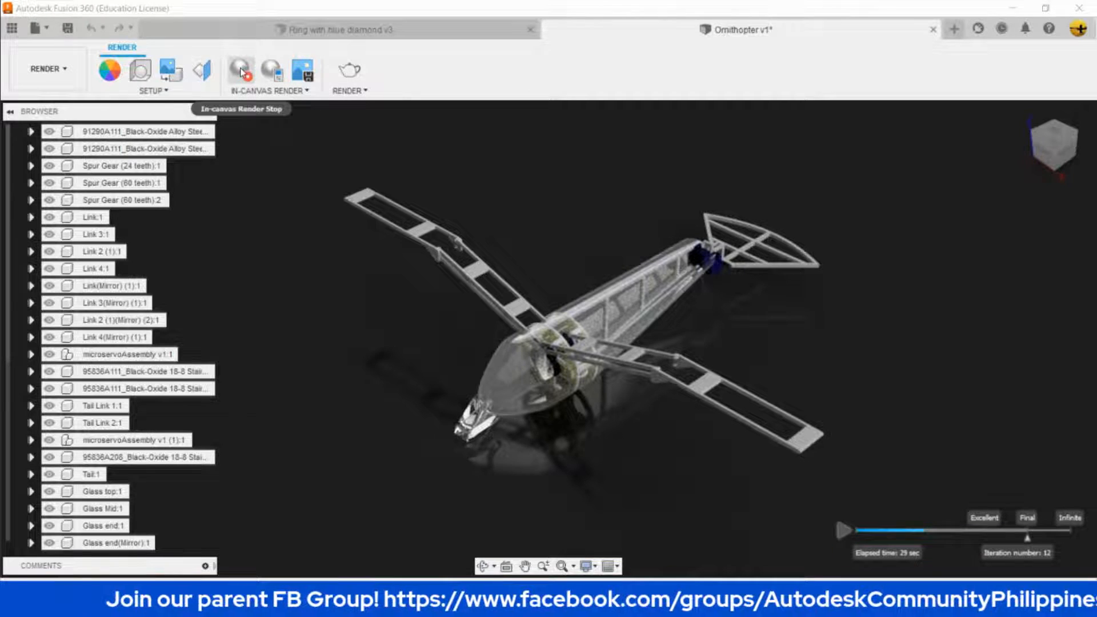
left_click(240, 70)
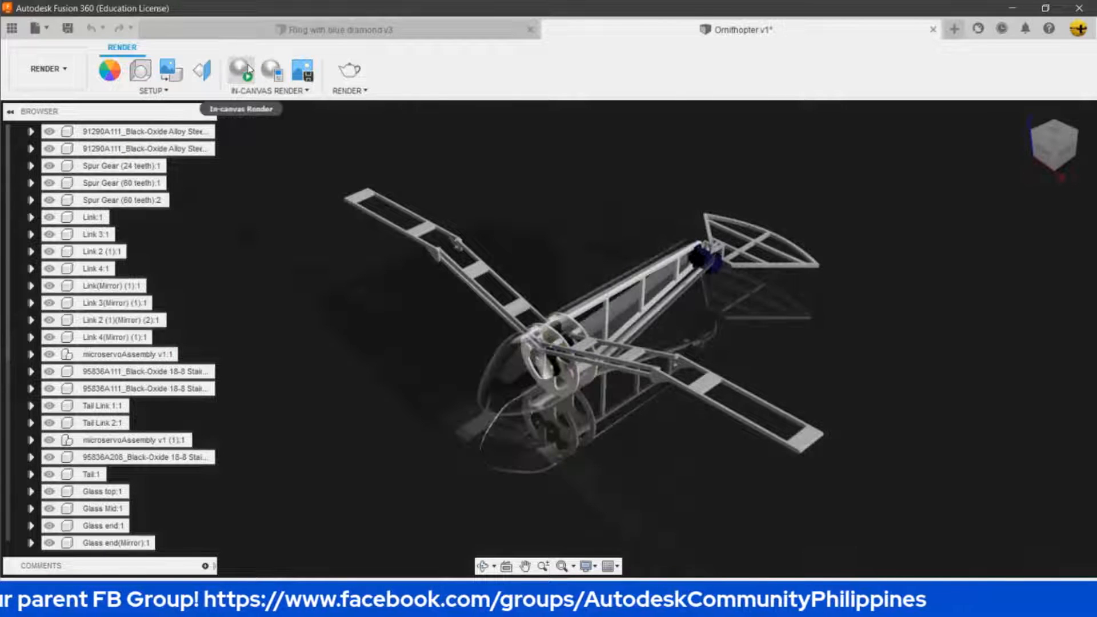
Submit a cloud render of the ornithopter at 8.5x11" 300PPI print size in Final quality and close the render settings.
left_click(353, 74)
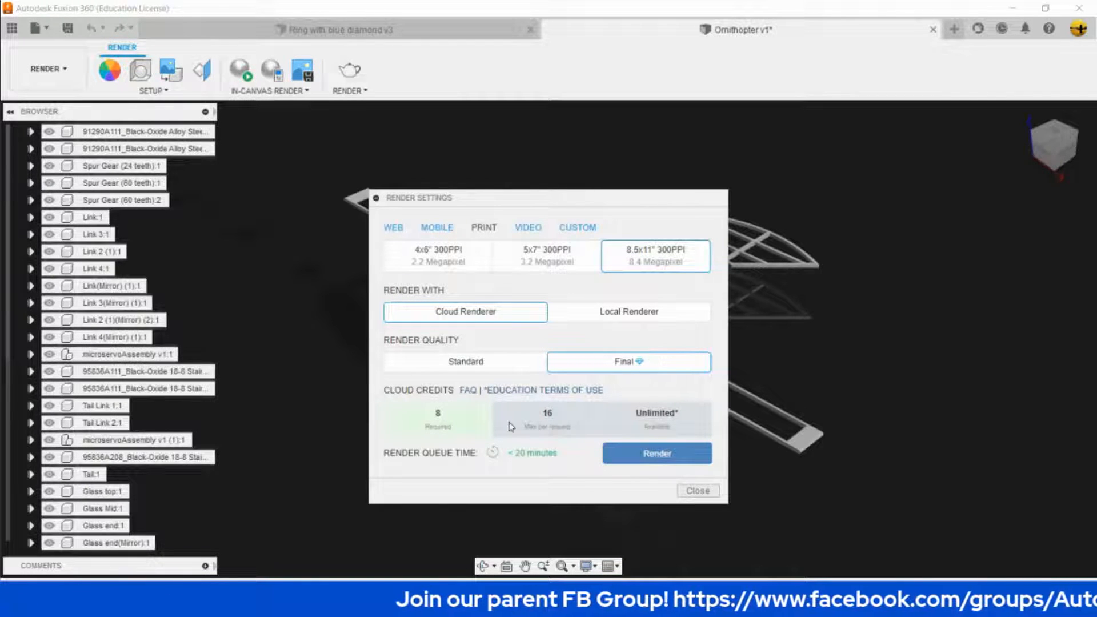
left_click(656, 461)
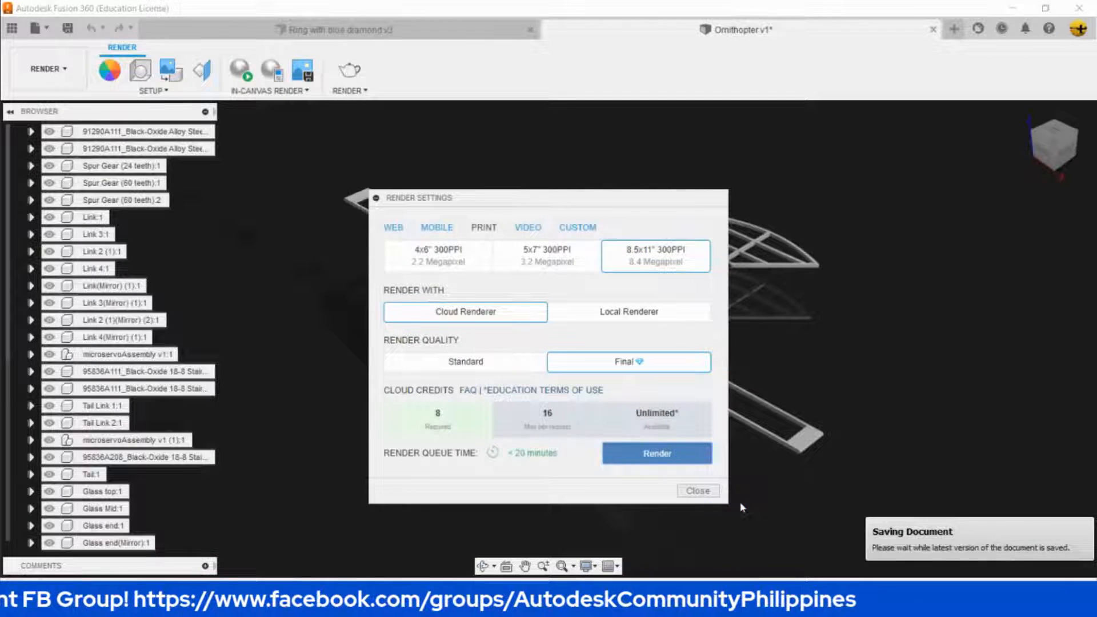
left_click(696, 492)
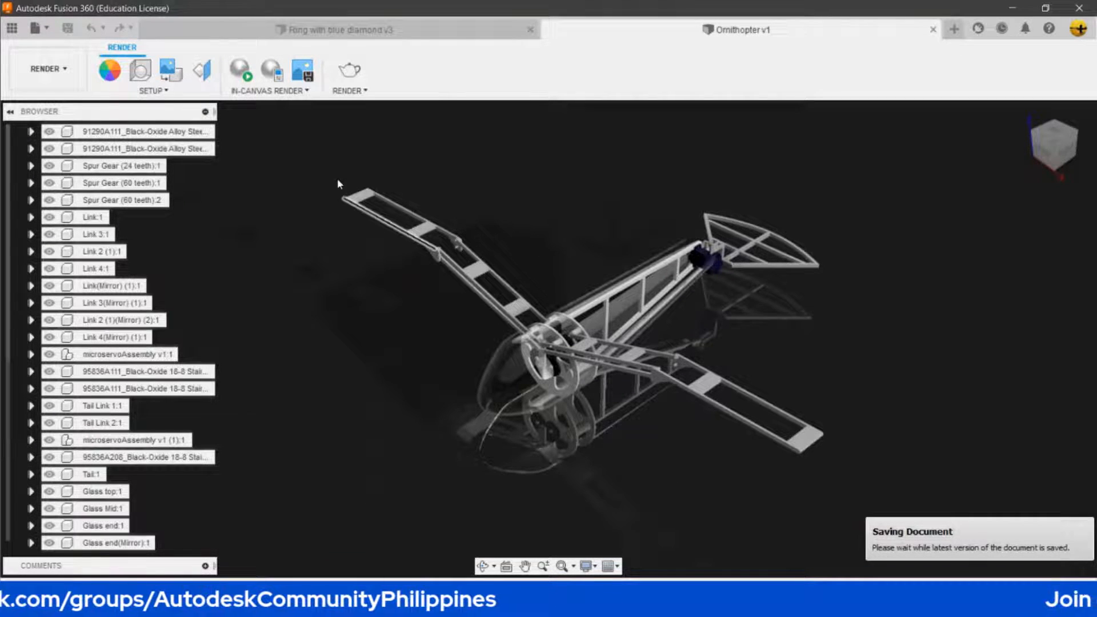
Switch the ornithopter to the Design workspace and open MotionStudy-1 for editing.
left_click(71, 74)
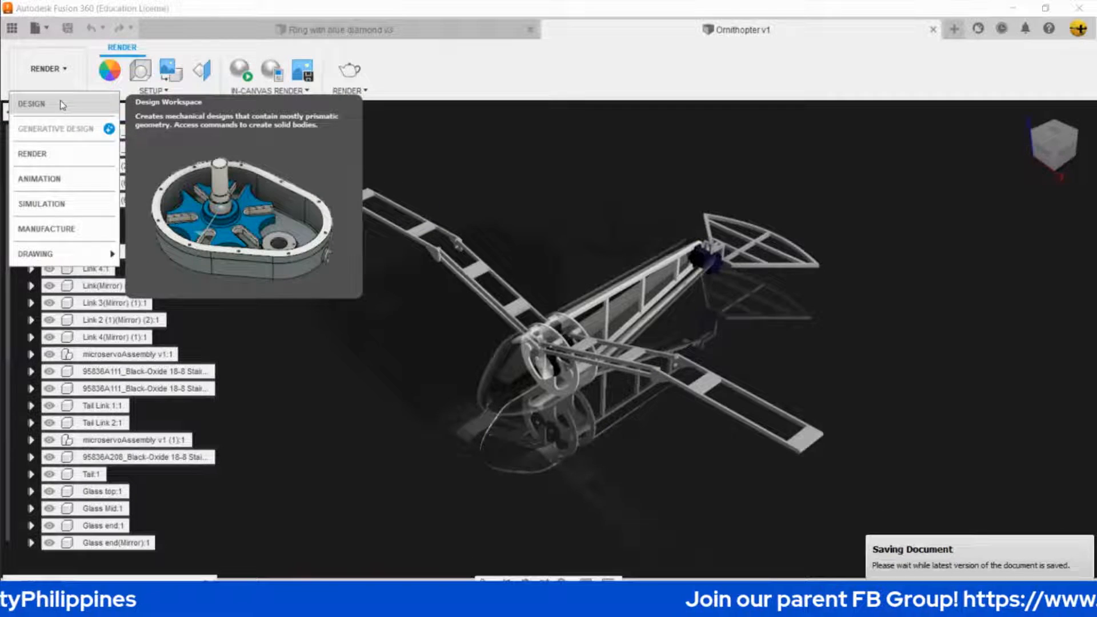
left_click(63, 105)
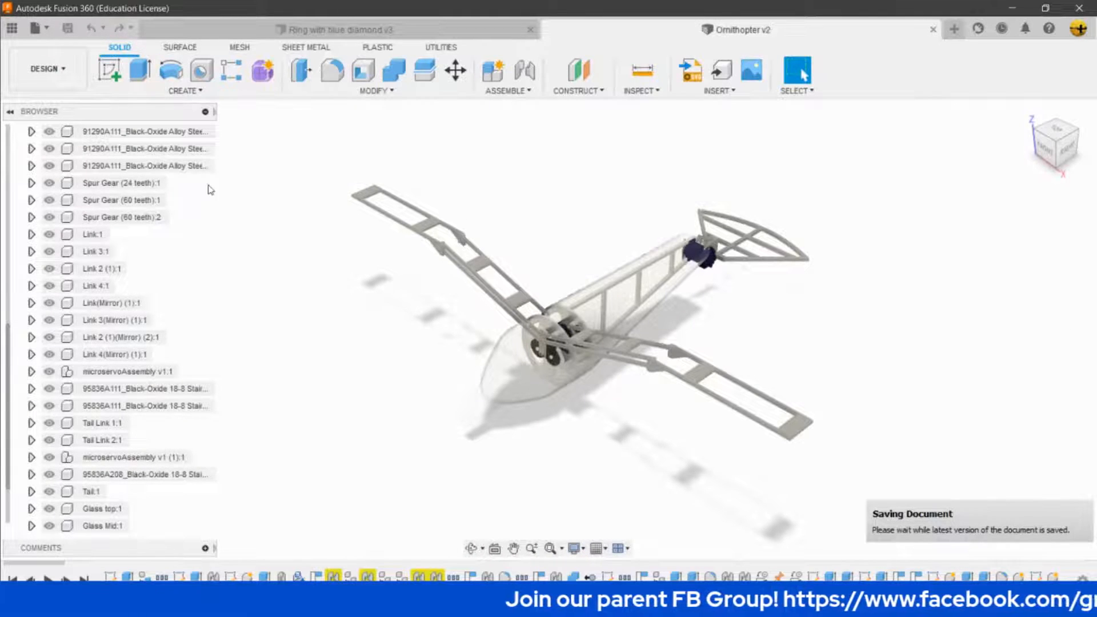
scroll(87, 387, "up", 1)
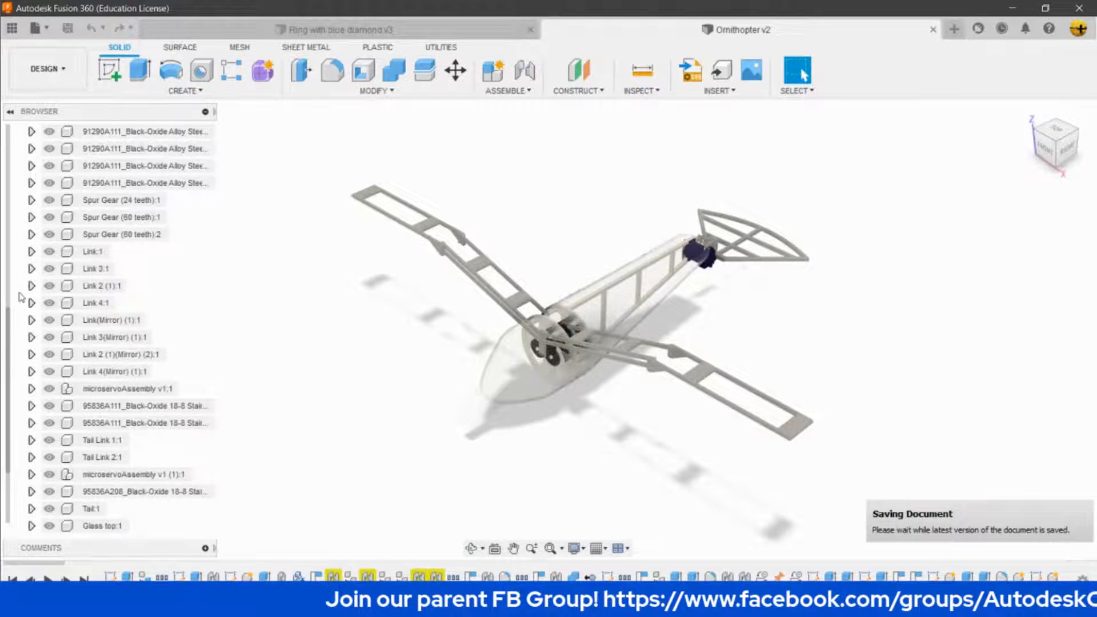
scroll(93, 342, "up", 11)
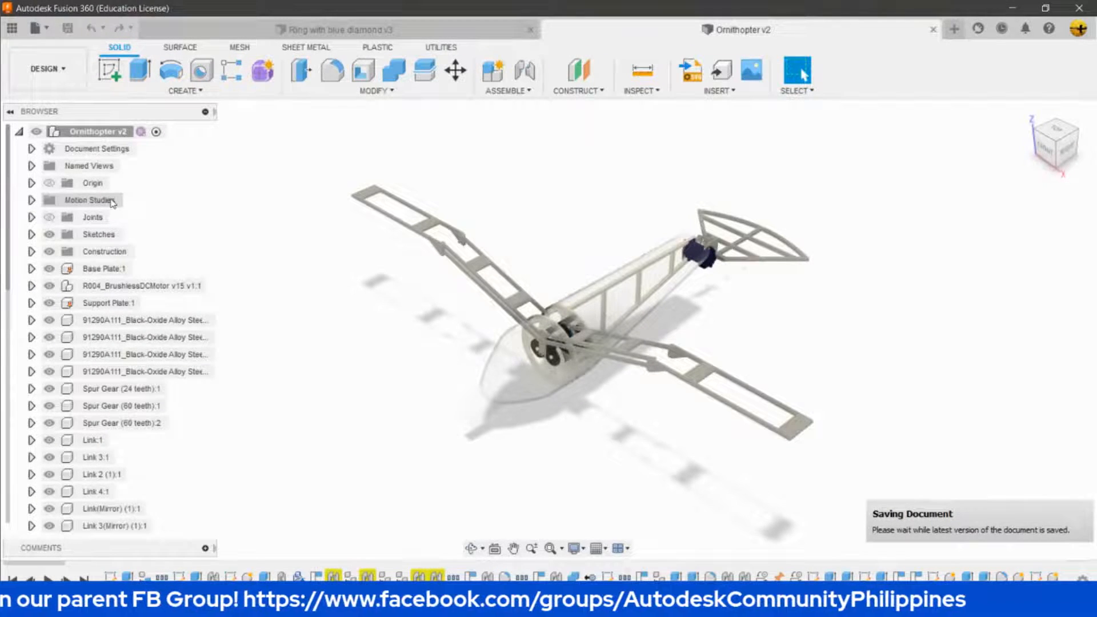
left_click(31, 200)
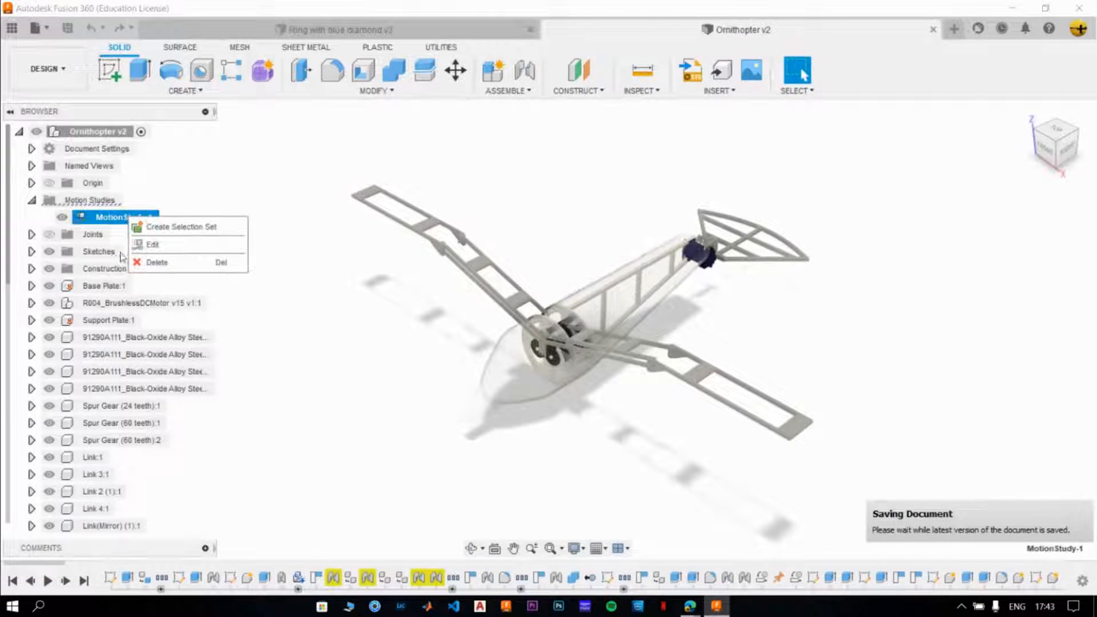
left_click(181, 248)
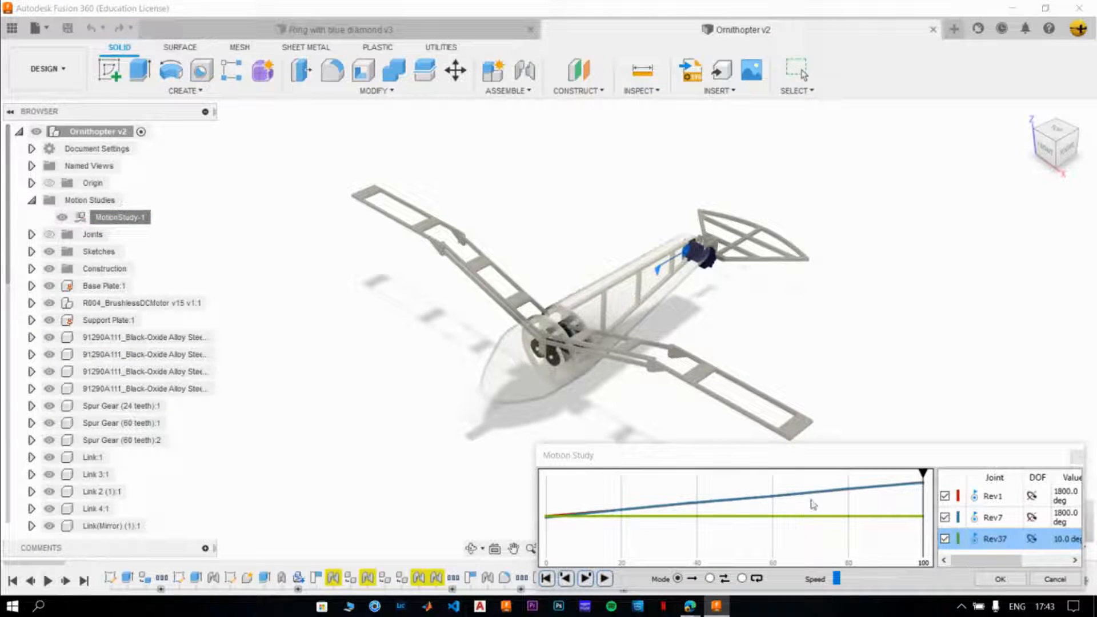
Play the motion study to watch the wings and tail move, repositioning its dialog to keep the model in view.
left_click_drag(845, 459, 837, 447)
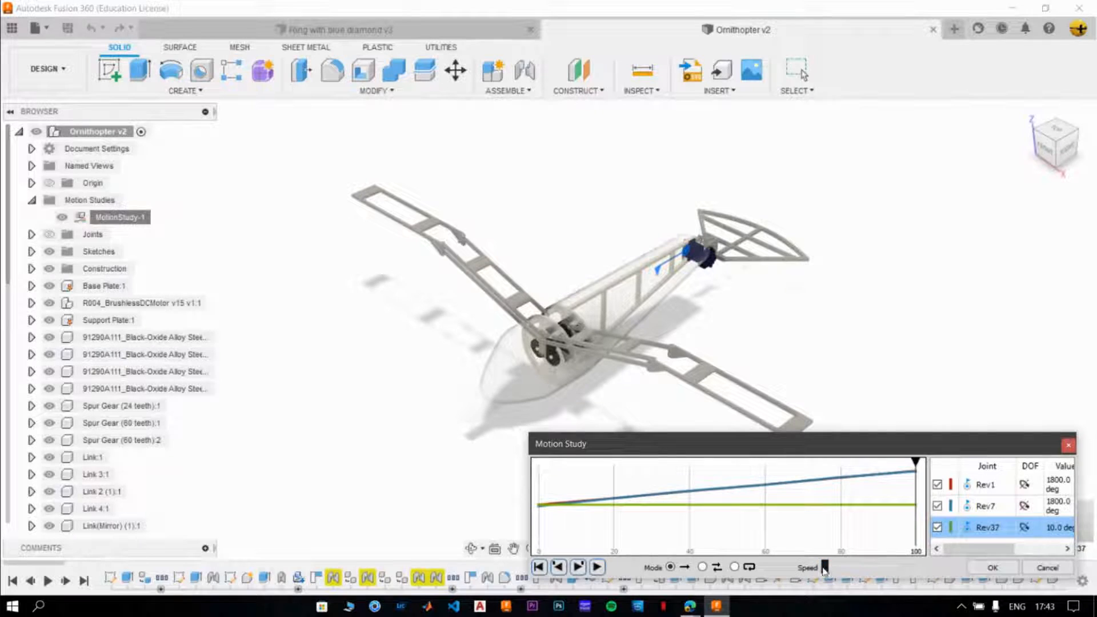
left_click(597, 567)
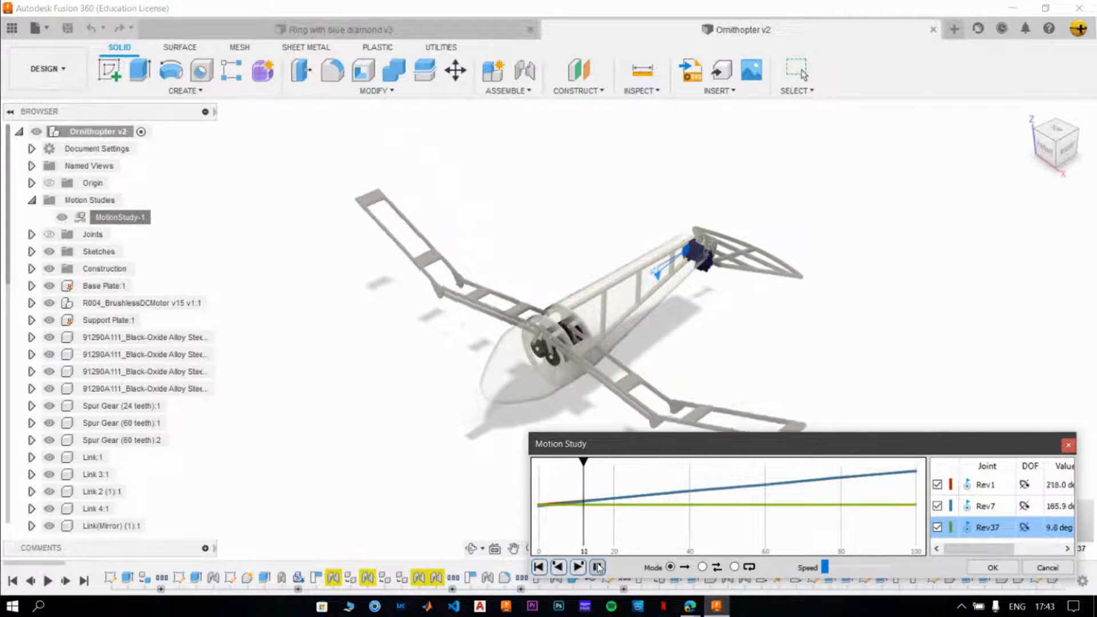
left_click_drag(788, 443, 795, 475)
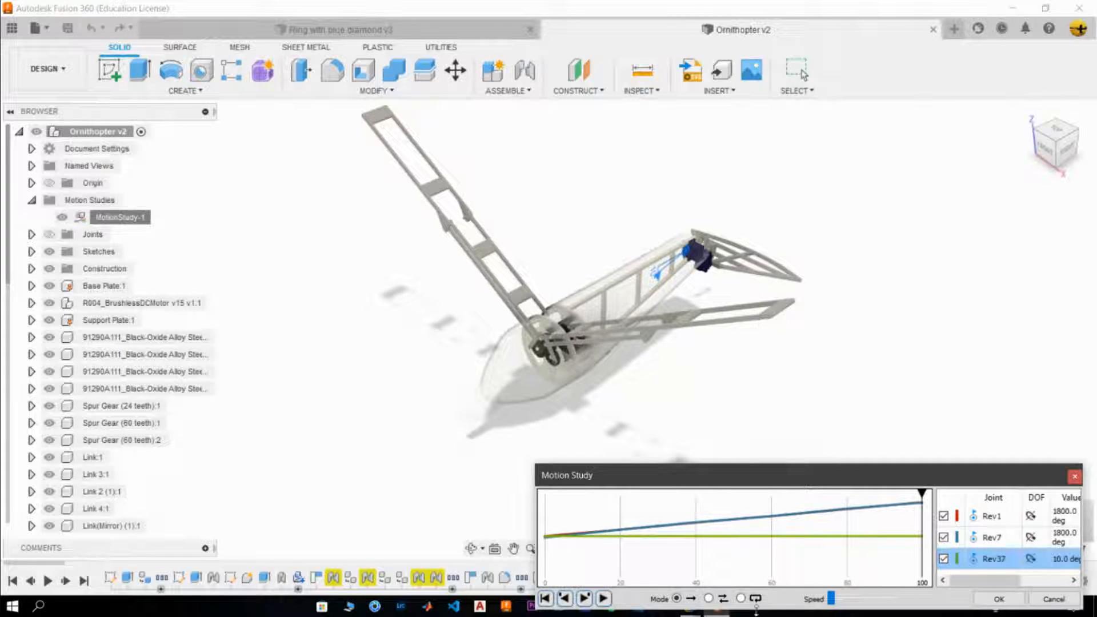
Play the ornithopter's motion study in continuous loop mode and close the study.
left_click(742, 599)
left_click(602, 598)
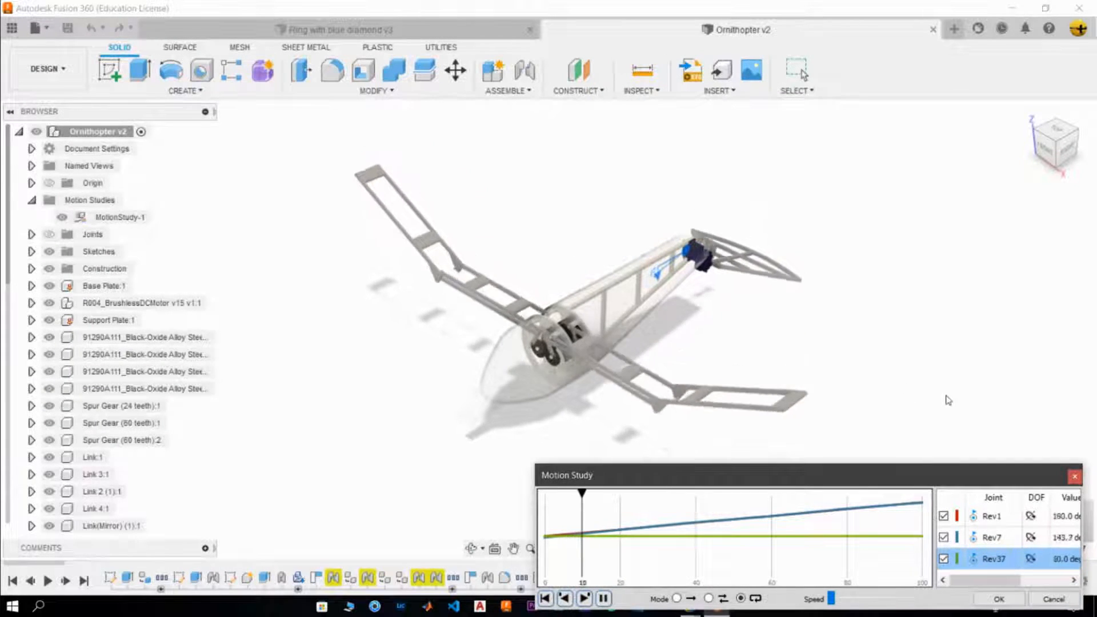
left_click(999, 599)
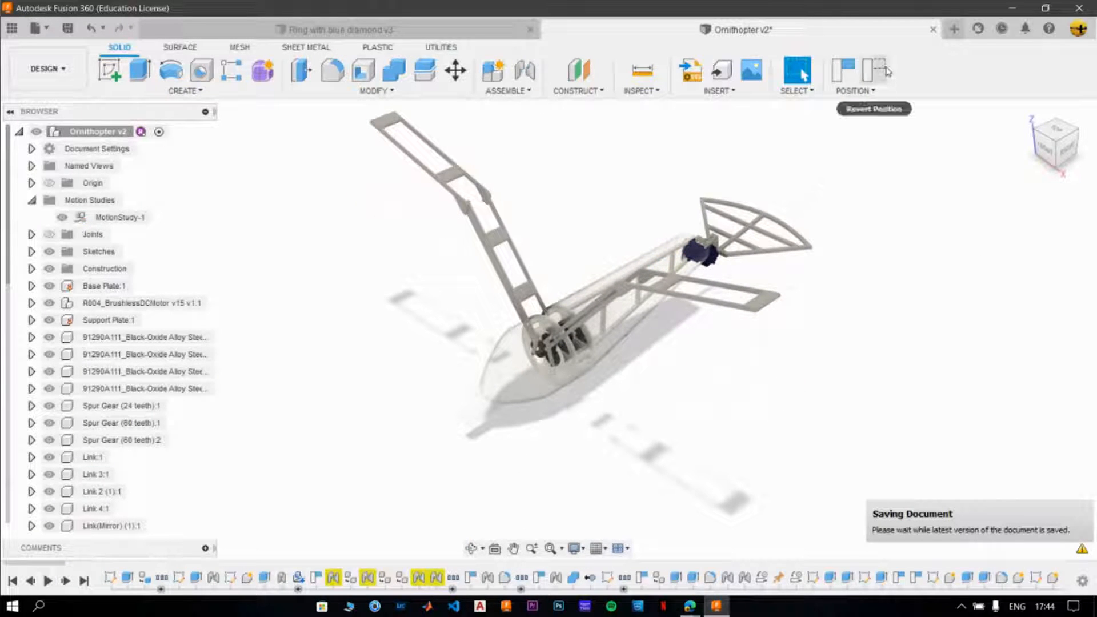
Revert the ornithopter's components to their original position and switch to the Render workspace.
left_click(885, 70)
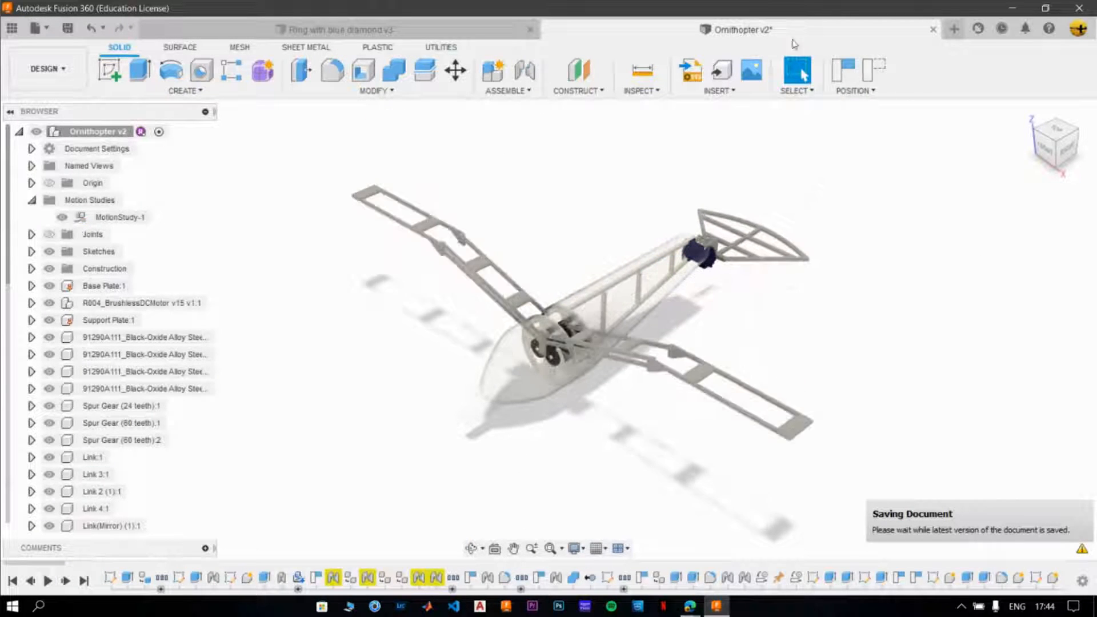
left_click(60, 69)
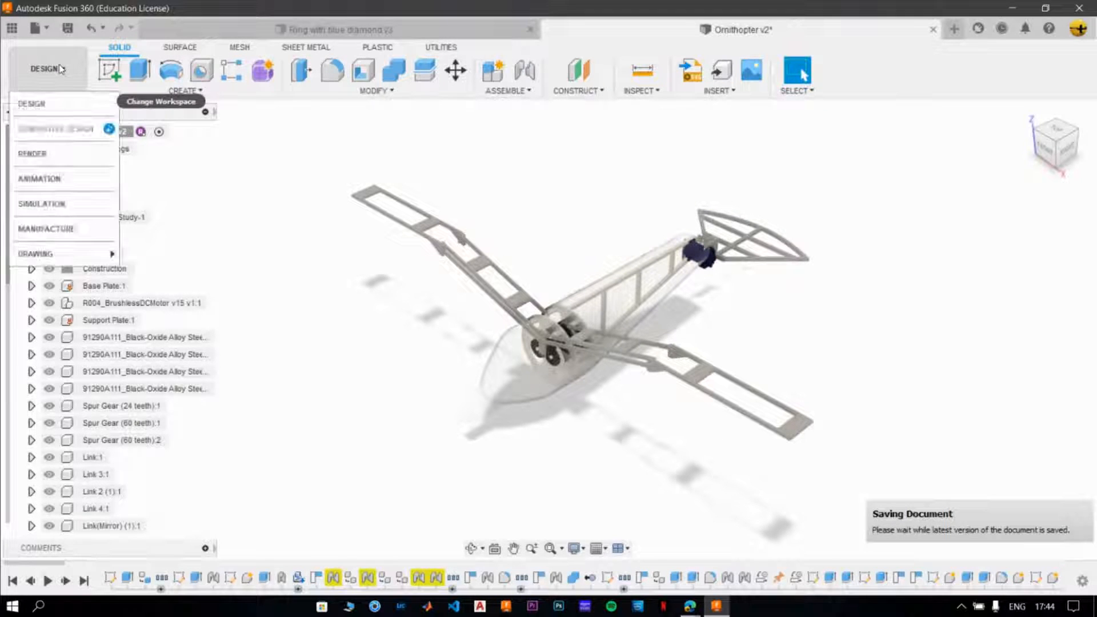
left_click(510, 180)
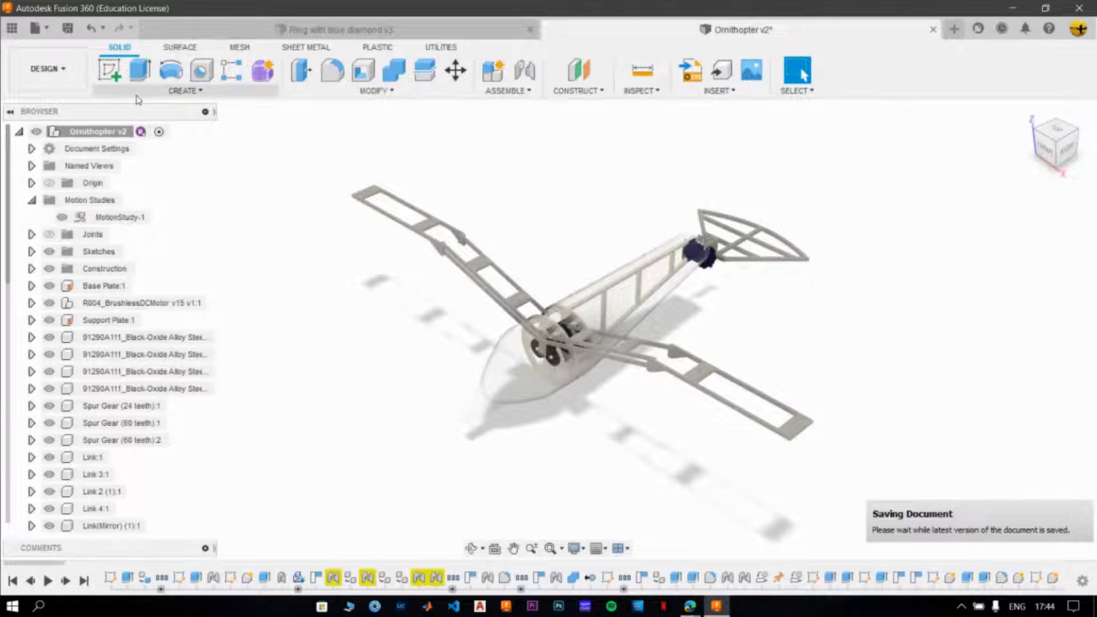
left_click(80, 83)
left_click(73, 153)
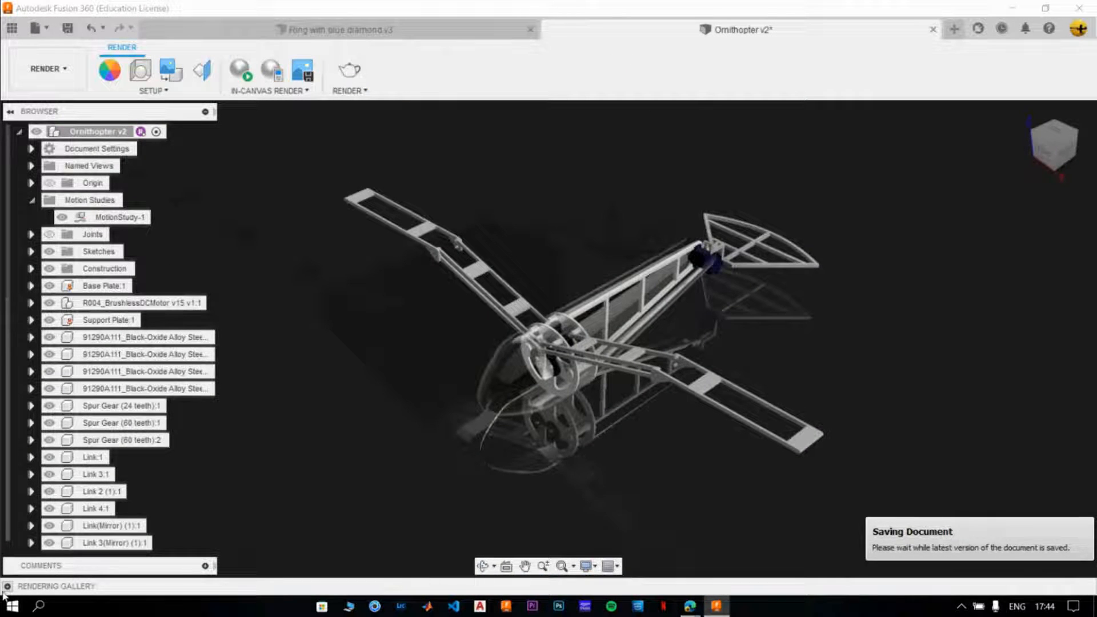
Check the rendering galleries of the ornithopter and the blue diamond ring for the state of their cloud renders.
left_click(7, 586)
left_click(8, 486)
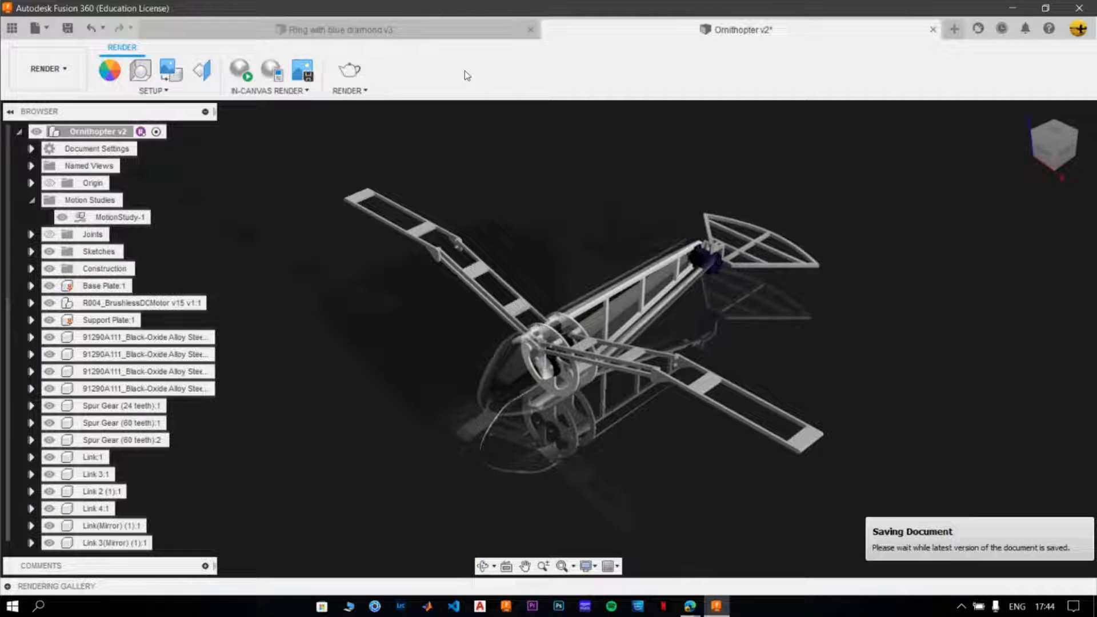
left_click(440, 35)
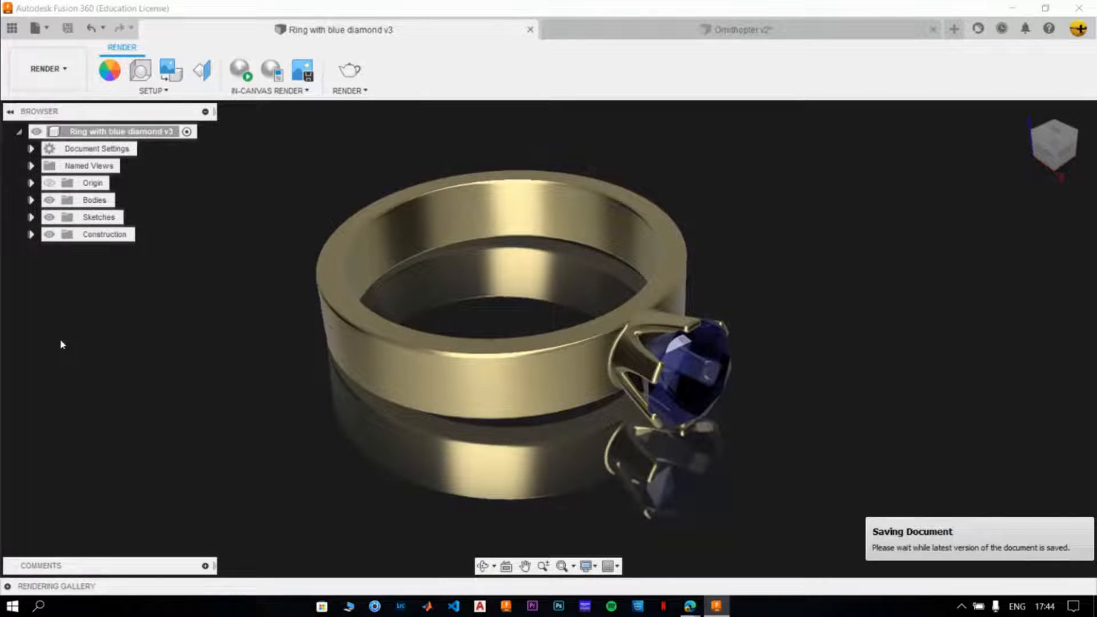
left_click(8, 586)
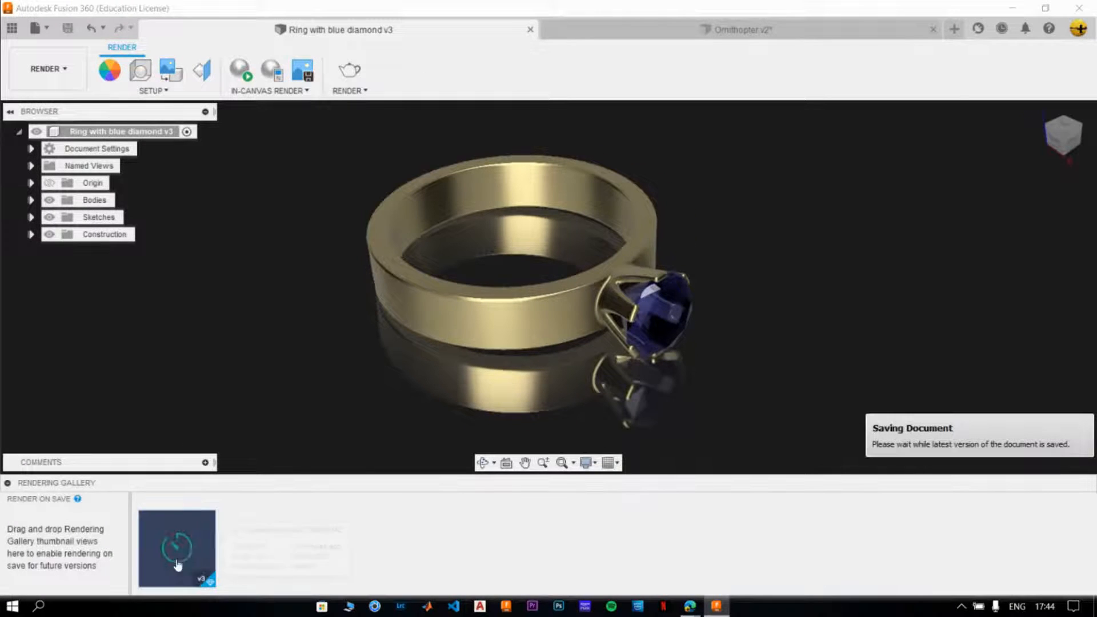
mouse_move(178, 565)
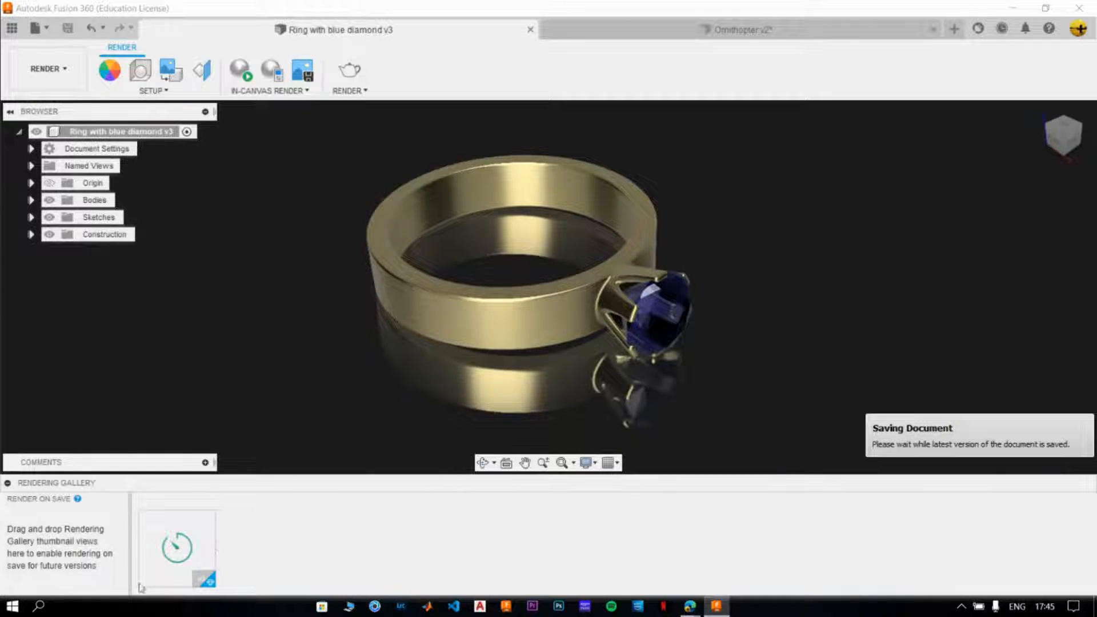
left_click(8, 483)
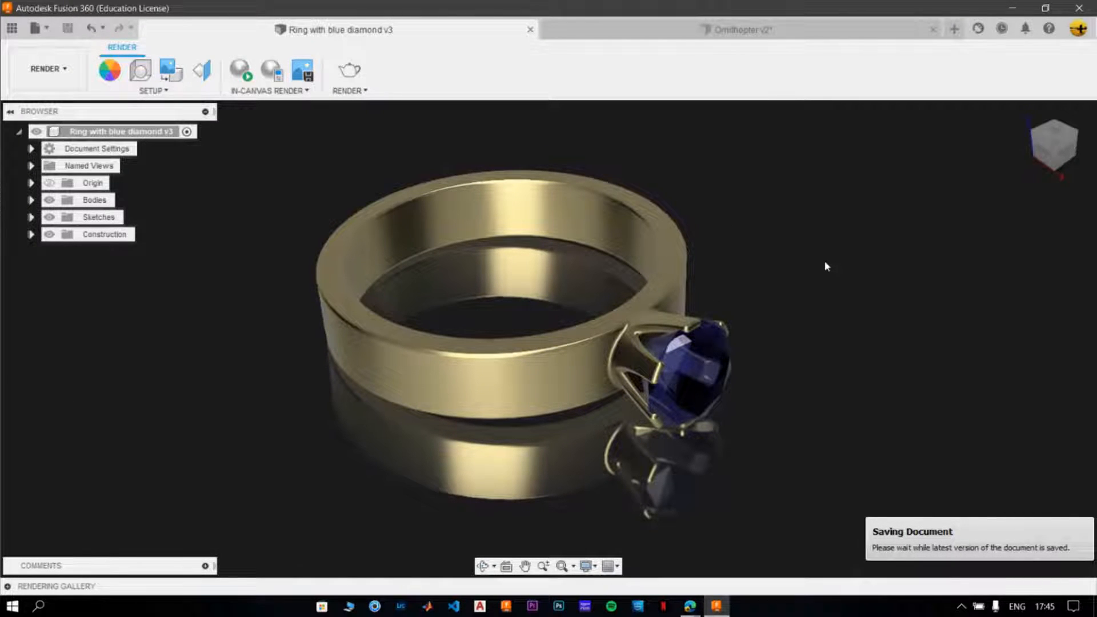
Switch the ring document to the Design workspace and start a sketch on the horizontal XY plane.
left_click(46, 69)
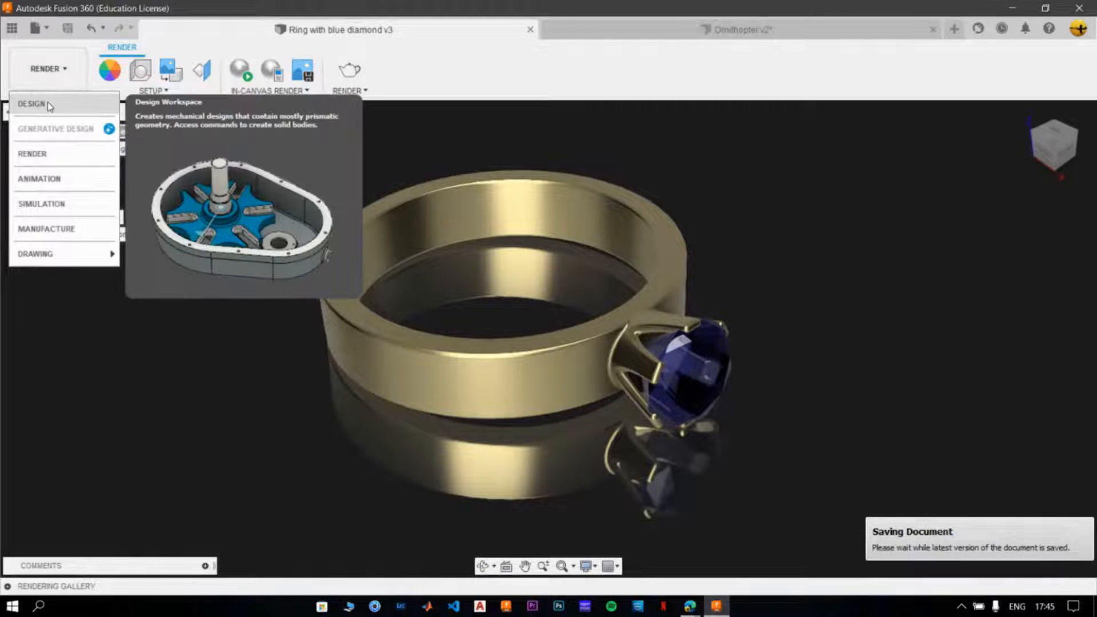
left_click(52, 127)
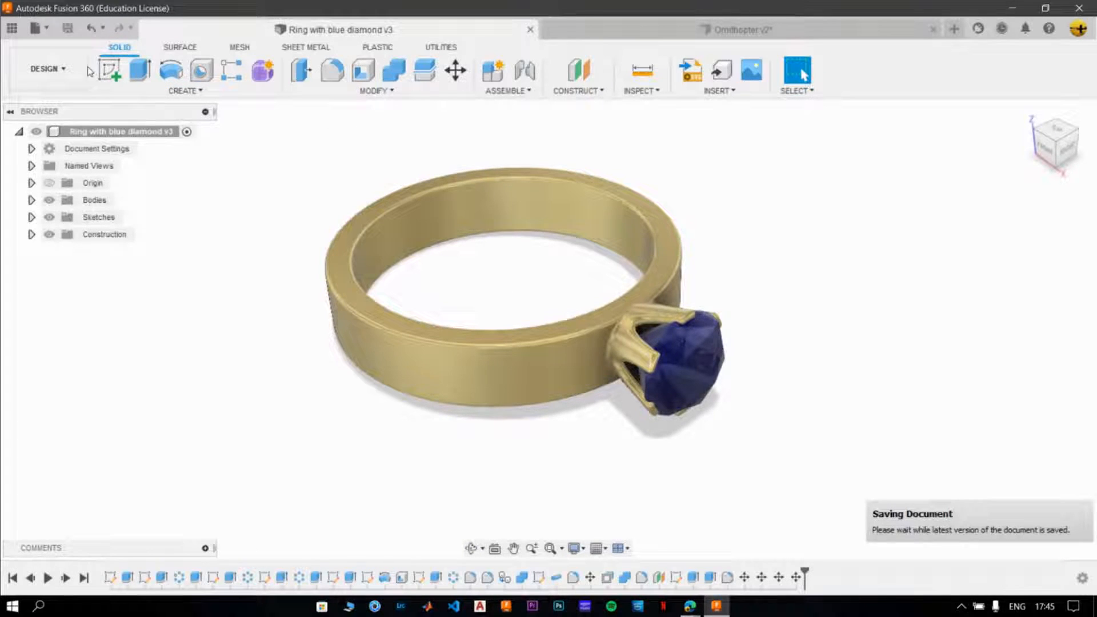
left_click(107, 77)
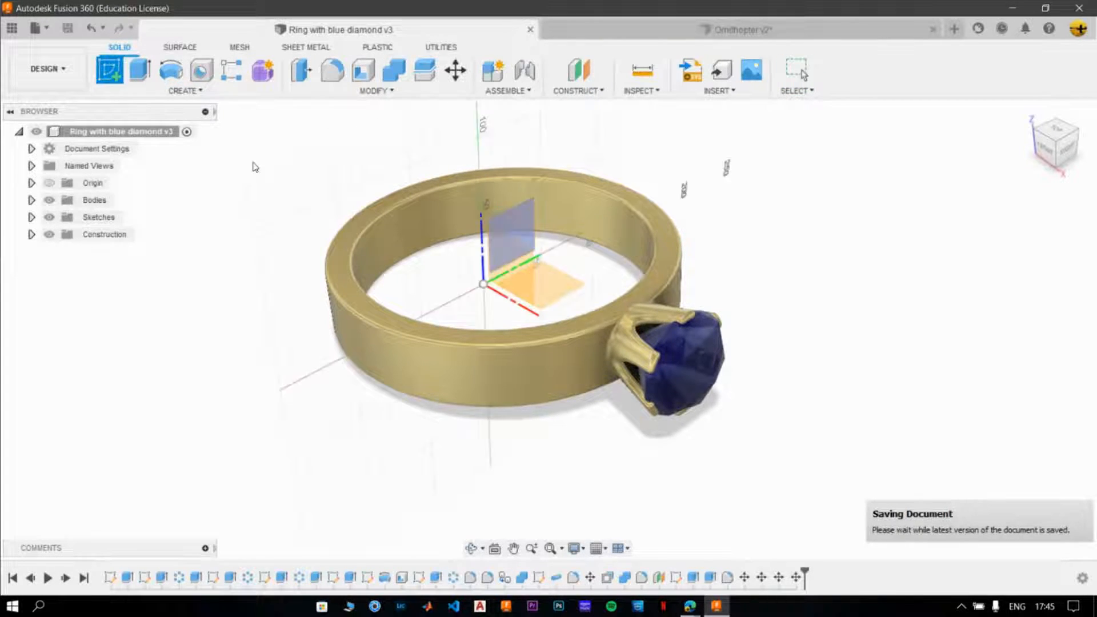
scroll(320, 215, "down", 3)
middle_click_drag(402, 284, 471, 221, "shift")
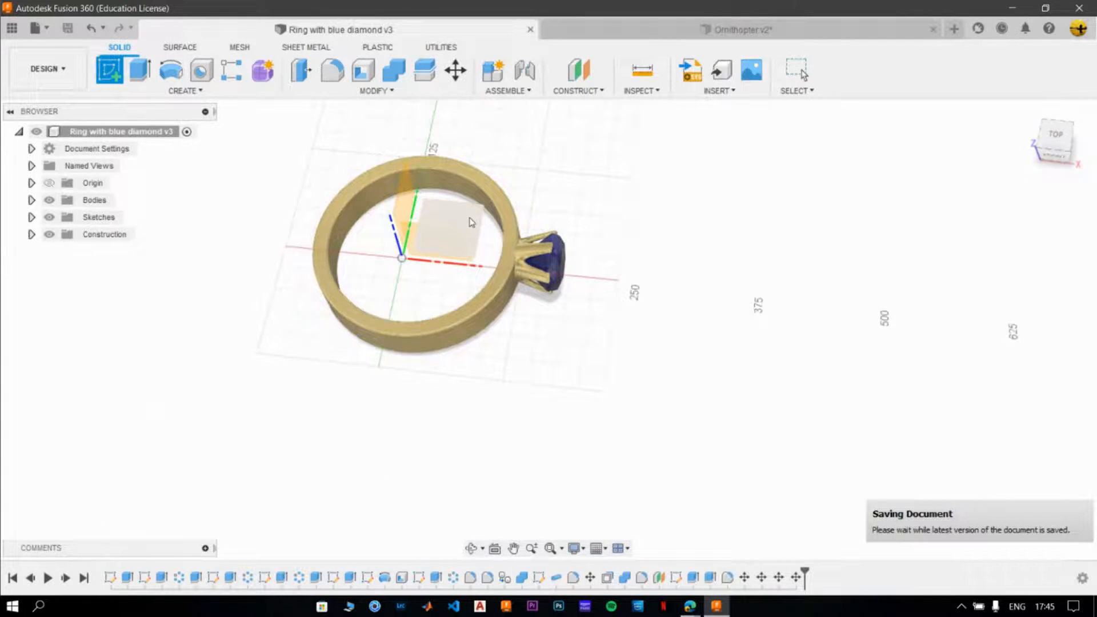
left_click(472, 209)
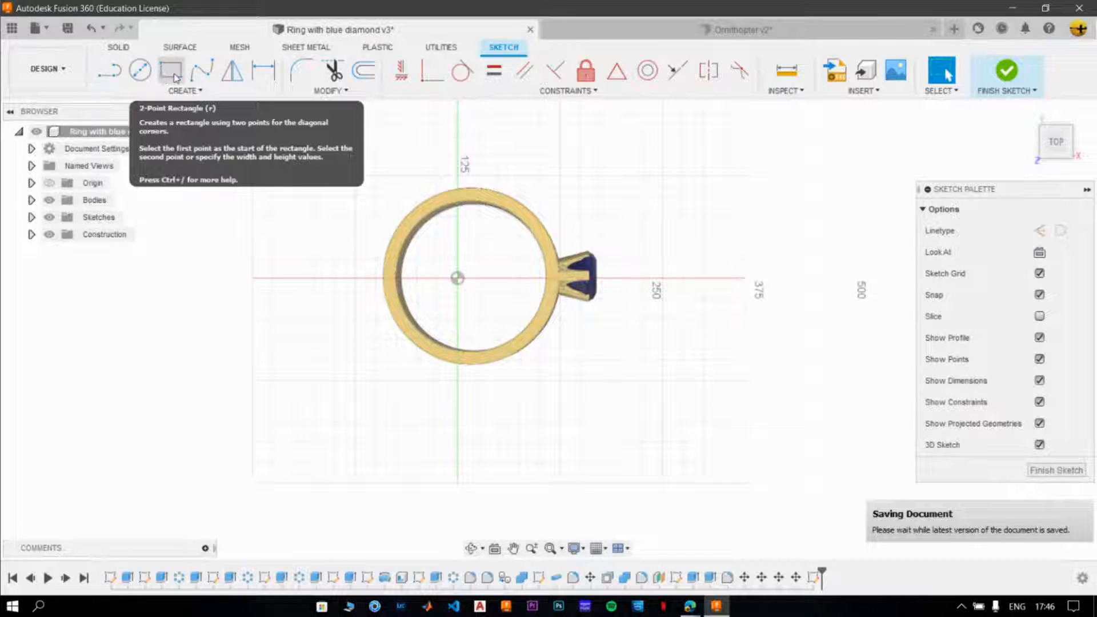
Sketch a two-point rectangle about 350 by 350 mm enclosing the ring and finish the sketch.
left_click(174, 75)
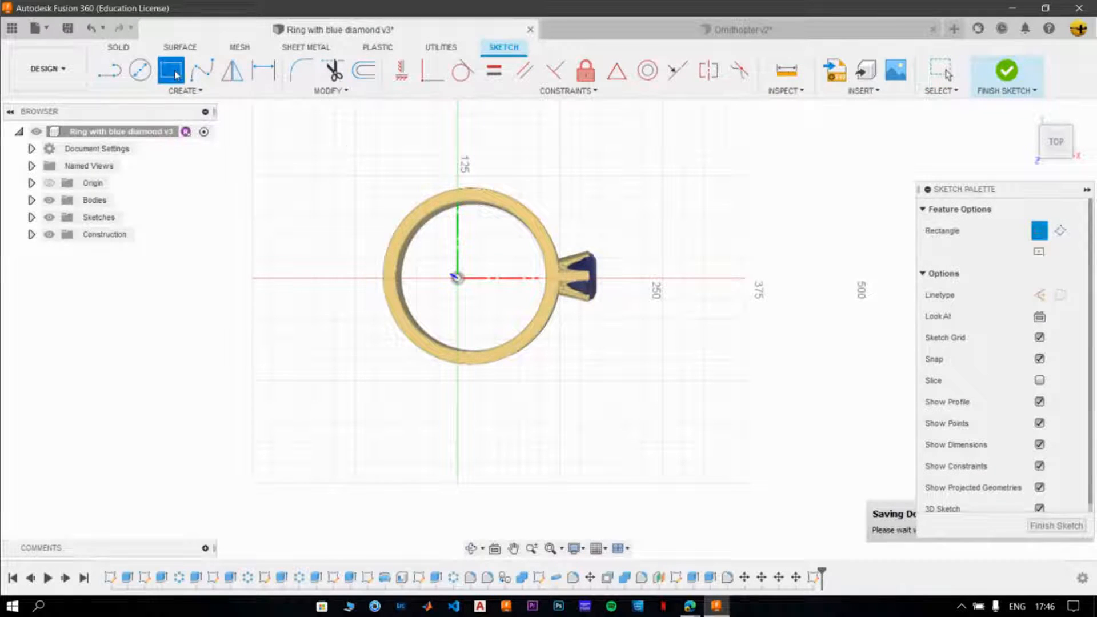
left_click(335, 134)
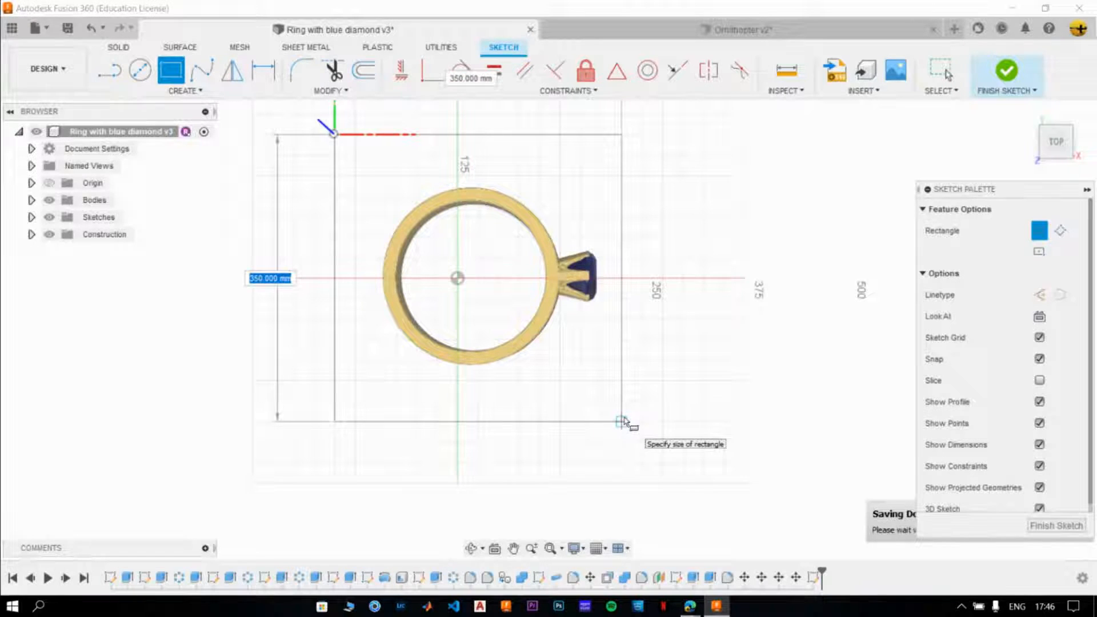
left_click(624, 421)
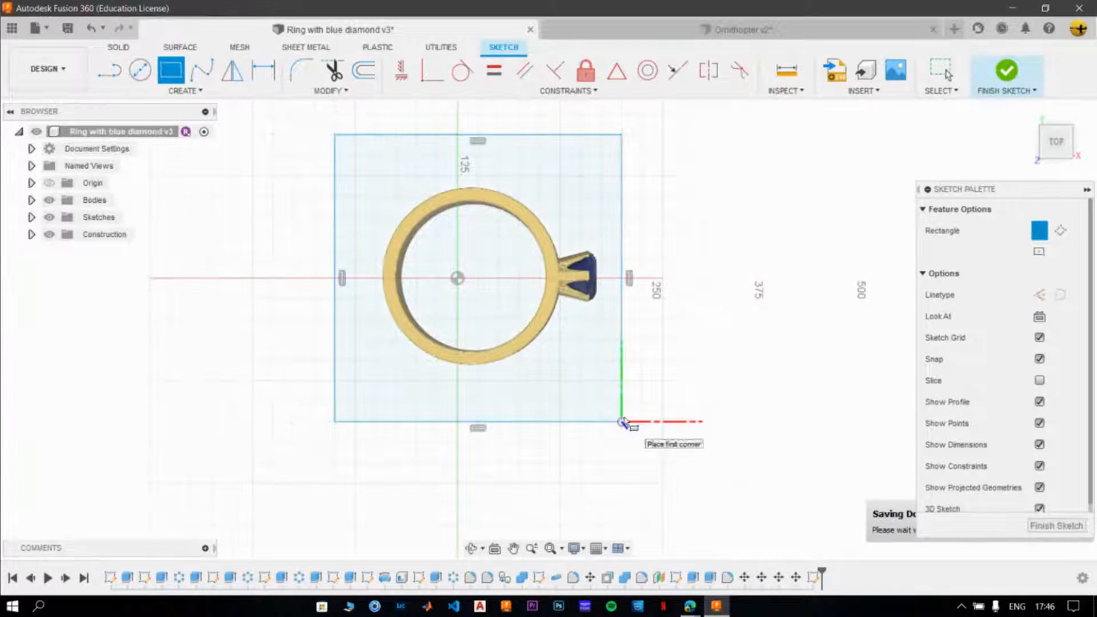
key("Escape")
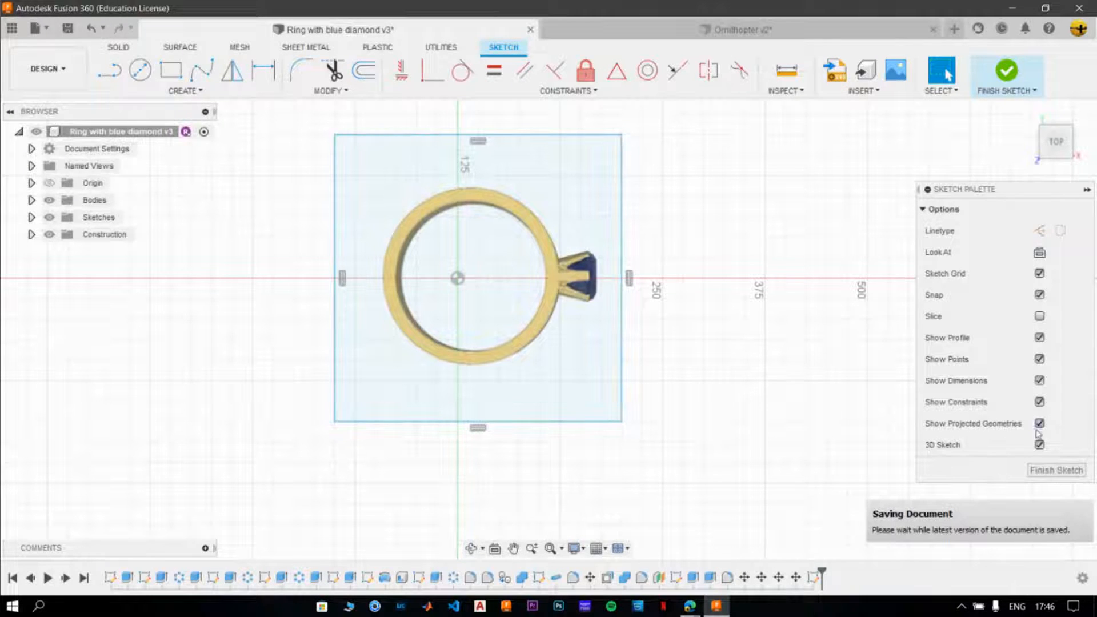
left_click(1057, 470)
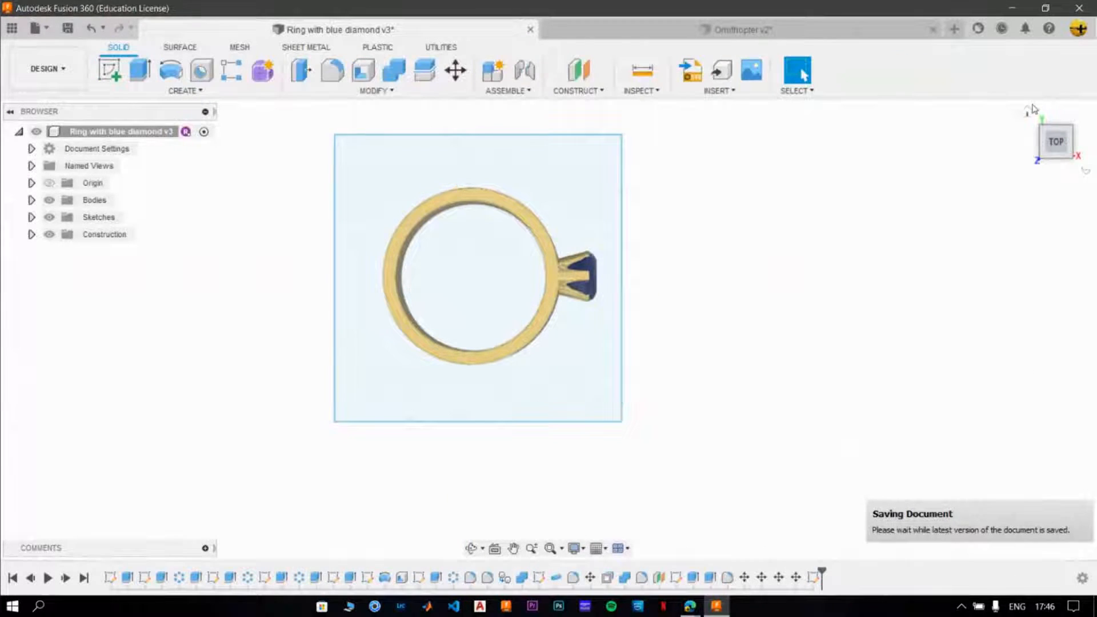
Extrude the square profile about 25 mm downward below the ring with the operation set to New Component.
left_click(1031, 113)
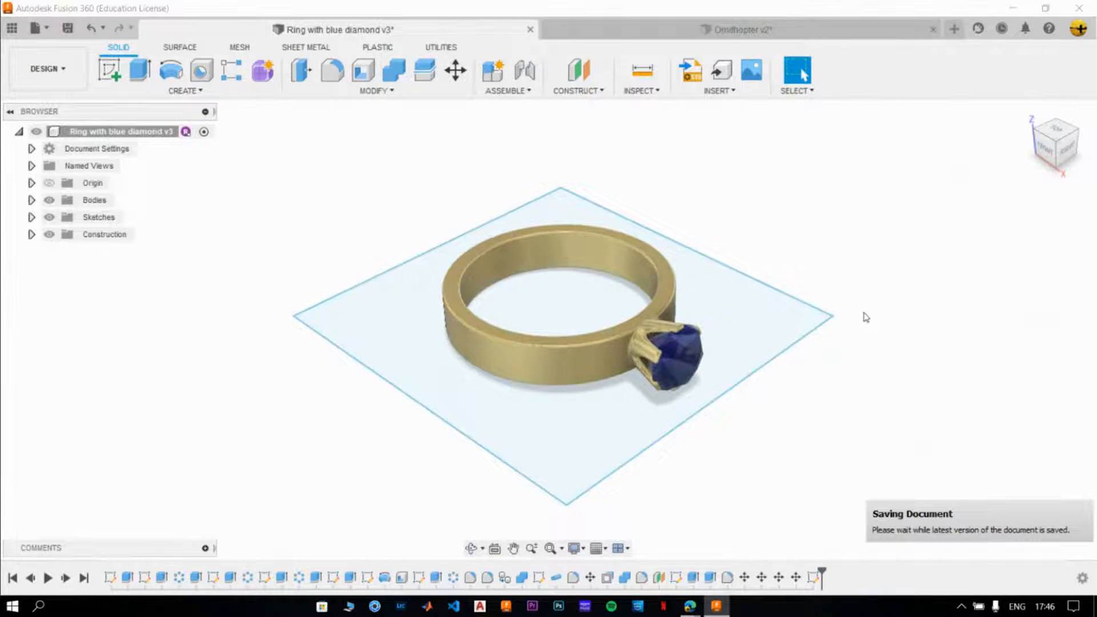
key("e")
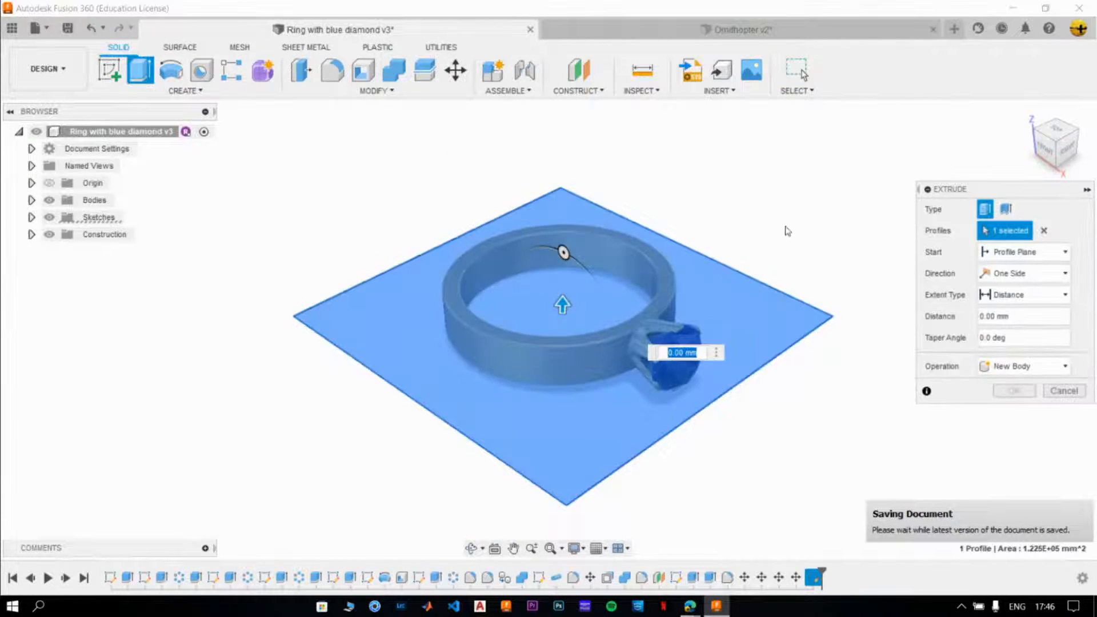
left_click(1045, 152)
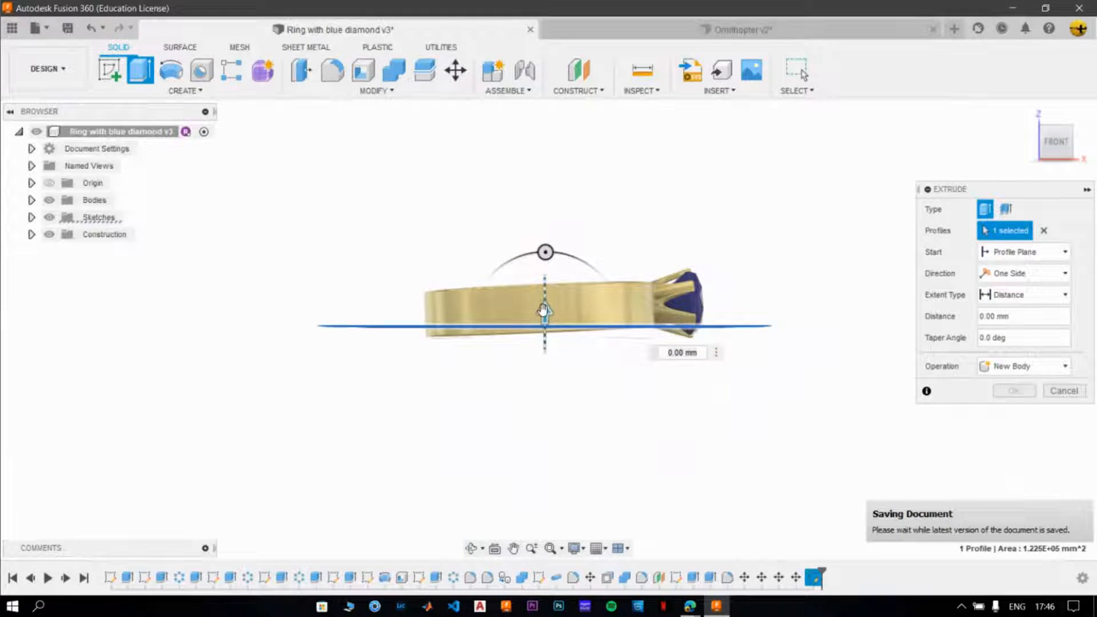
left_click_drag(545, 314, 545, 368)
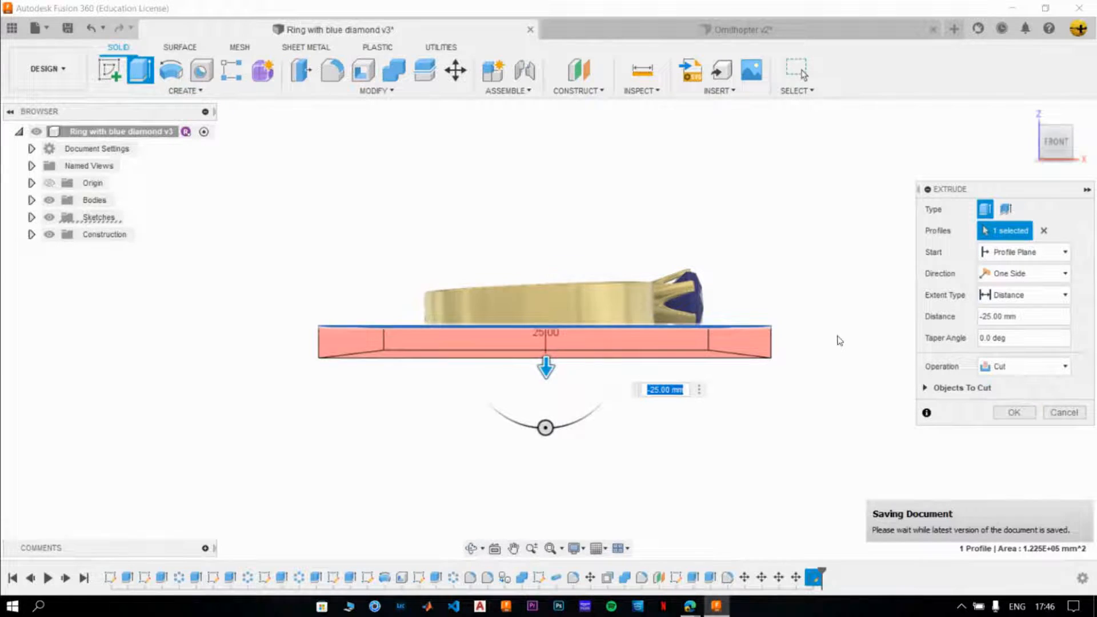
scroll(837, 341, "up", 3)
scroll(690, 383, "down", 3)
middle_click_drag(691, 386, 749, 367)
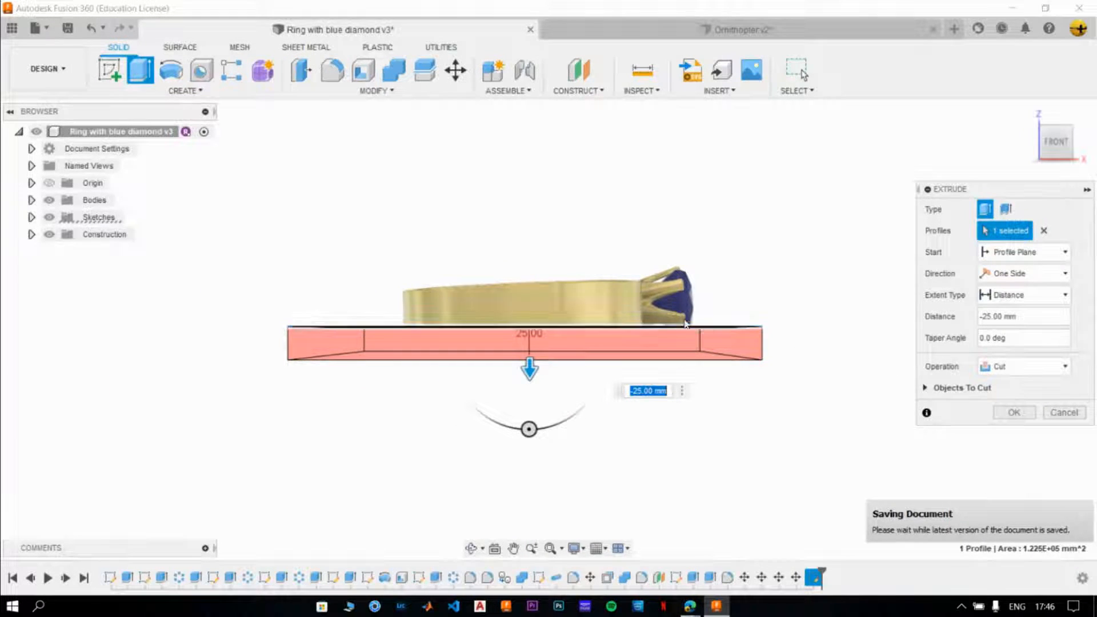
left_click(1021, 365)
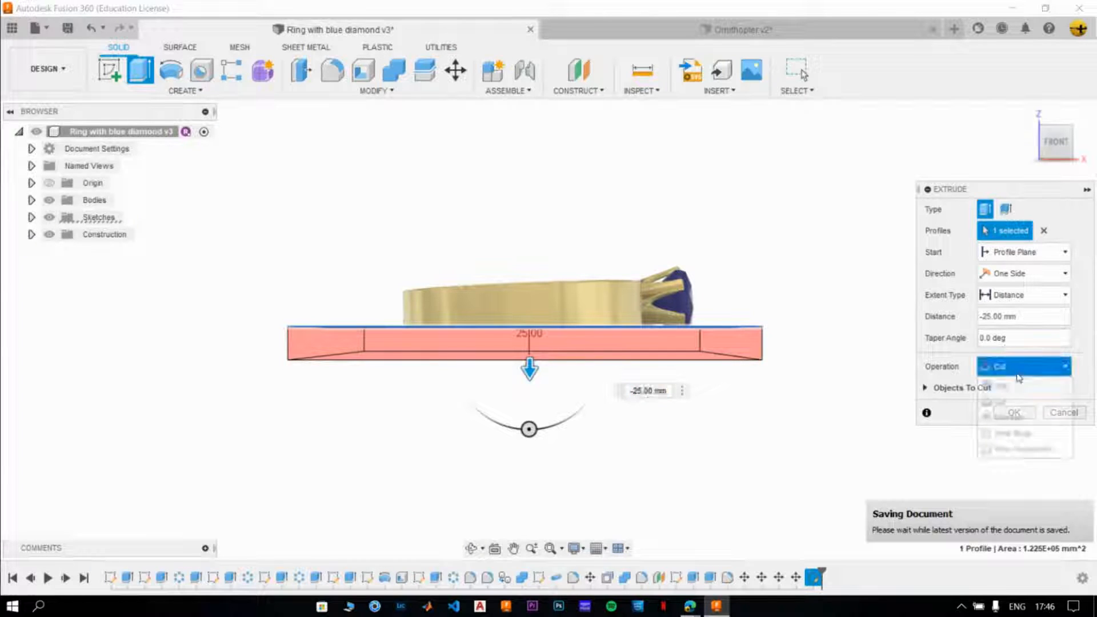
left_click(1024, 449)
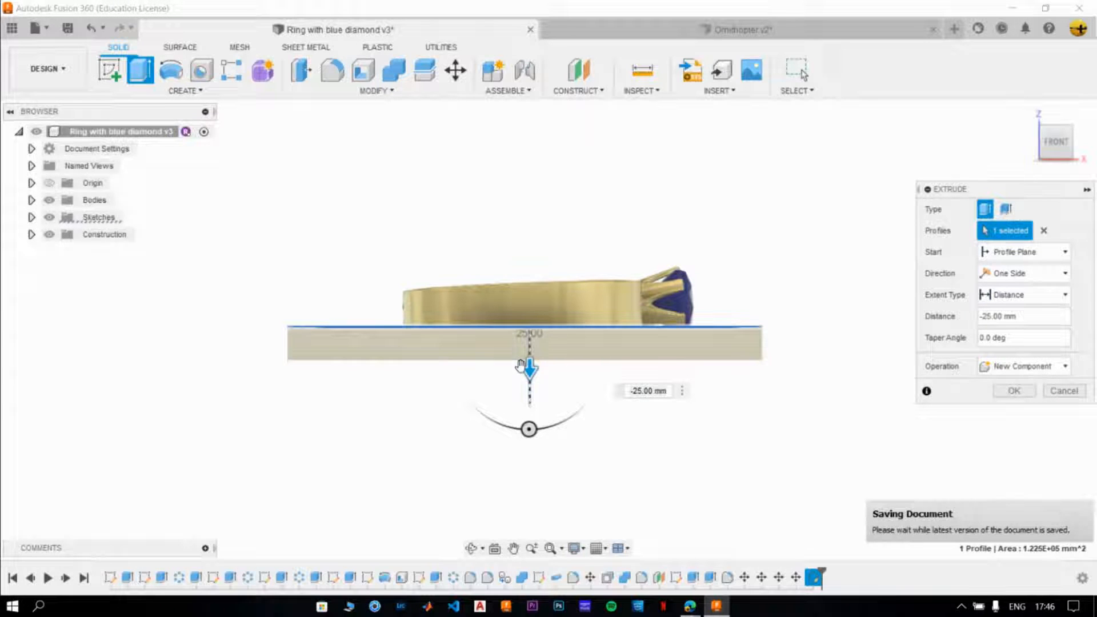
Set the base slab's extrusion distance to -30 mm and complete the extrusion.
left_click(644, 392)
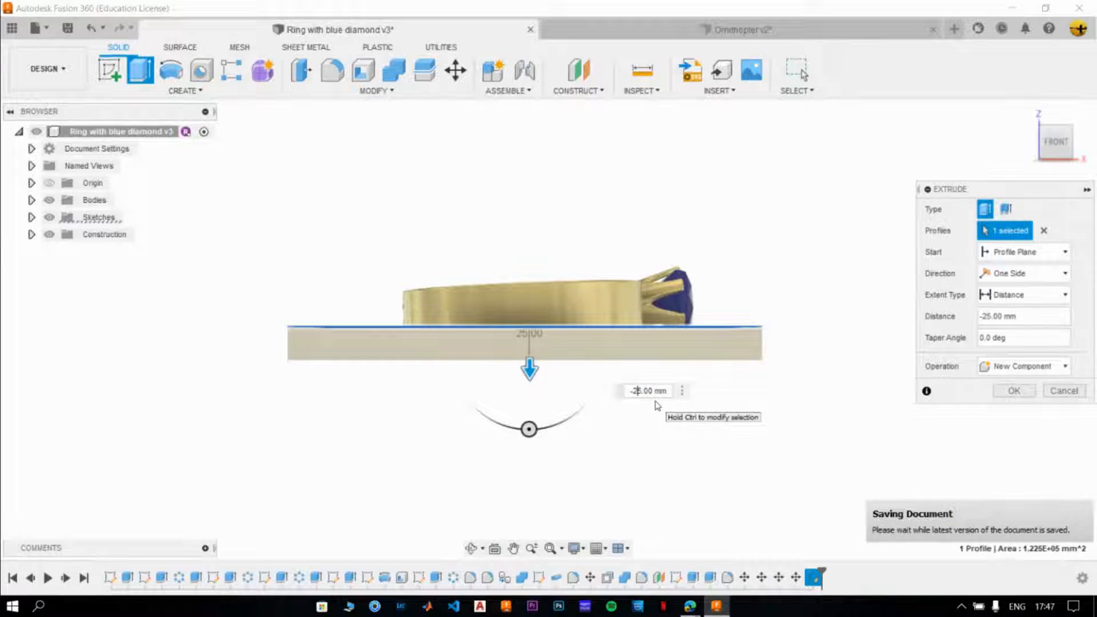
key("BackSpace")
key("BackSpace")
type("45")
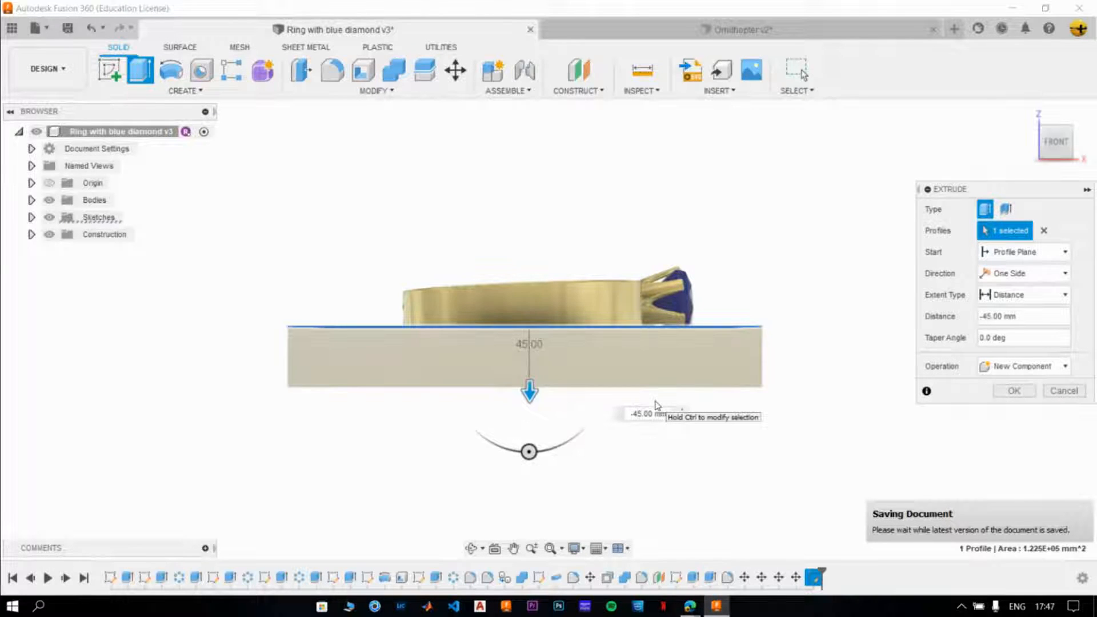
key("BackSpace")
type("3")
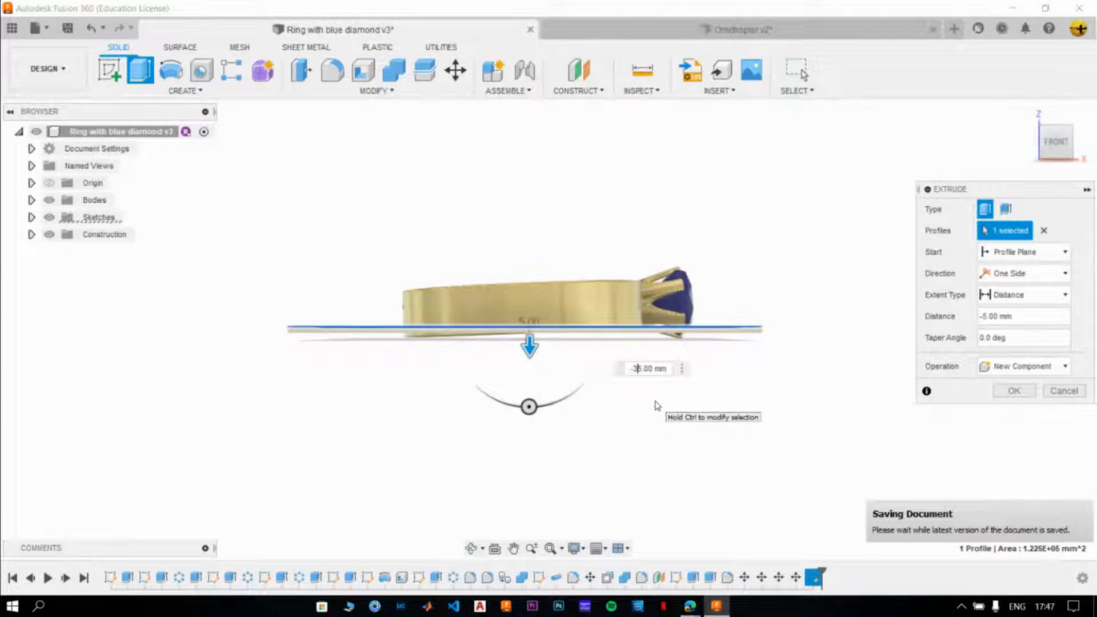
key("BackSpace")
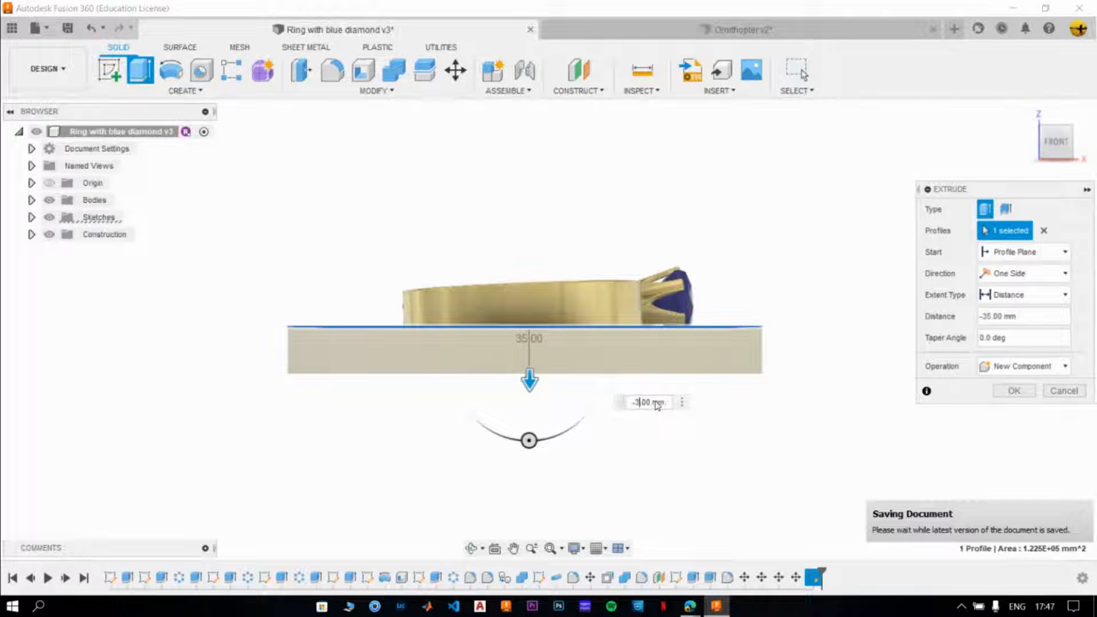
type("0")
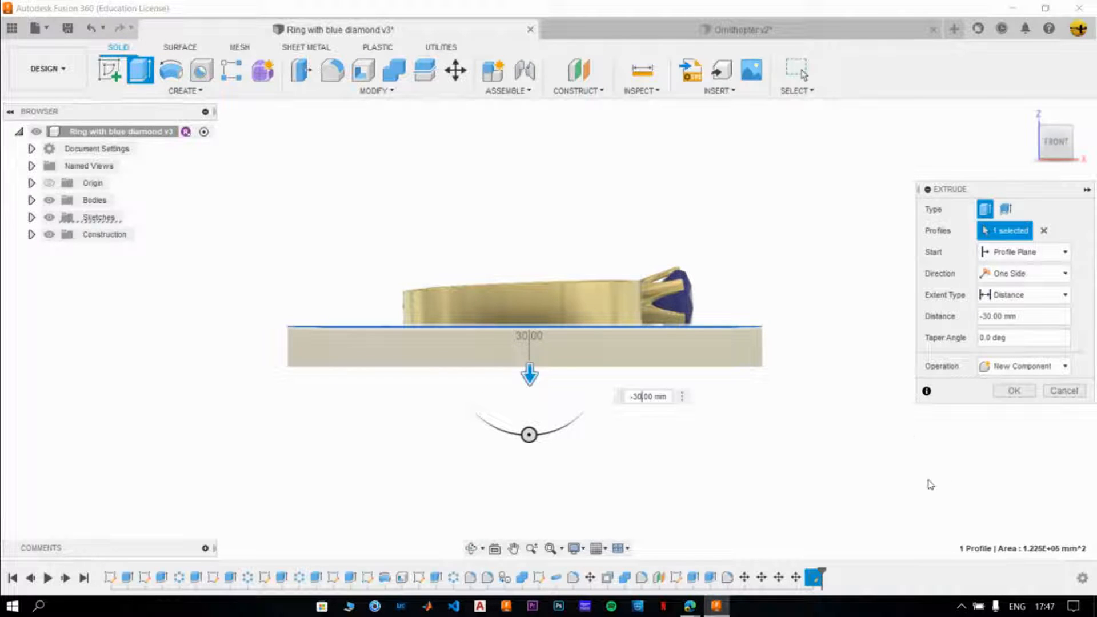
left_click(1023, 392)
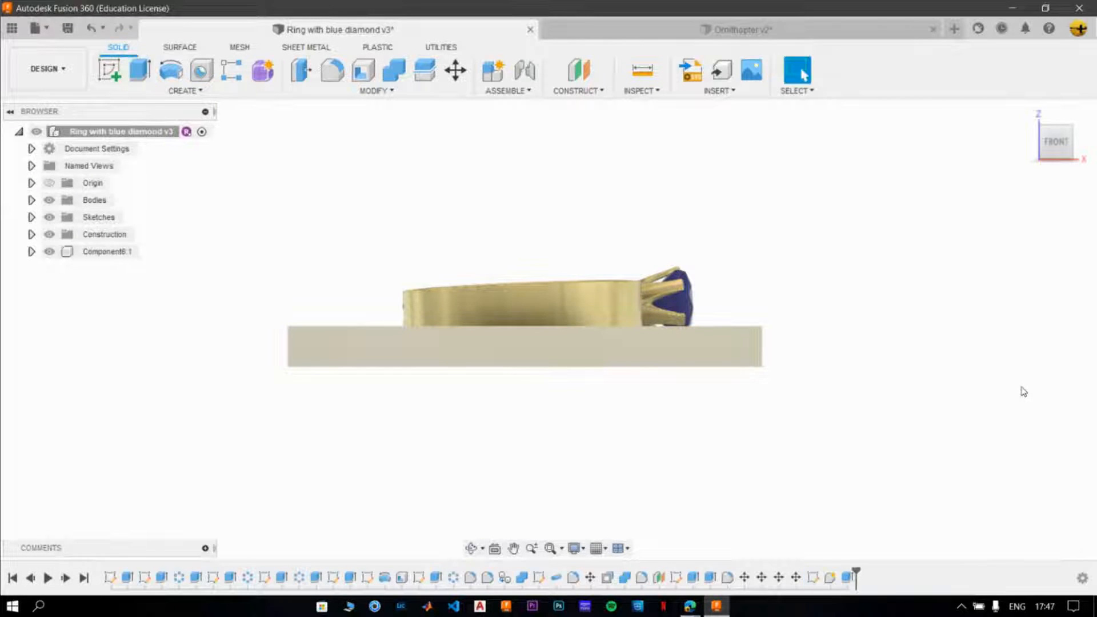
left_click(121, 251)
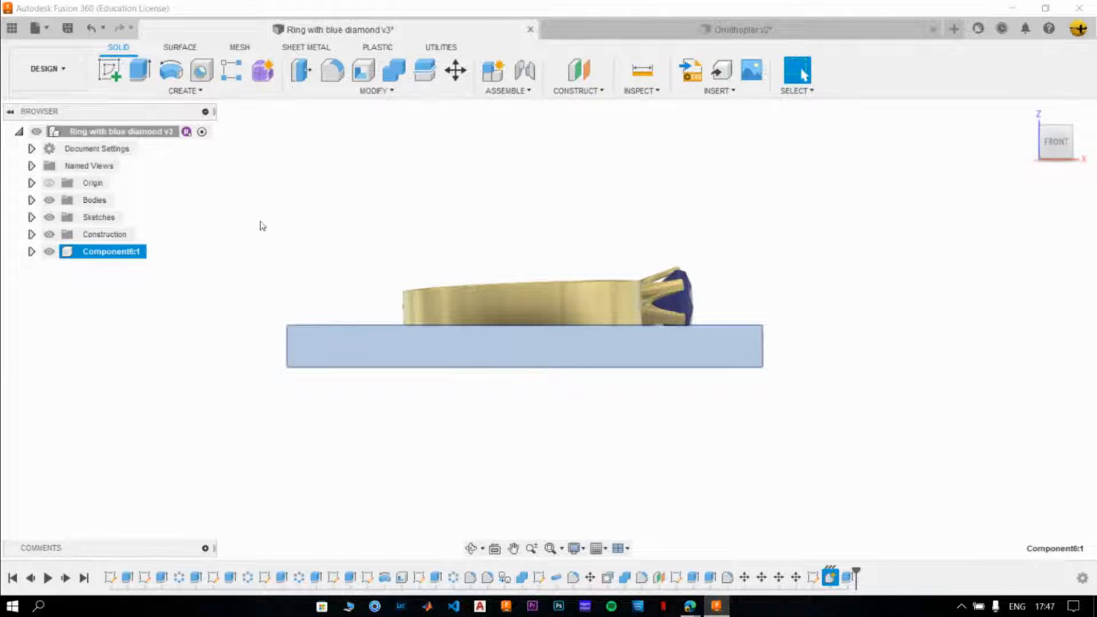
double_click(137, 252)
type("Board")
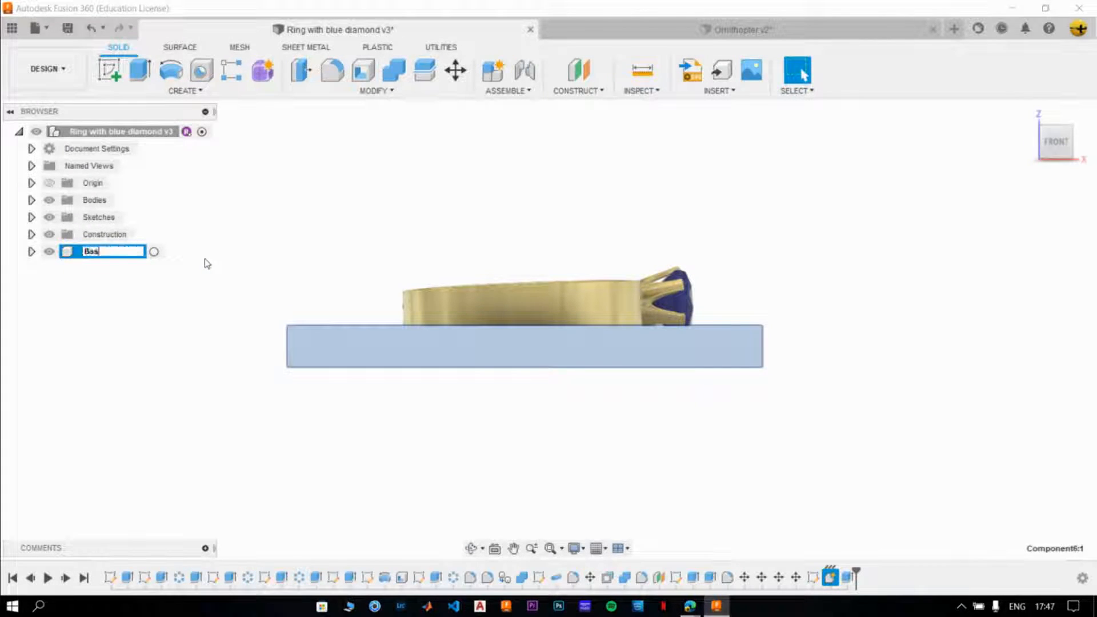
left_click(211, 219)
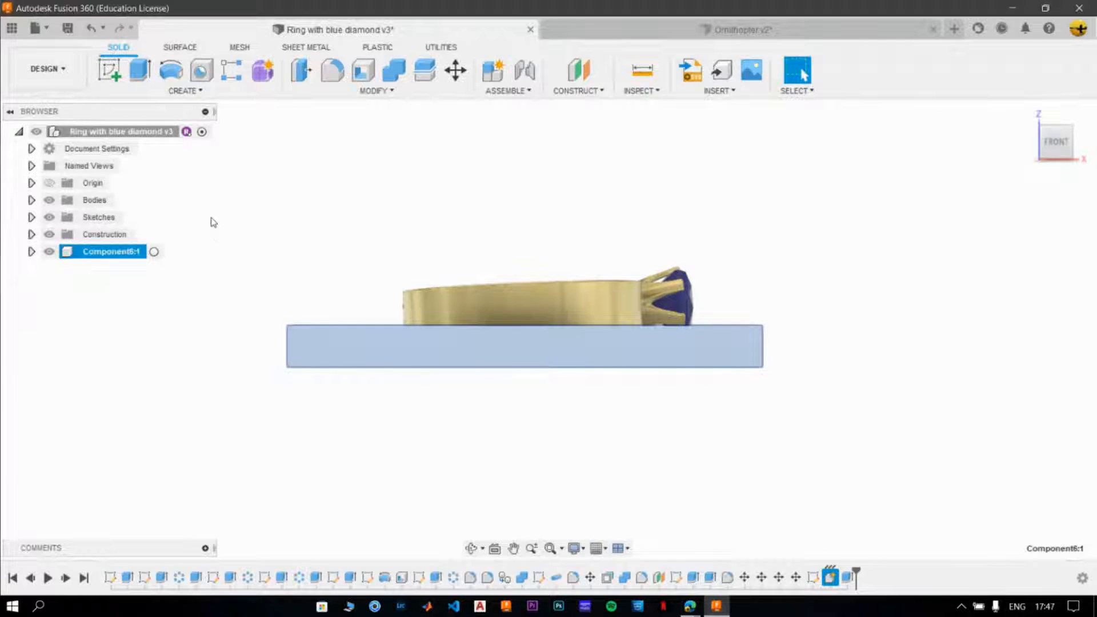
Rename the new slab component under the ring as Base.
double_click(128, 254)
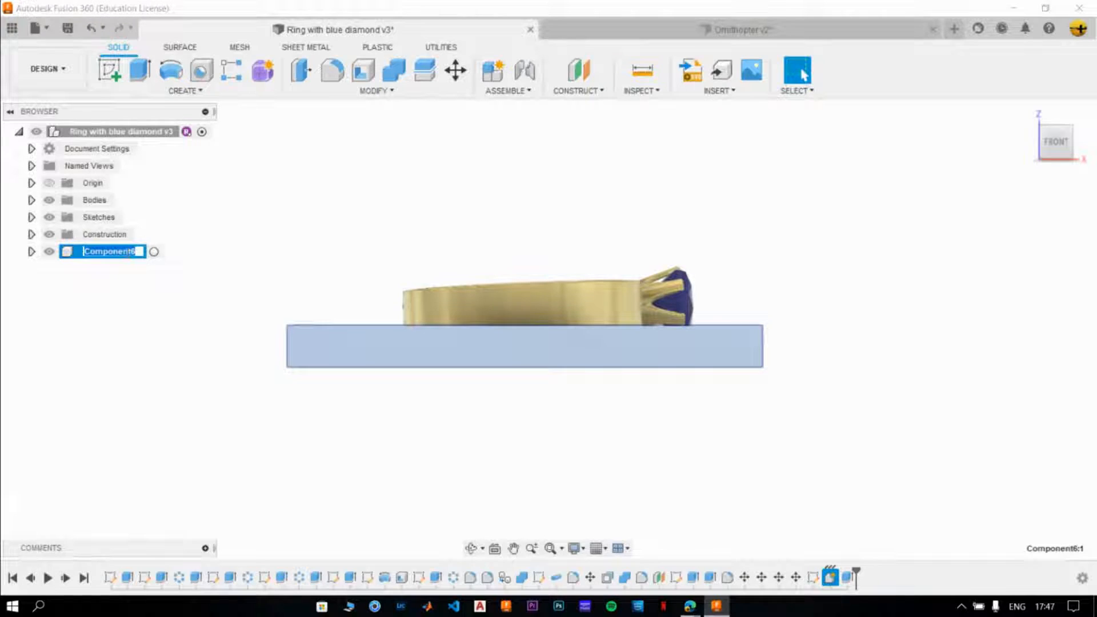
type("Base")
key("Return")
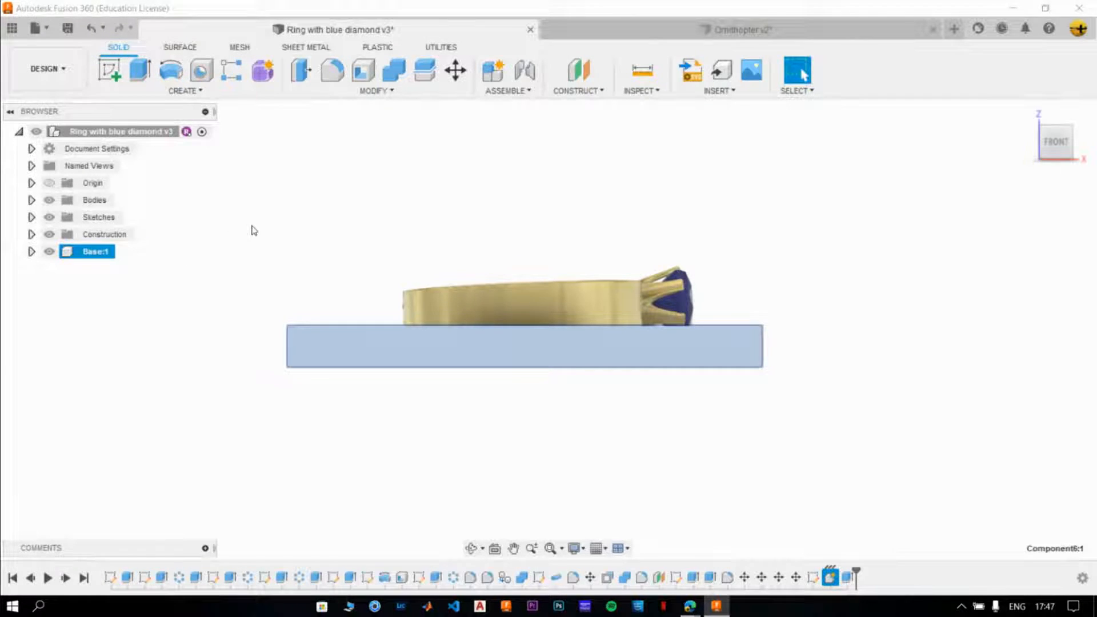
left_click(255, 231)
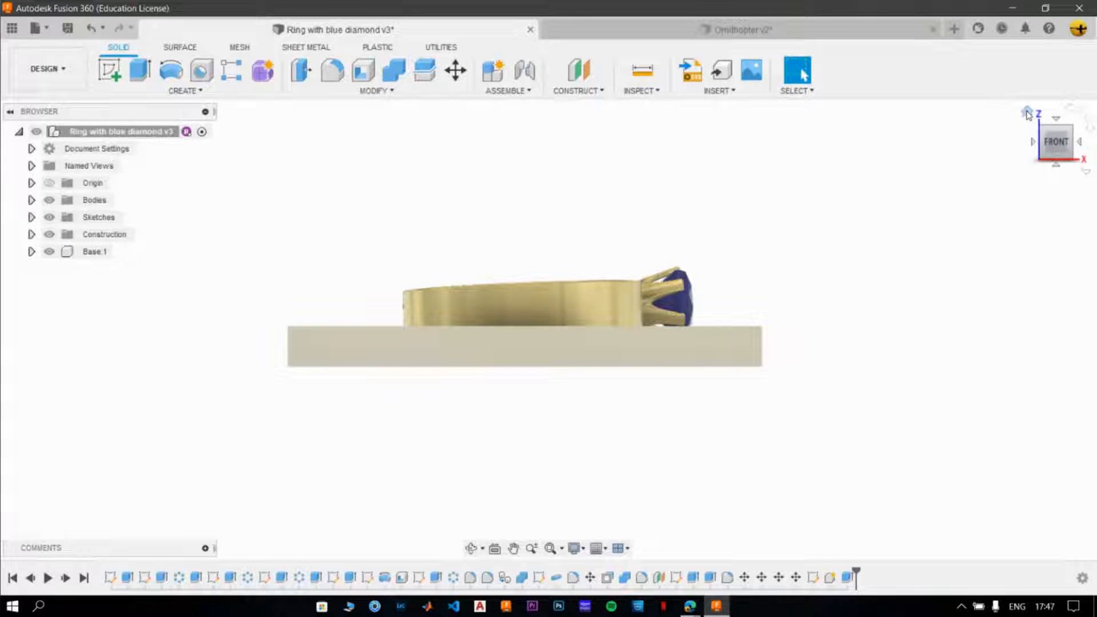
Try to move both ring bodies, Body1 and Body2, 10 mm upward along Z relative to the base slab.
left_click(1027, 113)
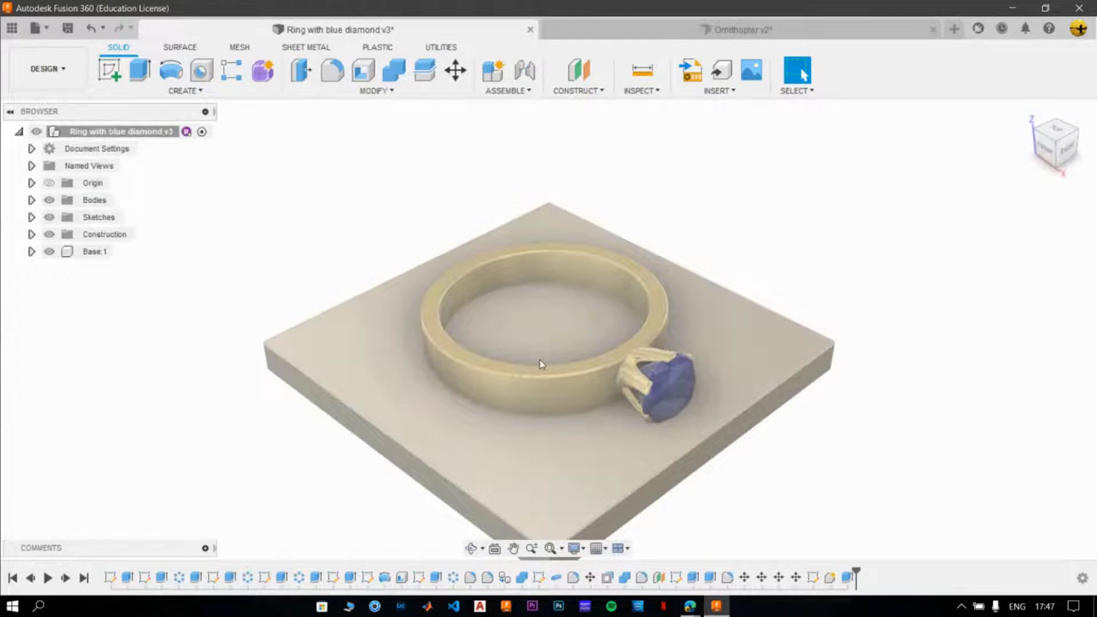
left_click(32, 200)
left_click(106, 217)
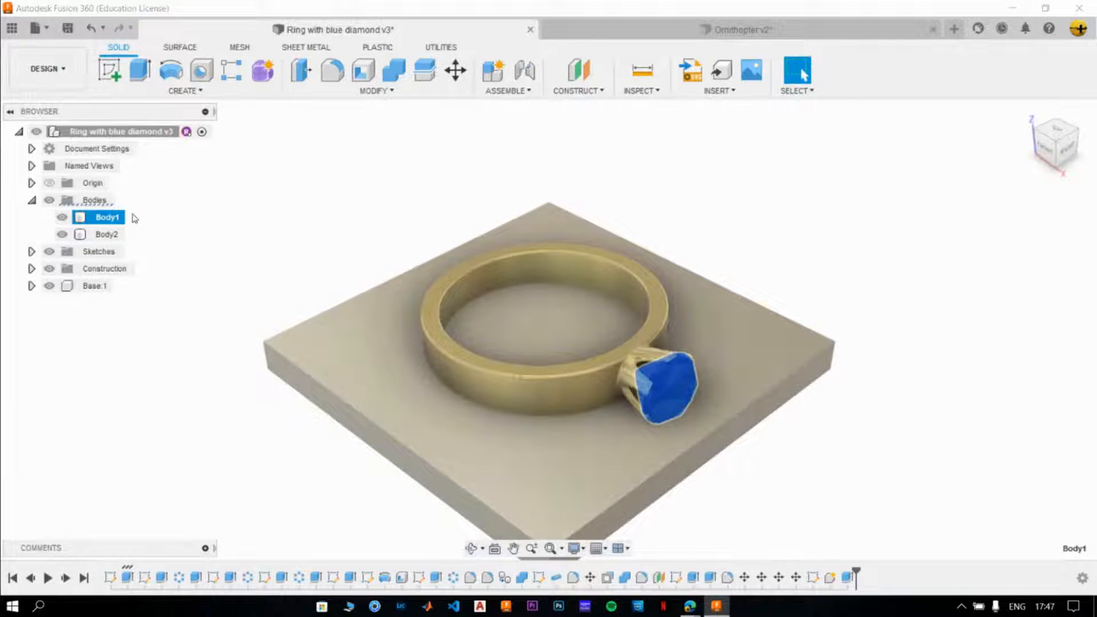
left_click(107, 234, "ctrl")
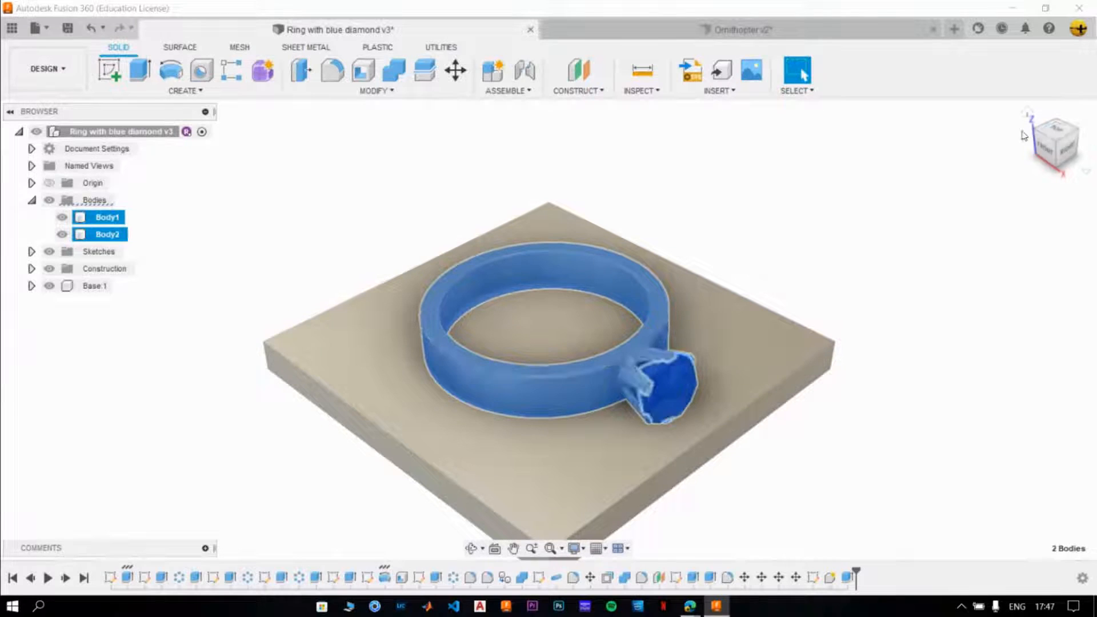
left_click(1046, 148)
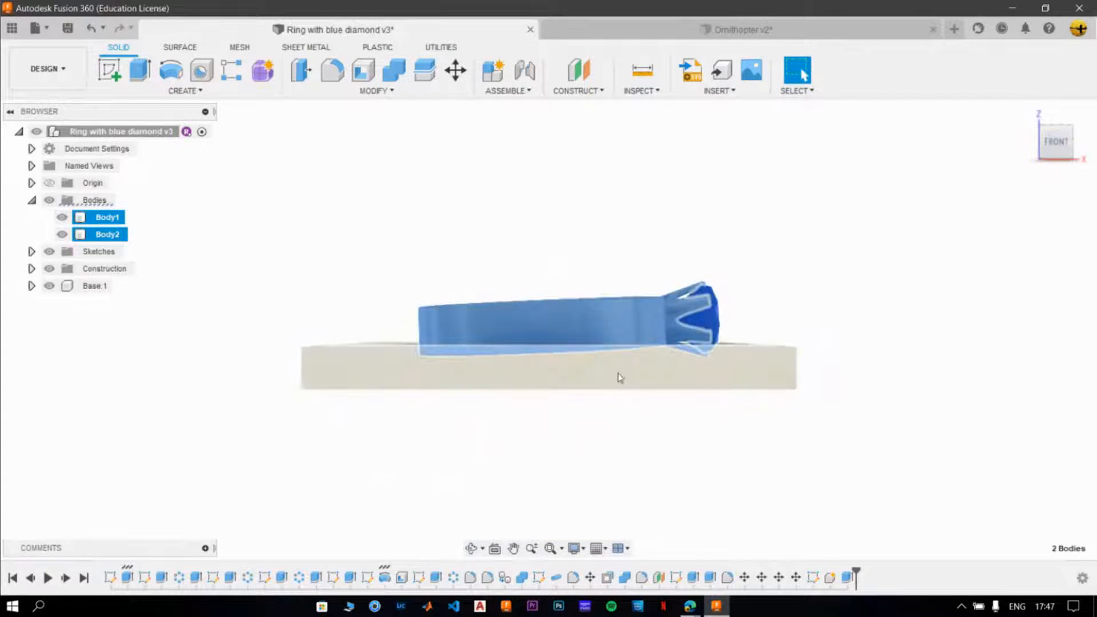
scroll(619, 377, "up", 3)
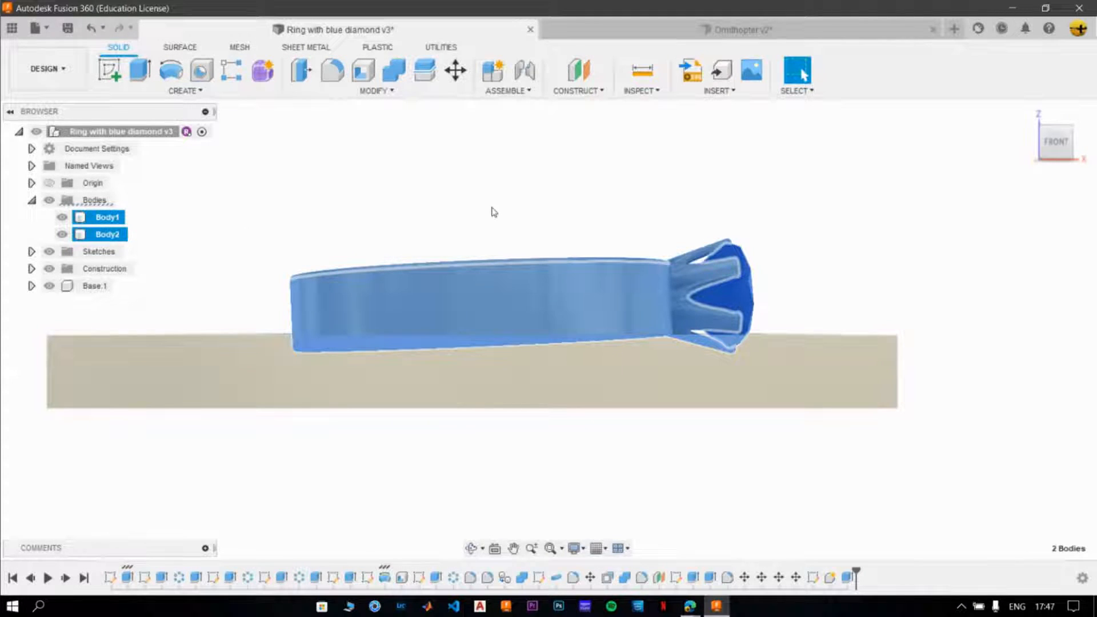
key("m")
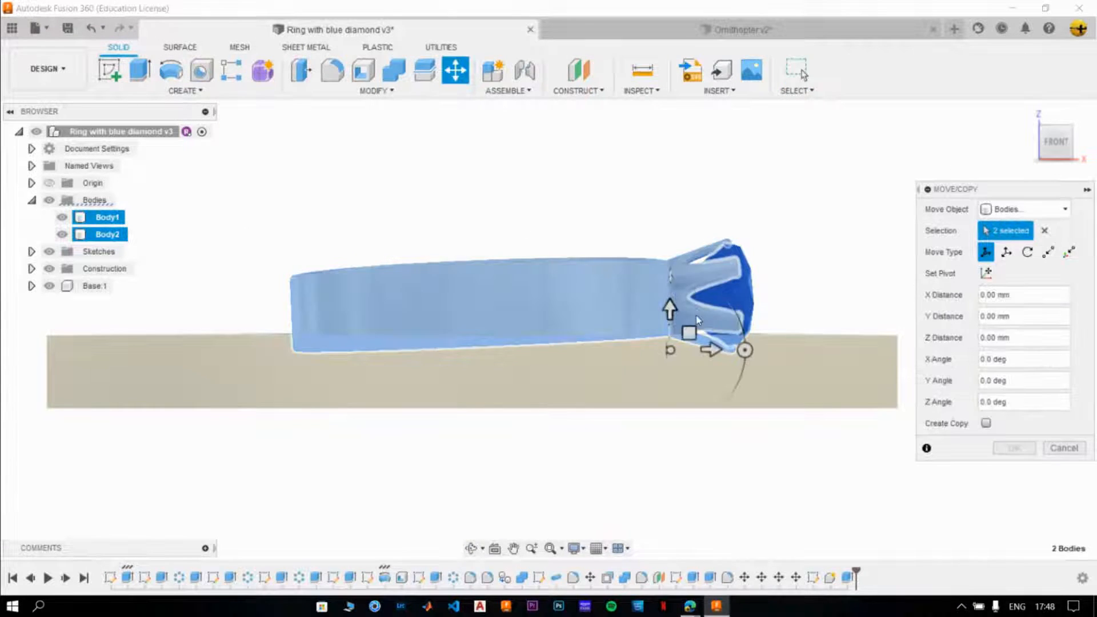
left_click_drag(668, 303, 668, 281)
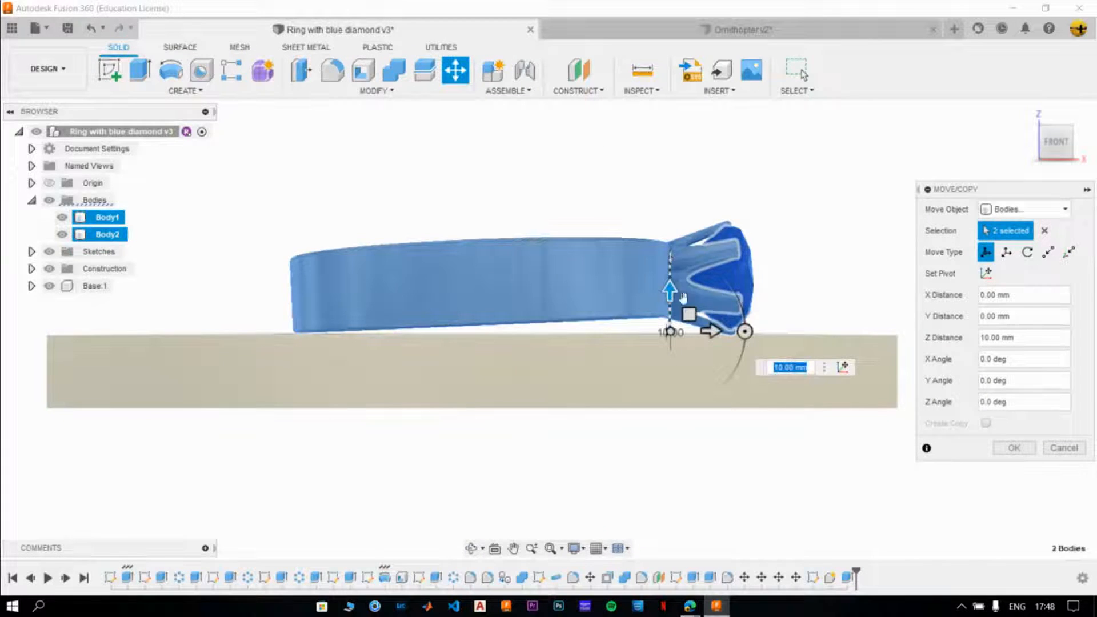
scroll(568, 345, "up", 2)
scroll(569, 346, "down", 3)
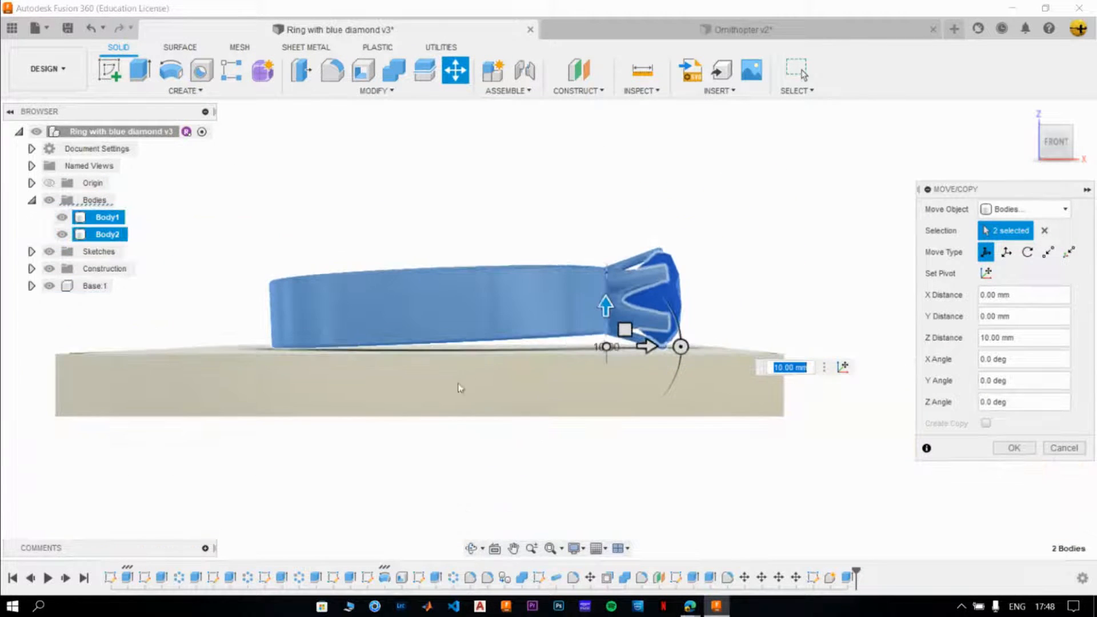
left_click(1060, 145)
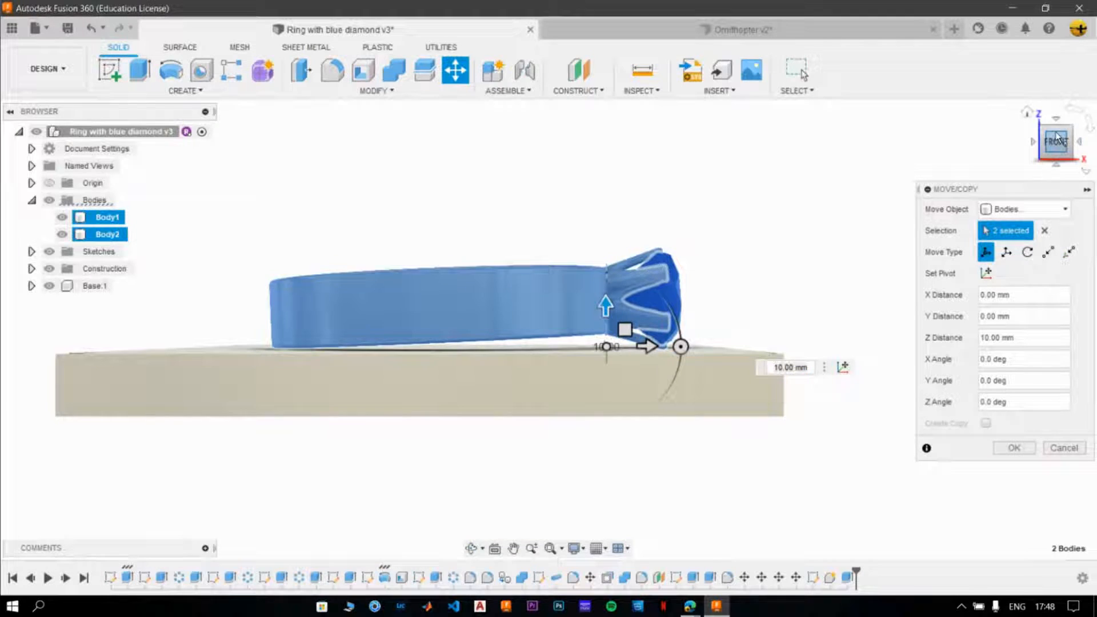
scroll(615, 400, "up", 3)
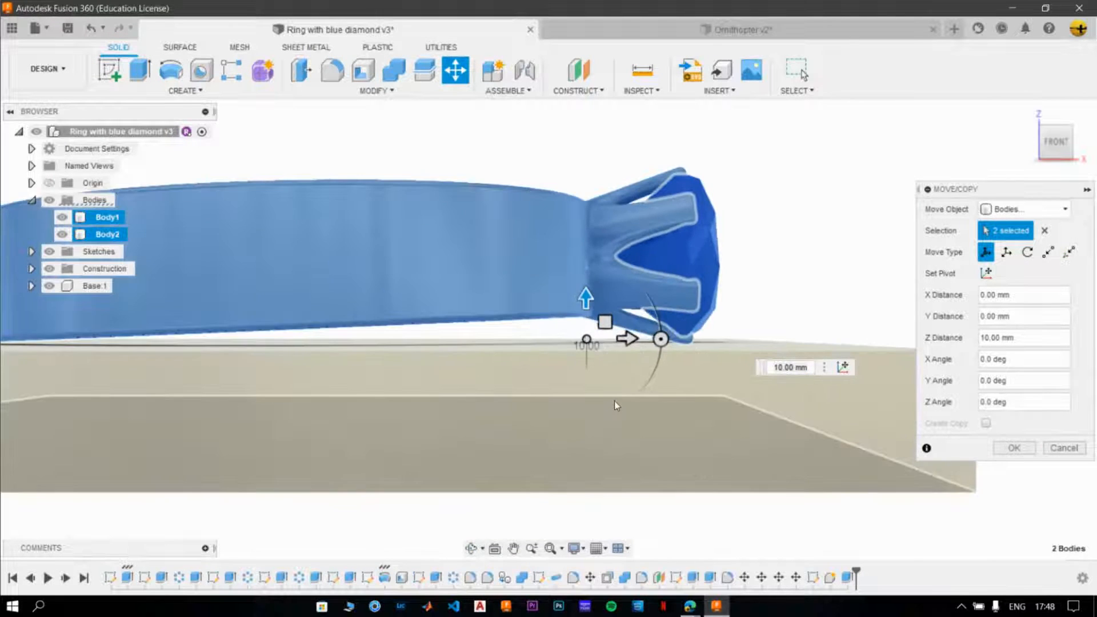
mouse_move(614, 405)
middle_mouse_down("shift")
mouse_move(617, 392)
mouse_move(618, 405)
middle_mouse_up("shift")
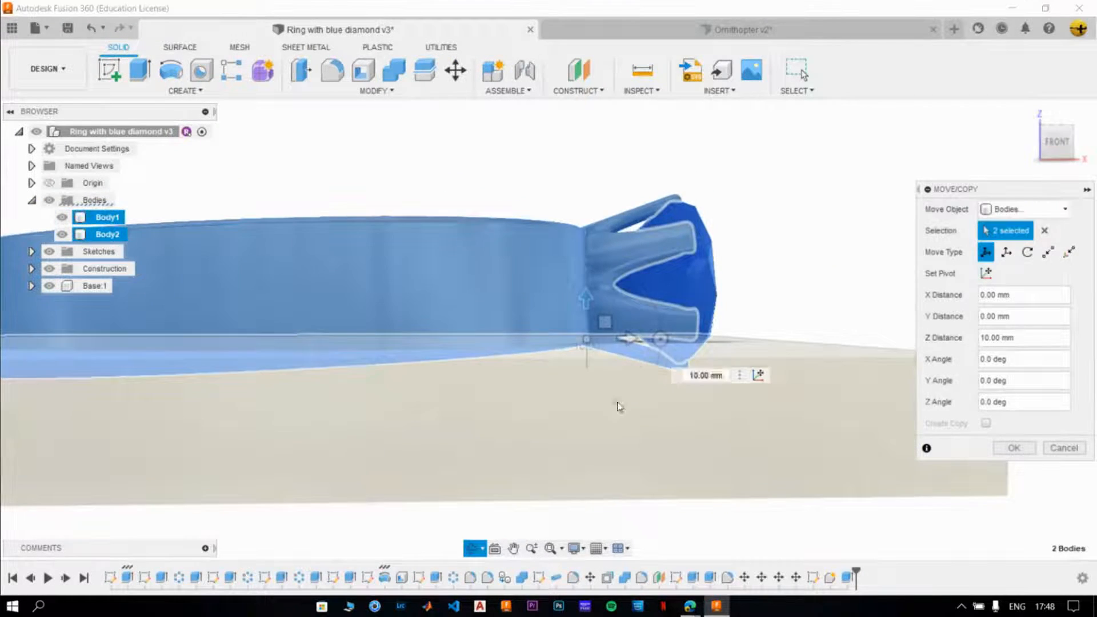
scroll(493, 427, "down", 5)
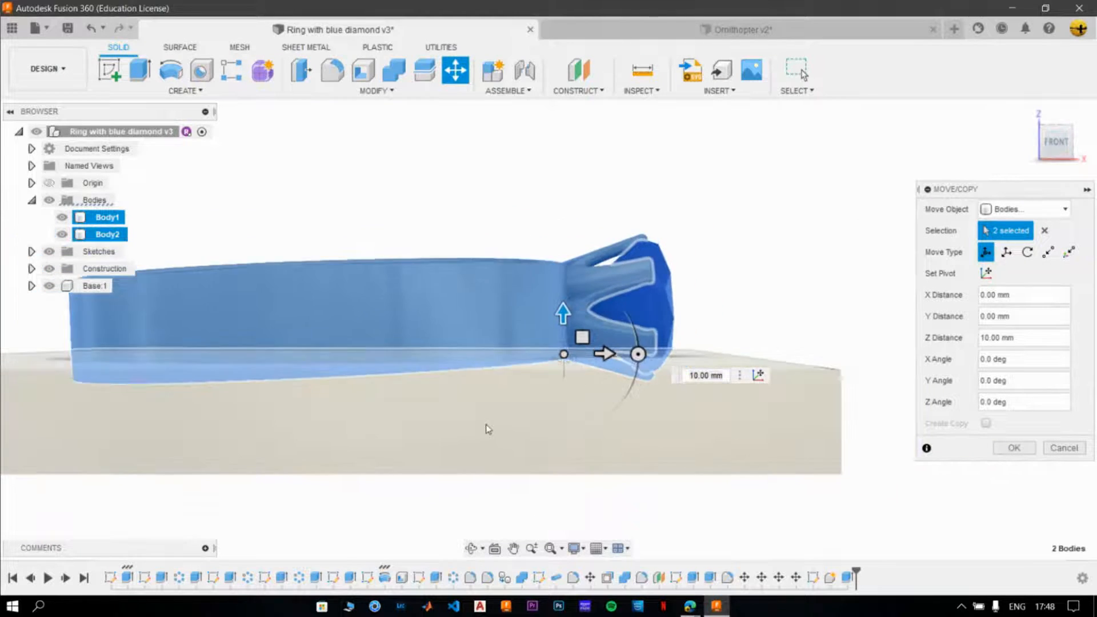
middle_click_drag(493, 426, 567, 409)
mouse_move(568, 409)
middle_mouse_down("shift")
mouse_move(546, 401)
mouse_move(583, 419)
middle_mouse_up("shift")
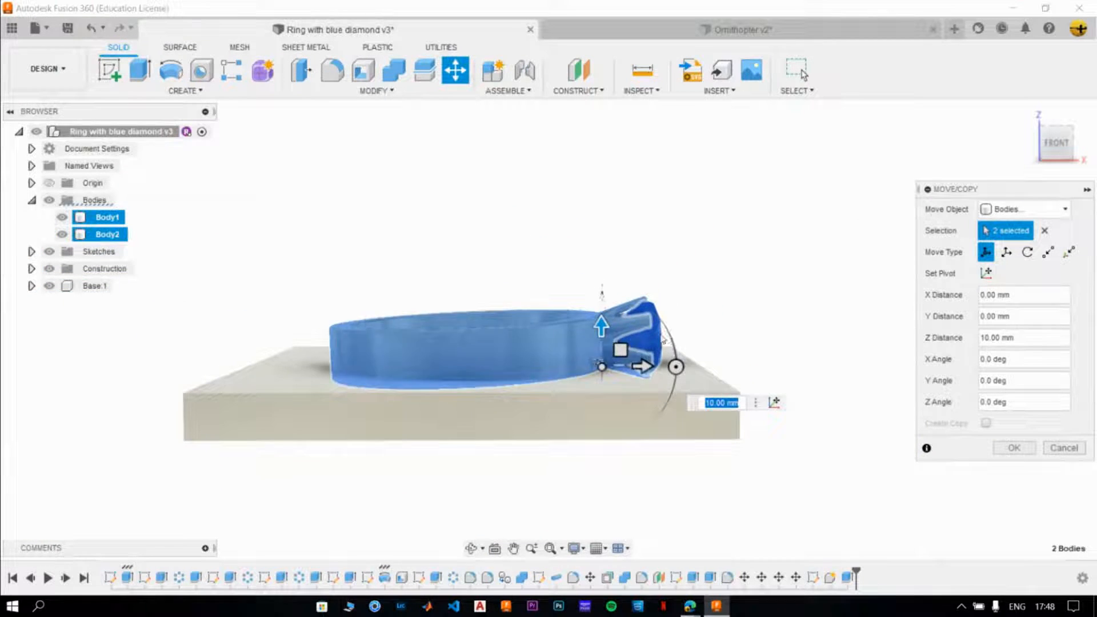
key("Return")
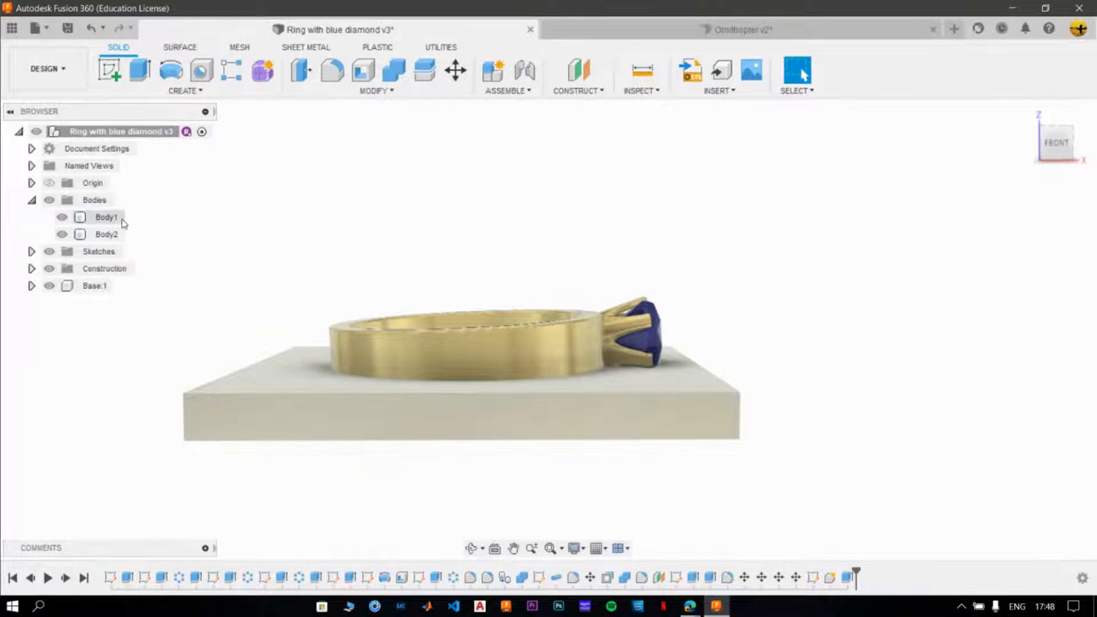
Move the ring band and diamond bodies together 10 mm upward along Z so they rest on the base slab.
left_click(121, 219)
left_click(114, 234, "ctrl")
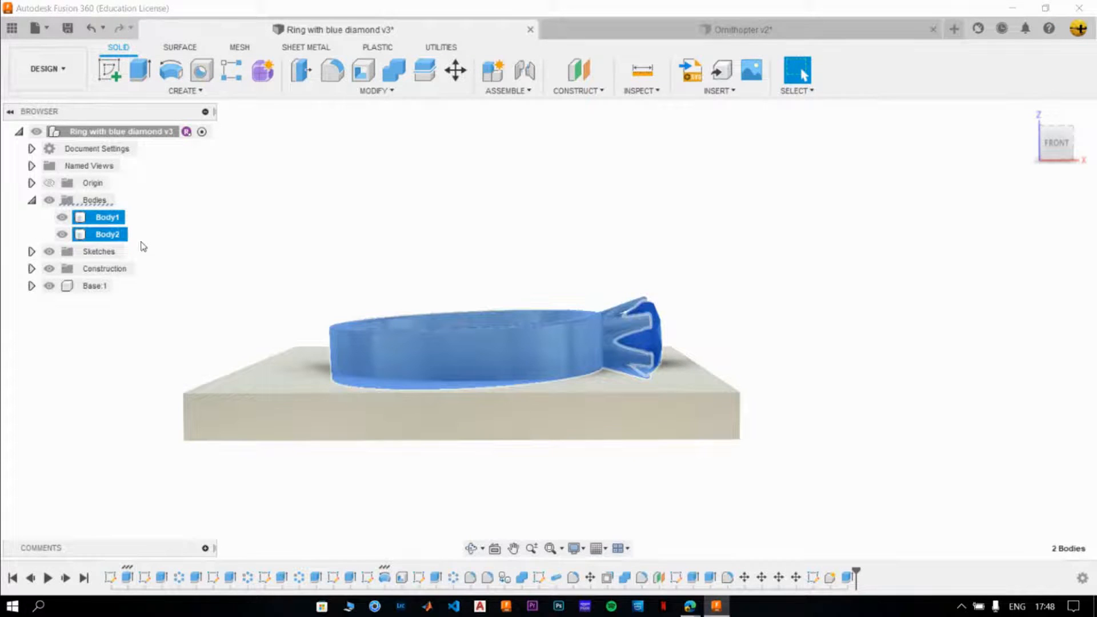
key("m")
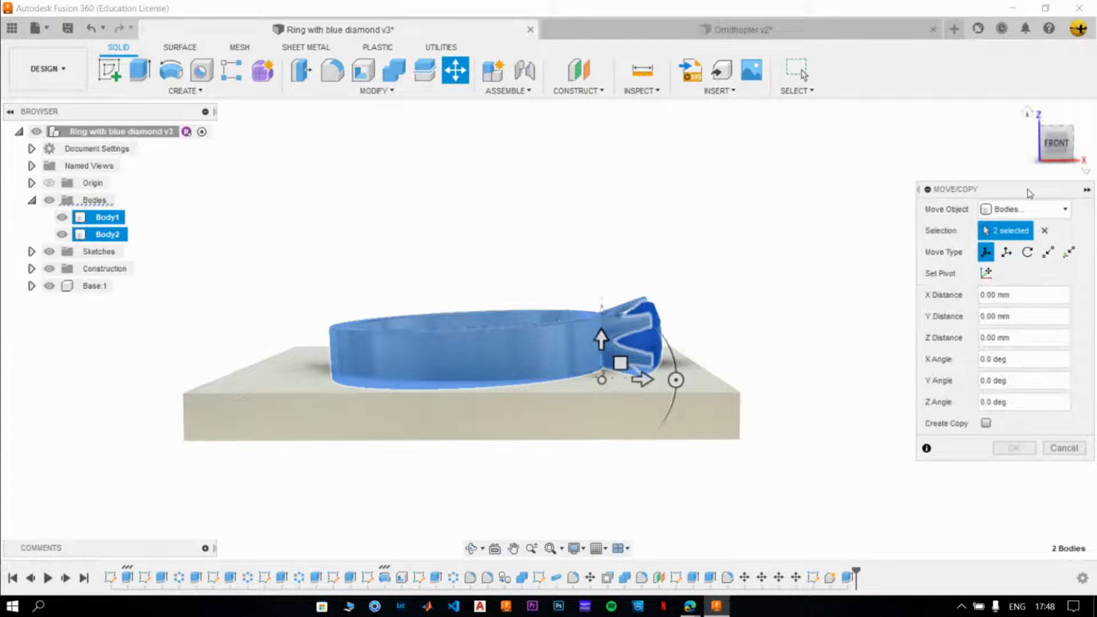
left_click(1056, 143)
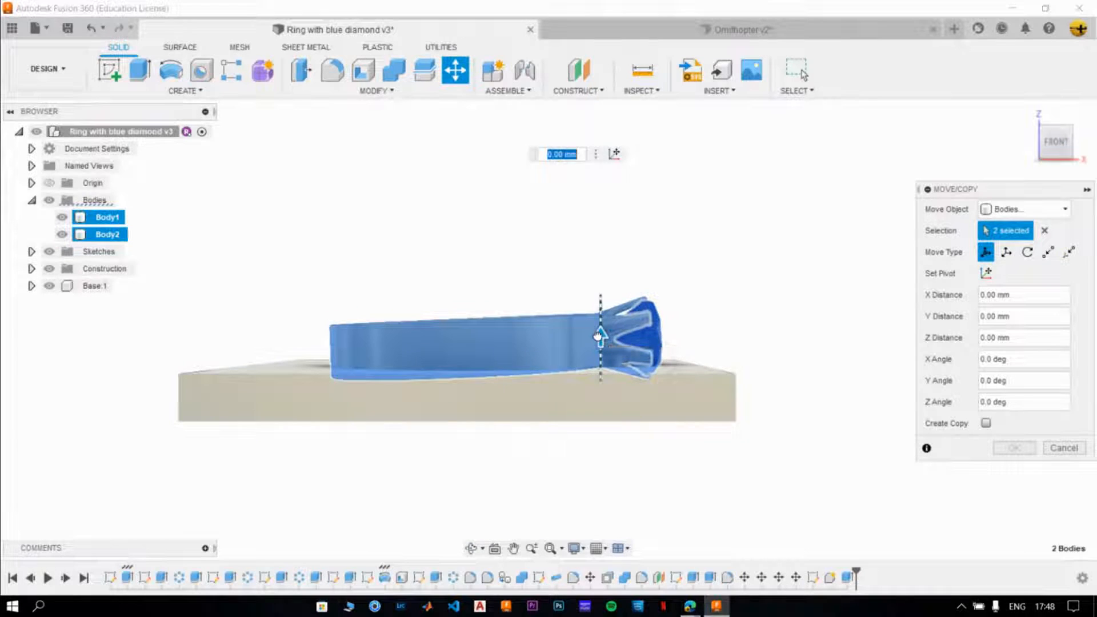
left_click(599, 335)
left_click_drag(598, 330, 599, 316)
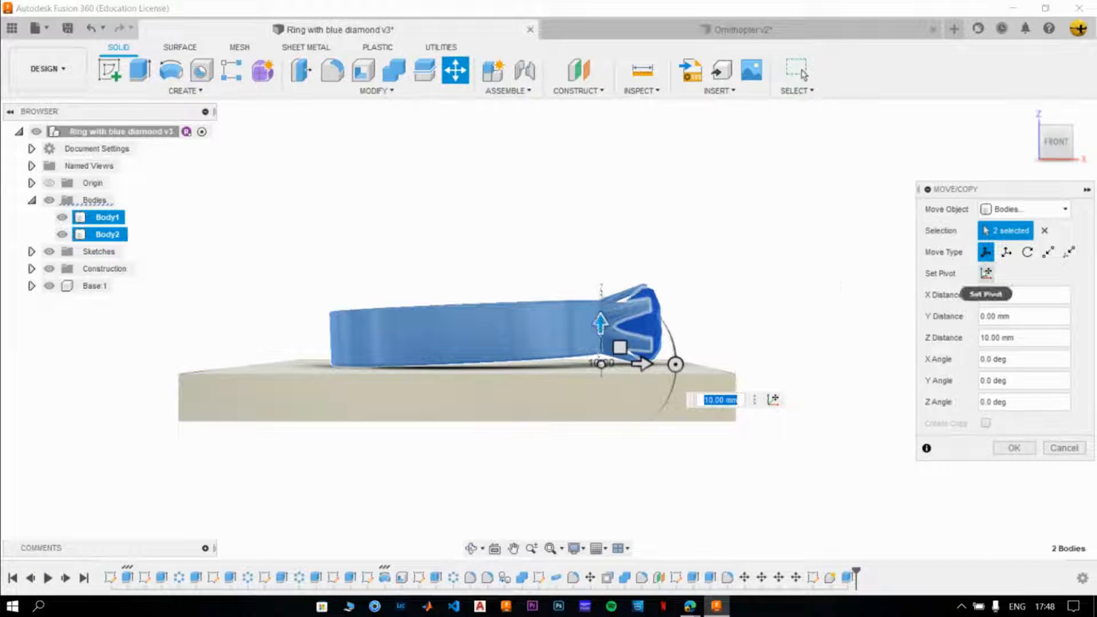
left_click(1015, 449)
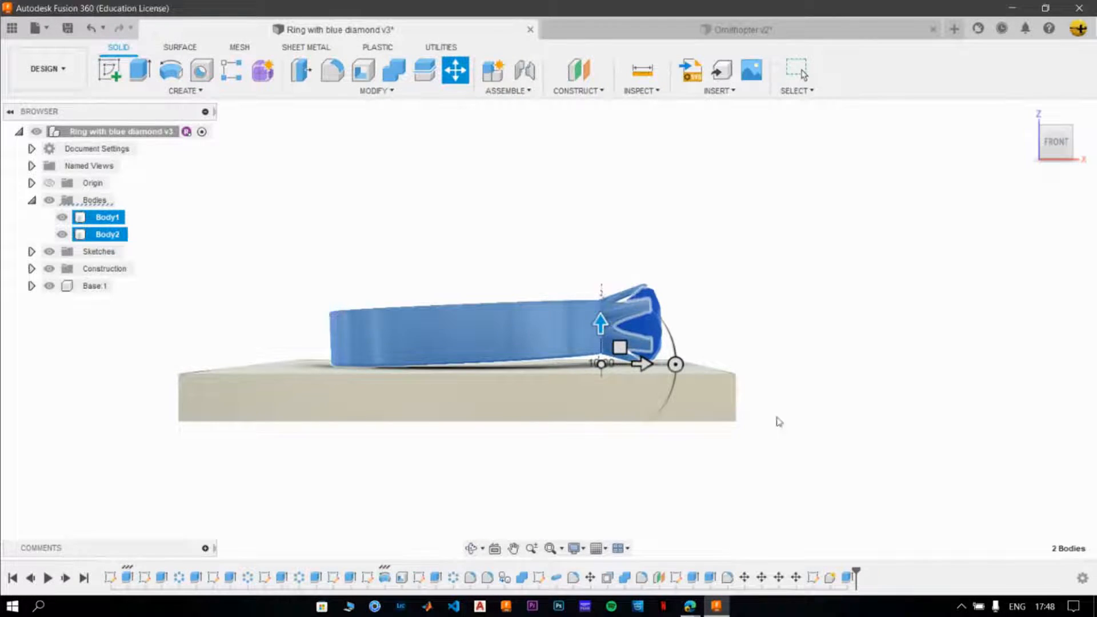
Examine how the ring sits on the base slab, close up from the front and in the home view.
scroll(555, 380, "up", 5)
scroll(763, 478, "up", 5)
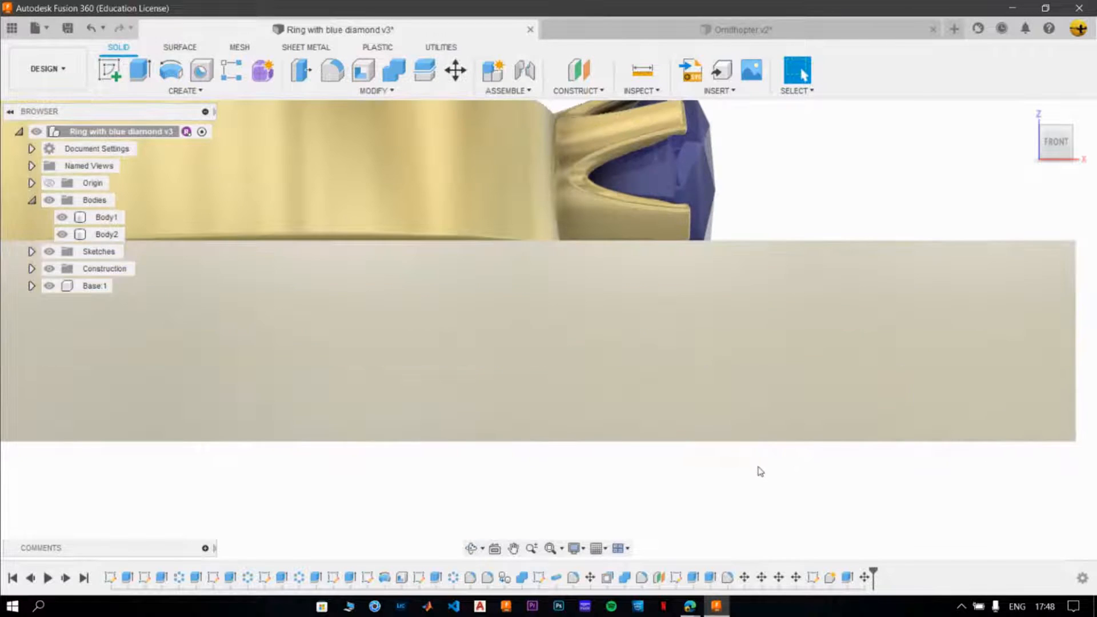
middle_click_drag(713, 420, 713, 426, "shift")
scroll(548, 394, "down", 5)
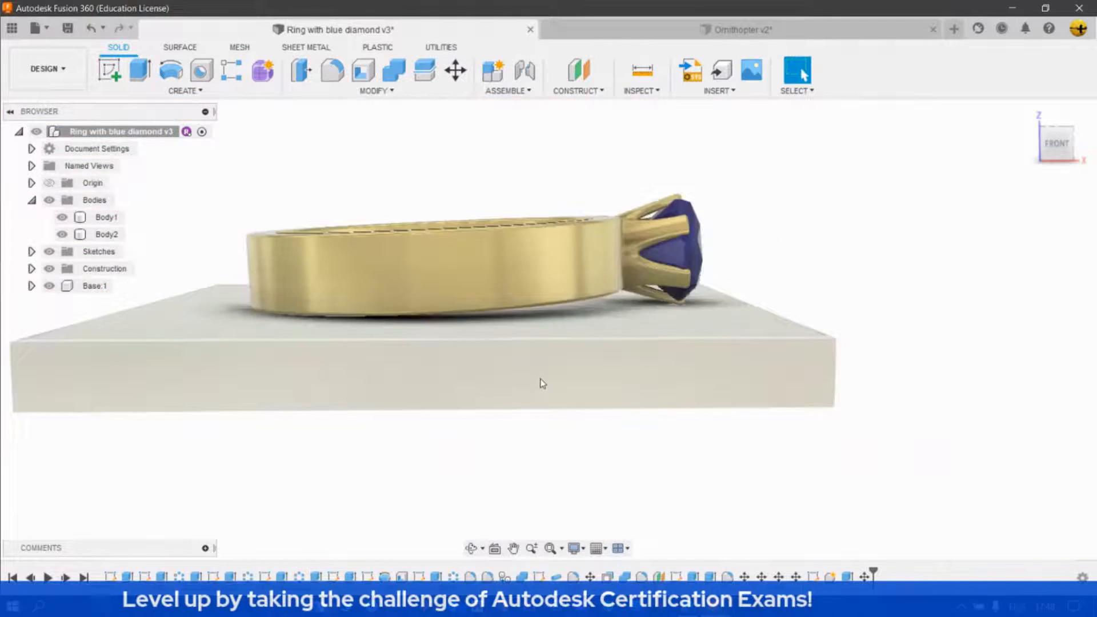
middle_click_drag(541, 379, 500, 377, "shift")
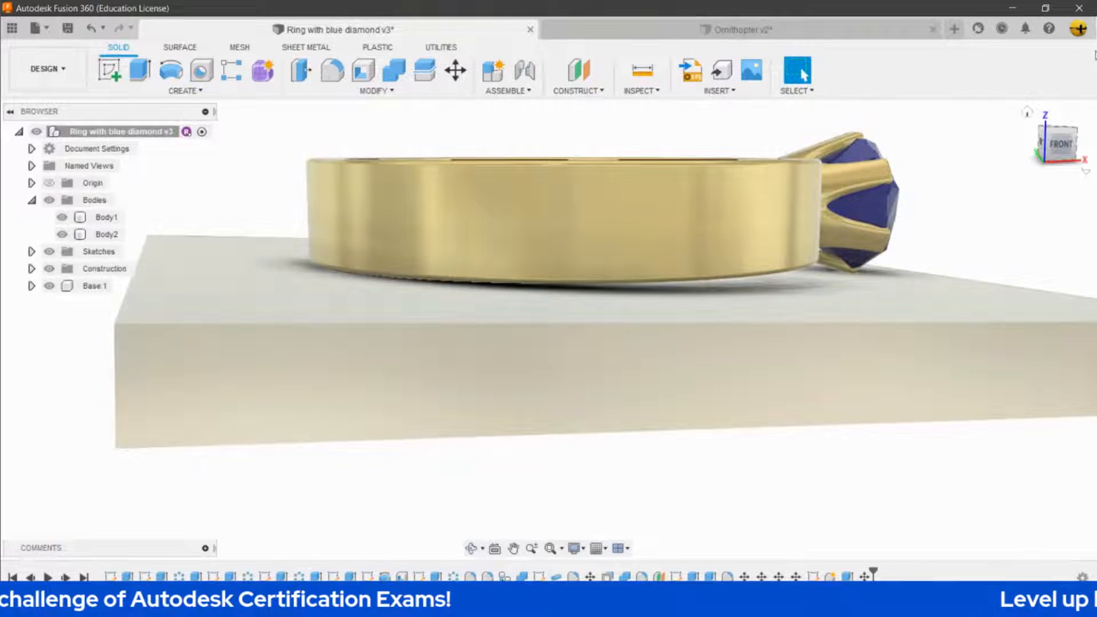
left_click(1027, 111)
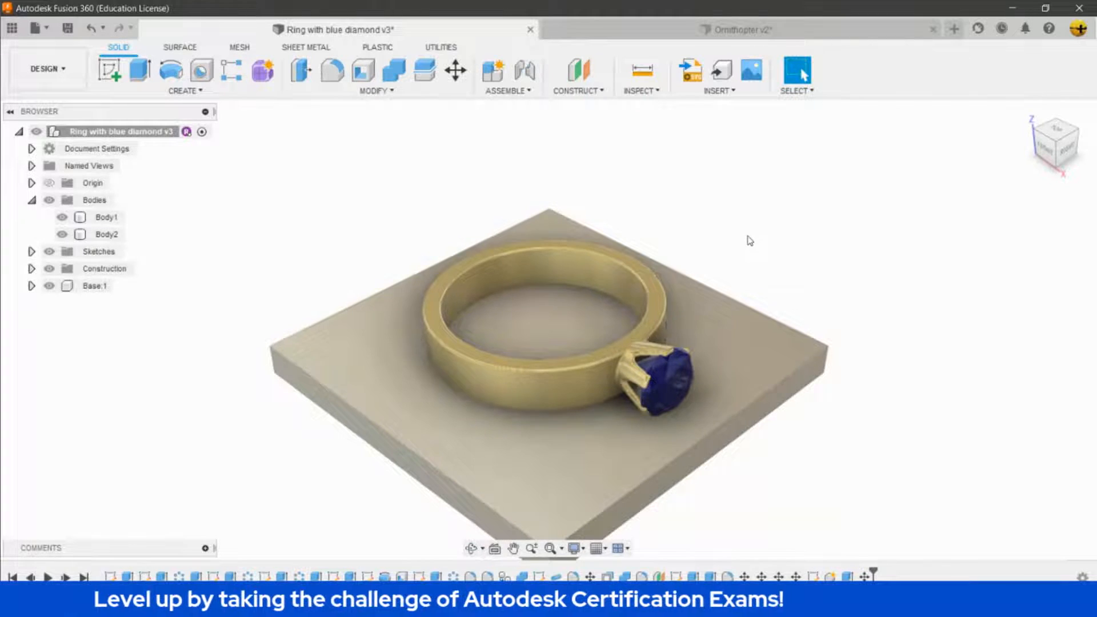
scroll(756, 344, "down", 5)
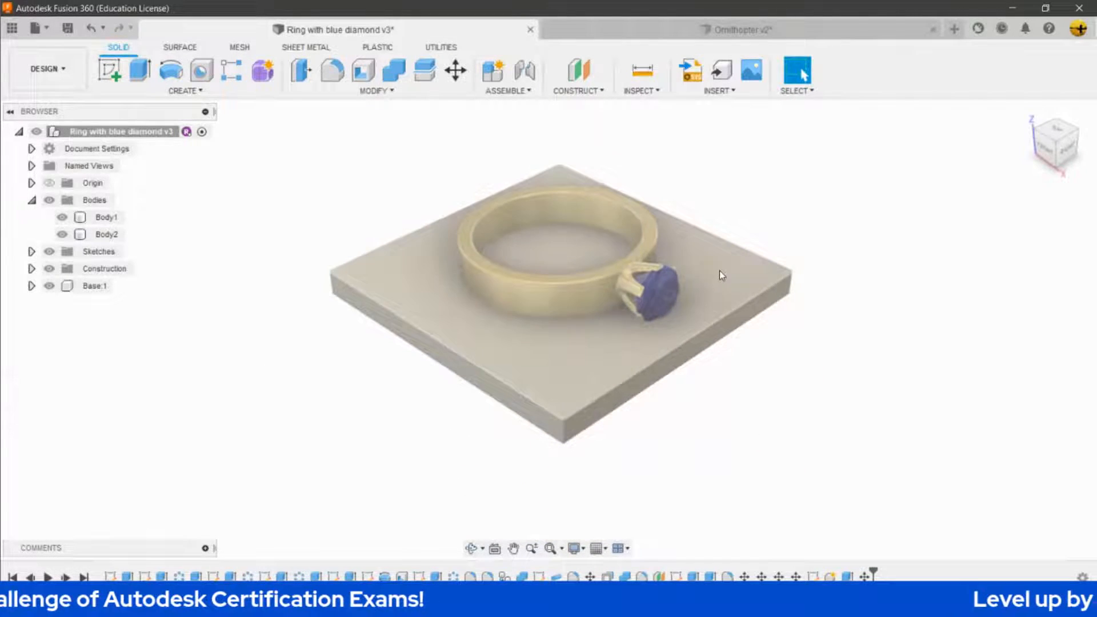
scroll(569, 350, "down", 1)
middle_click_drag(565, 350, 506, 384)
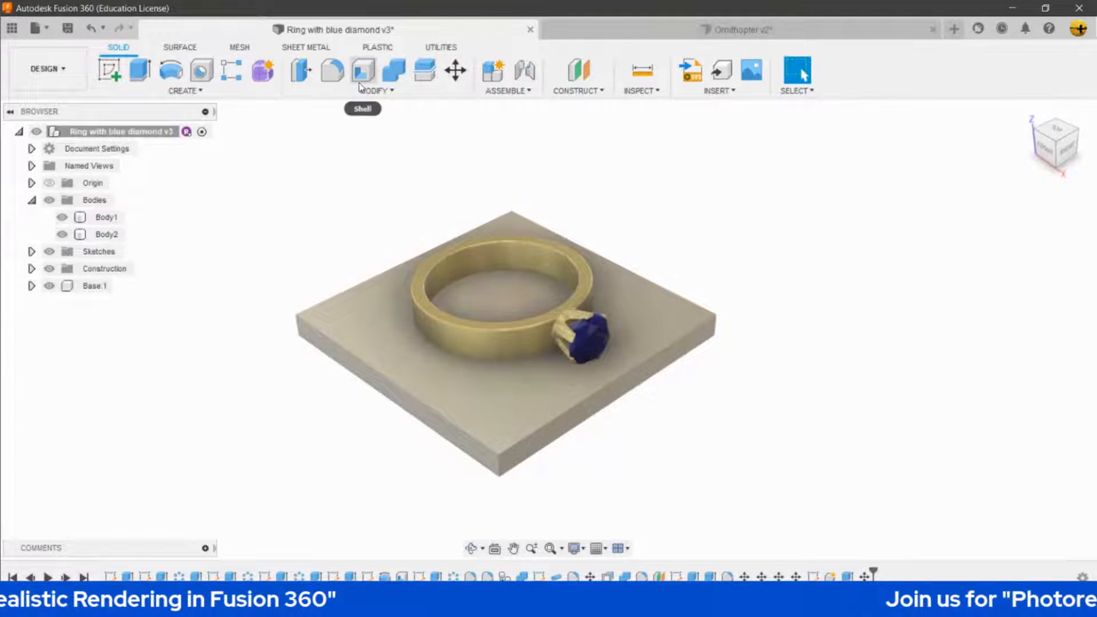
Assign the Marble physical material from the Fusion 360 Material Library's Stone category to the base slab.
left_click(375, 90)
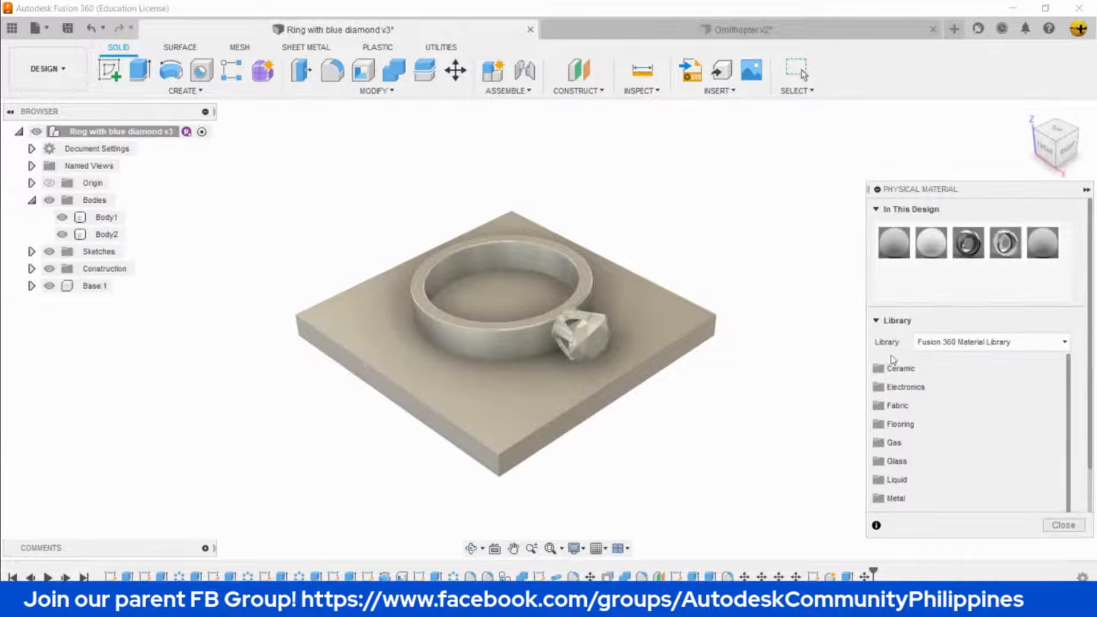
scroll(986, 365, "down", 5)
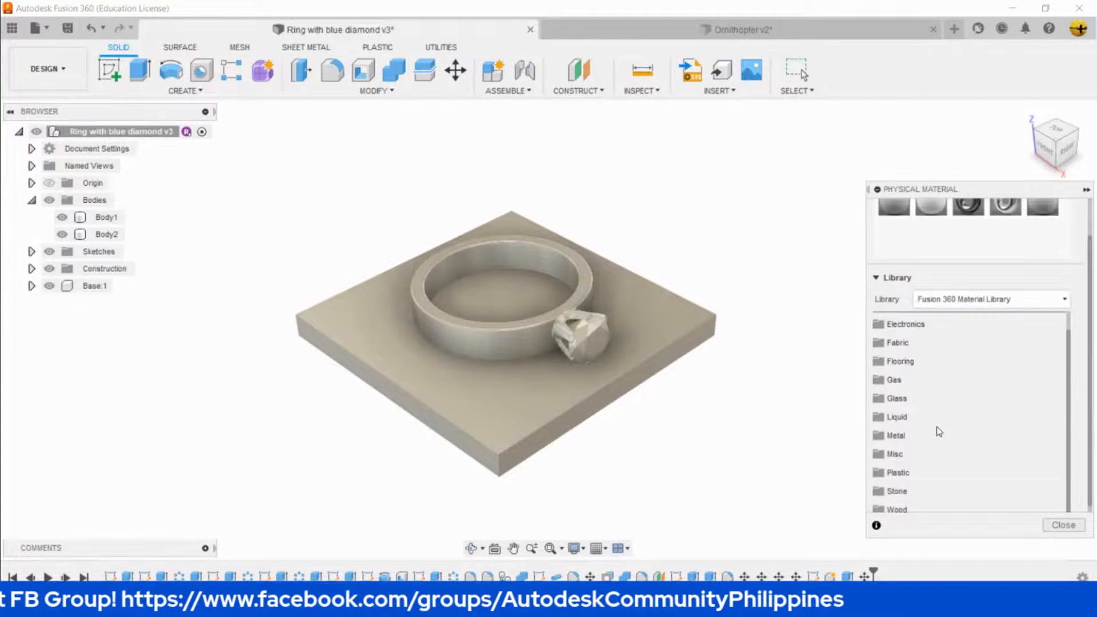
scroll(938, 432, "down", 1)
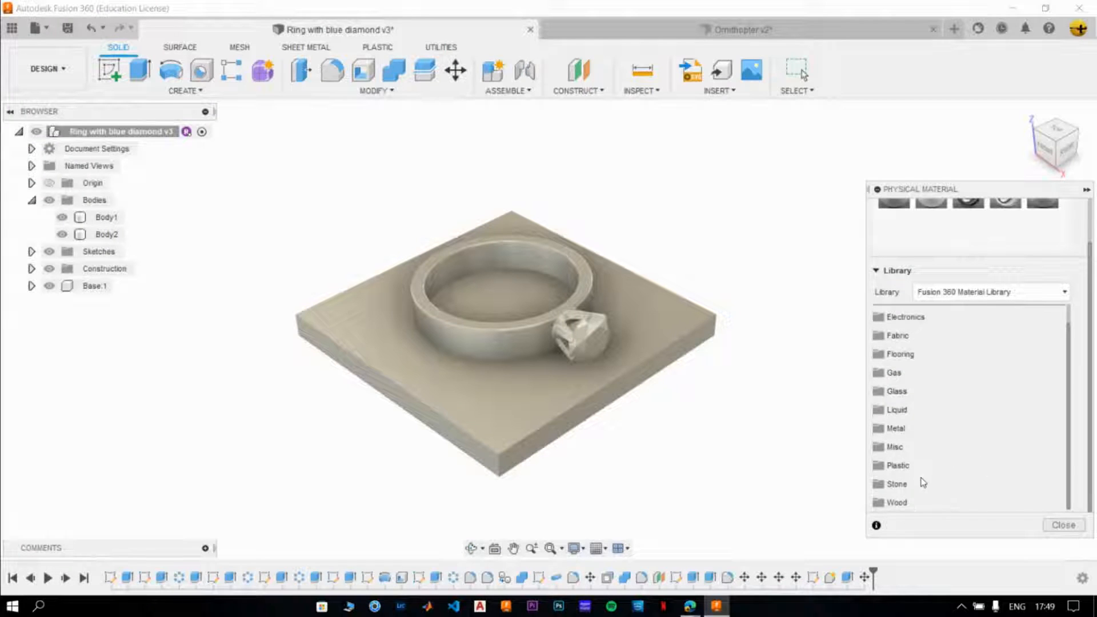
left_click(898, 484)
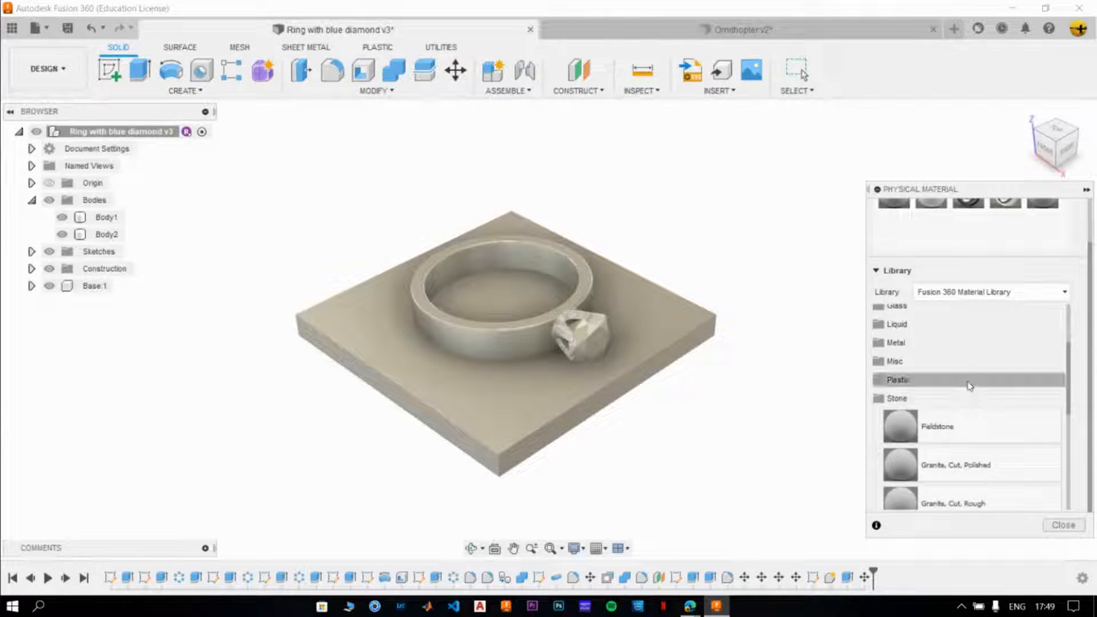
scroll(970, 385, "down", 1)
scroll(970, 454, "down", 2)
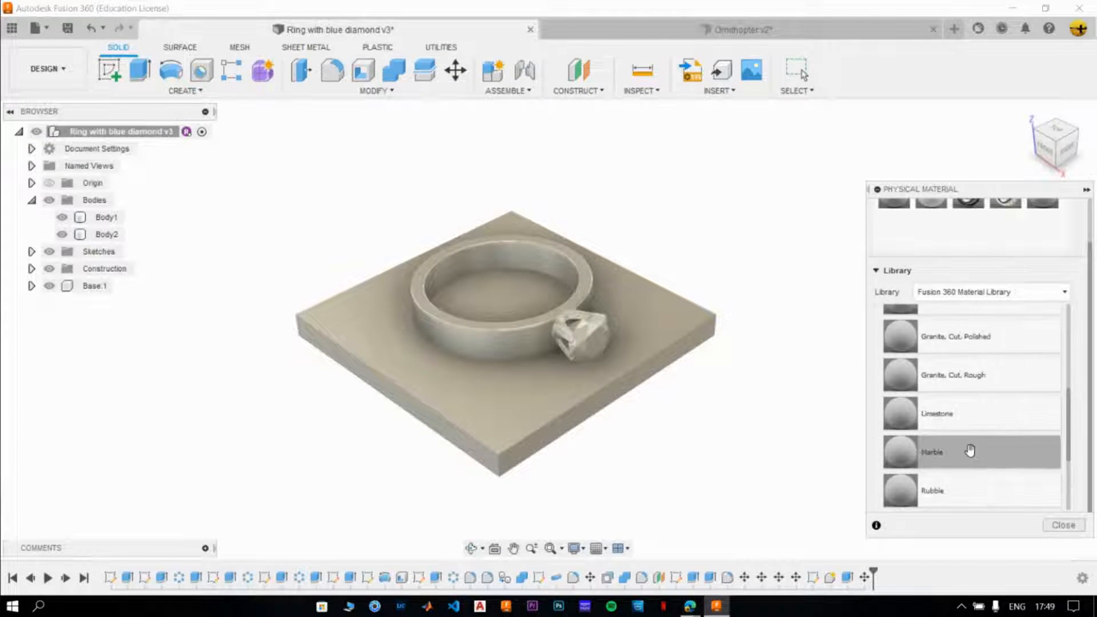
scroll(970, 450, "down", 2)
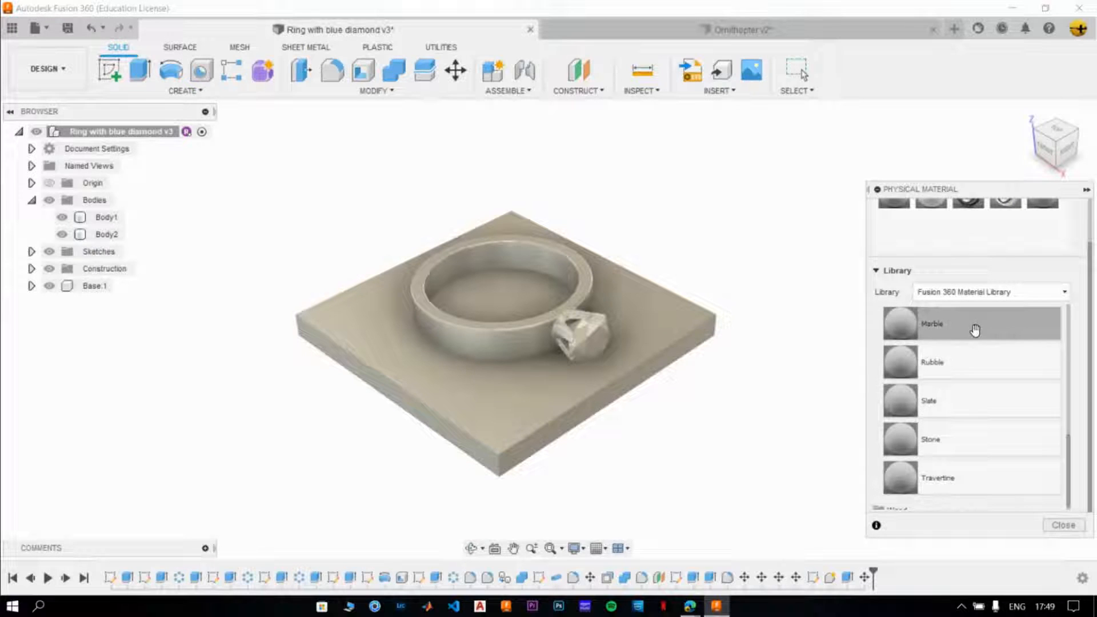
scroll(960, 466, "up", 2)
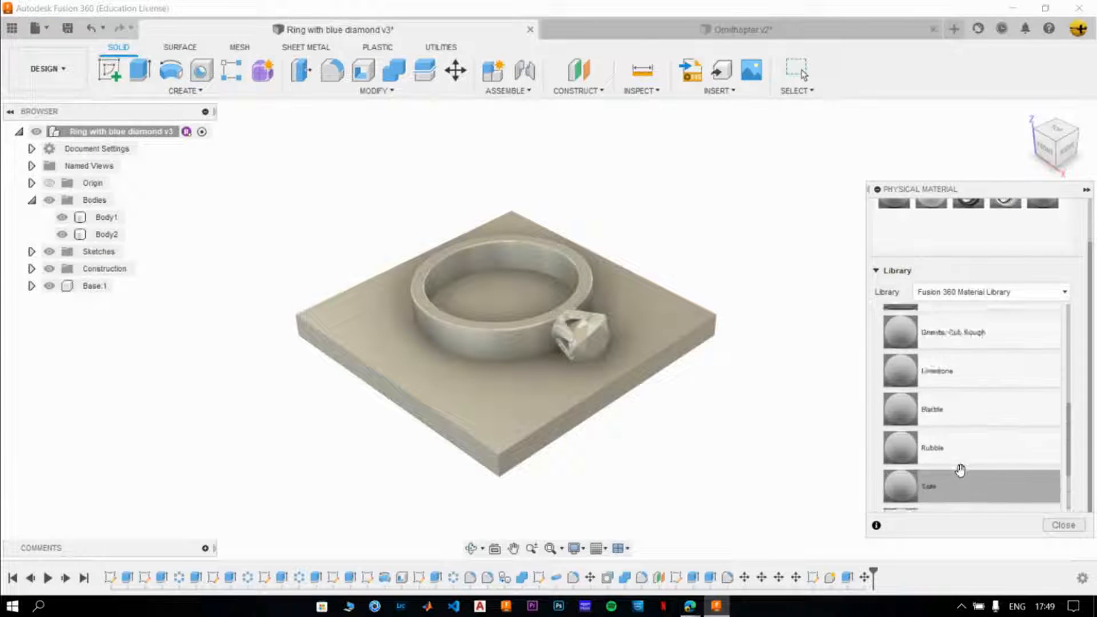
scroll(960, 468, "up", 2)
scroll(972, 457, "down", 1)
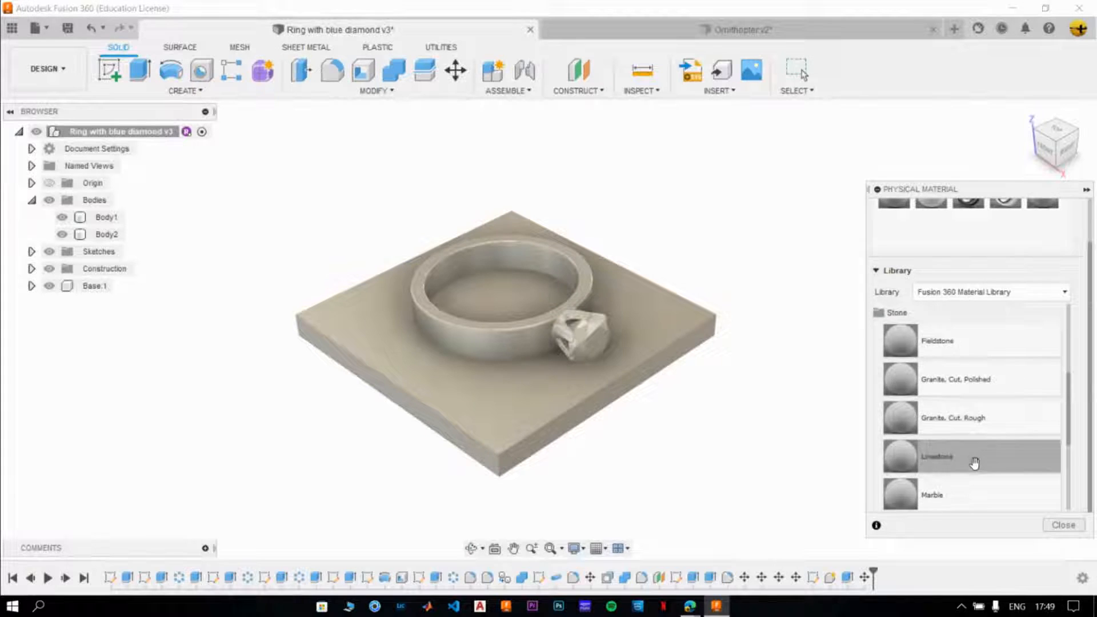
scroll(974, 463, "down", 1)
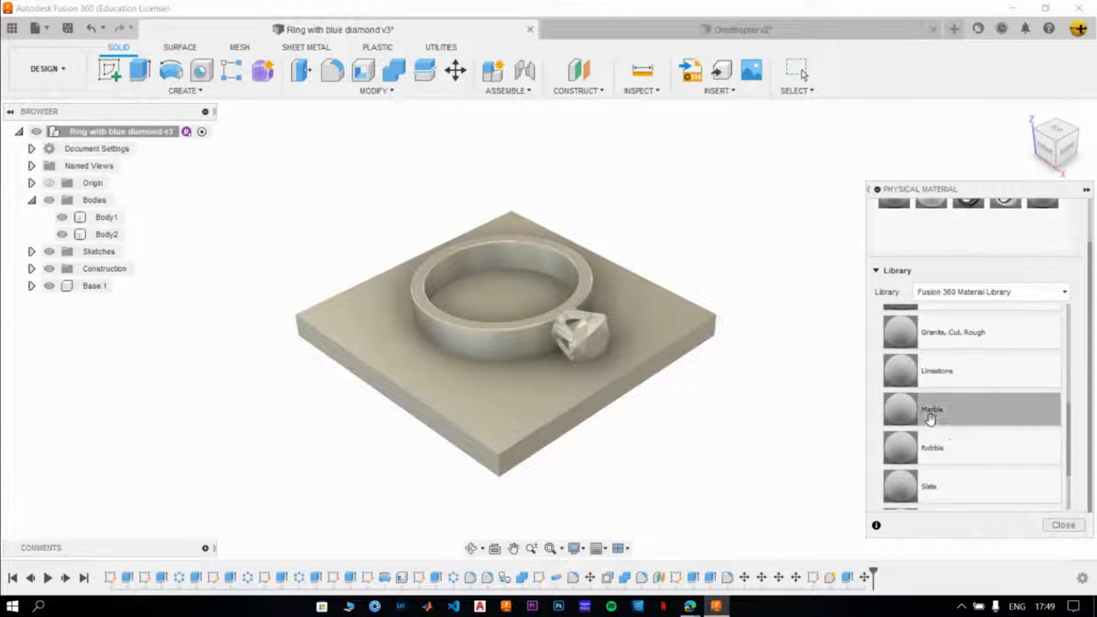
left_click_drag(931, 419, 709, 326)
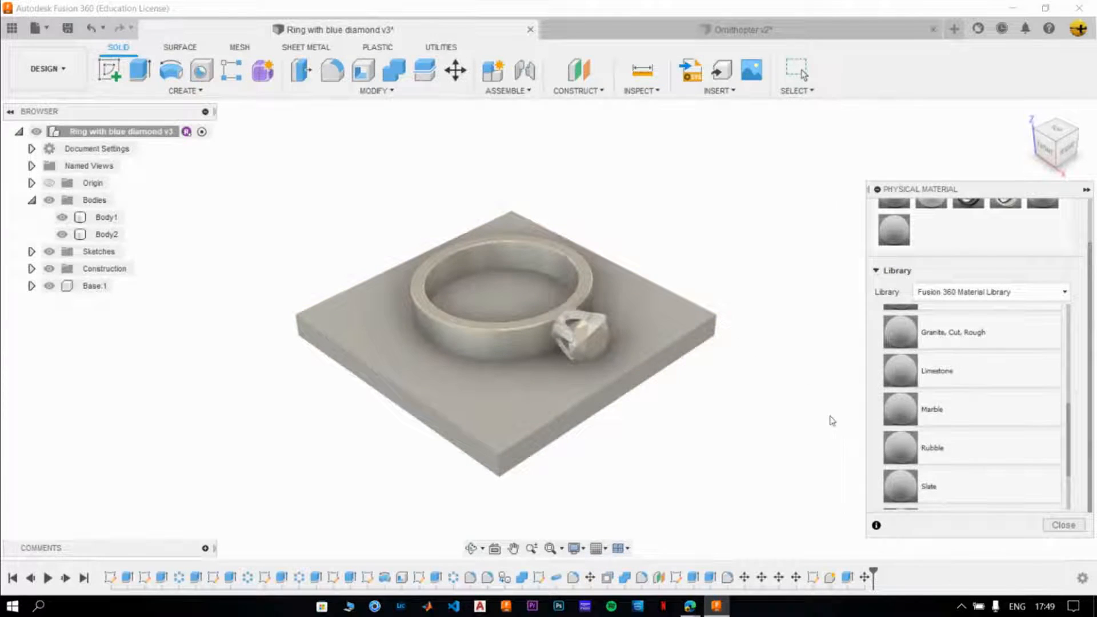
Examine the base slab's marble surface close up and finish the physical material assignment.
scroll(711, 370, "up", 10)
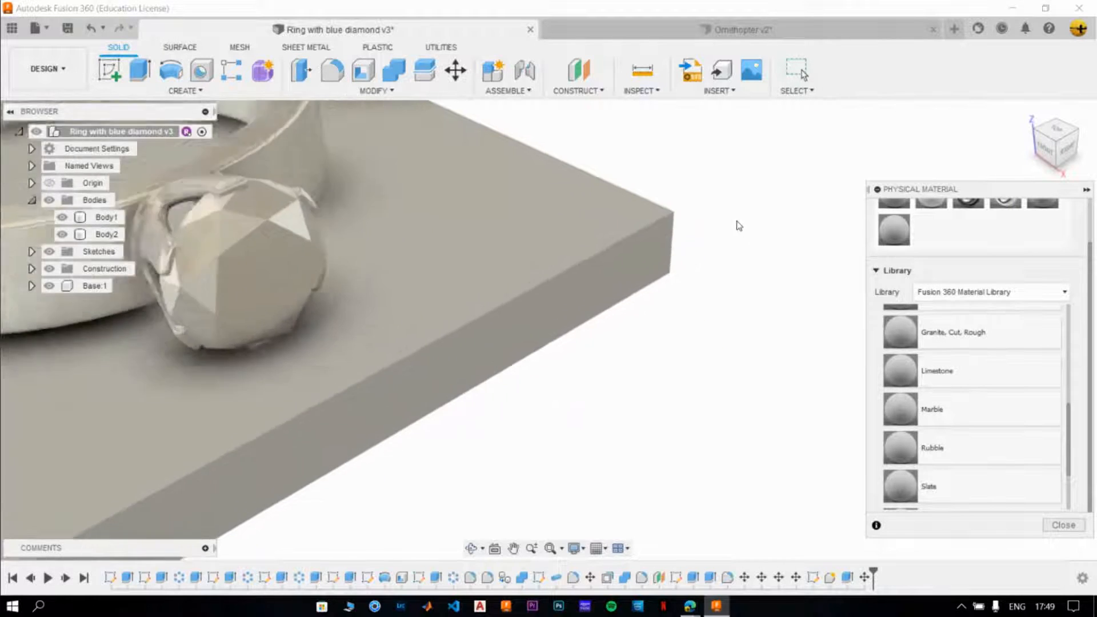
scroll(808, 262, "up", 3)
scroll(592, 369, "down", 8)
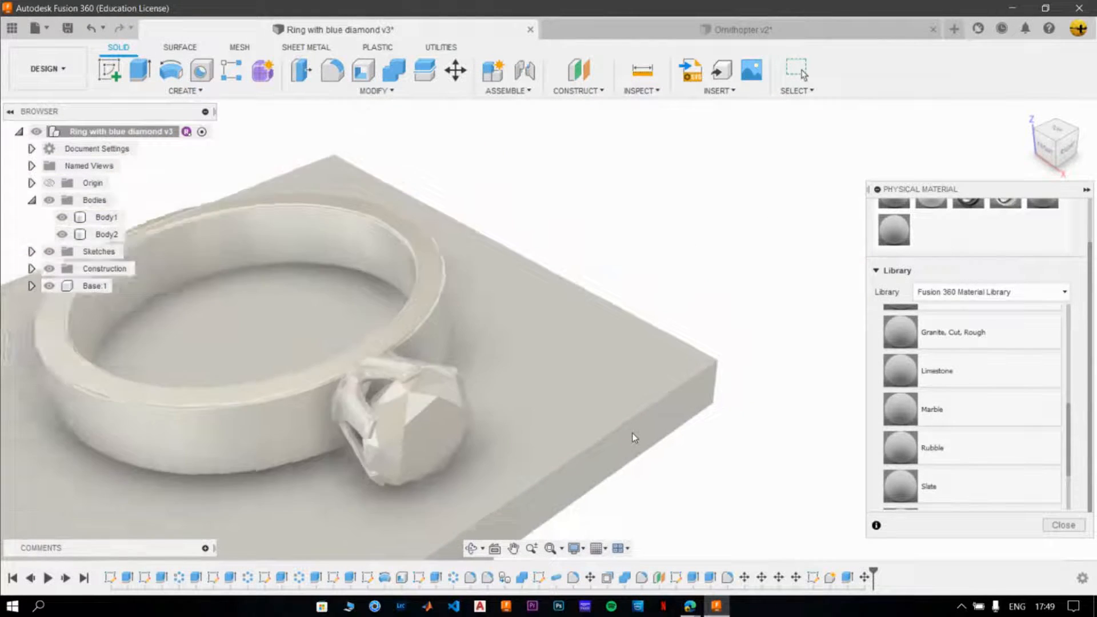
scroll(632, 433, "down", 3)
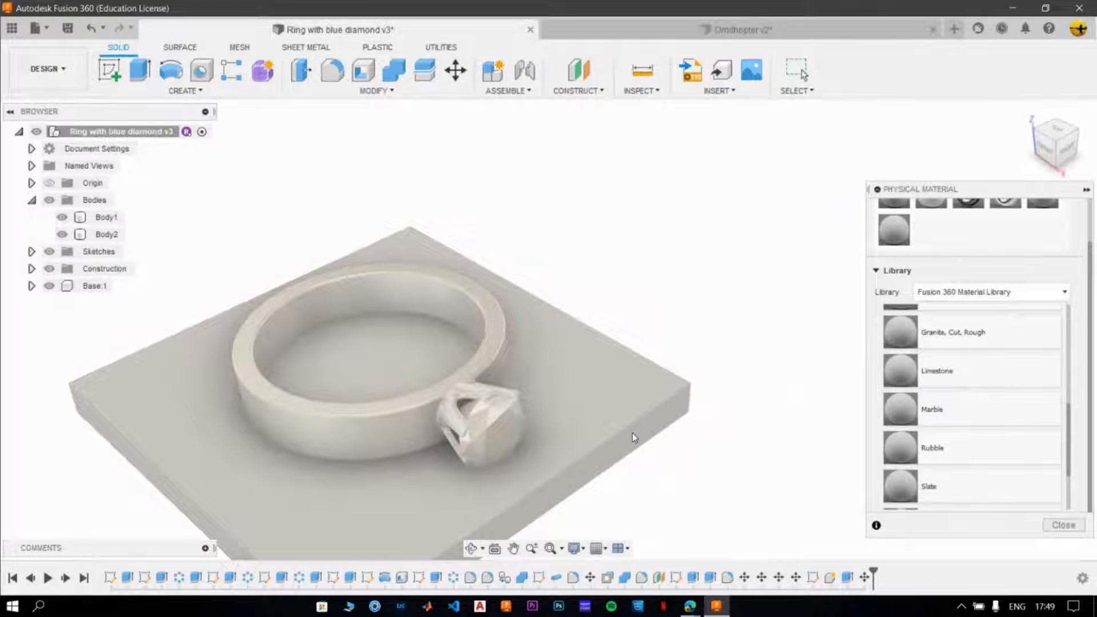
scroll(637, 429, "down", 3)
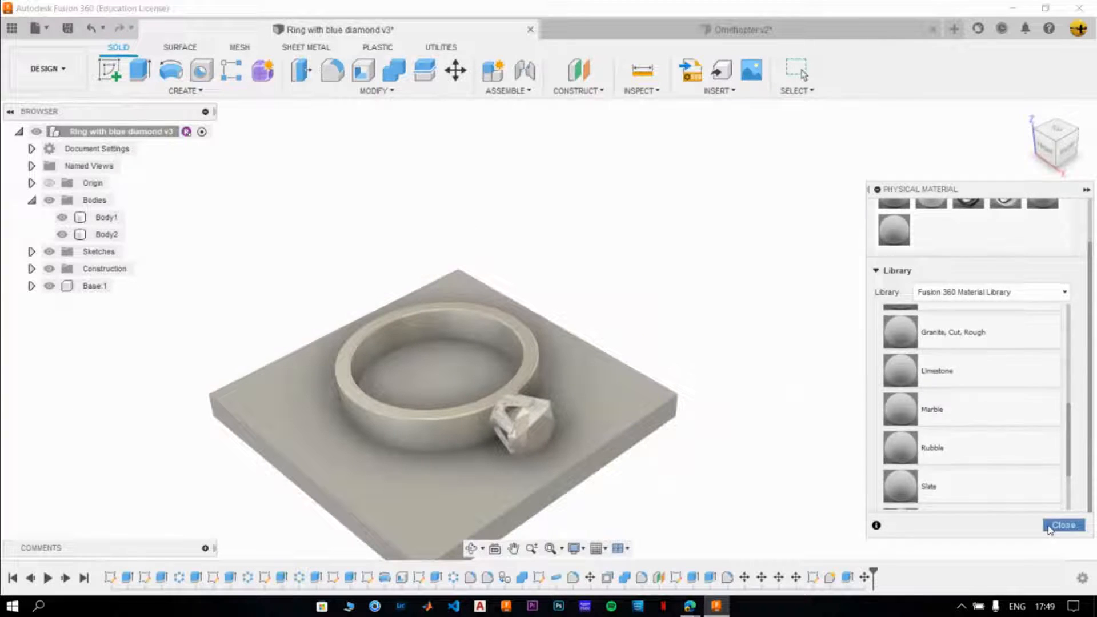
left_click(1063, 525)
middle_click_drag(754, 478, 741, 389)
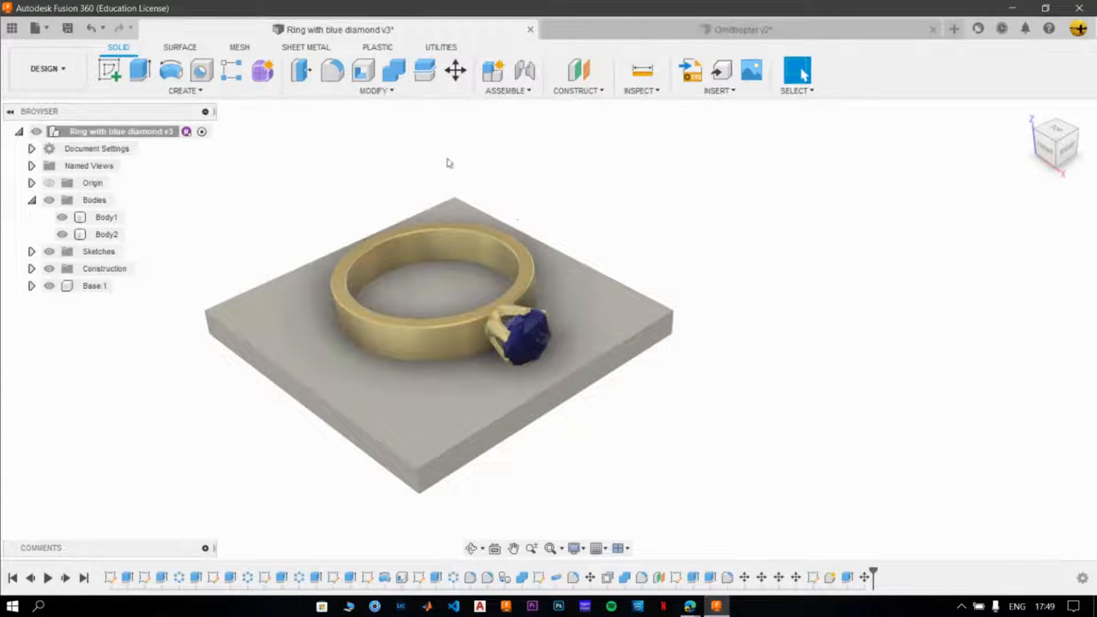
Try to unassign and delete the Surface - Matte appearance from the design's appearances.
left_click(395, 92)
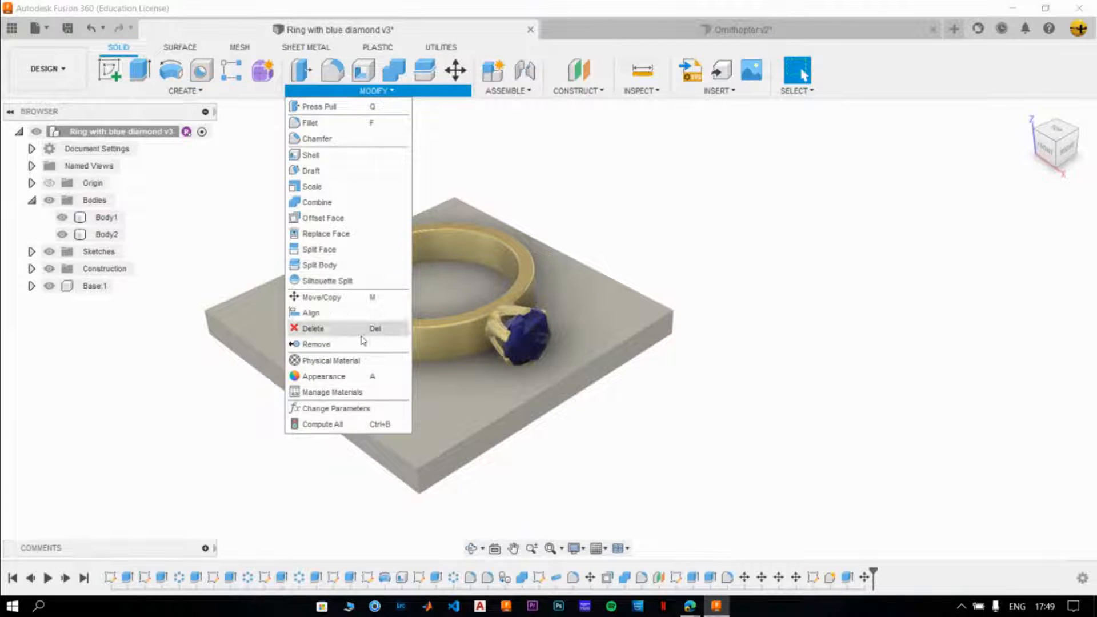
left_click(366, 377)
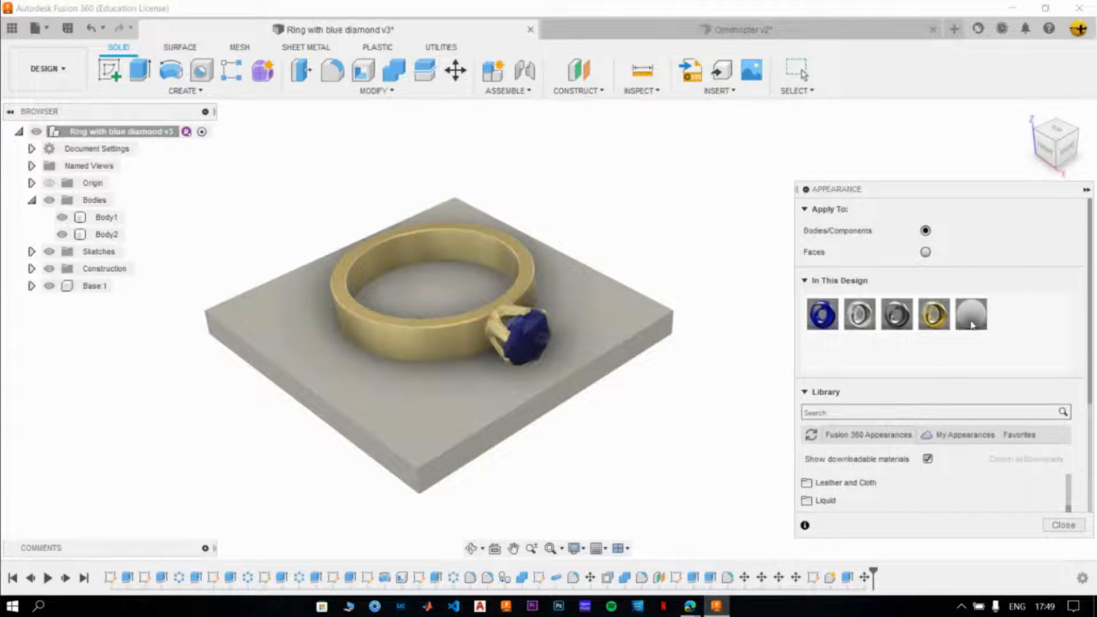
left_click_drag(971, 325, 545, 274)
right_click(977, 321)
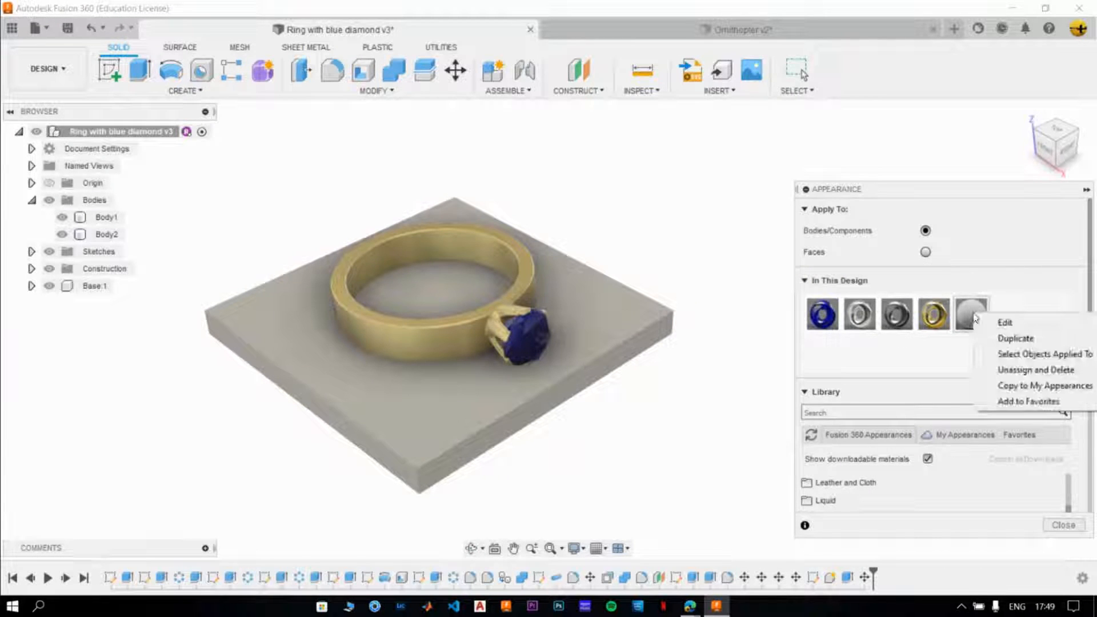
left_click(1037, 373)
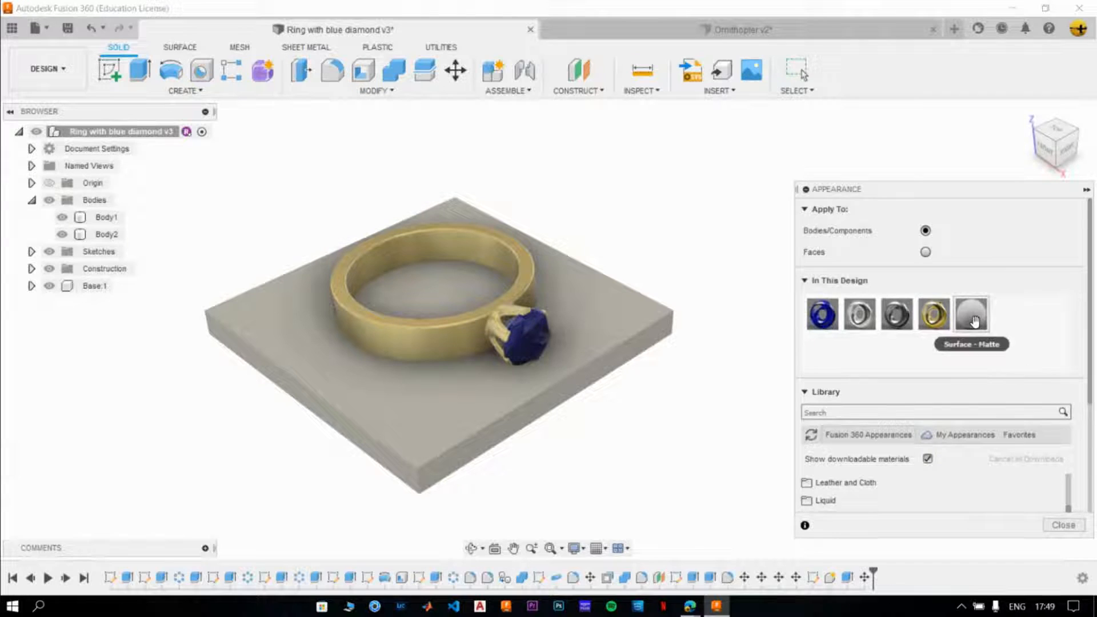
right_click(973, 321)
left_click(1007, 378)
right_click(969, 320)
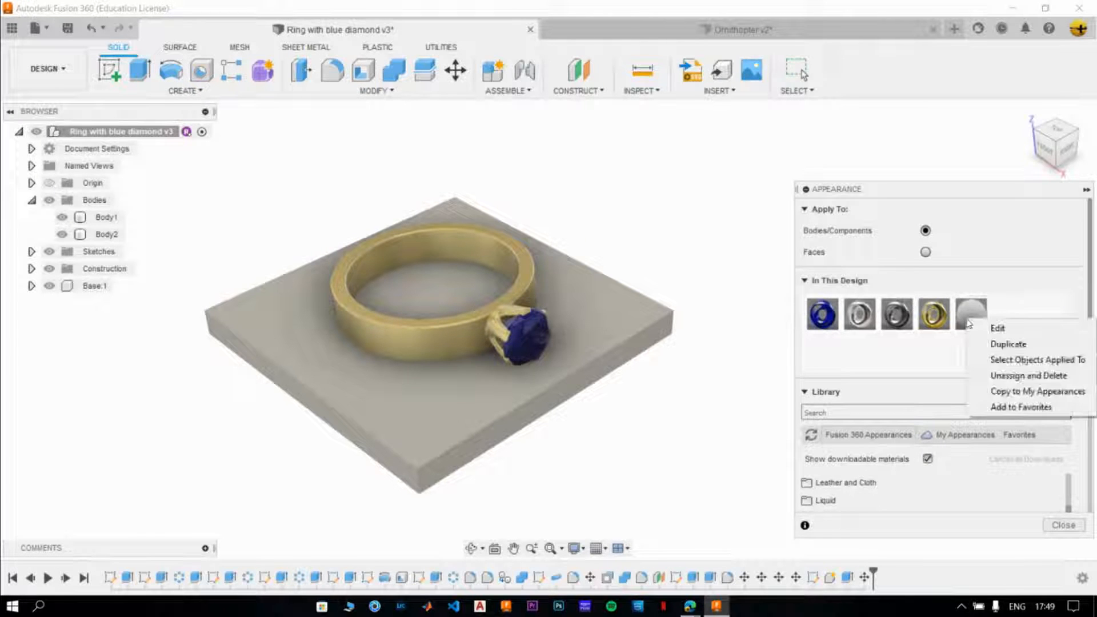
left_click(982, 375)
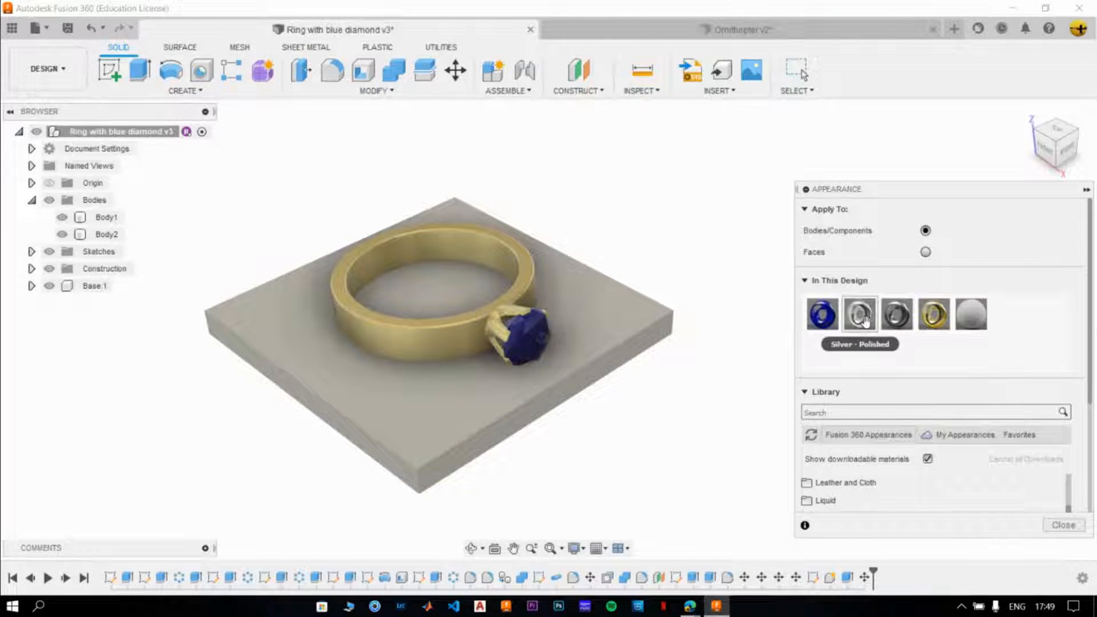
scroll(999, 492, "down", 5)
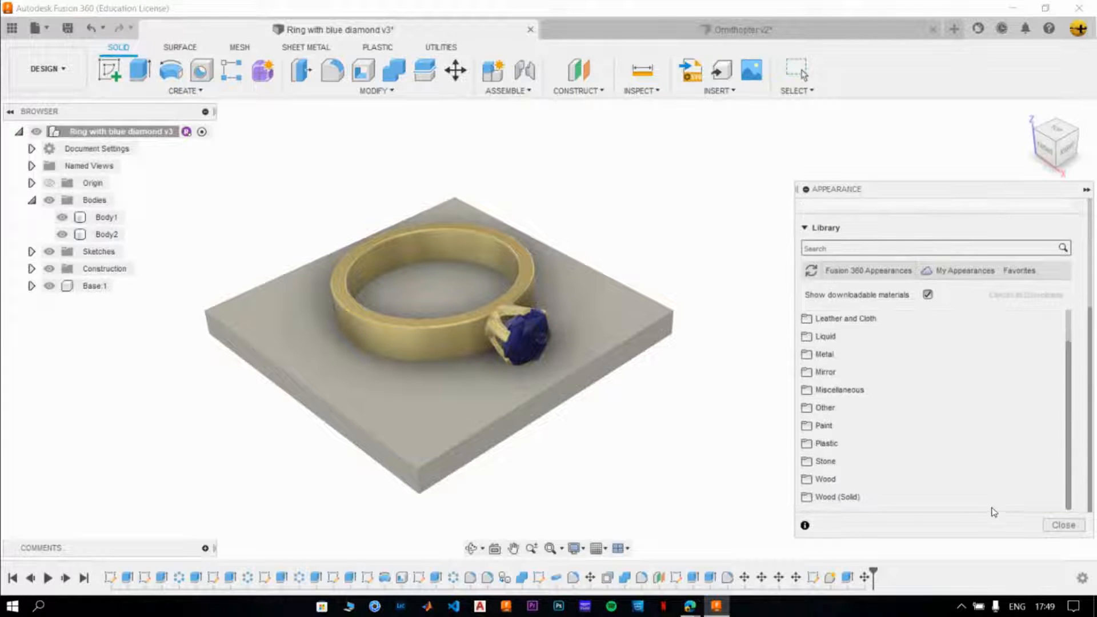
left_click(1064, 527)
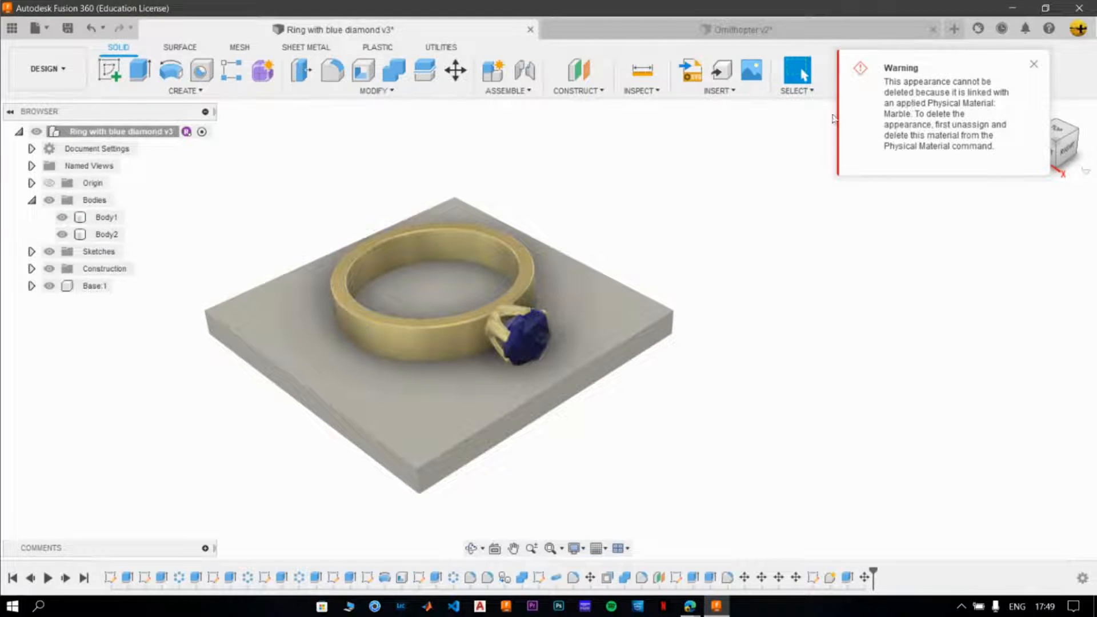
left_click(1034, 64)
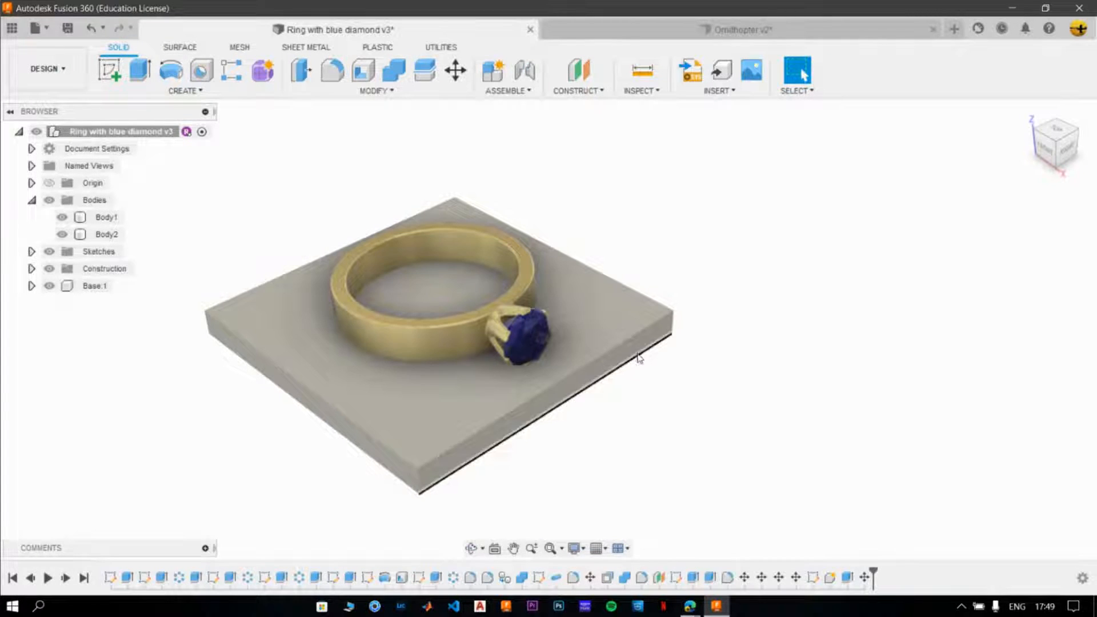
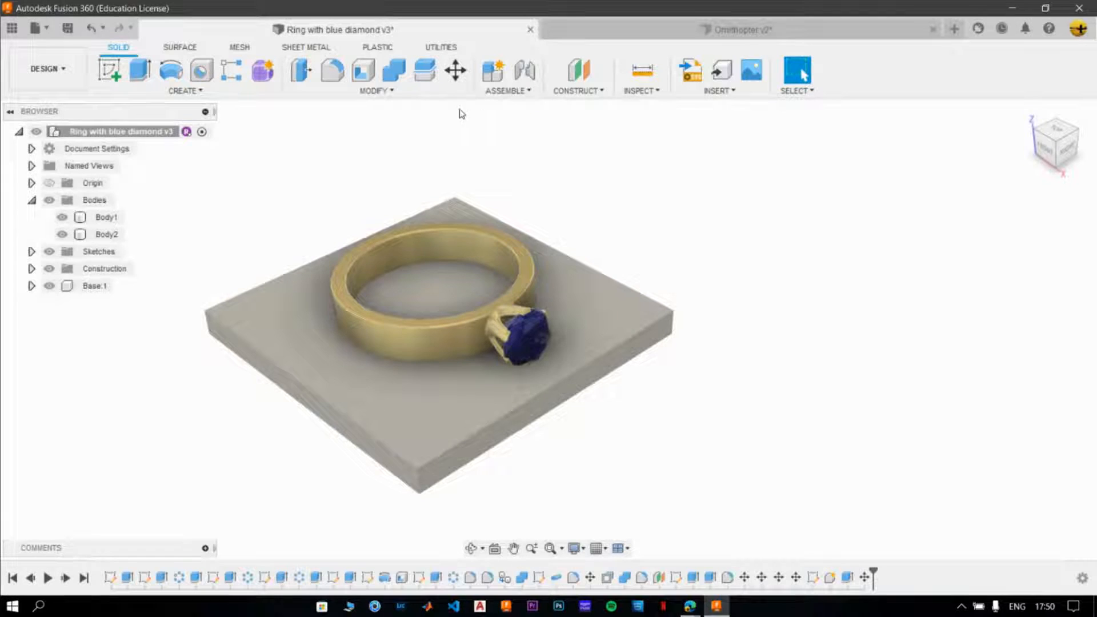
left_click(400, 91)
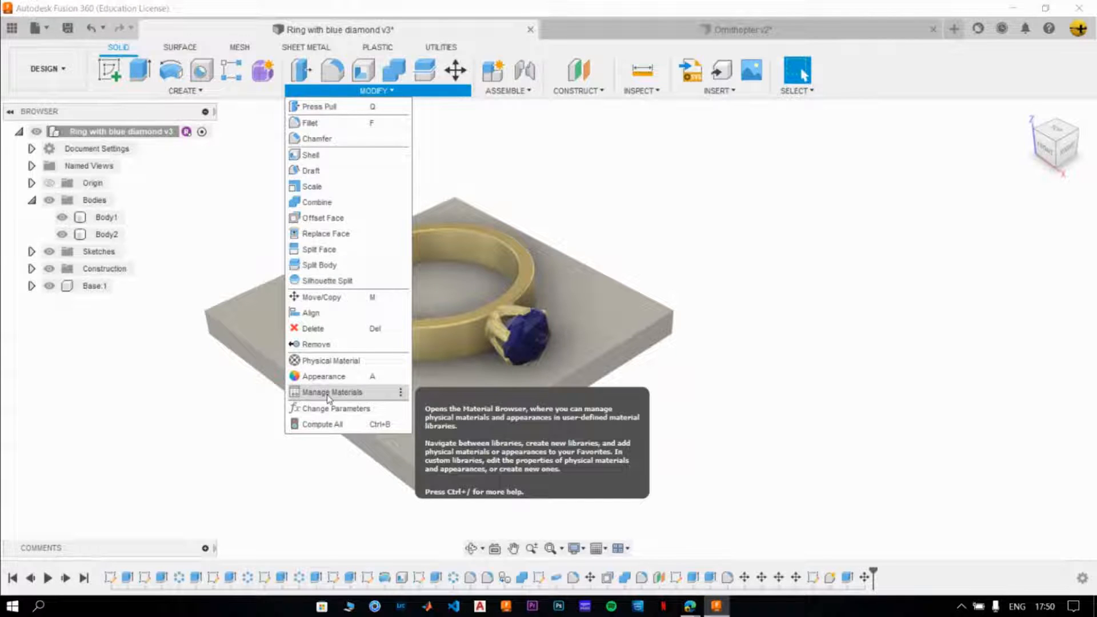
left_click(741, 373)
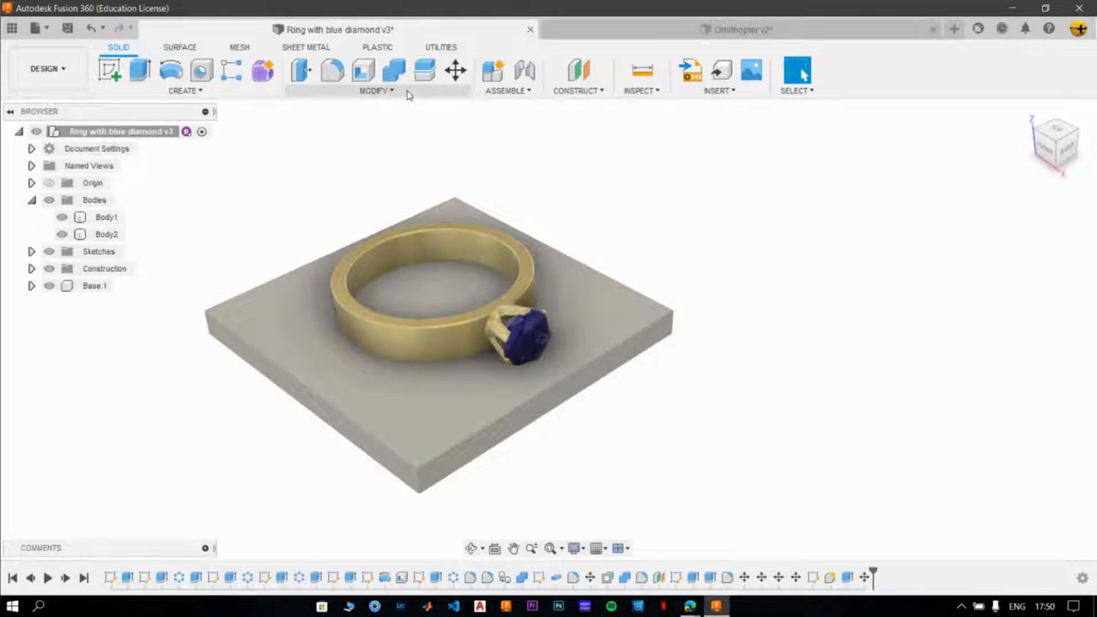
Switch to the web browser, view the marble texture images in Google Drive's nested marble_10-4K folder, and return to Fusion 360.
left_click(690, 606)
left_click(651, 552)
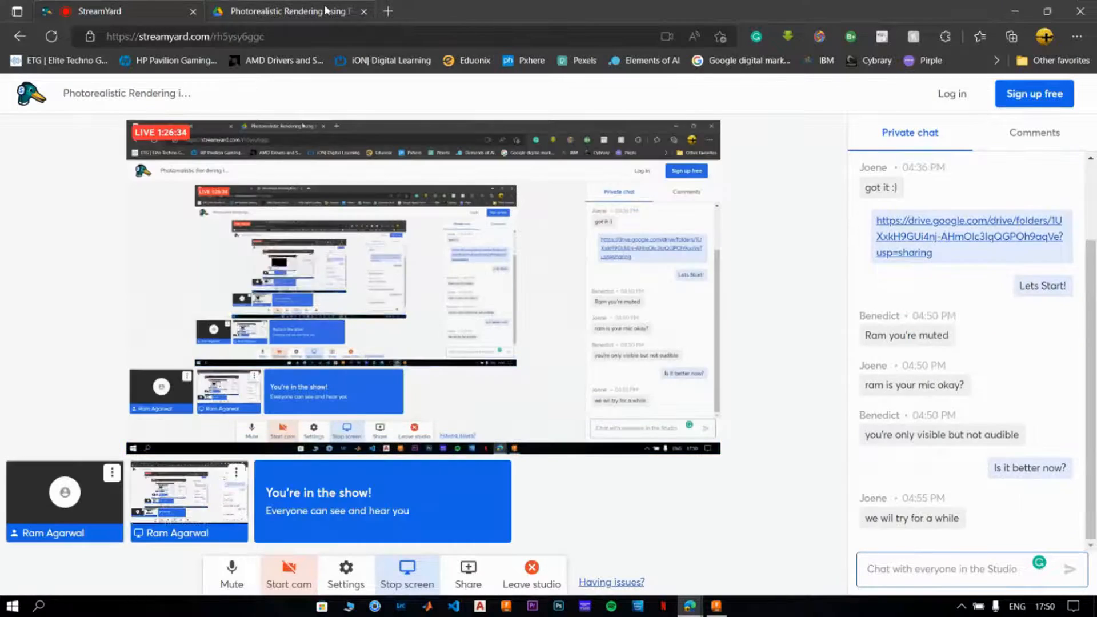
left_click(328, 11)
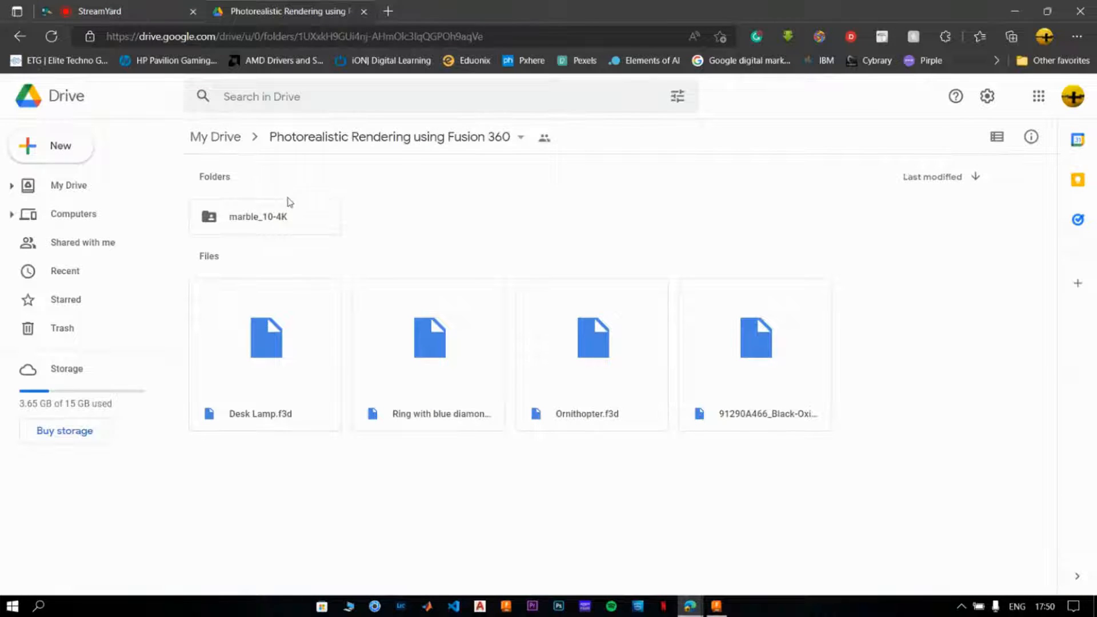
double_click(257, 221)
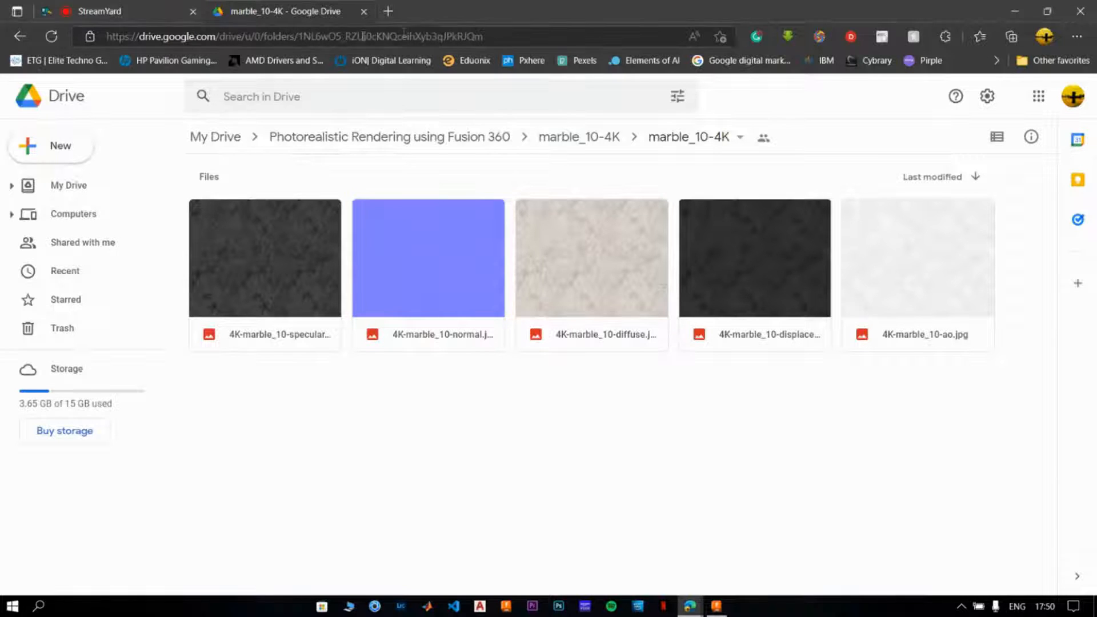
key("alt+Tab")
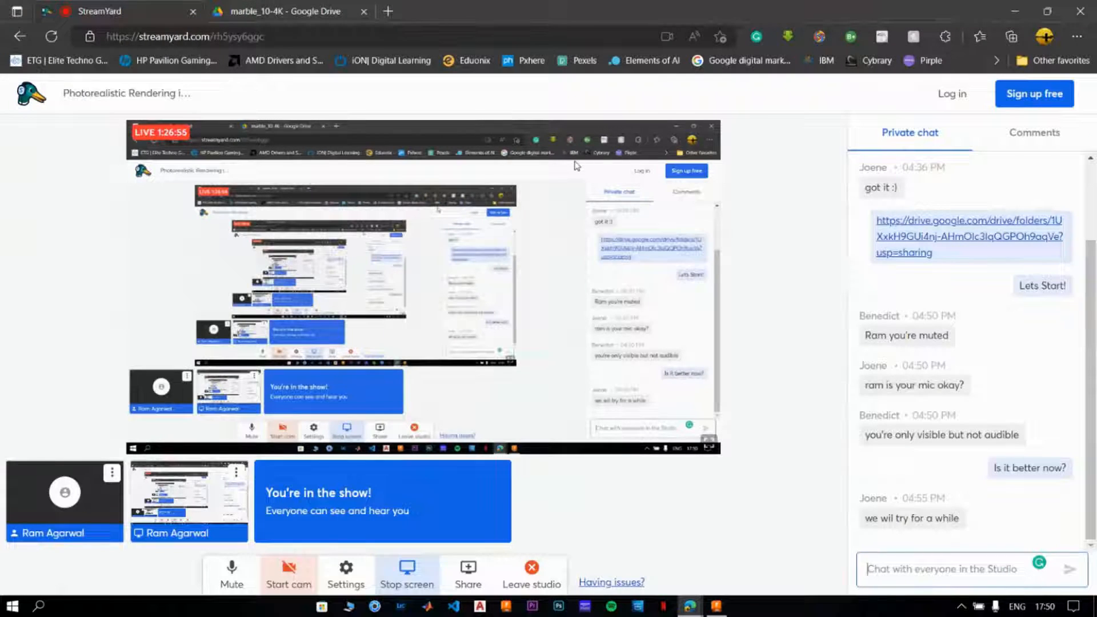
key("alt+Tab")
key("alt+Tab")
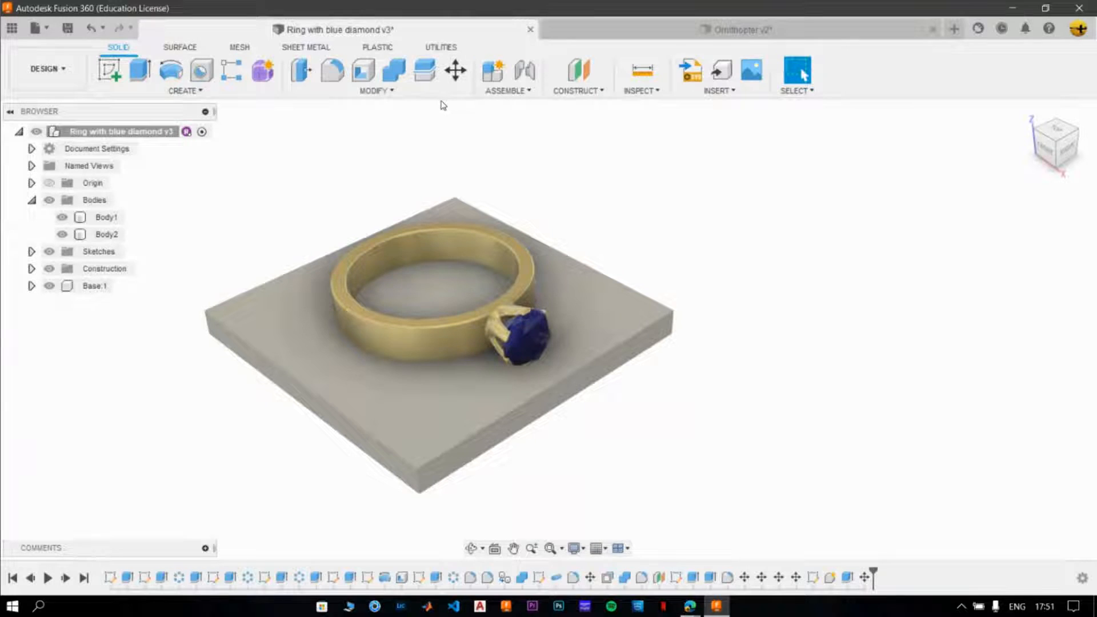
Open the Material Browser for managing materials and place its window beside the ring model.
left_click(388, 92)
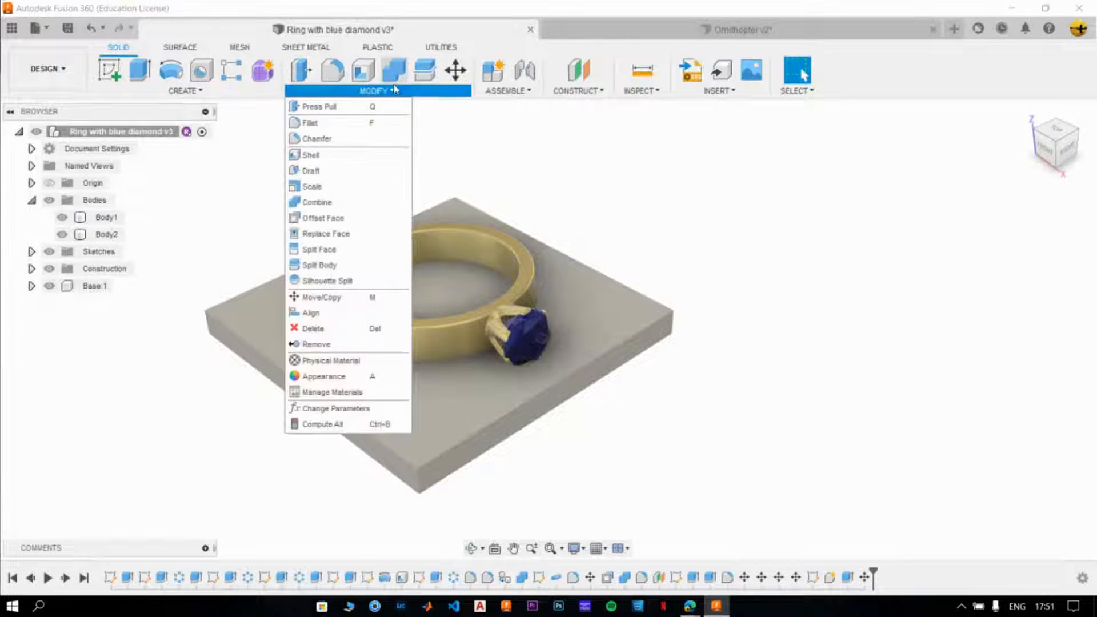
left_click(334, 395)
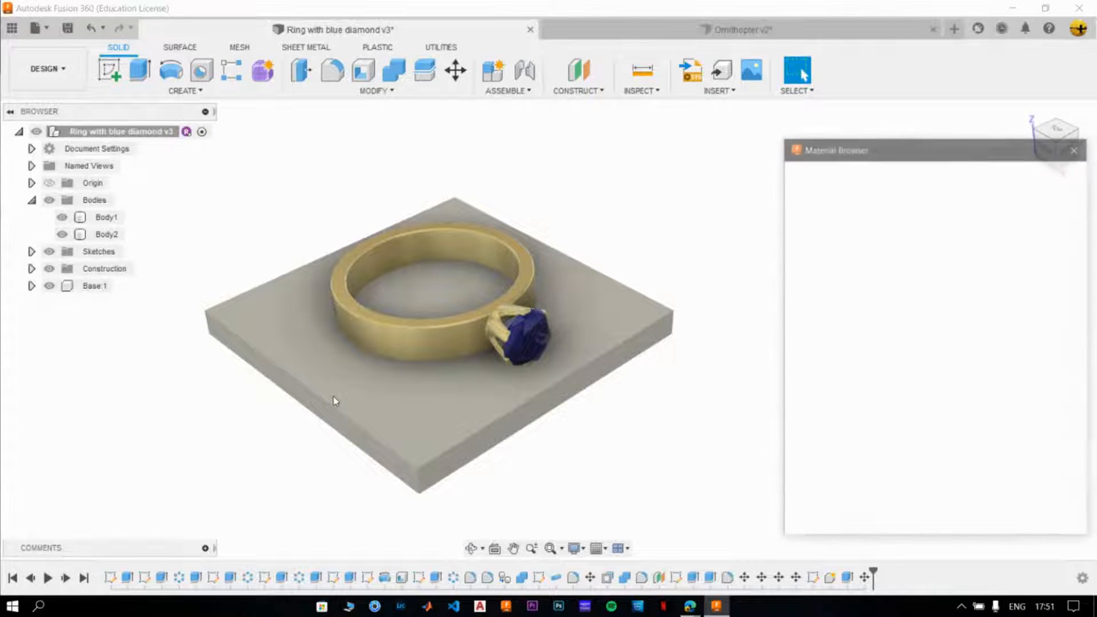
left_click_drag(895, 149, 836, 109)
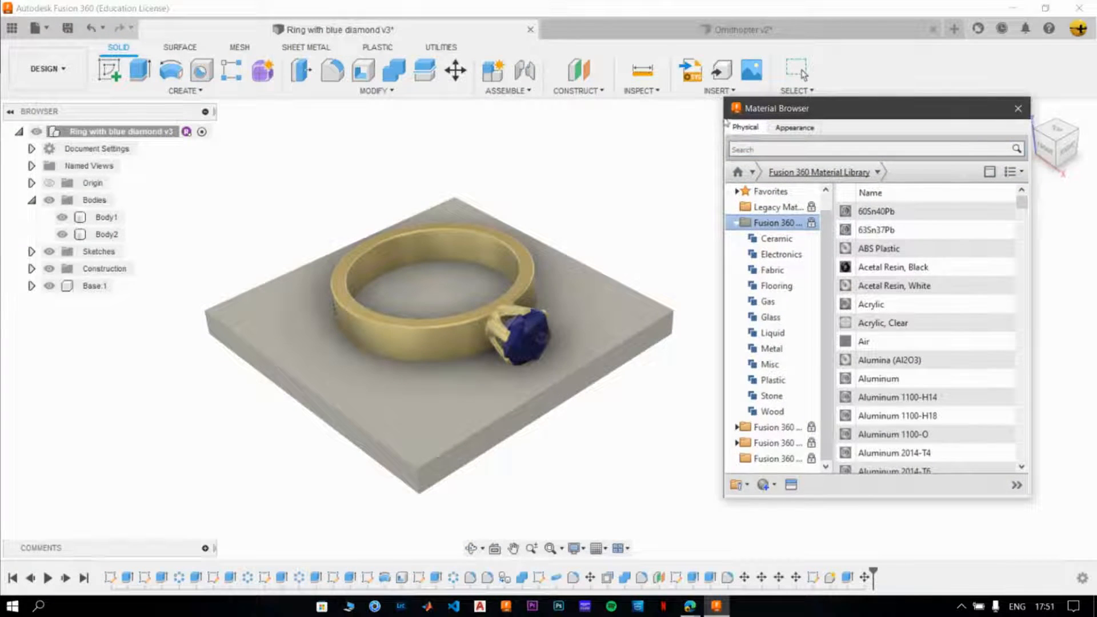
Widen the Material Browser window and look through the physical materials in the Fusion 360 Material Library.
left_click_drag(724, 117, 544, 116)
left_click_drag(1030, 196, 1070, 191)
left_click_drag(956, 116, 927, 114)
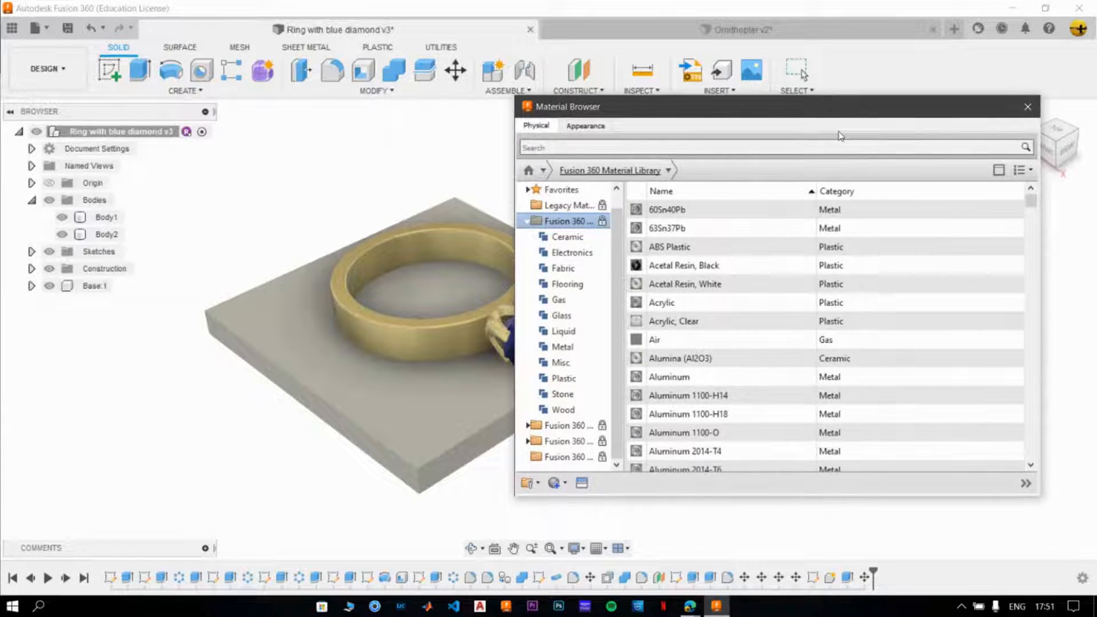
scroll(834, 335, "down", 8)
scroll(835, 336, "down", 1)
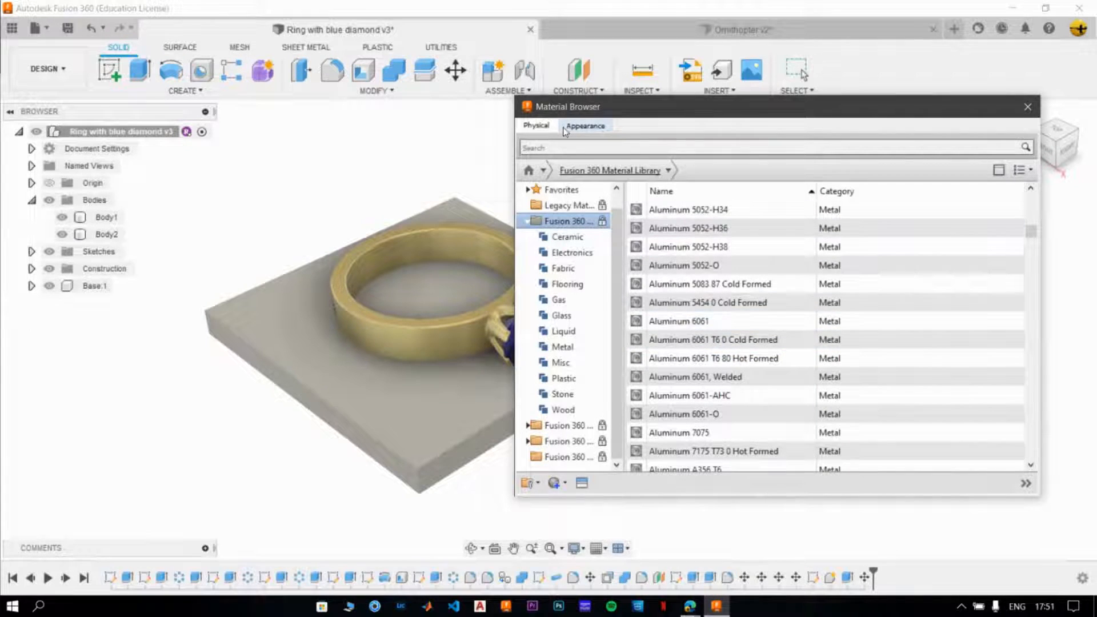
Create a new generic material among the appearances and reposition the Material Browser so its property editor is fully visible.
left_click(576, 130)
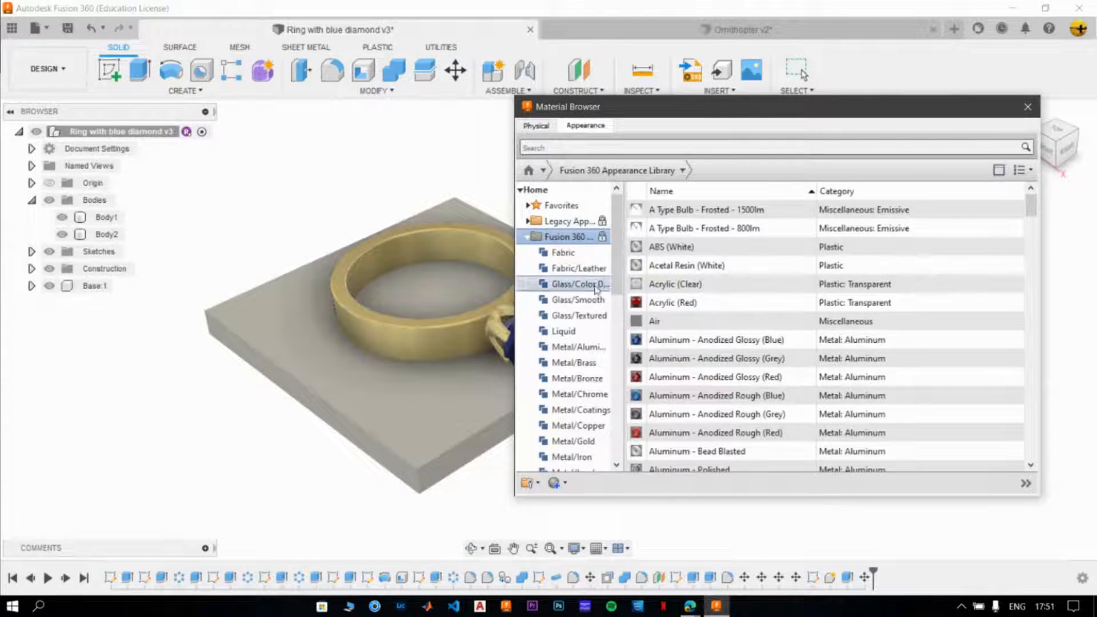
left_click(566, 484)
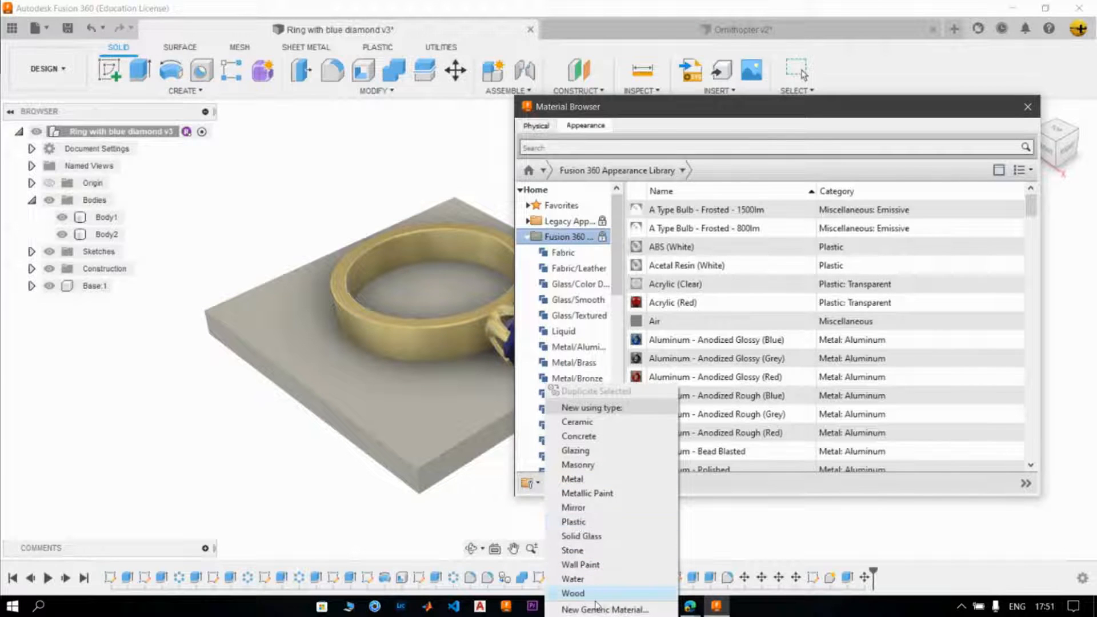
left_click(721, 501)
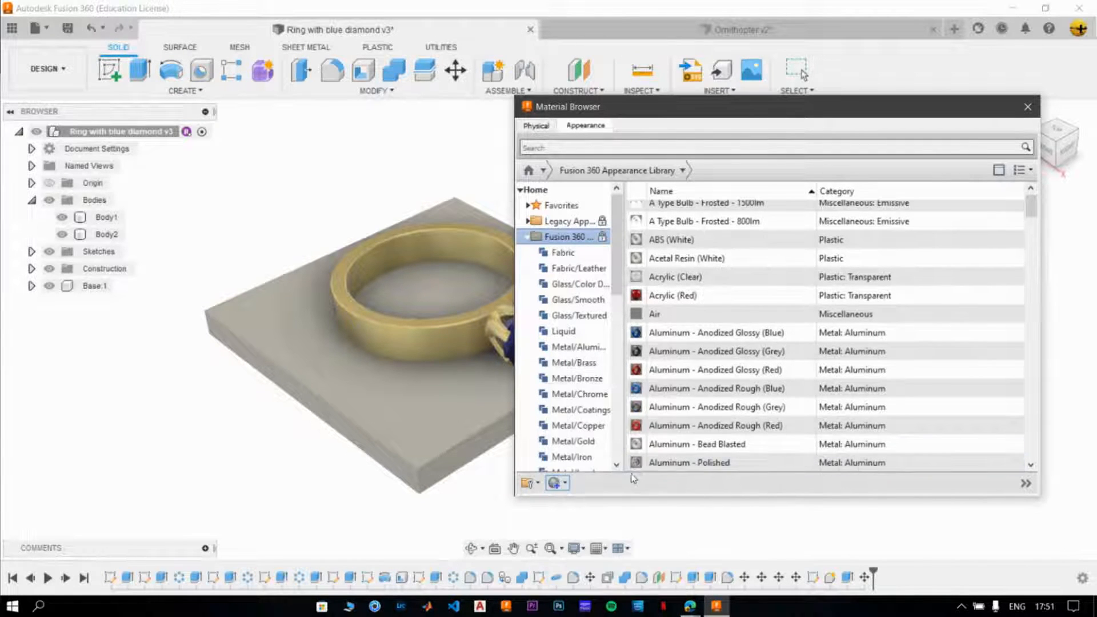
left_click(567, 484)
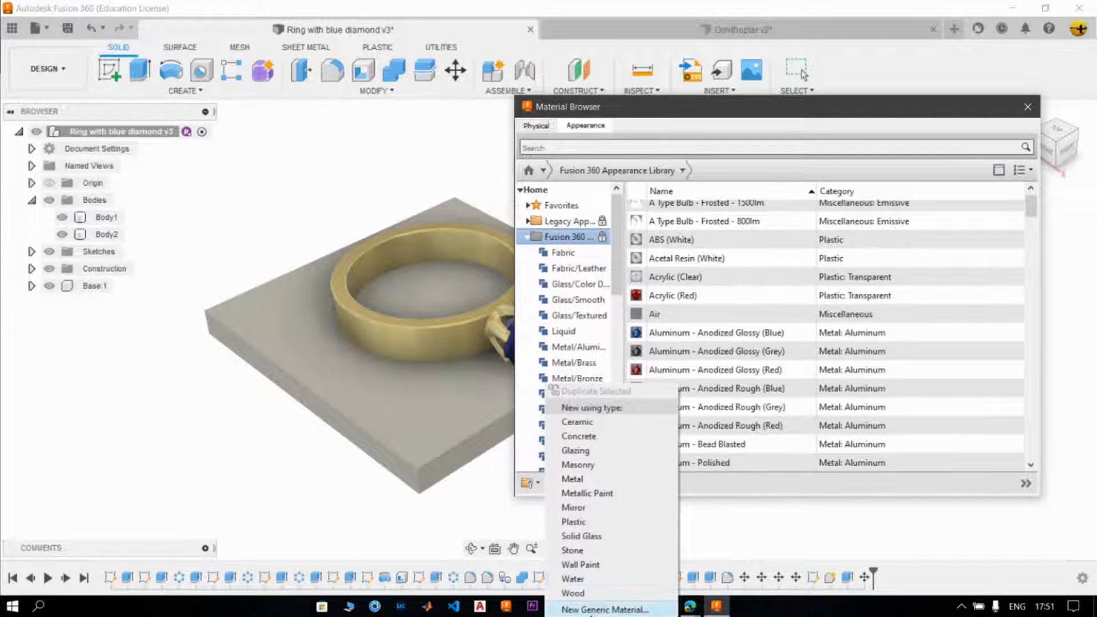
left_click(621, 610)
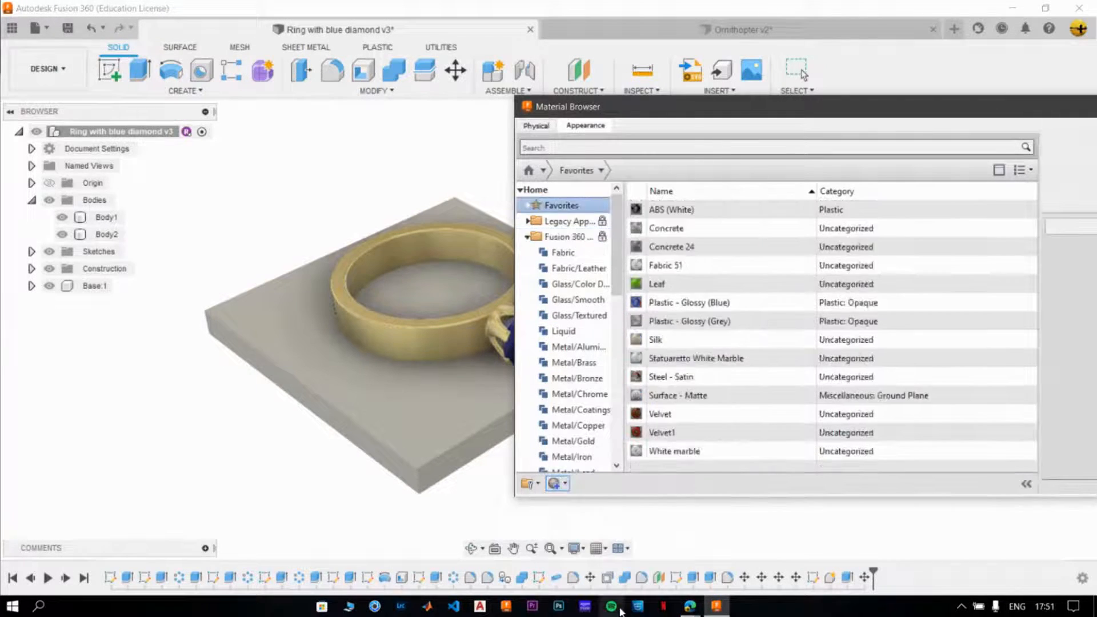
left_click_drag(960, 115, 546, 87)
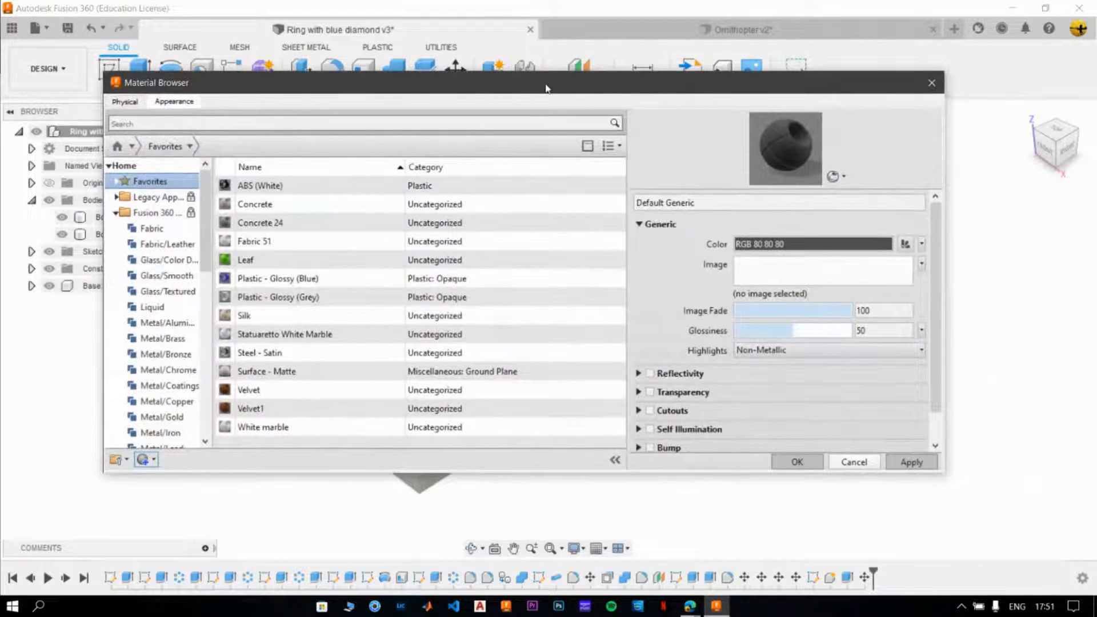
Rename the new generic material to Marble Appearance.
left_click(751, 201)
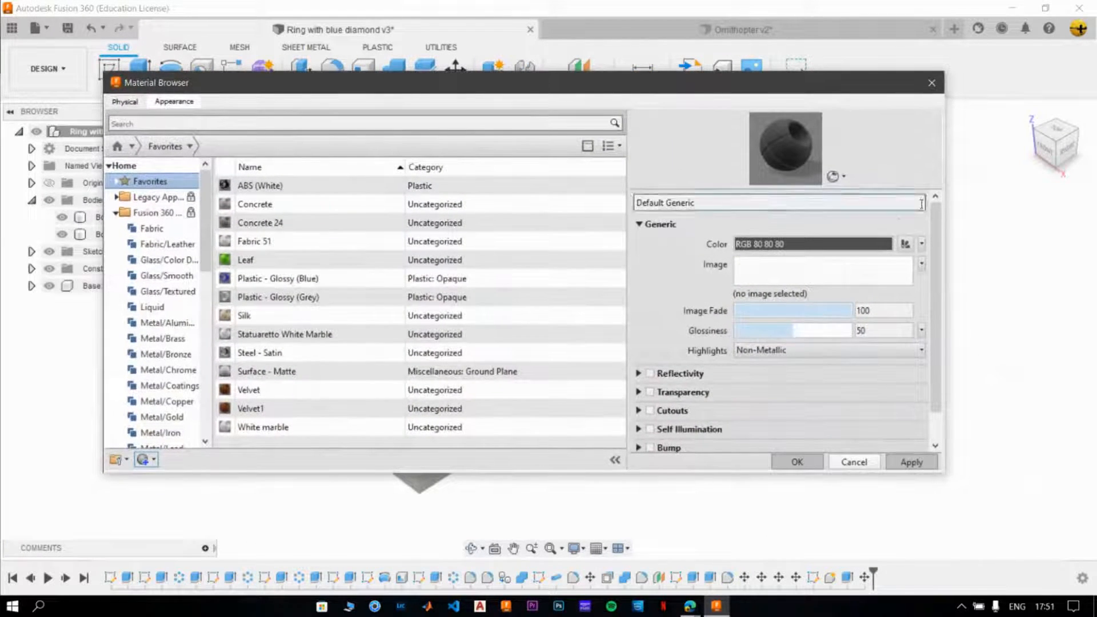
triple_click(745, 206)
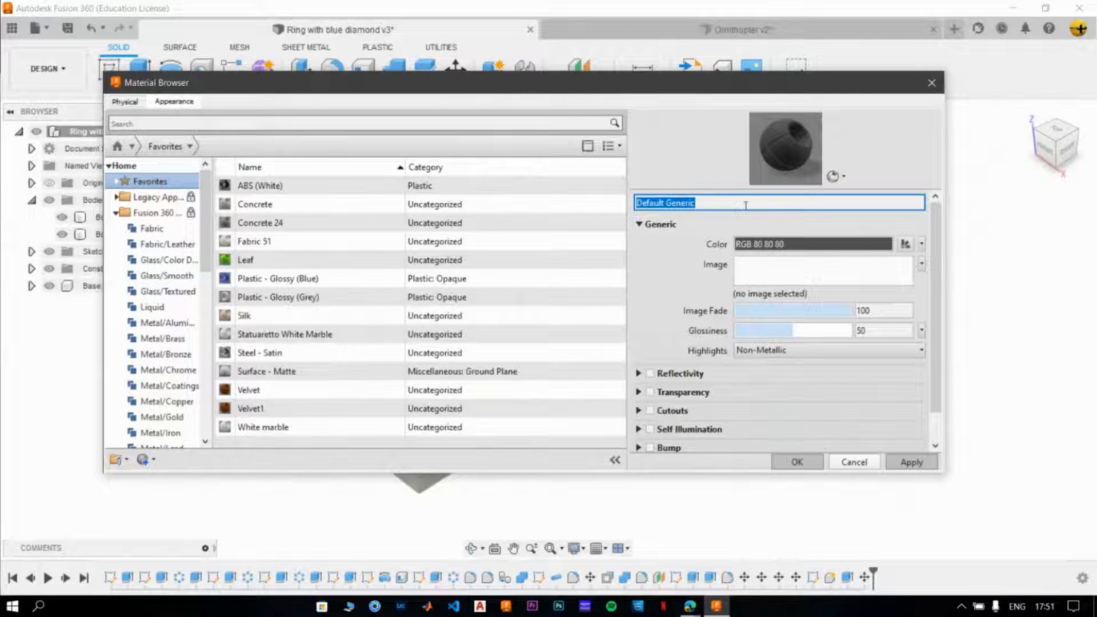
type("Marble Appearance")
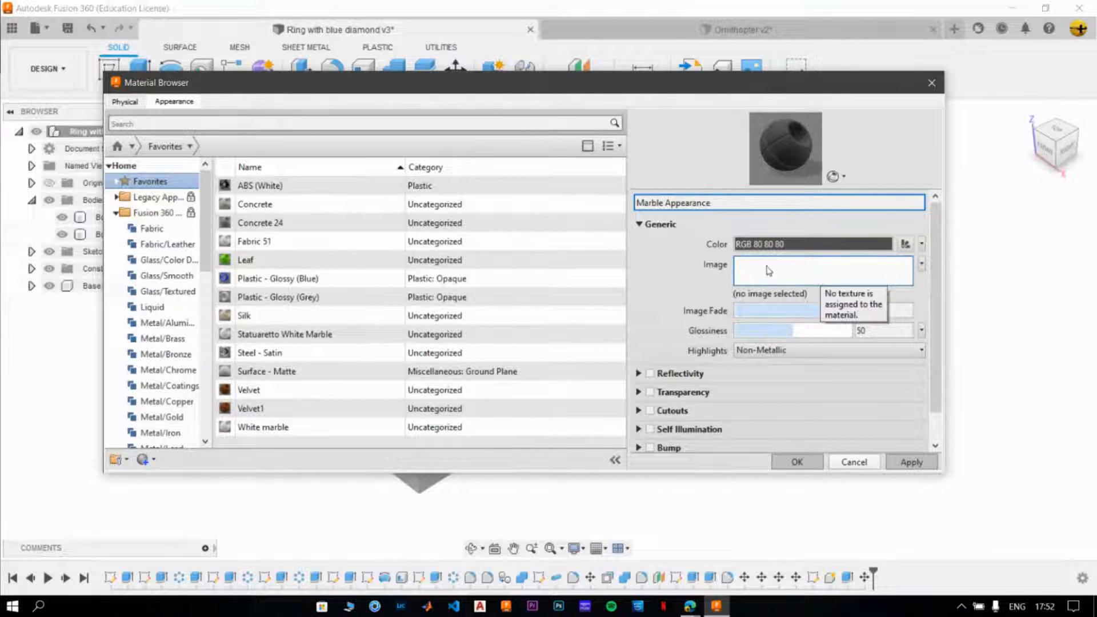
Load 4K-marble_10-diffuse from the nested marble_10-4K folder in DesignWorks Studio's Plugins folder as the appearance's generic image.
left_click(899, 275)
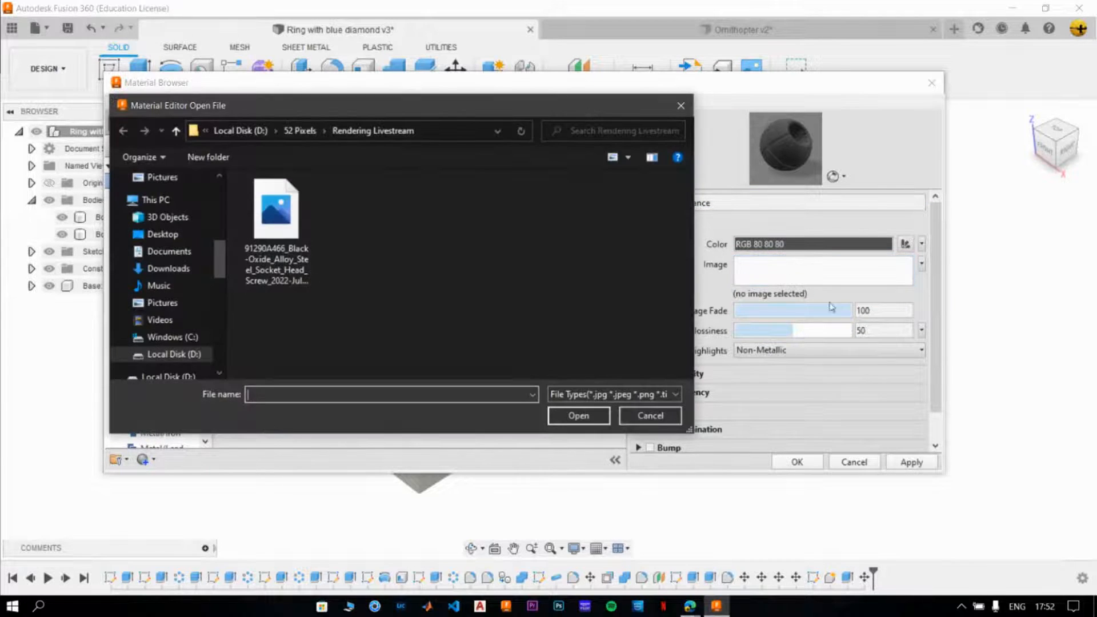
left_click(250, 127)
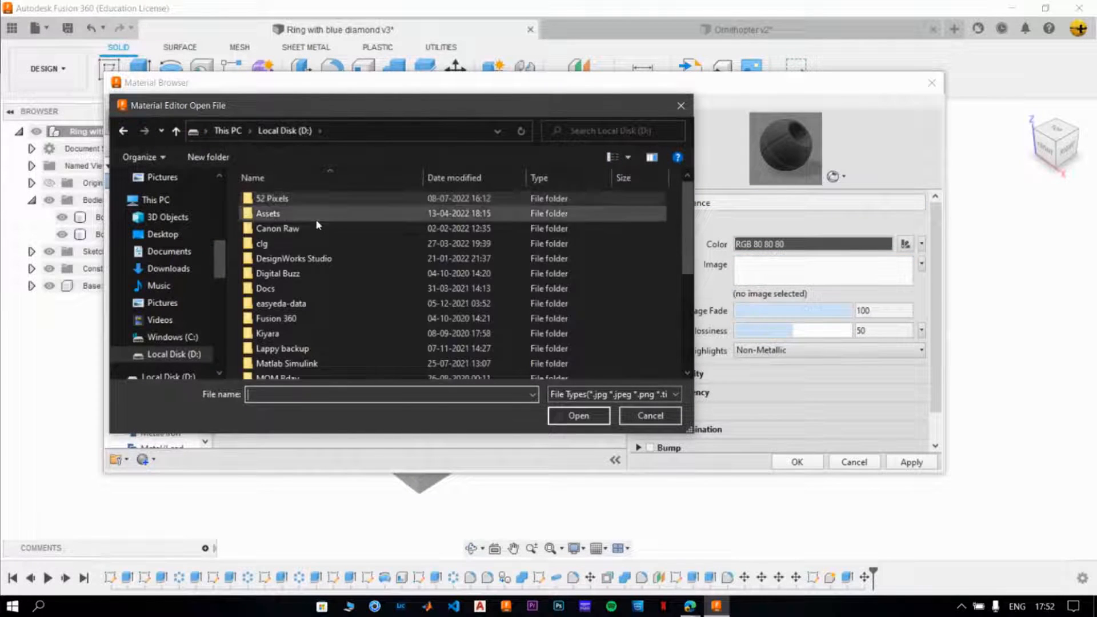
double_click(326, 259)
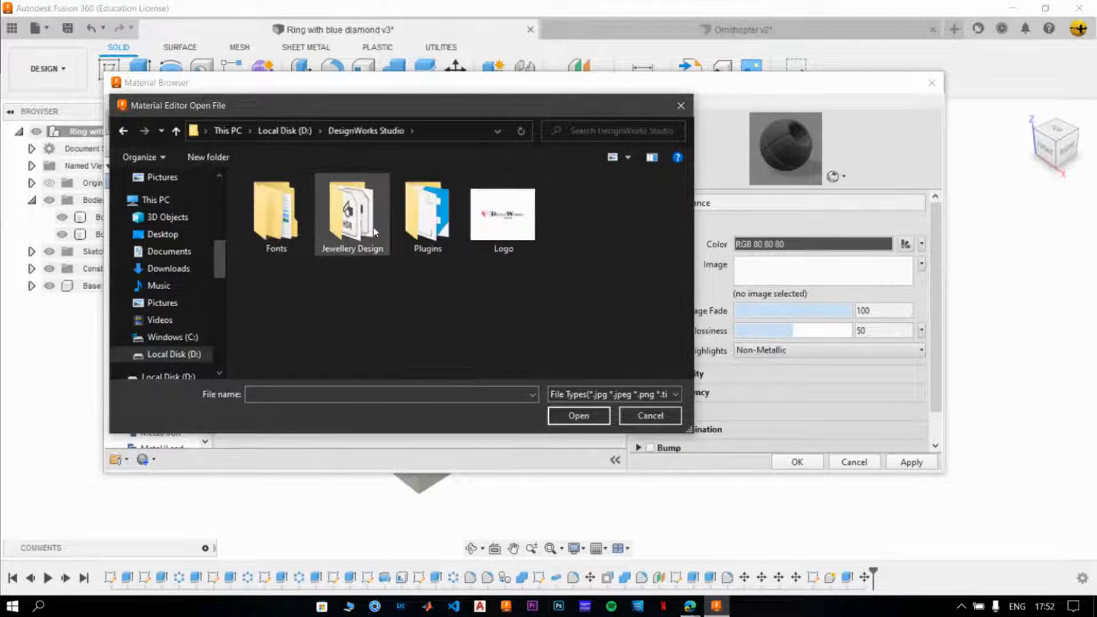
double_click(435, 211)
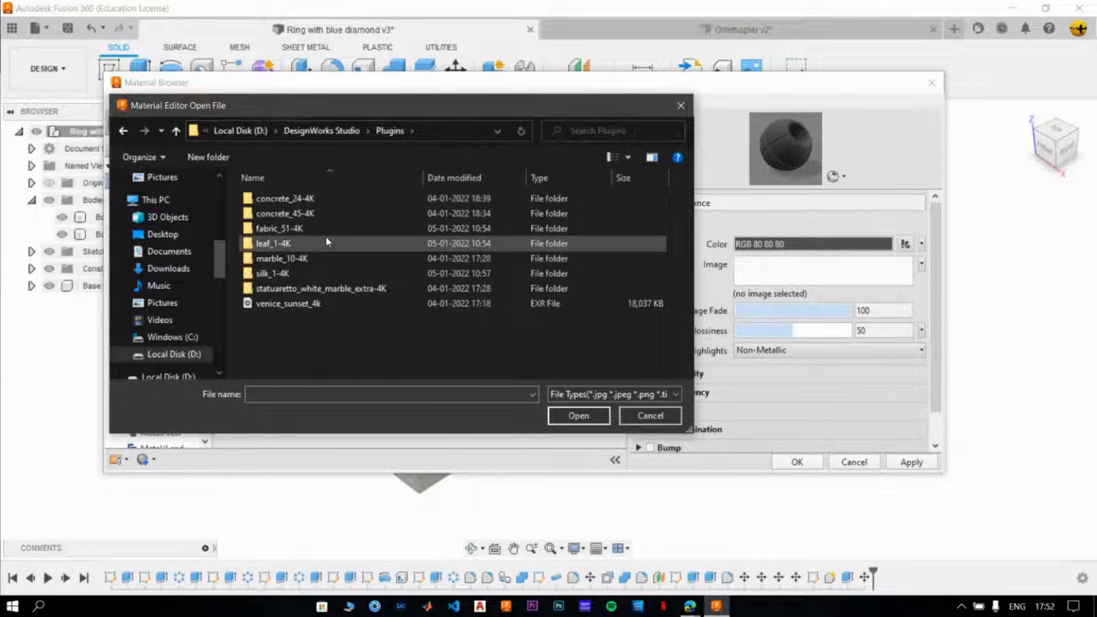
double_click(305, 260)
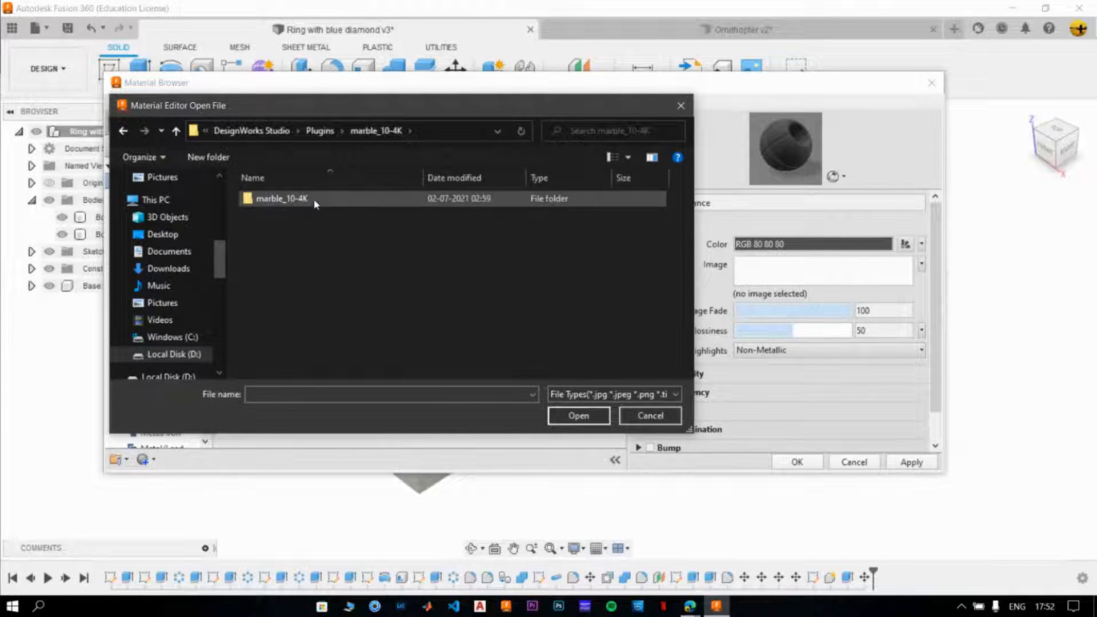
double_click(282, 198)
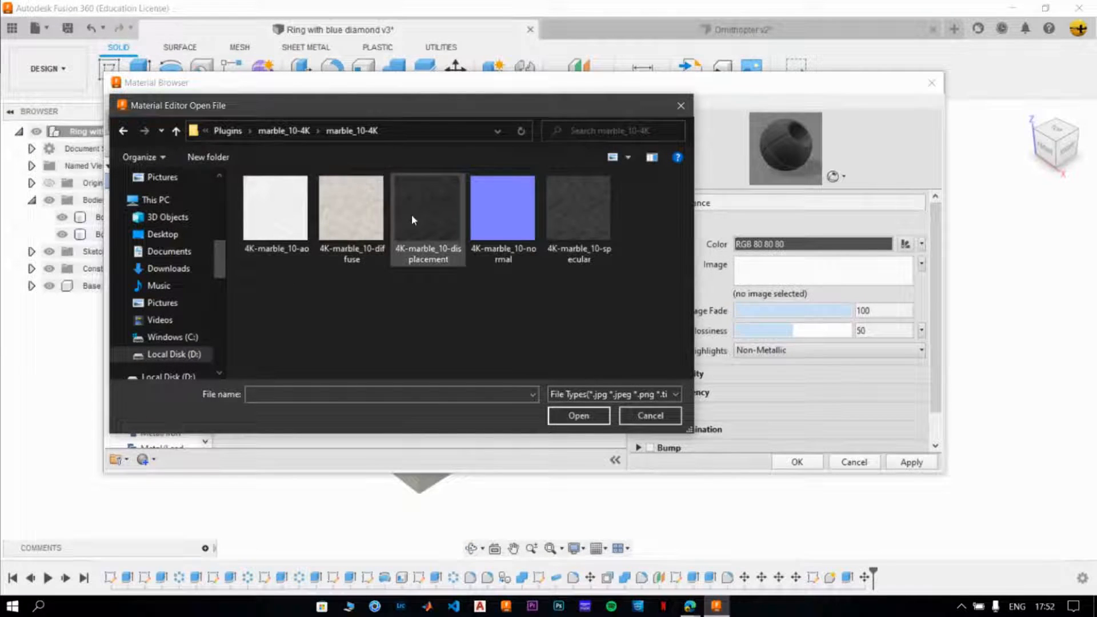
left_click(353, 223)
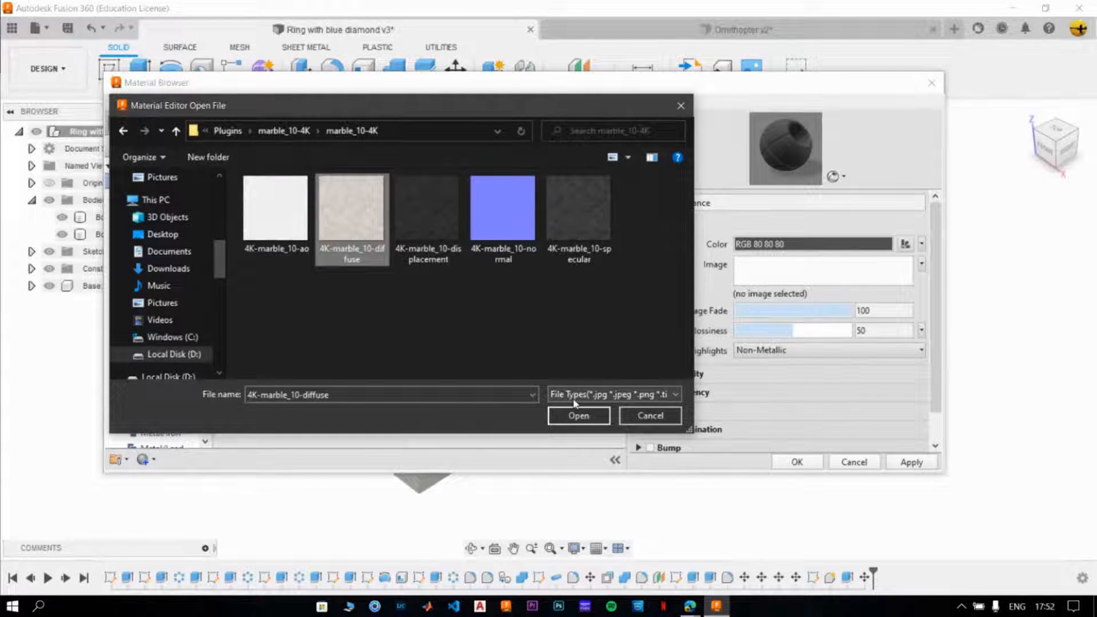
left_click(594, 421)
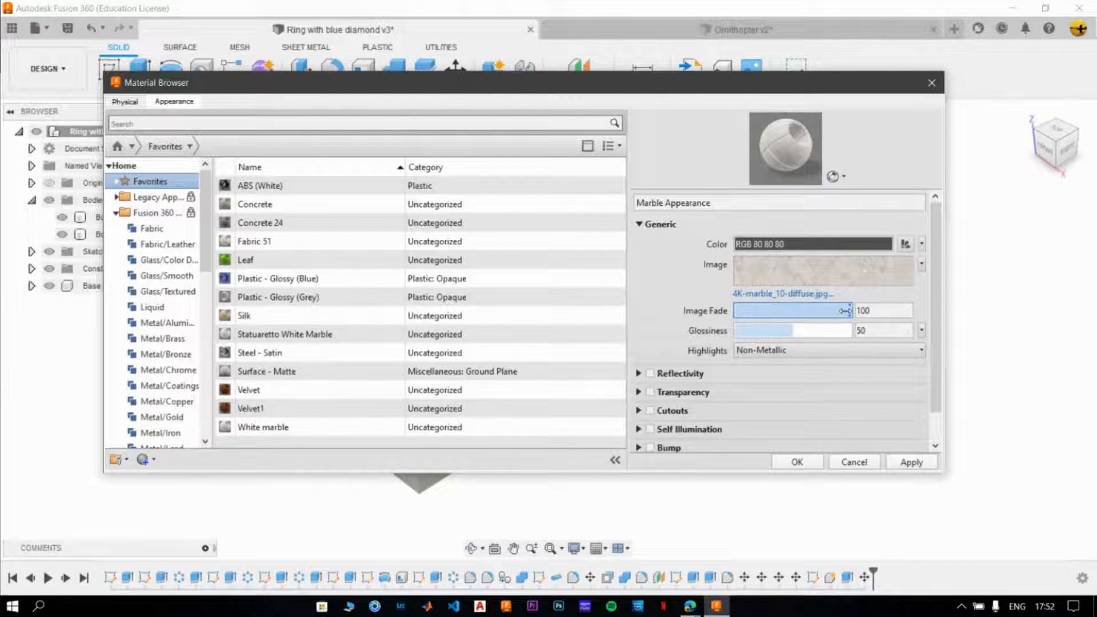
Set Marble Appearance's image fade to 100, glossiness to 60 and highlights to Non-Metallic.
left_click(813, 309)
left_click_drag(814, 311, 952, 324)
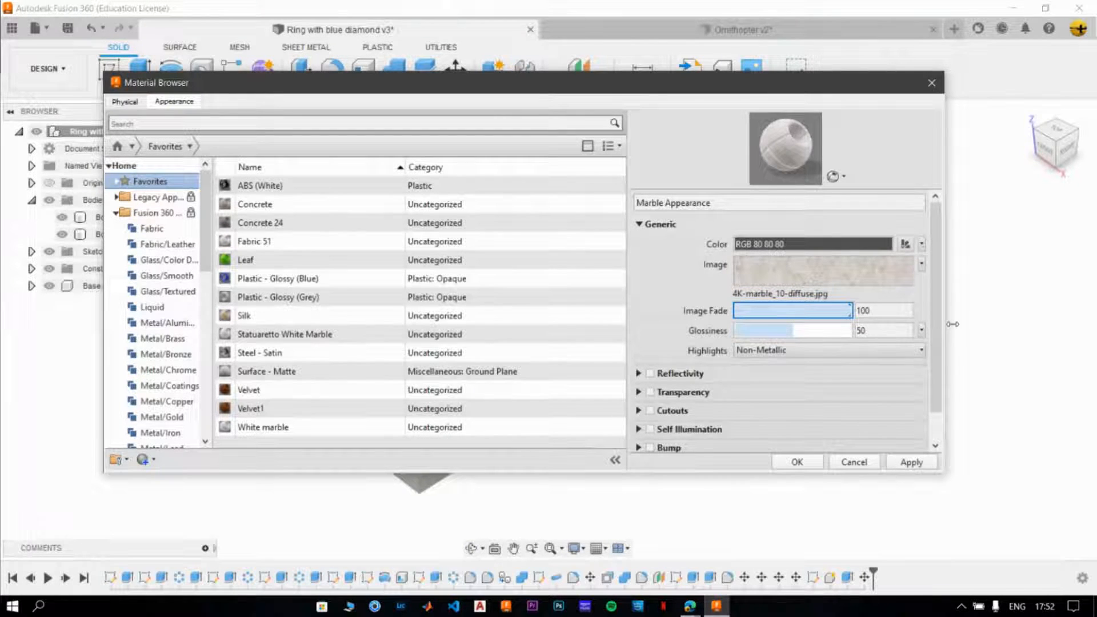
mouse_move(795, 330)
left_mouse_down()
mouse_move(741, 330)
mouse_move(828, 330)
mouse_move(803, 328)
left_mouse_up()
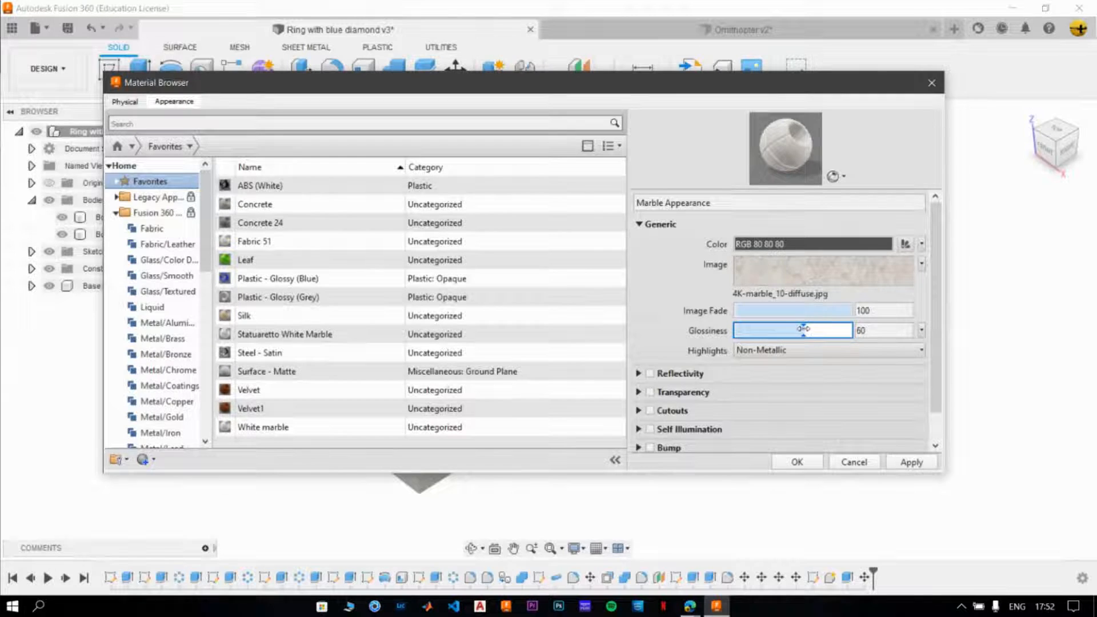
left_click(917, 349)
left_click(899, 369)
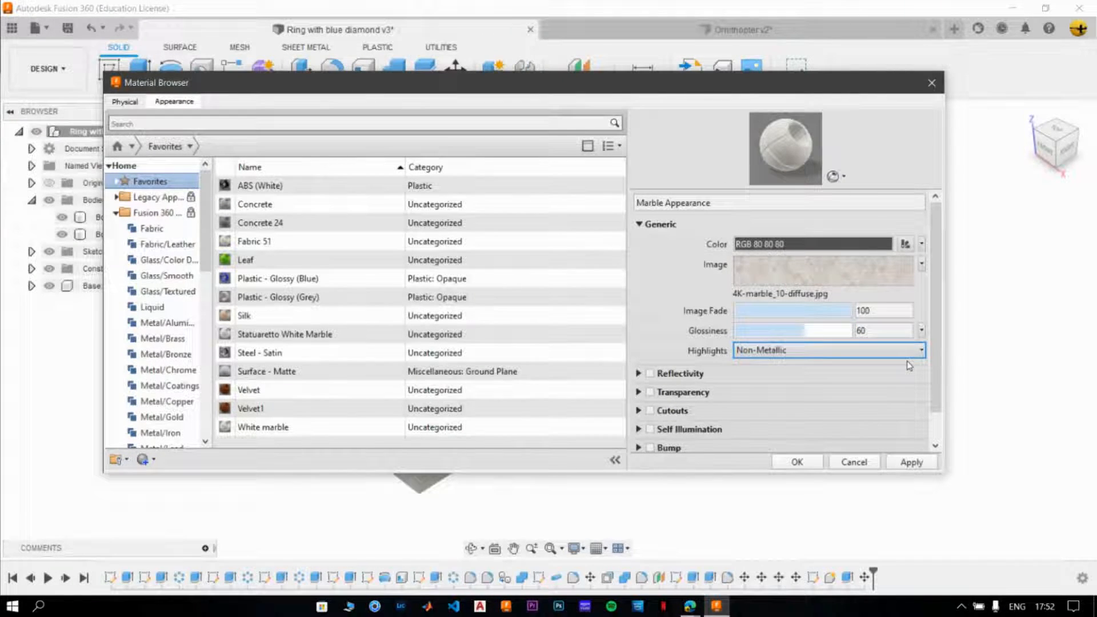
Preview the Reflectivity and Transparency effects on Marble Appearance, switching each off again.
left_click(650, 373)
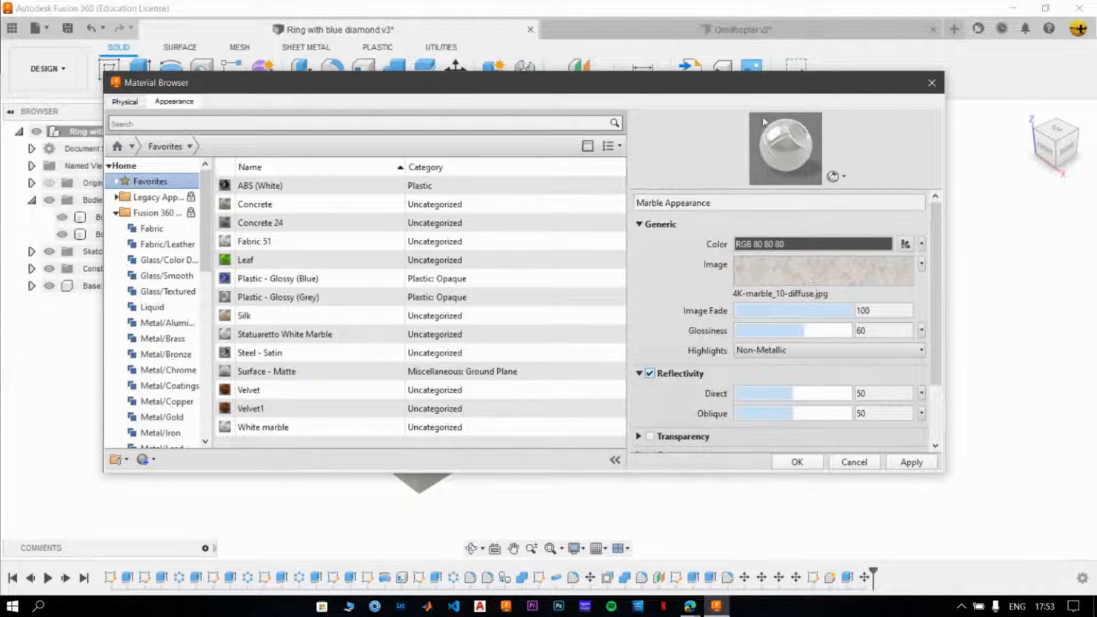
left_click(649, 374)
left_click(639, 374)
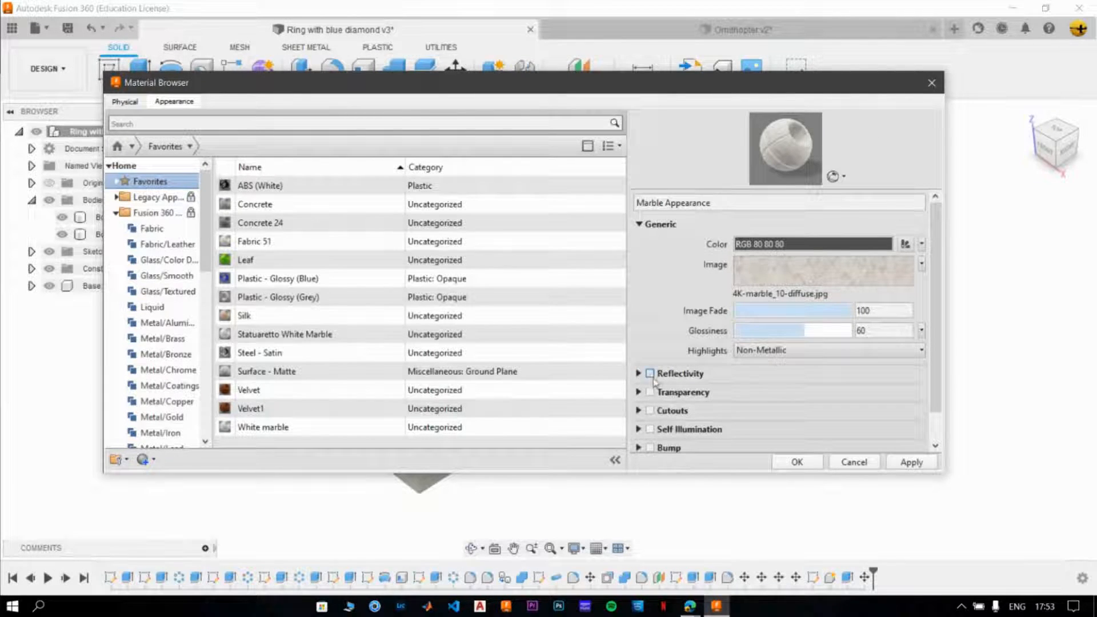
left_click(649, 392)
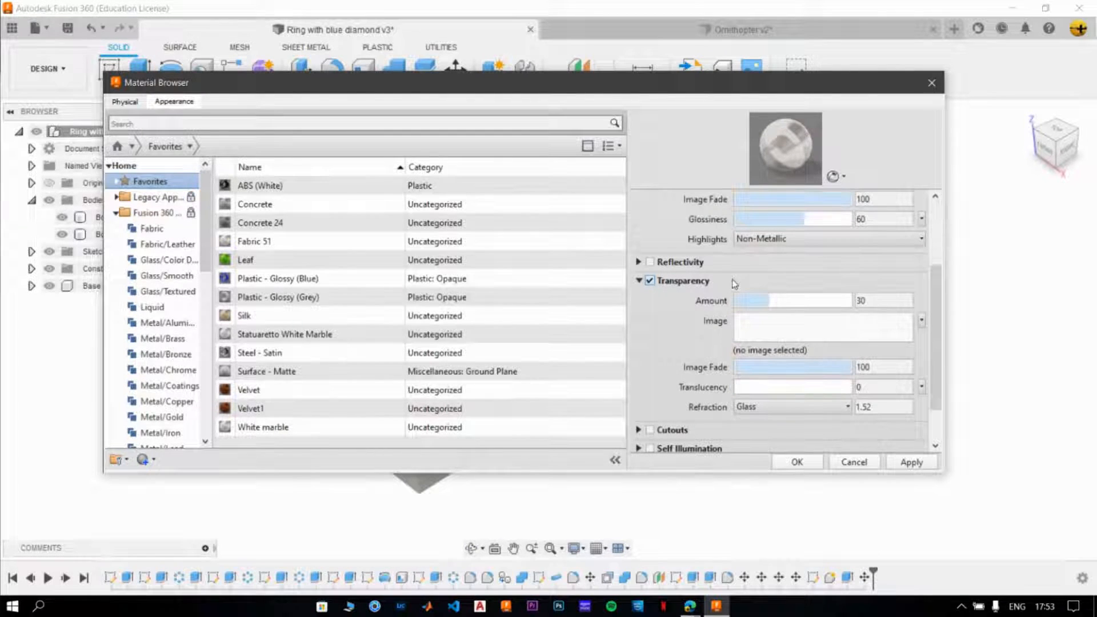
left_click(650, 281)
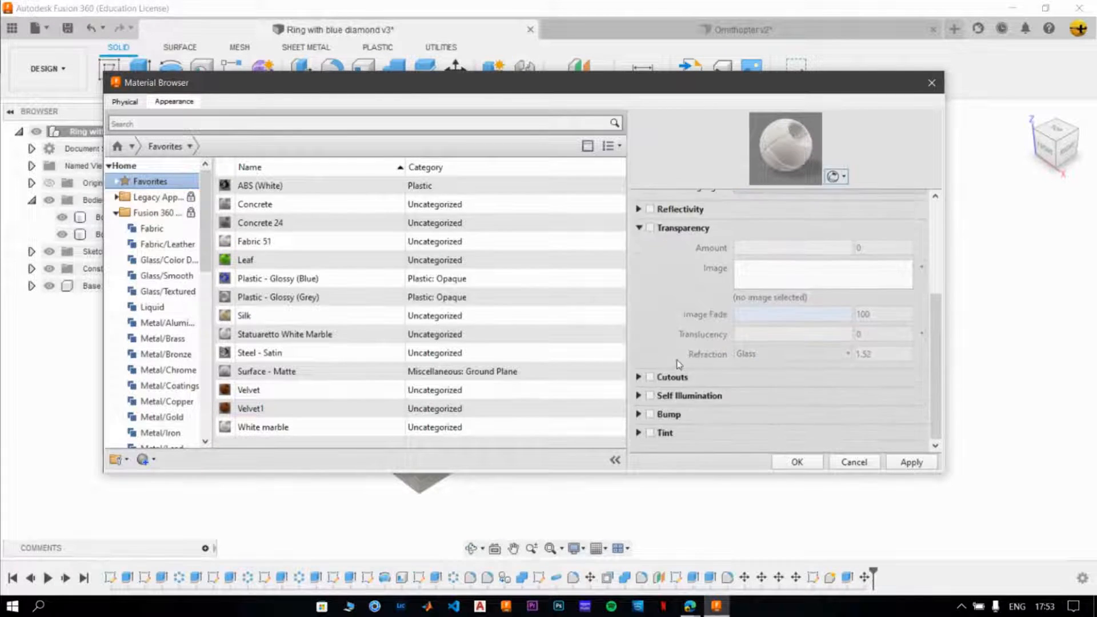
left_click(639, 244)
Try 4K-marble_10-specular as the Cutouts image on Marble Appearance and switch Cutouts off again.
left_click(650, 377)
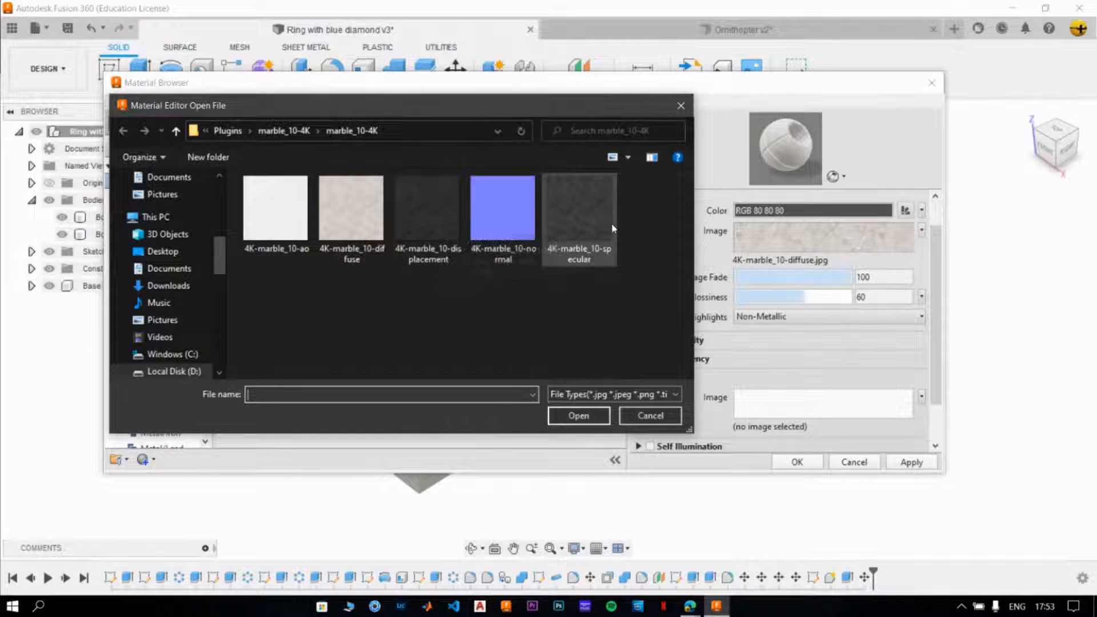
left_click(609, 237)
left_click(600, 415)
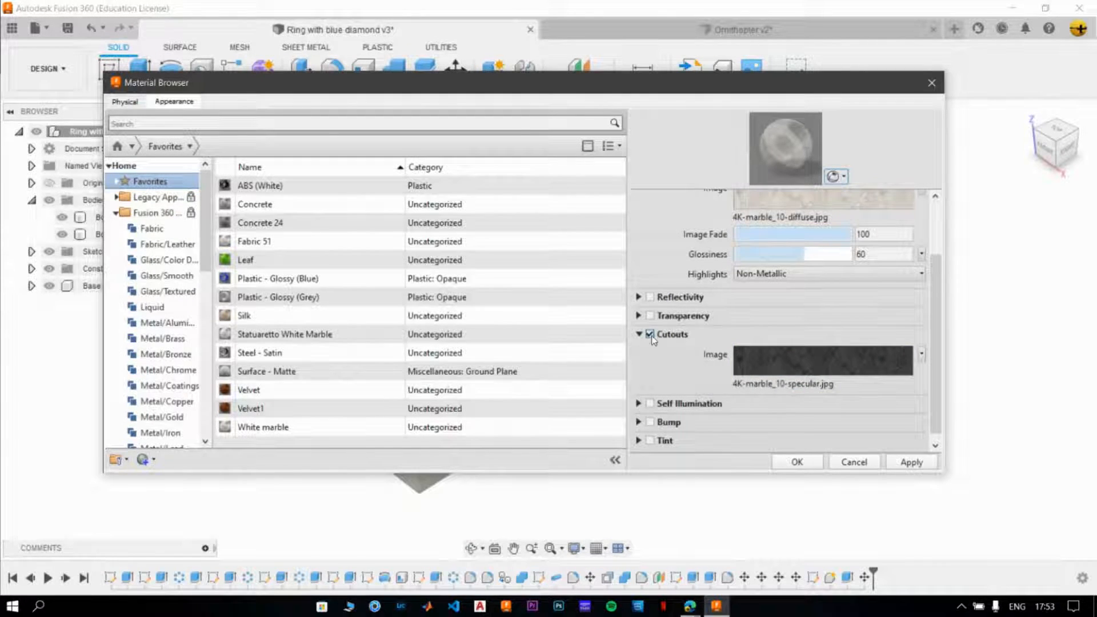
left_click(650, 335)
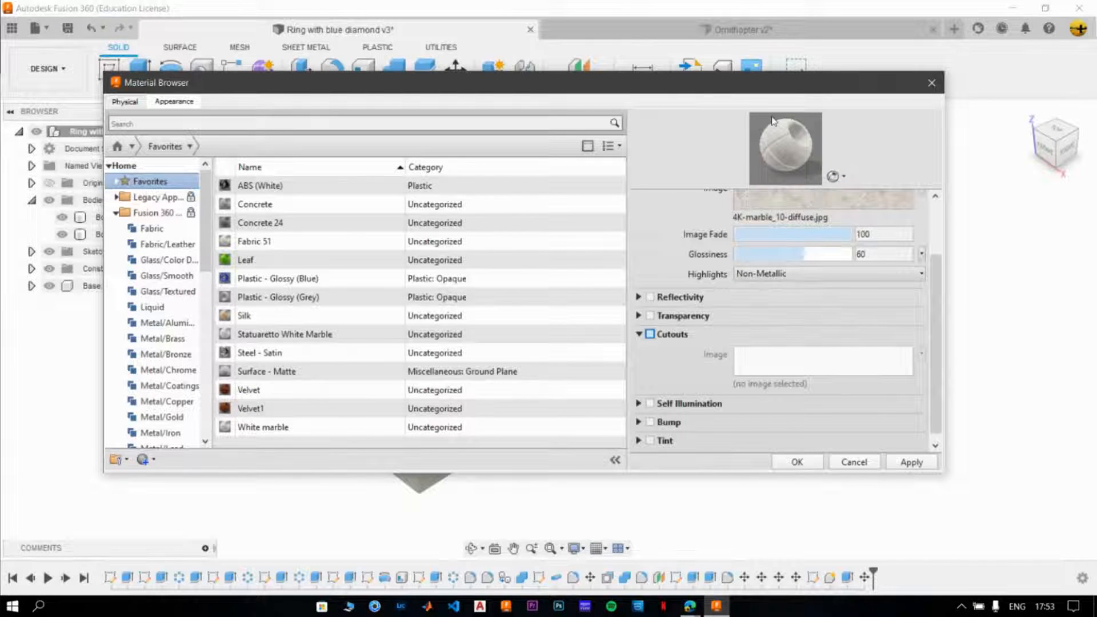
left_click(639, 334)
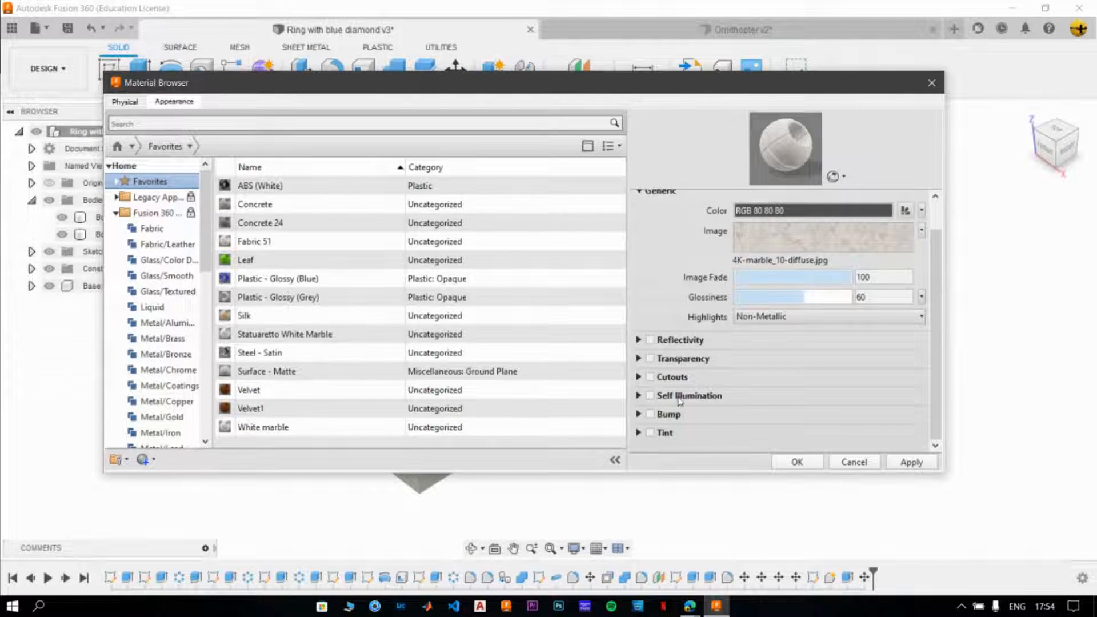
Preview Self Illumination on Marble Appearance and switch it off again.
left_click(651, 395)
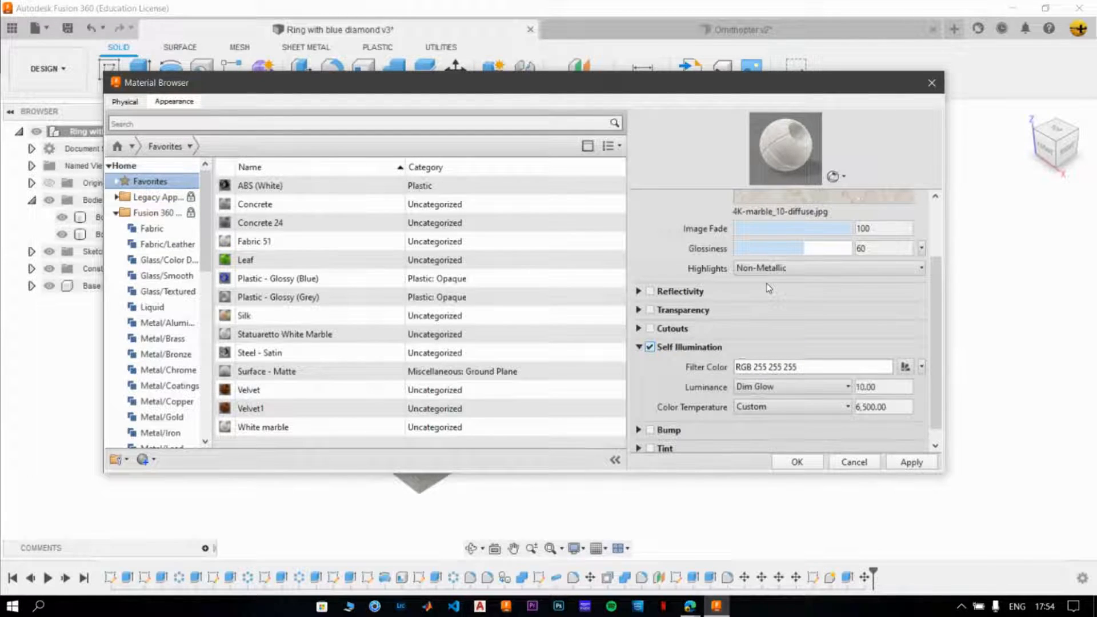
left_click(650, 348)
left_click(638, 348)
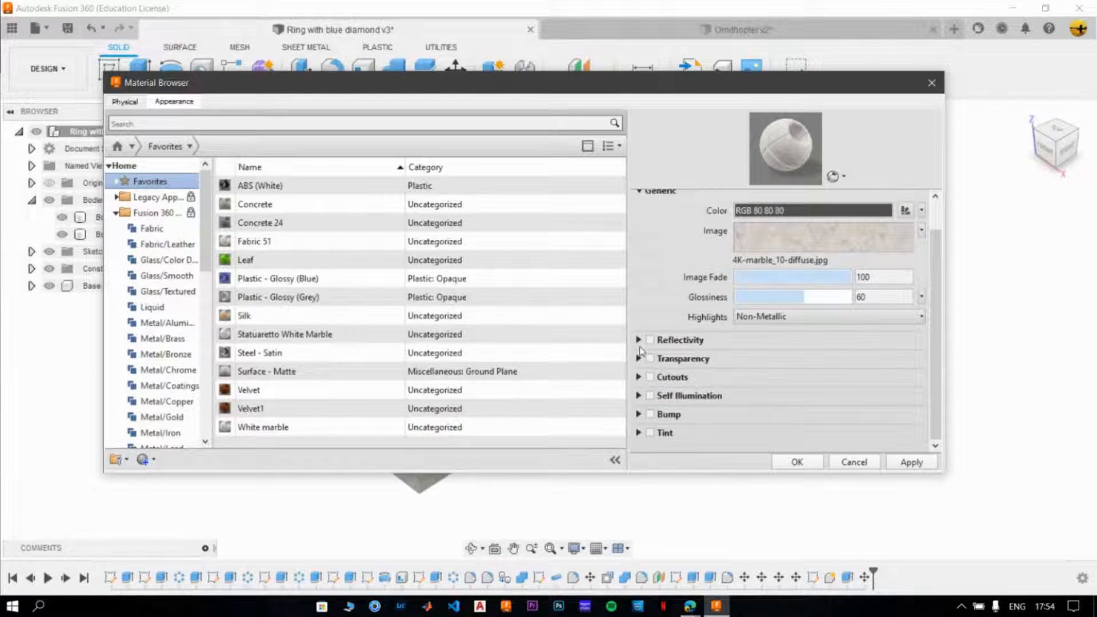
Enable Bump on Marble Appearance and load 4K-marble_10-specular as its bump image.
left_click(650, 414)
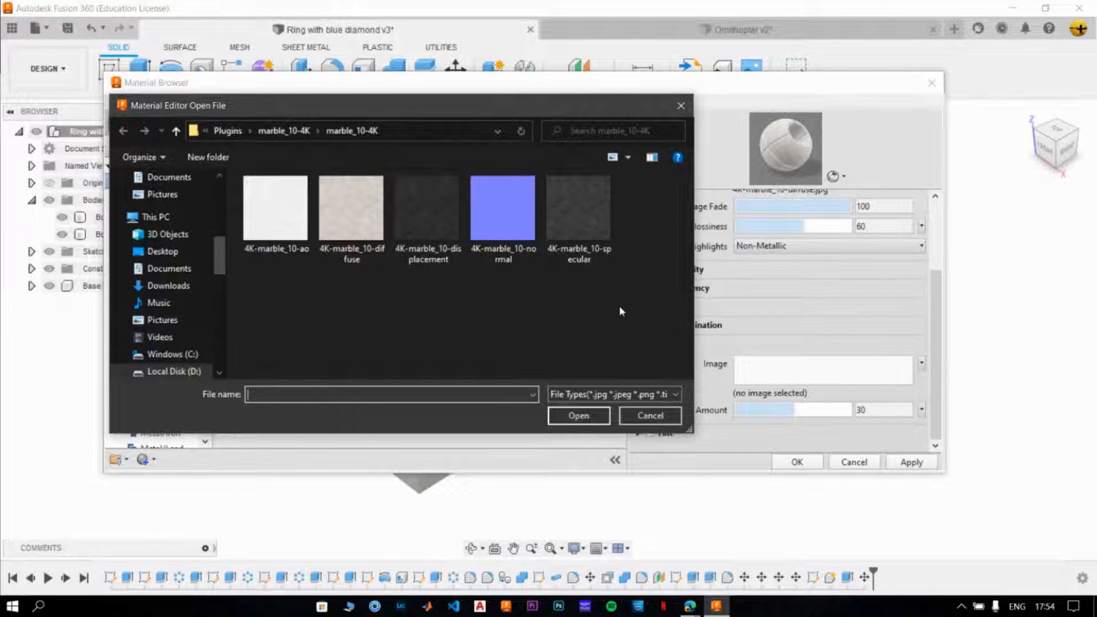
left_click(566, 230)
left_click(449, 223)
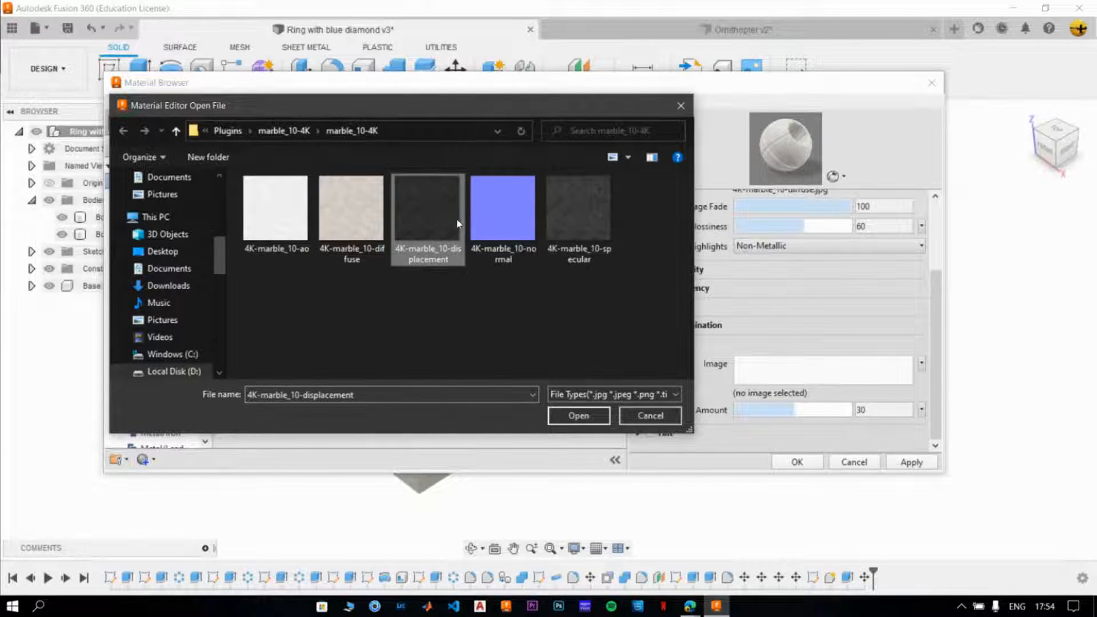
left_click(574, 251)
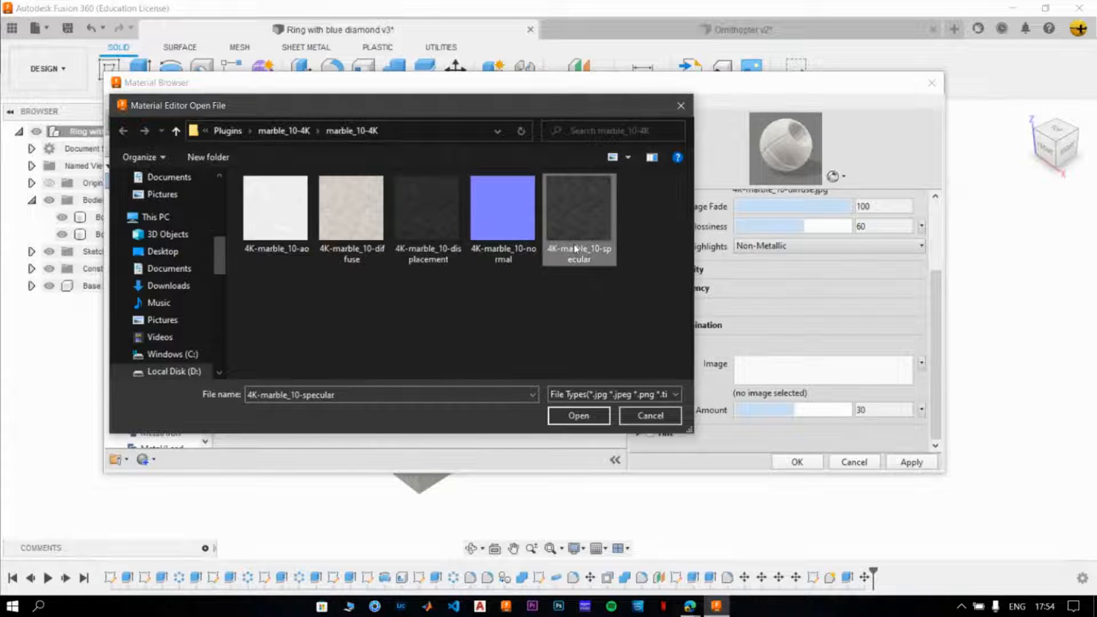
left_click(571, 416)
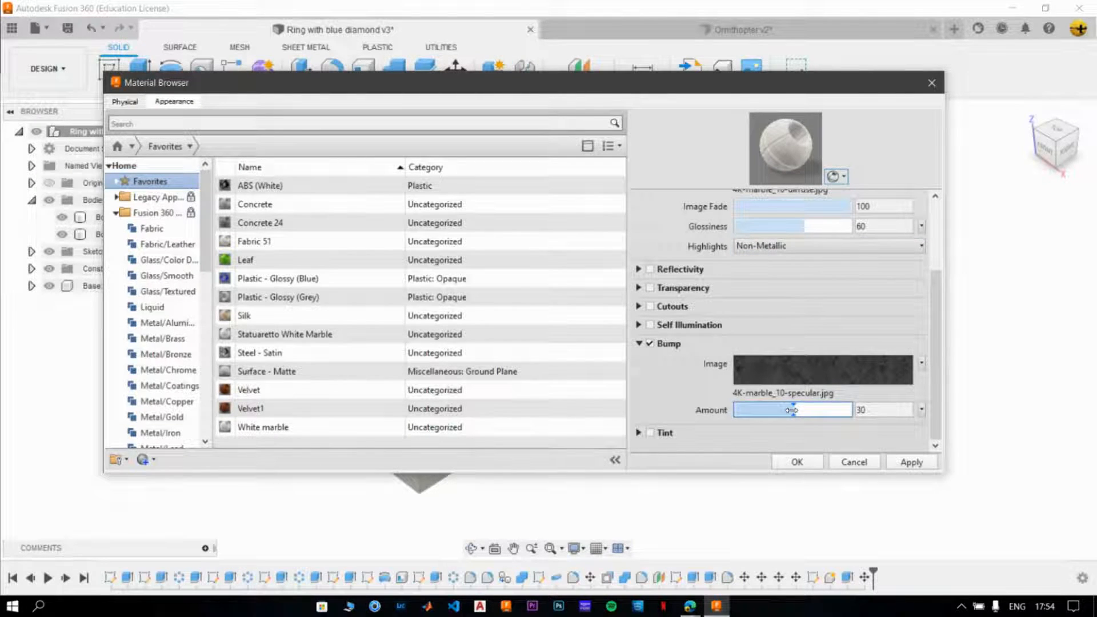
Try the extremes of Marble Appearance's bump amount, -1,000 and 1,000, and settle on 400.
left_click_drag(792, 409, 727, 410)
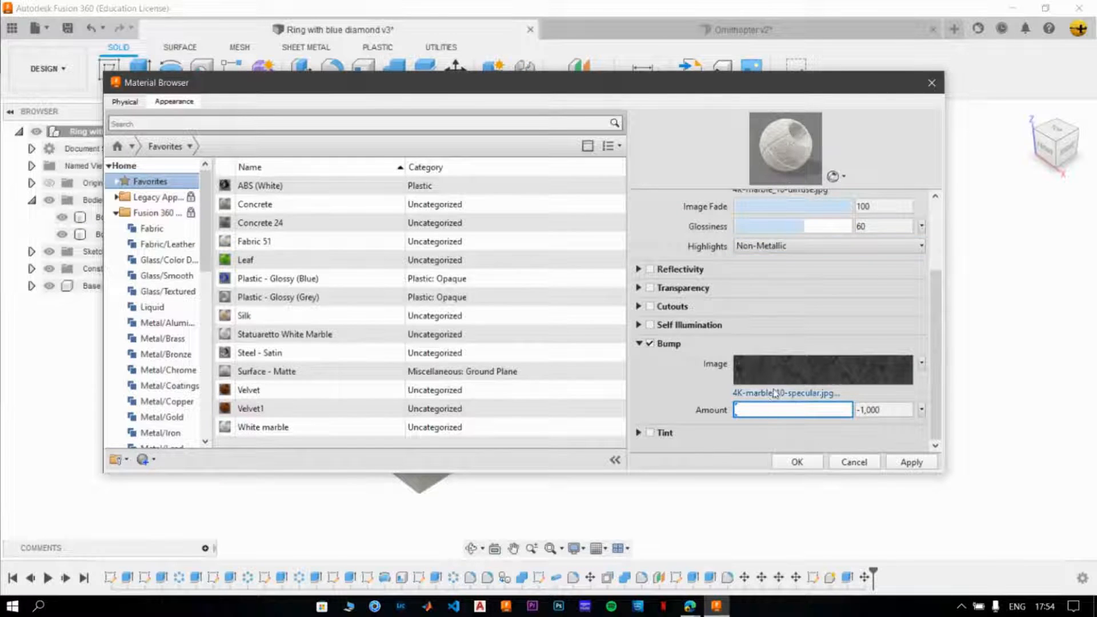
left_click_drag(735, 407, 851, 409)
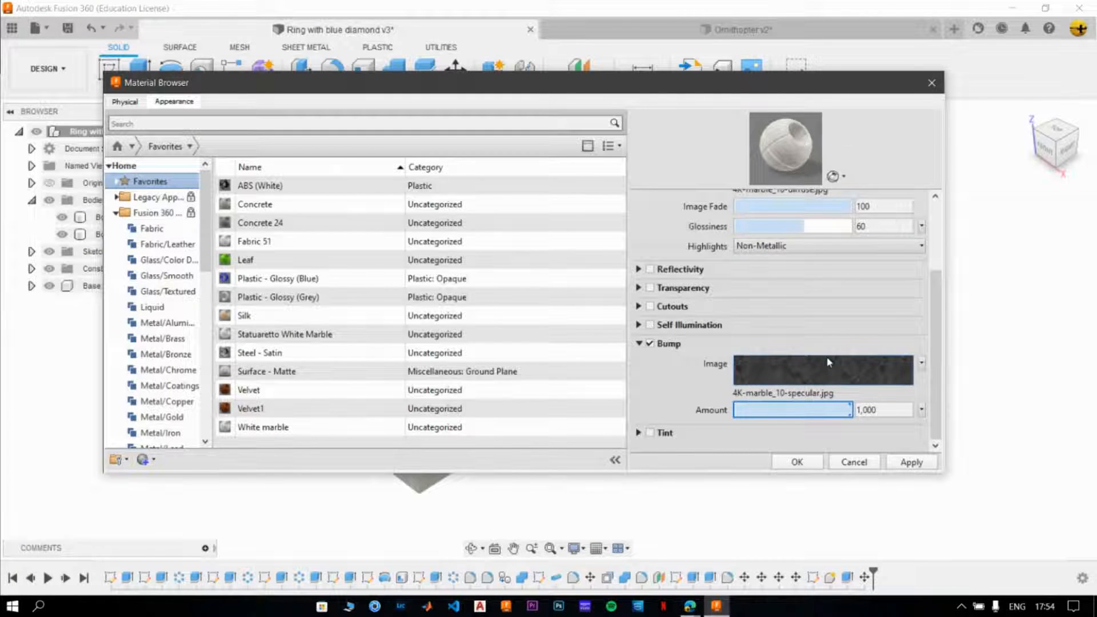
left_click_drag(850, 410, 812, 408)
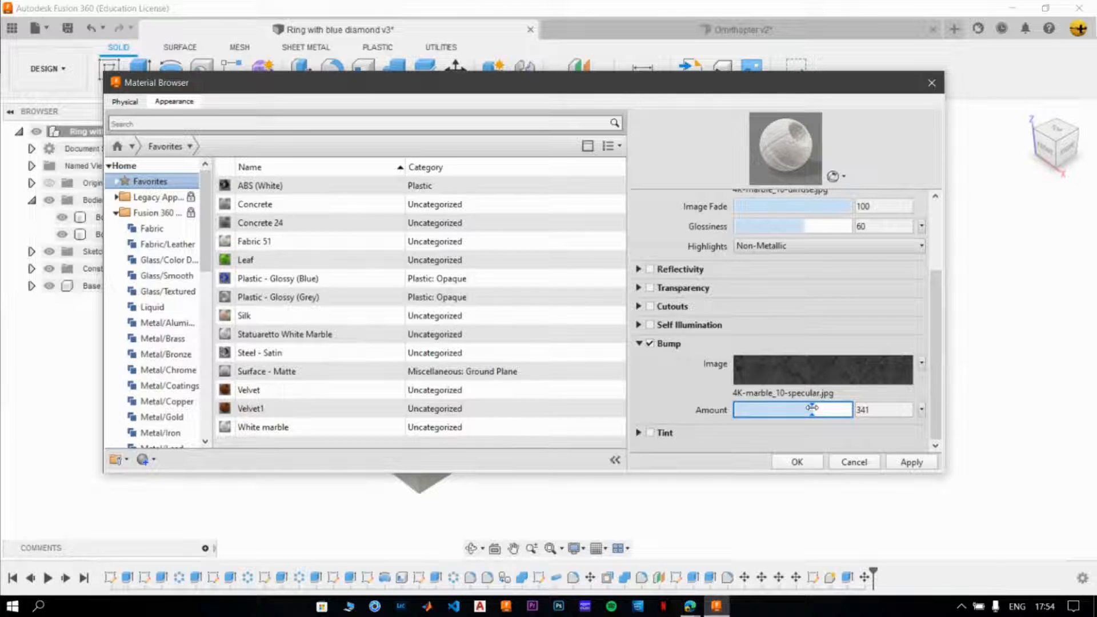
left_click(857, 409)
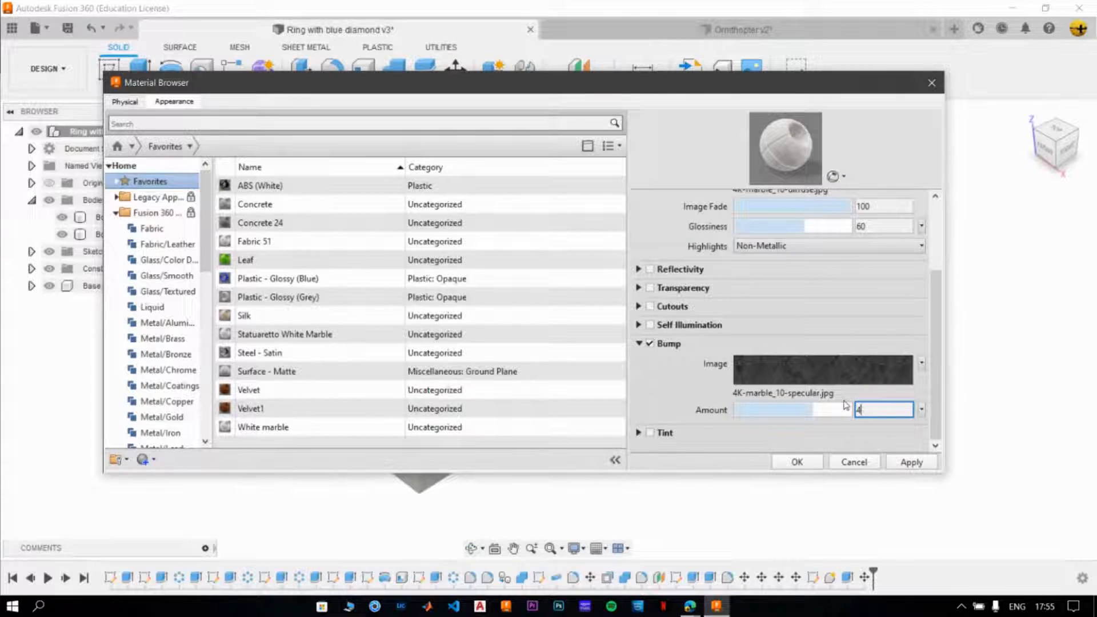
key("Return")
left_click(659, 402)
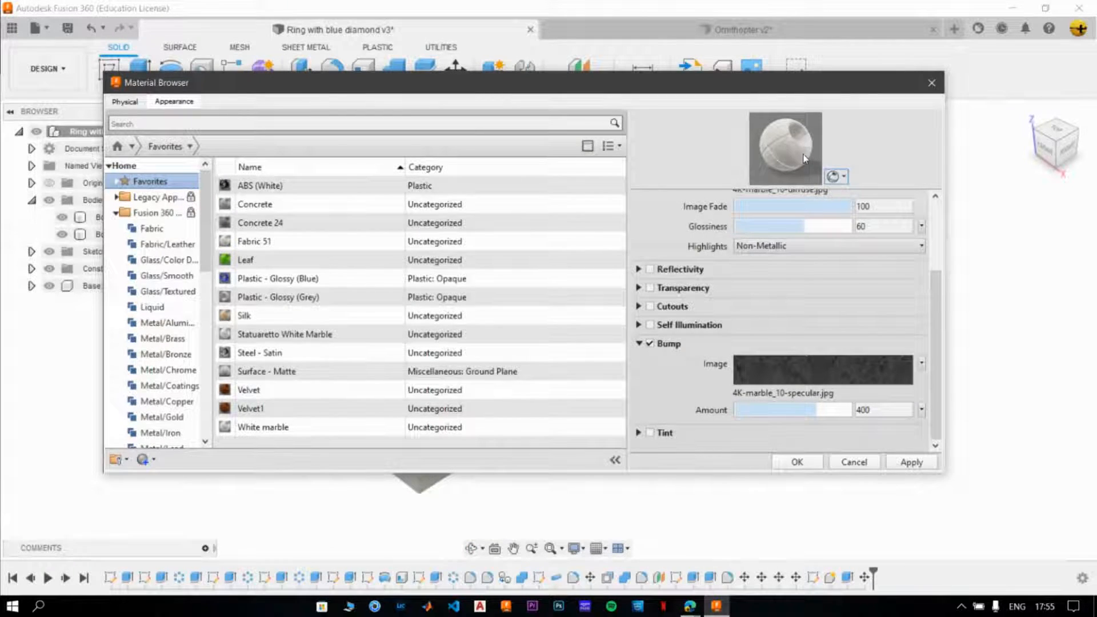
Preview Tint on Marble Appearance and switch it off again.
left_click(650, 433)
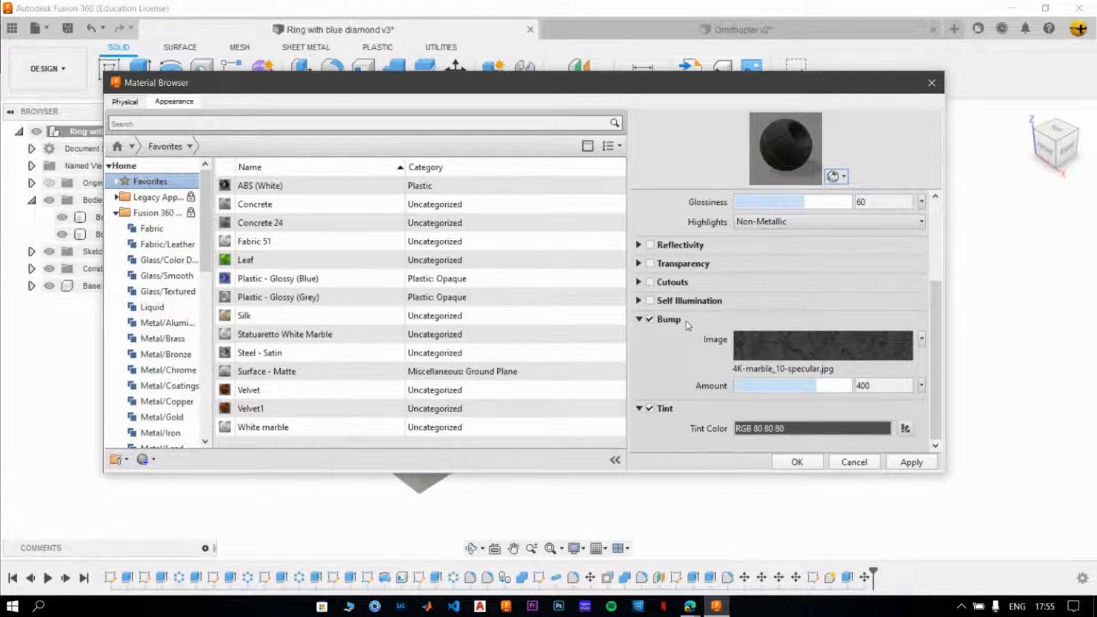
scroll(688, 325, "up", 3)
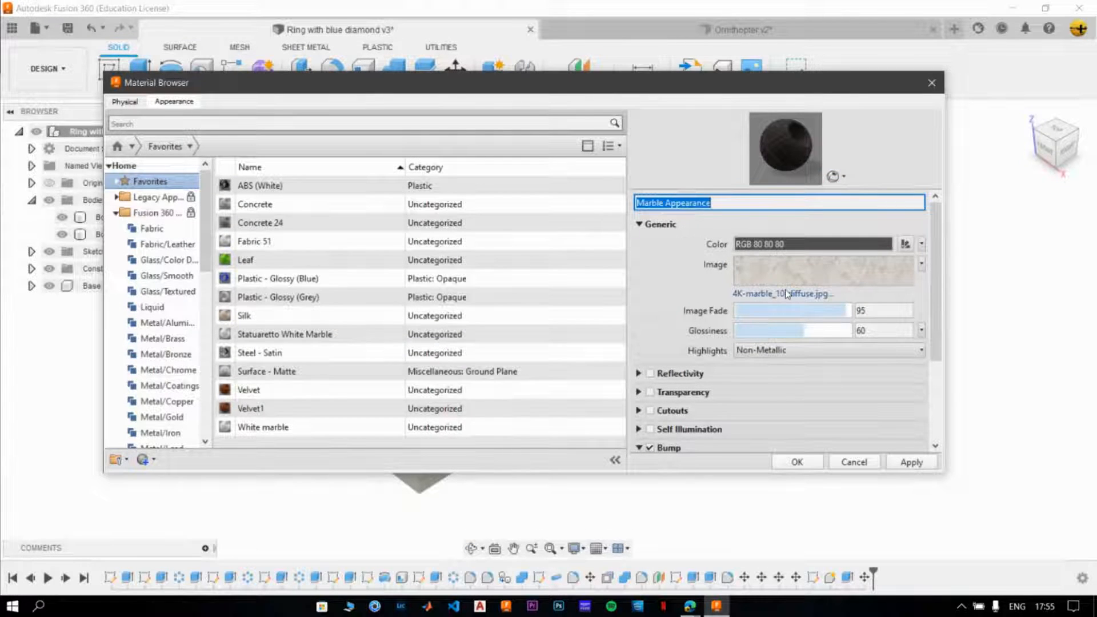
mouse_move(805, 271)
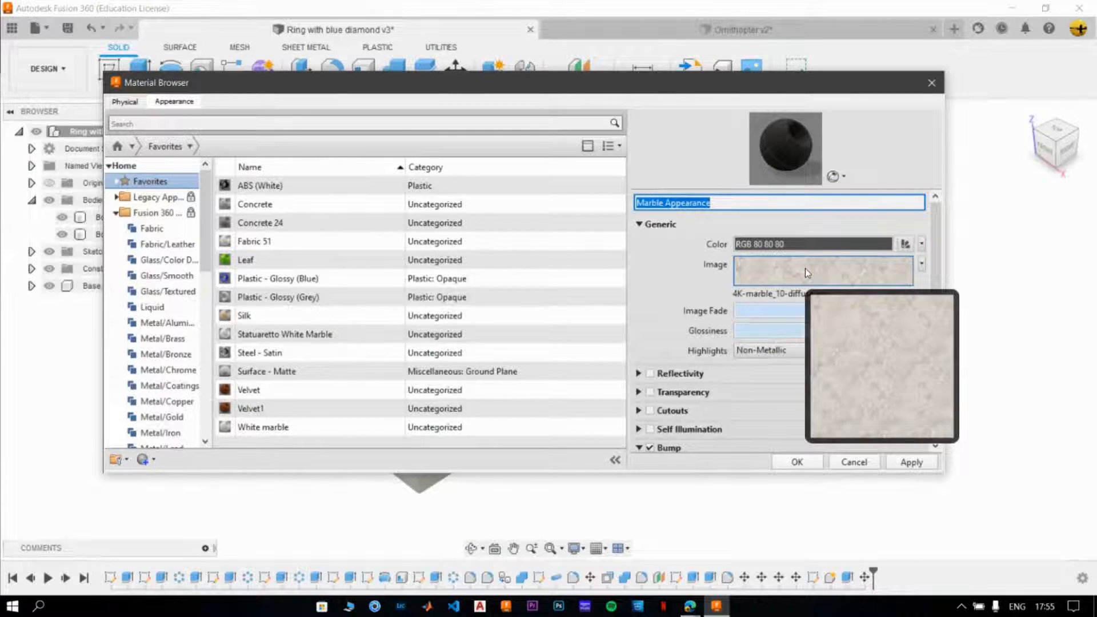
scroll(693, 426, "down", 3)
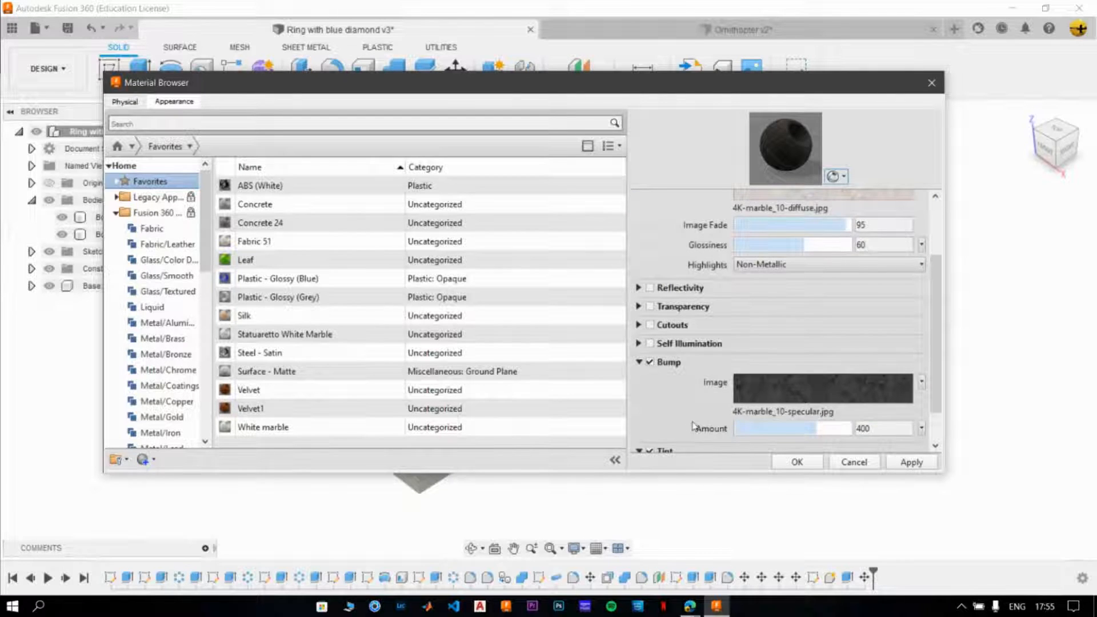
scroll(693, 425, "down", 1)
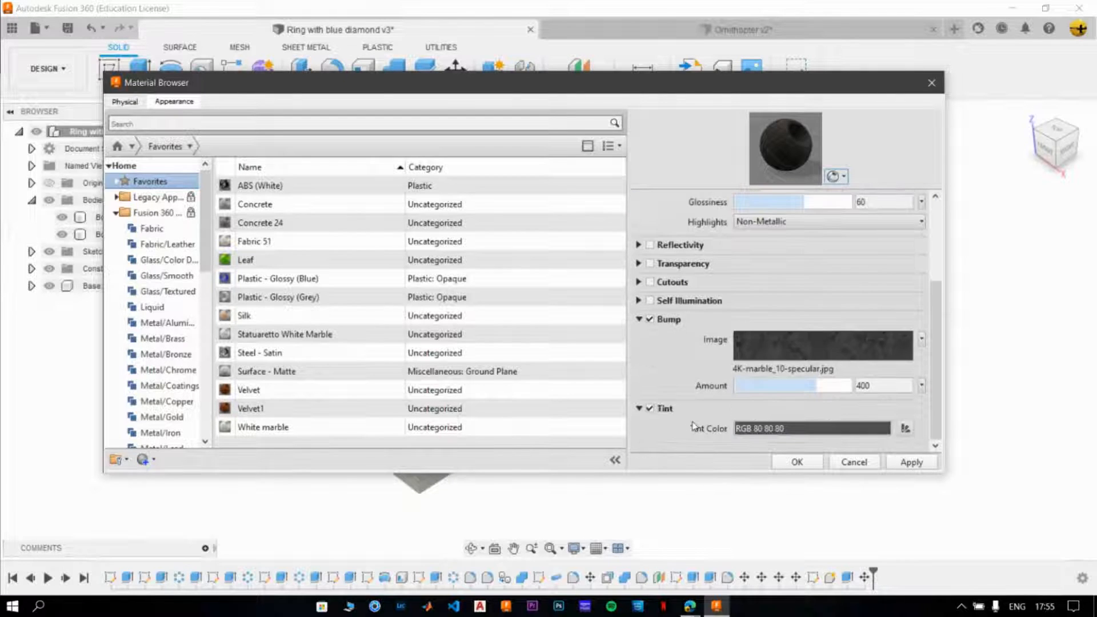
left_click(650, 408)
left_click(639, 409)
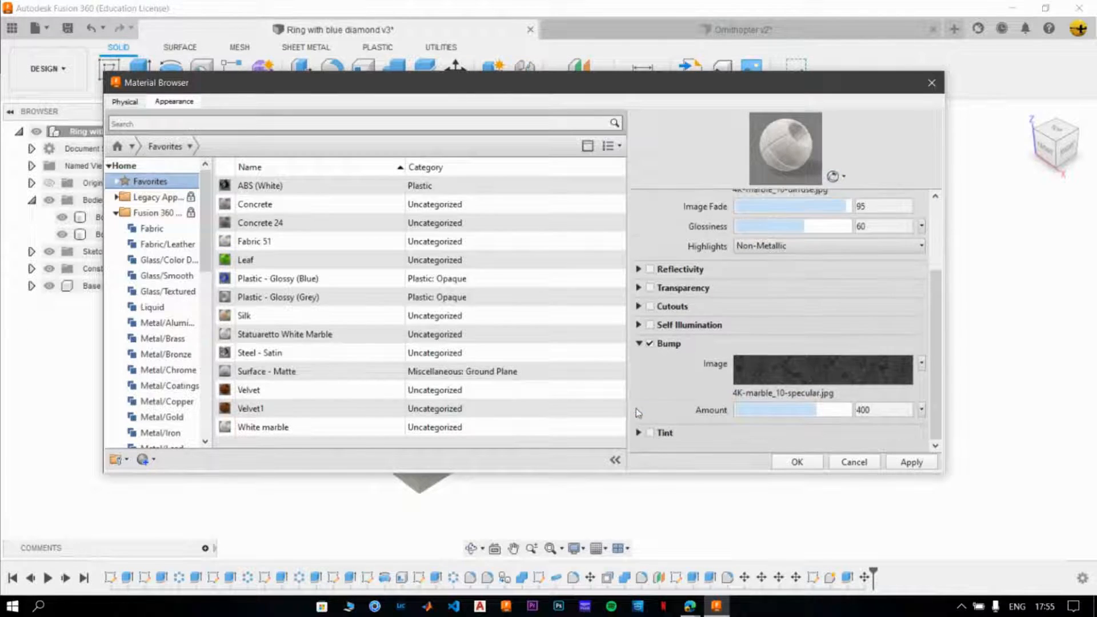
Apply the edited settings to Marble Appearance in Favorites and close the Material Browser.
scroll(770, 314, "up", 3)
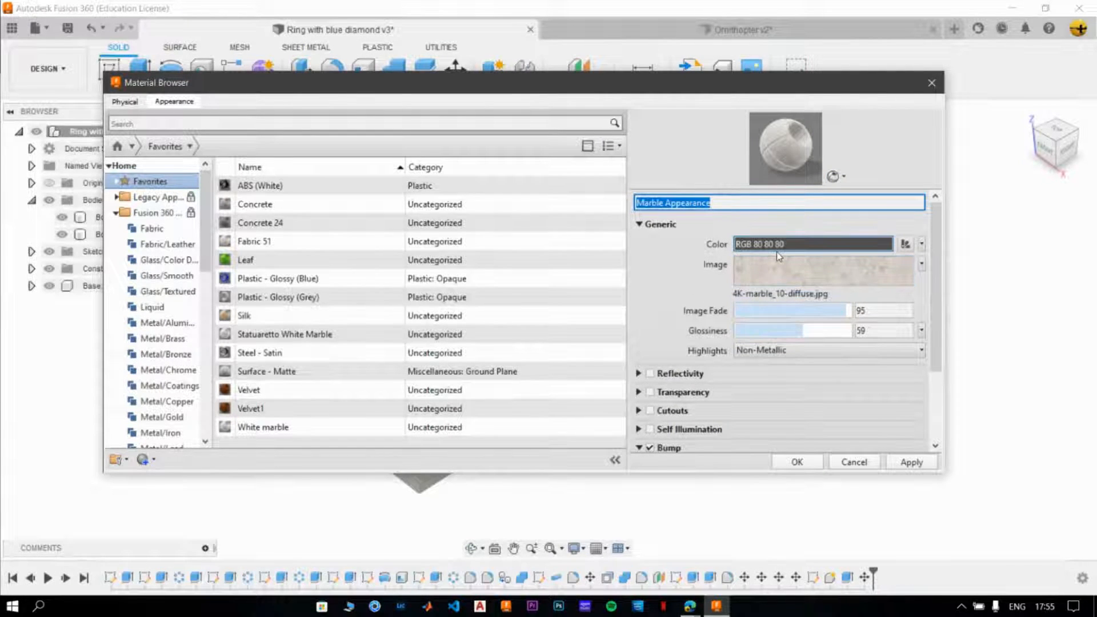
mouse_move(774, 277)
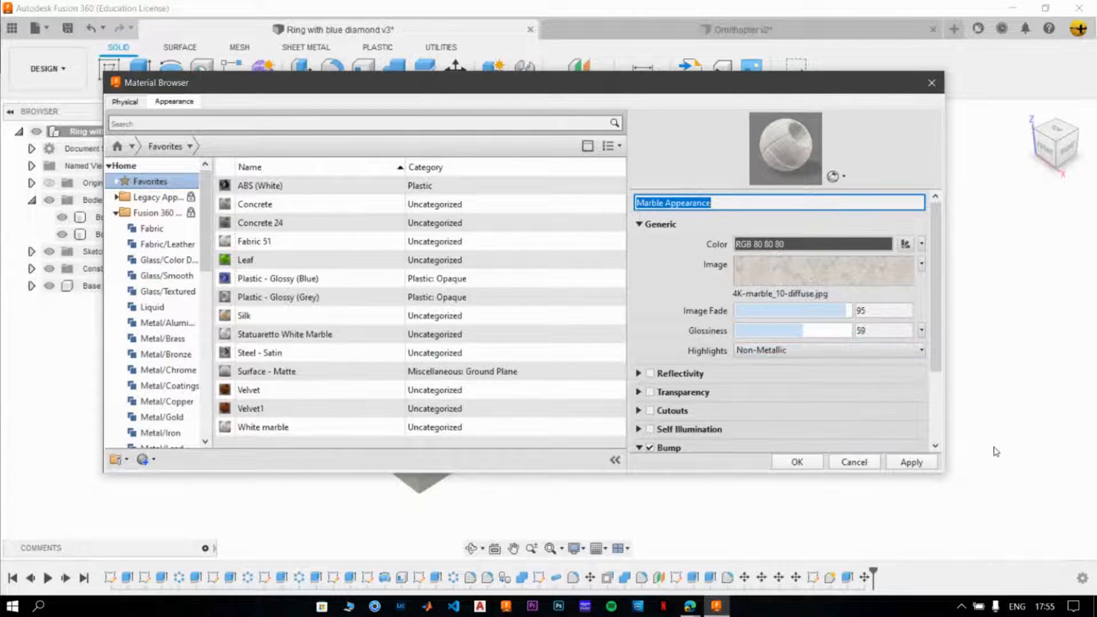
left_click(909, 463)
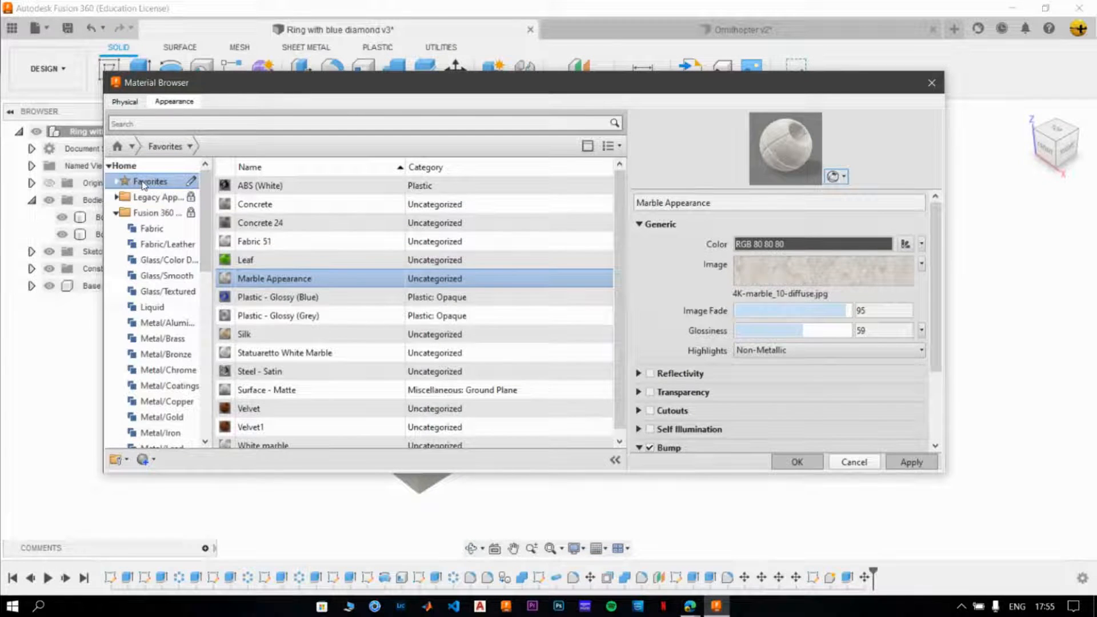
left_click(847, 462)
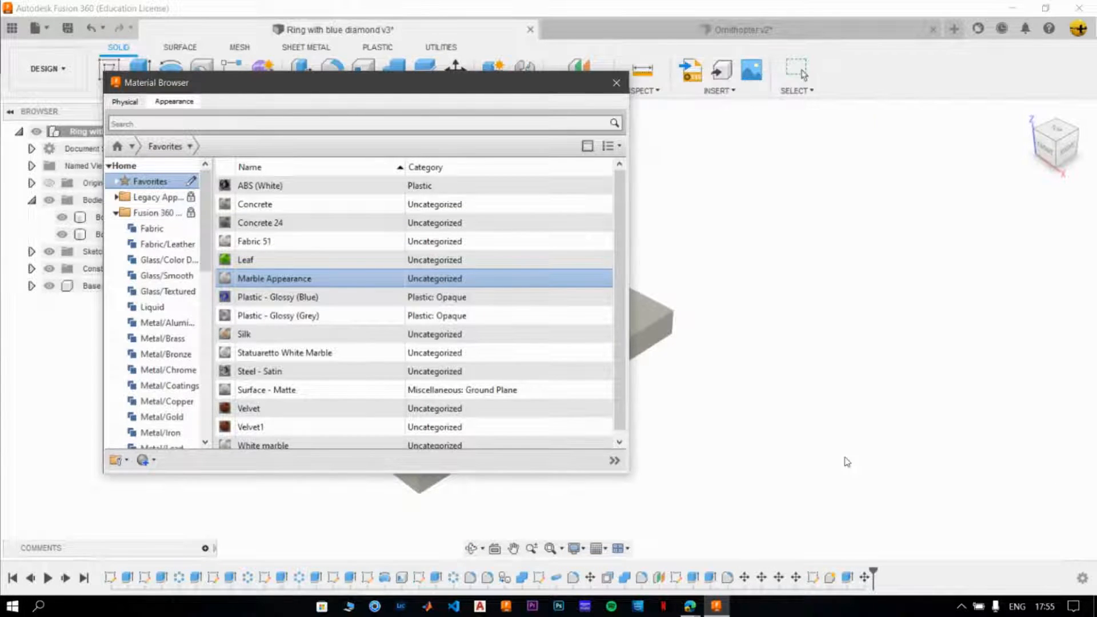
left_click(616, 82)
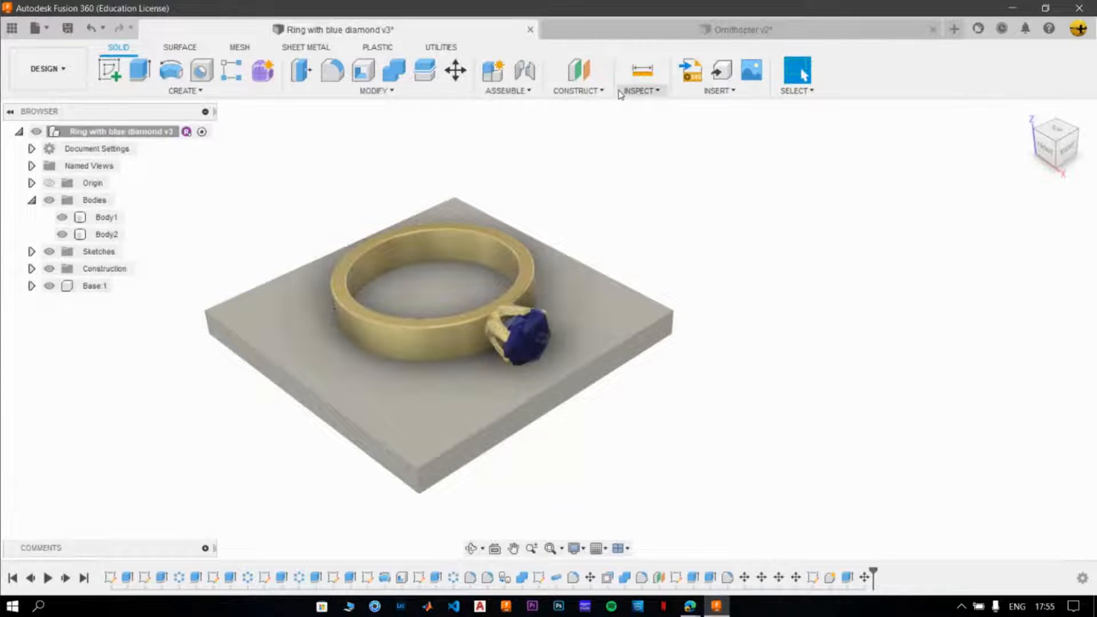
Assign Marble Appearance from the Favorites appearance library to the base slab under the ring.
left_click(403, 92)
left_click(355, 376)
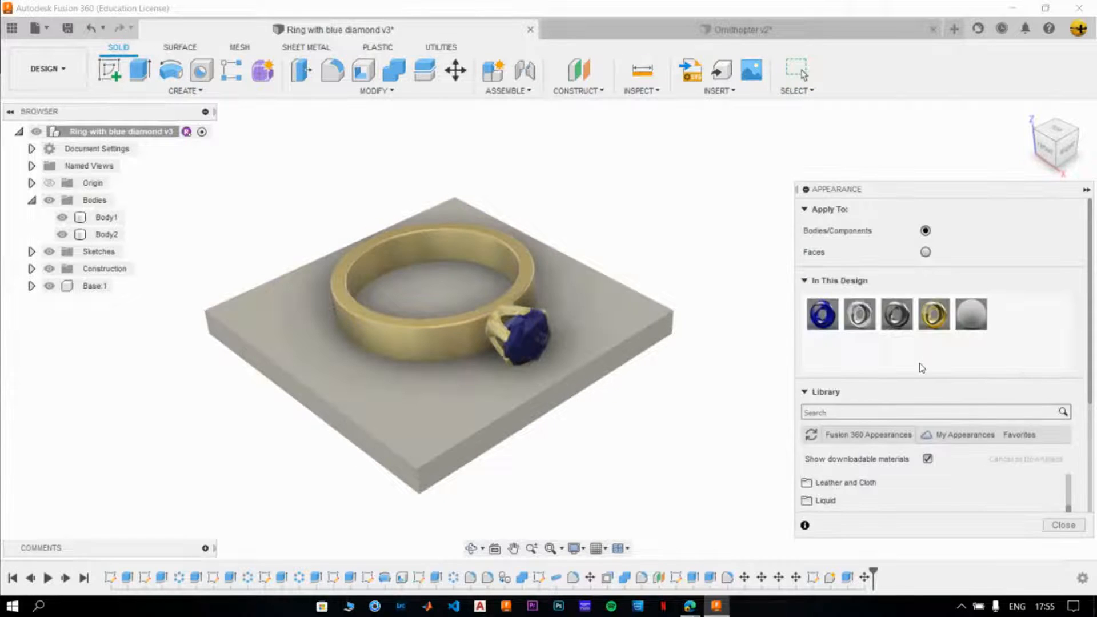
left_click(1019, 438)
left_click_drag(1090, 338, 1094, 442)
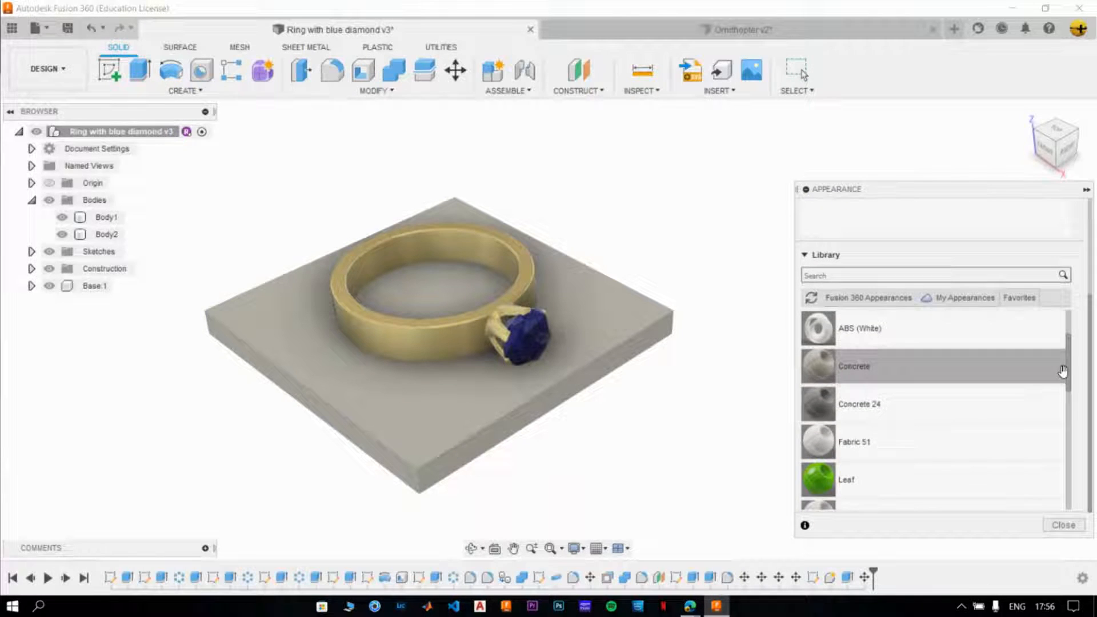
left_click_drag(1067, 368, 1071, 421)
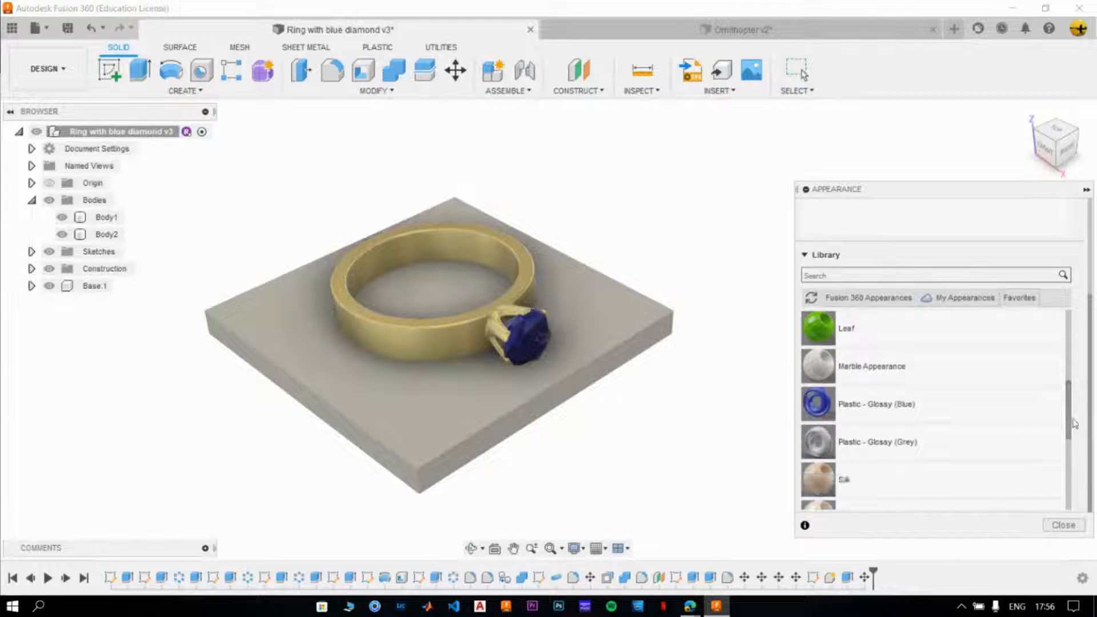
left_click_drag(854, 356, 601, 393)
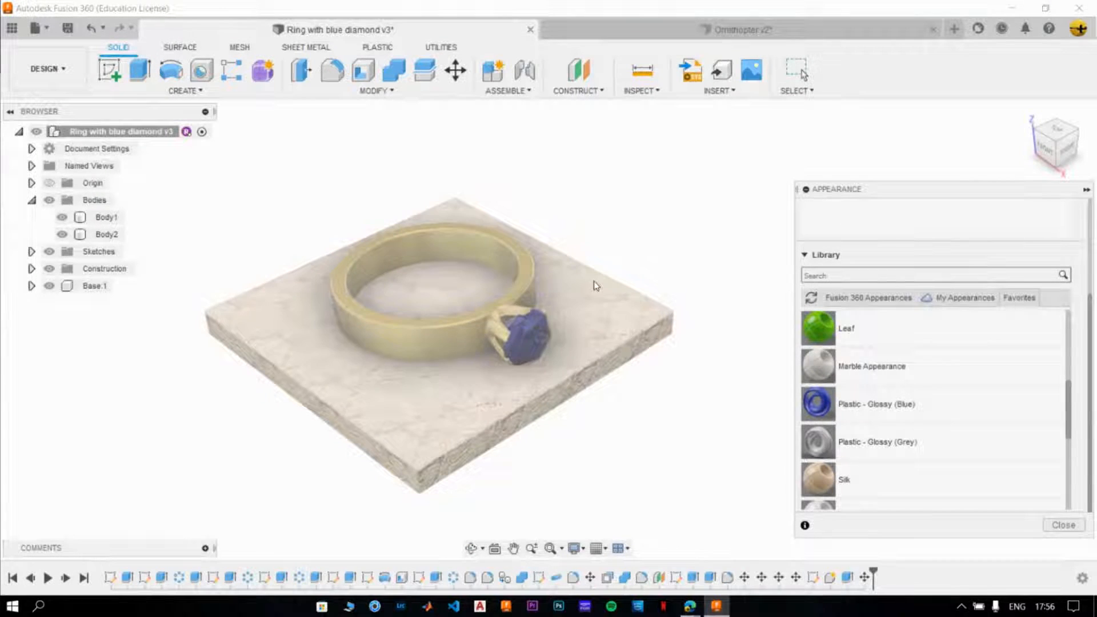
left_click_drag(1069, 405, 1082, 332)
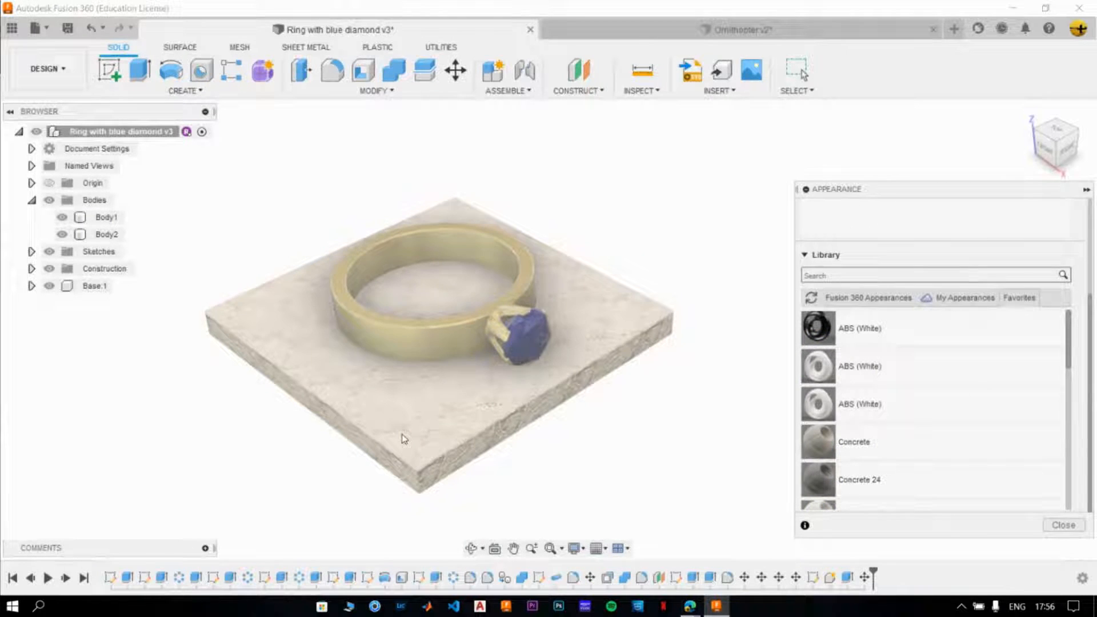
left_click(1063, 525)
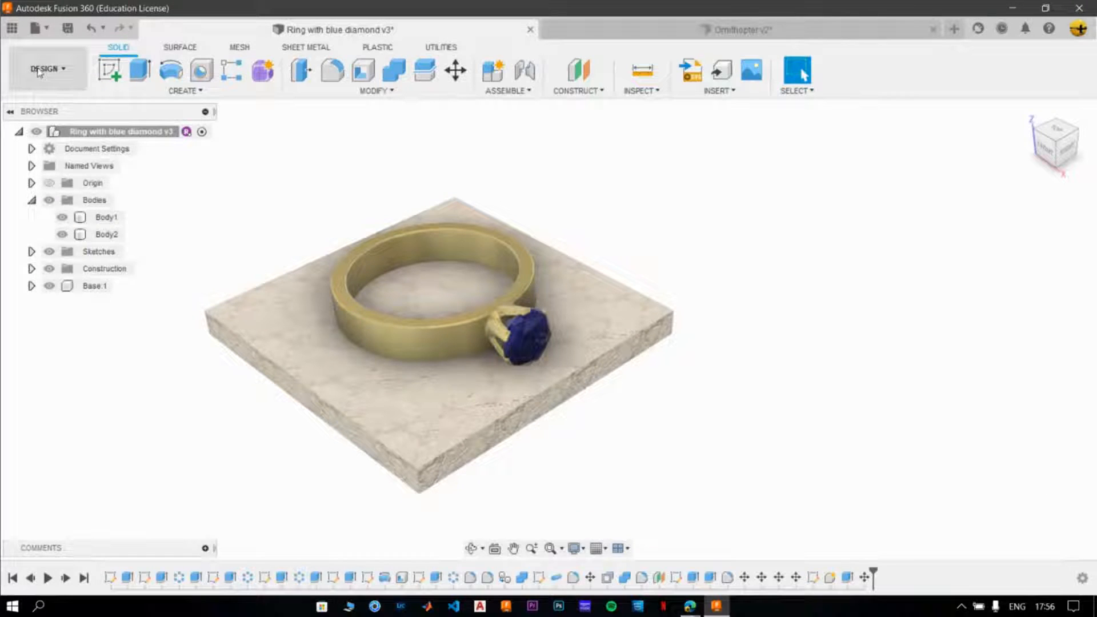
Save the ring design as a new version with the description User Saved.
left_click(68, 28)
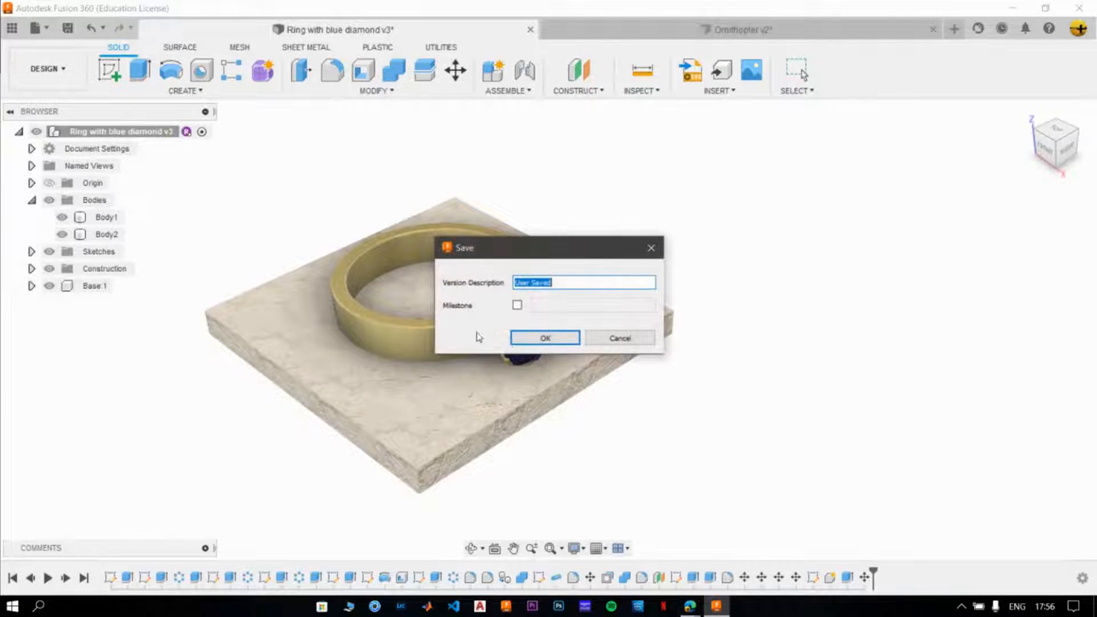
left_click(529, 340)
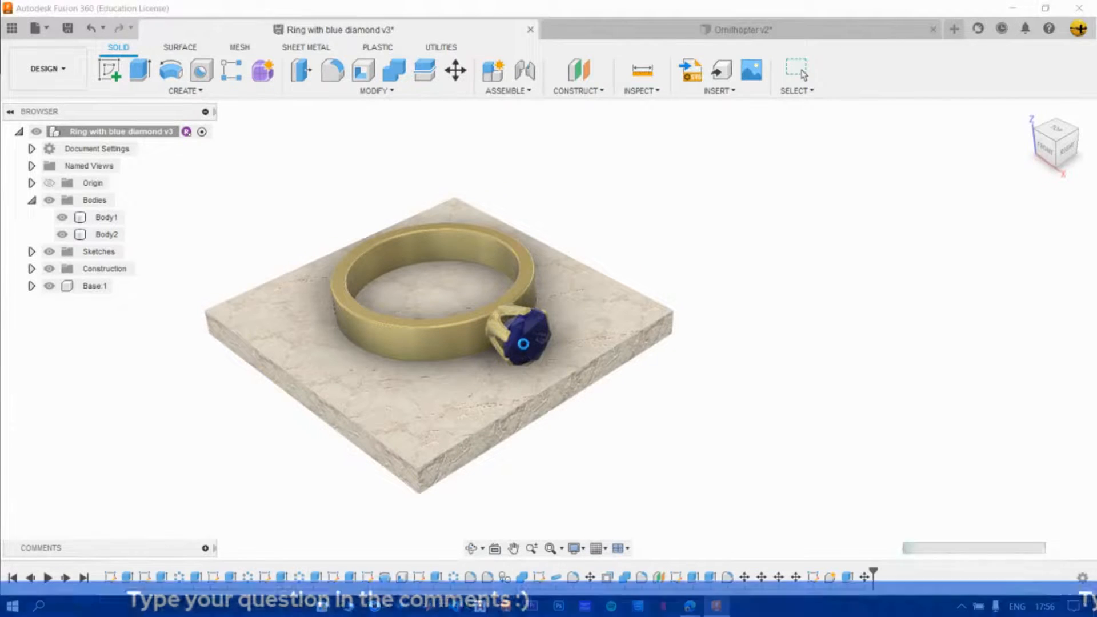
left_click(524, 349)
left_click(680, 362)
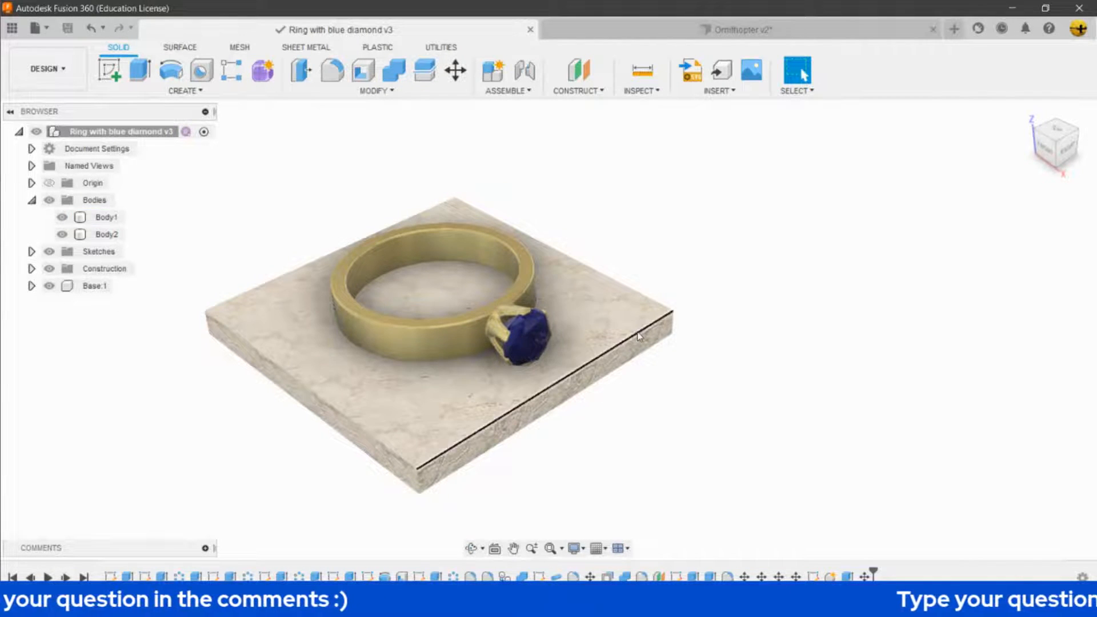
Switch to the Render workspace and preview the ring on its marble slab with an in-canvas render, stopping it before the final quality.
left_click(44, 67)
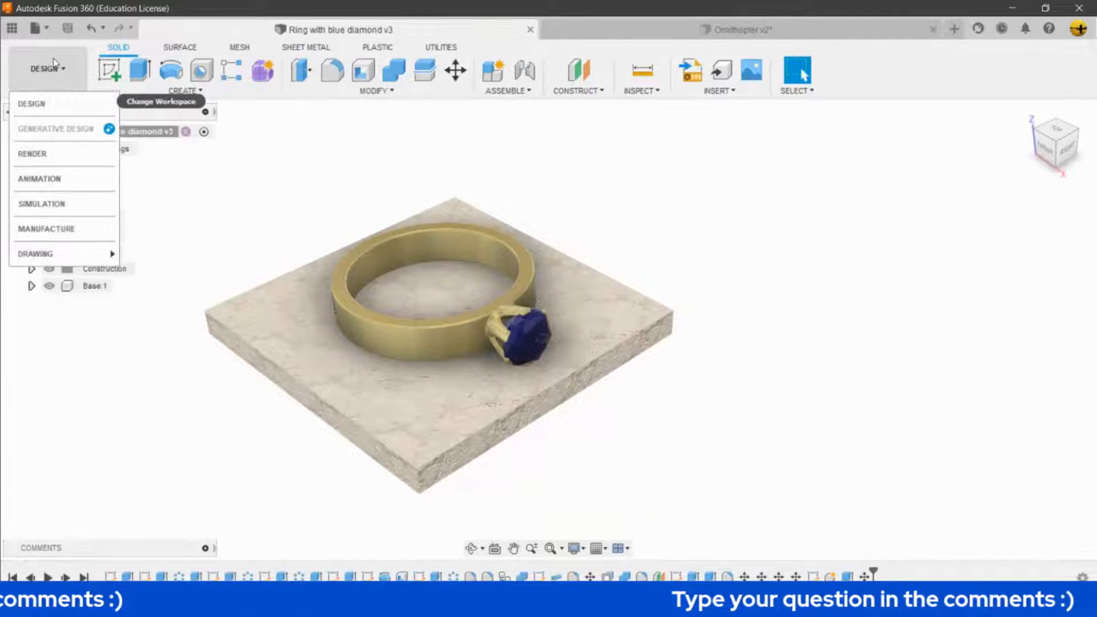
left_click(32, 154)
middle_click_drag(638, 439, 737, 428)
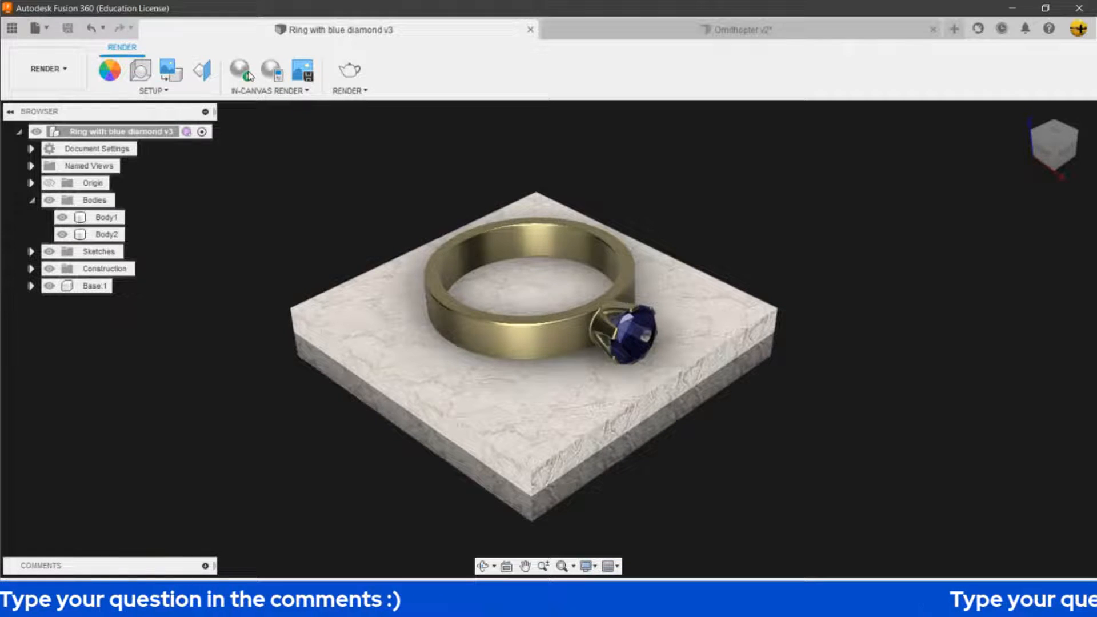
scroll(393, 345, "up", 3)
middle_click_drag(470, 413, 462, 386)
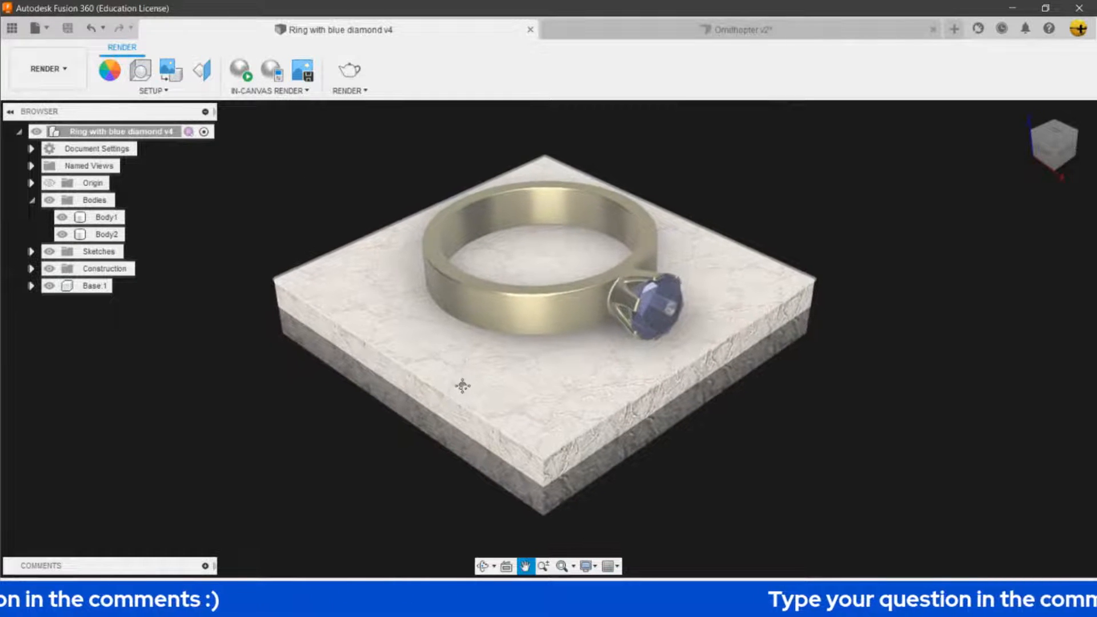
left_click(240, 75)
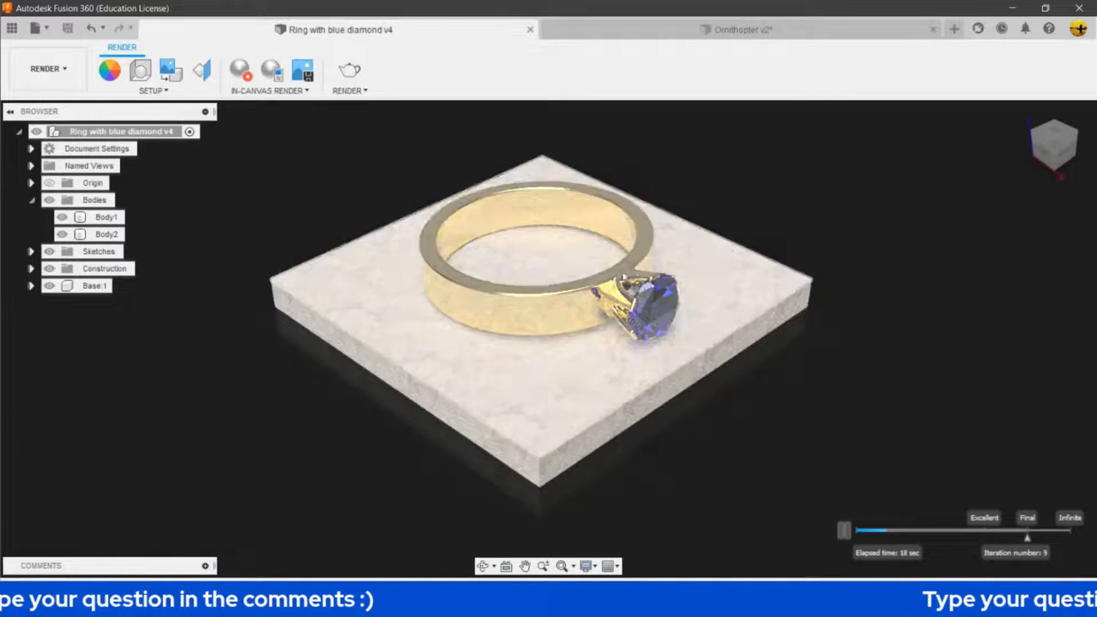
key("Escape")
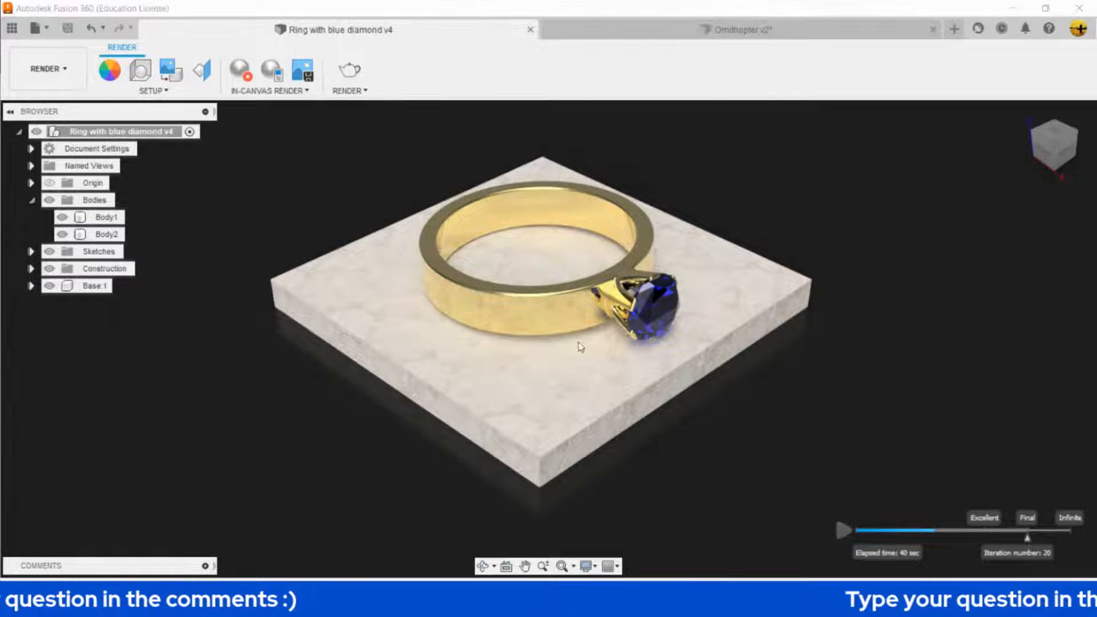
left_click(239, 74)
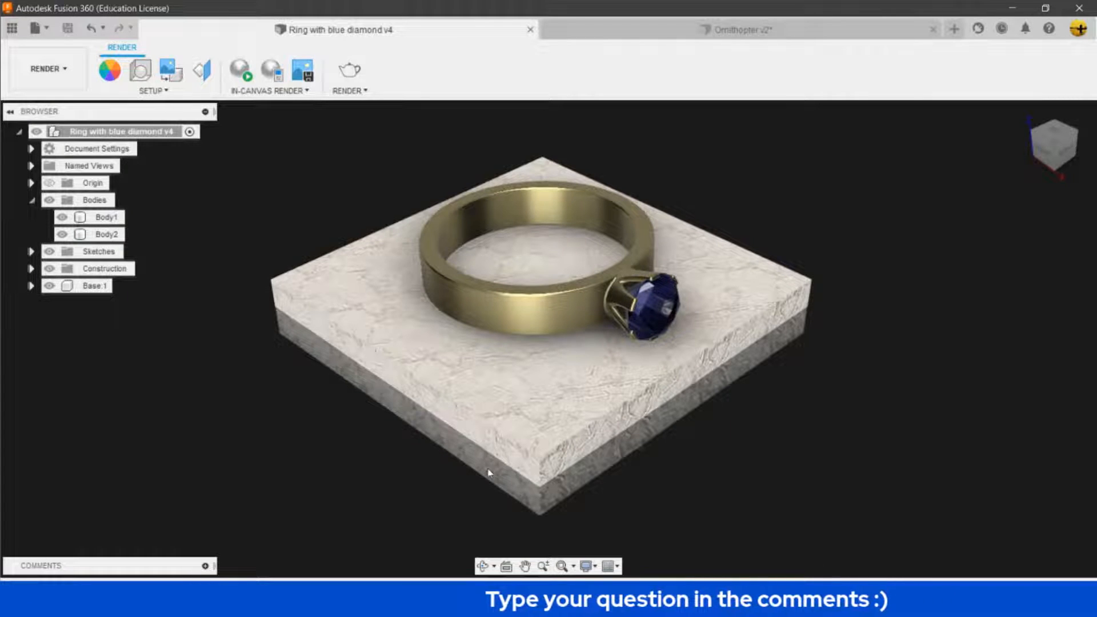
Turn off ground reflections in the scene settings so the marble slab casts no mirror image.
left_click(140, 70)
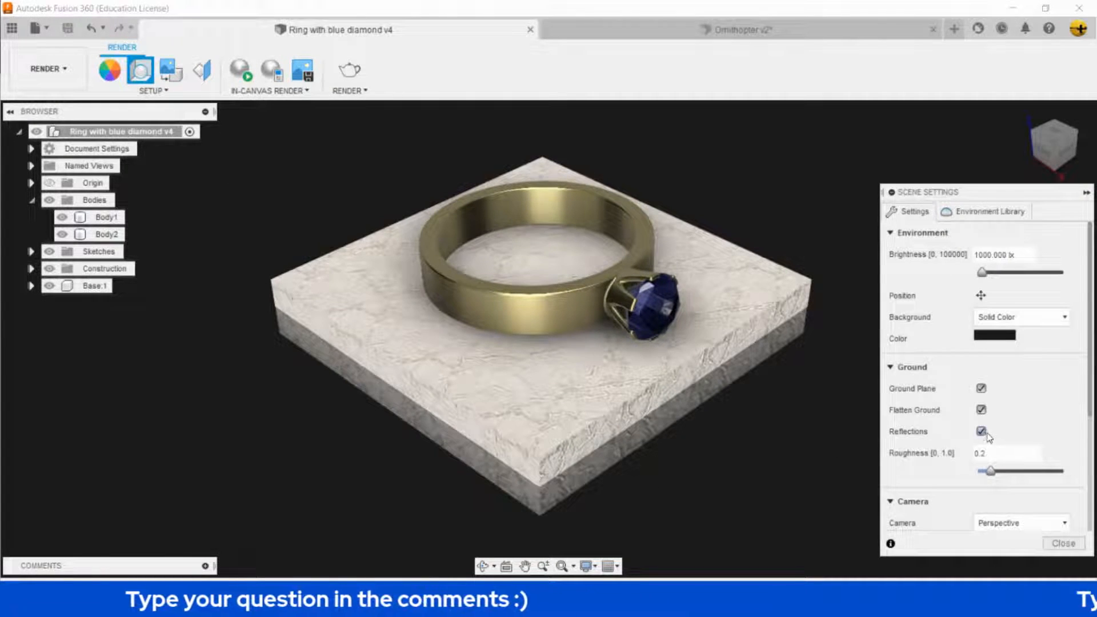
left_click(983, 432)
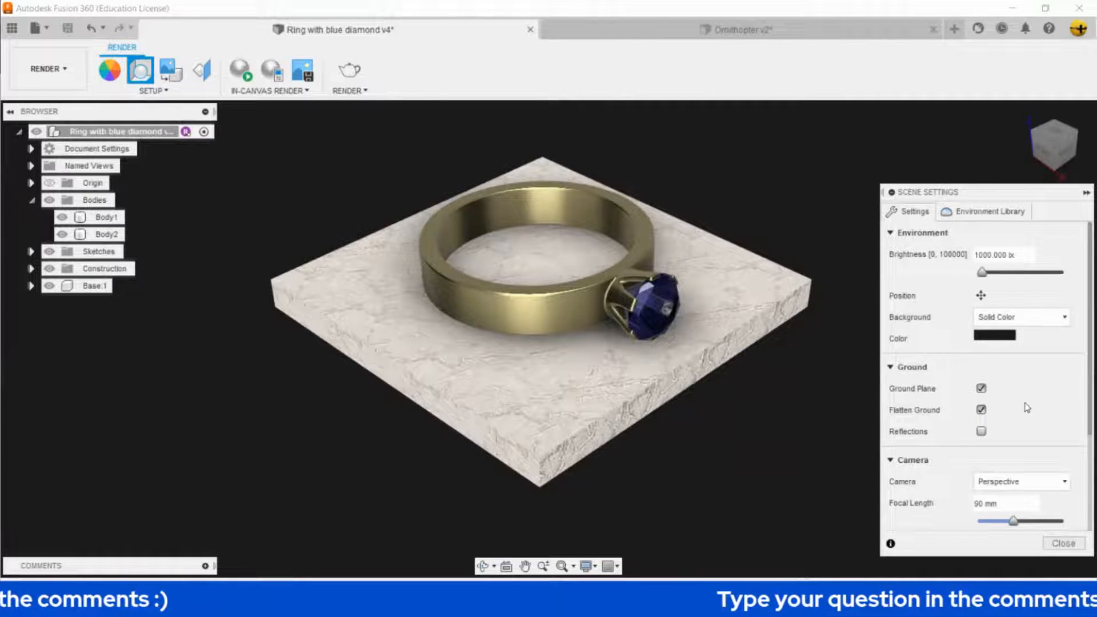
left_click(1063, 543)
Frame the ring on its slab and submit an 8.5x11" 300PPI print render with the Cloud Renderer at Final quality.
scroll(752, 442, "up", 2)
middle_click_drag(752, 442, 778, 472)
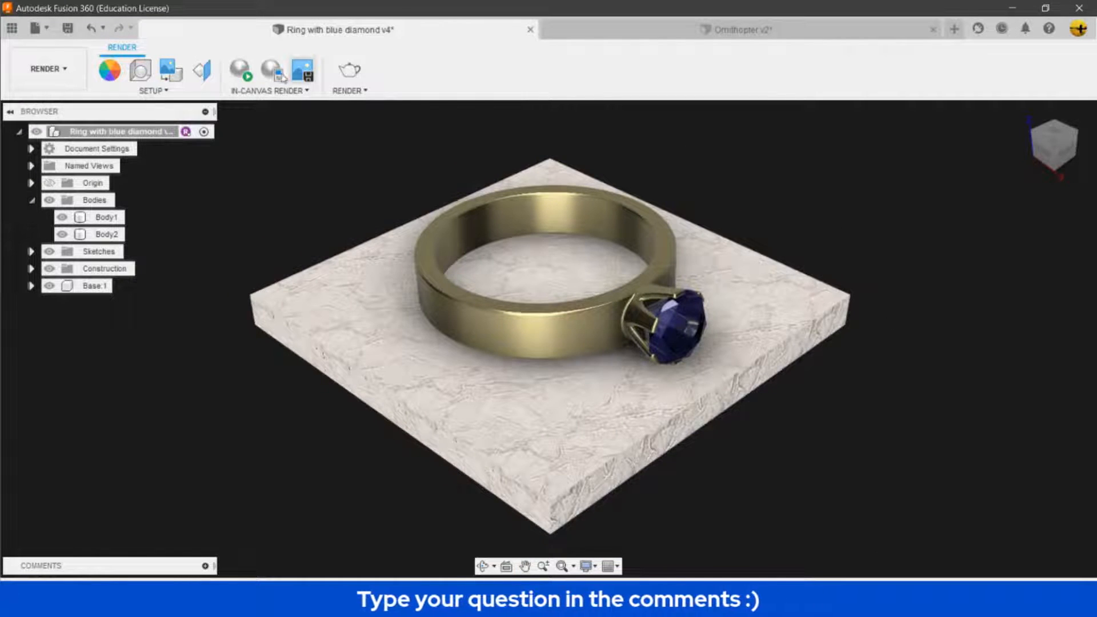
left_click(351, 73)
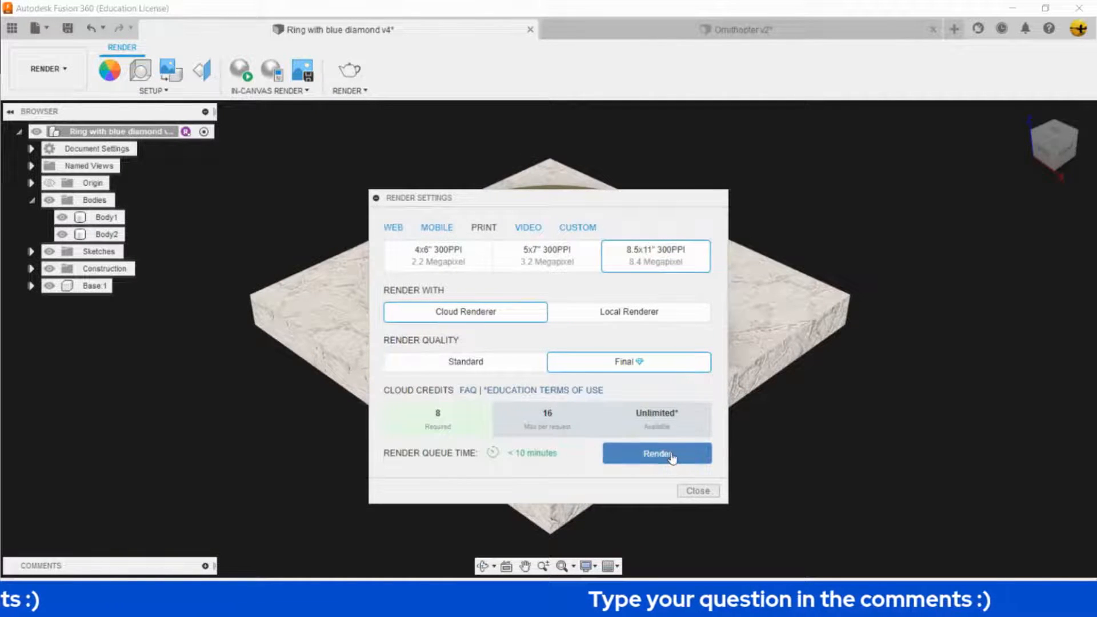
left_click(672, 462)
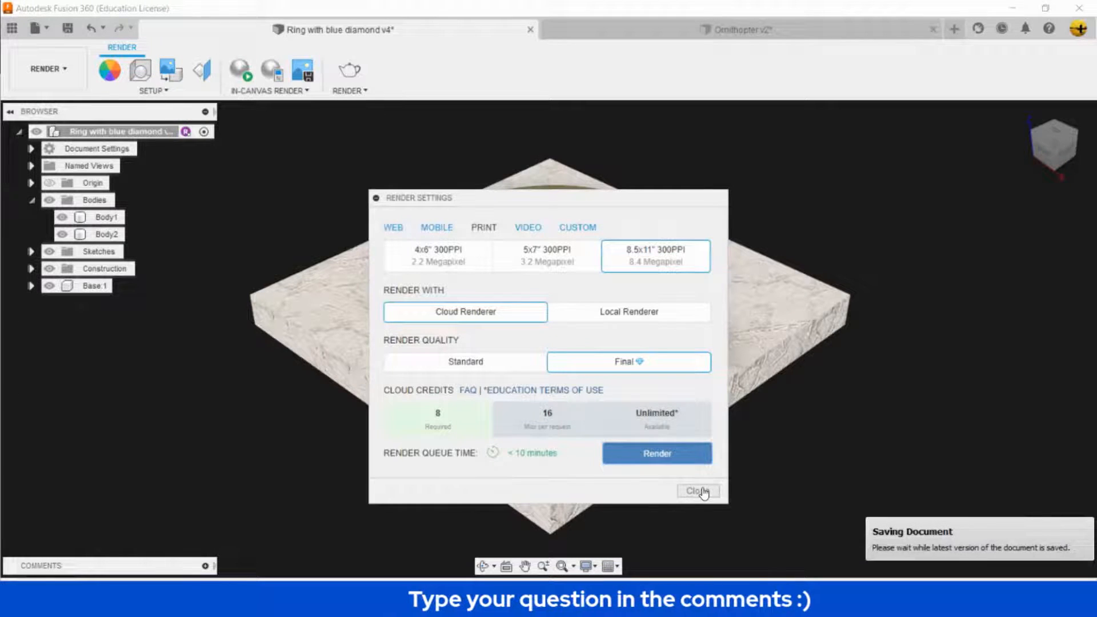
left_click(704, 491)
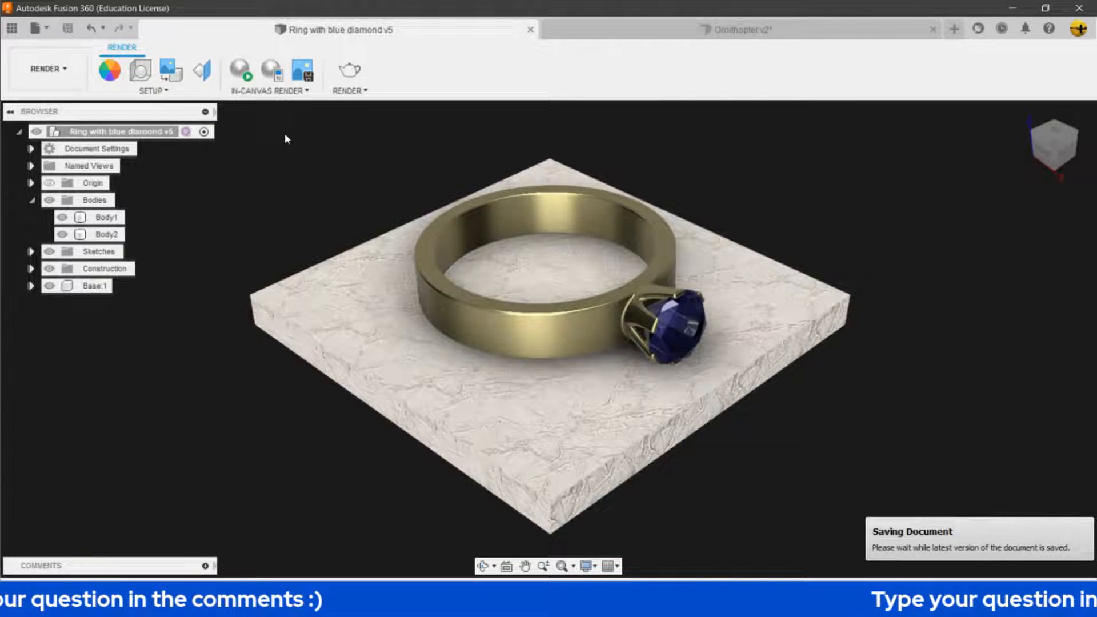
left_click(598, 341)
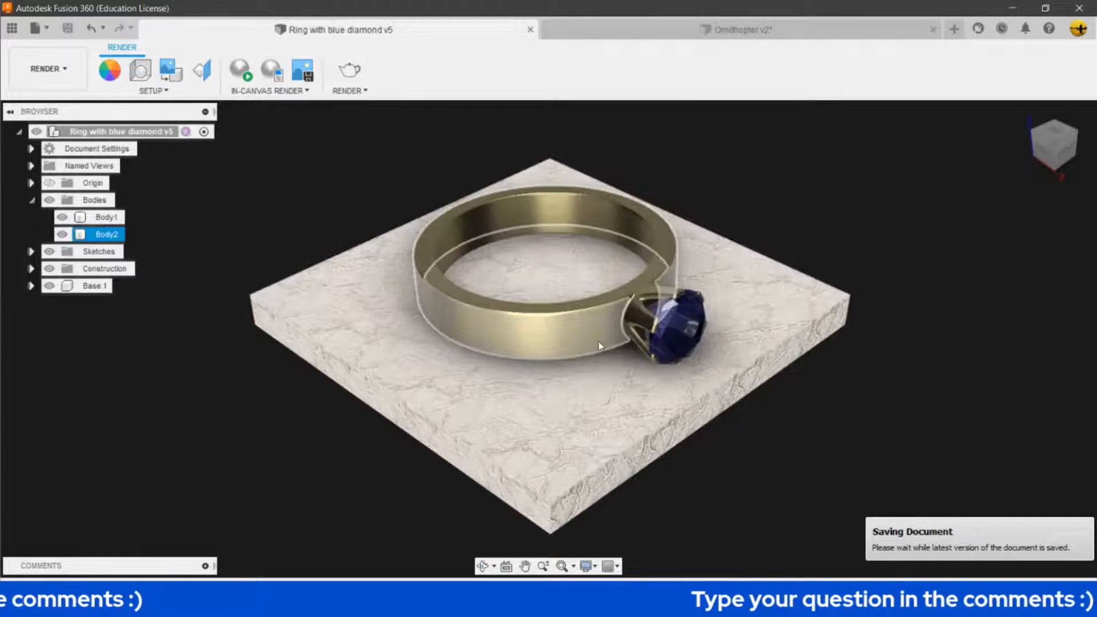
key("Escape")
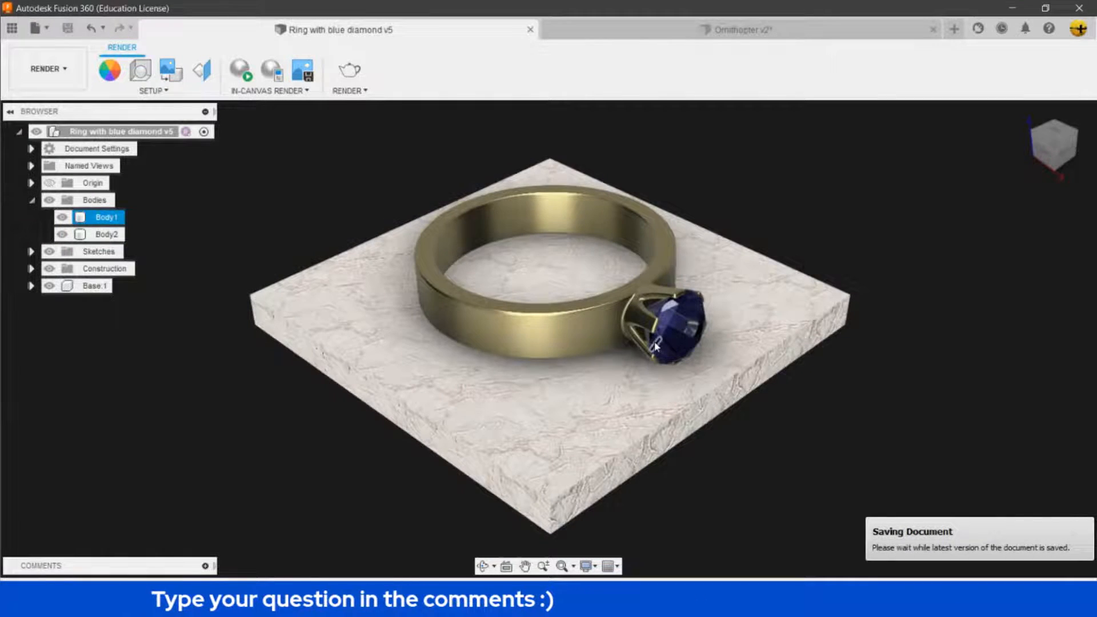
left_click(676, 288)
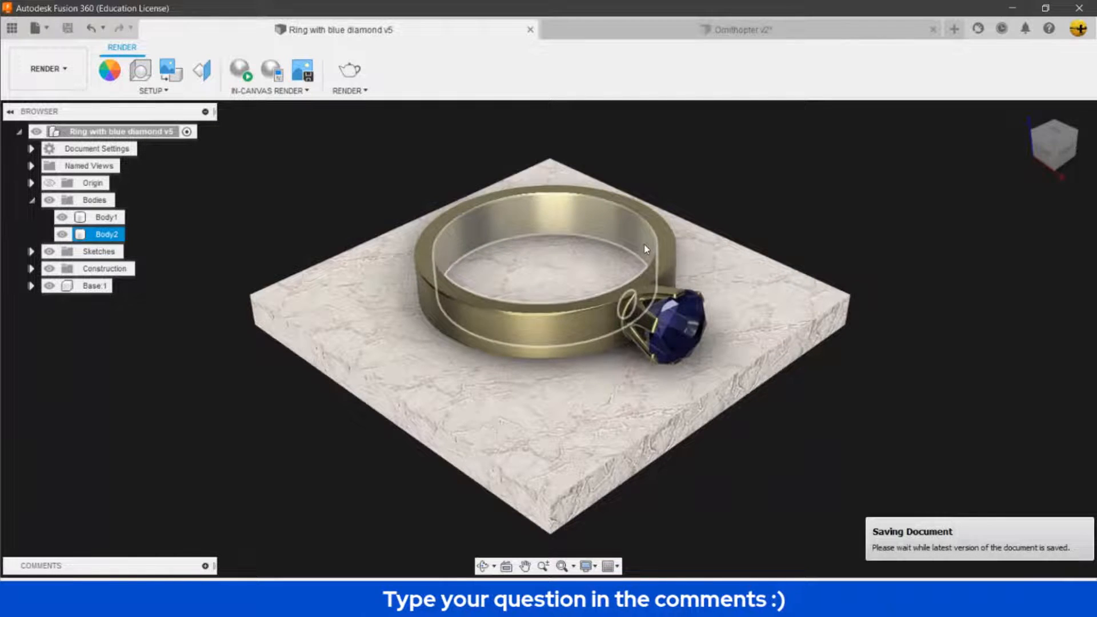
key("Escape")
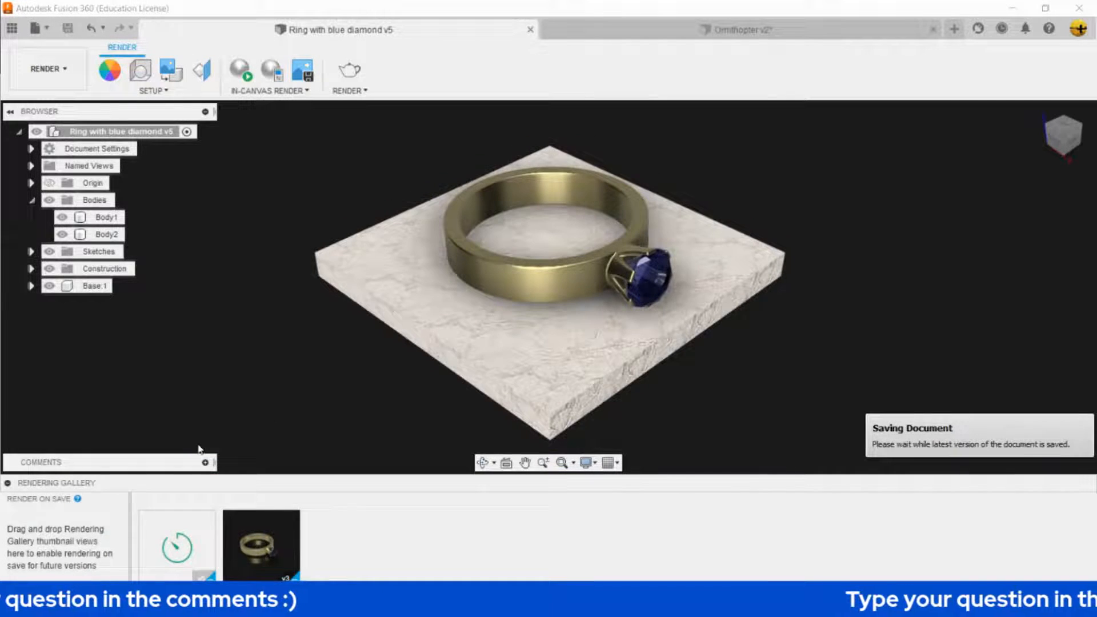
Download the finished v3 ring render from the Rendering Gallery as a PNG into the Rendering Livestream folder and close the preview.
left_click(261, 546)
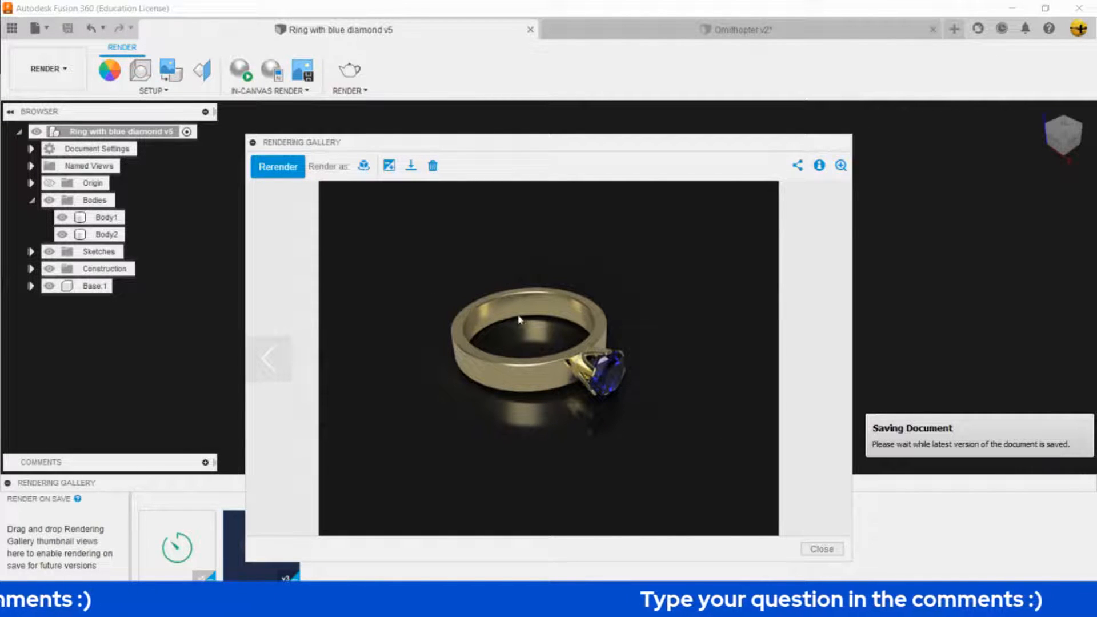
left_click(412, 166)
left_click(437, 192)
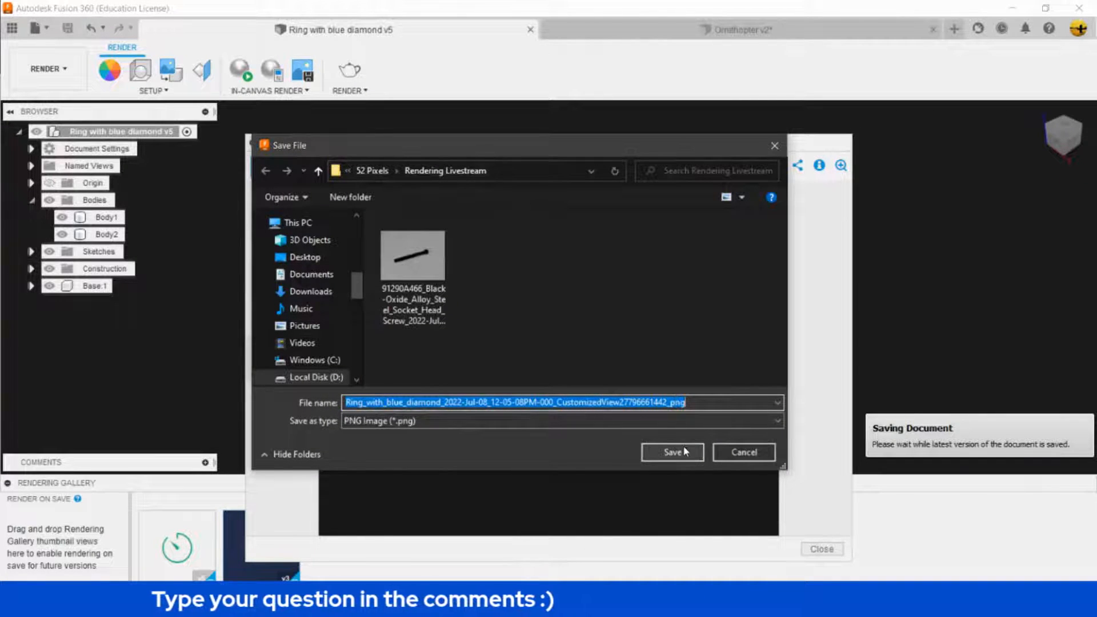
left_click(673, 452)
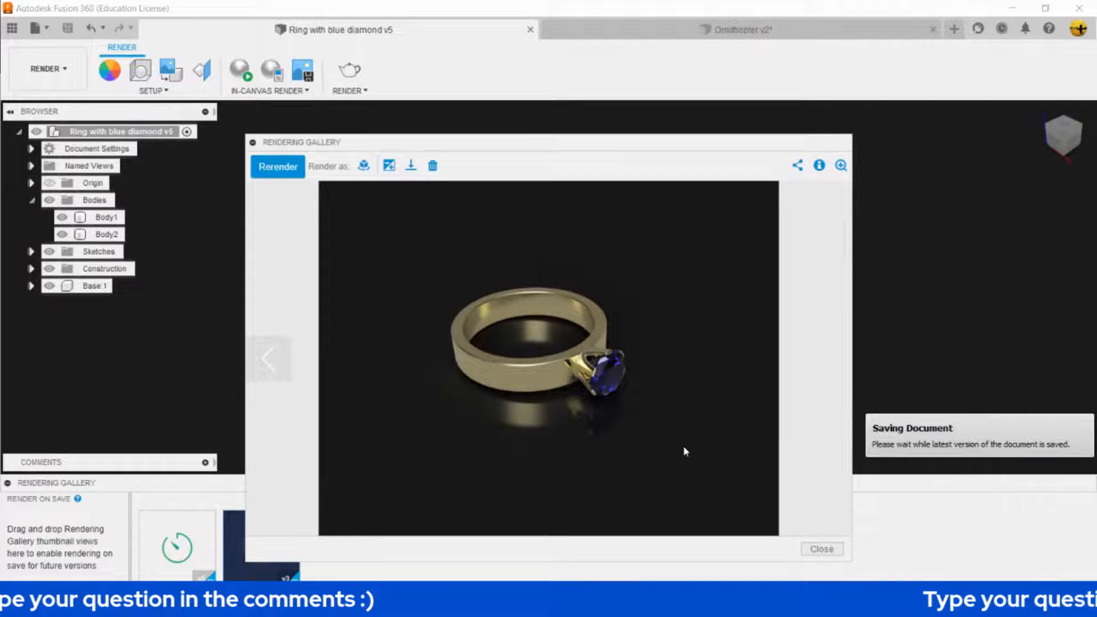
left_click(822, 549)
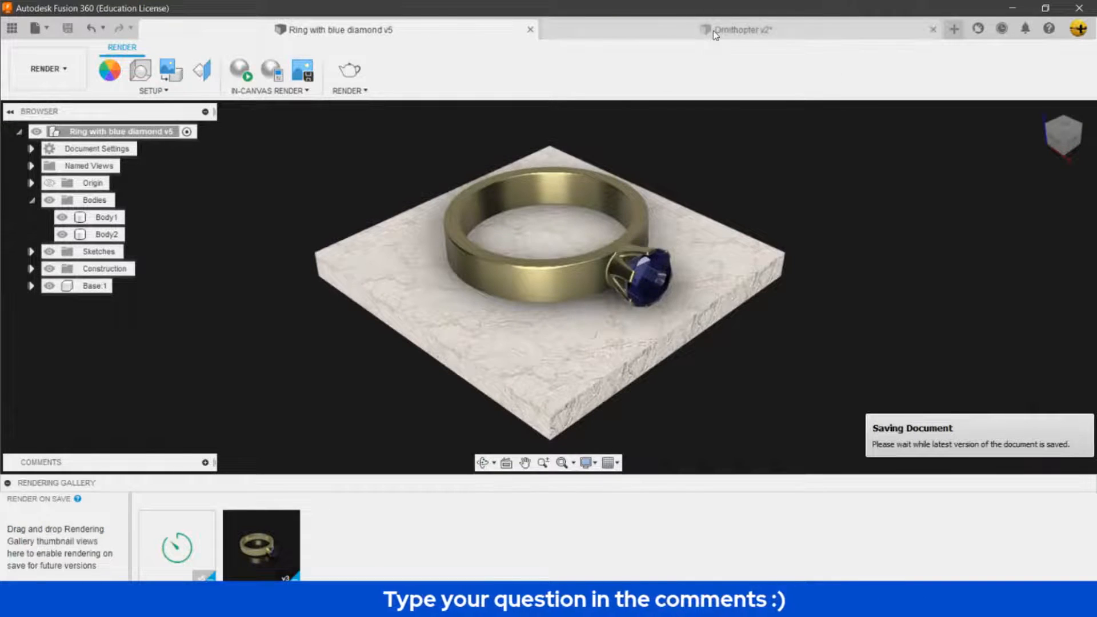
Switch to the Ornithopter design and download its finished v2 render as a PNG into the Rendering Livestream folder.
left_click(714, 34)
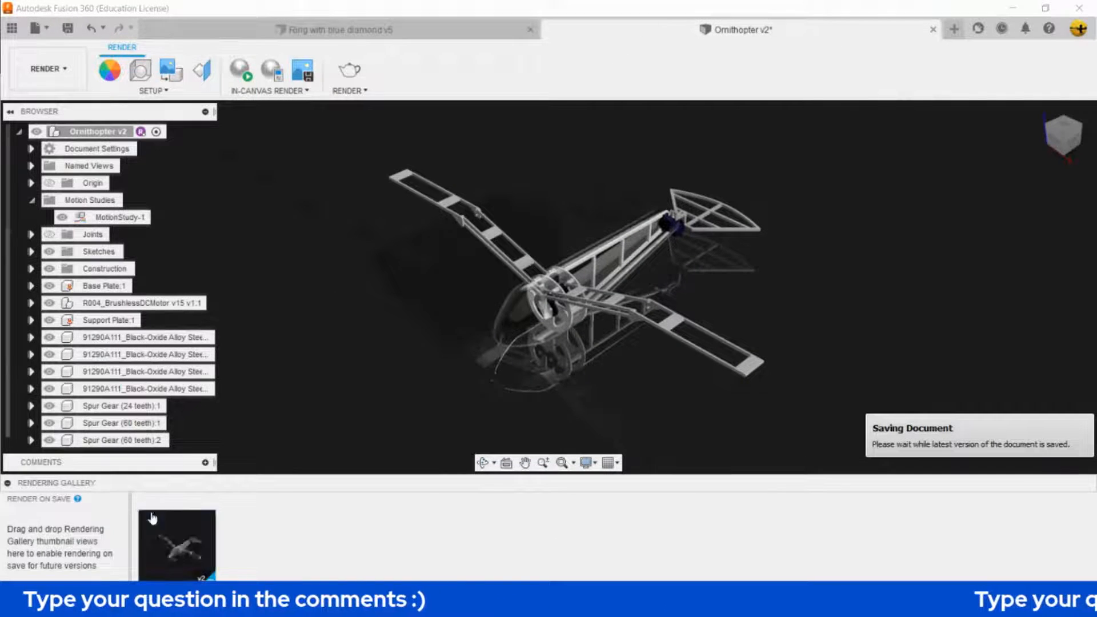
mouse_move(171, 551)
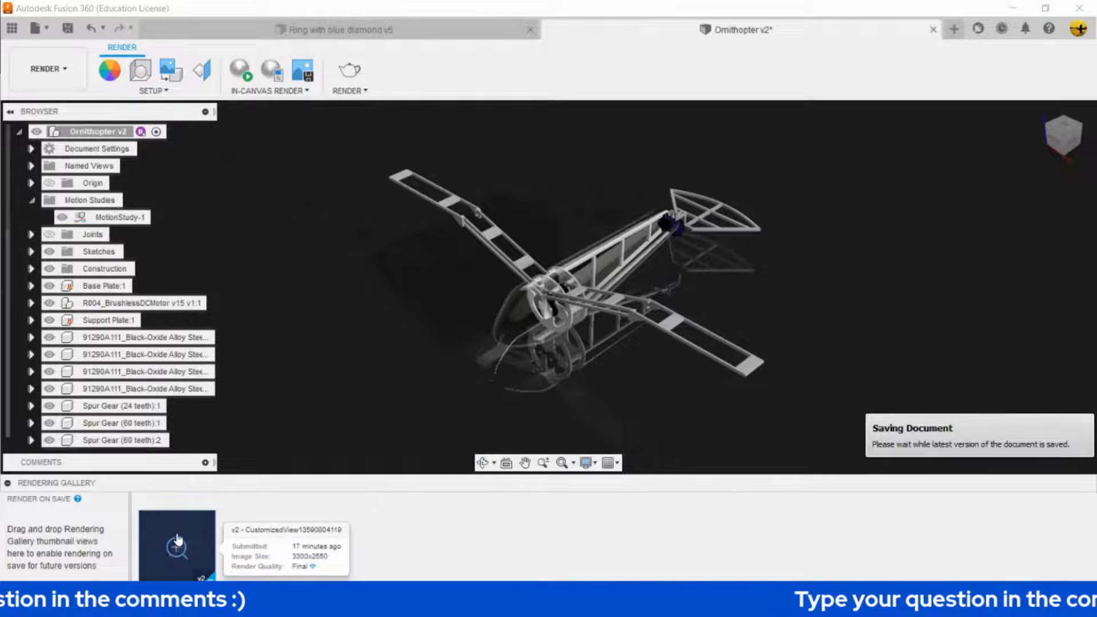
left_click(177, 547)
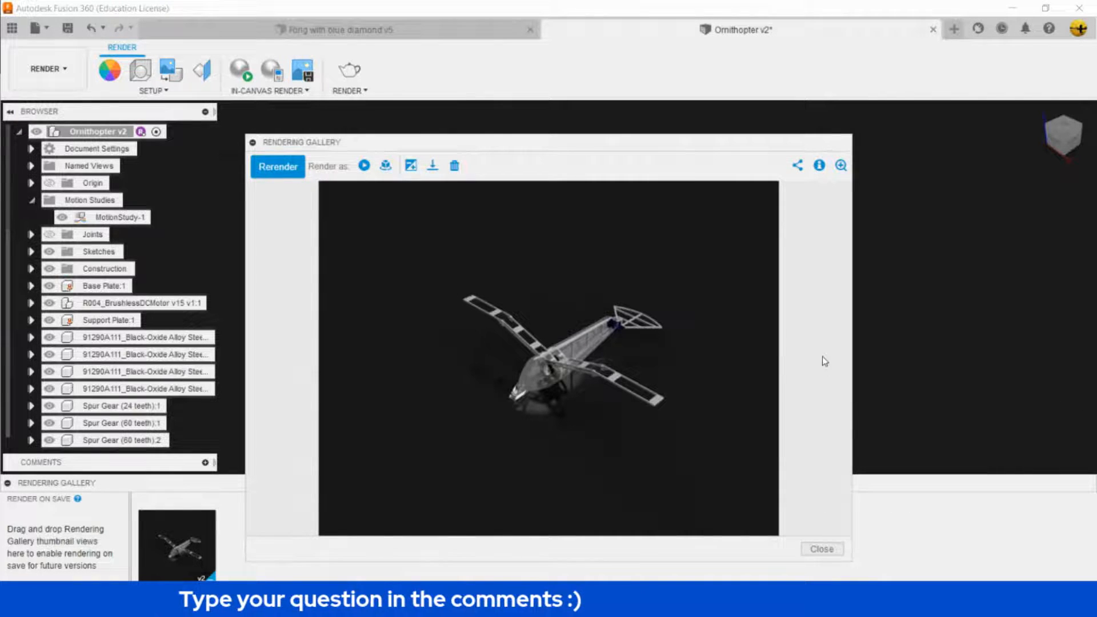
left_click(433, 167)
left_click(463, 194)
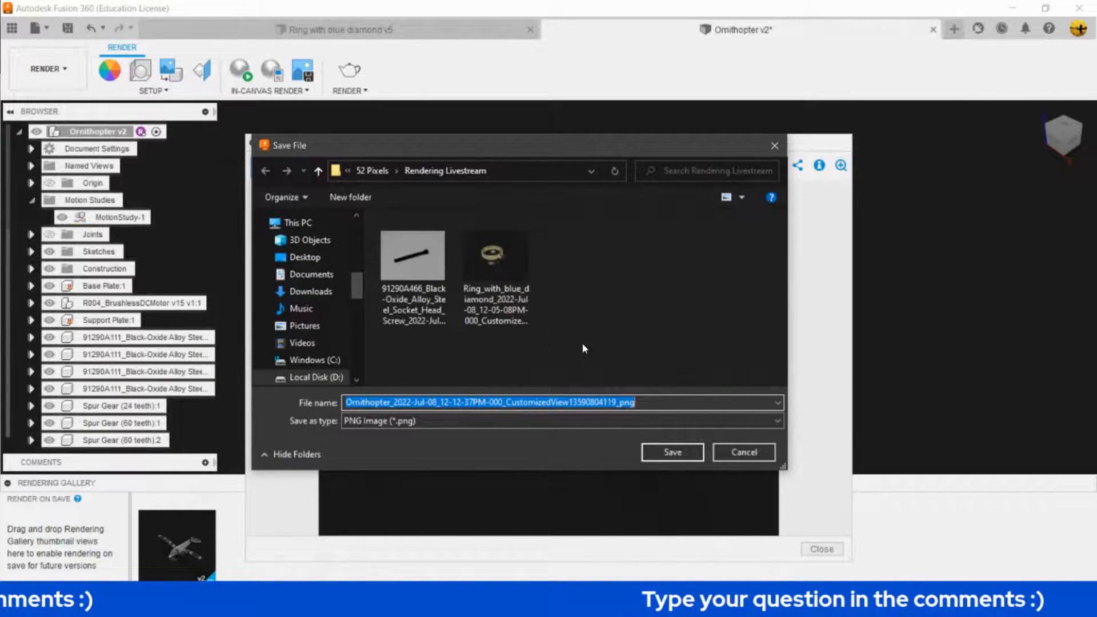
left_click(682, 452)
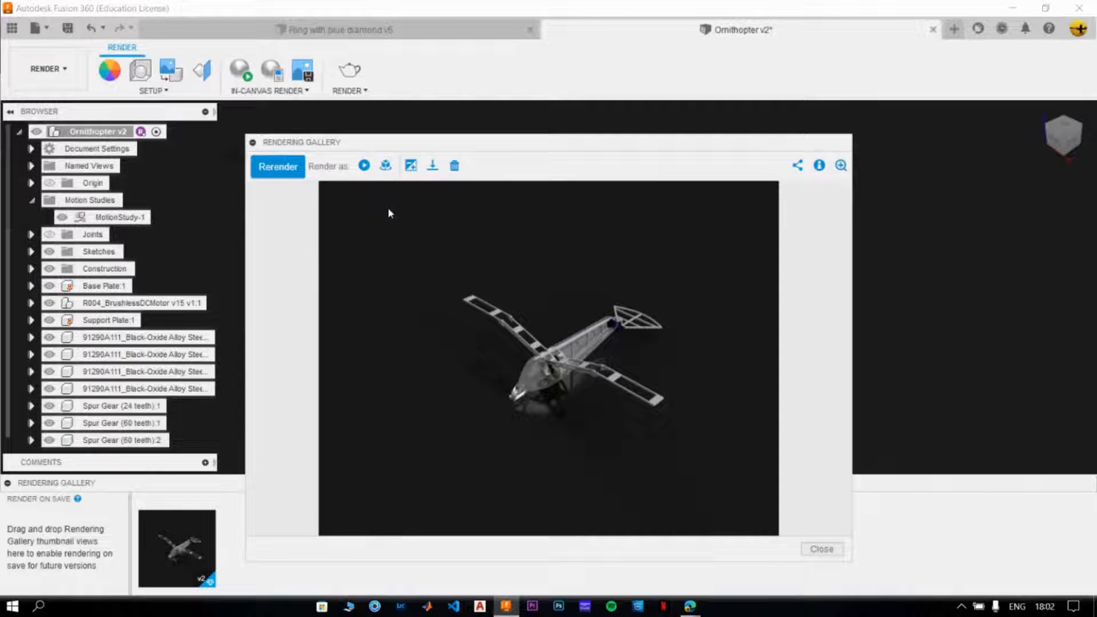
Open the motion study render settings for the ornithopter, try image sizes 800x600 and 1024x768, and choose 960x640.
left_click(365, 166)
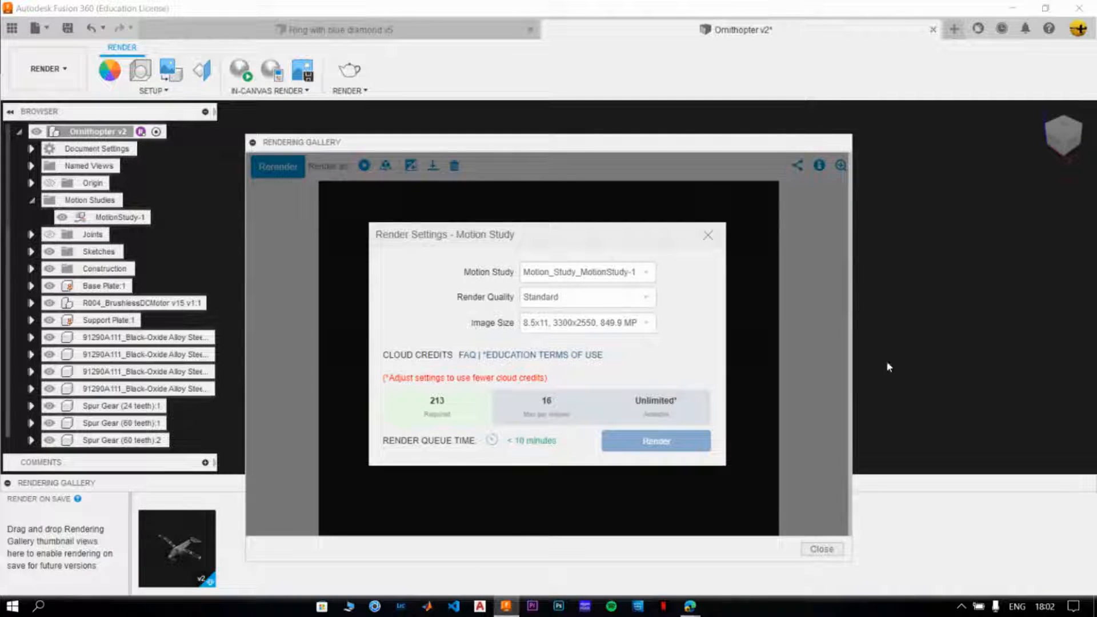
left_click(617, 324)
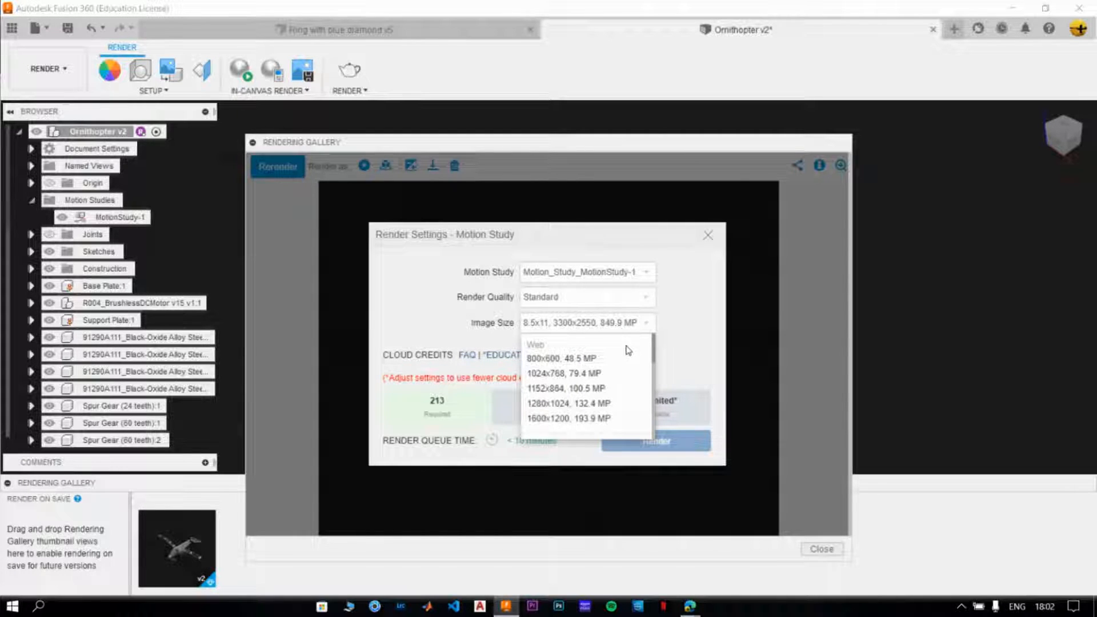
left_click(612, 358)
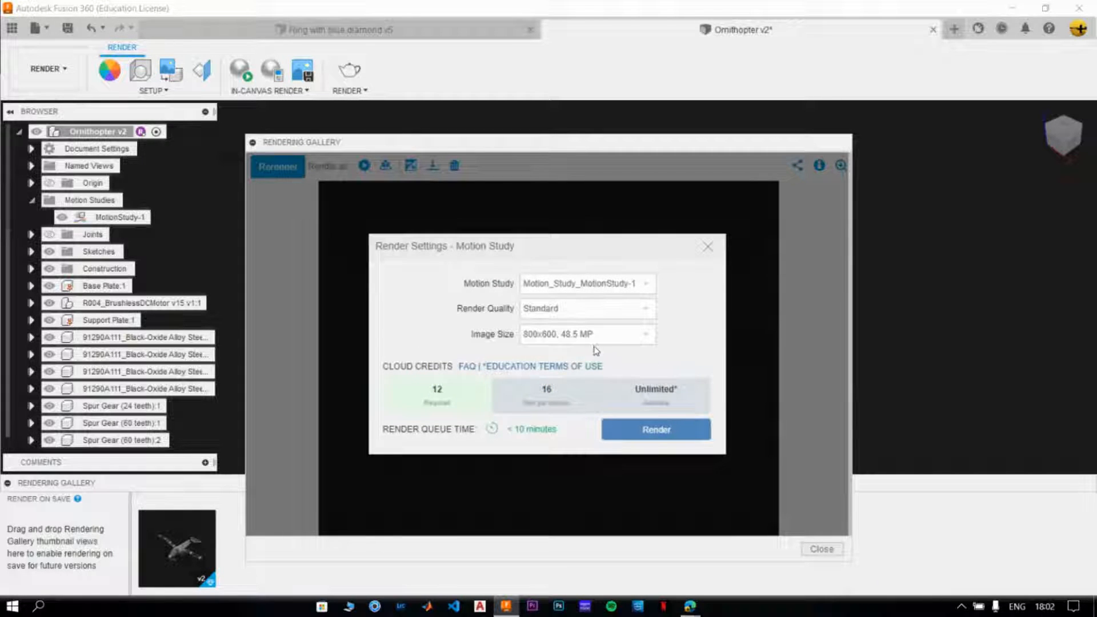
left_click(595, 337)
left_click(613, 388)
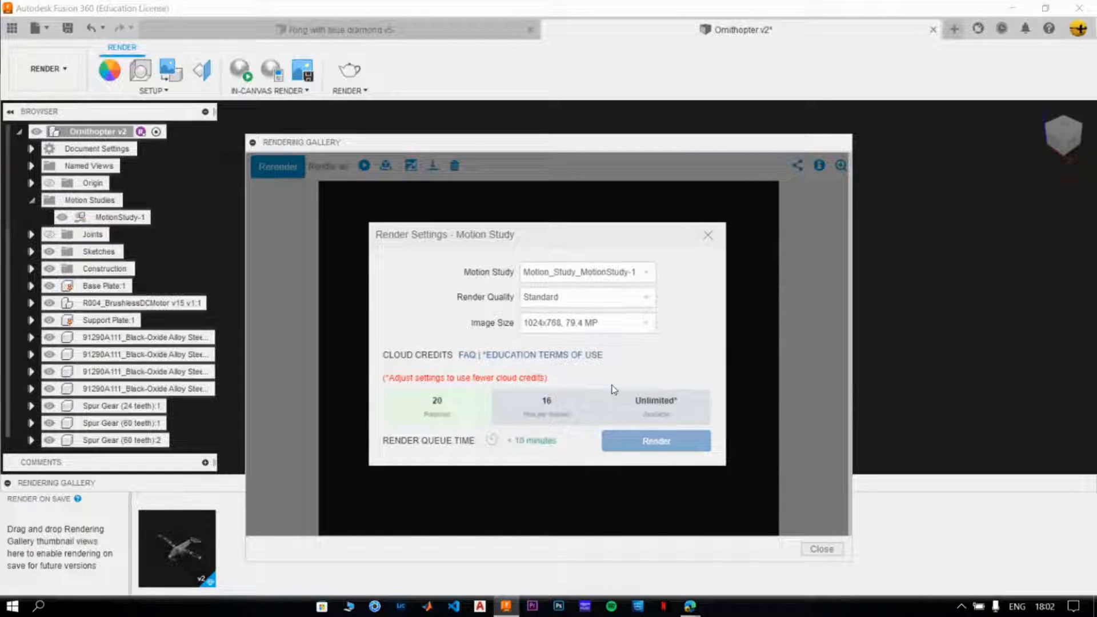
left_click(597, 323)
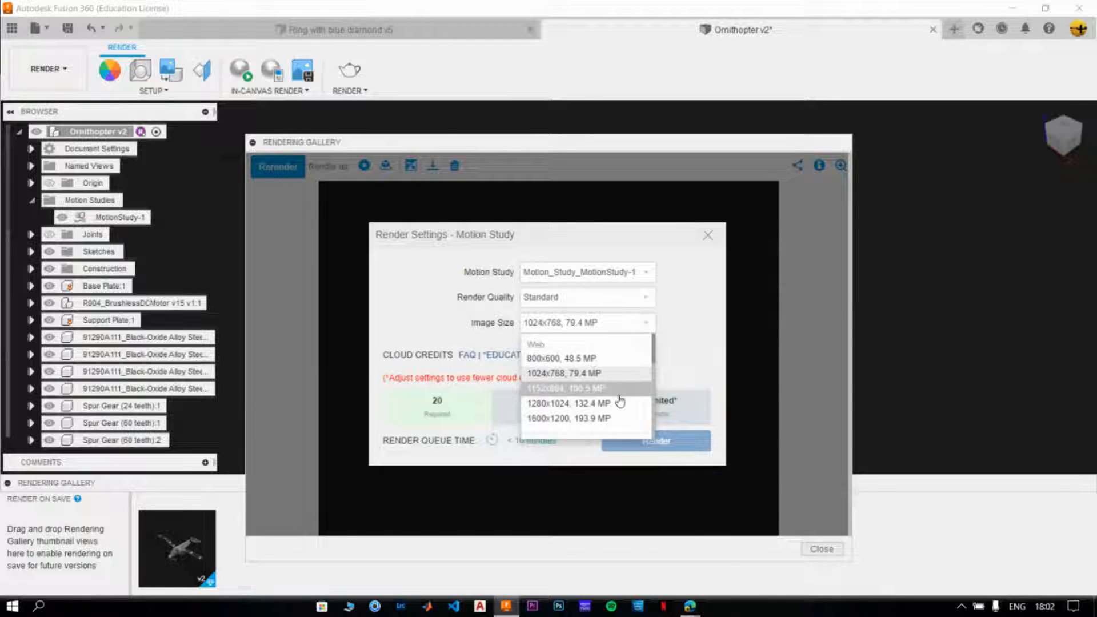
scroll(616, 394, "down", 3)
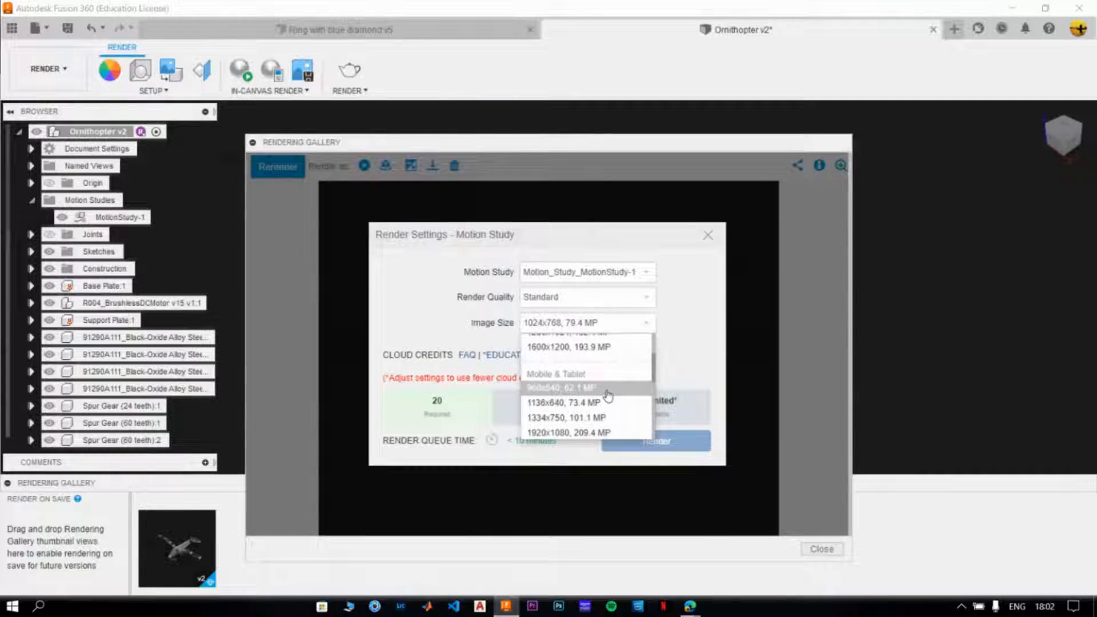
left_click(608, 388)
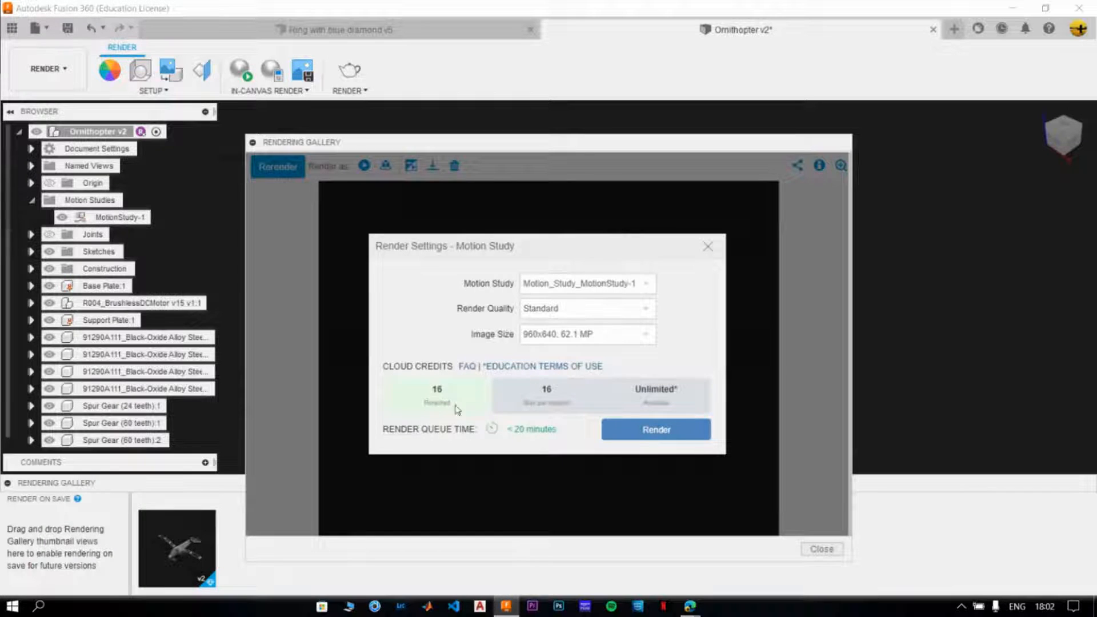
Try Final render quality for MotionStudy-1, reducing the image size to 800x600.
left_click(578, 311)
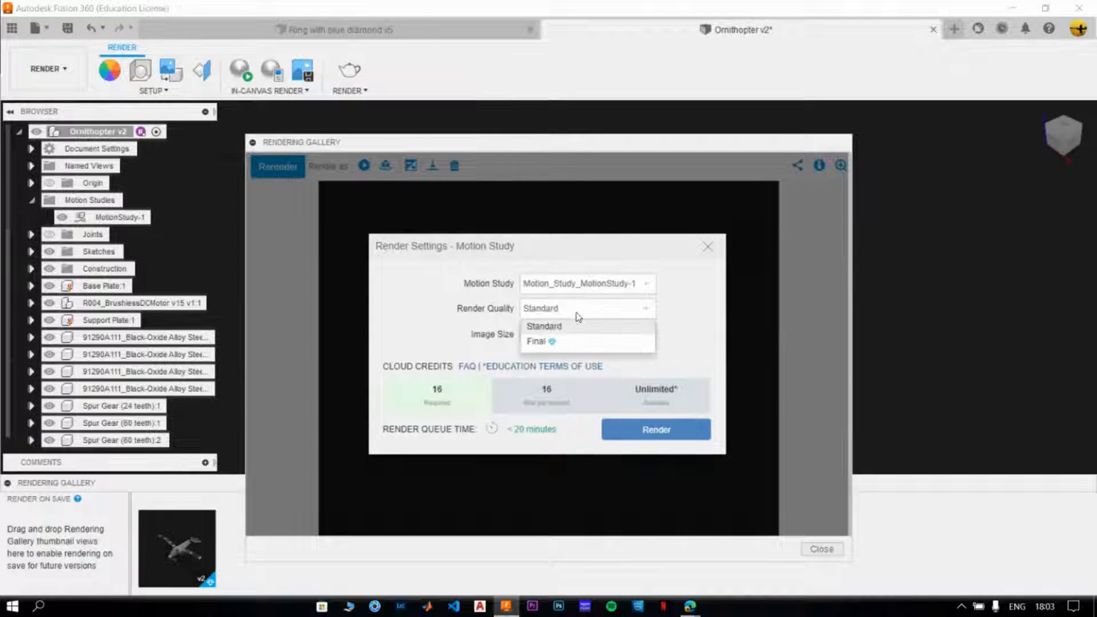
left_click(572, 345)
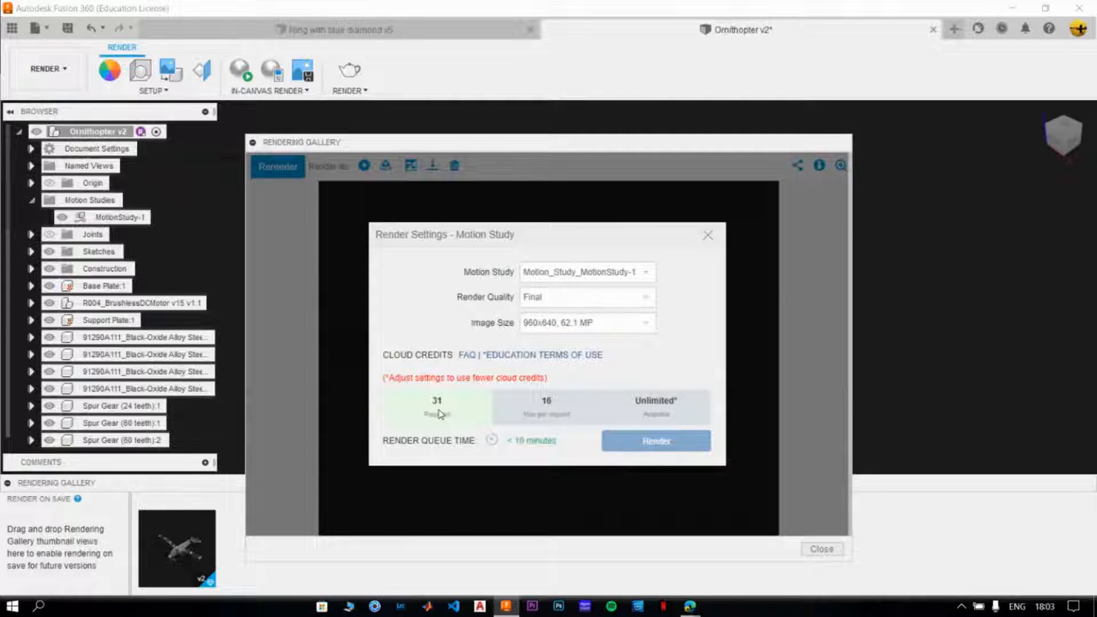
left_click(639, 324)
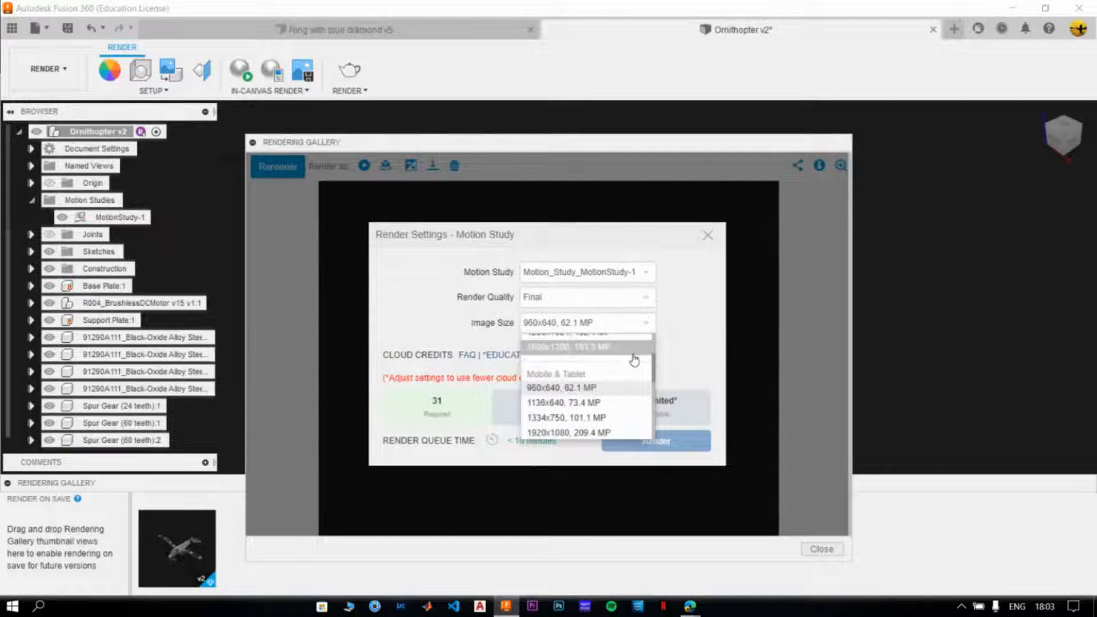
left_click(627, 359)
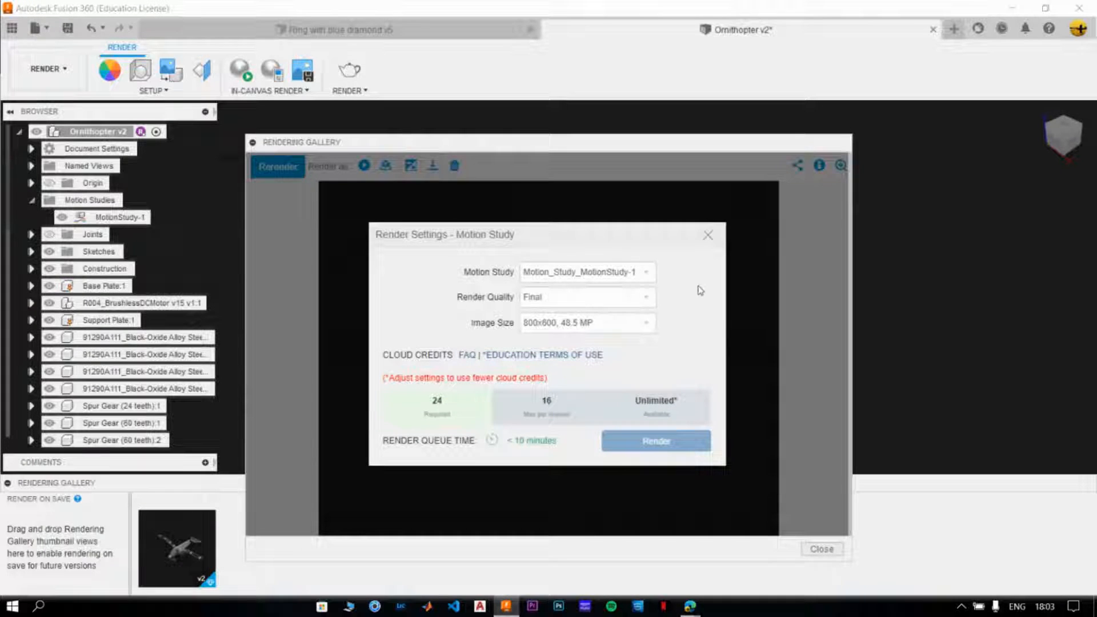
Set the motion study render to Standard quality with a 960x640 image size and submit it.
left_click(594, 303)
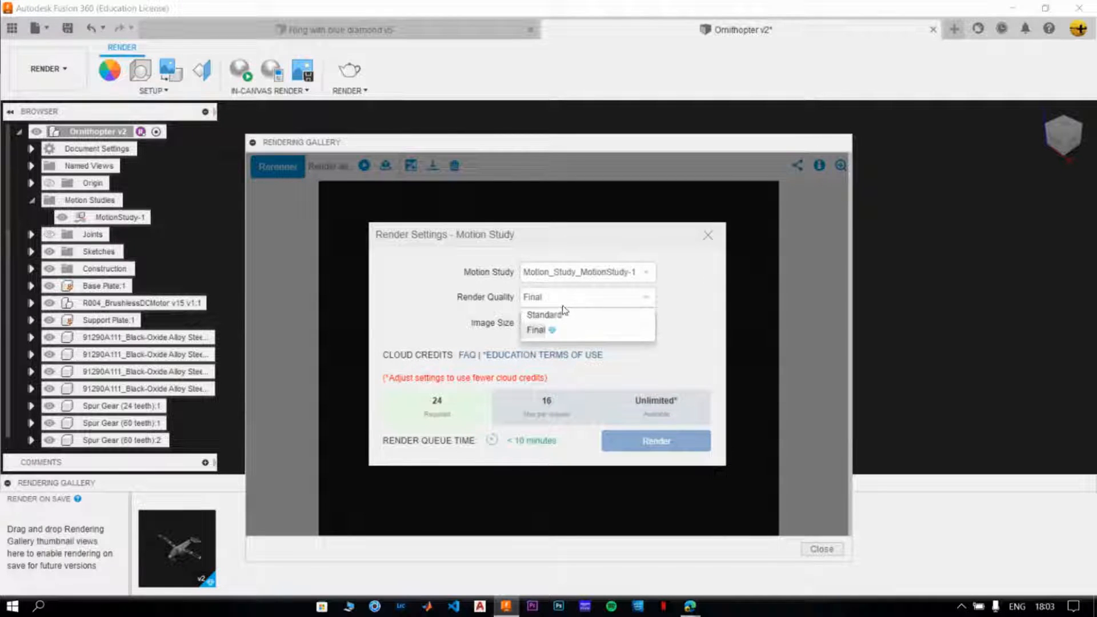
left_click(557, 314)
left_click(557, 333)
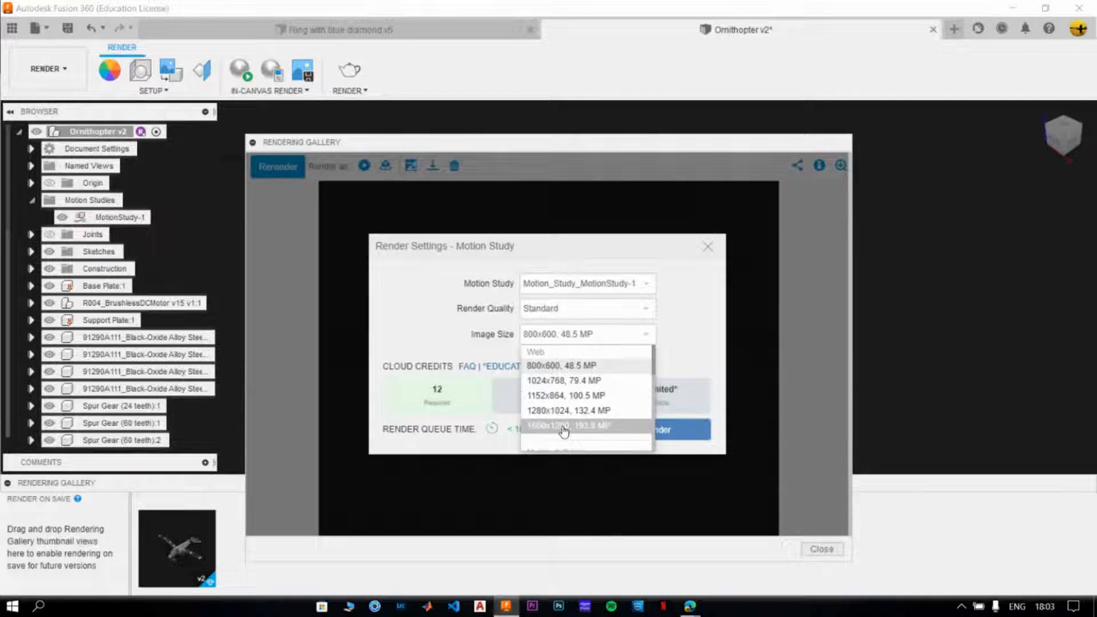
scroll(609, 362, "down", 3)
scroll(605, 377, "up", 5)
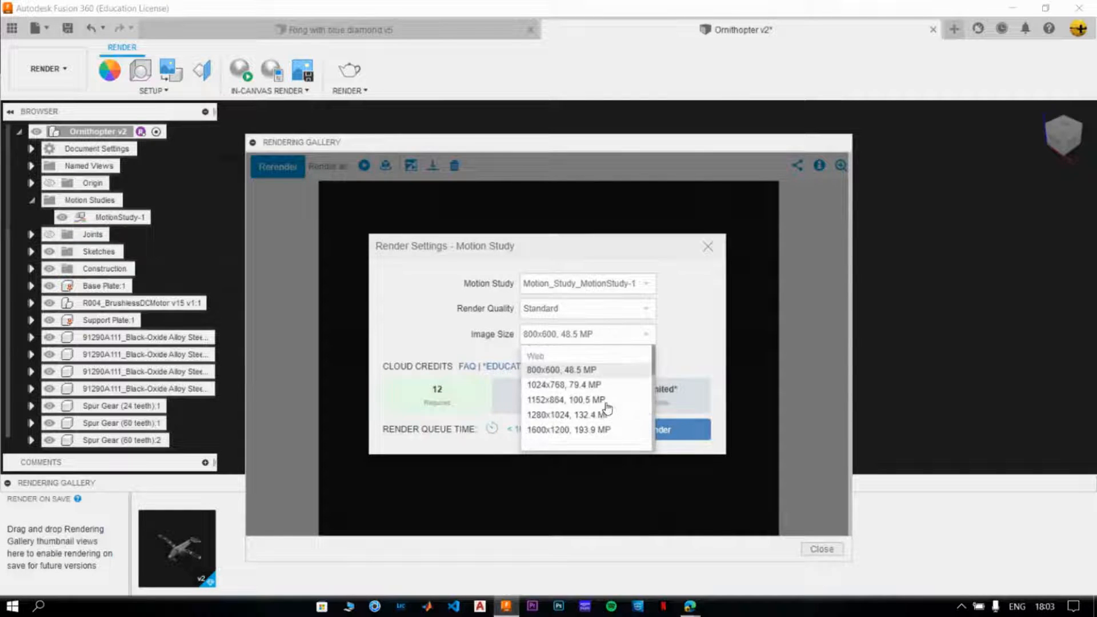
left_click(592, 399)
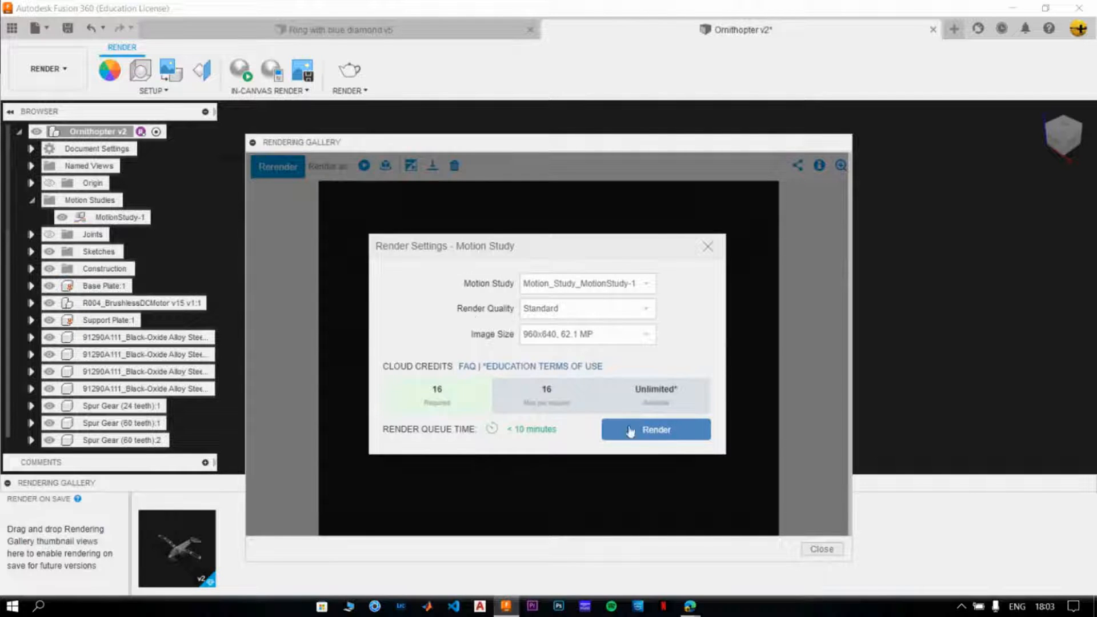
left_click(657, 437)
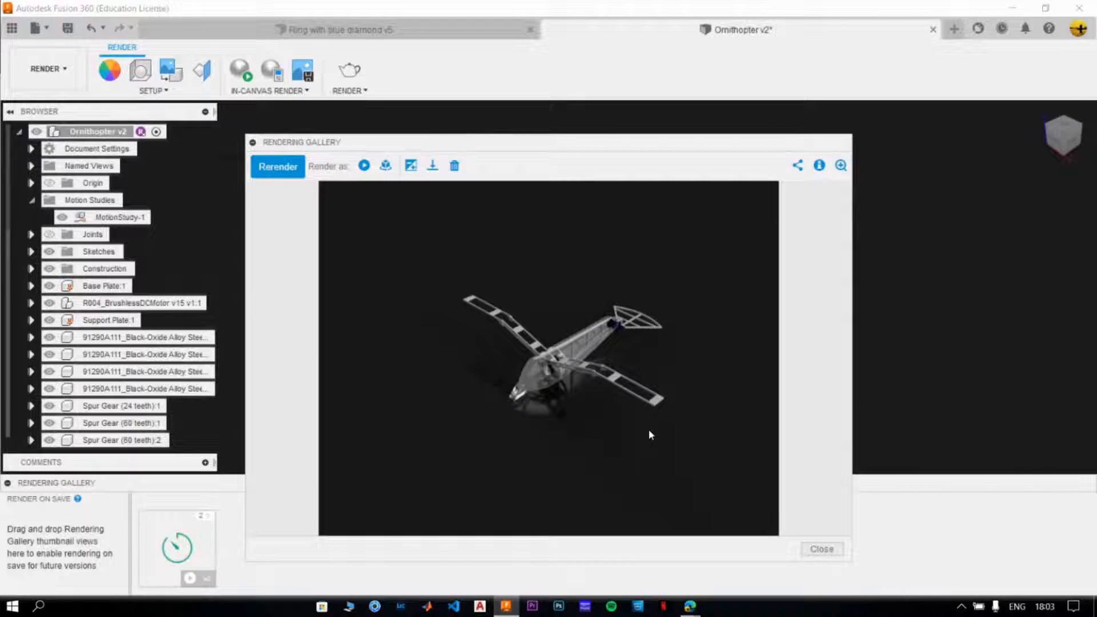
Close the ornithopter's render preview and collapse the rendering gallery in the Ring with blue diamond design.
left_click(822, 548)
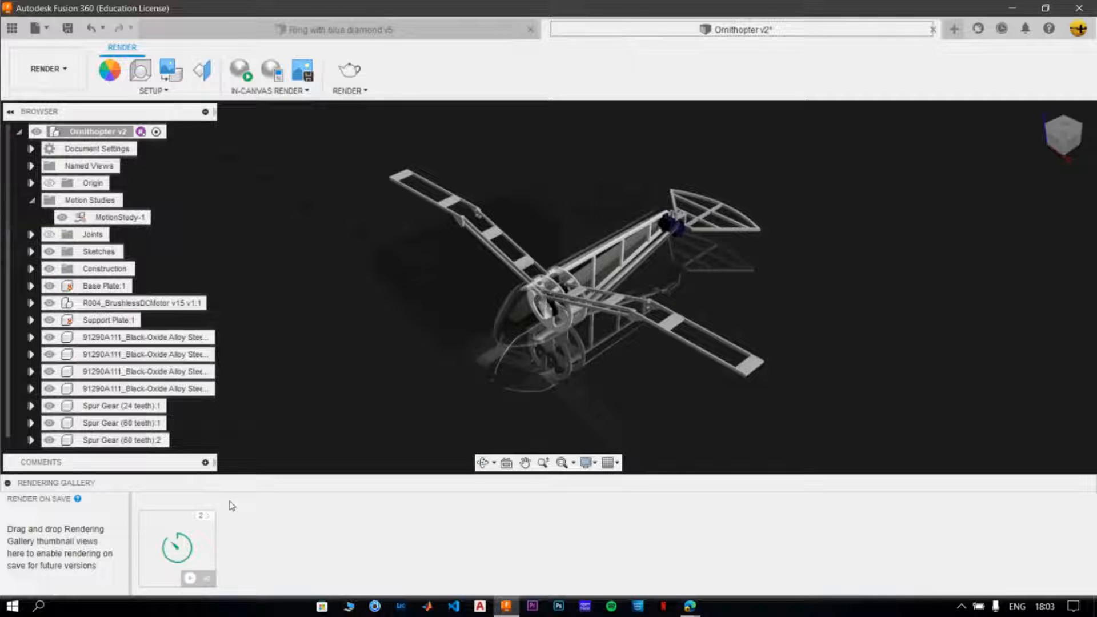
left_click(344, 36)
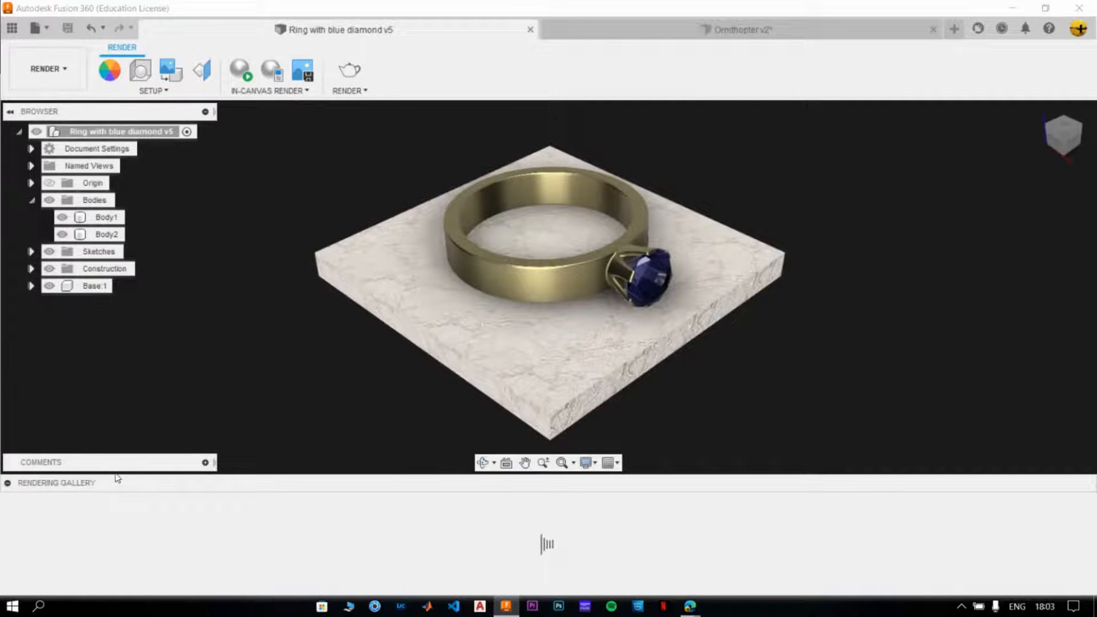
mouse_move(147, 534)
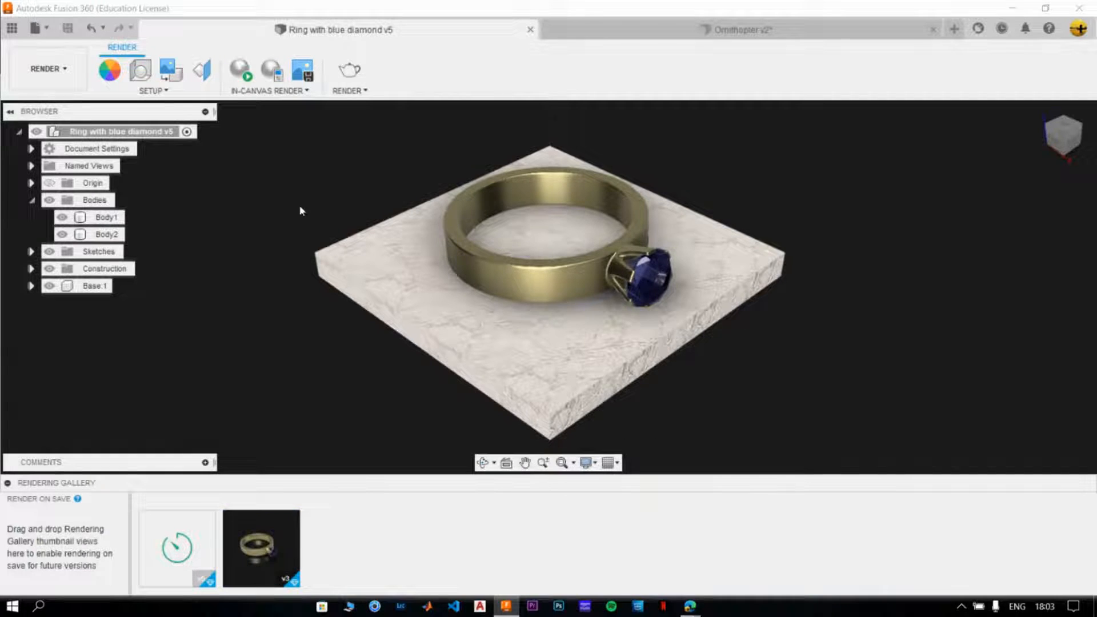
left_click(9, 482)
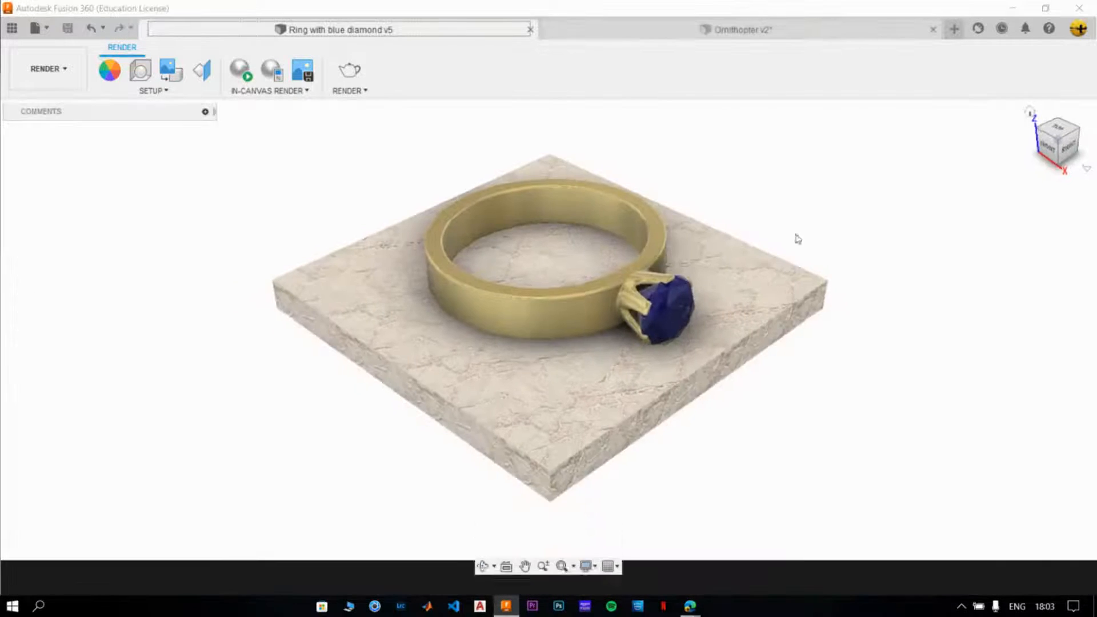
Return to the Ornithopter design and save it as a new version with the description User Saved.
left_click(737, 30)
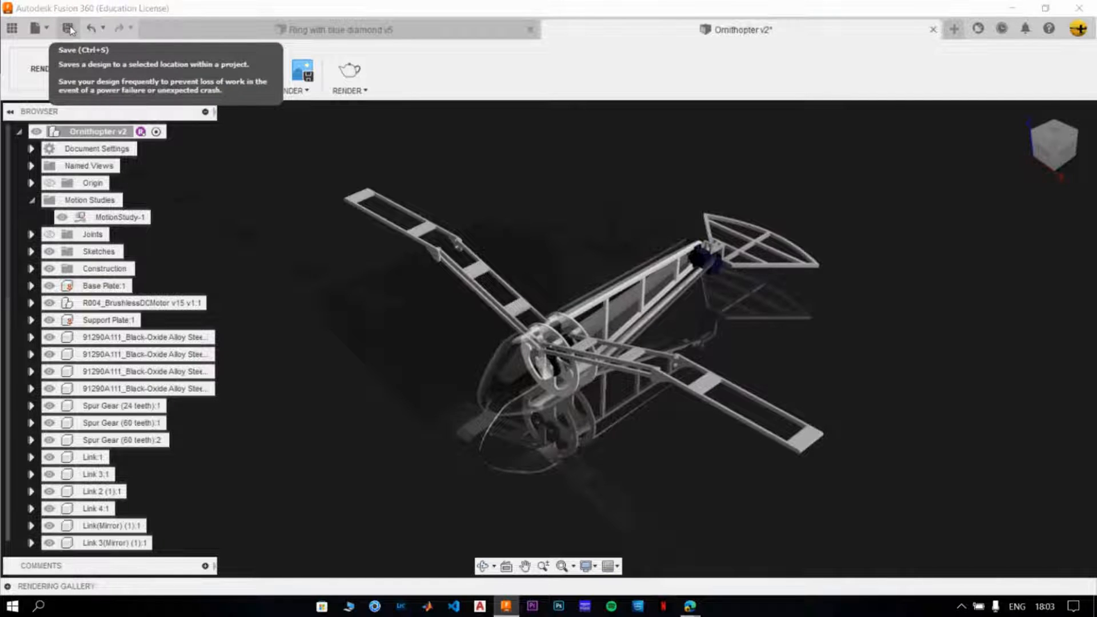
left_click(68, 28)
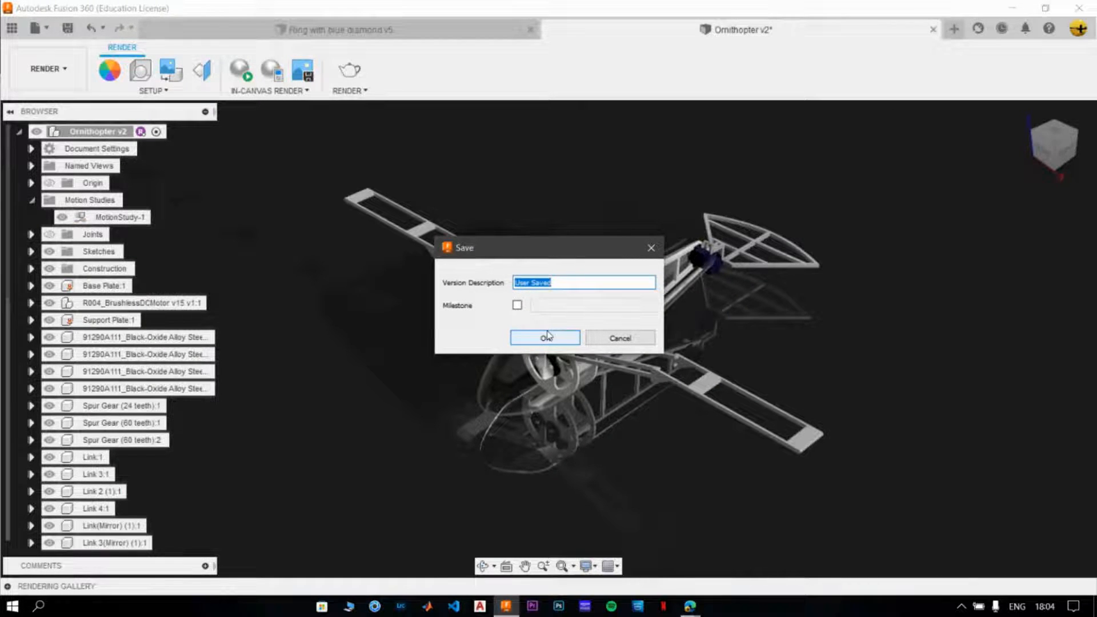
left_click(547, 338)
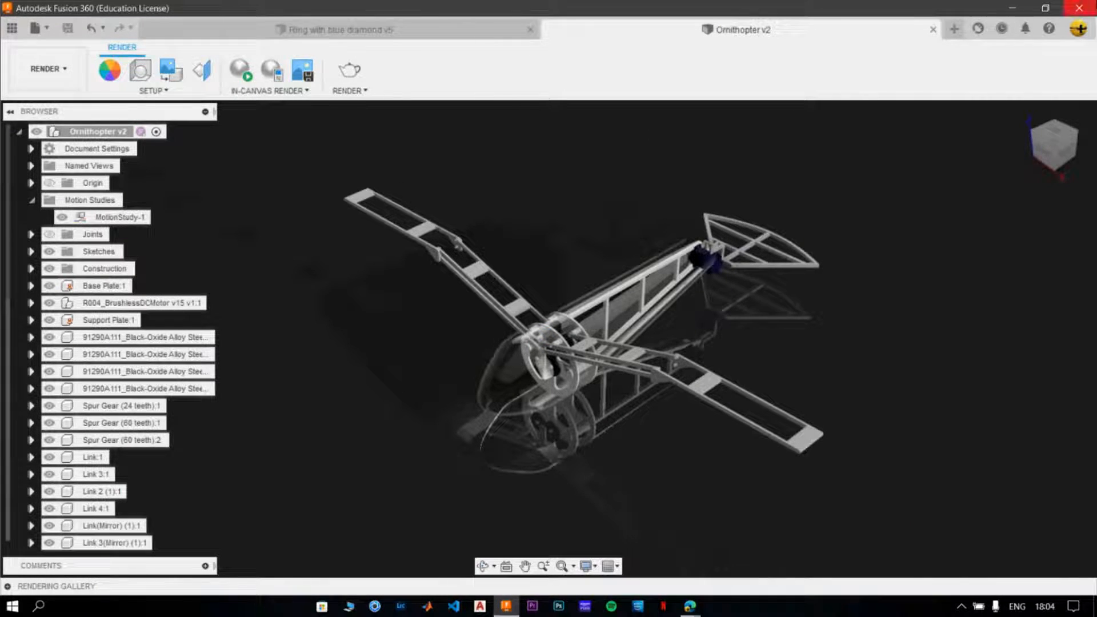
Open the Desk Lamp design from the Photorealistic Rendering using Fusion 360 project and hide the project's file list.
left_click(21, 33)
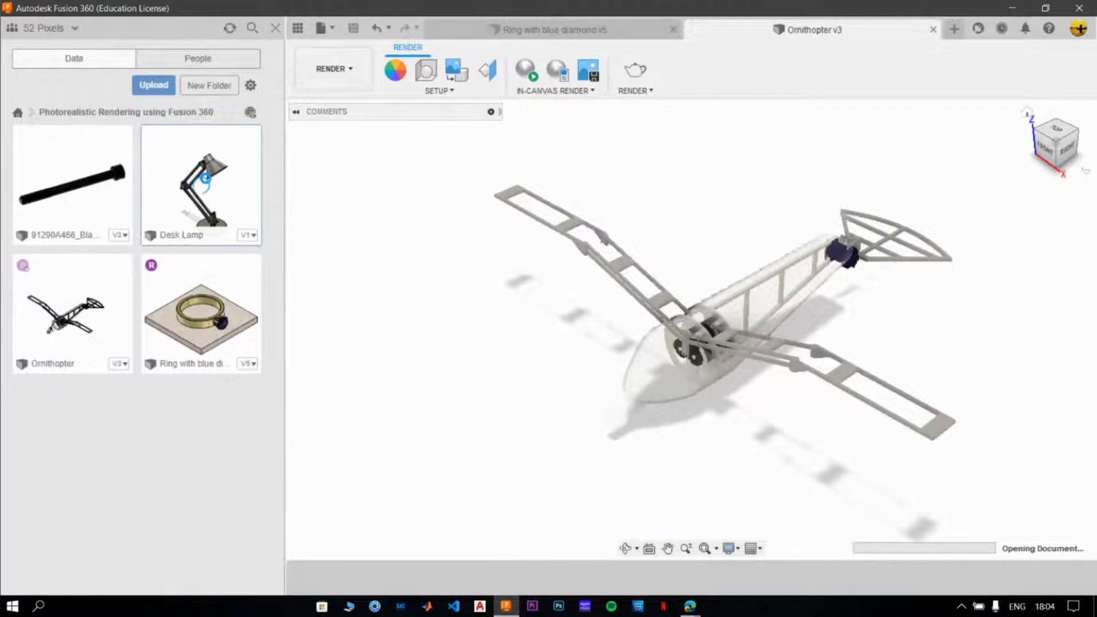
left_click(276, 28)
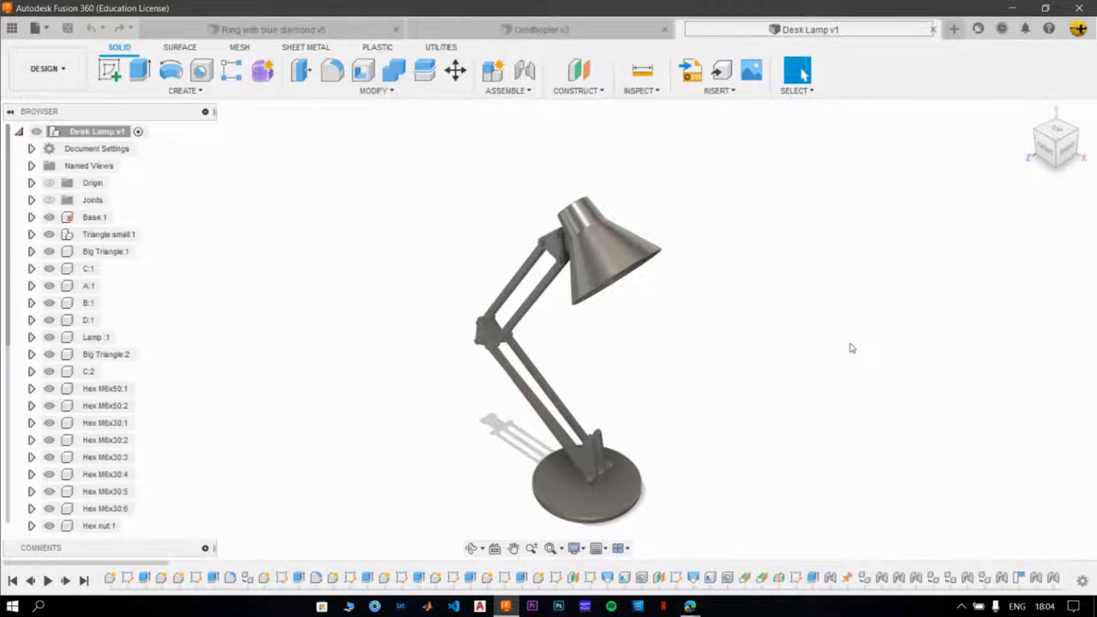
Assign the Acetal Resin, Black physical material from the Plastic category to the lamp's round base.
left_click(370, 91)
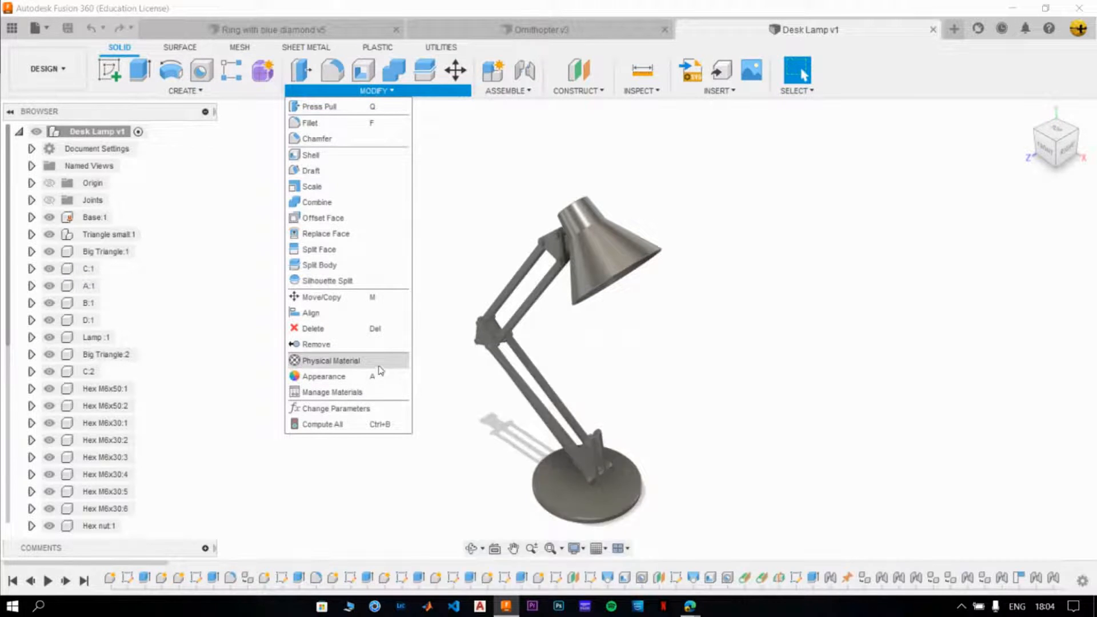
left_click(375, 361)
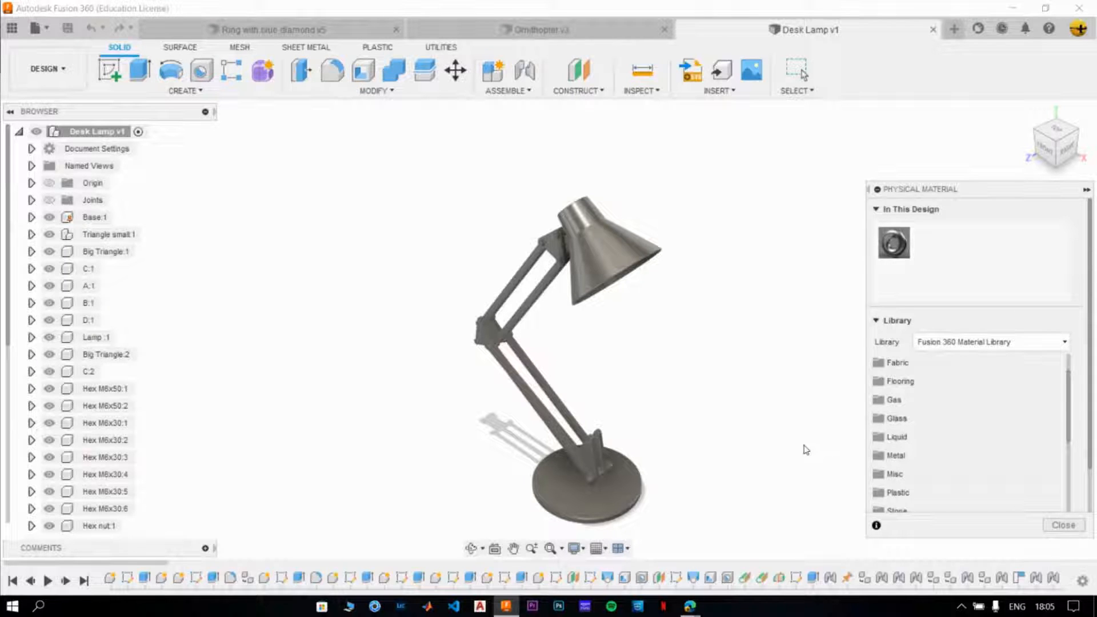
left_click(894, 496)
scroll(993, 477, "down", 3)
scroll(924, 434, "up", 2)
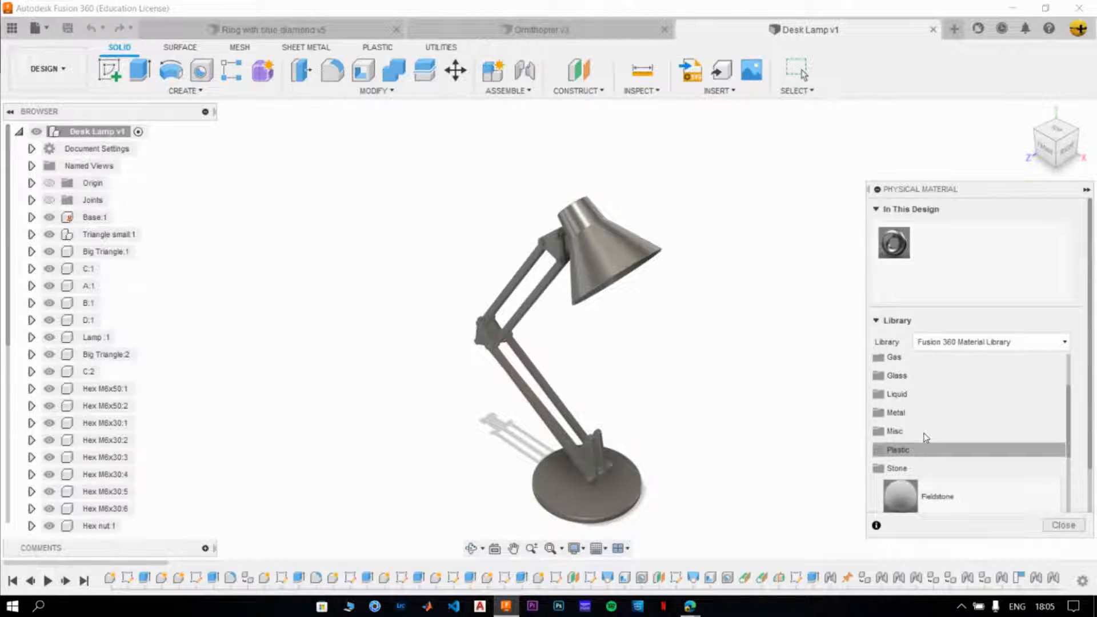
left_click(920, 450)
scroll(920, 452, "down", 2)
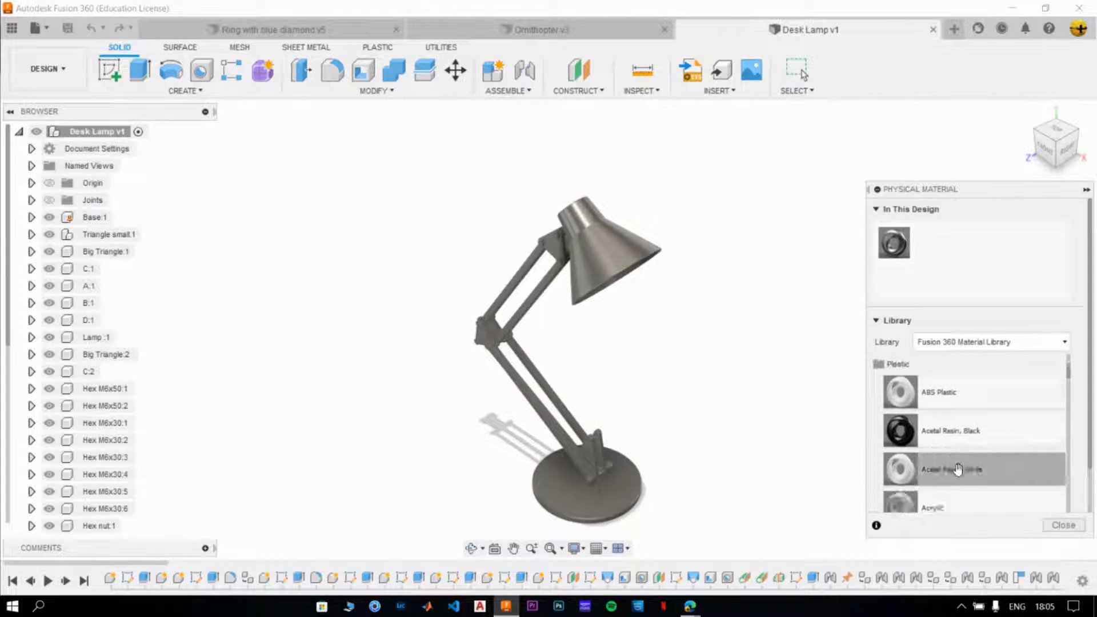
left_click_drag(909, 430, 630, 492)
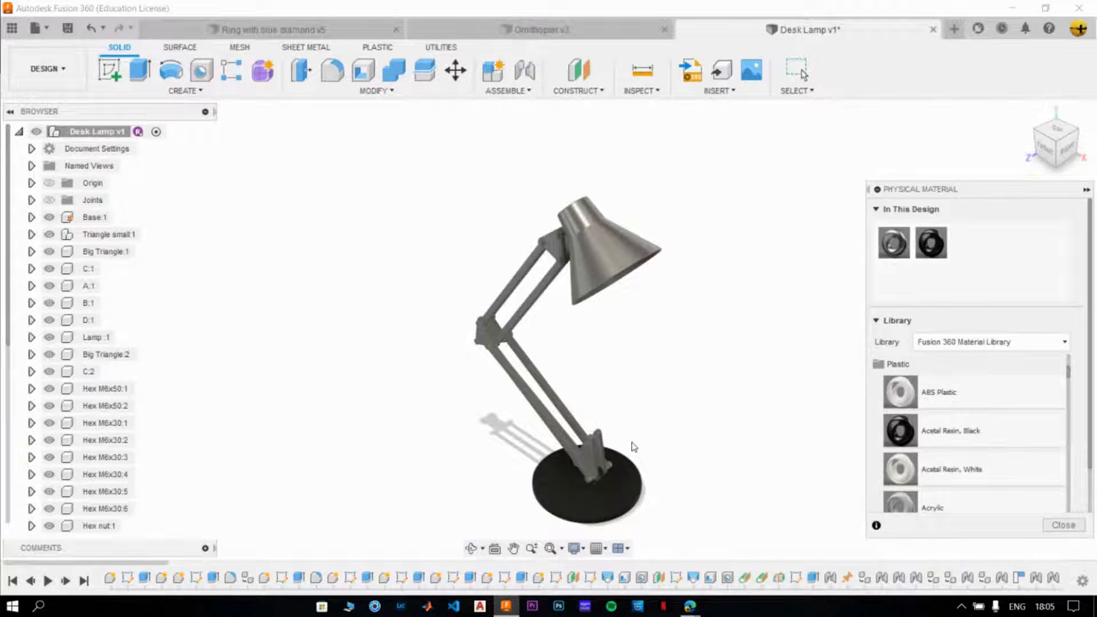
Assign Acetal Resin, Black to the upright triangular brackets standing on the base.
scroll(560, 474, "up", 5)
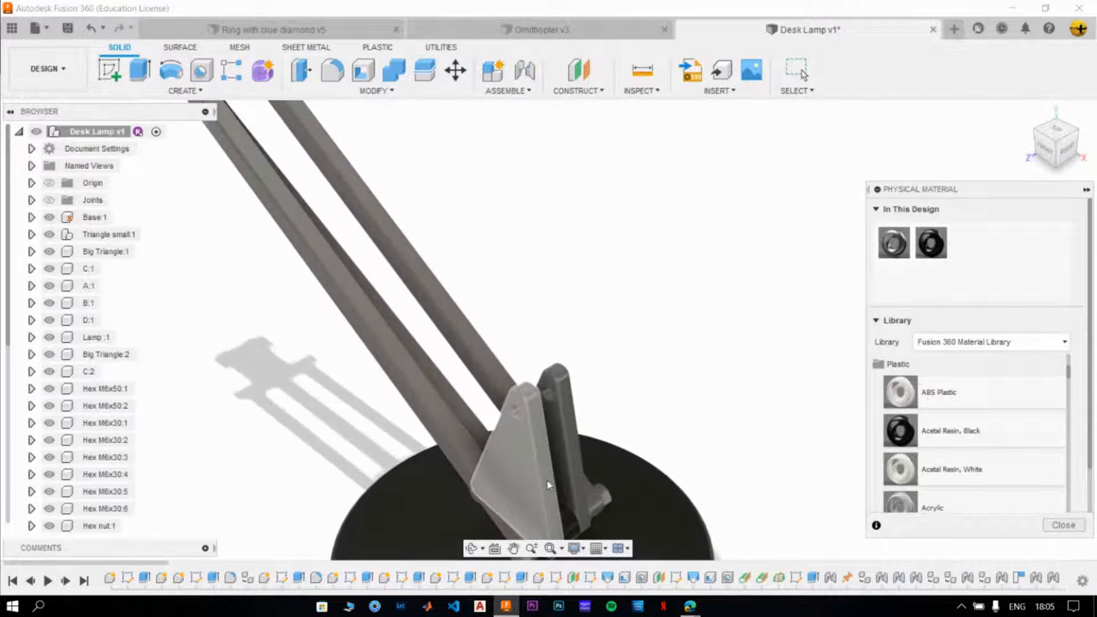
scroll(548, 484, "down", 3)
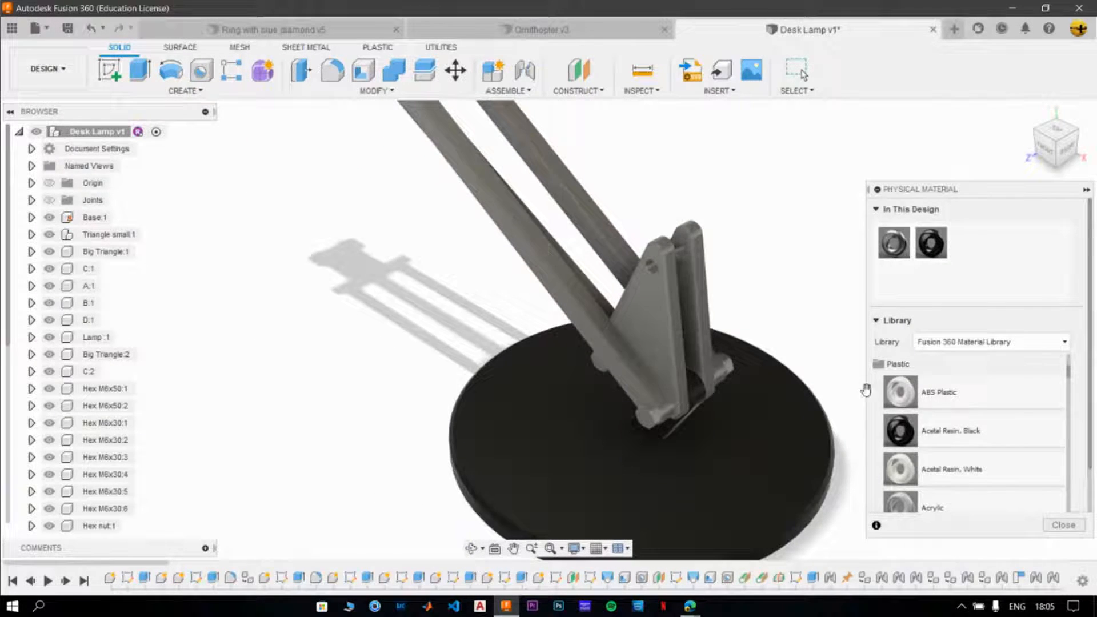
left_click_drag(917, 428, 664, 325)
scroll(774, 444, "down", 5)
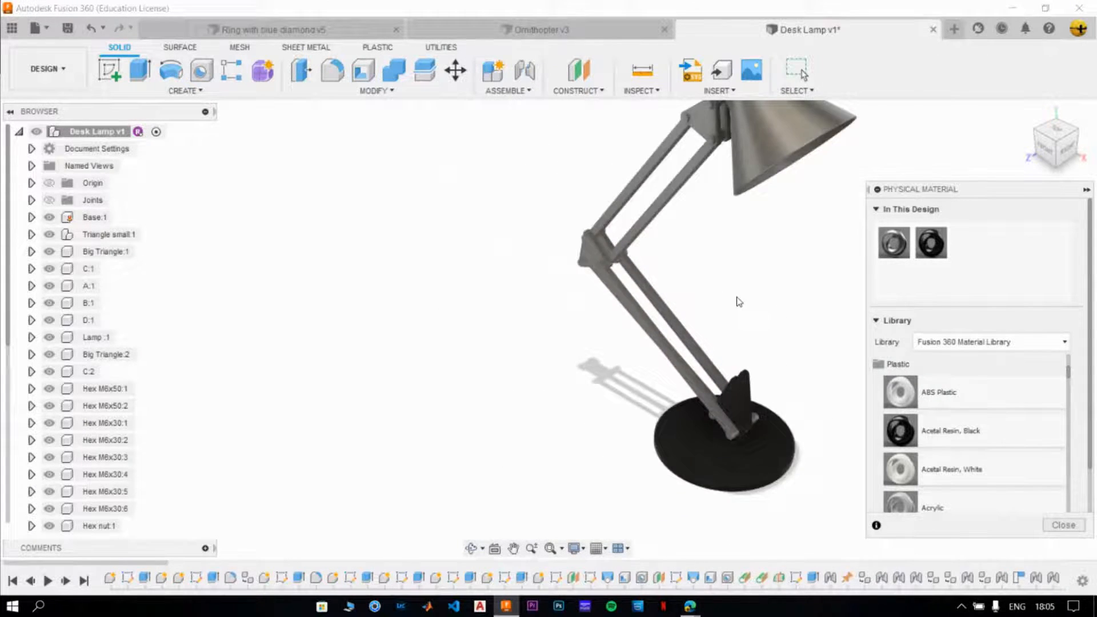
scroll(737, 298, "down", 1)
Assign the Cherry physical material from the Wood category to the outer bars of the lower arm.
middle_click_drag(734, 297, 662, 356)
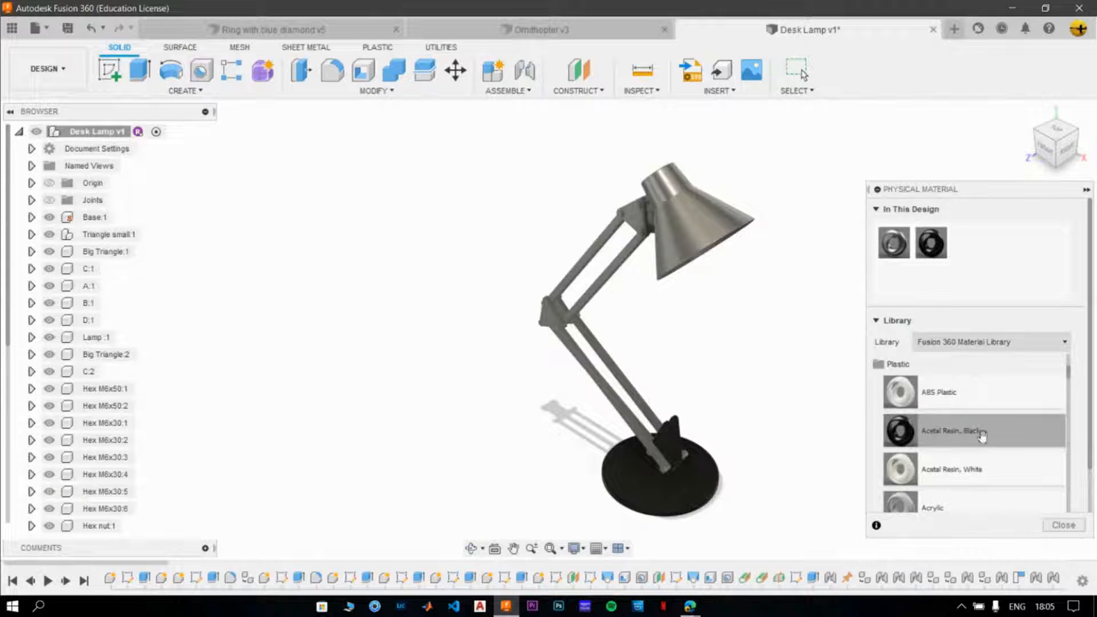
scroll(918, 394, "up", 3)
left_click(905, 449)
scroll(914, 434, "down", 2)
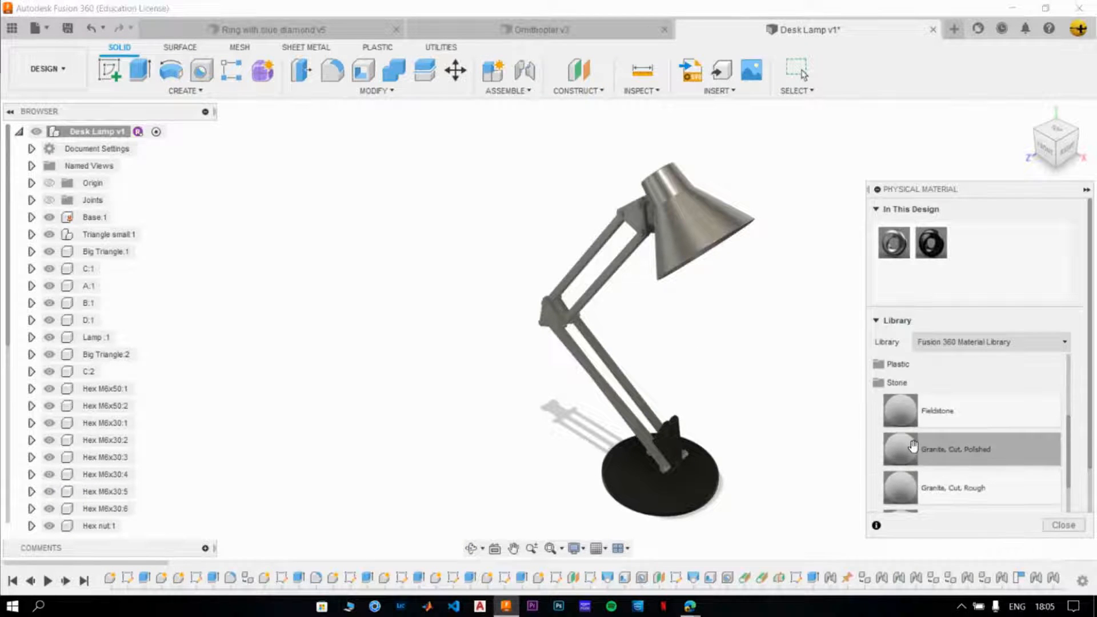
left_click(933, 387)
scroll(933, 411, "down", 1)
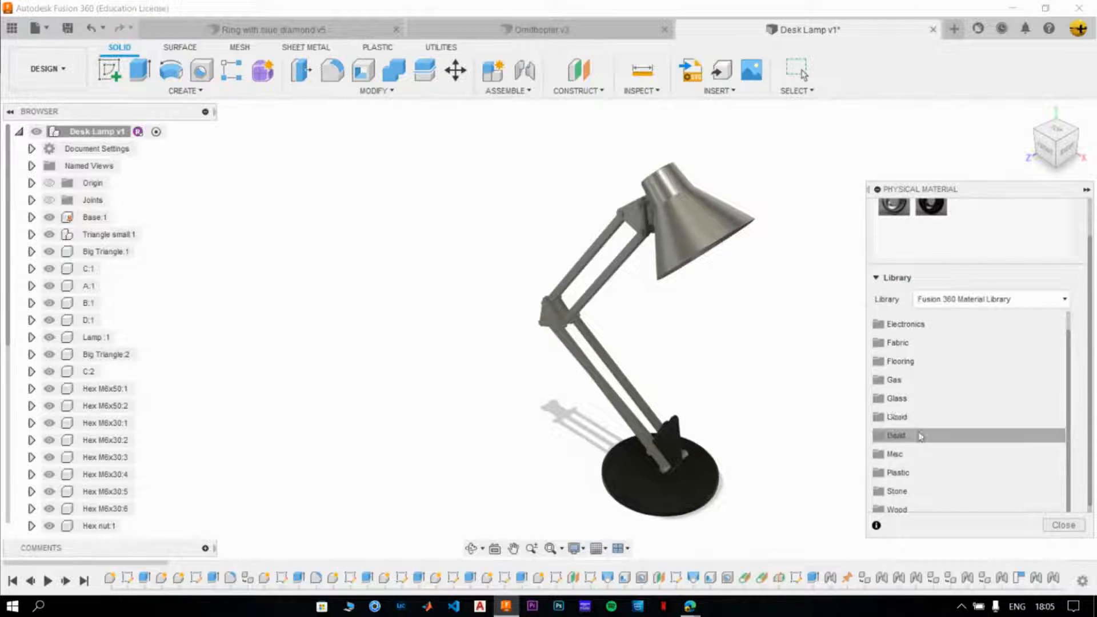
left_click(895, 502)
scroll(949, 475, "down", 3)
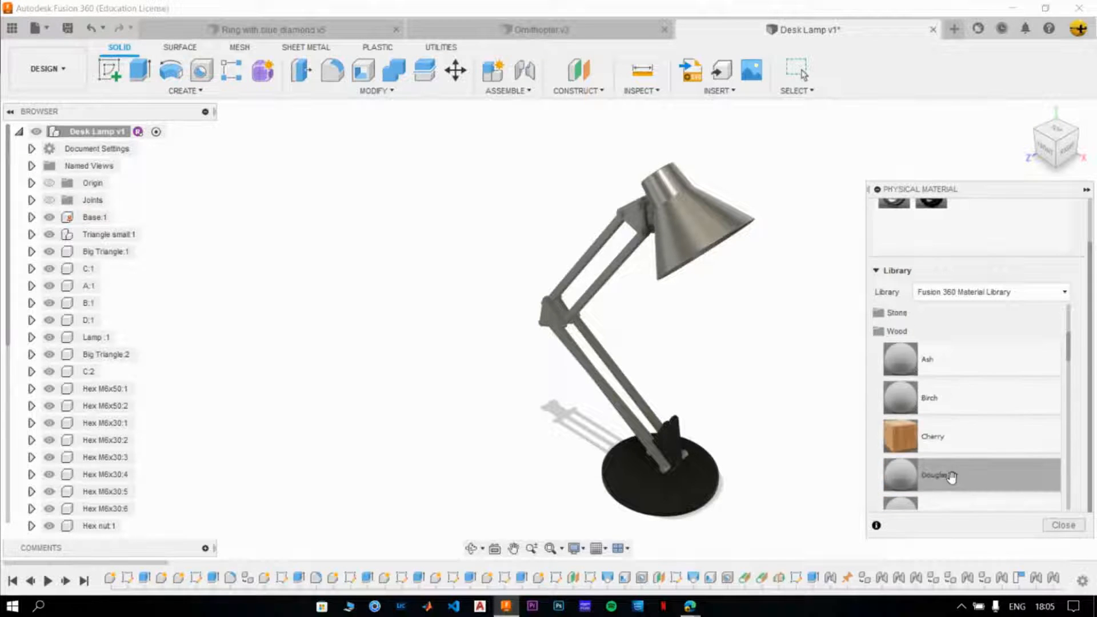
left_click_drag(894, 438, 614, 394)
Assign Cherry to the remaining lower arm bar between the two wooden ones.
scroll(595, 453, "up", 6)
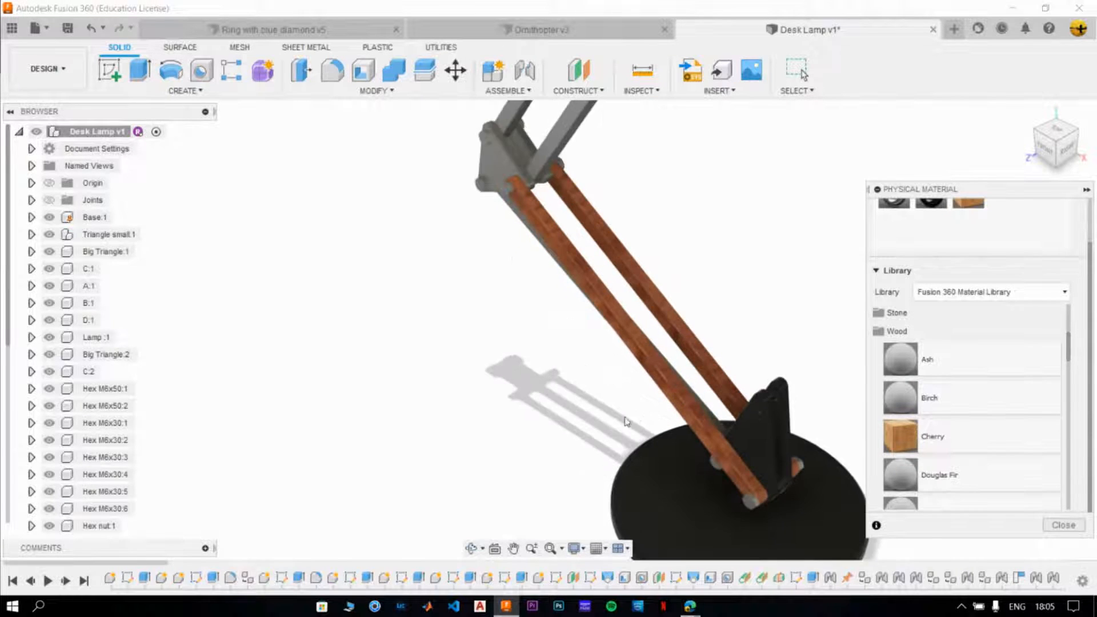
middle_click_drag(744, 395, 577, 437, "shift")
left_click_drag(911, 433, 723, 337)
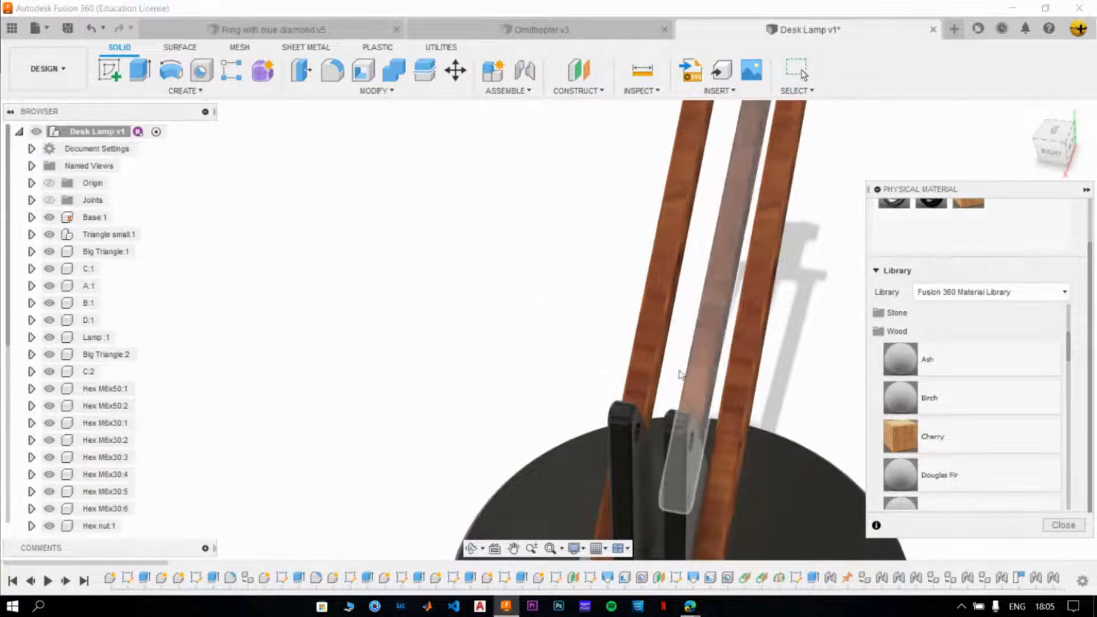
Assign the Cherry material already used in the design to the upper arm bars.
mouse_move(724, 337)
middle_mouse_down("shift")
mouse_move(757, 375)
mouse_move(703, 350)
mouse_move(714, 346)
middle_mouse_up("shift")
scroll(1011, 260, "up", 2)
left_click_drag(968, 242, 753, 331)
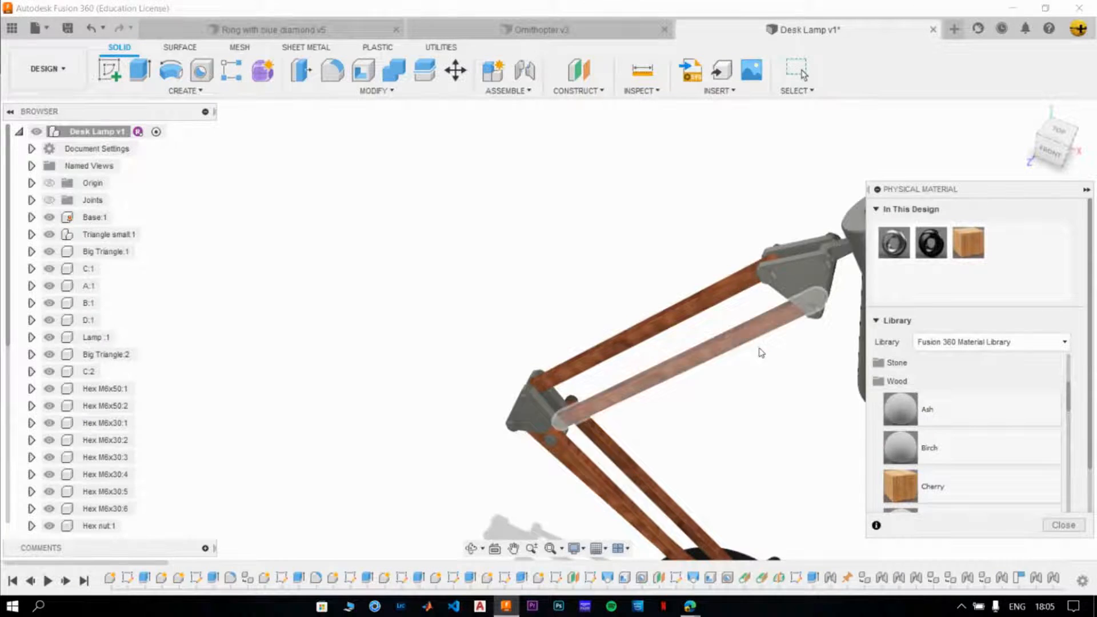
Assign Cherry to the cylindrical socket housing behind the metal lampshade.
middle_click_drag(759, 351, 541, 322)
scroll(541, 322, "down", 3)
scroll(537, 317, "up", 4)
scroll(444, 253, "up", 1)
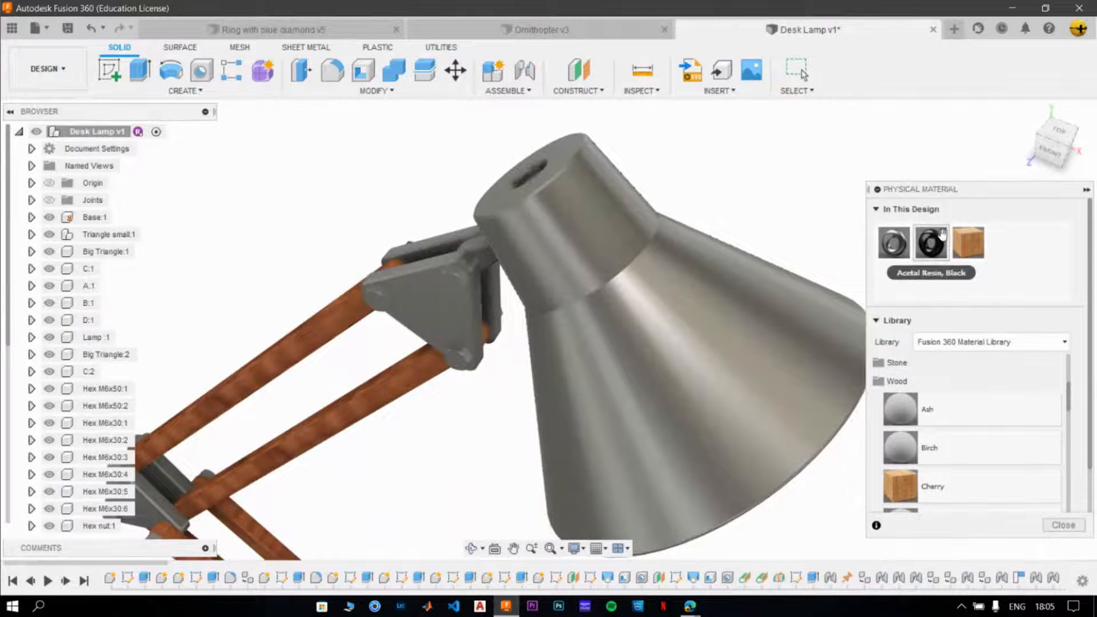
left_click_drag(967, 245, 578, 221)
scroll(578, 220, "down", 3)
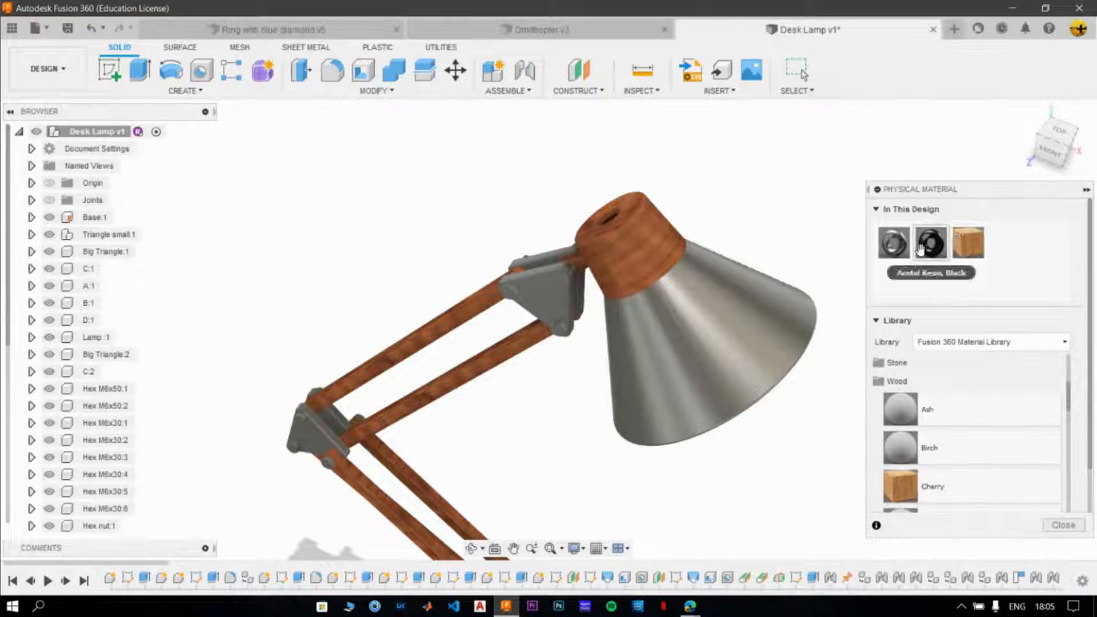
Assign Cherry to the triangular plates at the arm joints.
left_click_drag(967, 244, 551, 293)
left_click_drag(967, 246, 545, 292)
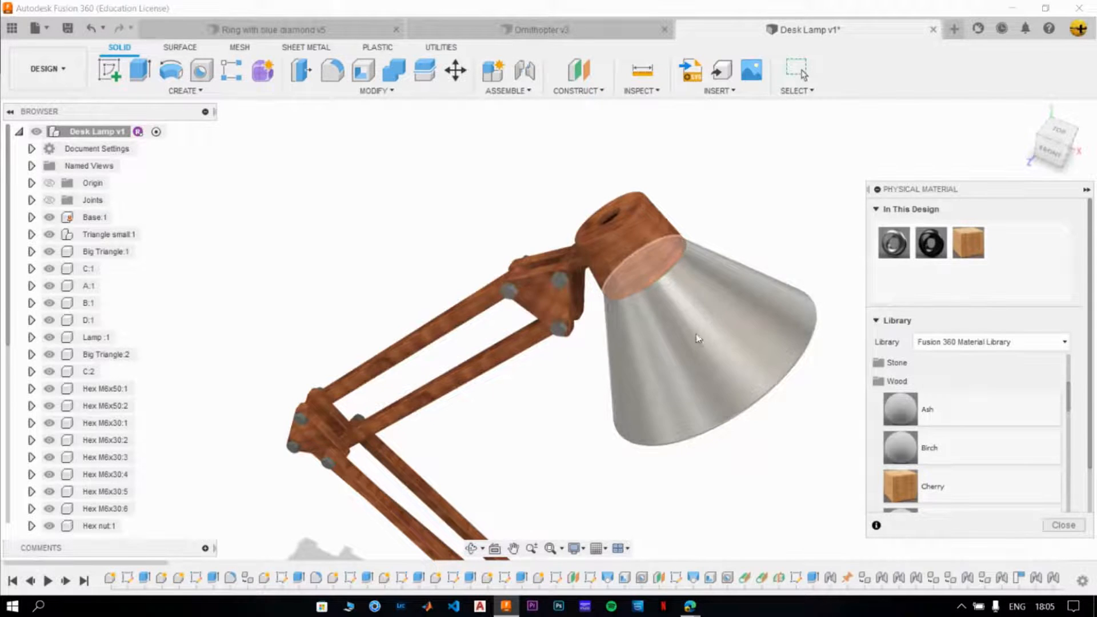
Assign Acetal Resin, Black to the triangular plates at the middle and upper arm joints.
scroll(577, 457, "down", 5)
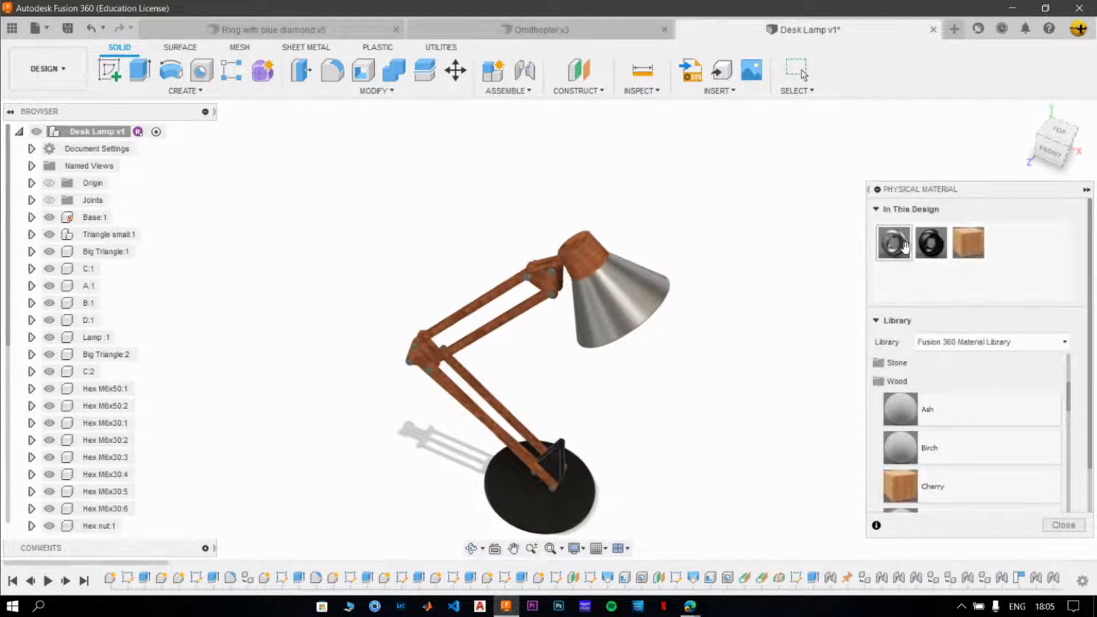
left_click_drag(931, 241, 545, 298)
scroll(546, 299, "up", 3)
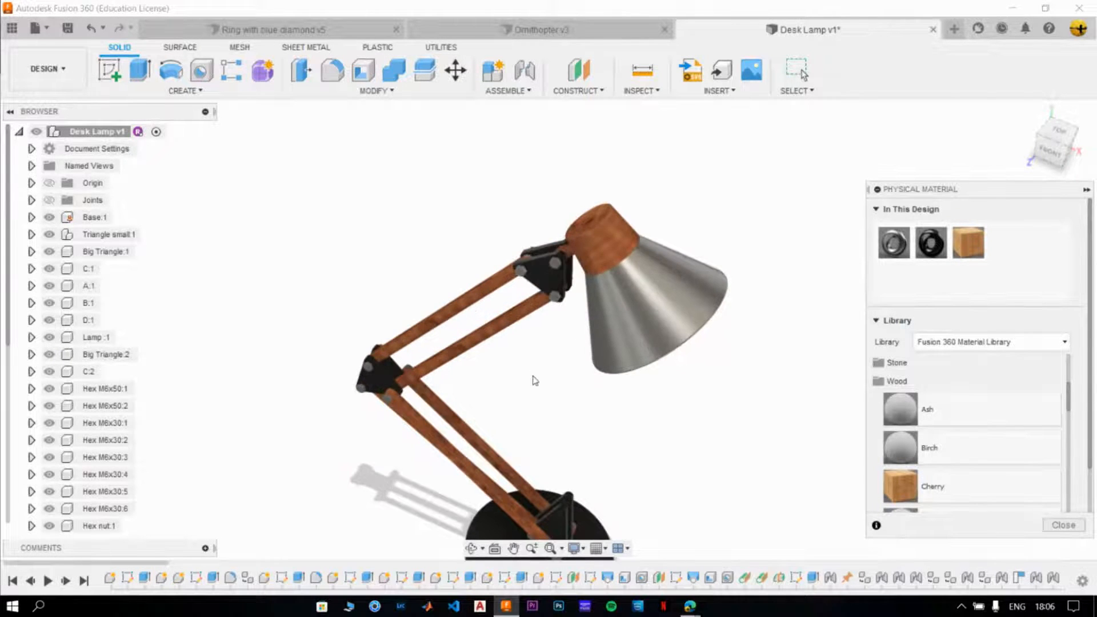
scroll(534, 381, "down", 3)
Assign the Linen, White material from the Fabric category to the lampshade.
middle_click_drag(536, 382, 548, 169, "shift")
left_click(918, 391)
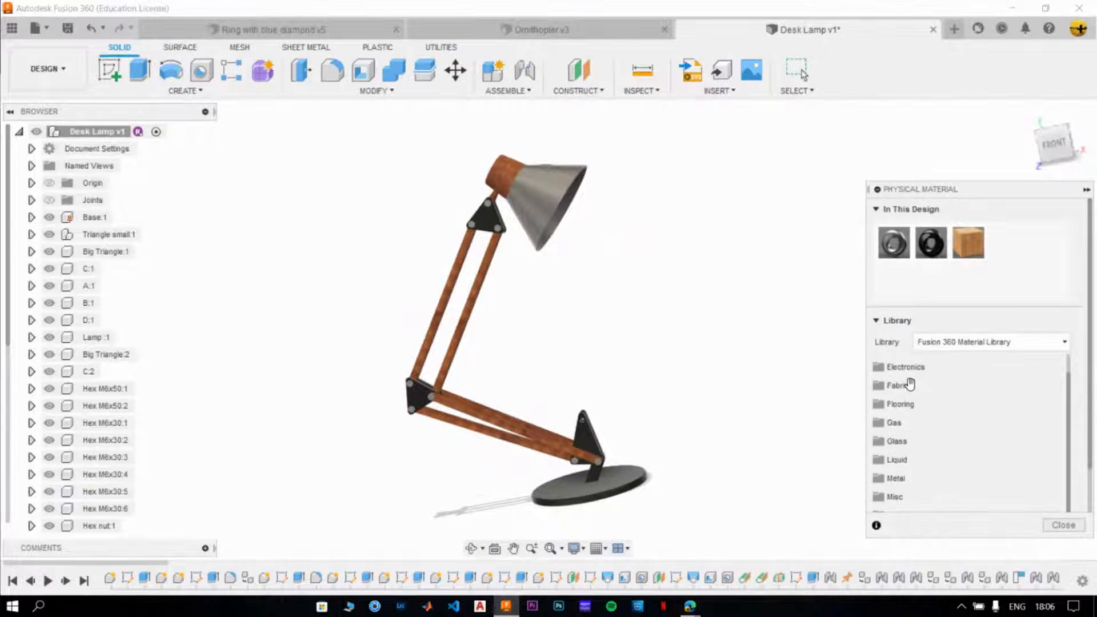
scroll(915, 474, "down", 1)
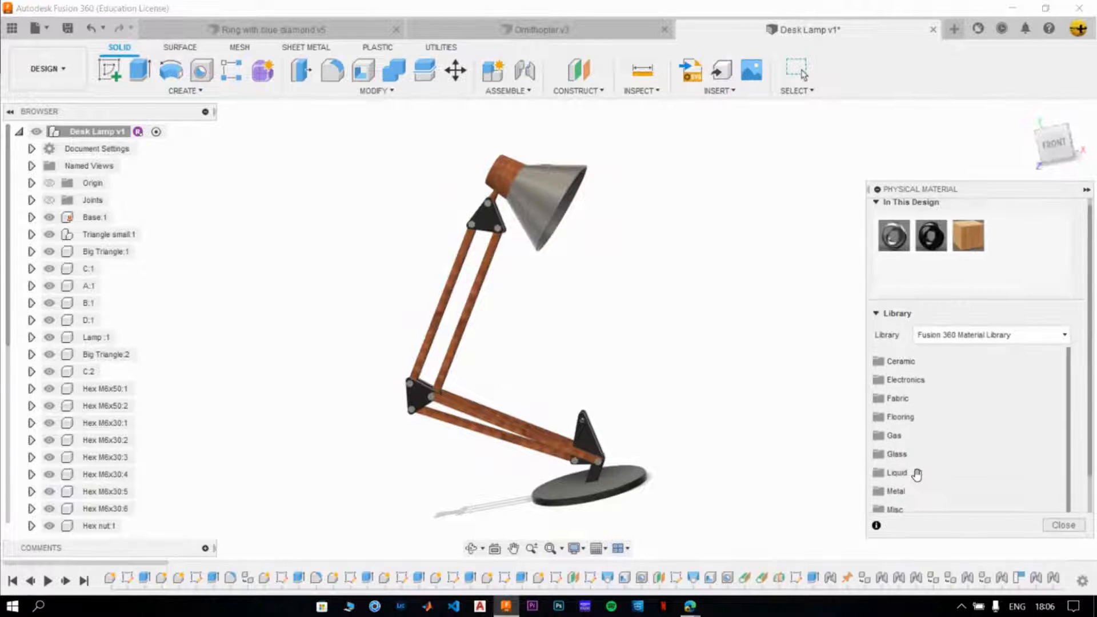
left_click(913, 399)
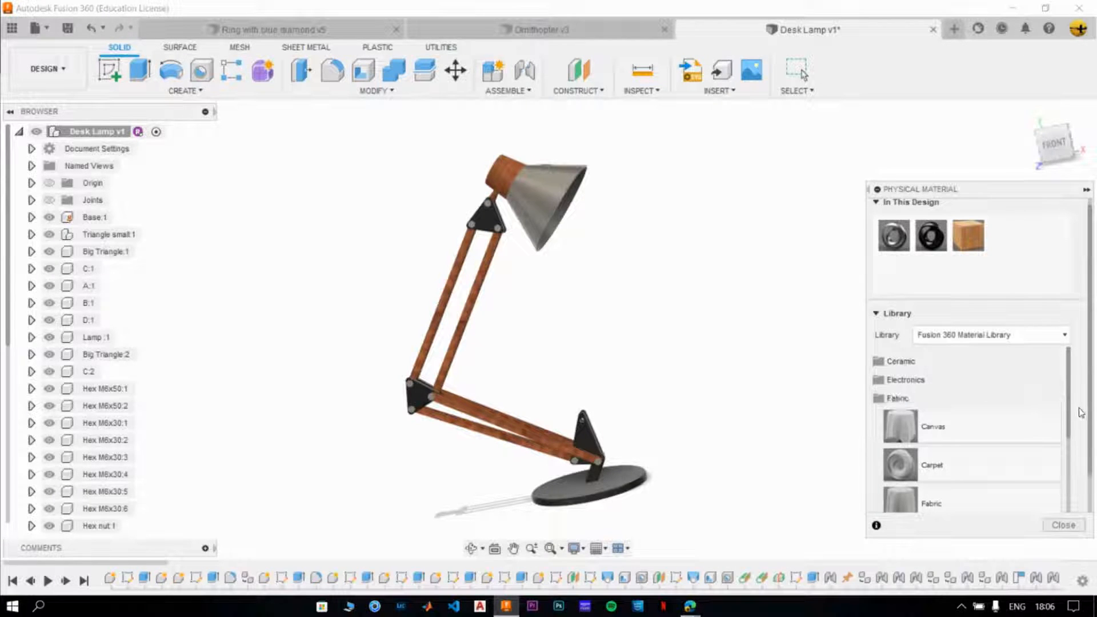
left_click_drag(1065, 412, 1067, 480)
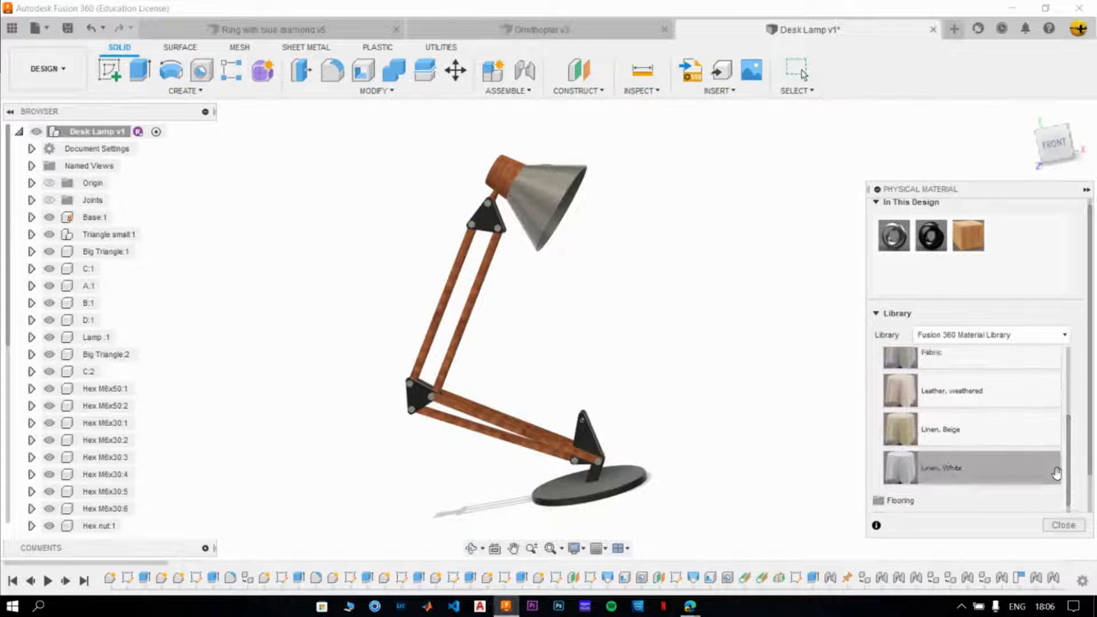
left_click_drag(905, 477, 564, 210)
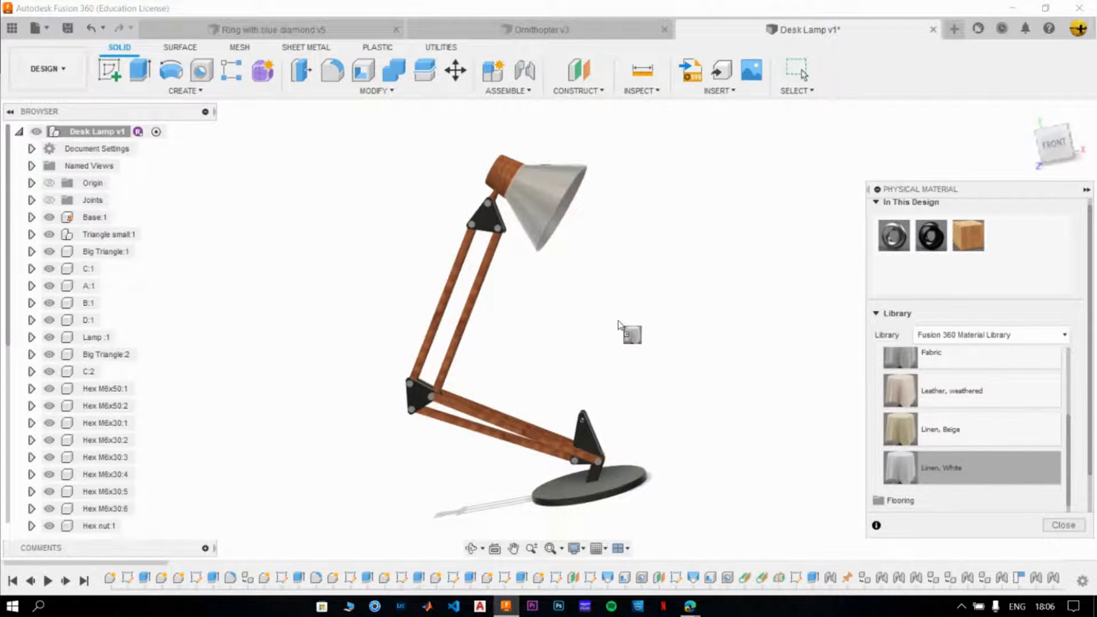
middle_click_drag(624, 330, 630, 400)
mouse_move(578, 354)
middle_mouse_down("shift")
mouse_move(541, 358)
mouse_move(573, 348)
middle_mouse_up("shift")
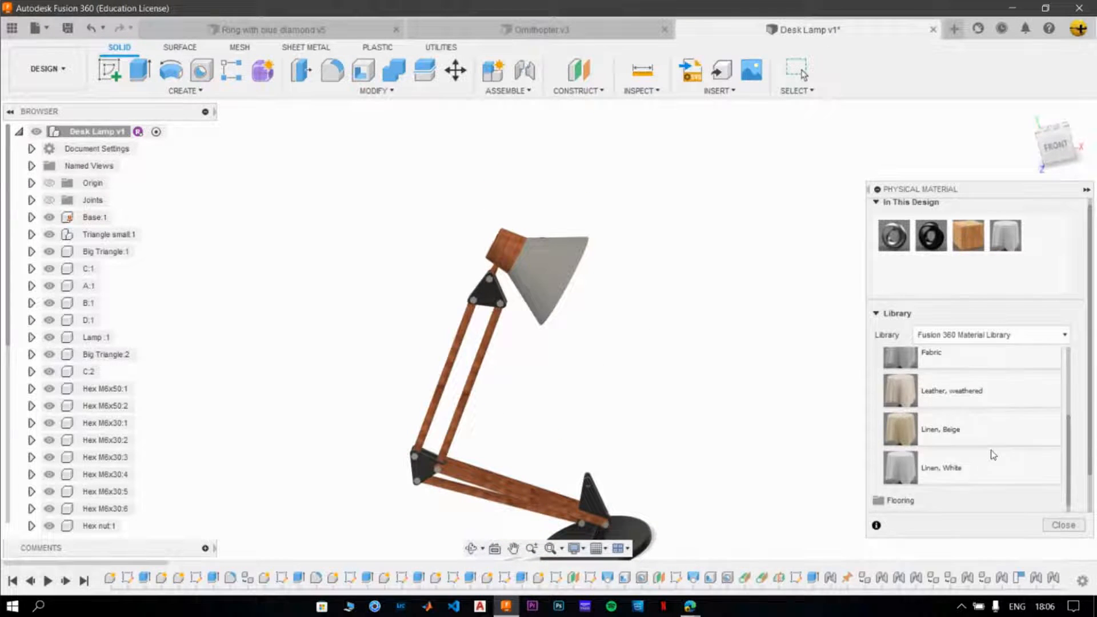
Try the Fabric material on the lampshade, replacing it with Canvas.
scroll(993, 455, "up", 3)
left_click_drag(908, 438, 547, 255)
left_click_drag(931, 361, 571, 291)
middle_click_drag(571, 291, 643, 367, "shift")
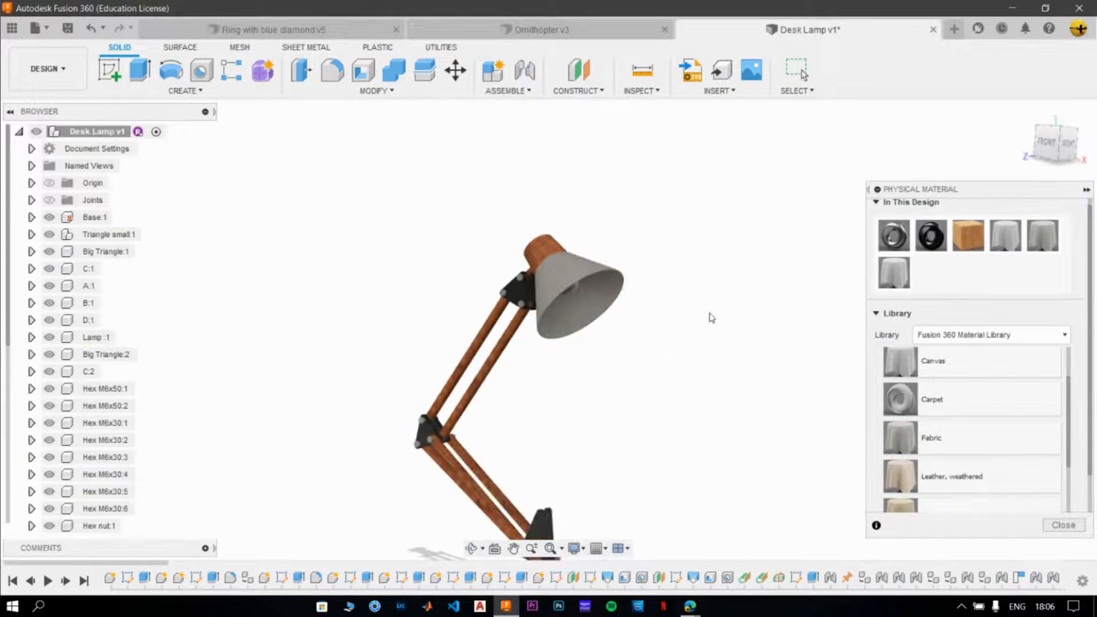
left_click_drag(908, 361, 660, 362)
scroll(981, 460, "up", 2)
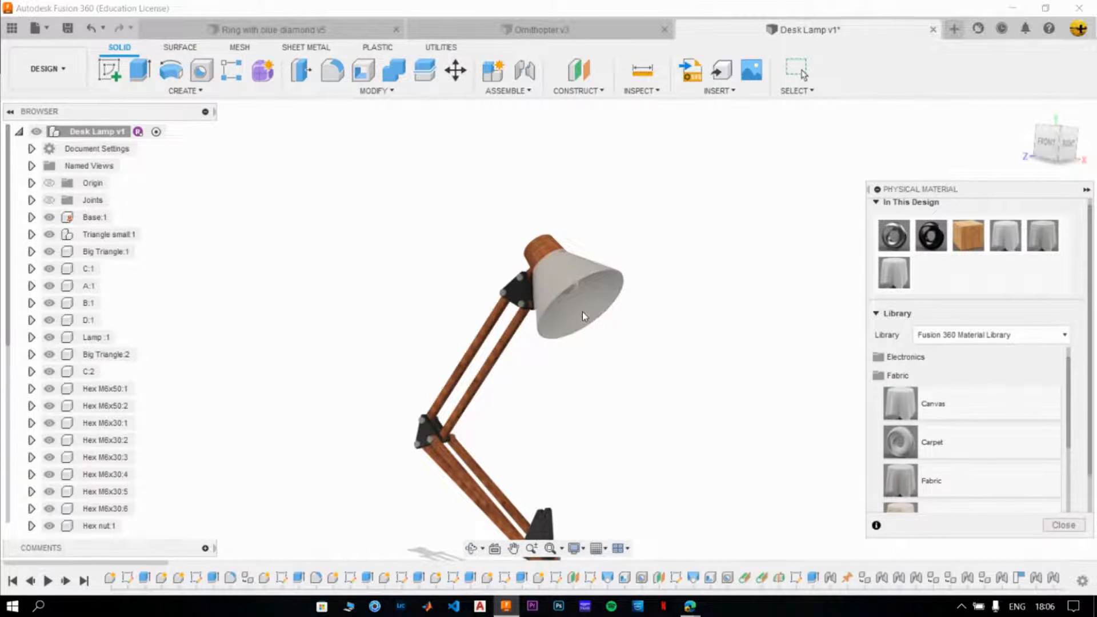
Inspect the bulb inside the lampshade, collapse the Fabric category and close the Physical Material settings.
middle_click_drag(584, 313, 582, 269, "shift")
scroll(581, 269, "up", 5)
middle_click_drag(592, 312, 565, 311, "shift")
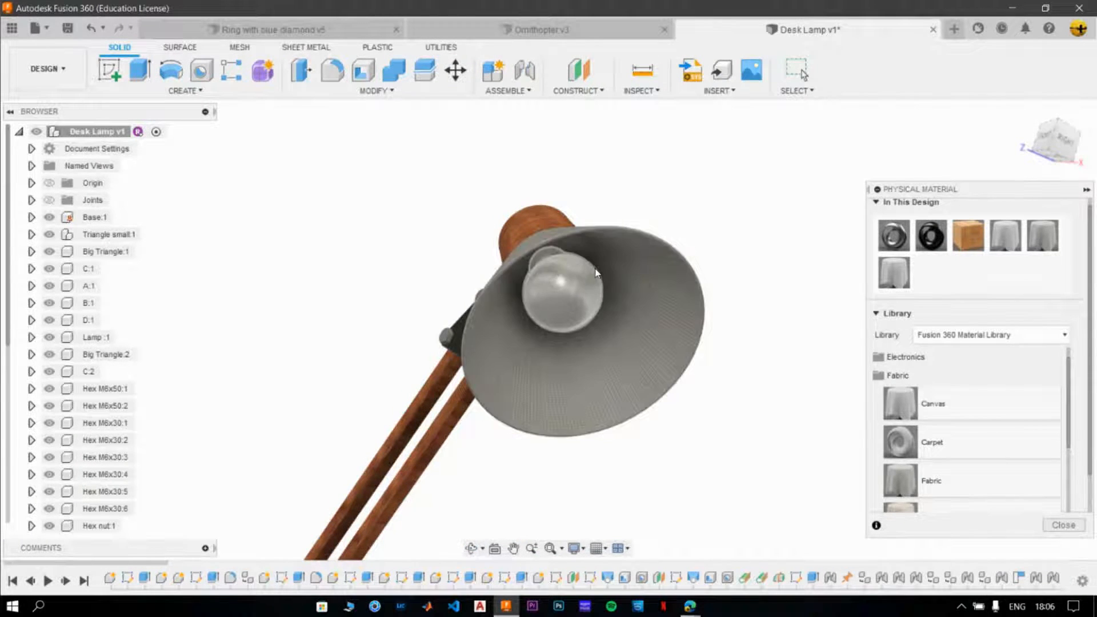
left_click(902, 378)
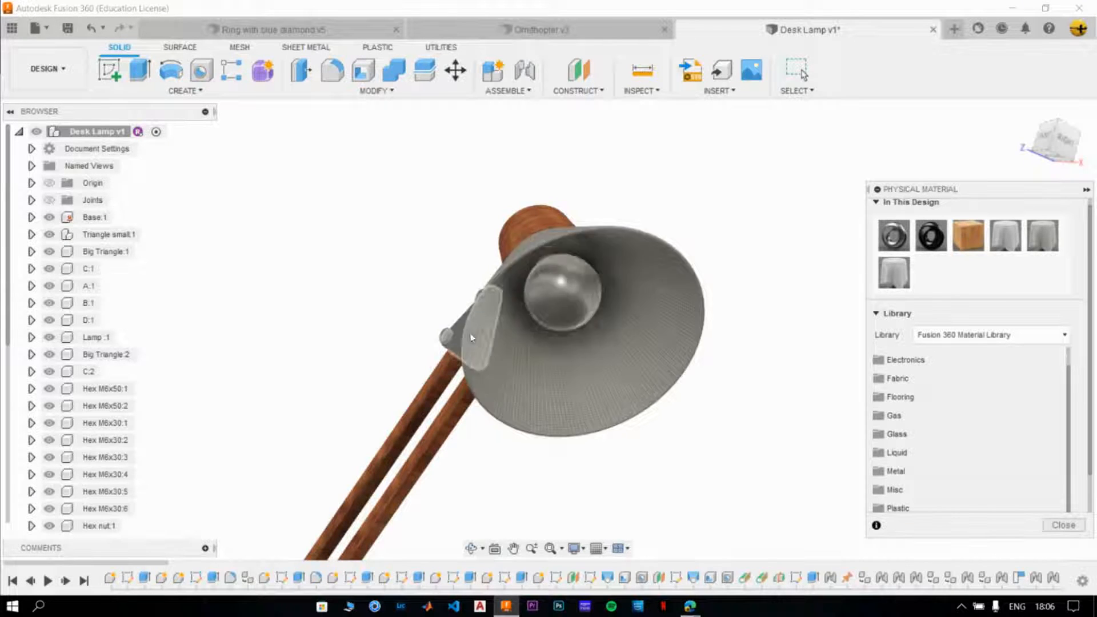
left_click(1064, 525)
scroll(714, 500, "down", 3)
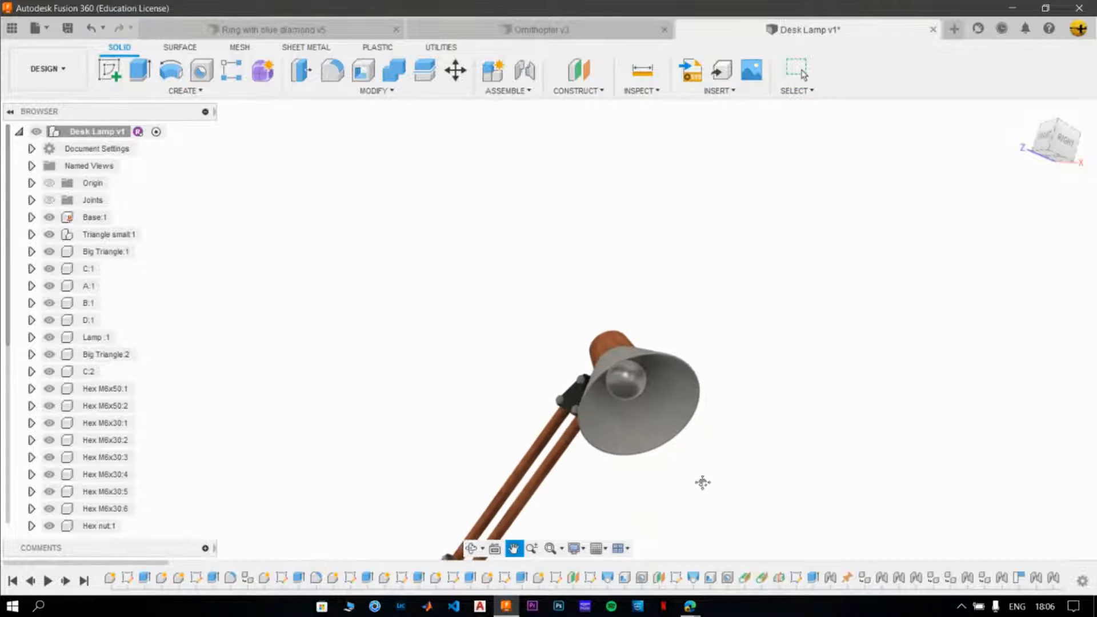
Open the Appearance settings and take a close look at the bulb inside the lampshade.
left_click(388, 96)
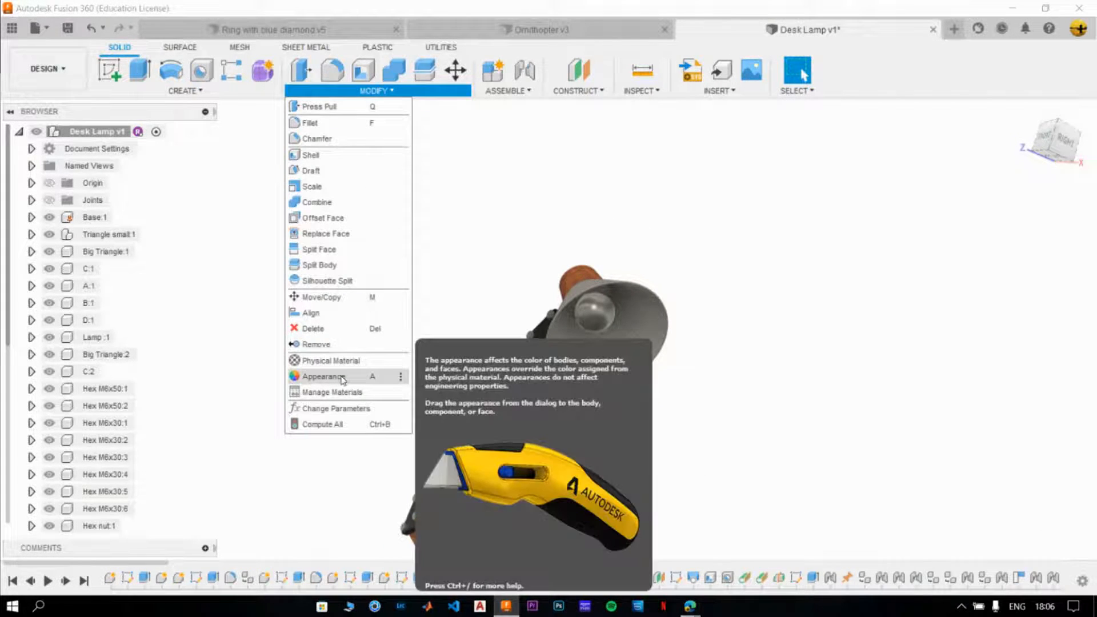
left_click(323, 376)
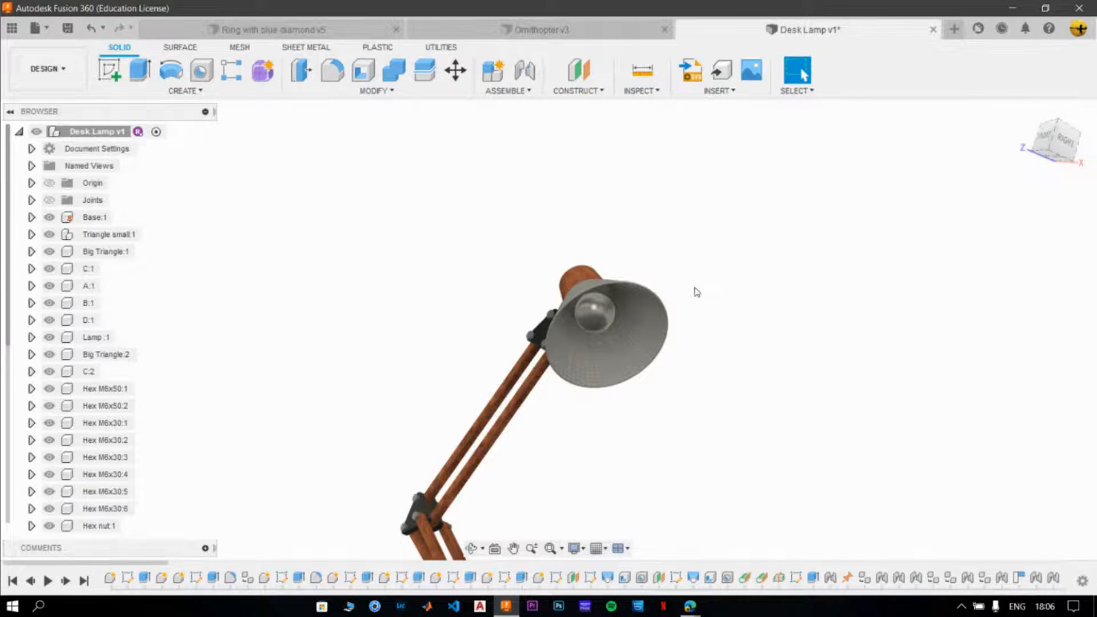
scroll(603, 372, "up", 2)
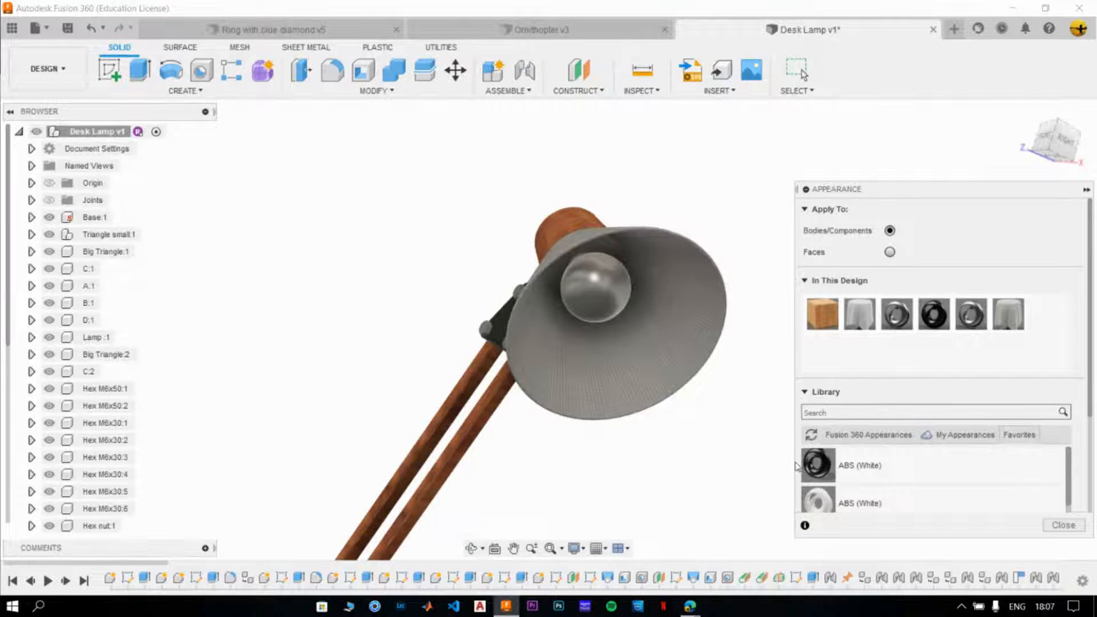
scroll(611, 251, "up", 3)
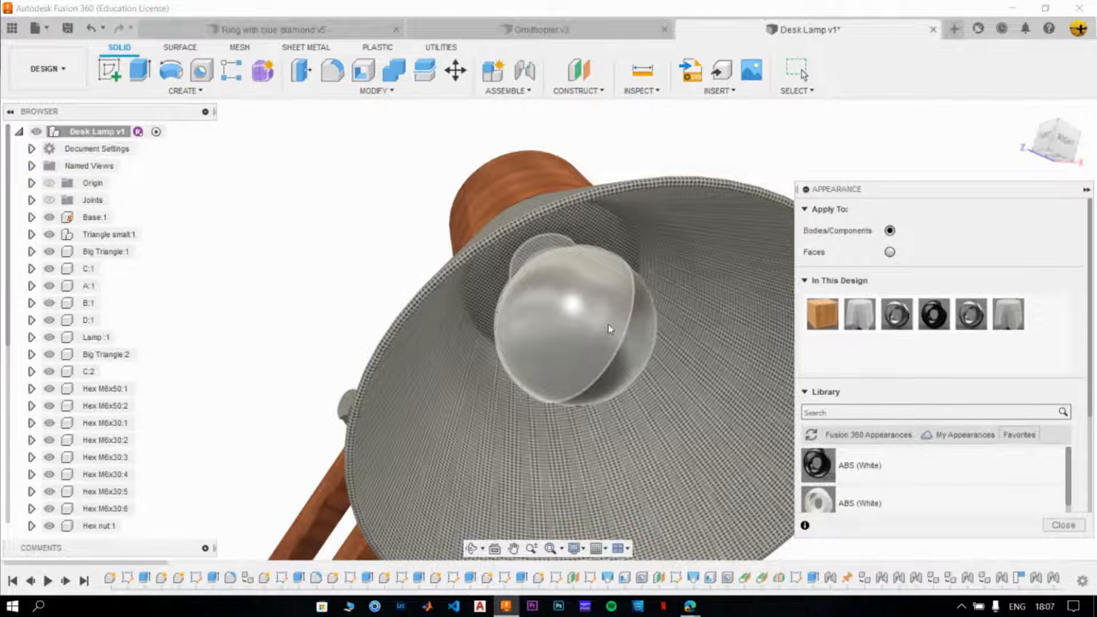
scroll(605, 337, "down", 3)
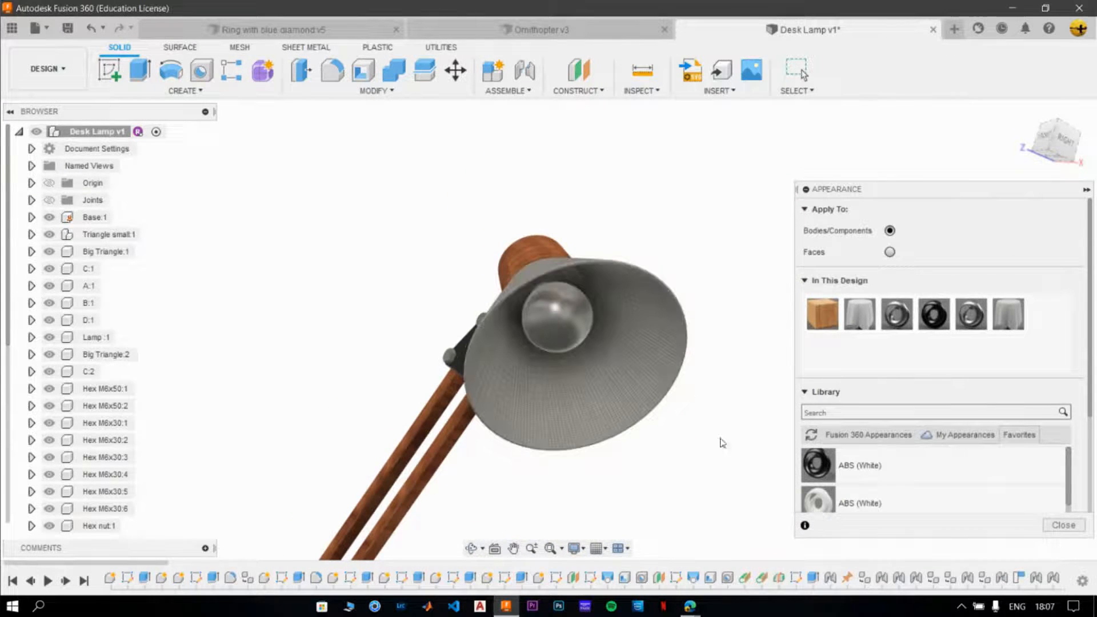
scroll(878, 479, "down", 3)
scroll(878, 478, "up", 3)
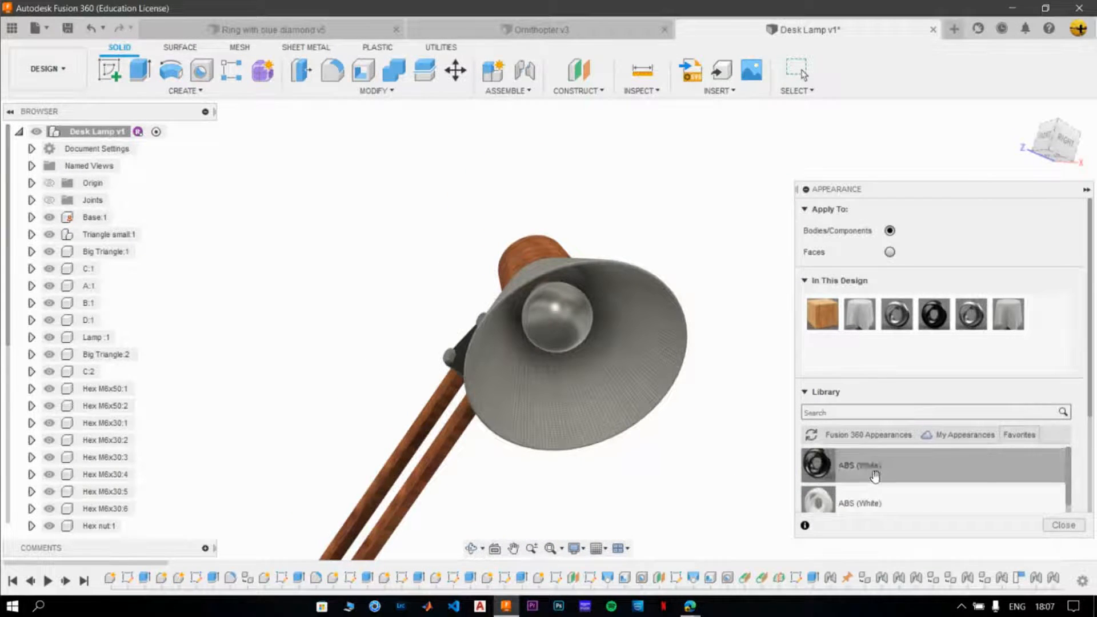
Search the appearance library for "lumi" and look through the results for a light-emitting appearance.
left_click(874, 412)
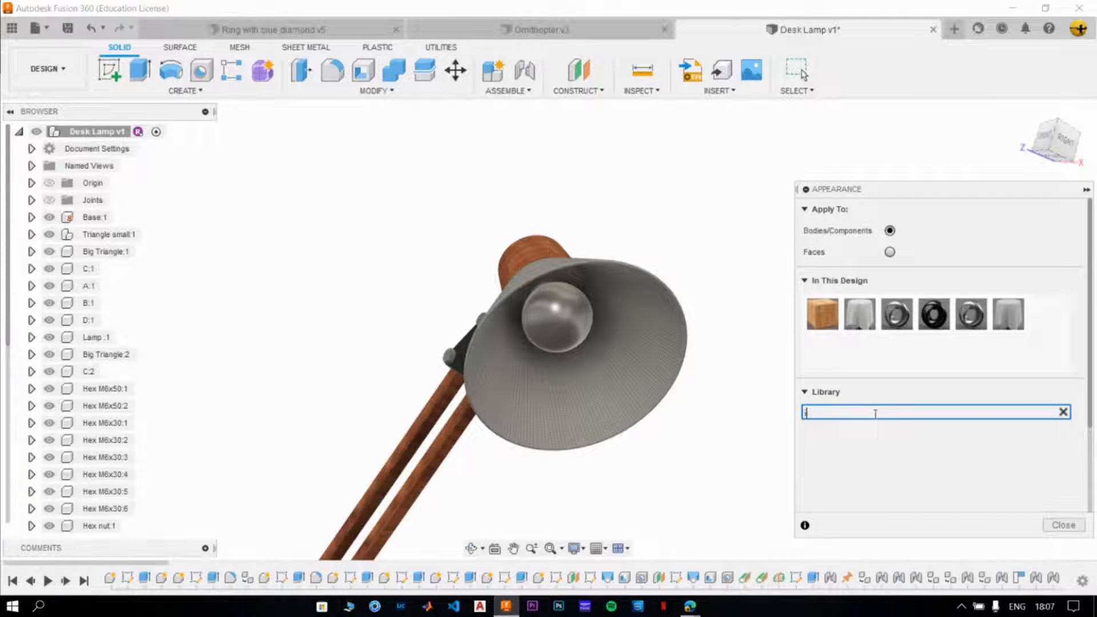
type("fu")
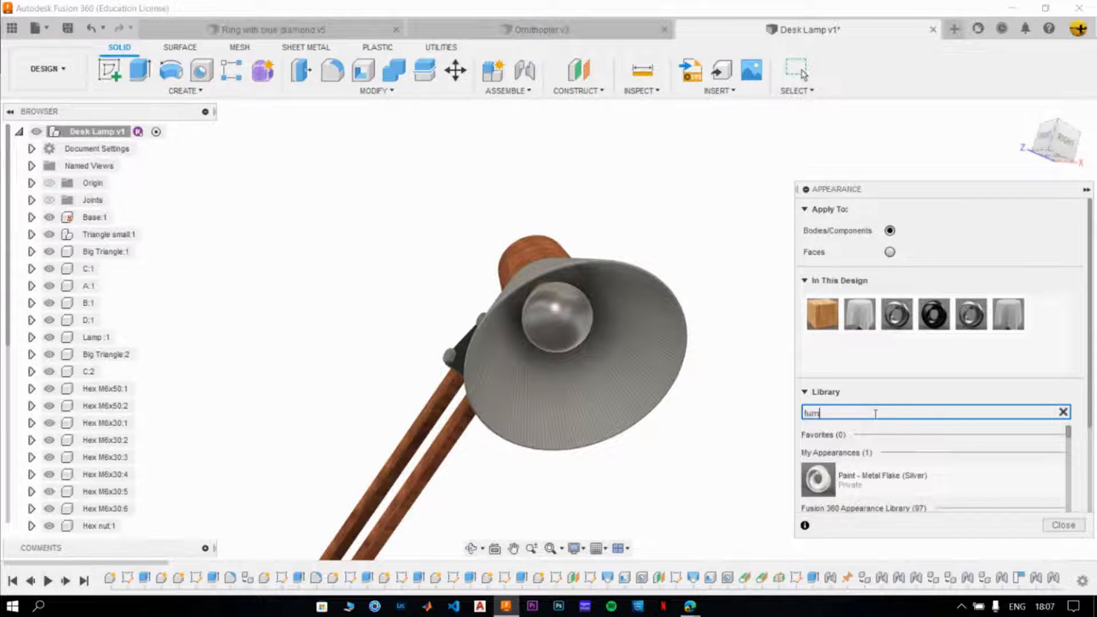
type("m")
scroll(952, 444, "down", 1)
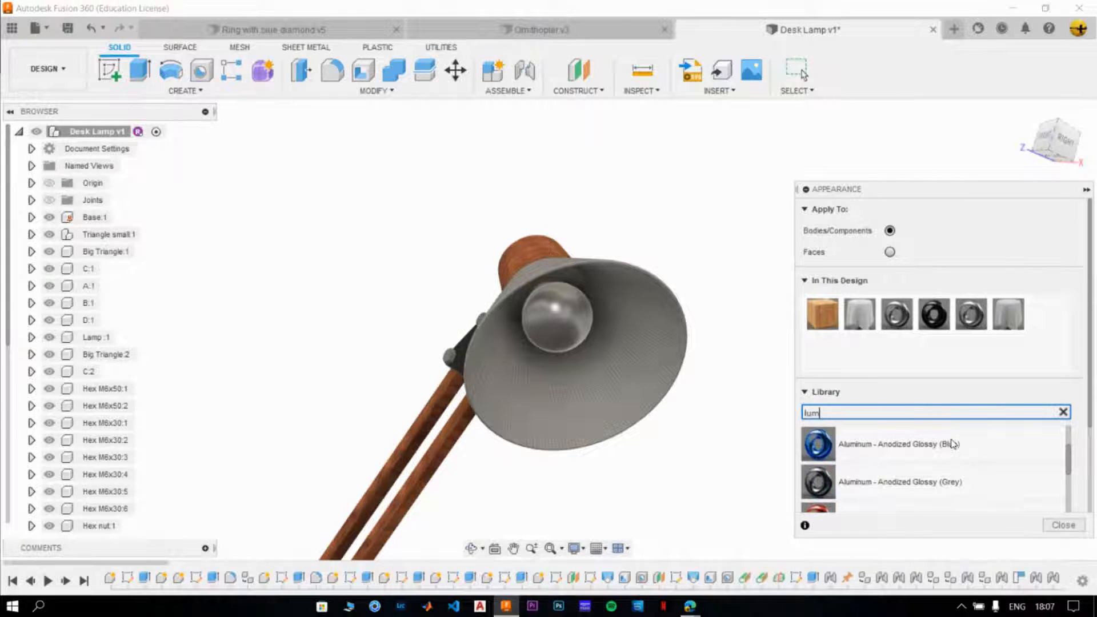
type("i")
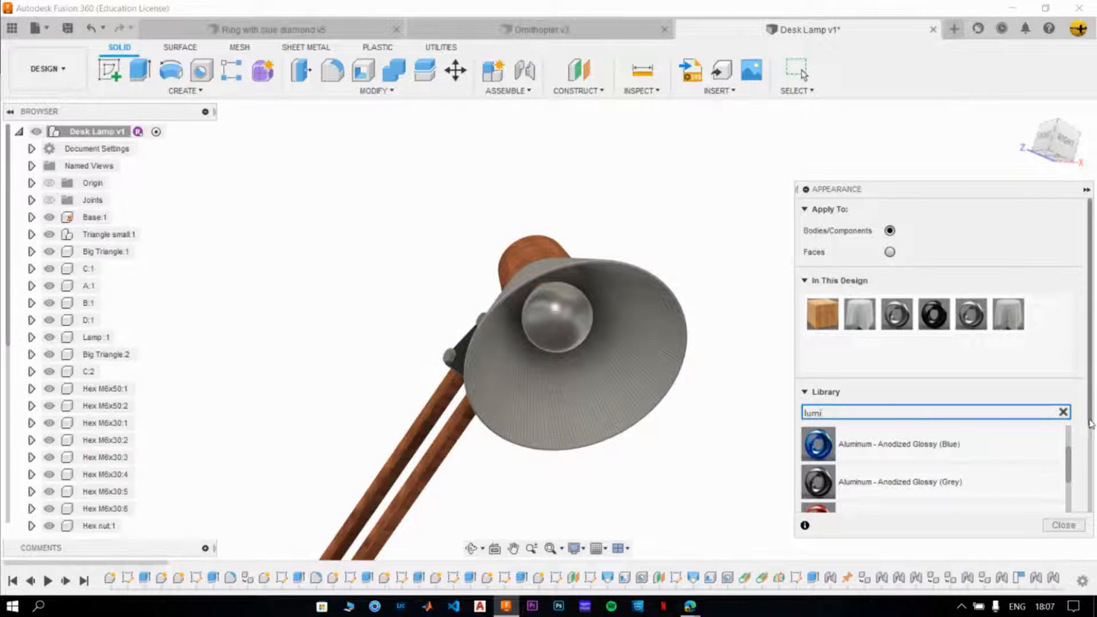
scroll(1090, 423, "down", 2)
left_click_drag(1070, 372, 1071, 527)
scroll(980, 433, "down", 1)
Search the appearance library for "emissive" and apply A Type Bulb - Frosted - 800lm to the bulb.
left_click(877, 295)
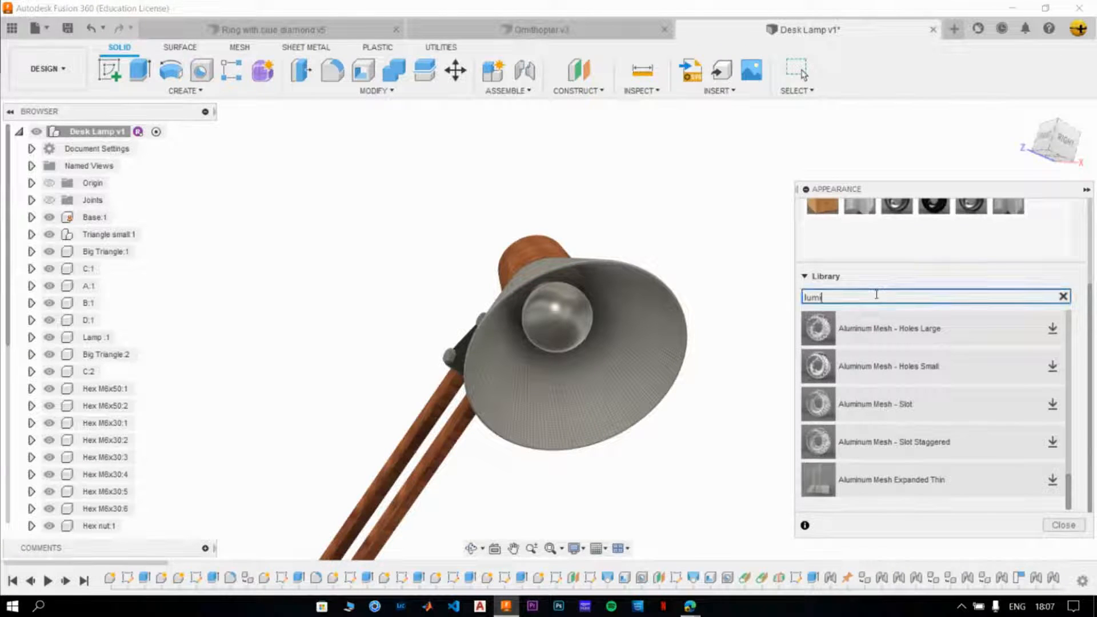
left_click_drag(877, 295, 745, 294)
type("emissive")
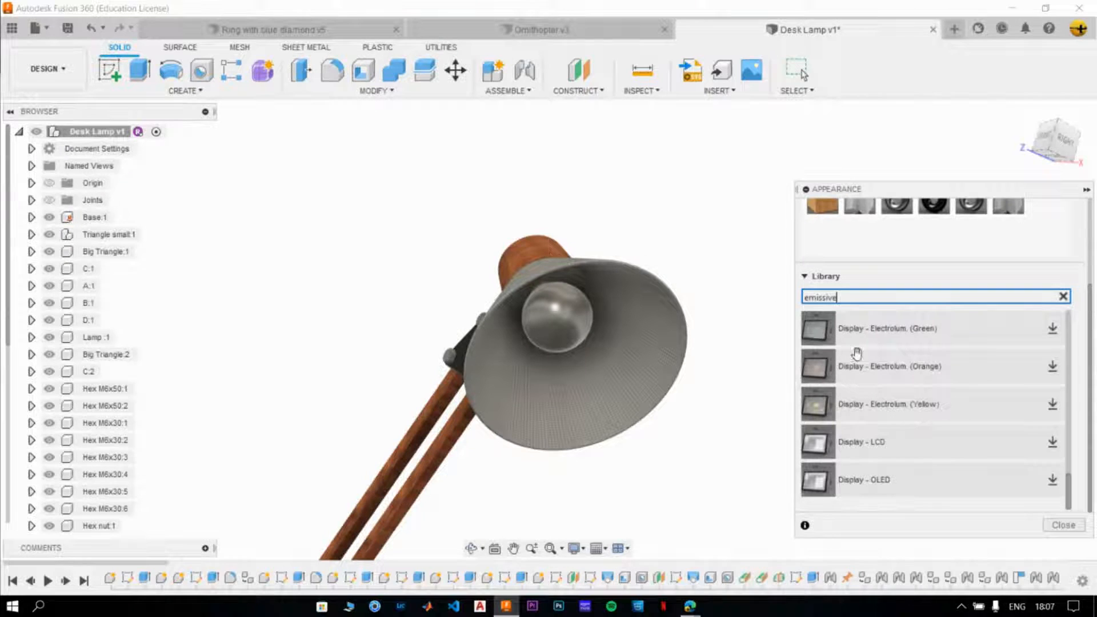
left_click_drag(1068, 485, 1067, 338)
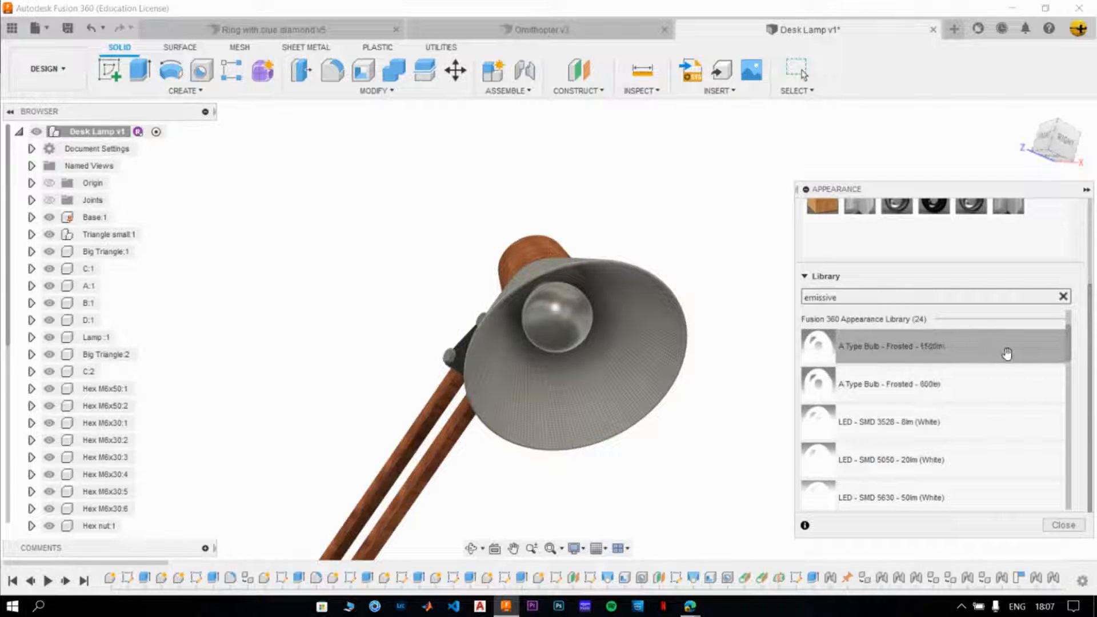
left_click_drag(850, 378, 723, 414)
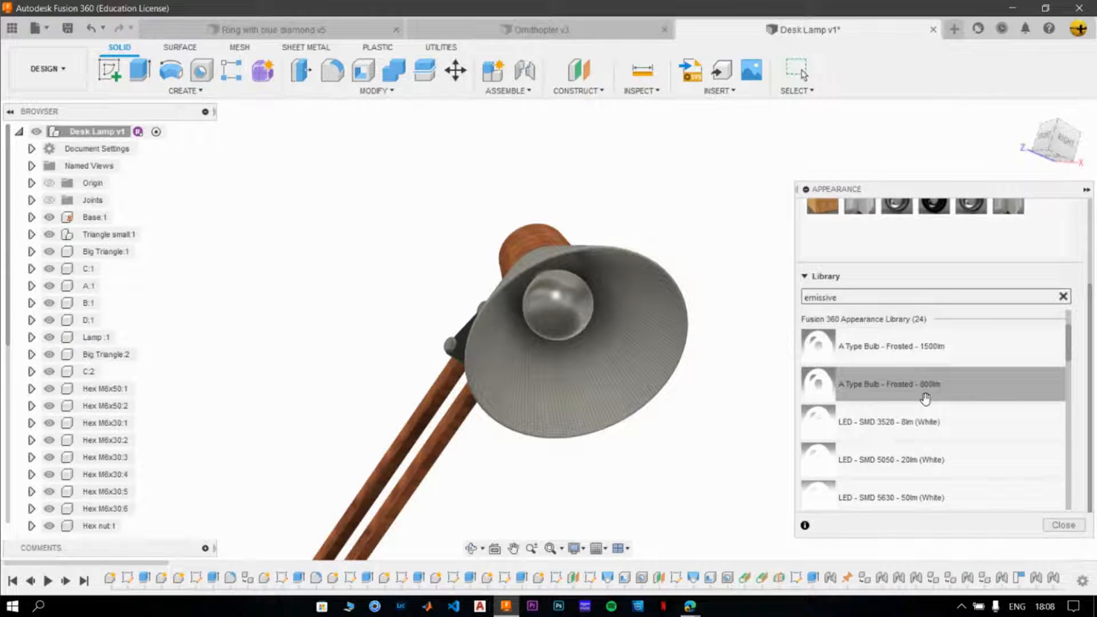
scroll(928, 400, "down", 2)
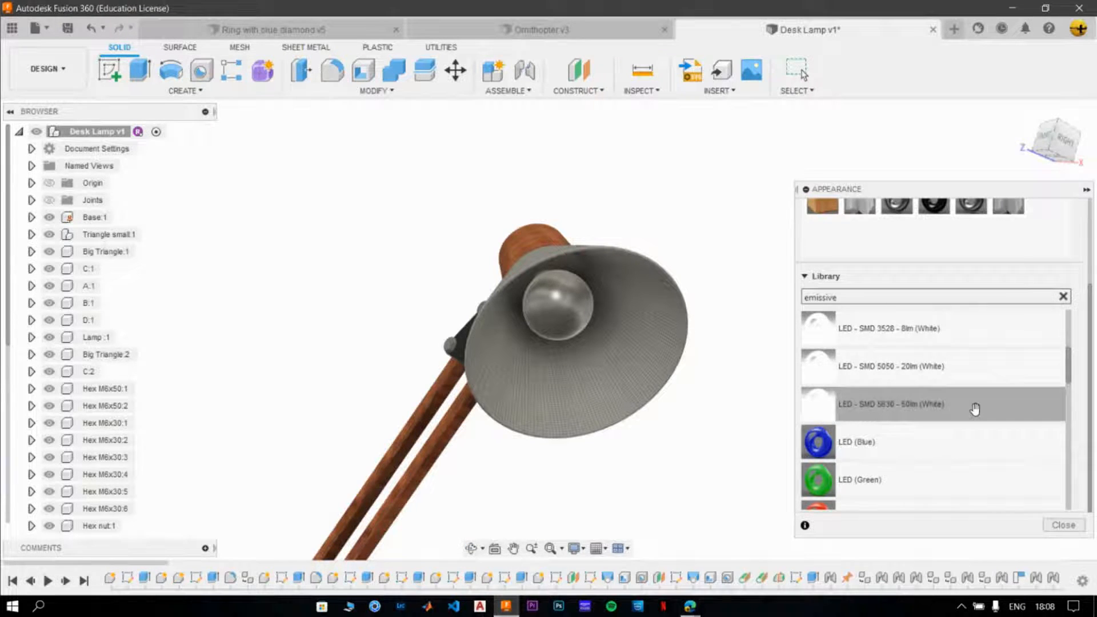
scroll(975, 409, "up", 3)
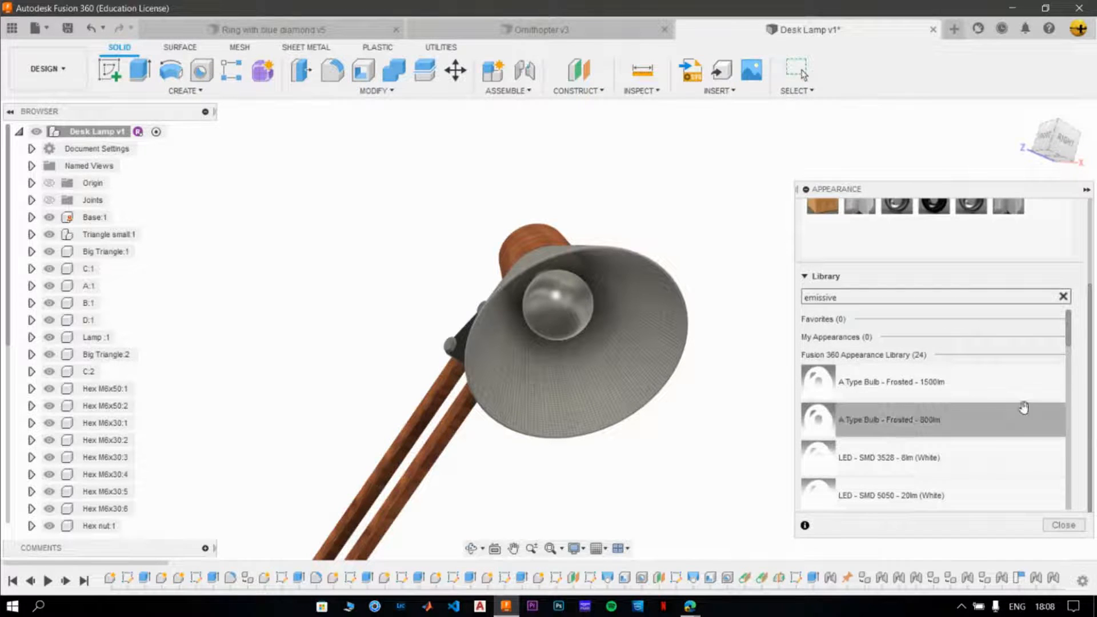
left_click_drag(907, 422, 566, 312)
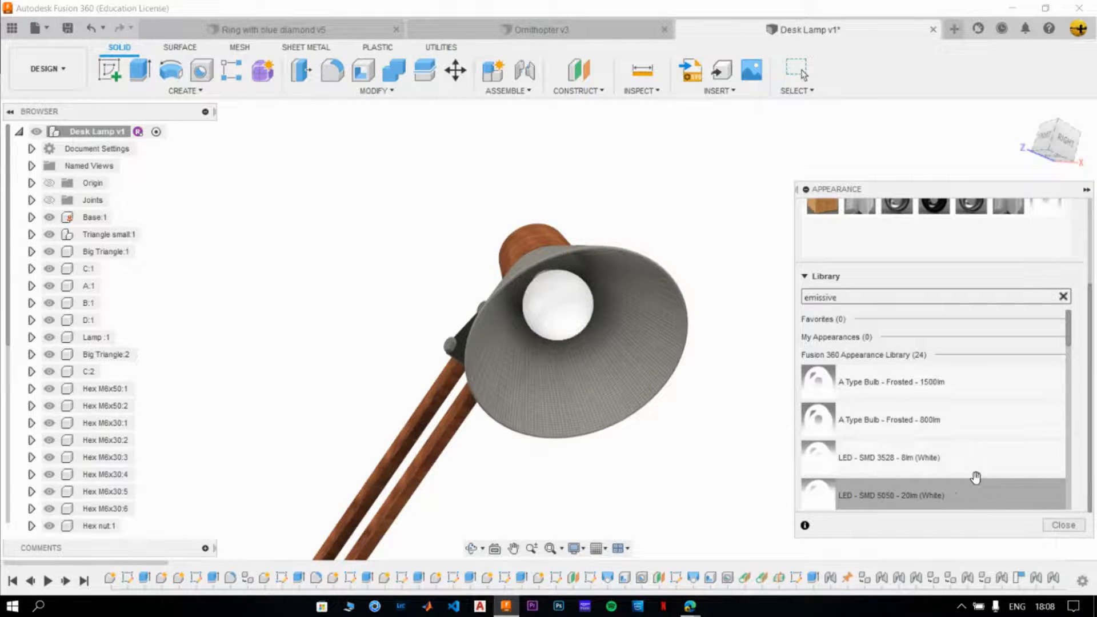
Close the Appearance settings and save the desk lamp design as a new version.
left_click(1081, 531)
scroll(572, 274, "down", 5)
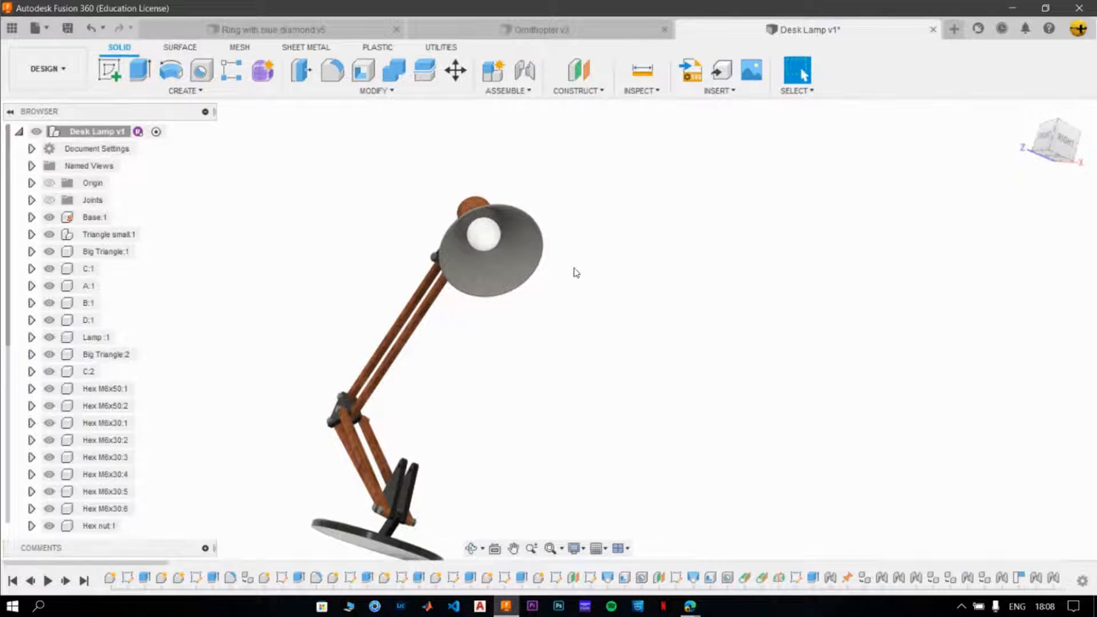
middle_click_drag(557, 271, 585, 281, "shift")
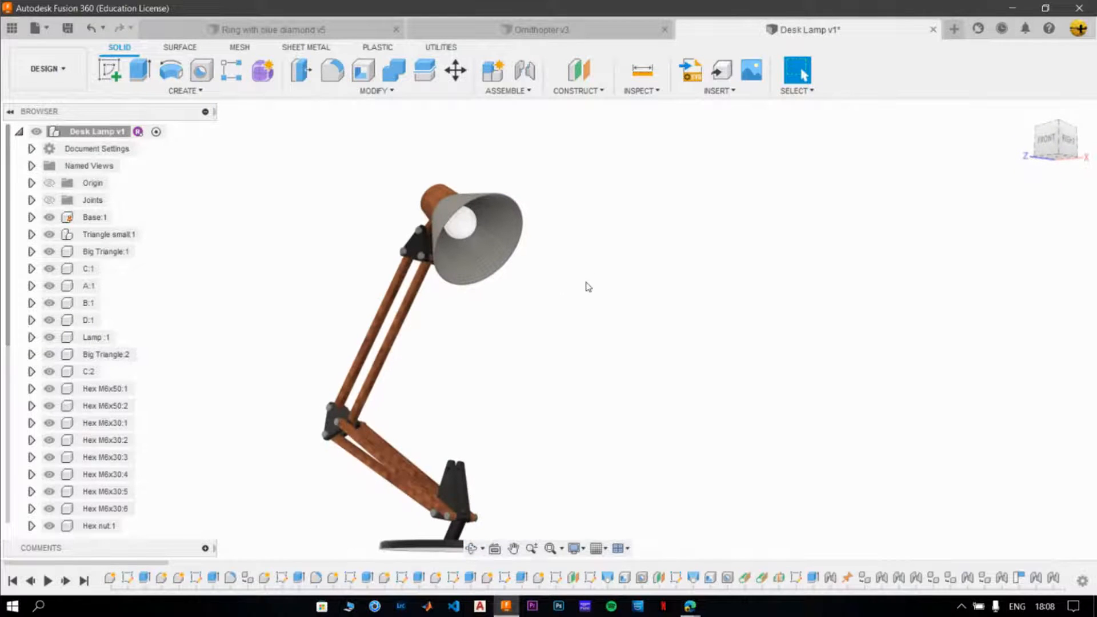
left_click(1028, 113)
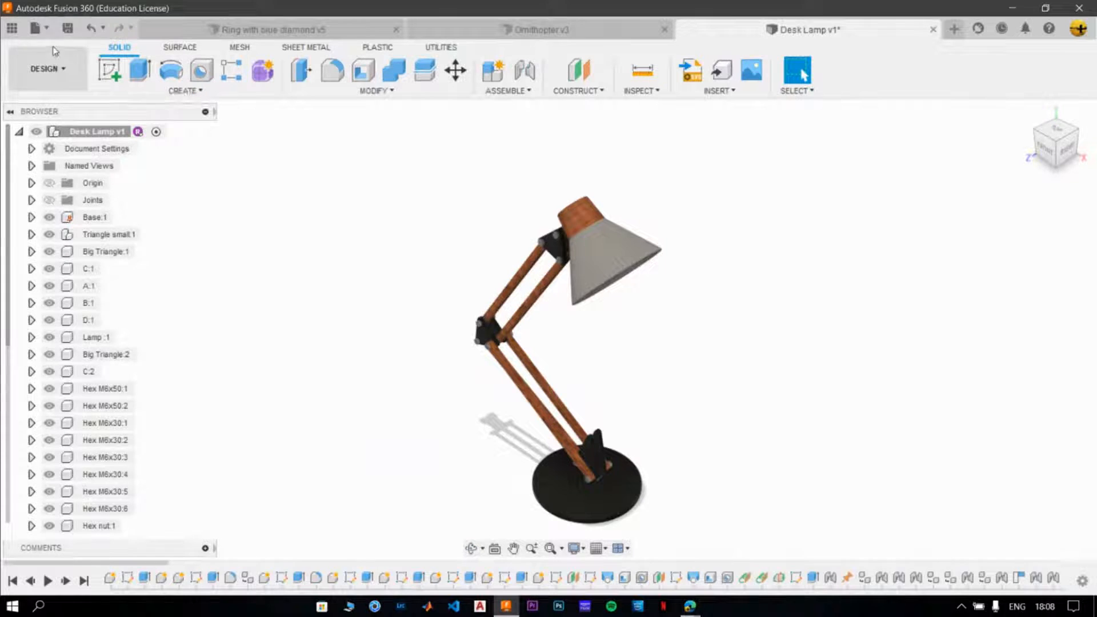
left_click(68, 28)
left_click(543, 340)
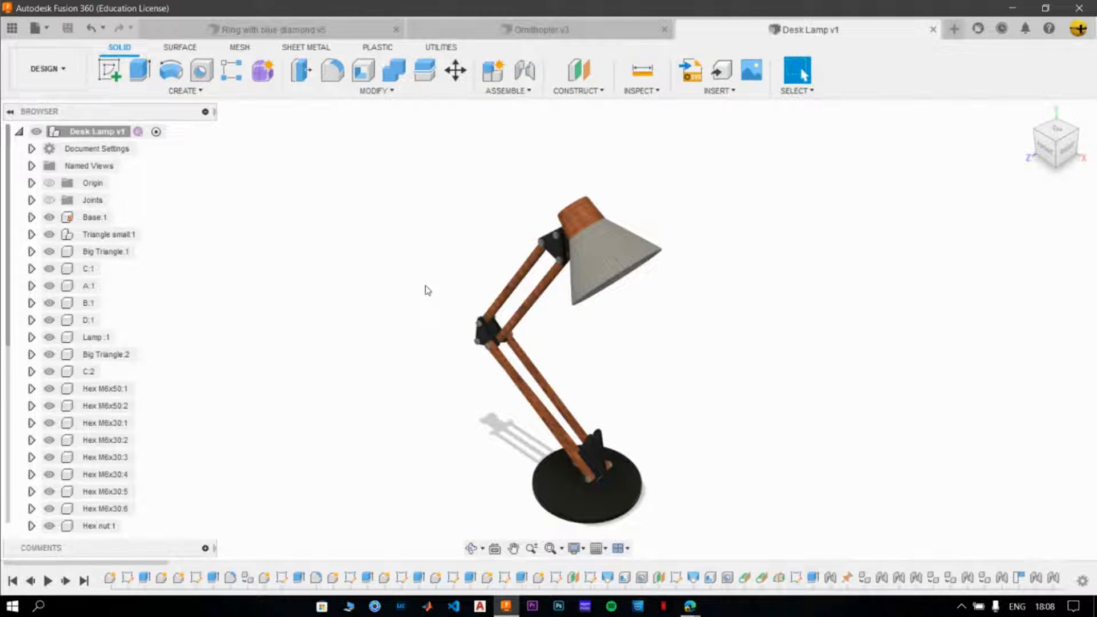
Switch the desk lamp design to the Render workspace.
left_click(46, 69)
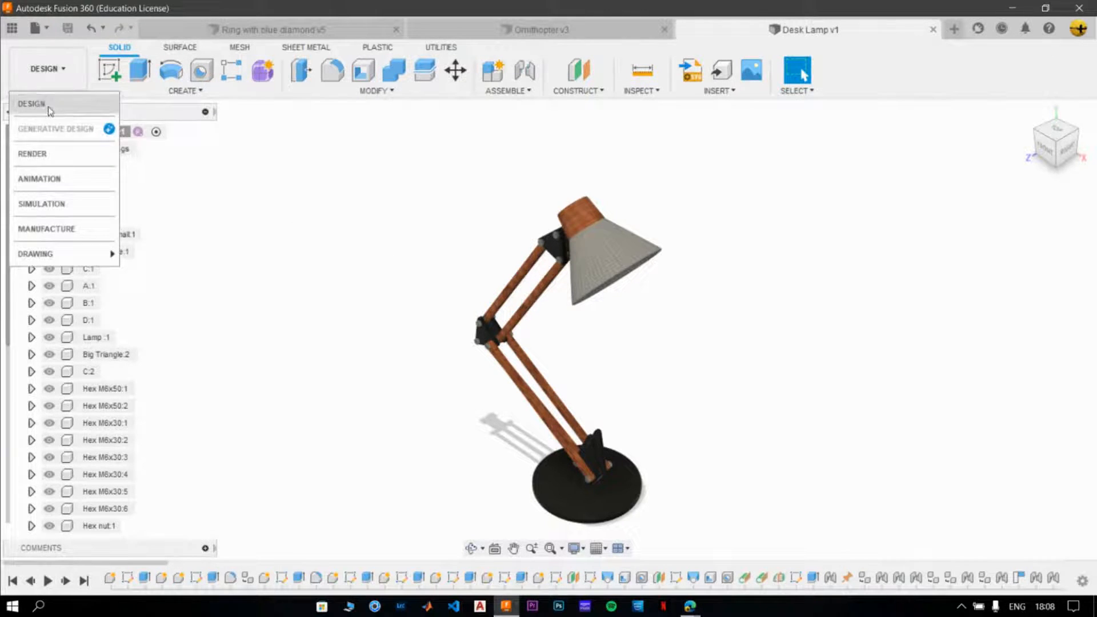
left_click(49, 149)
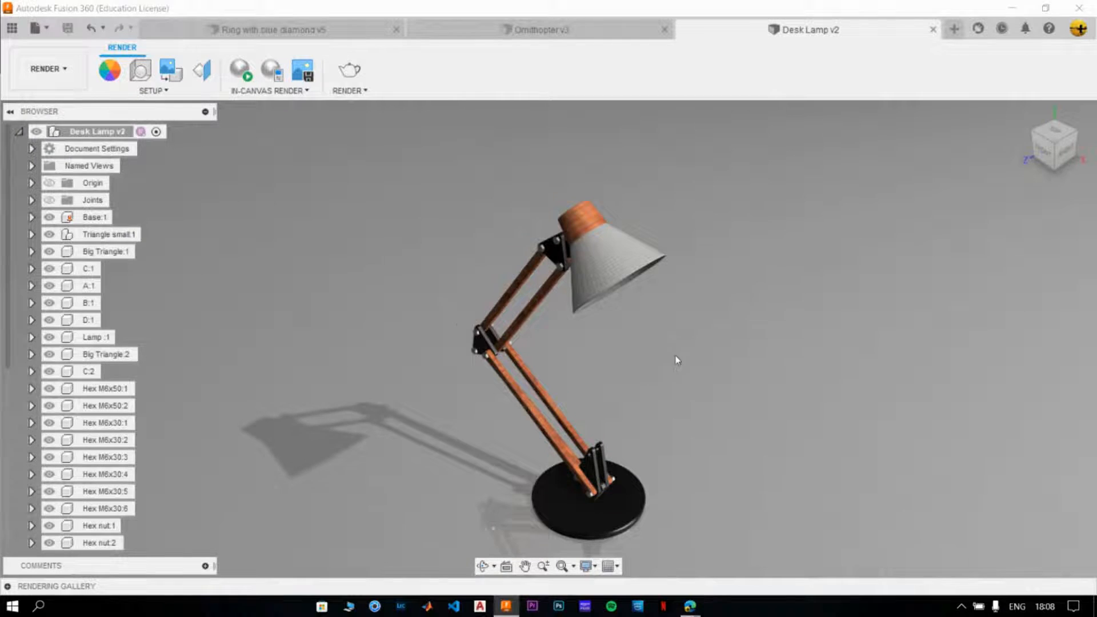
middle_click_drag(675, 355, 657, 349)
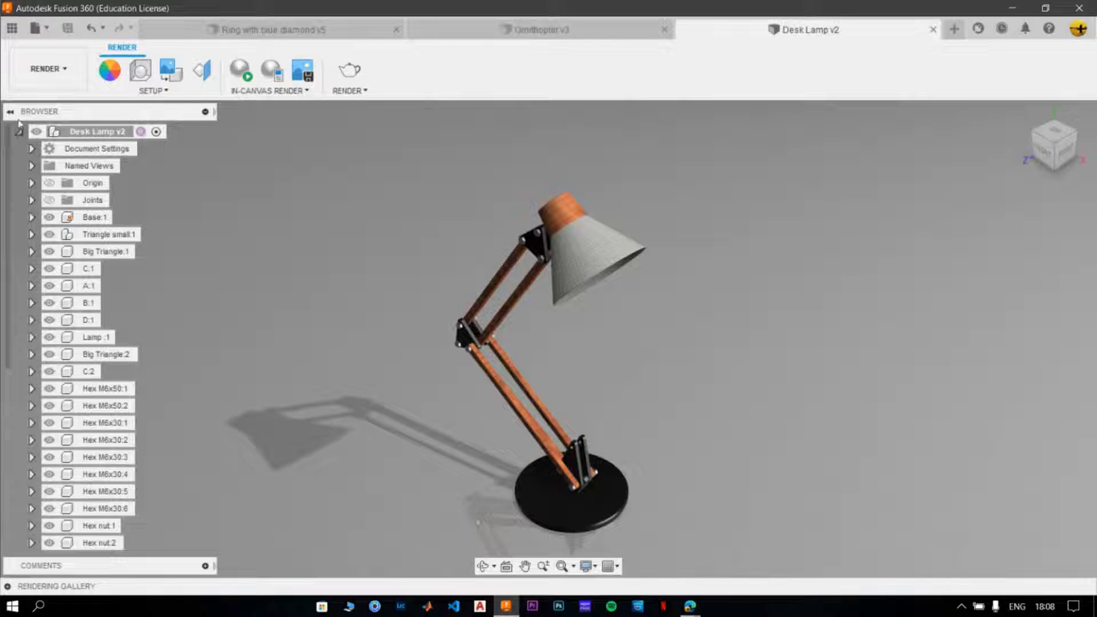
Open the scene settings and try an environment brightness of 200 lx, replacing it with 150 lx.
left_click(141, 69)
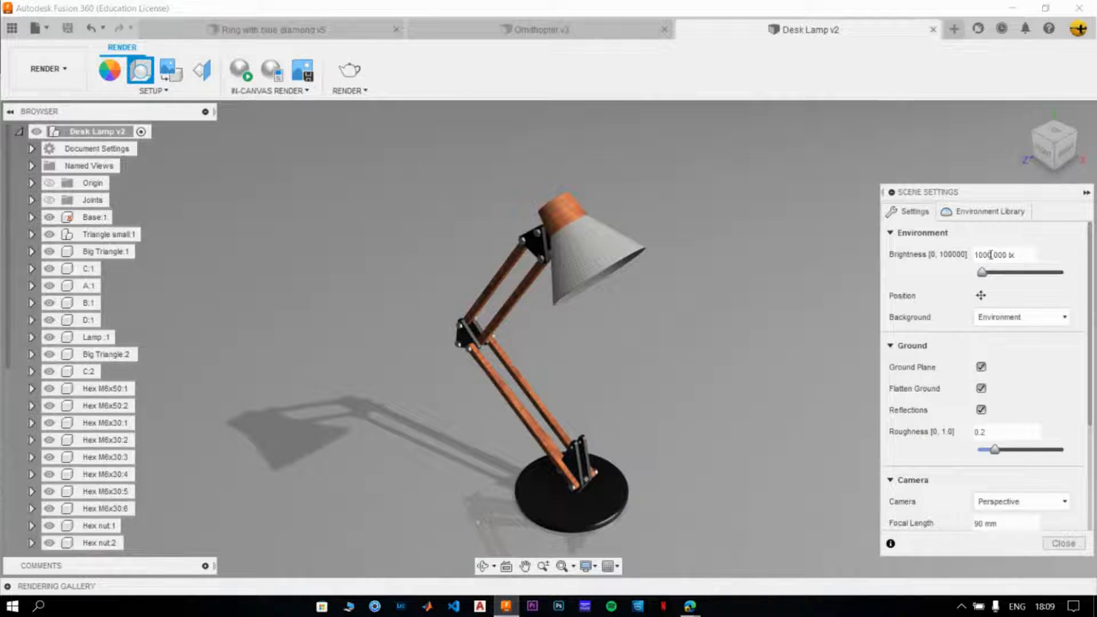
left_click_drag(979, 255, 973, 260)
type("200")
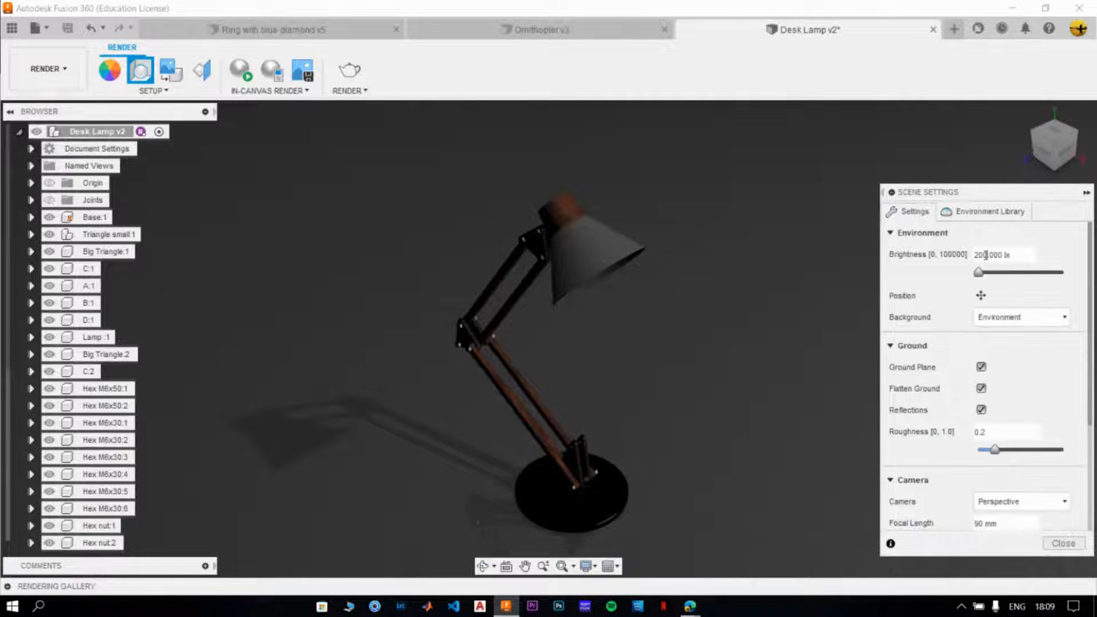
key("BackSpace")
key("BackSpace")
key("BackSpace")
type("150")
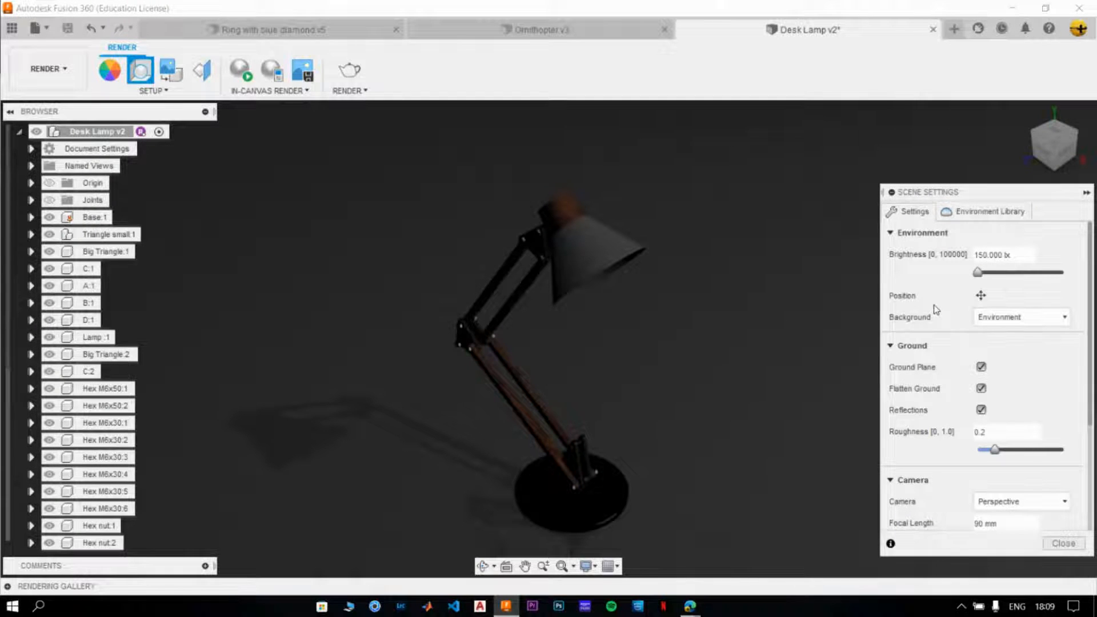
Try the Rim Highlights and Grid Light environments from the environment library and settle on Photobooth.
left_click(1002, 317)
left_click(1020, 337)
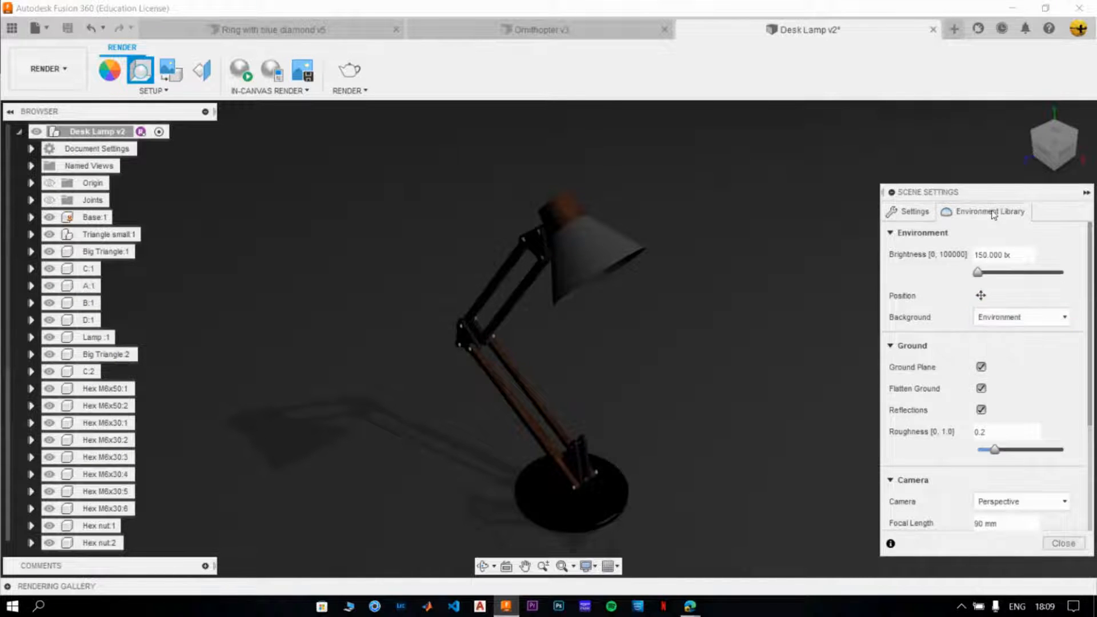
left_click(994, 211)
left_click_drag(926, 468, 669, 364)
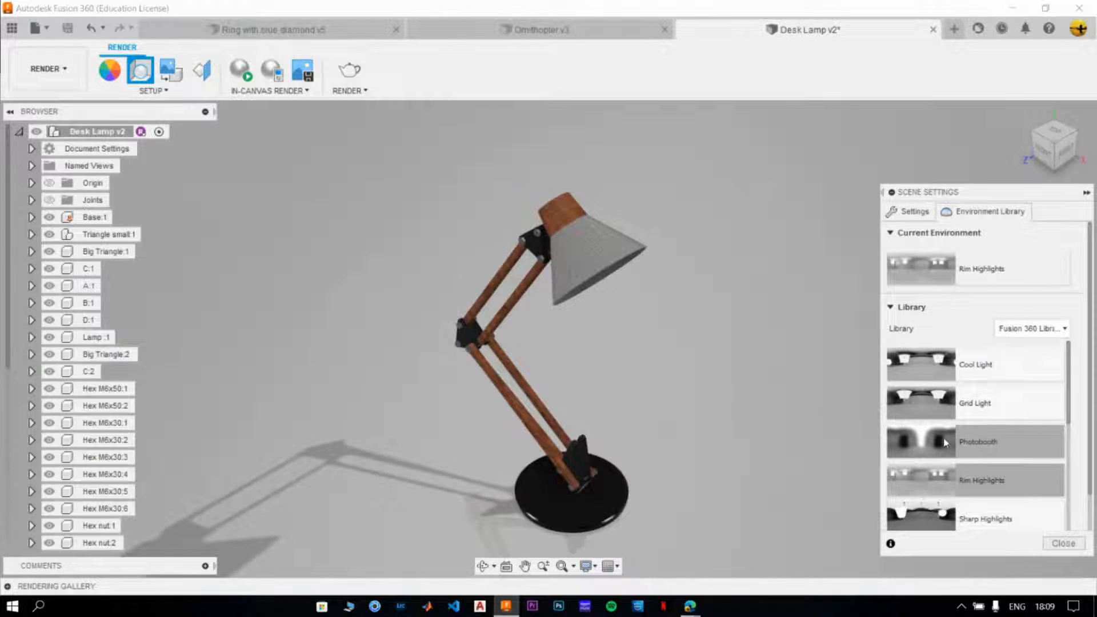
left_click_drag(928, 400, 821, 376)
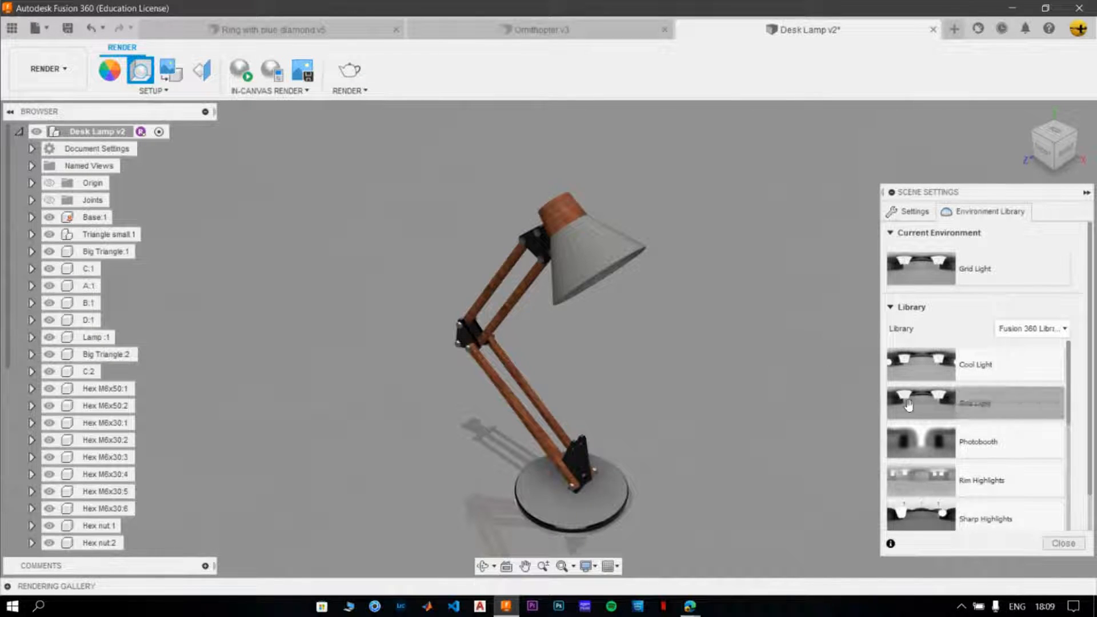
left_click_drag(921, 441, 786, 364)
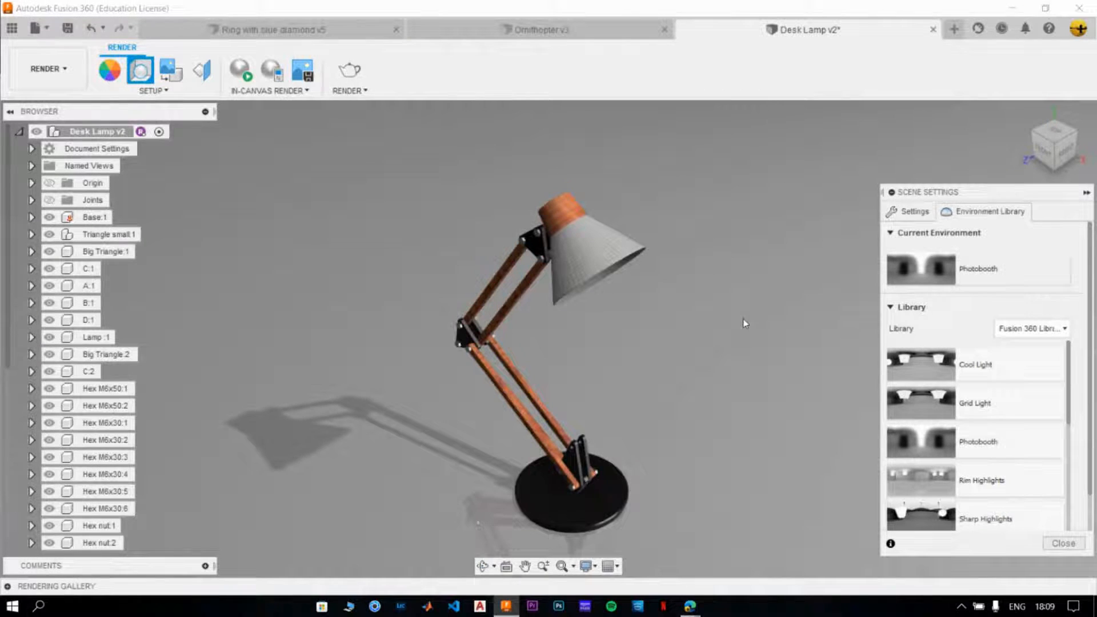
Set the Photobooth environment's brightness to 150 lx and rotate the environment to about -82.7 degrees.
left_click(913, 212)
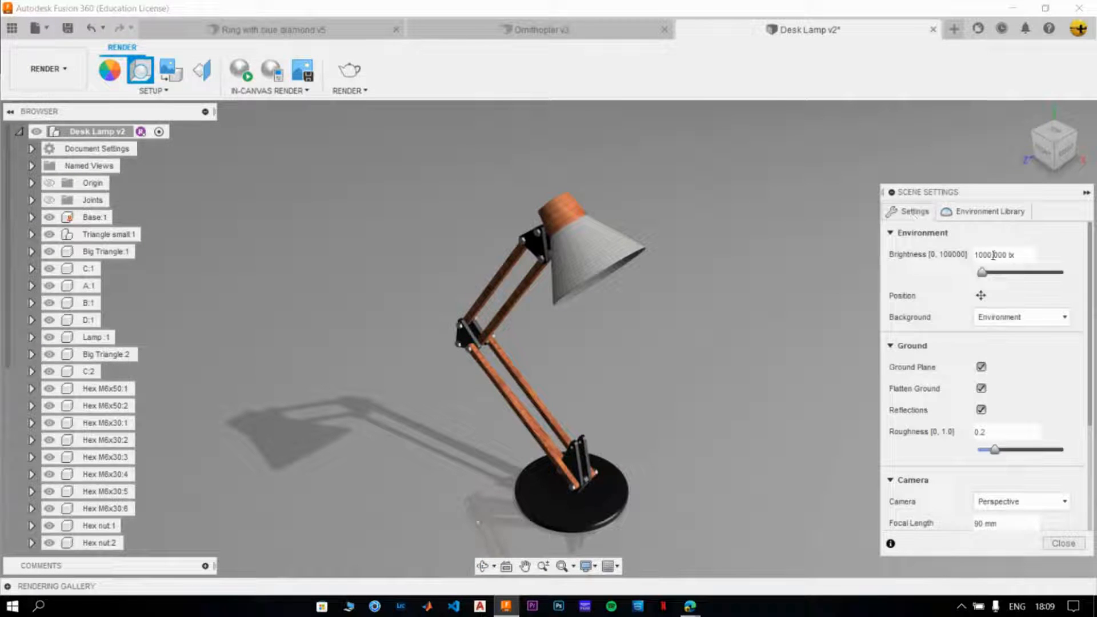
left_click_drag(994, 255, 984, 255)
type("5")
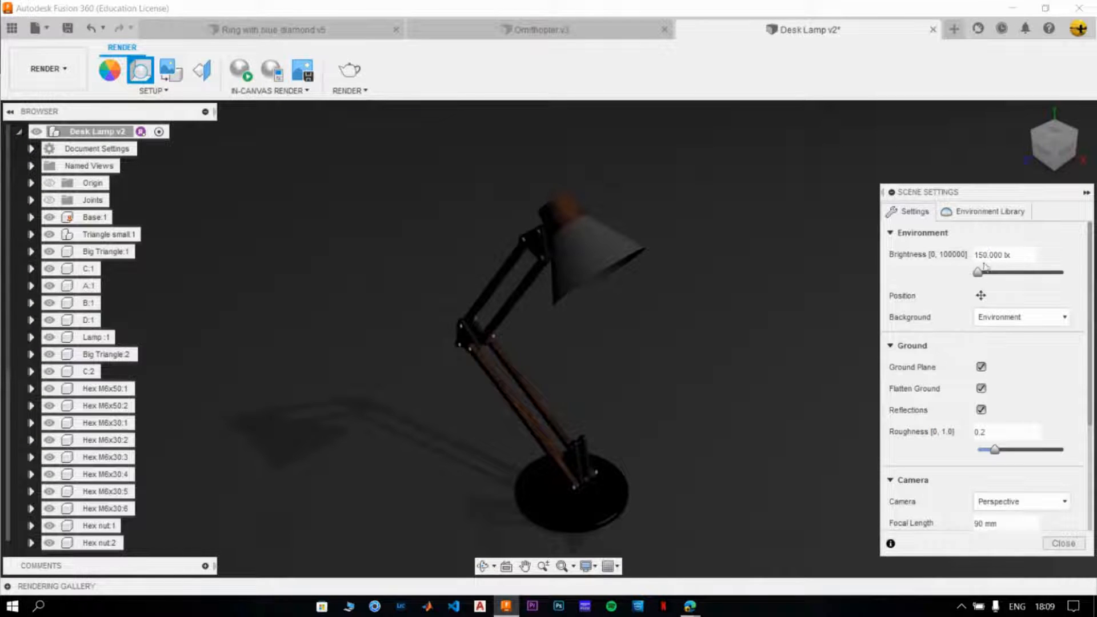
left_click(980, 295)
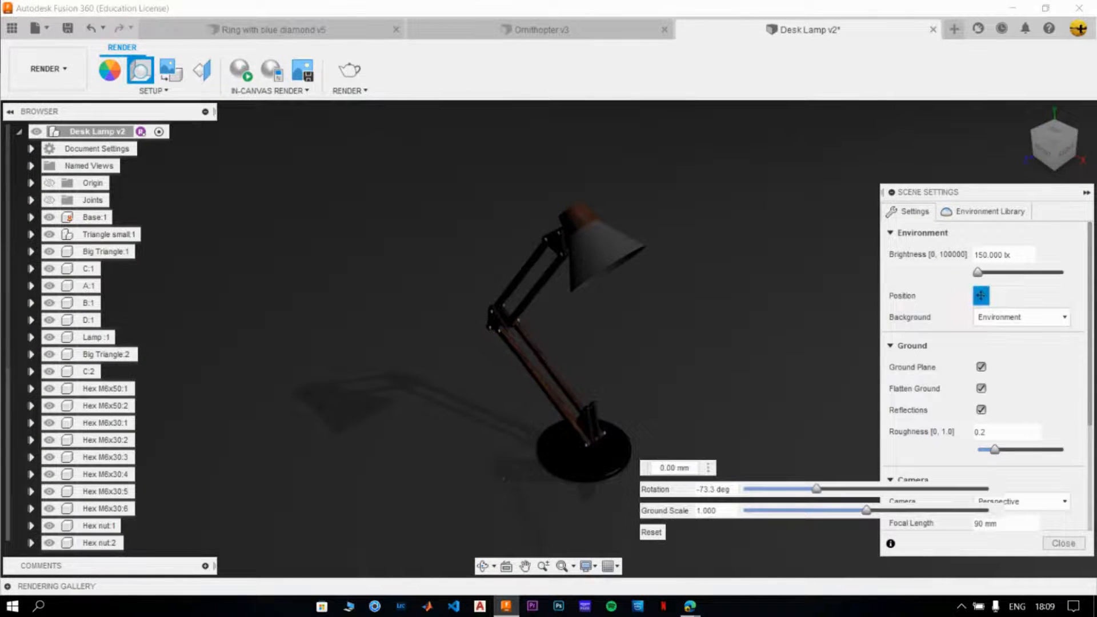
mouse_move(819, 485)
left_mouse_down()
mouse_move(751, 486)
mouse_move(870, 487)
mouse_move(791, 477)
mouse_move(813, 475)
left_mouse_up()
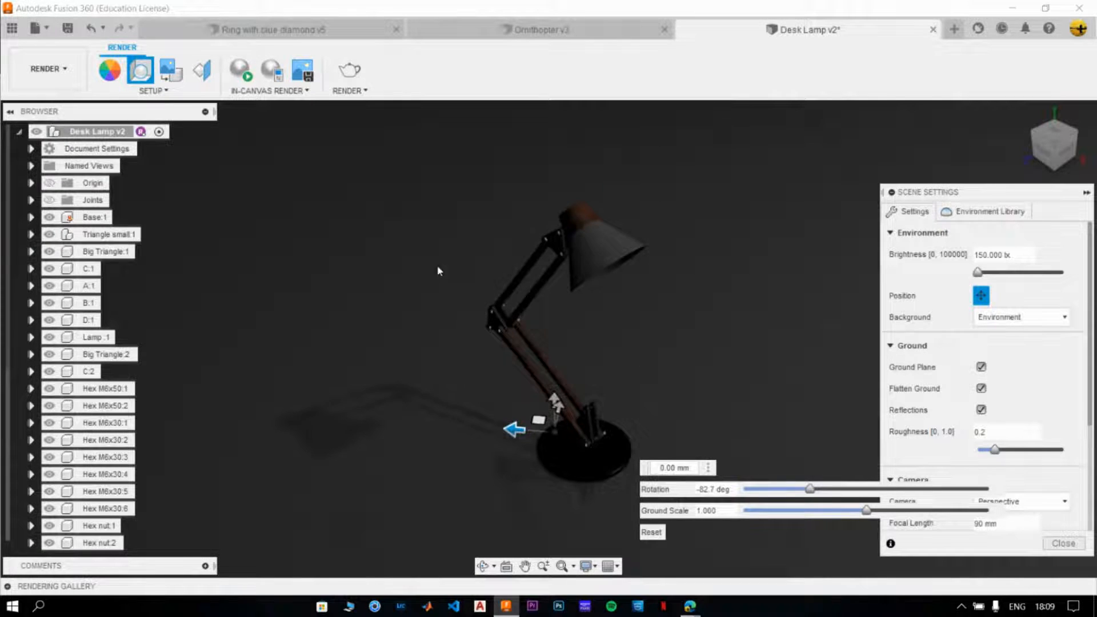
Examine the lamp's arm joints, shade and wooden arms up close, then restore the home view.
scroll(520, 274, "up", 10)
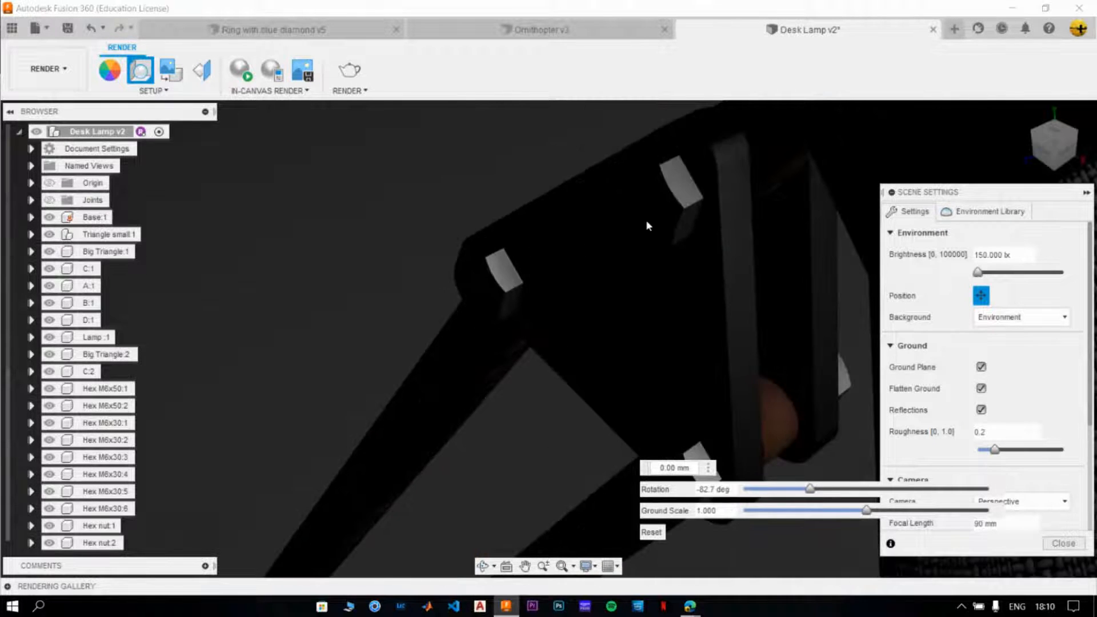
scroll(646, 287, "down", 4)
scroll(646, 290, "up", 9)
scroll(639, 355, "down", 2)
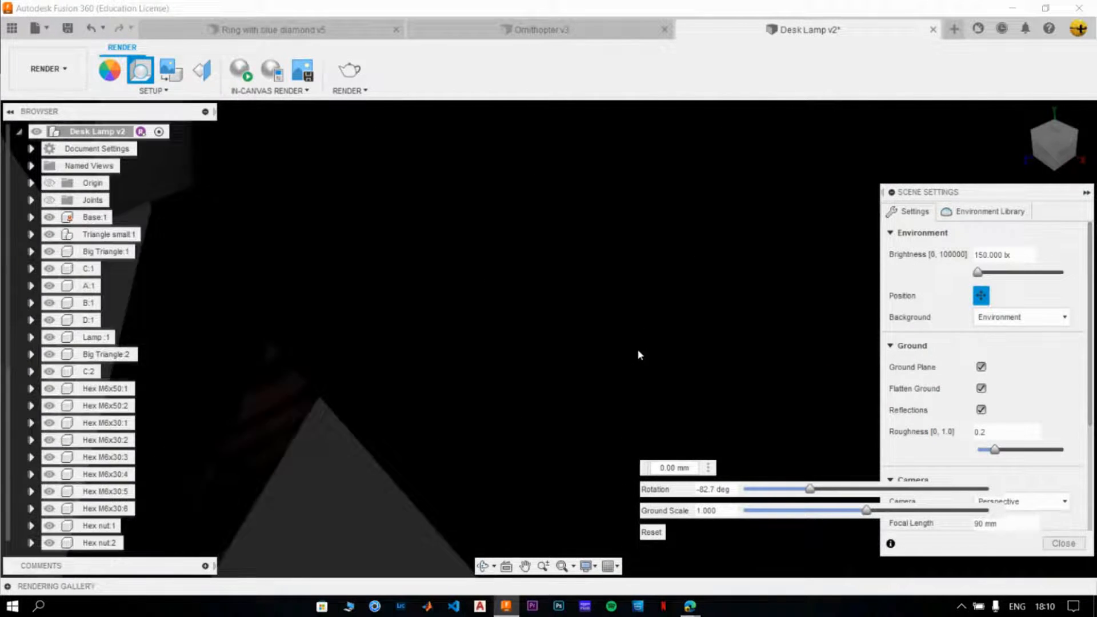
scroll(638, 351, "down", 6)
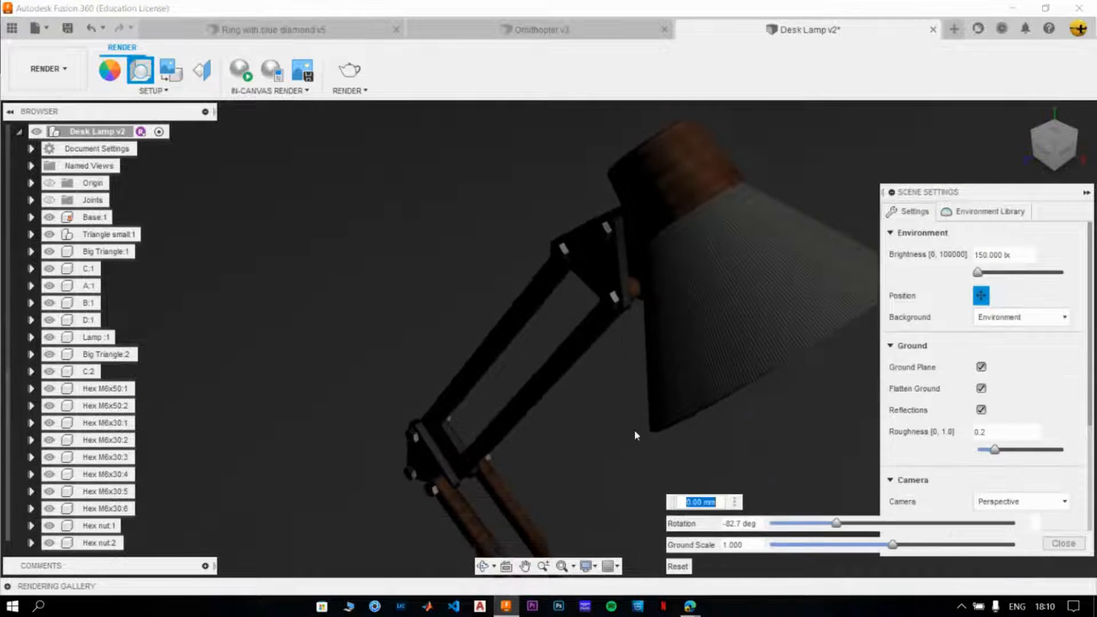
scroll(634, 429, "down", 2)
middle_click_drag(628, 374, 563, 297)
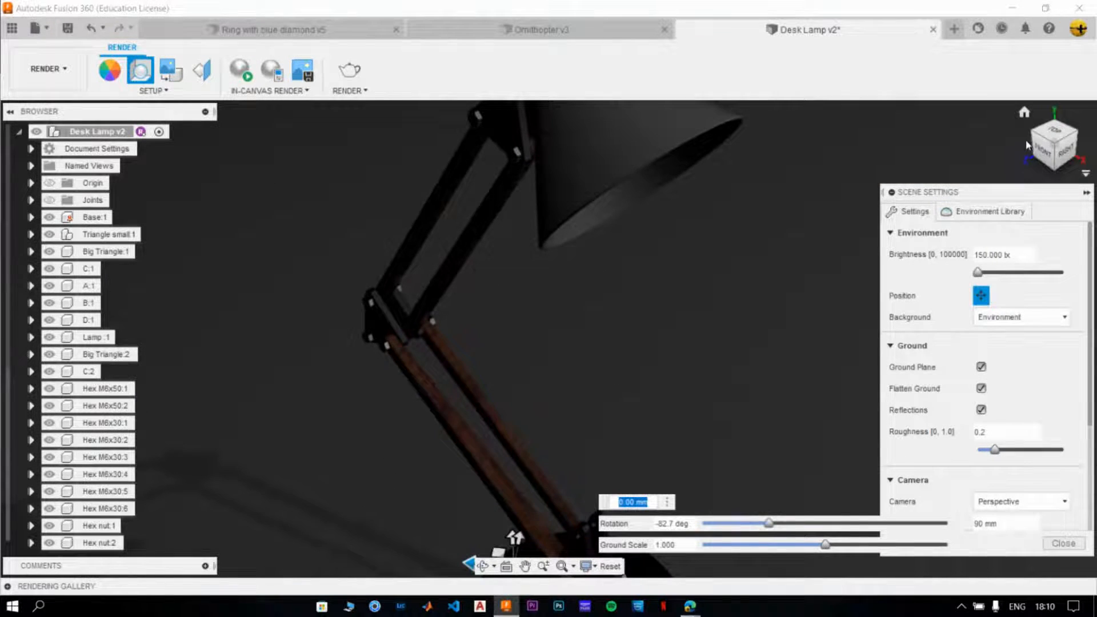
left_click(1024, 112)
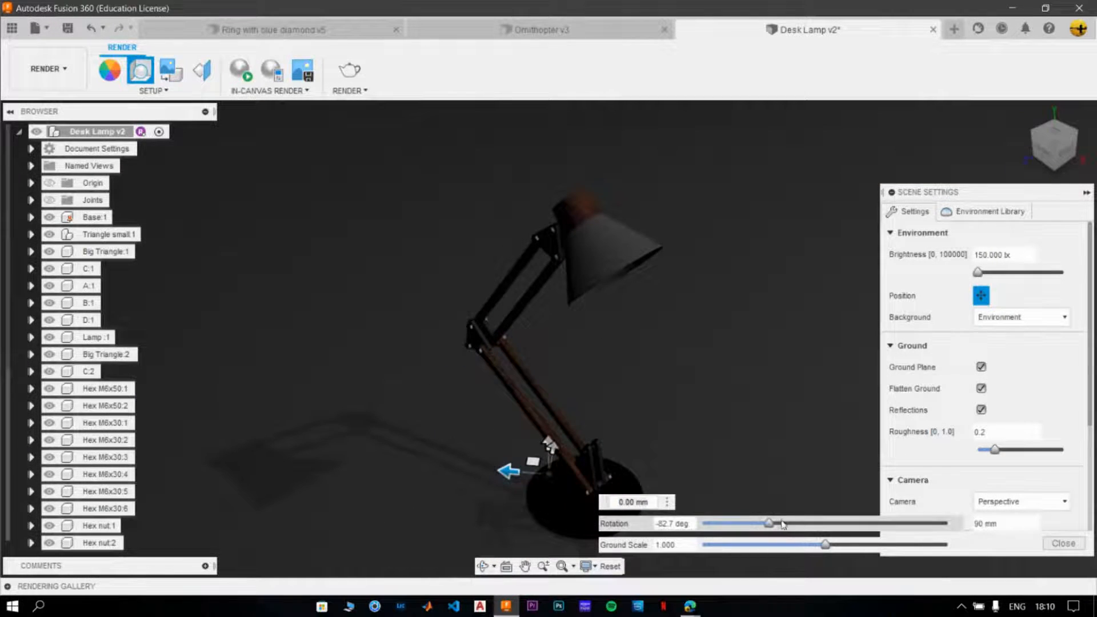
Set the Photobooth environment's rotation to -75 degrees and finish positioning the environment.
left_click_drag(770, 524, 807, 525)
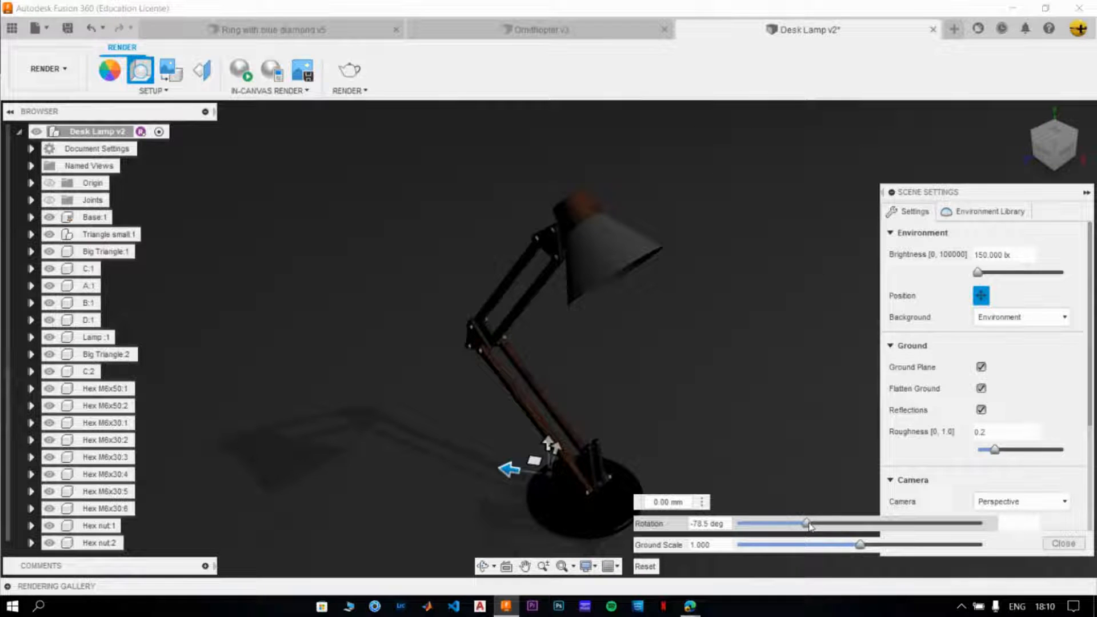
left_click_drag(810, 525, 812, 525)
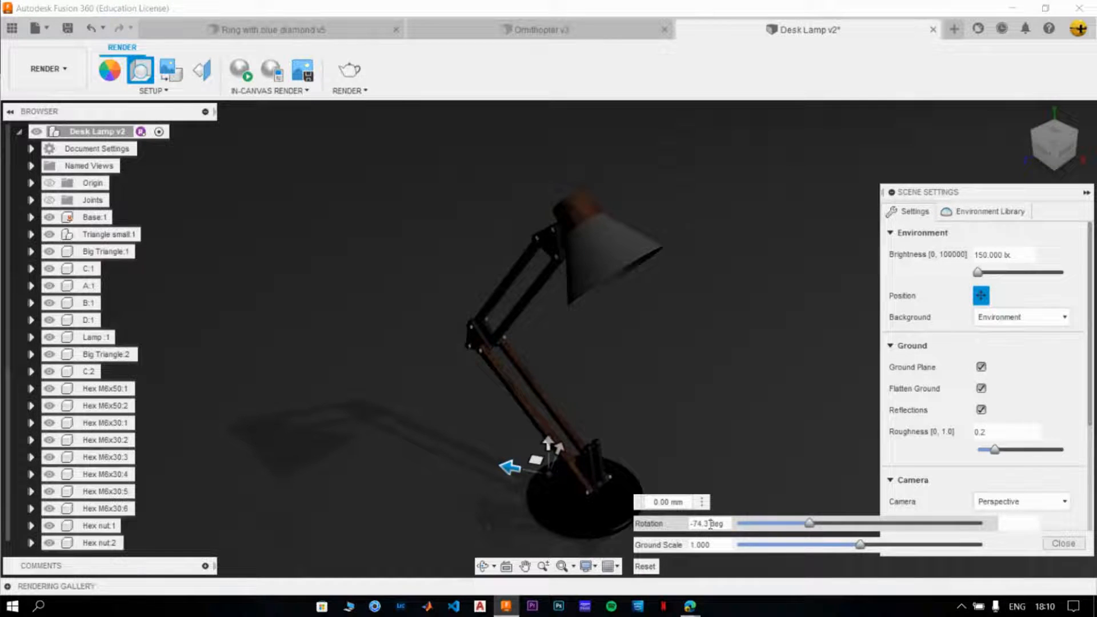
type("75")
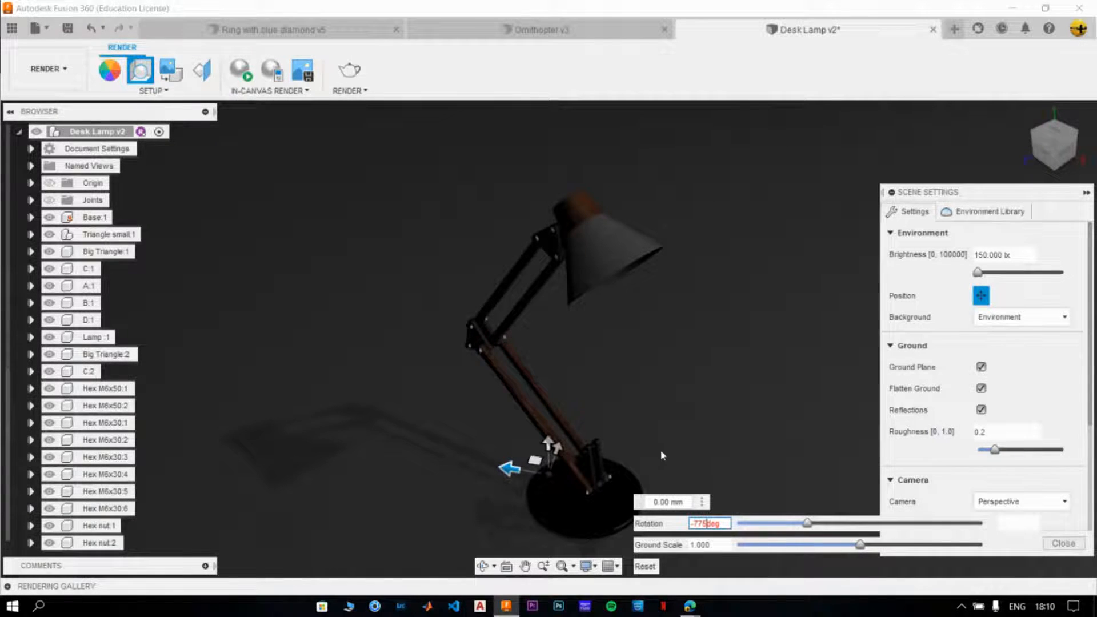
key("BackSpace")
key("BackSpace")
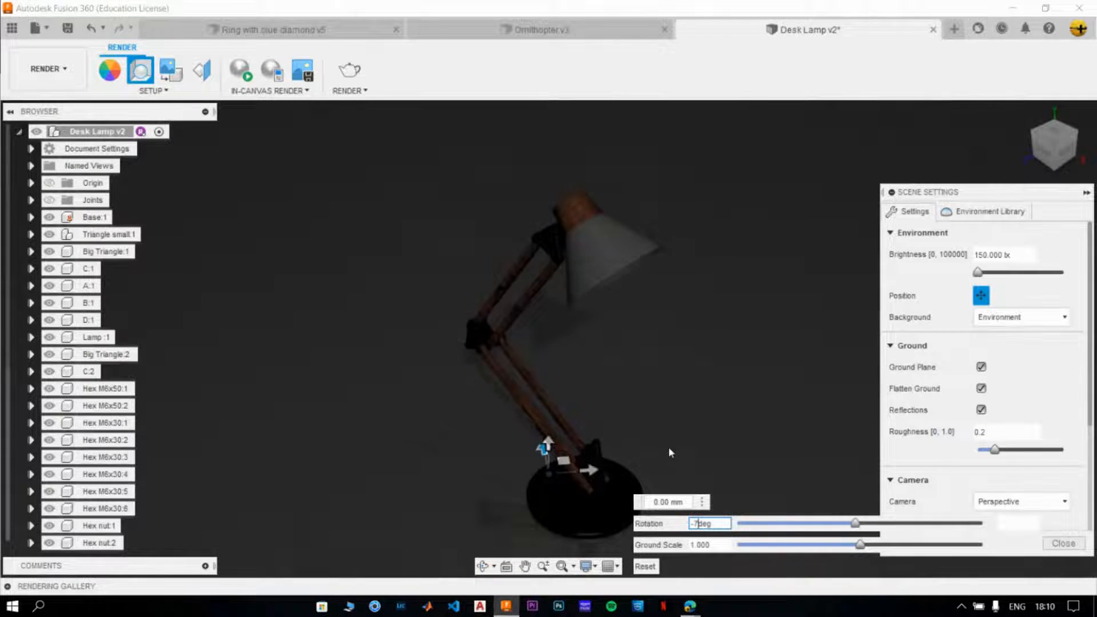
type("5")
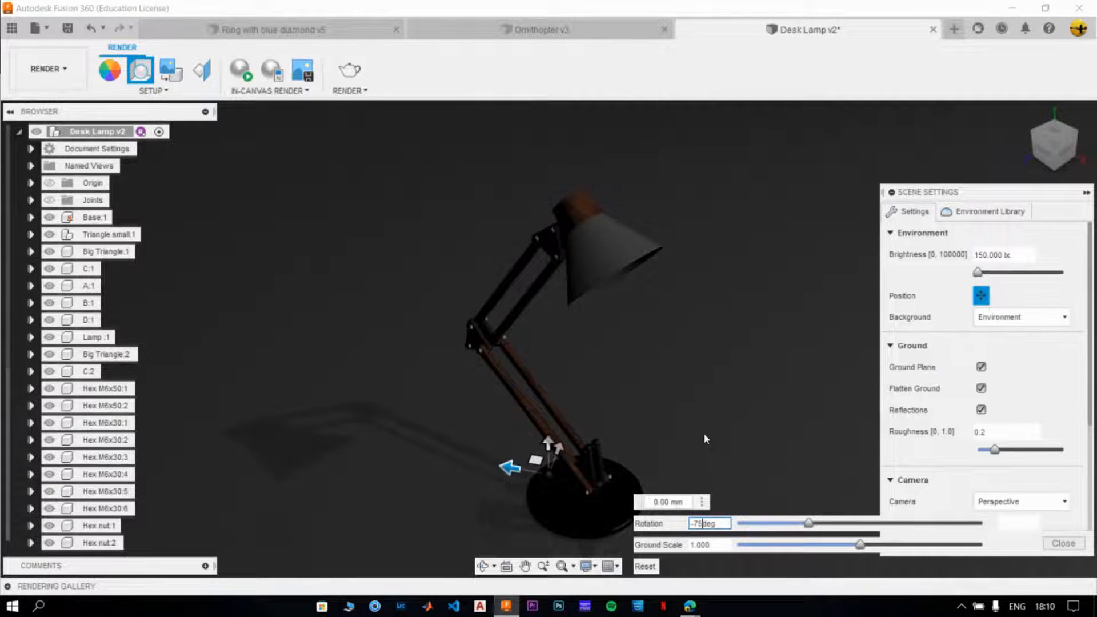
key("Tab")
left_click(980, 295)
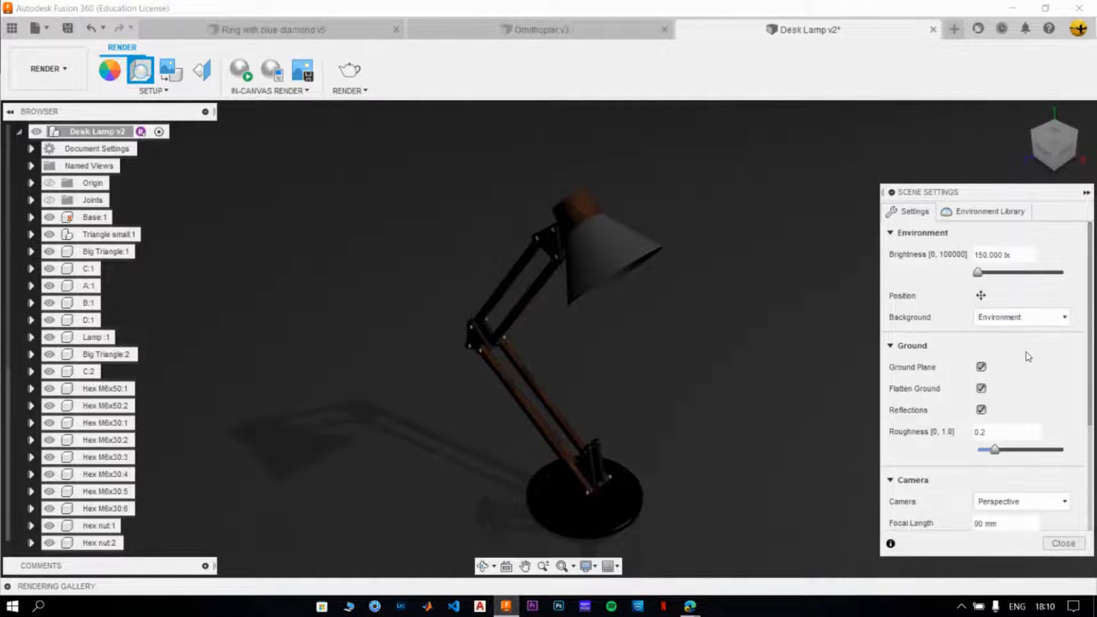
Change the scene background to a solid dark grey of RGB 33, 33, 33 and close the scene settings.
middle_click_drag(748, 419, 733, 421)
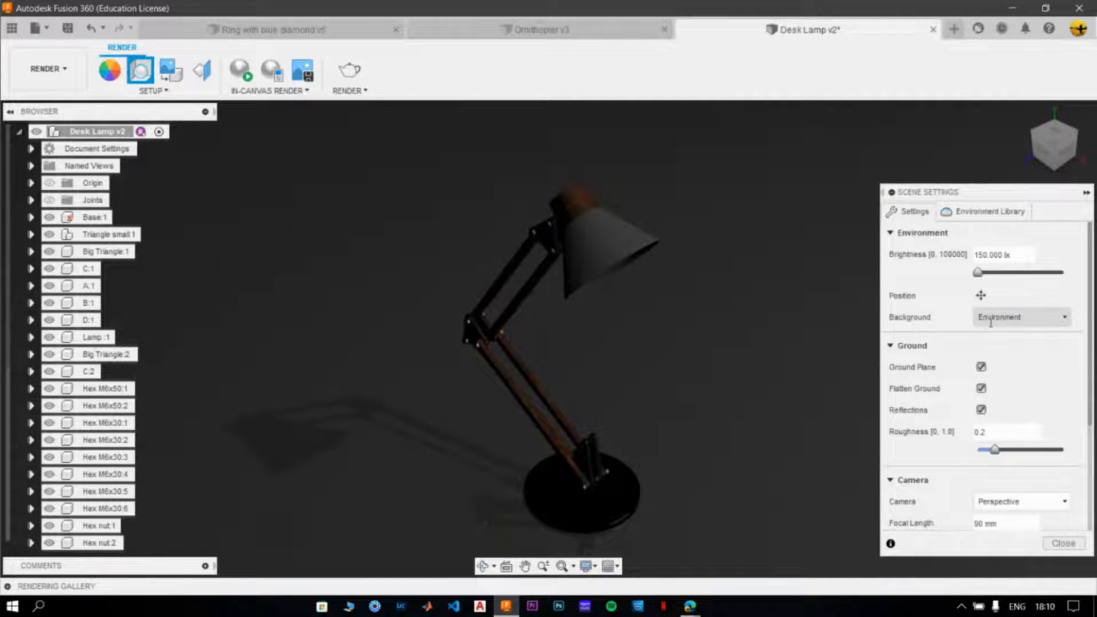
left_click(992, 320)
left_click(1006, 351)
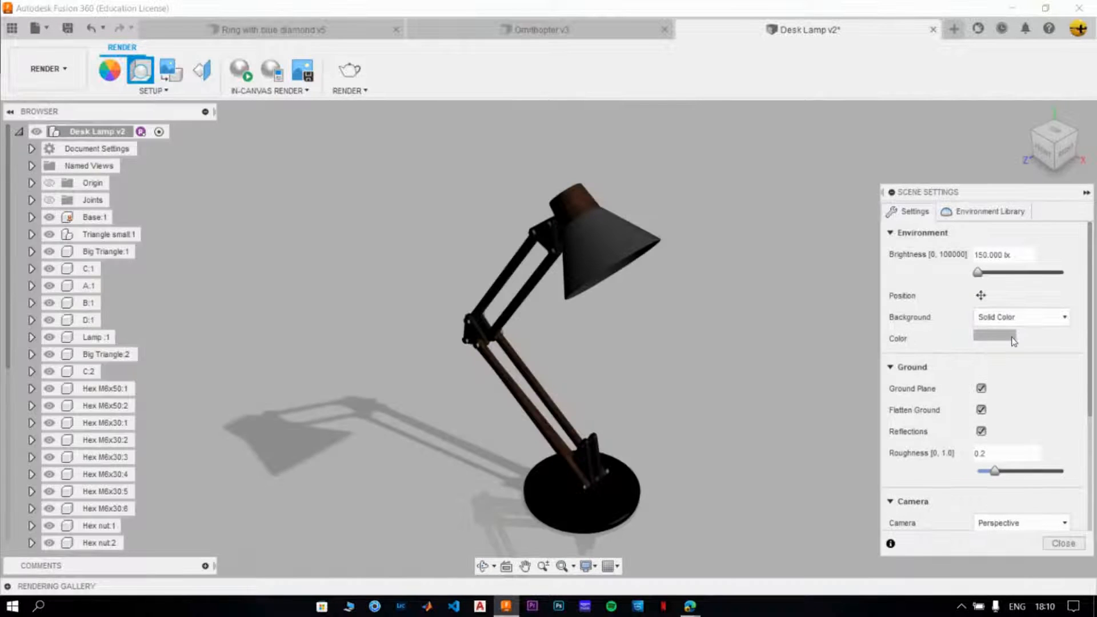
left_click(1011, 335)
left_click(869, 284)
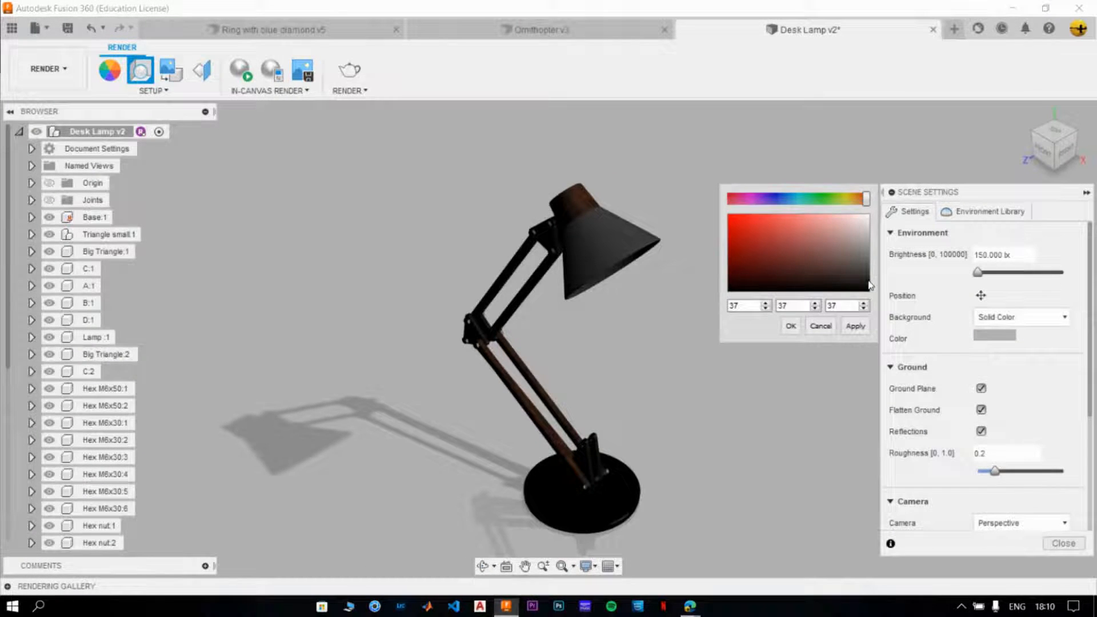
left_click(855, 326)
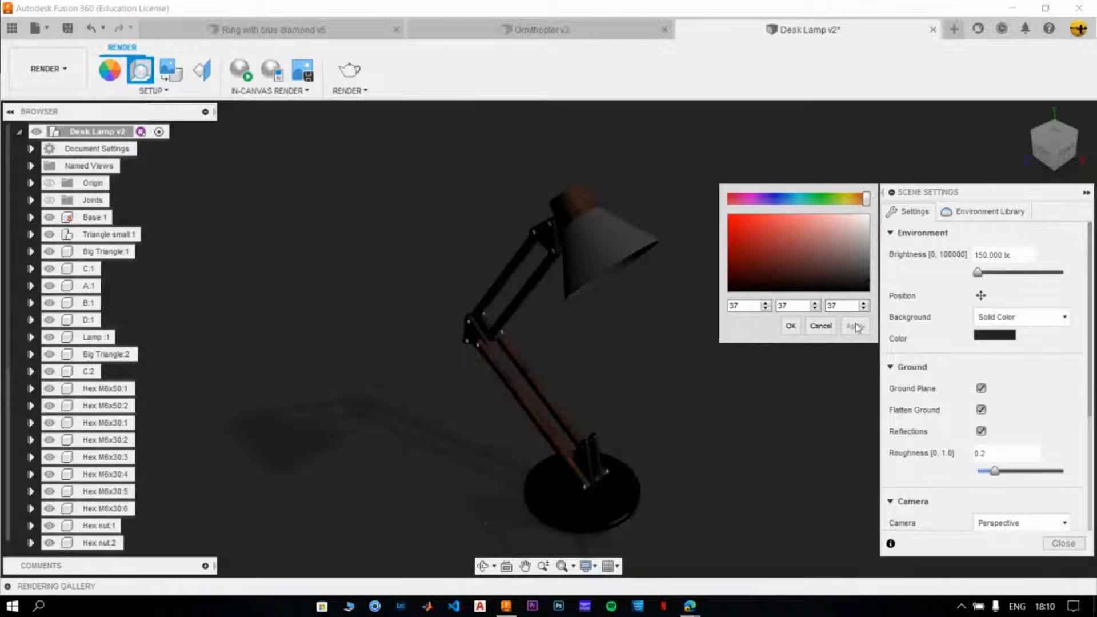
left_click(868, 289)
left_click(855, 326)
left_click(789, 324)
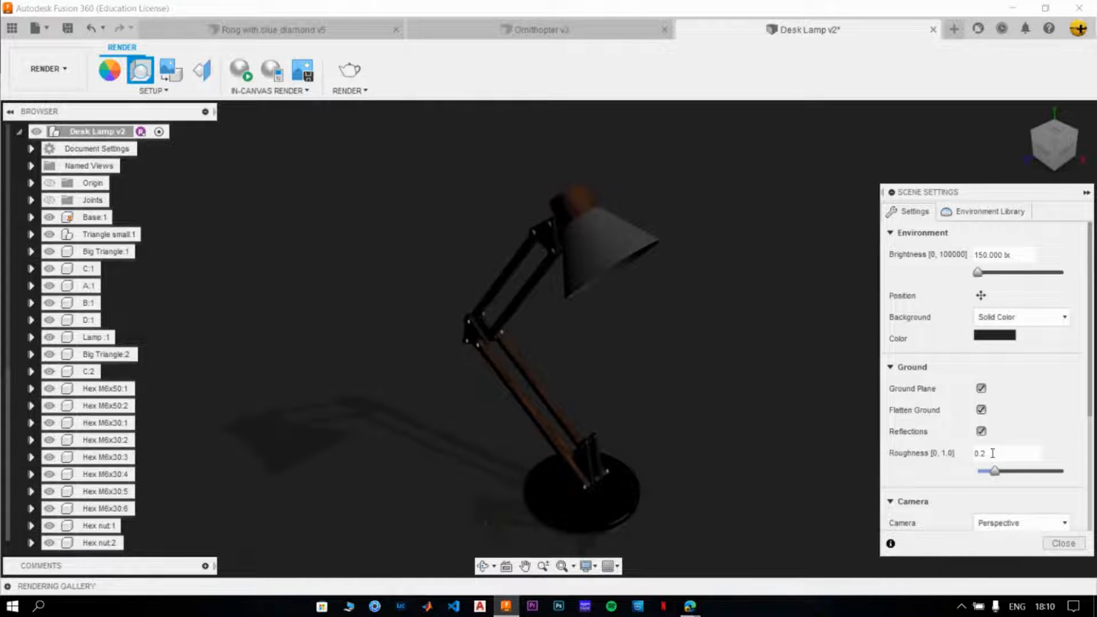
left_click_drag(1088, 394, 1086, 521)
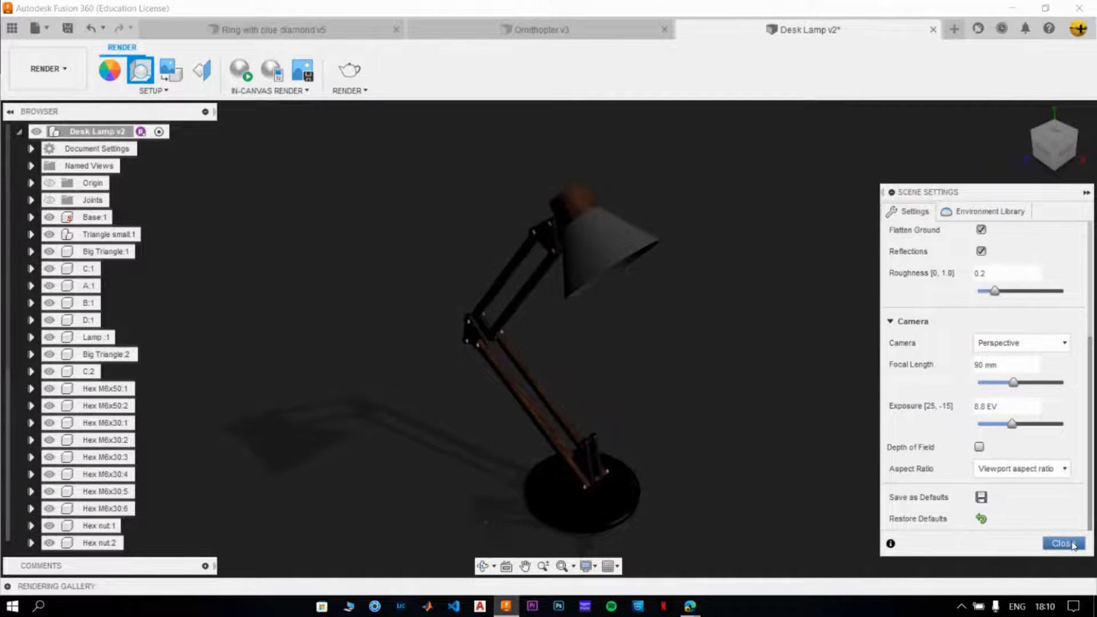
left_click(1062, 544)
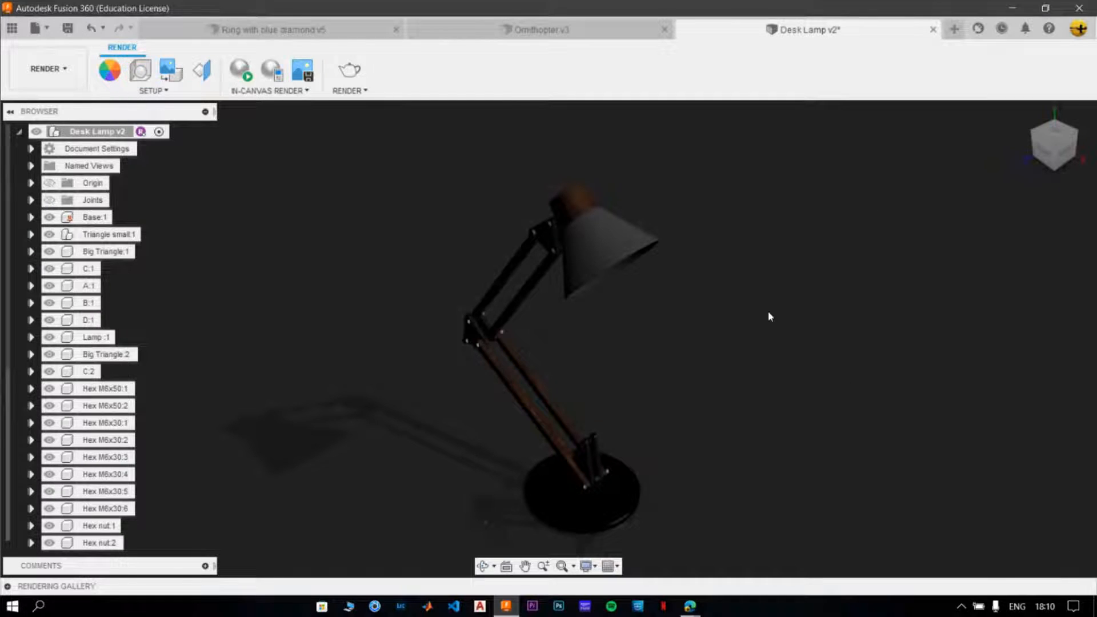
Run an in-canvas render of the lamp to preview its lighting, then pause and stop it.
left_click(247, 71)
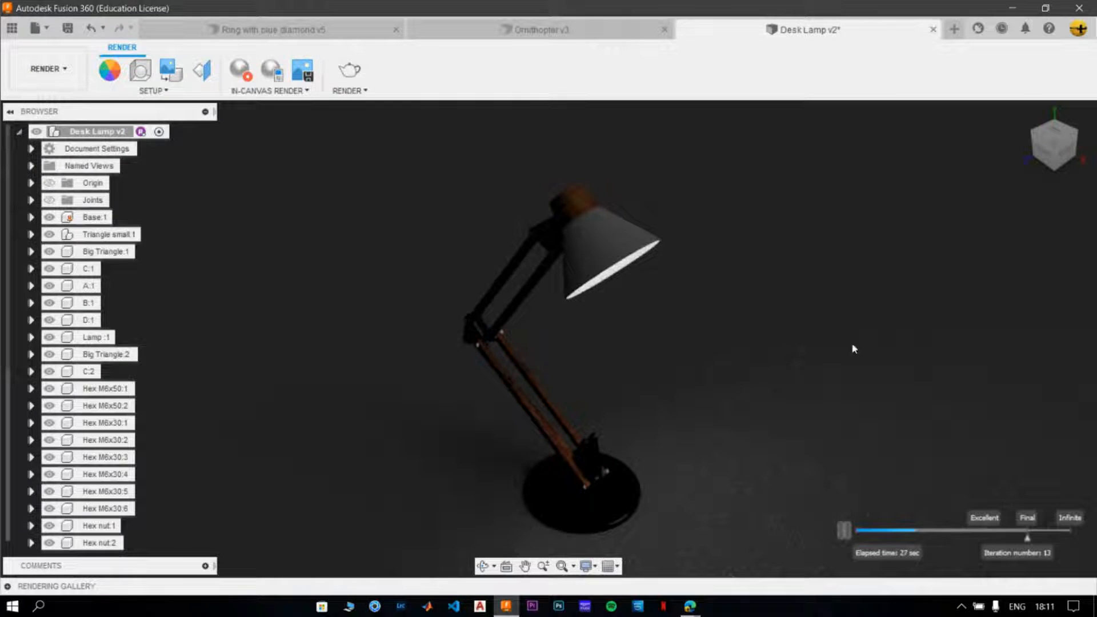
left_click(845, 532)
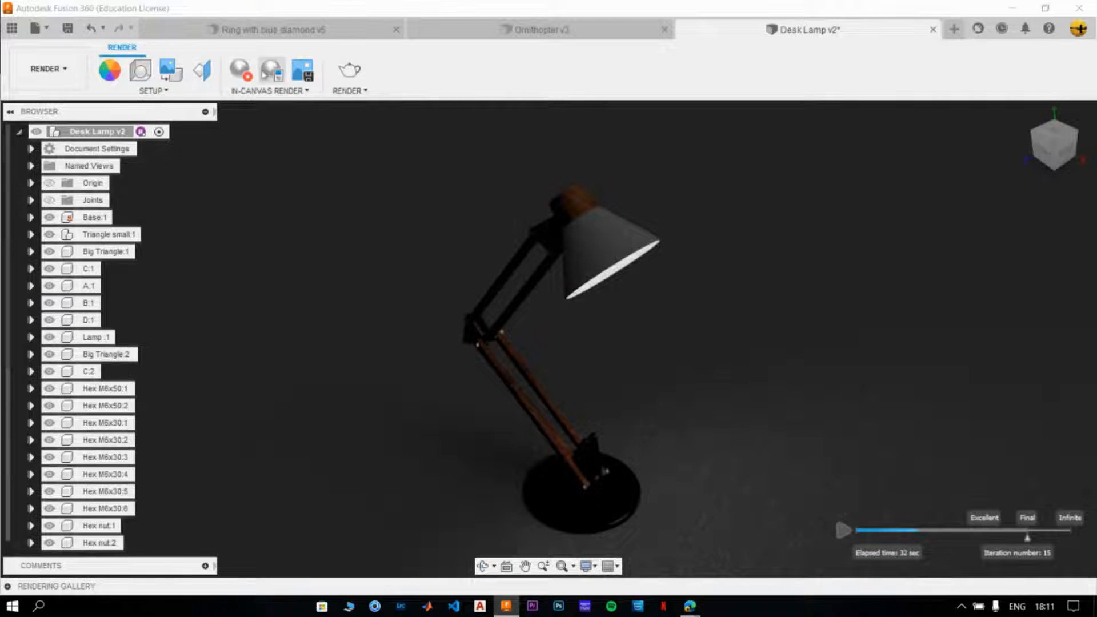
left_click(251, 76)
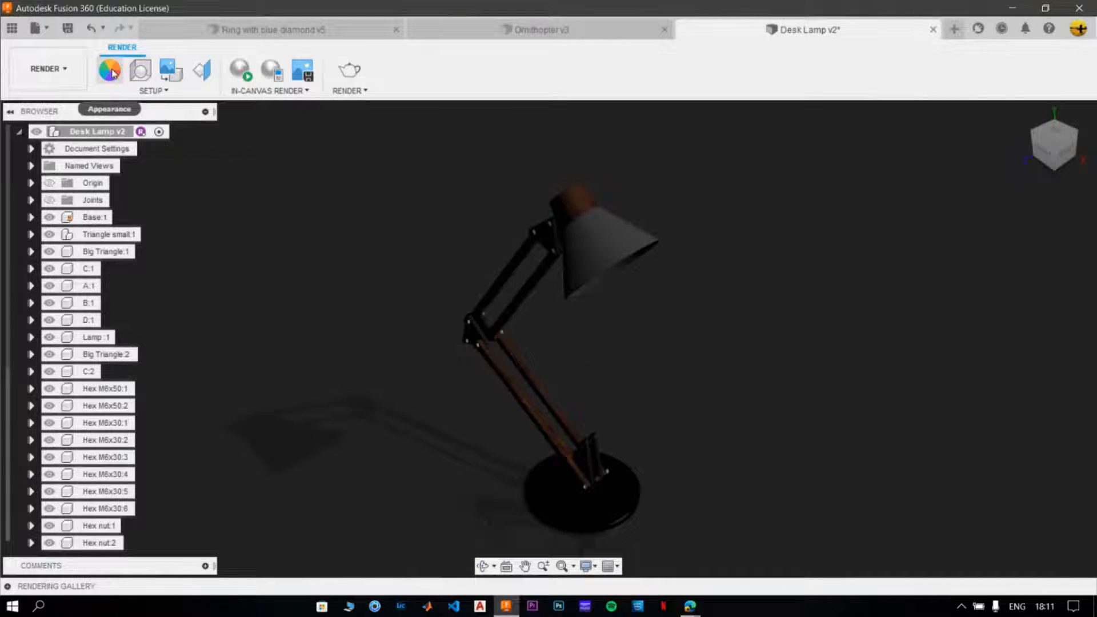
Search the appearance library for "emissi" and apply A Type Bulb - Frosted - 1500lm to the lamp's bulb.
key("a")
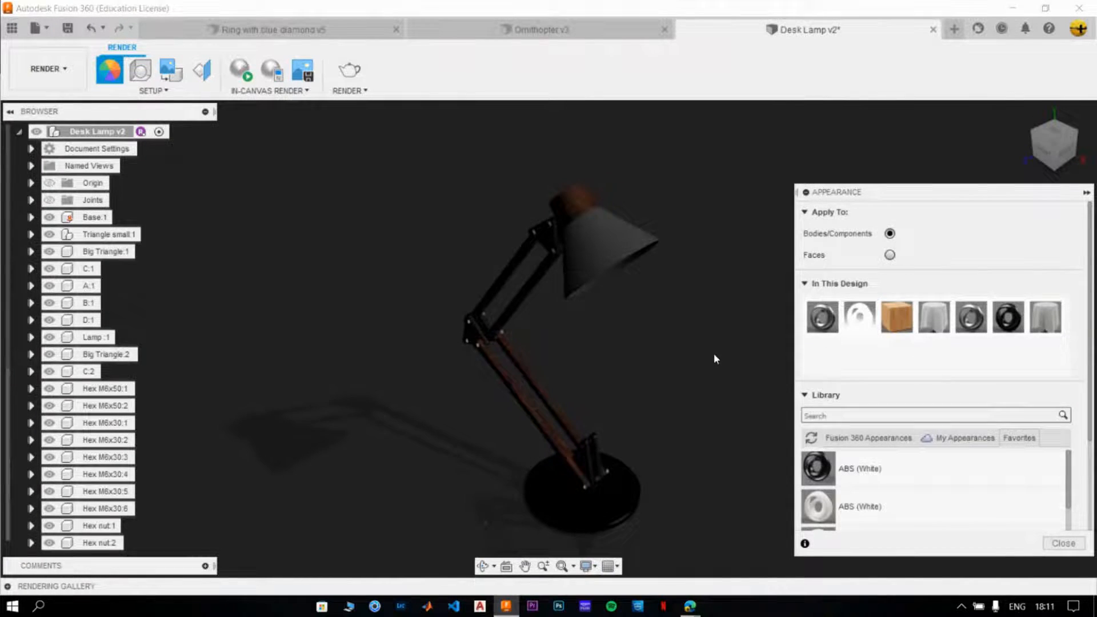
middle_click_drag(714, 353, 698, 334, "shift")
left_click(890, 413)
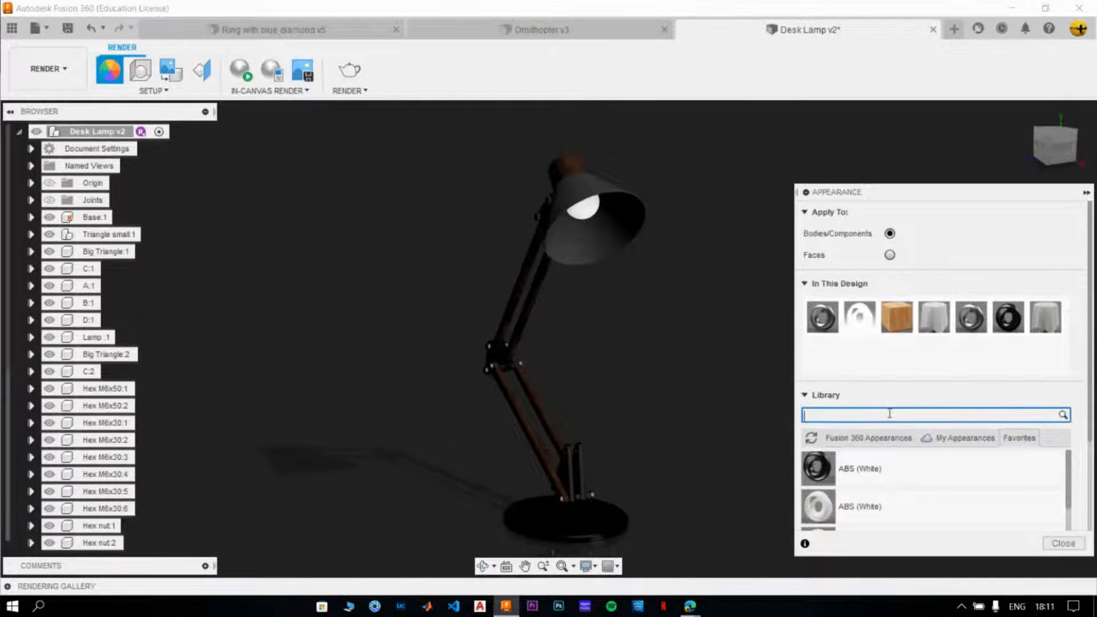
type("emissi")
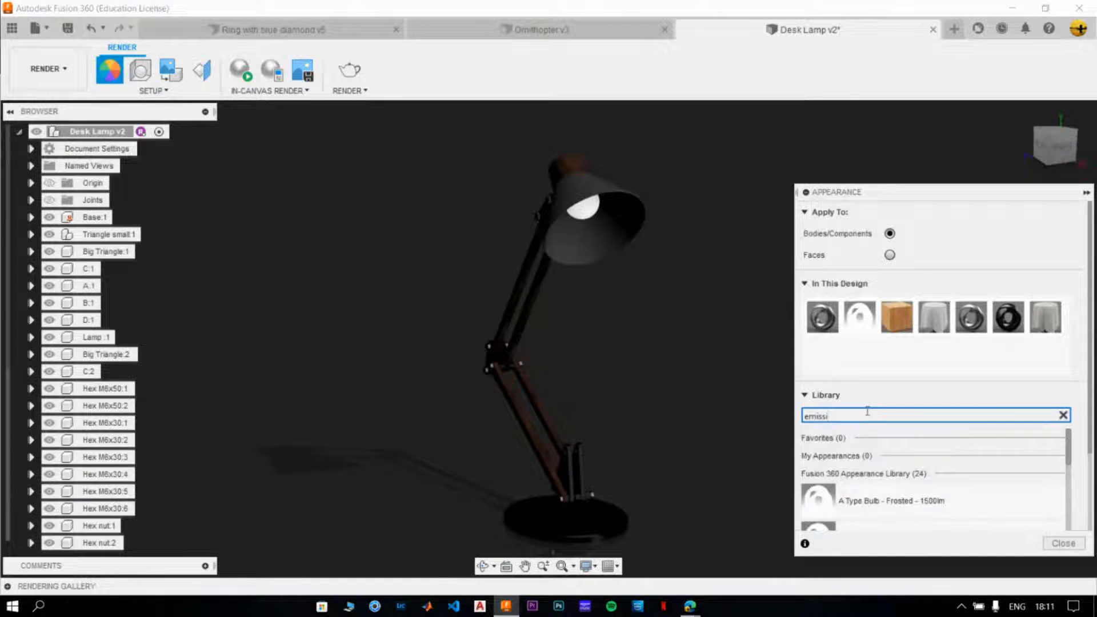
left_click_drag(817, 501, 590, 214)
Delete the old emissive appearance from the design and reapply the frosted bulb appearance to the bulb.
right_click(857, 315)
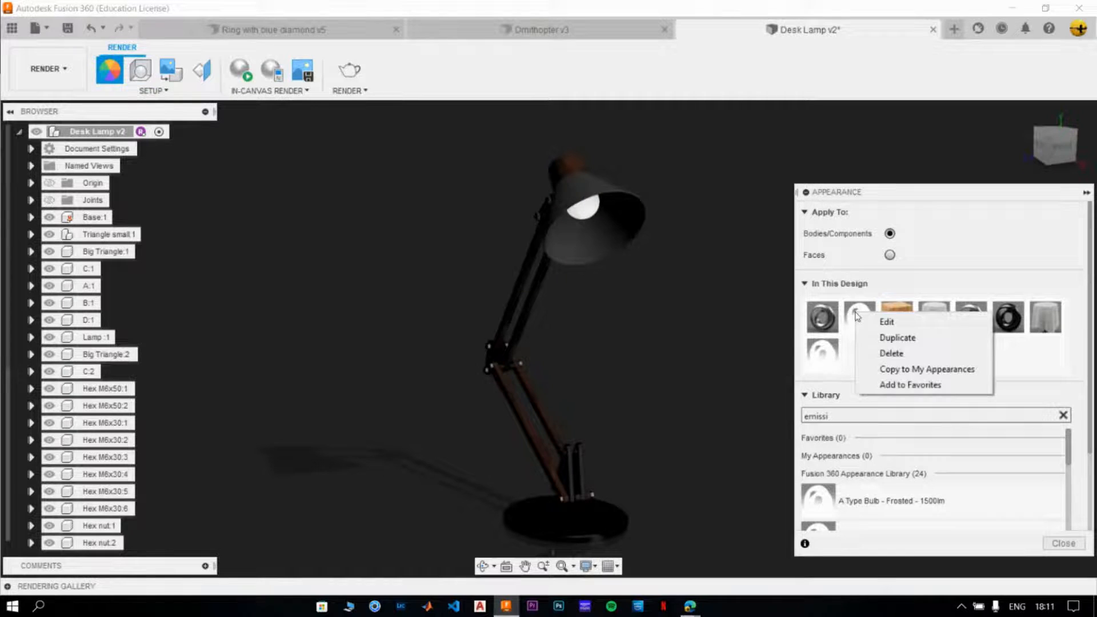
left_click(909, 363)
left_click_drag(823, 317, 588, 215)
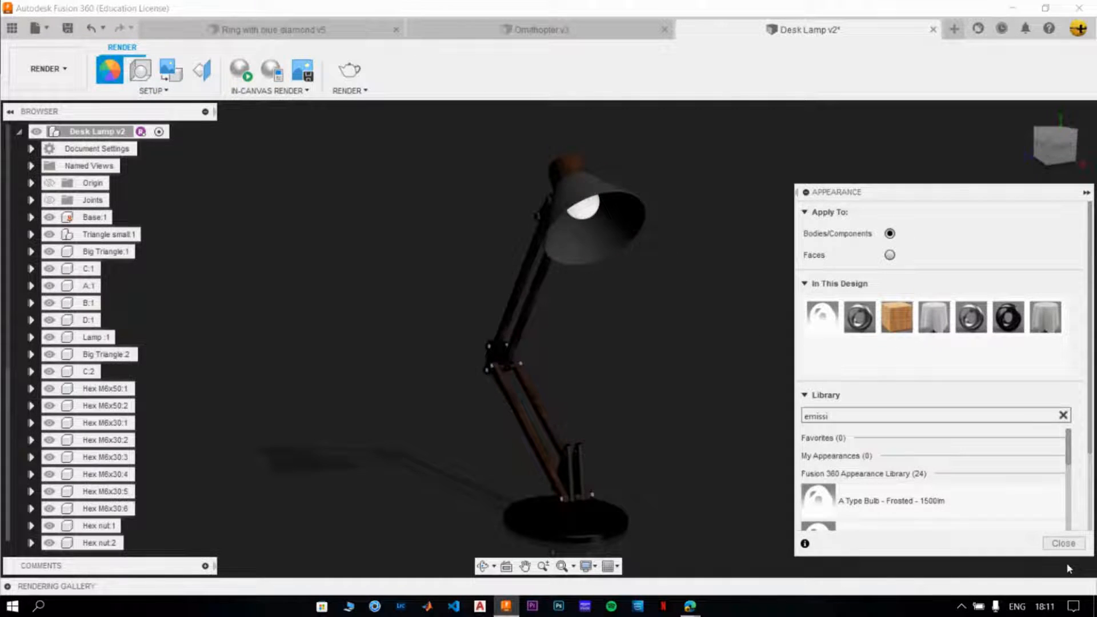
left_click(1063, 543)
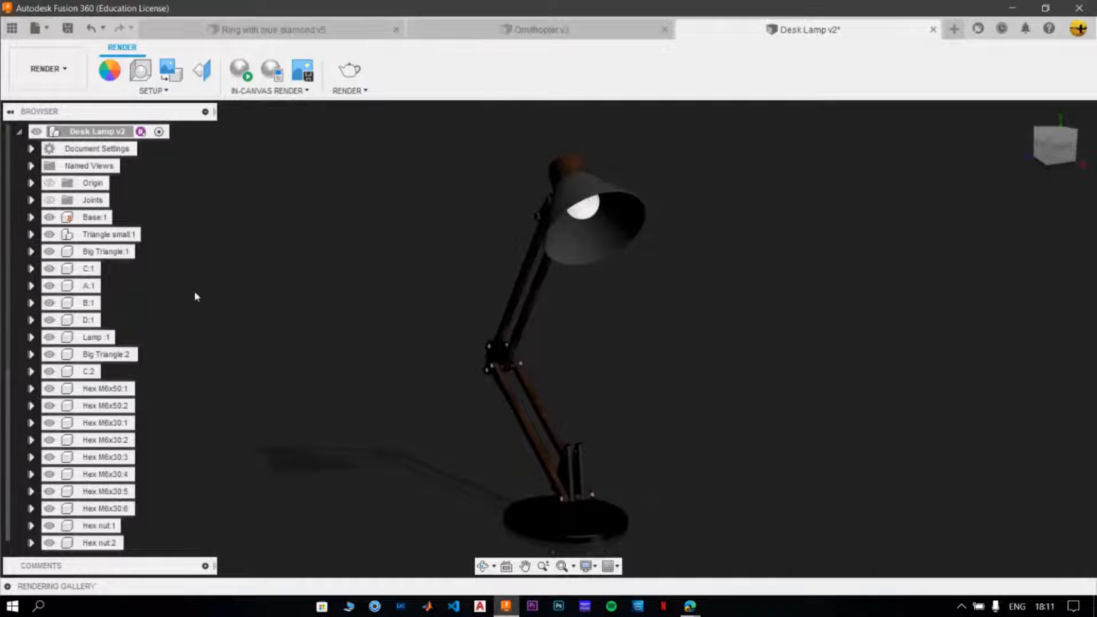
Reopen the scene settings, restore the home view and set the environment brightness to 100 lx.
left_click(140, 70)
left_click(1024, 114)
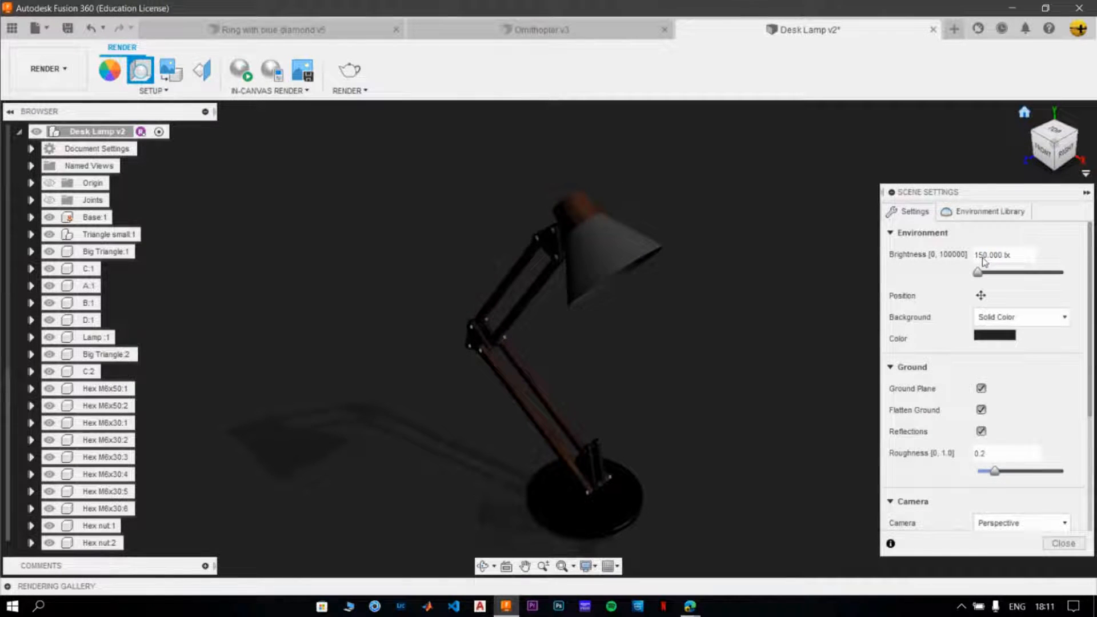
key("BackSpace")
type("0")
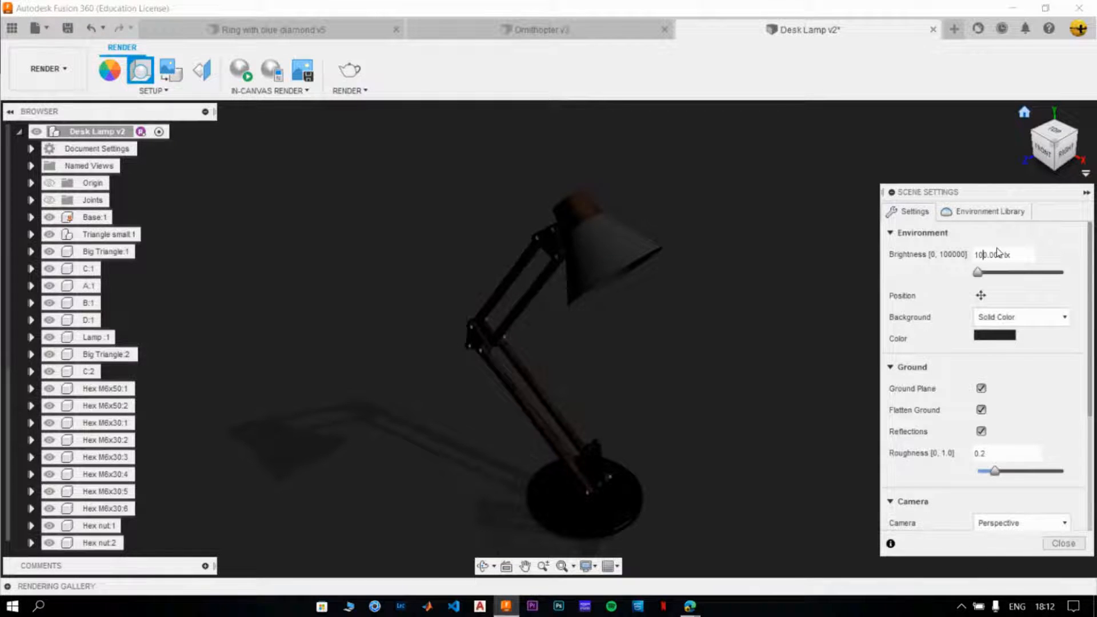
Darken the solid background color to RGB 25, 25, 25 and apply it.
left_click(995, 336)
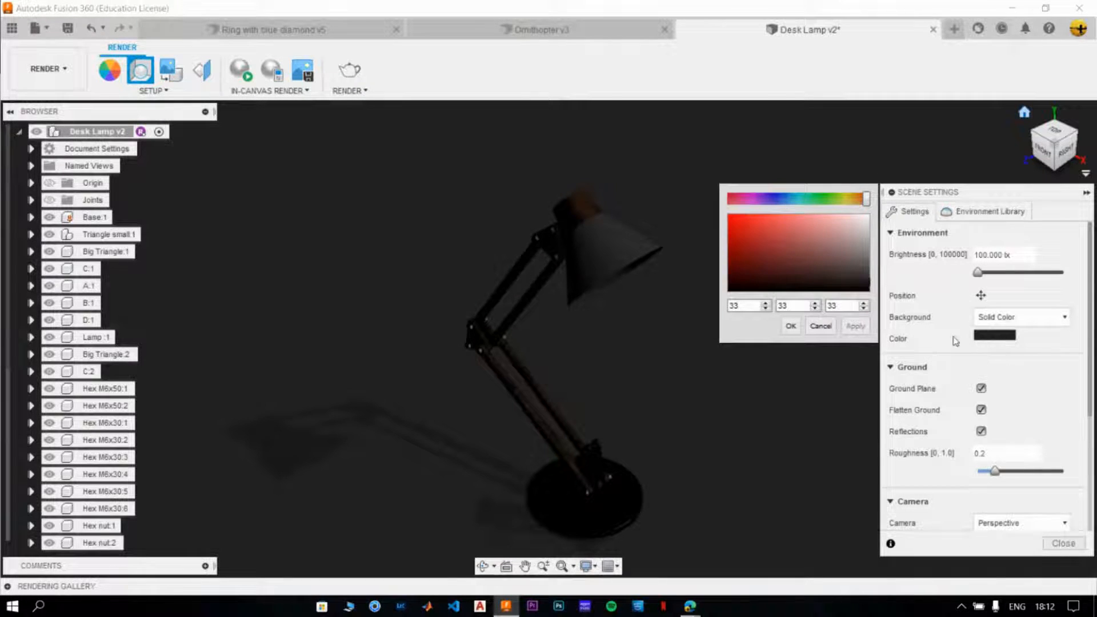
left_click(870, 287)
left_click(871, 288)
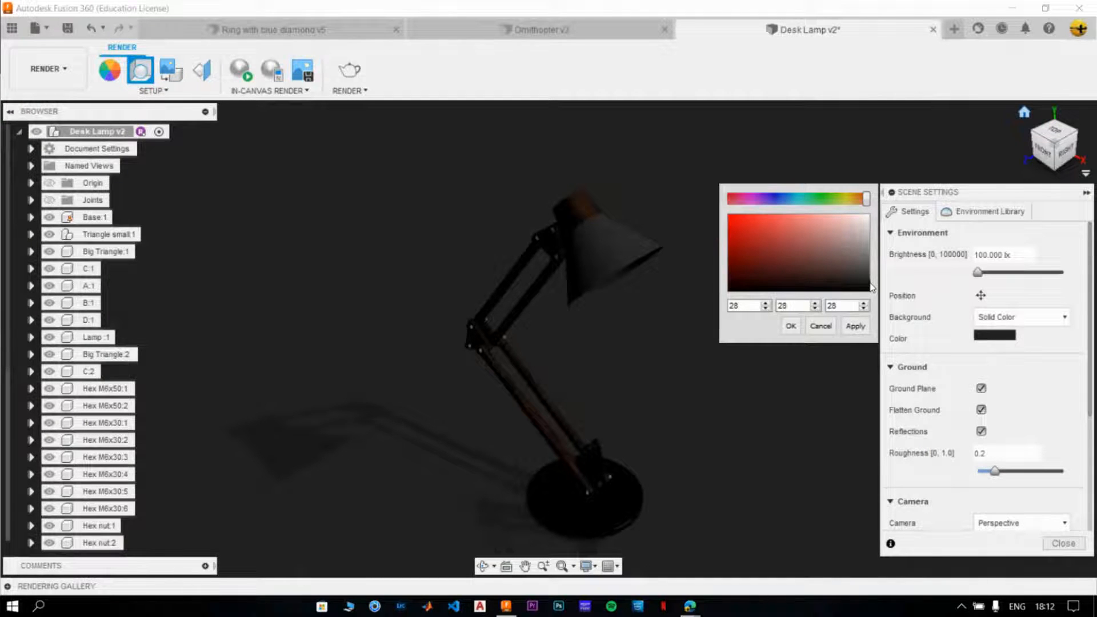
double_click(837, 305)
type("25")
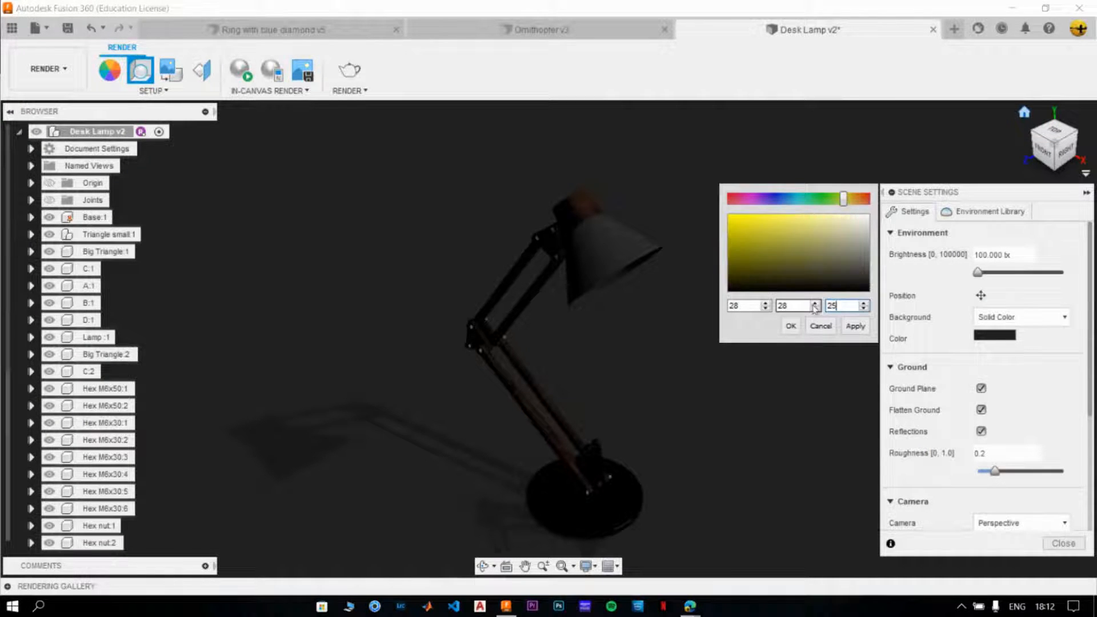
double_click(783, 306)
type("25")
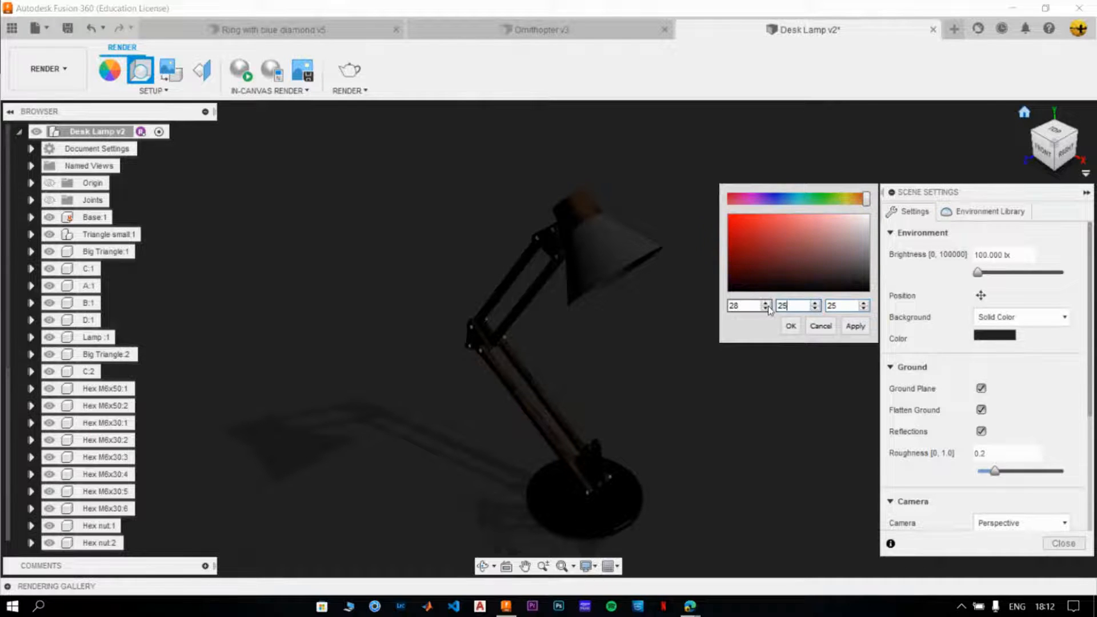
double_click(751, 306)
type("25")
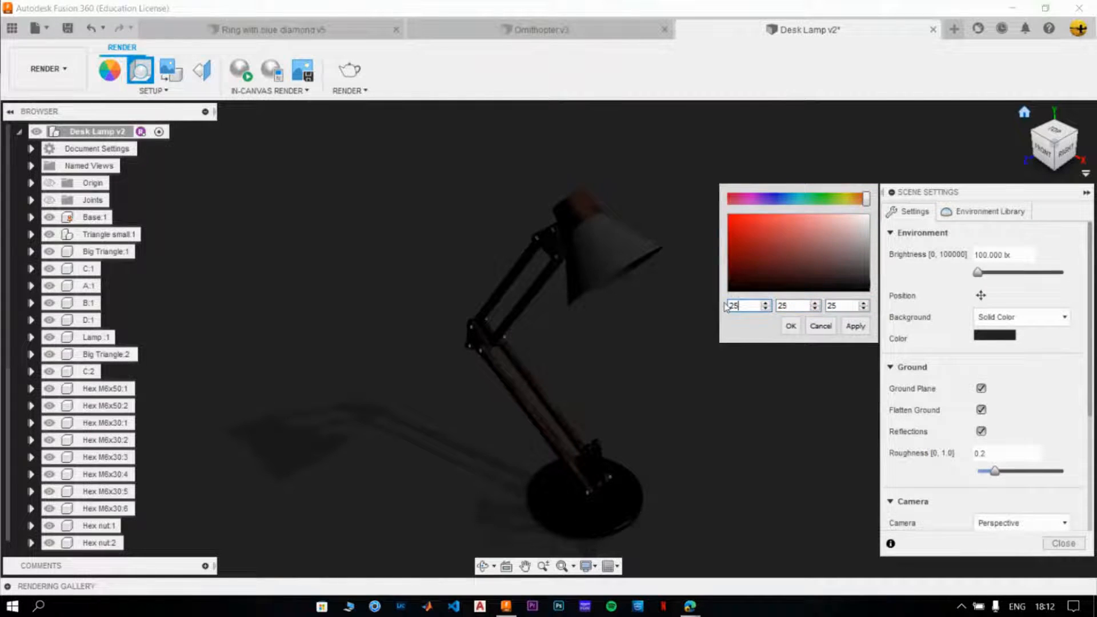
left_click(844, 328)
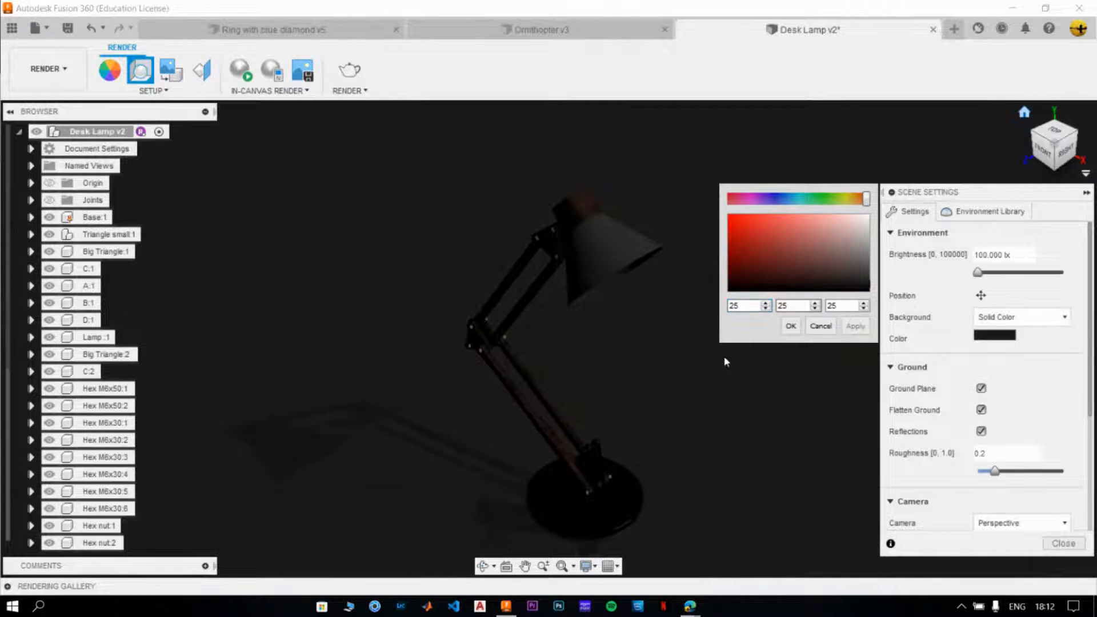
Confirm the dark background color, close the scene settings and frame the whole lamp for rendering.
left_click(791, 326)
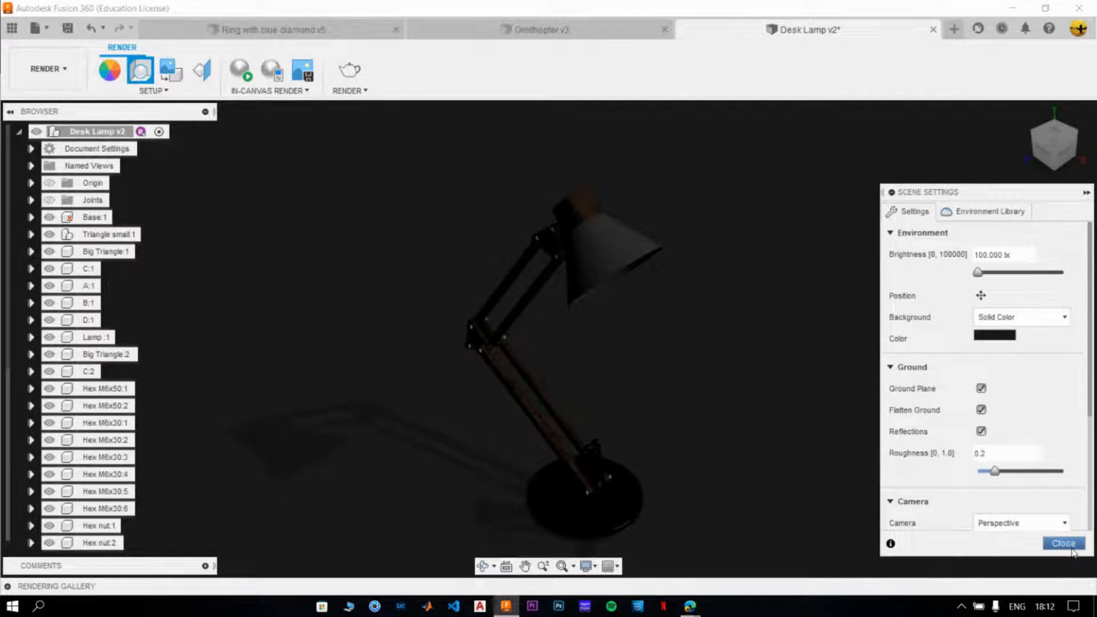
left_click(1064, 543)
middle_click_drag(641, 351, 607, 331)
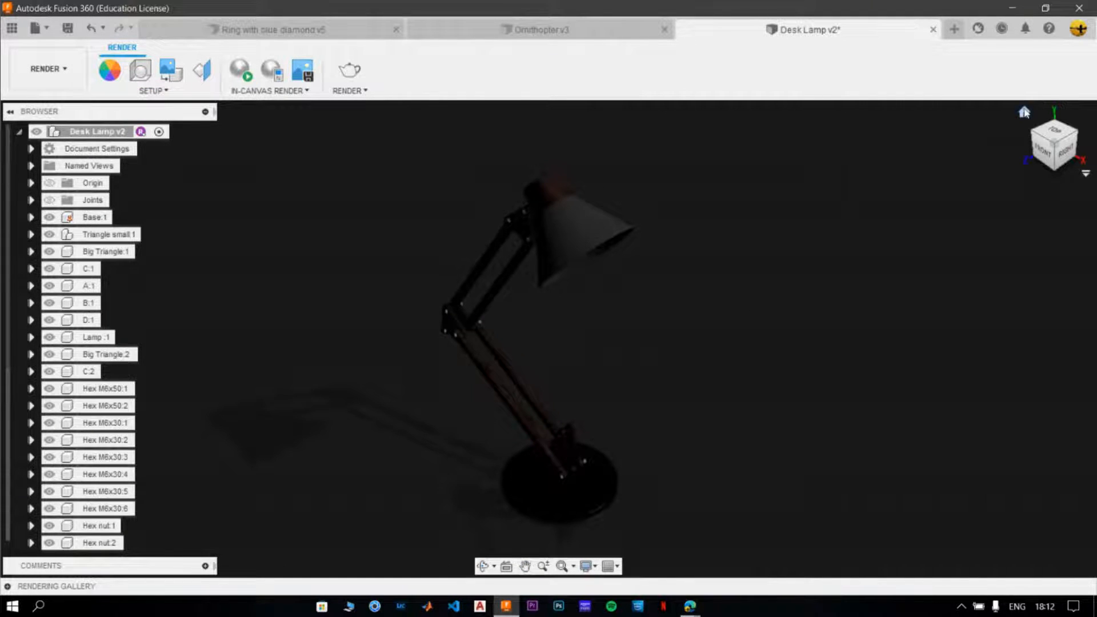
middle_click_drag(671, 308, 634, 325, "shift")
scroll(637, 330, "down", 2)
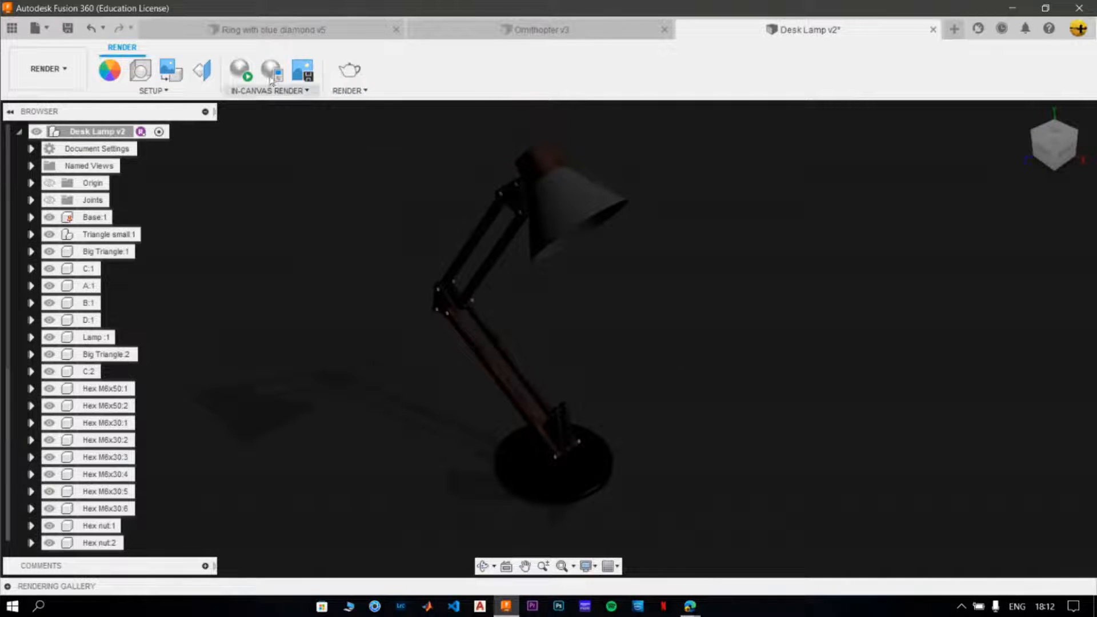
Preview the lit lamp with an in-canvas render, pausing and stopping it after a few iterations.
left_click(242, 71)
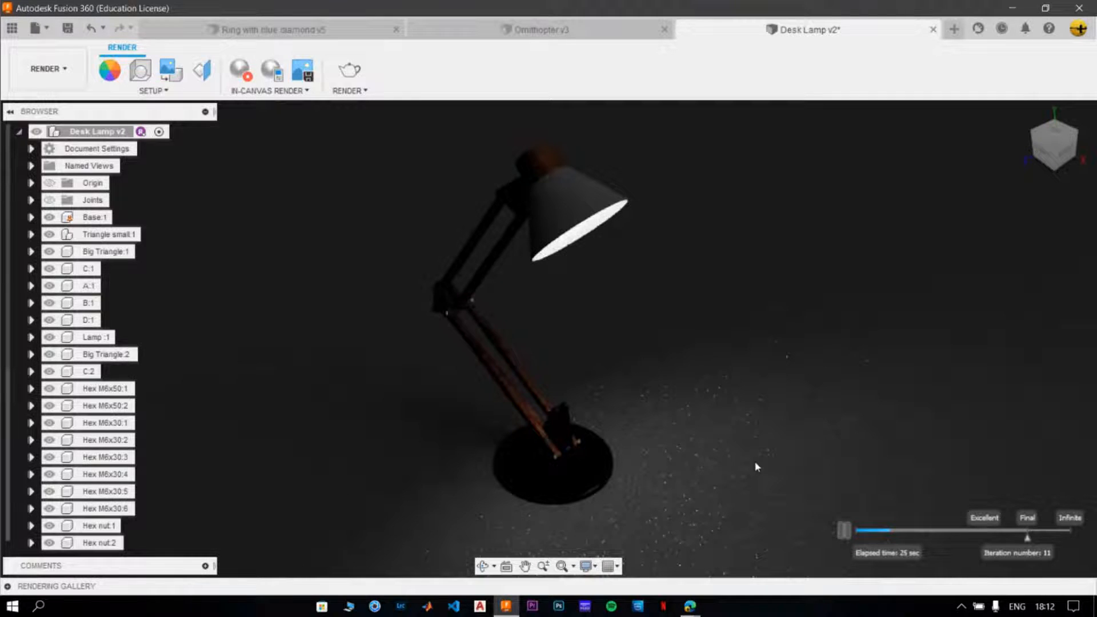
left_click(846, 531)
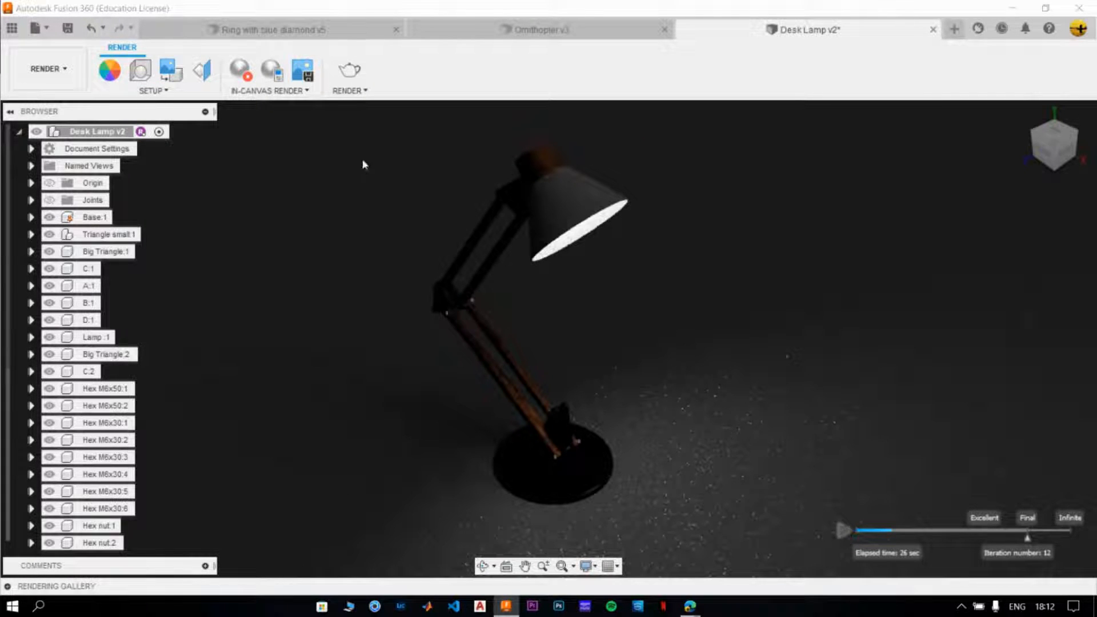
left_click(244, 69)
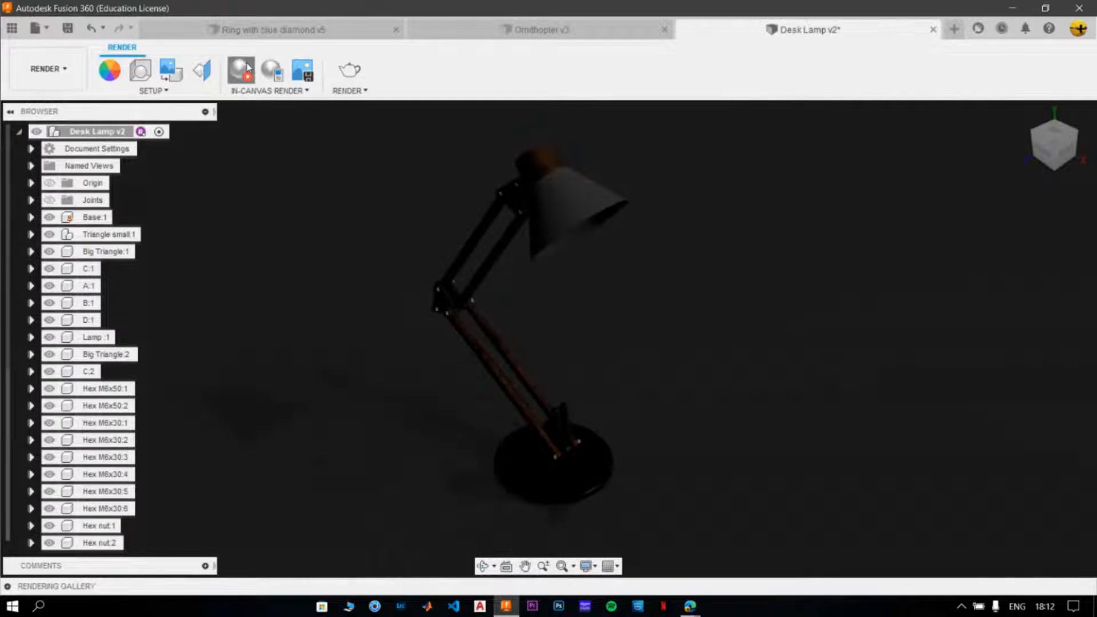
Submit a cloud render of the lamp at 8.5x11" 300PPI print size with Final quality.
left_click(354, 77)
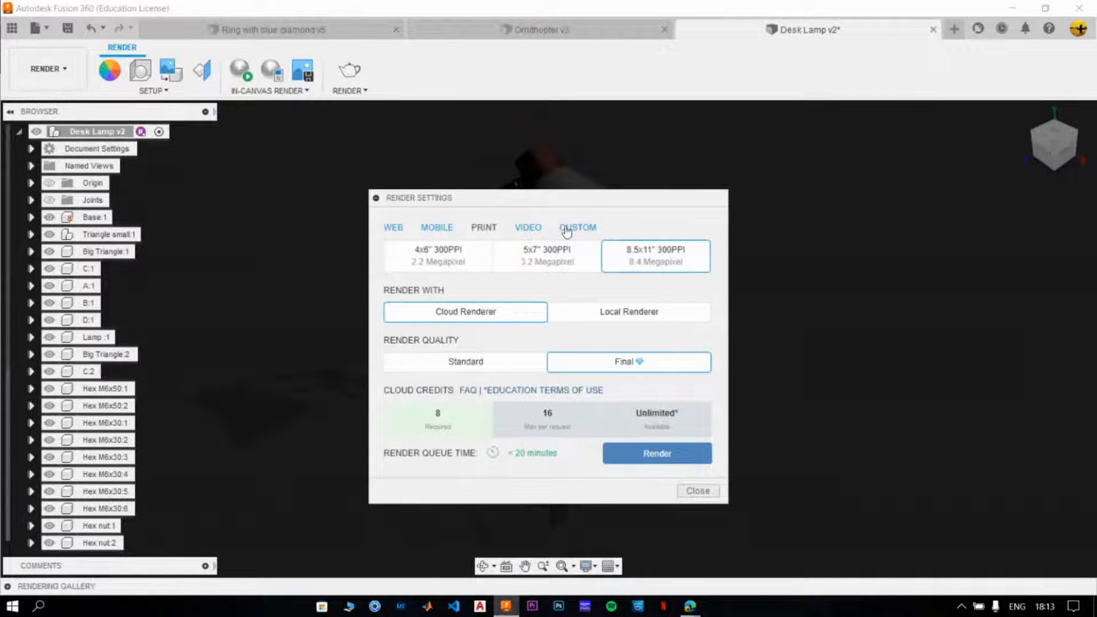
left_click(661, 460)
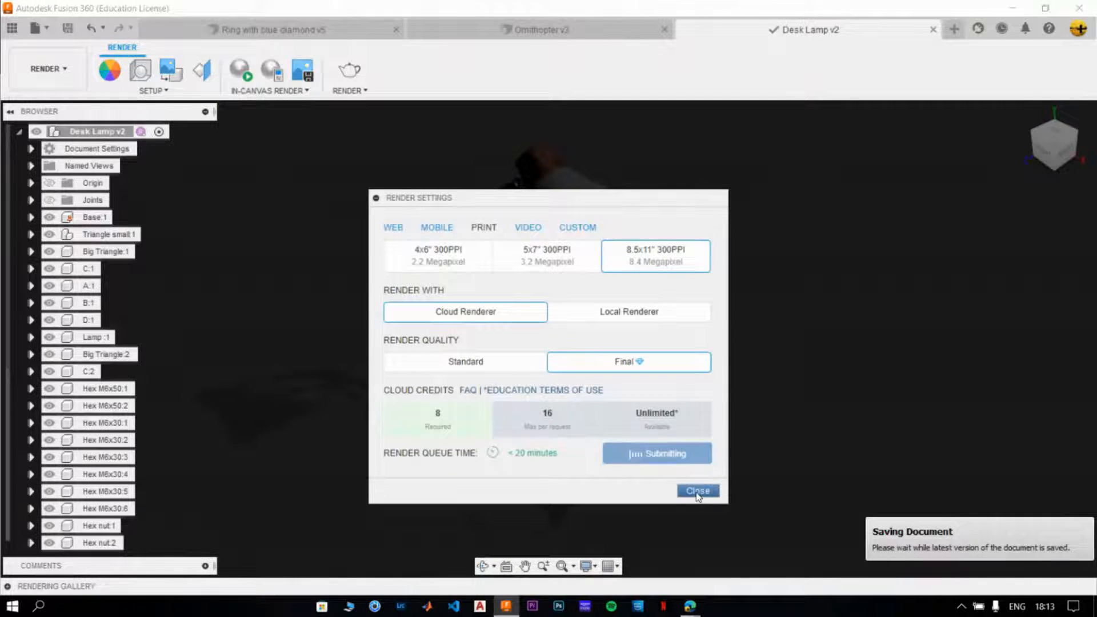
left_click(701, 492)
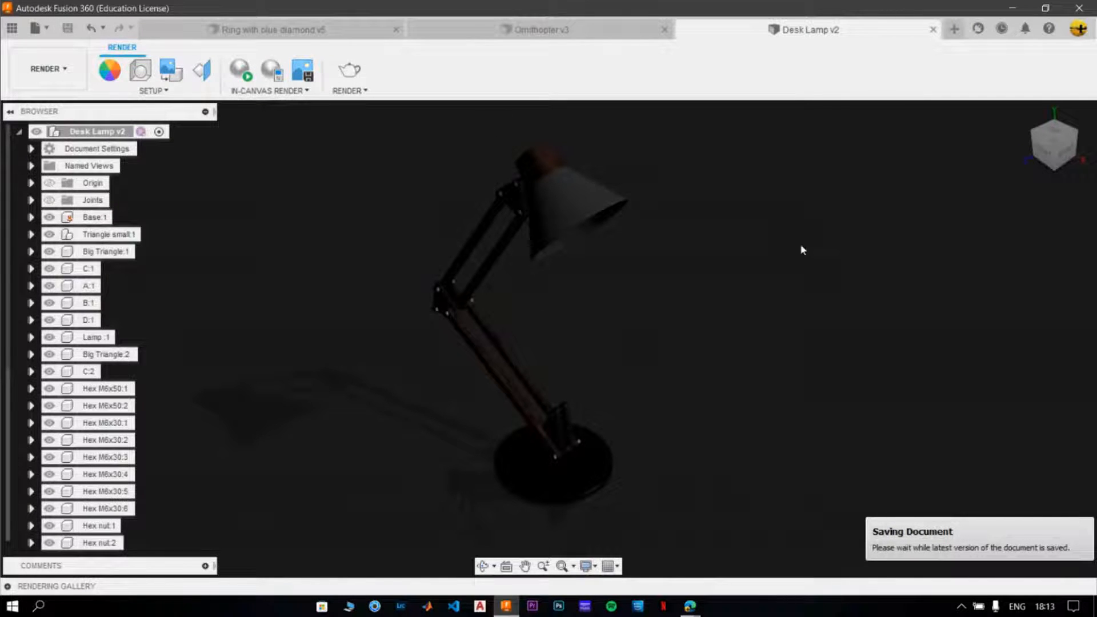
Switch to the ring design and compare its v5 and v3 renders in the rendering gallery.
left_click(284, 33)
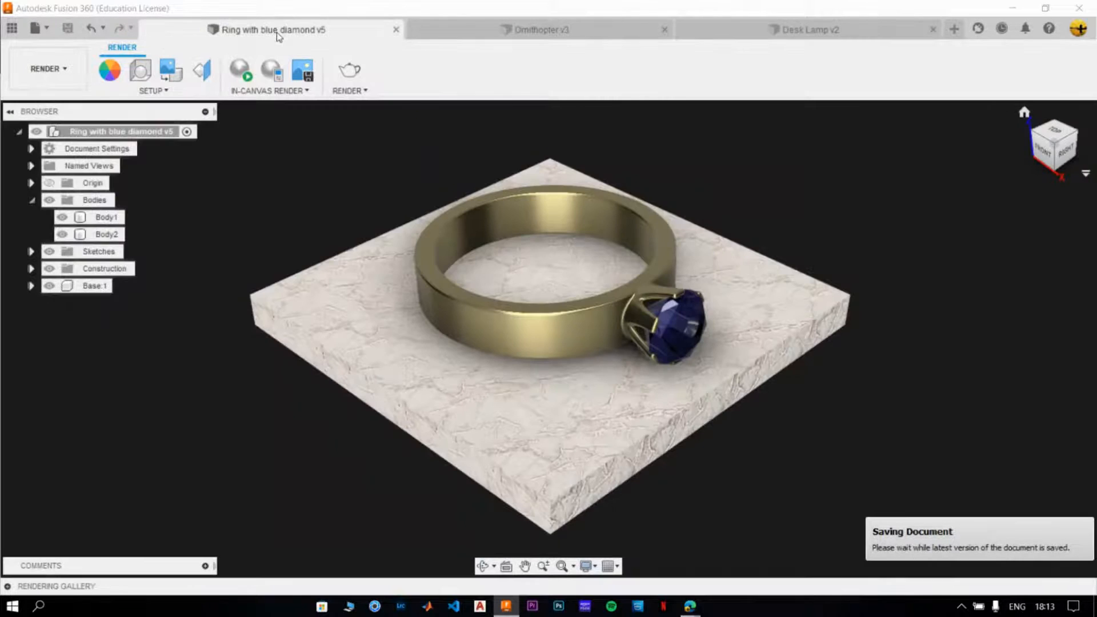
left_click(7, 587)
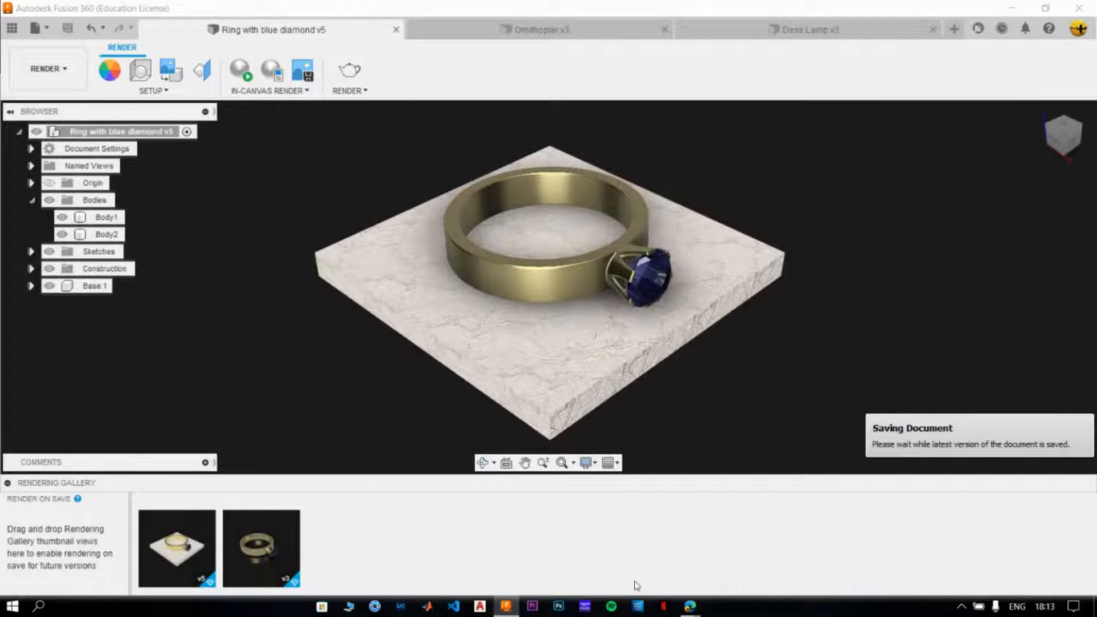
double_click(261, 548)
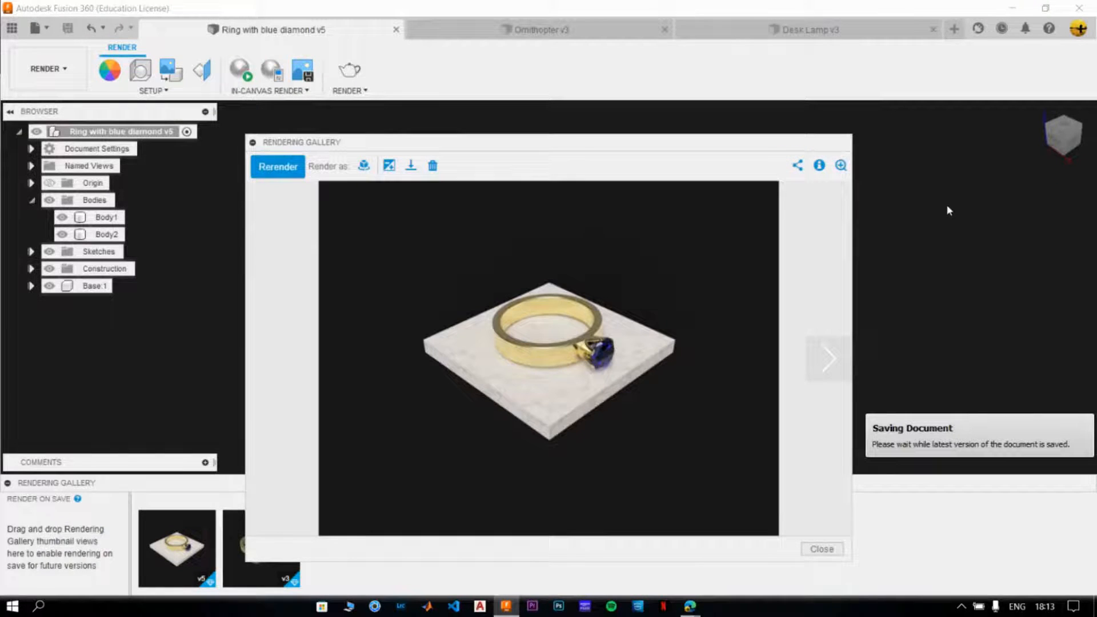
left_click(823, 369)
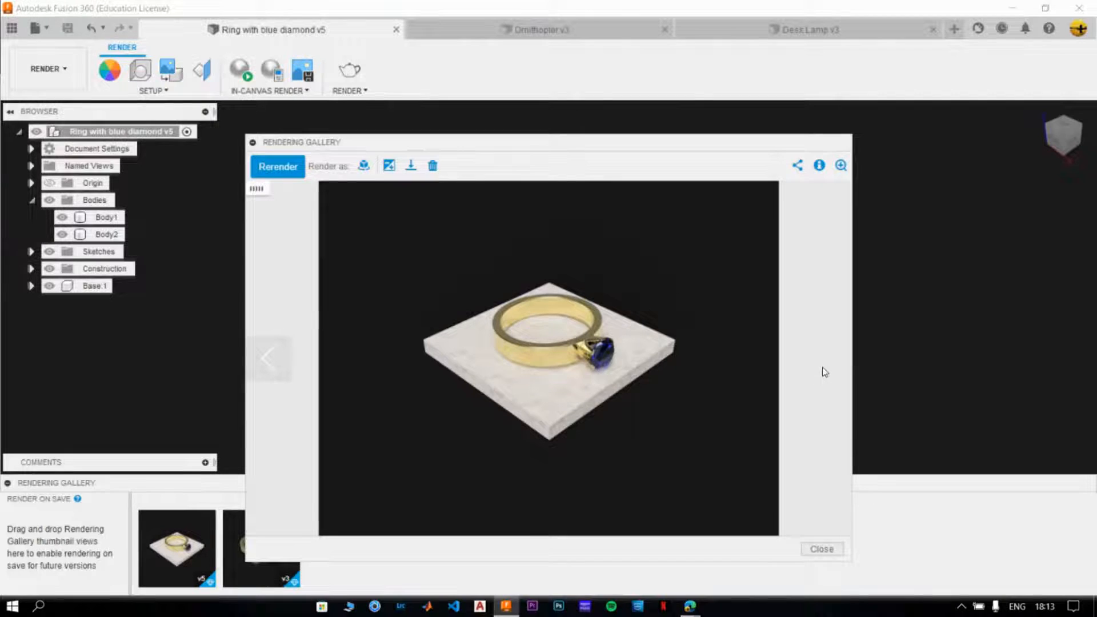
left_click(279, 360)
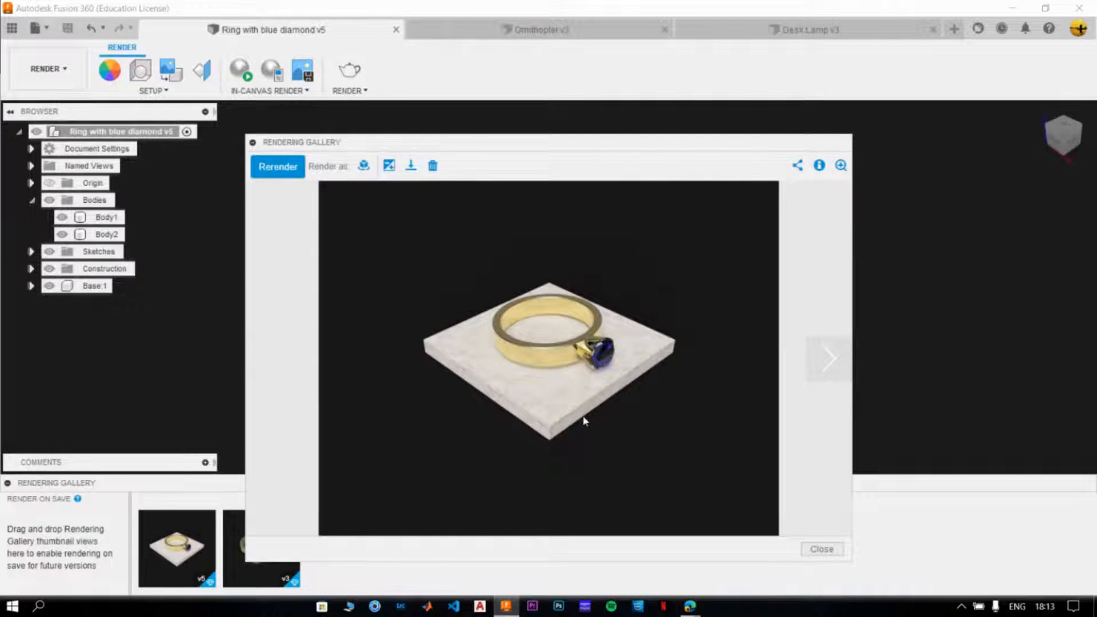
left_click(839, 379)
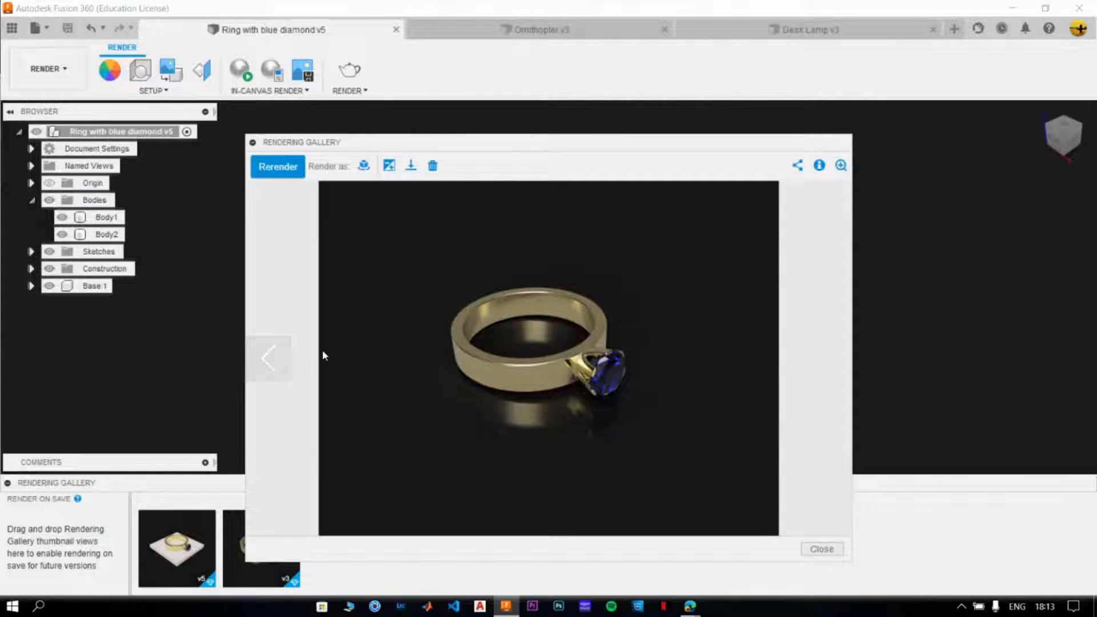
left_click(271, 362)
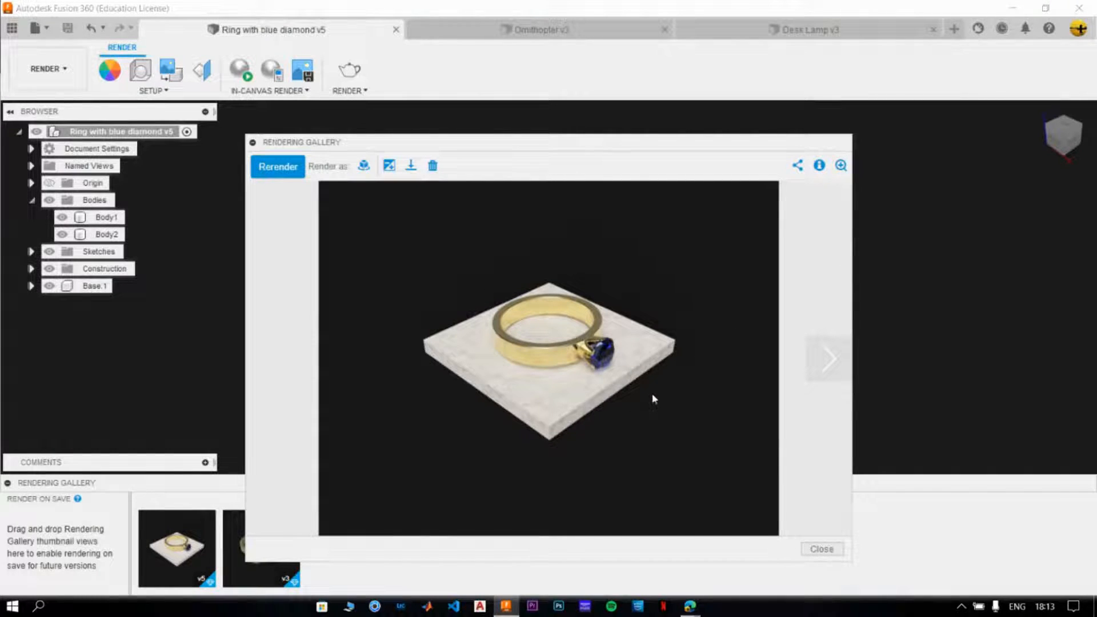
left_click(828, 348)
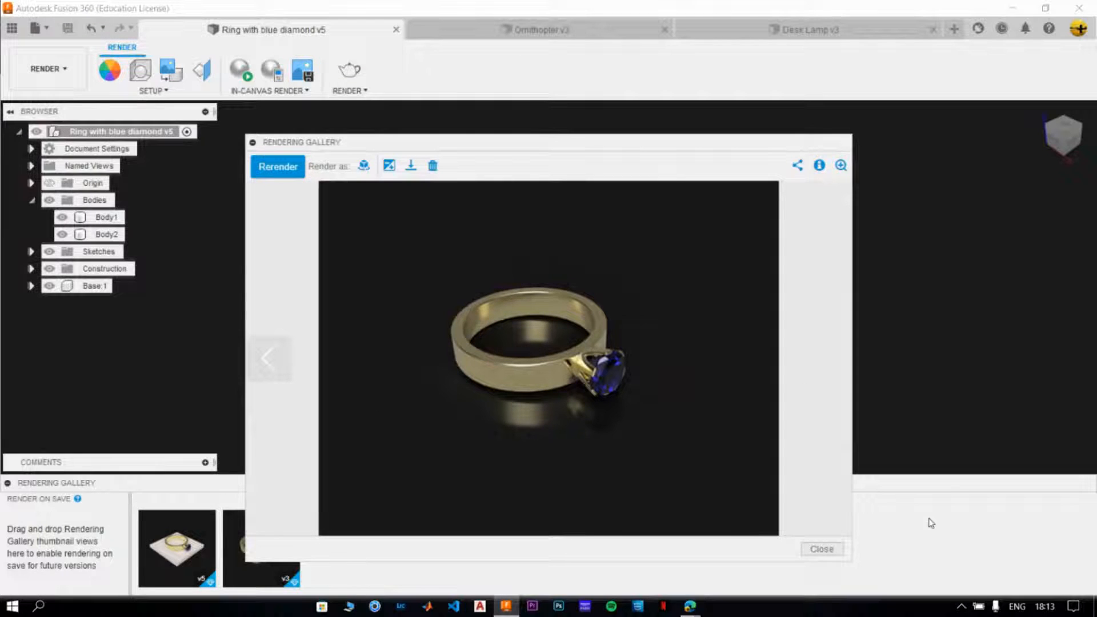
left_click(817, 549)
Download the ring's v5 render as a PNG image into the Rendering Livestream folder and close the preview.
left_click(177, 550)
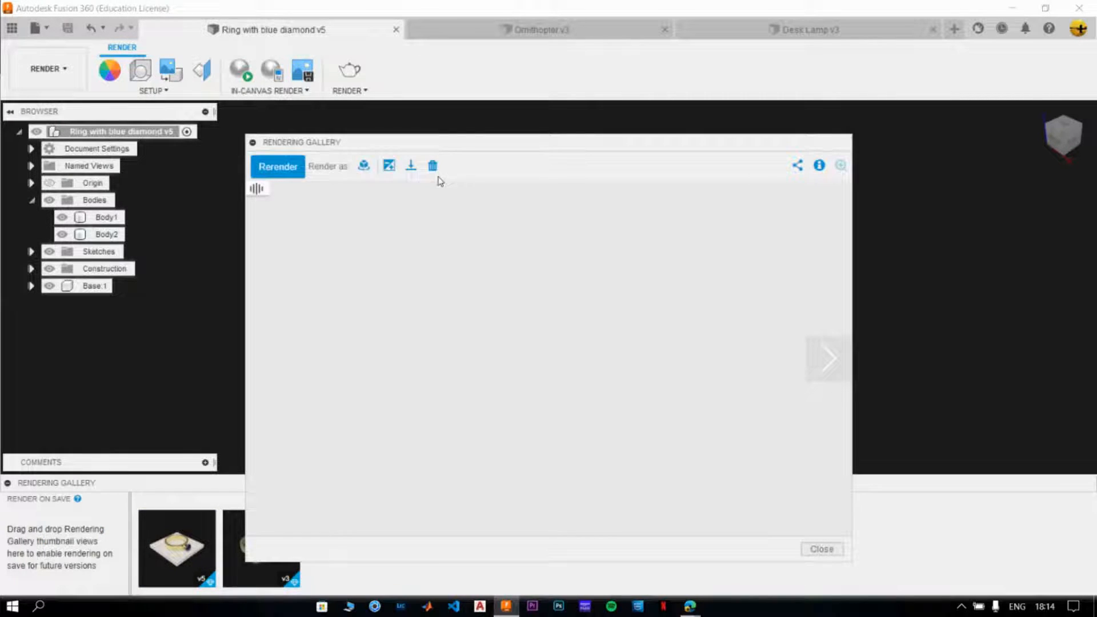
left_click(411, 167)
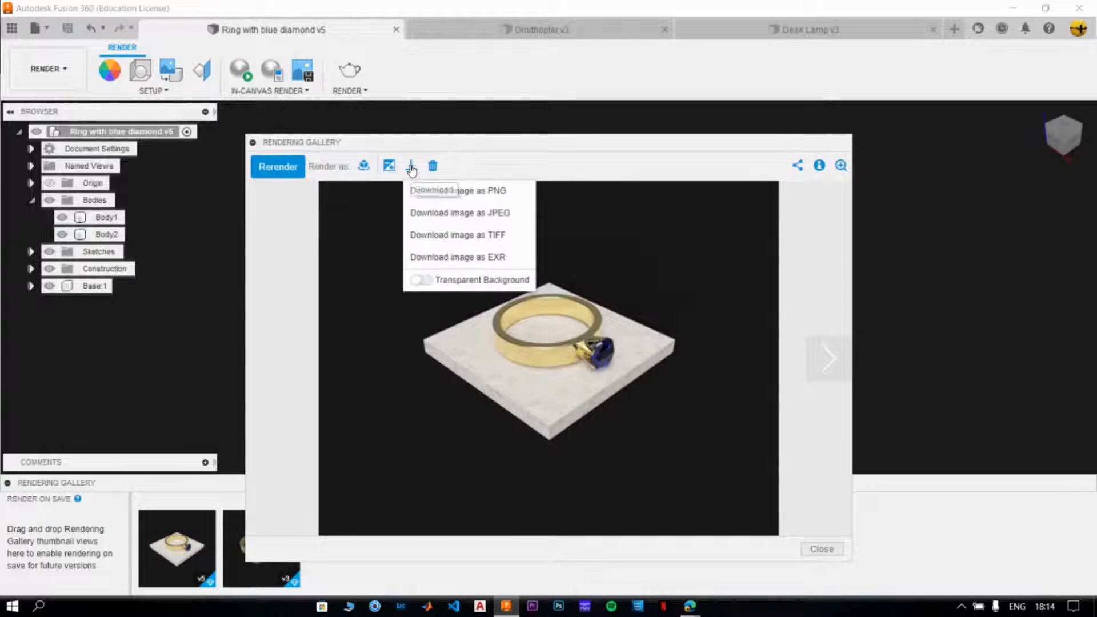
left_click(465, 190)
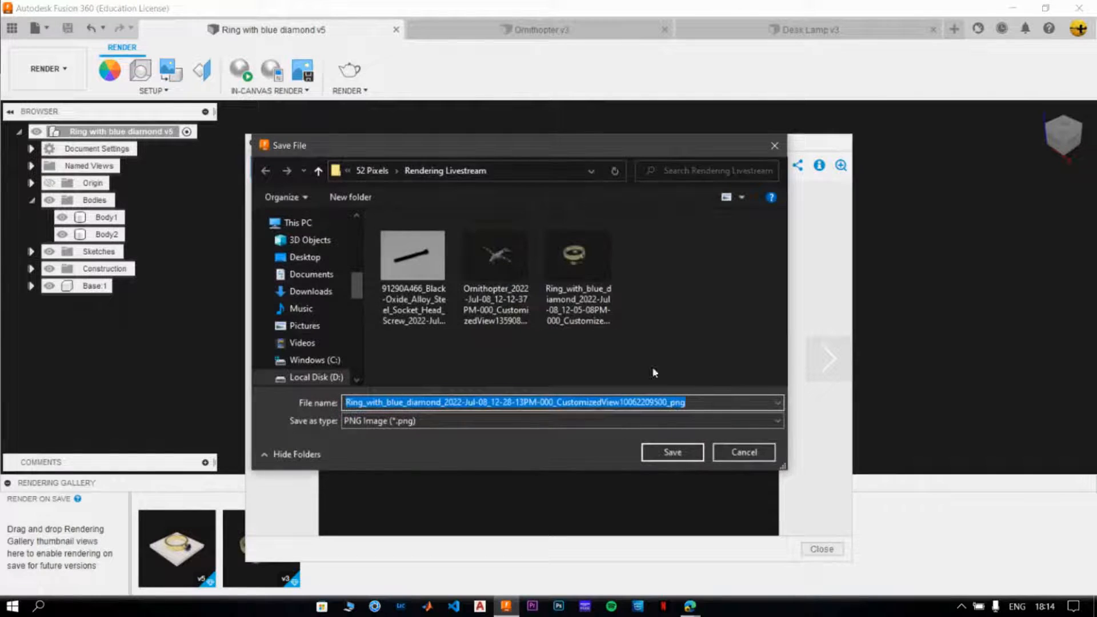
left_click(673, 452)
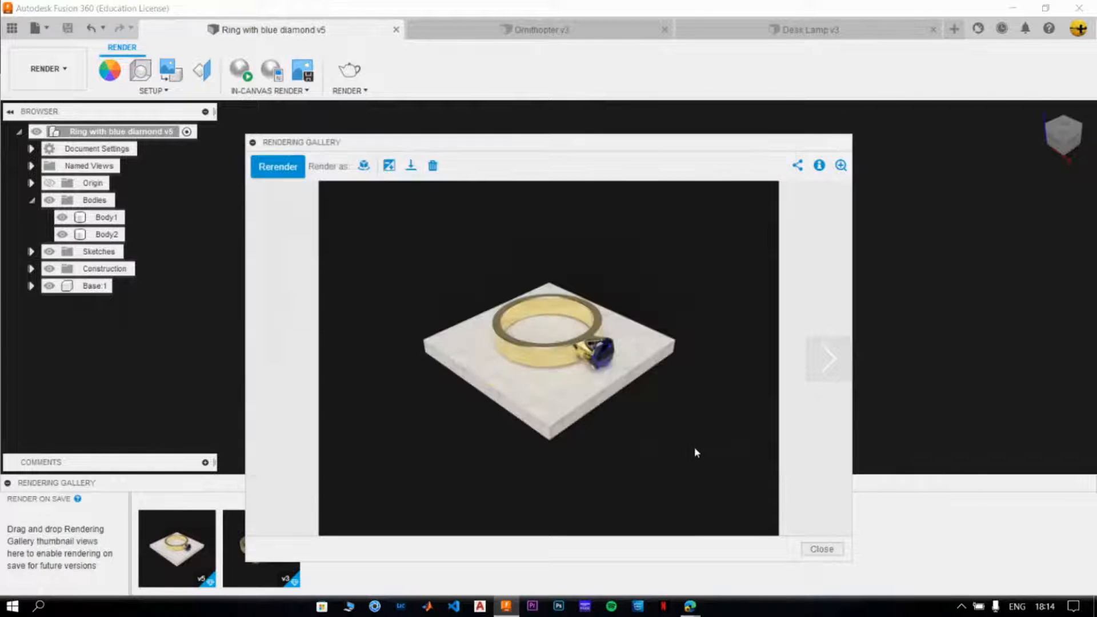
left_click(822, 549)
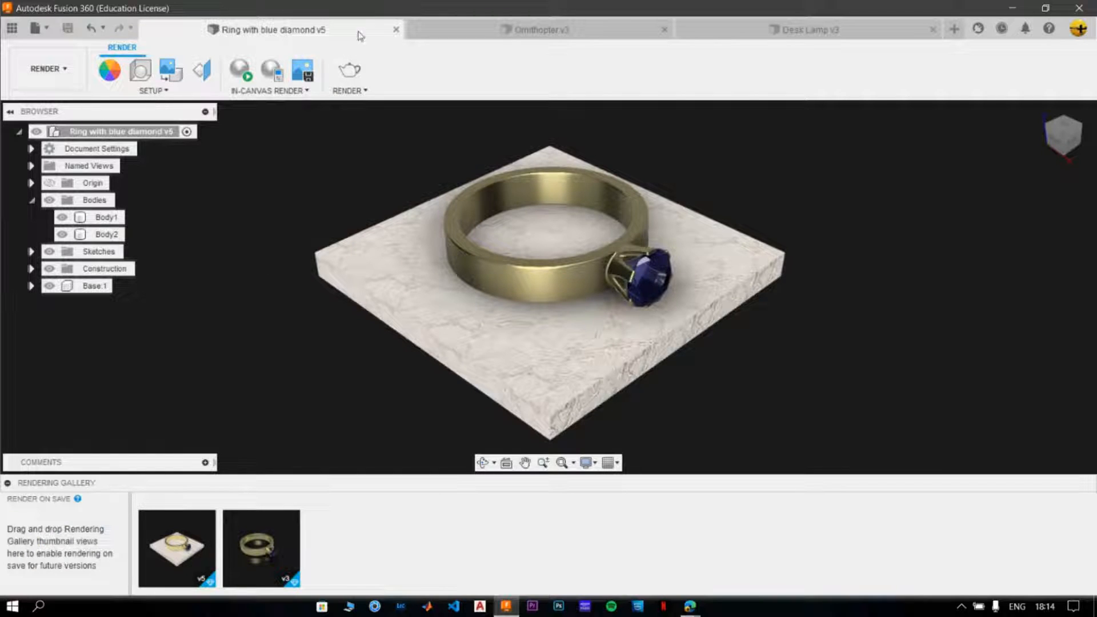
Close the ring design, then open the ornithopter's motion study render from its gallery and play it.
left_click(396, 29)
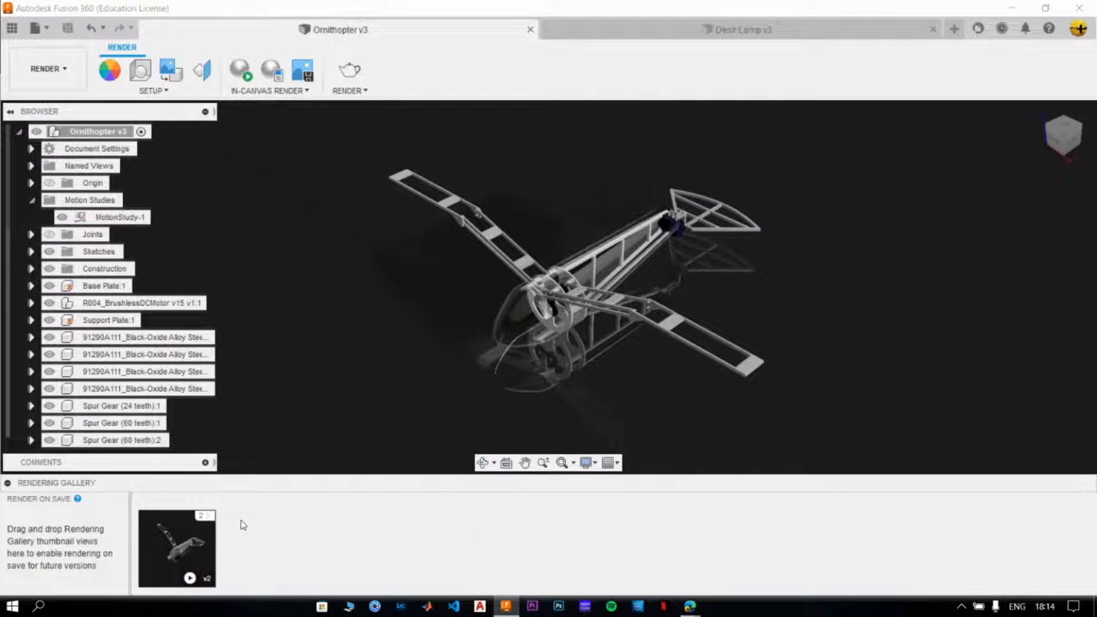
left_click(204, 518)
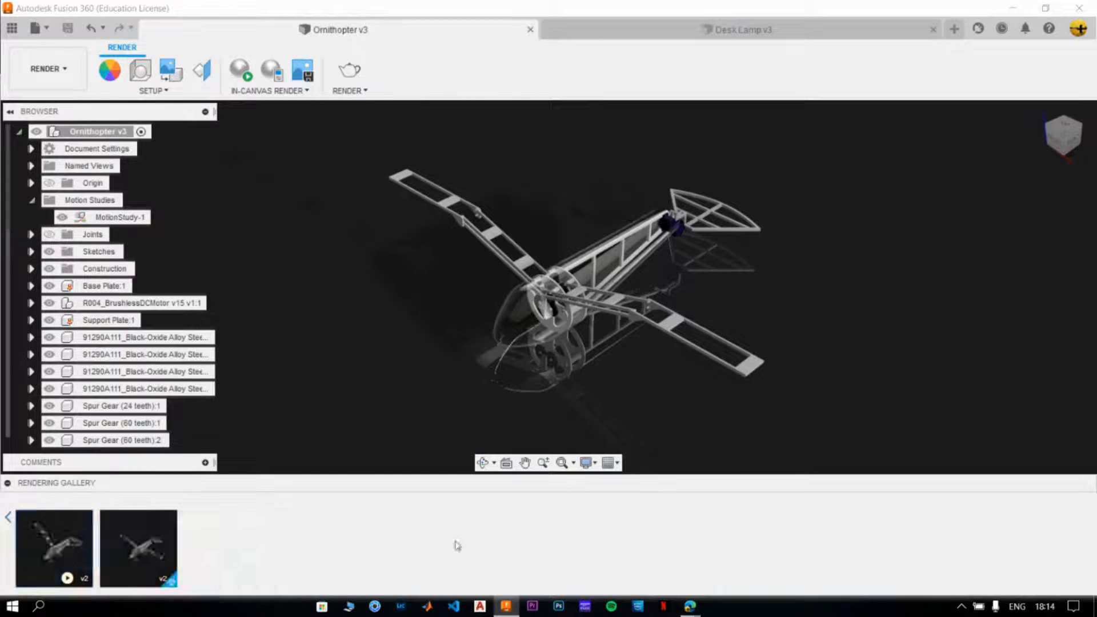
left_click(54, 549)
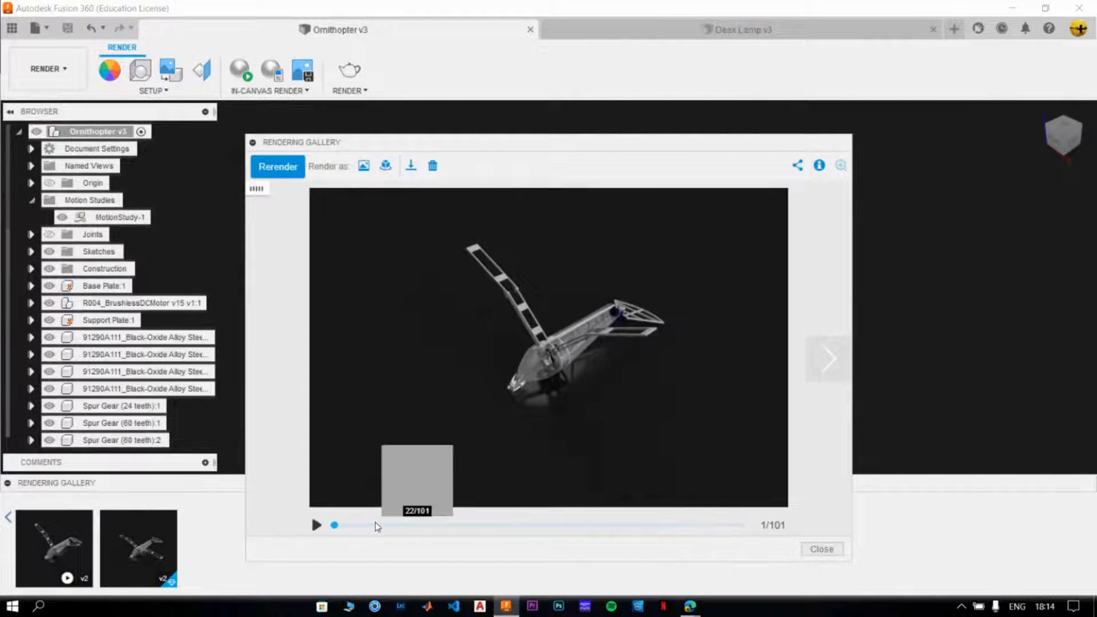
left_click(317, 526)
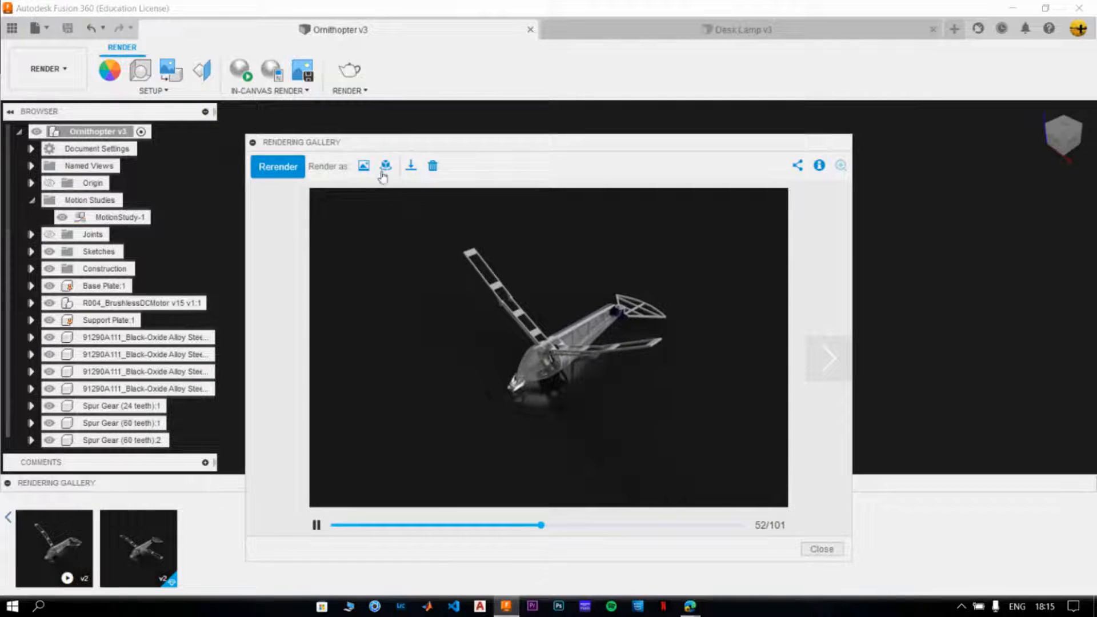
Download the ornithopter motion study as an MP4 video into the Rendering Livestream folder and close the preview.
left_click(410, 165)
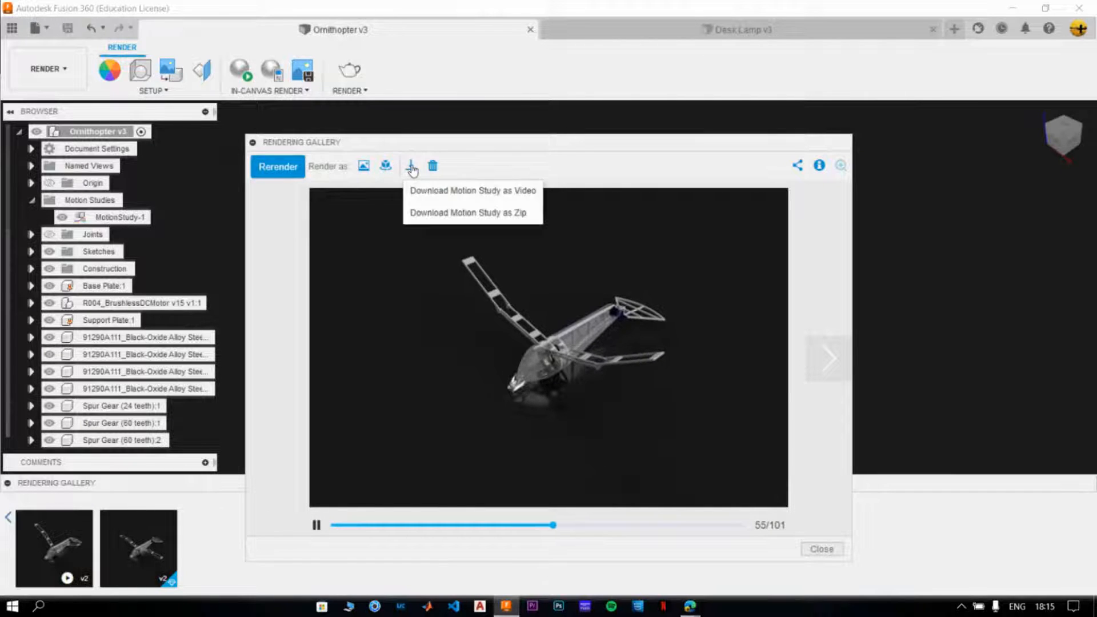
left_click(463, 196)
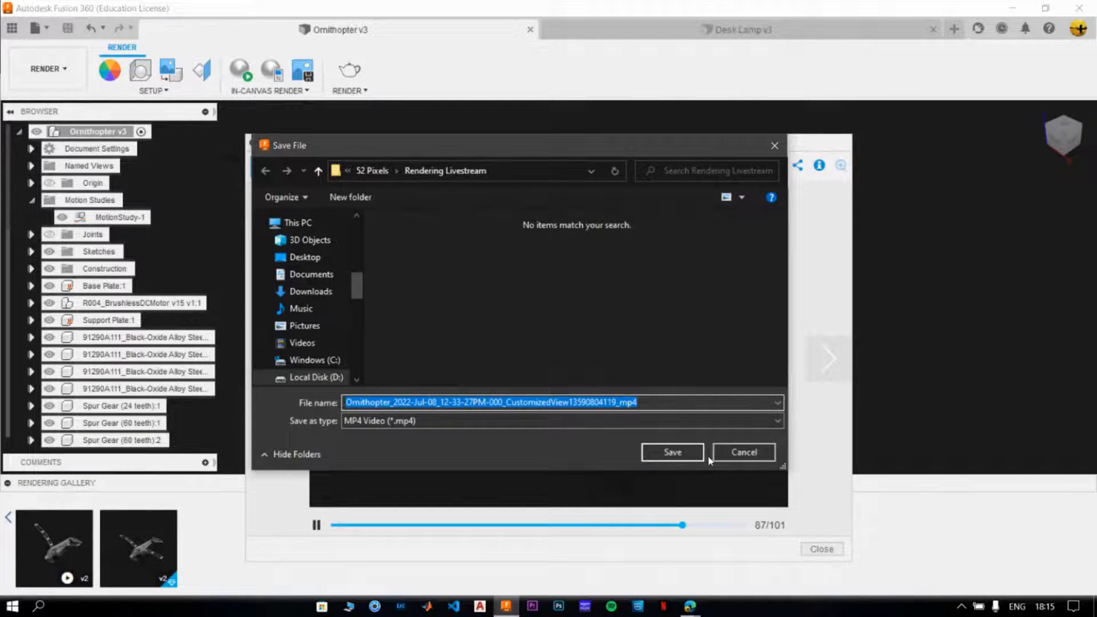
left_click(673, 452)
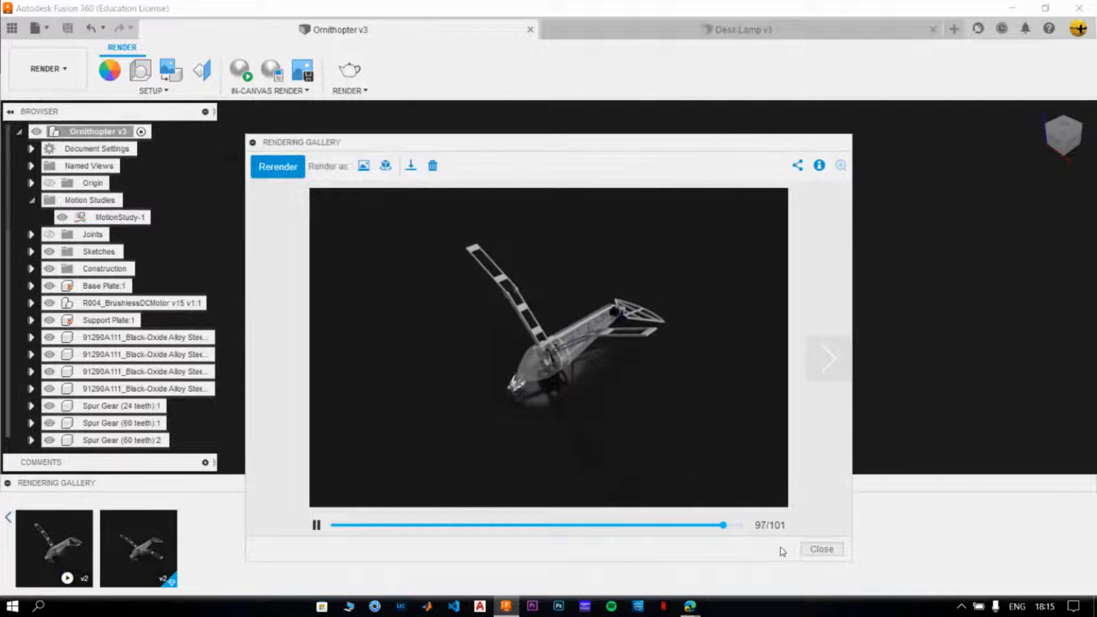
left_click(821, 549)
Switch to File Explorer and open the black-oxide socket head screw render from the Rendering Livestream folder.
left_click(349, 604)
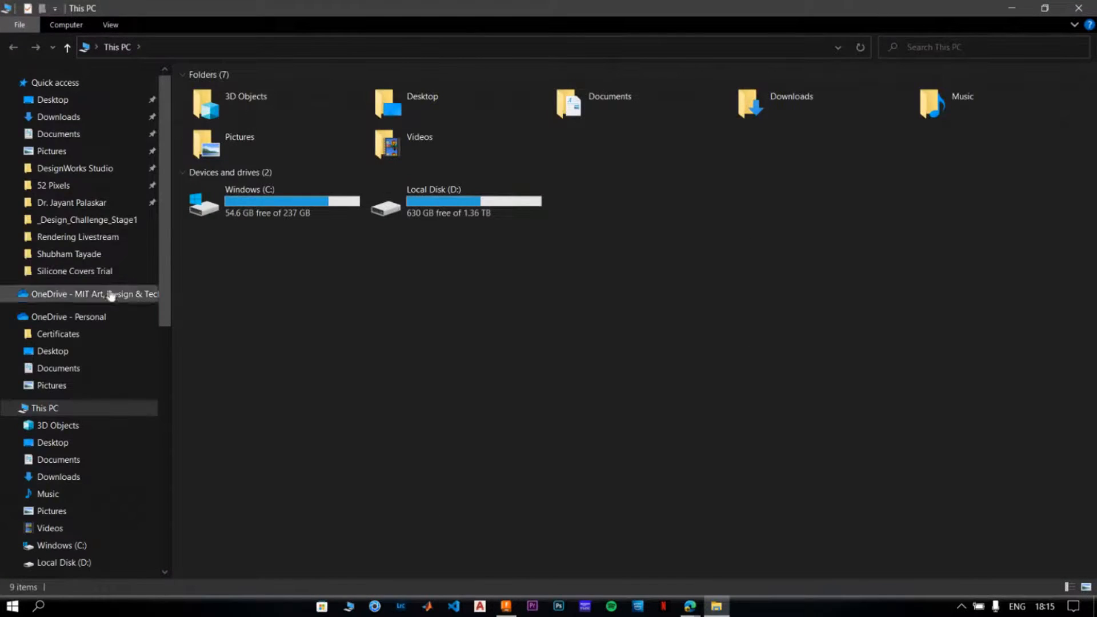
left_click(126, 236)
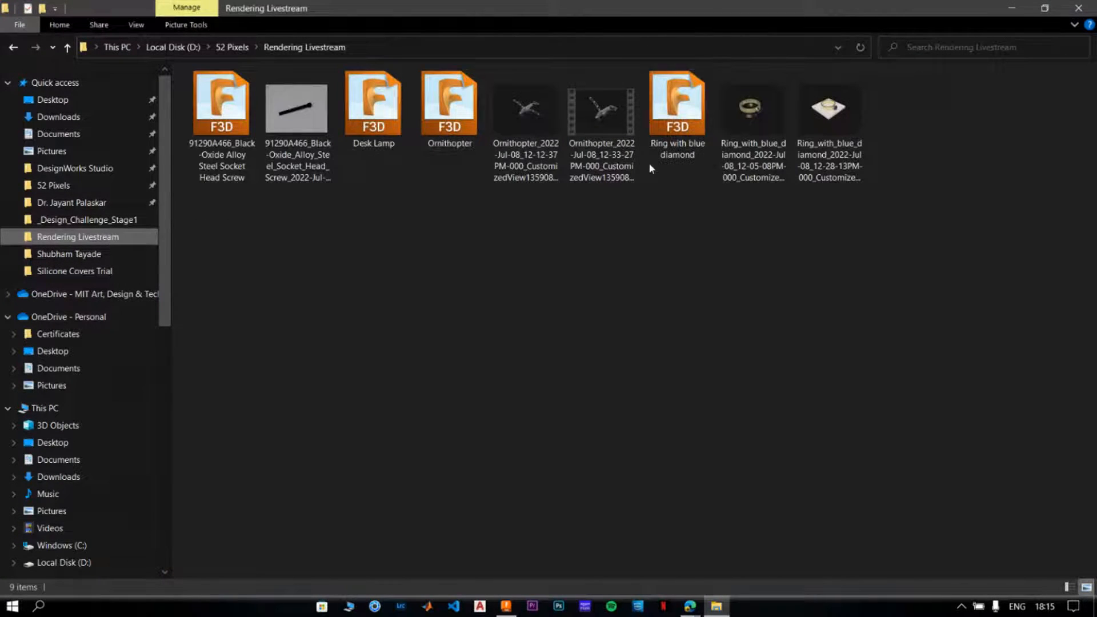
double_click(310, 110)
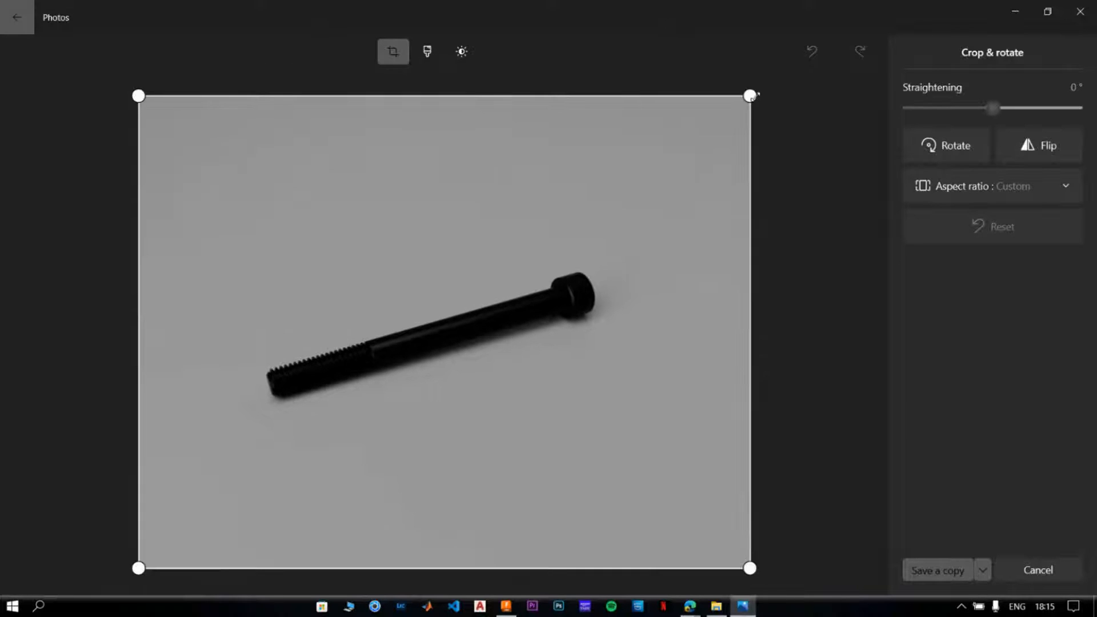
Crop the screw render more closely around the screw and save the cropped image.
left_click_drag(751, 96, 617, 225)
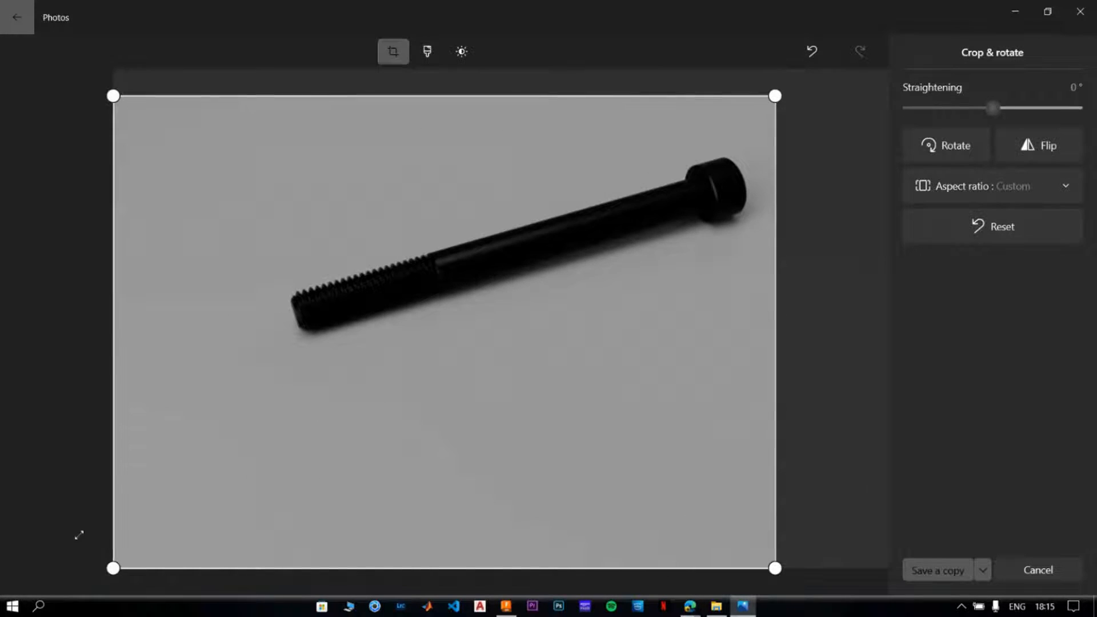
left_click_drag(103, 573, 257, 517)
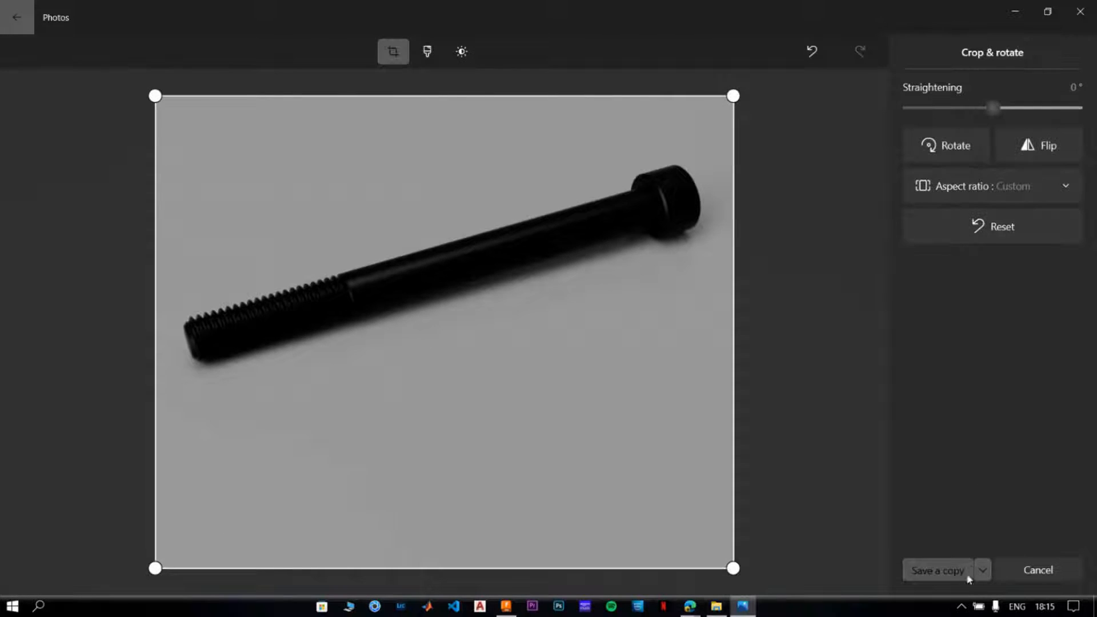
left_click(983, 570)
left_click(938, 540)
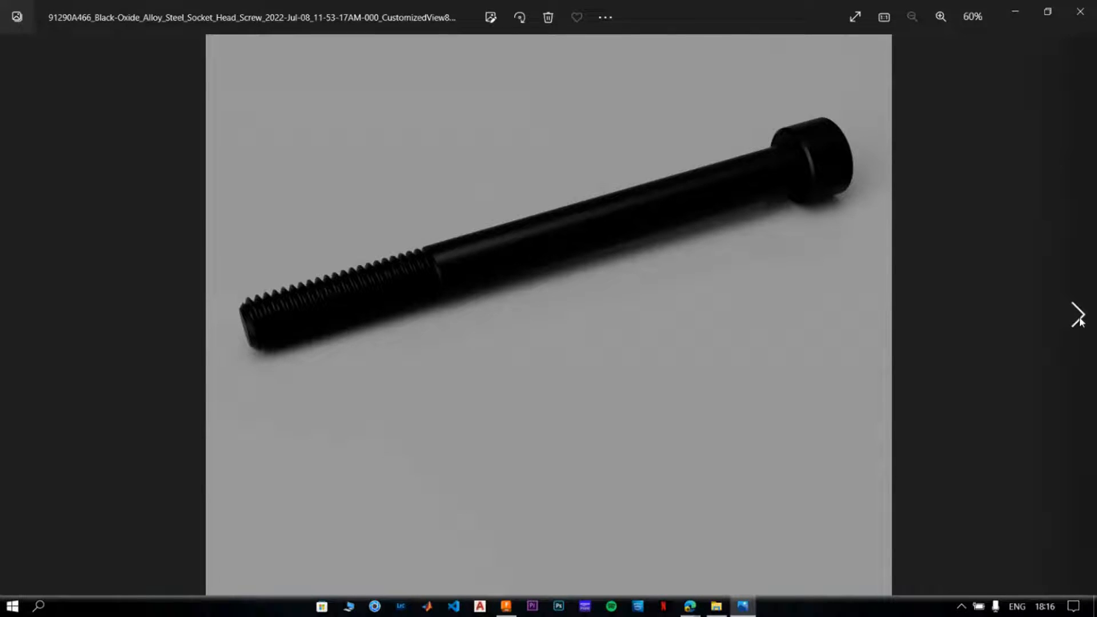
Crop the ornithopter PNG render more closely around the model and save it over the original image.
left_click(1079, 317)
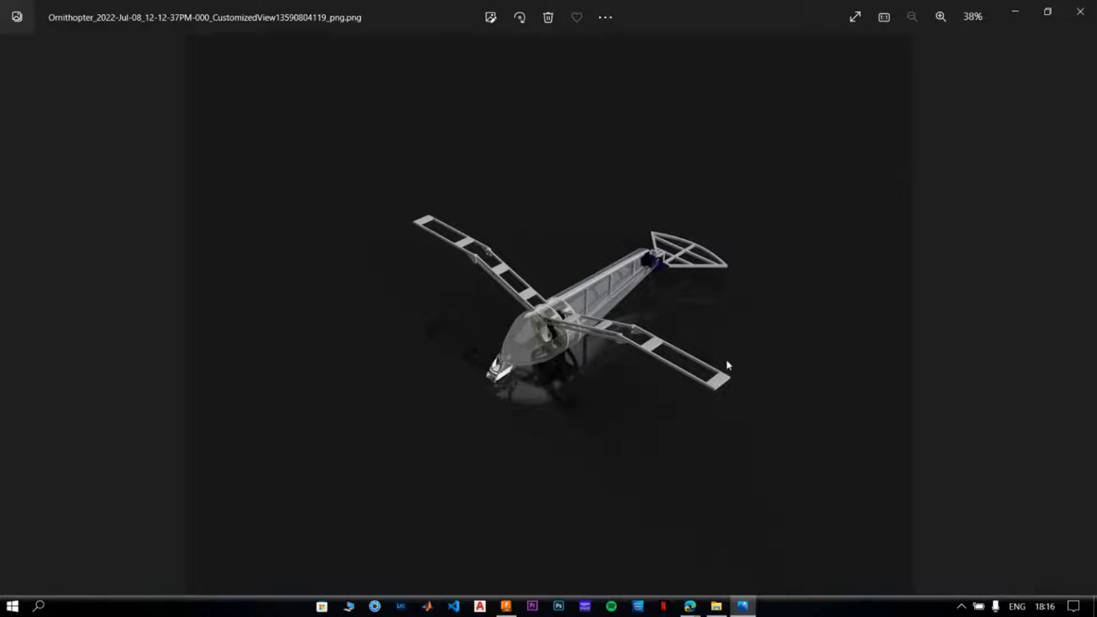
left_click(489, 18)
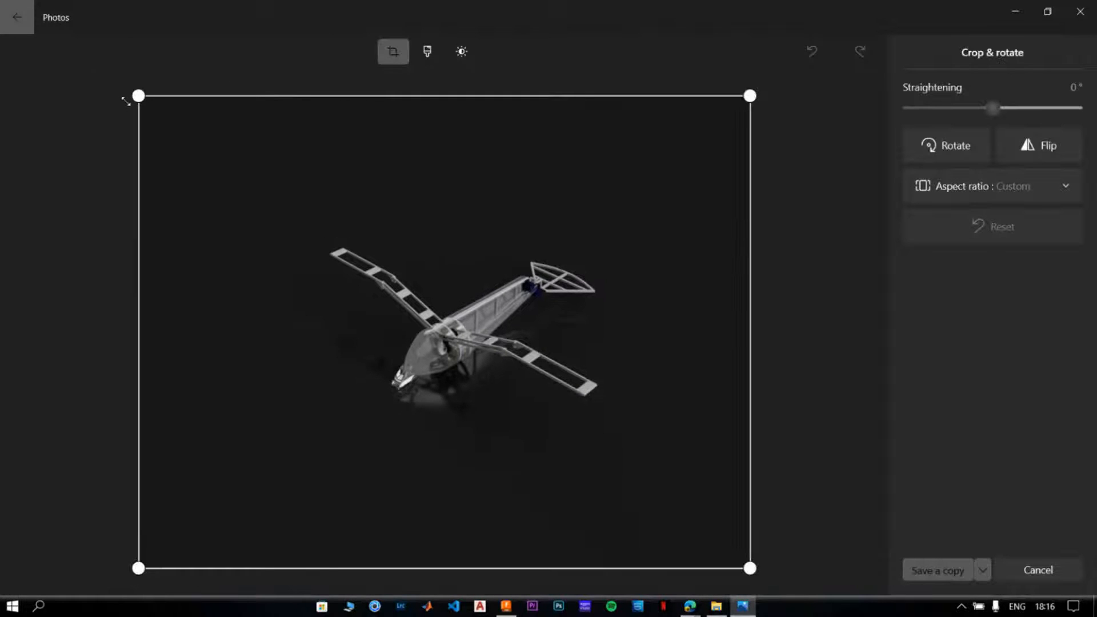
left_click_drag(138, 96, 279, 206)
left_click_drag(752, 568, 701, 549)
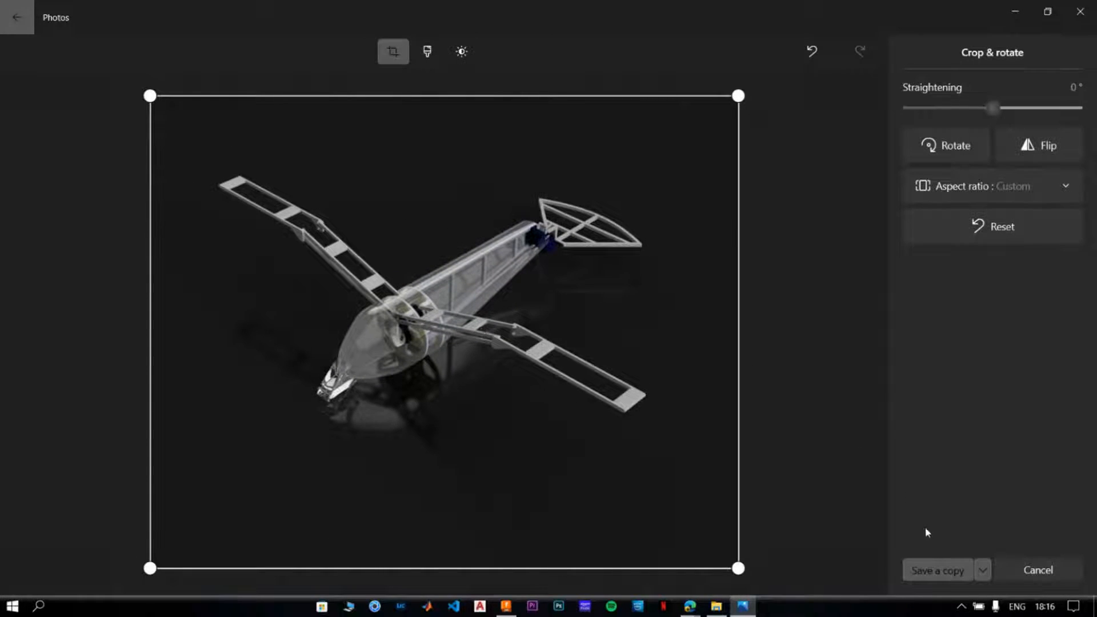
left_click(982, 570)
left_click(940, 540)
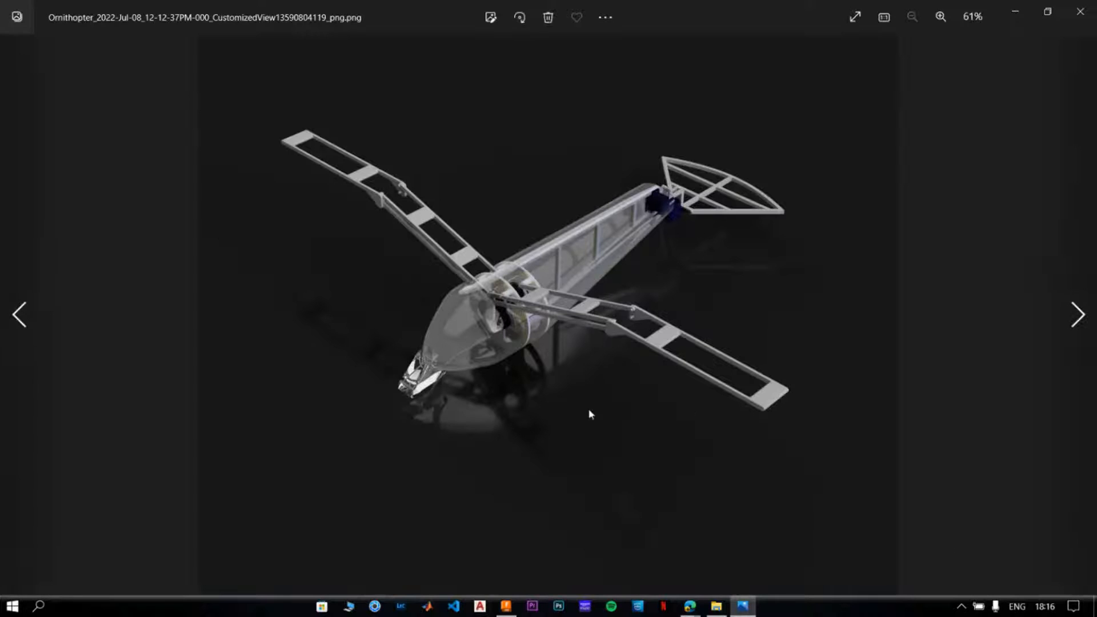
Go to the ornithopter MP4 render and replay its flapping-wing animation.
left_click(1088, 310)
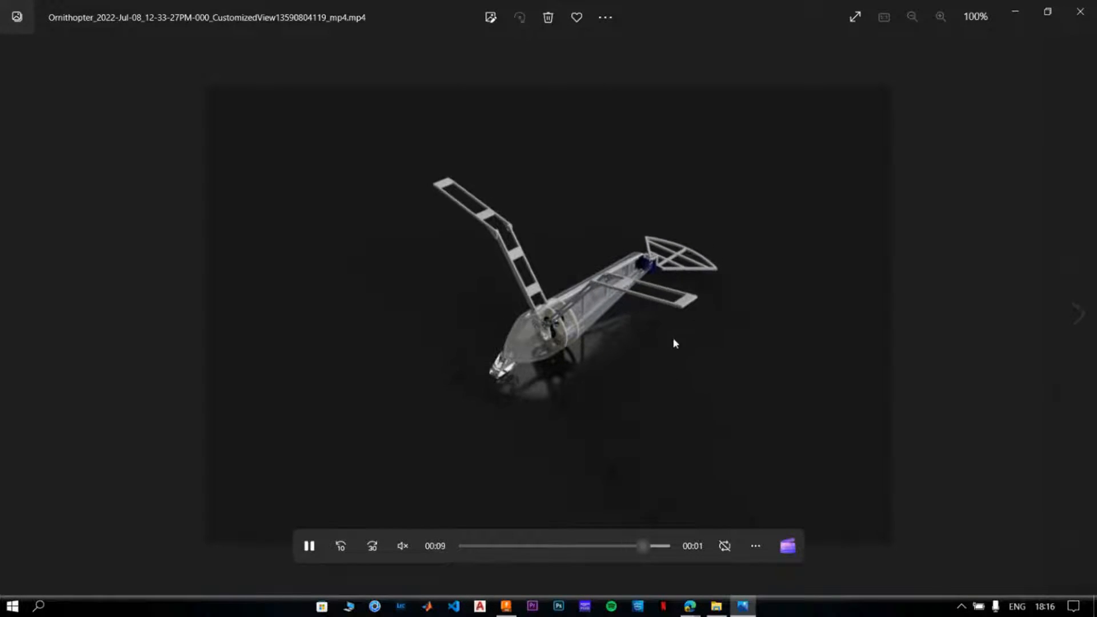
left_click(309, 546)
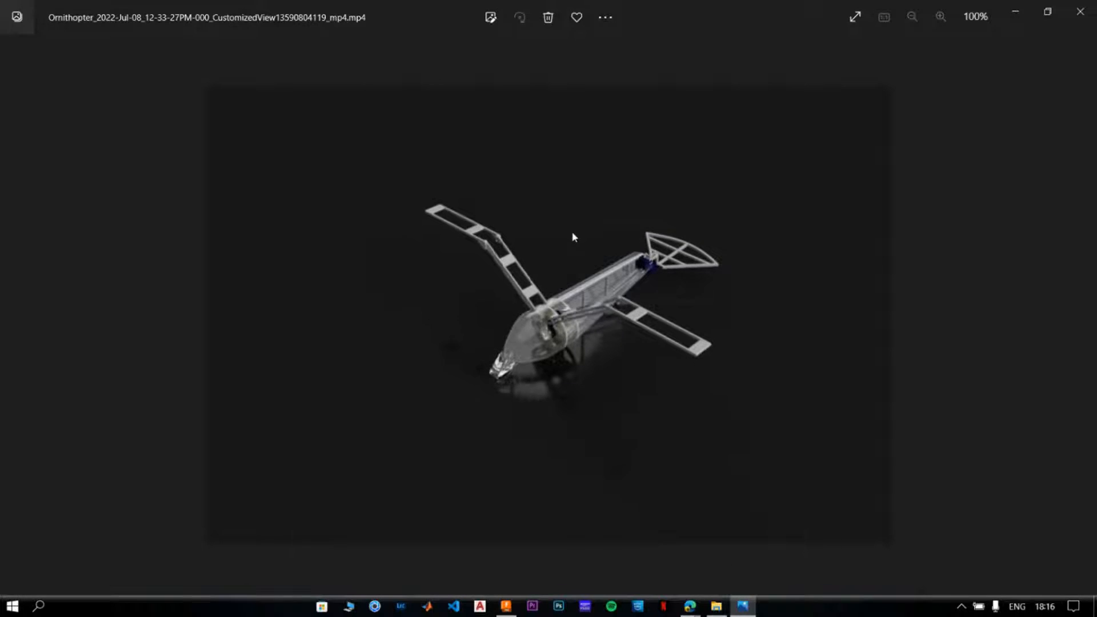
mouse_move(573, 236)
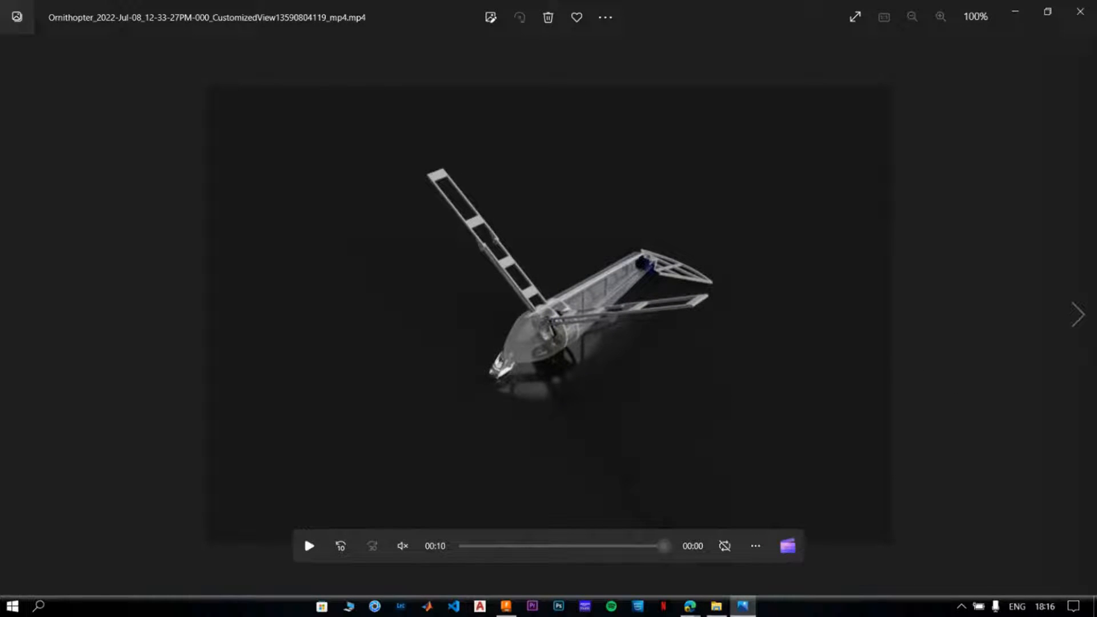
Crop the dark-scene ring render closely around the ring and its reflection, and save it over the original image.
left_click(1079, 313)
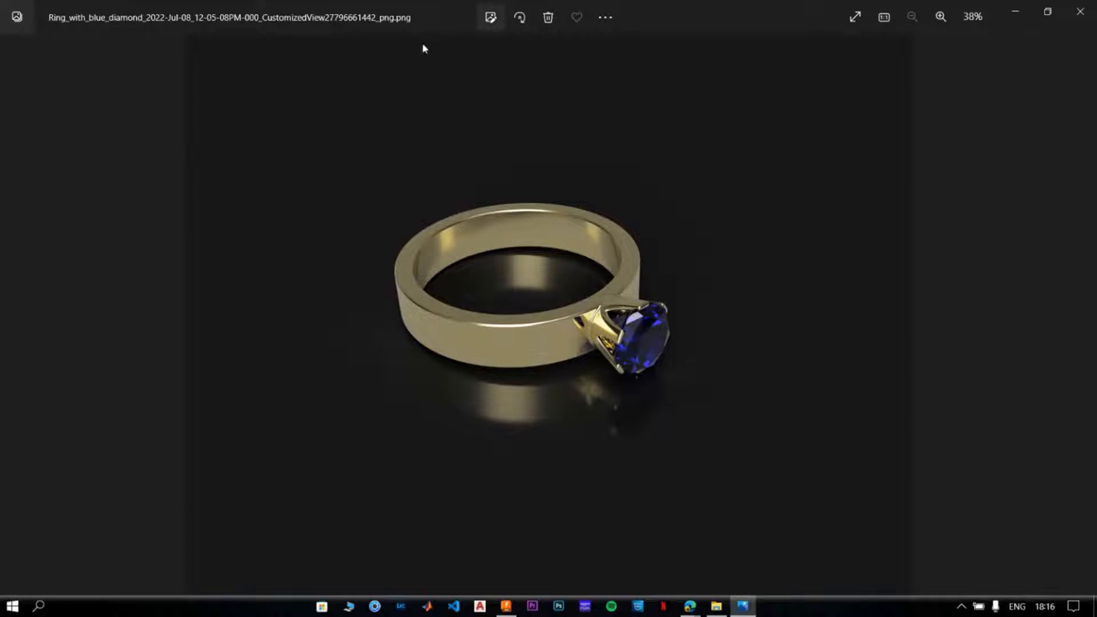
key("ctrl+e")
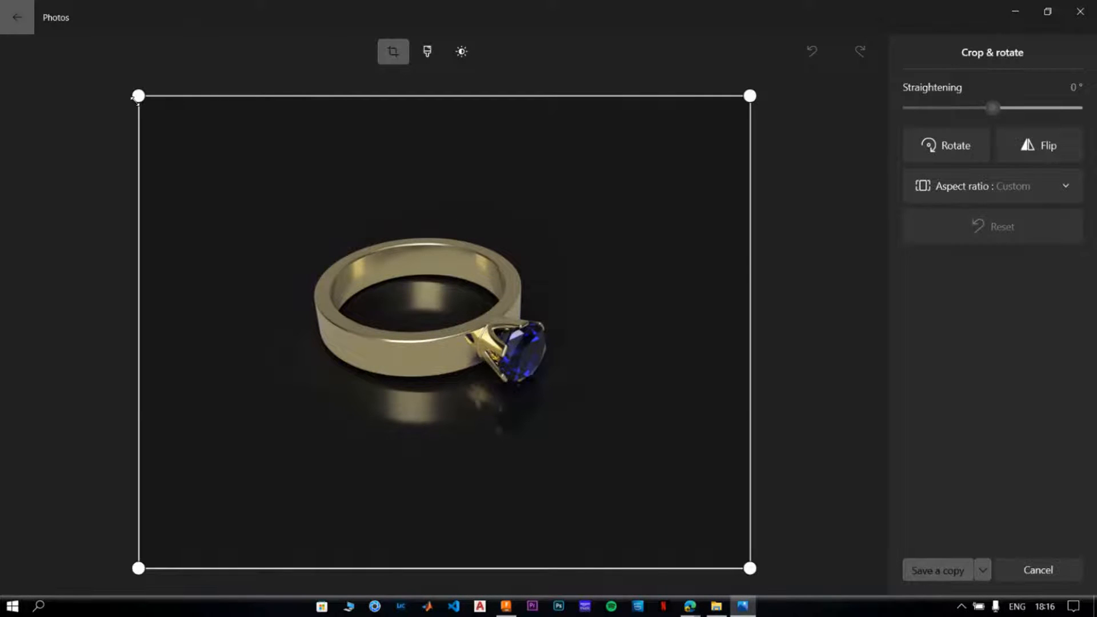
left_click_drag(198, 158, 293, 220)
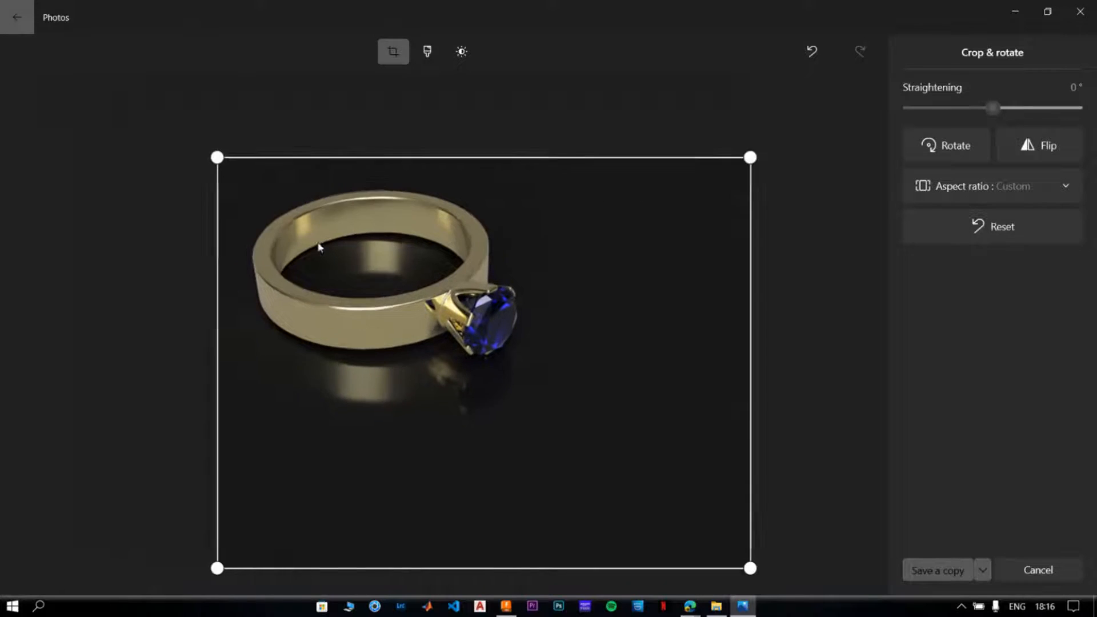
left_click_drag(753, 569, 641, 516)
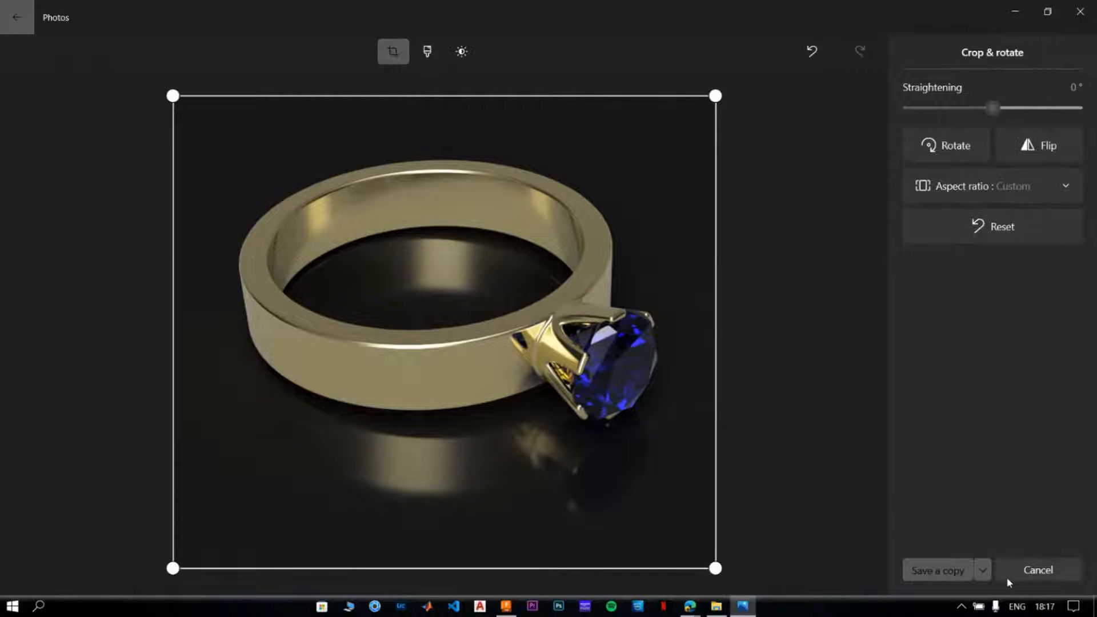
left_click(982, 571)
left_click(947, 551)
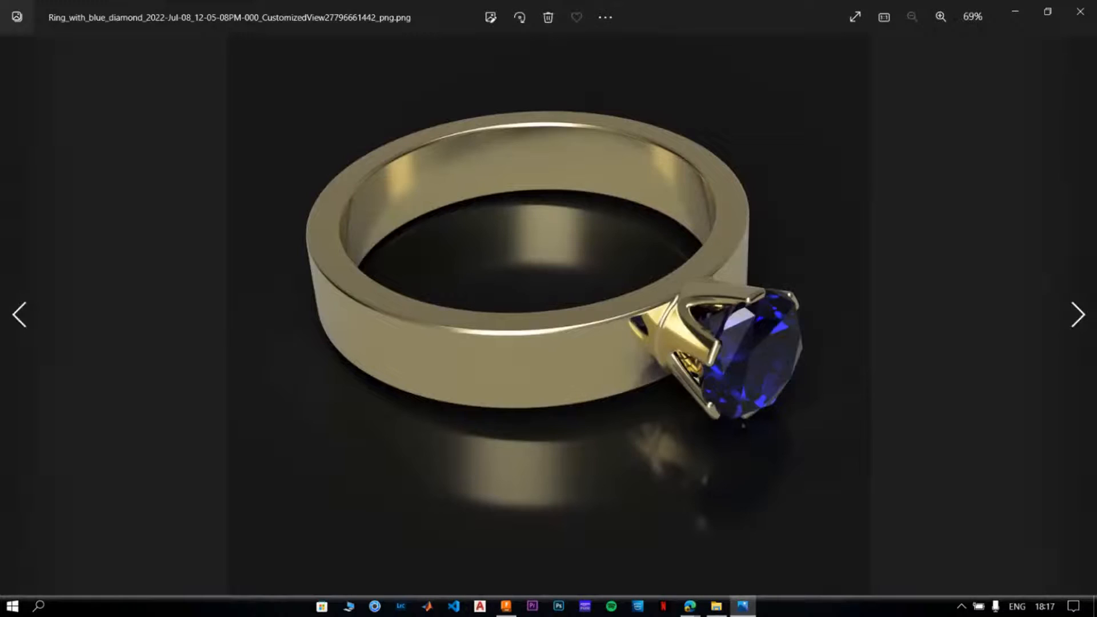
Crop the render of the gold ring on the marble slab closely around the slab and save it over the original.
left_click(1078, 315)
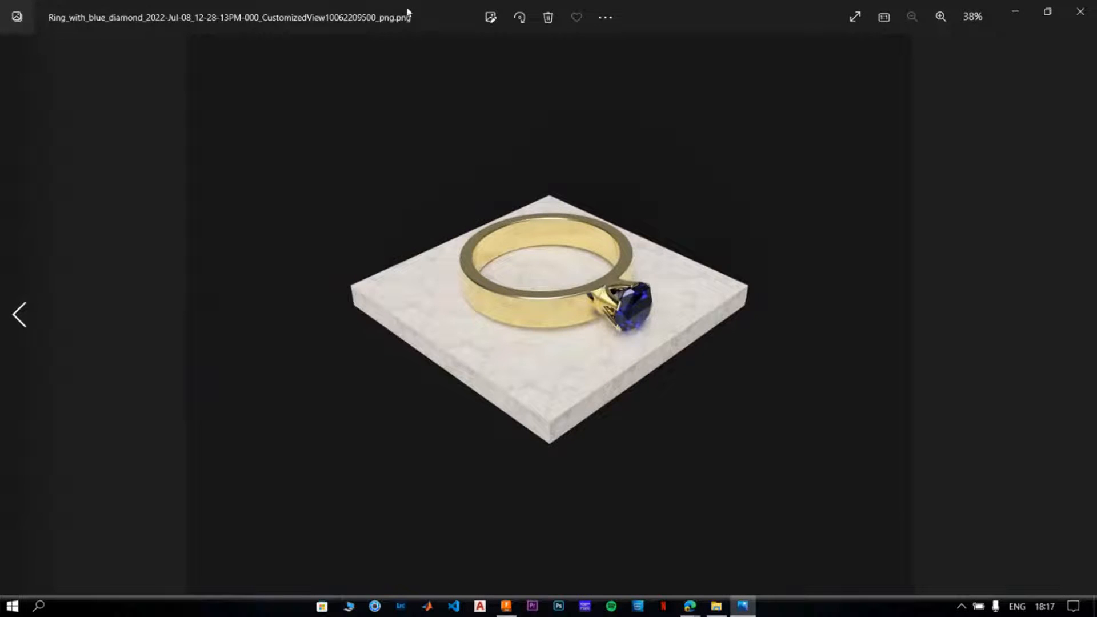
left_click(493, 23)
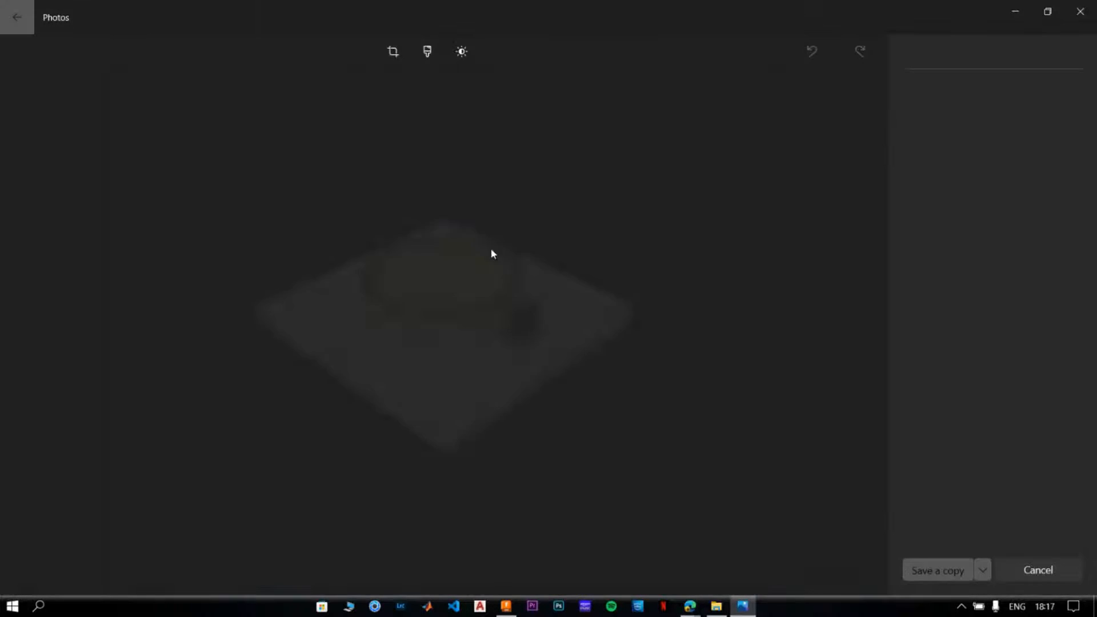
left_click_drag(247, 168, 257, 190)
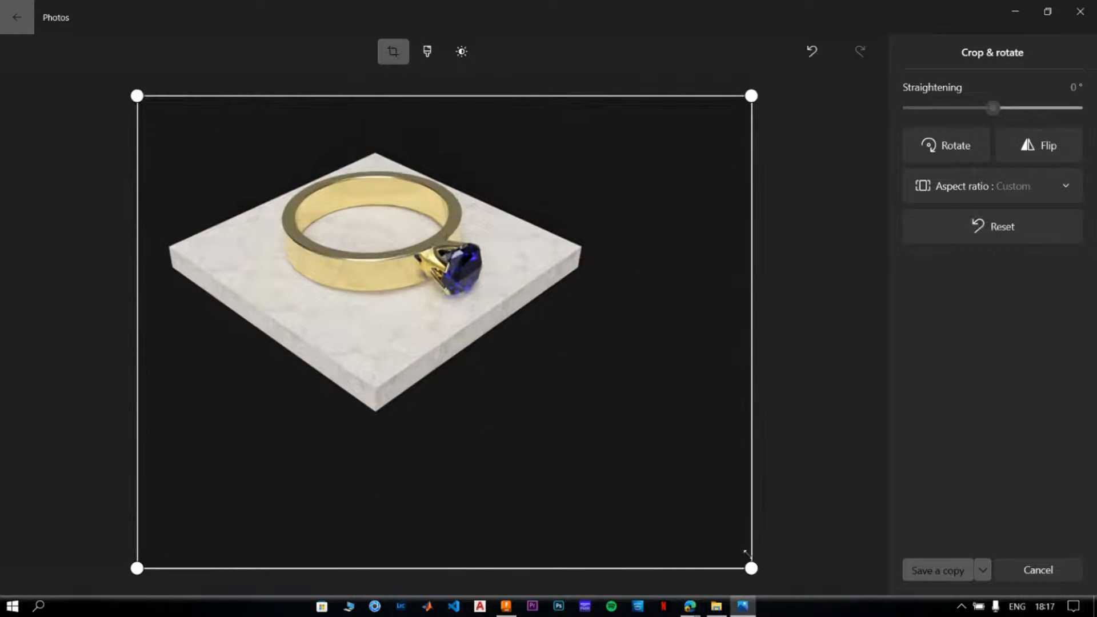
left_click_drag(746, 564, 617, 453)
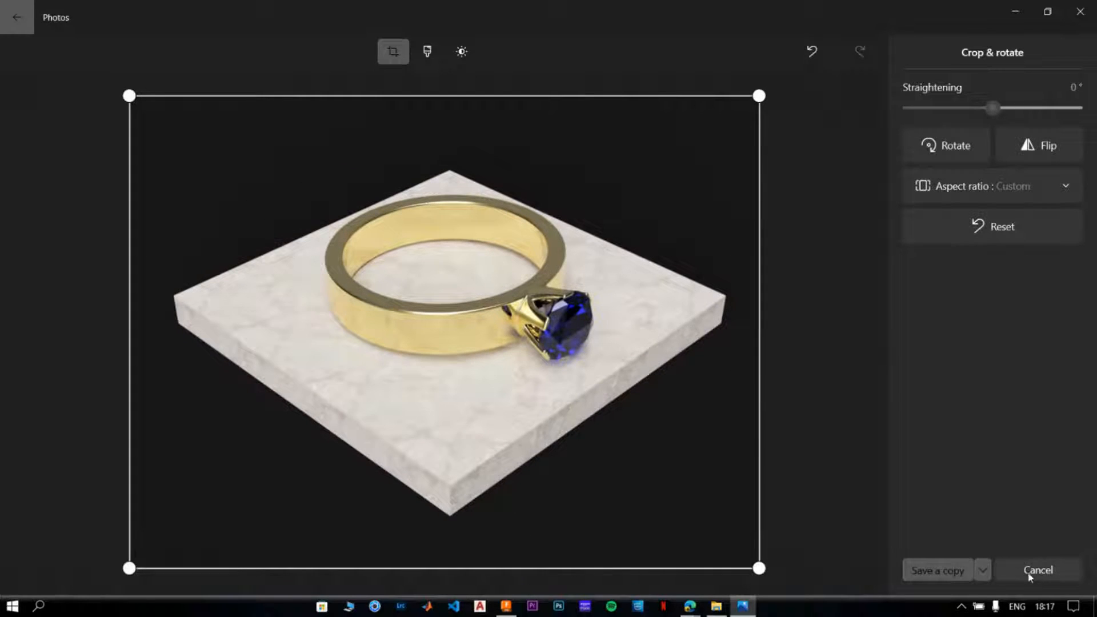
left_click(982, 570)
left_click(954, 549)
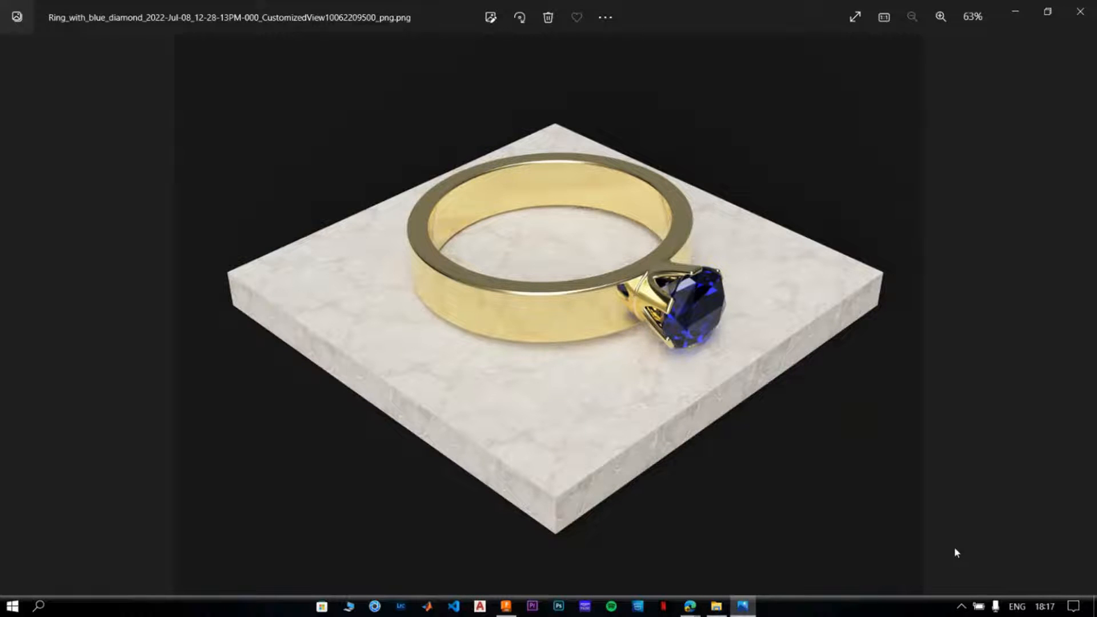
Compare the two cropped ring renders by switching back and forth between them, and close the image viewer.
key("Left")
key("Right")
key("Left")
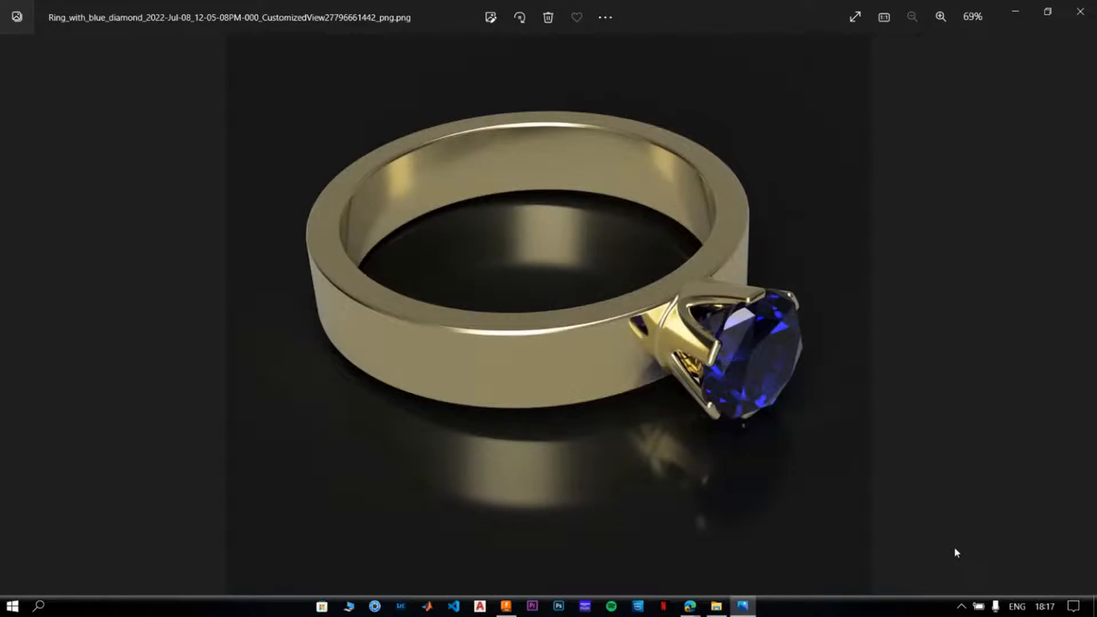
key("Right")
key("Left")
key("Right")
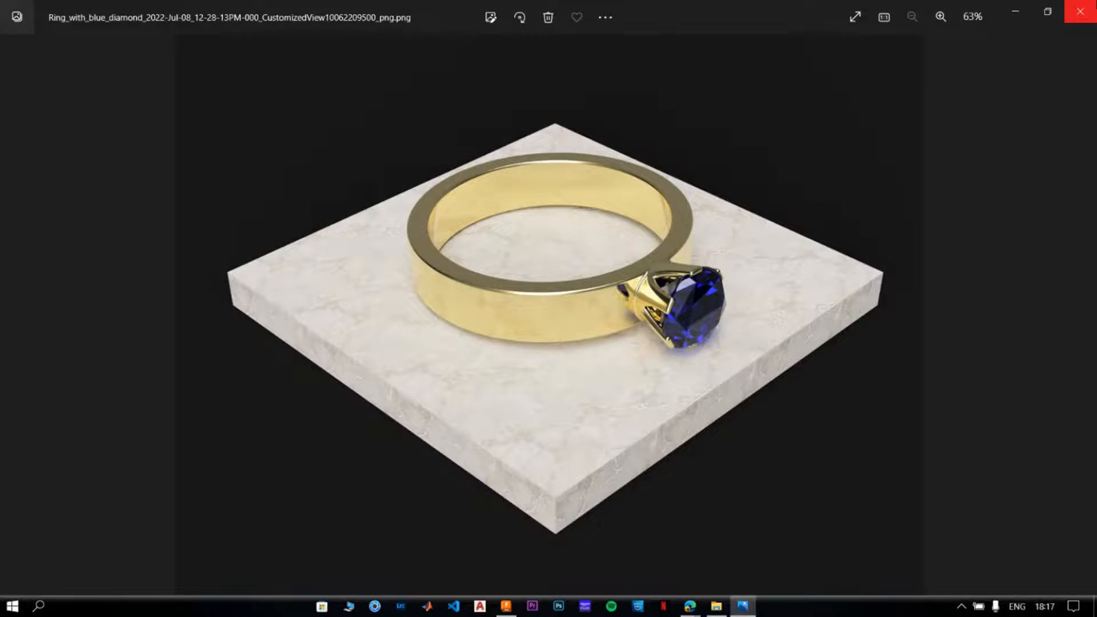
left_click(1093, 7)
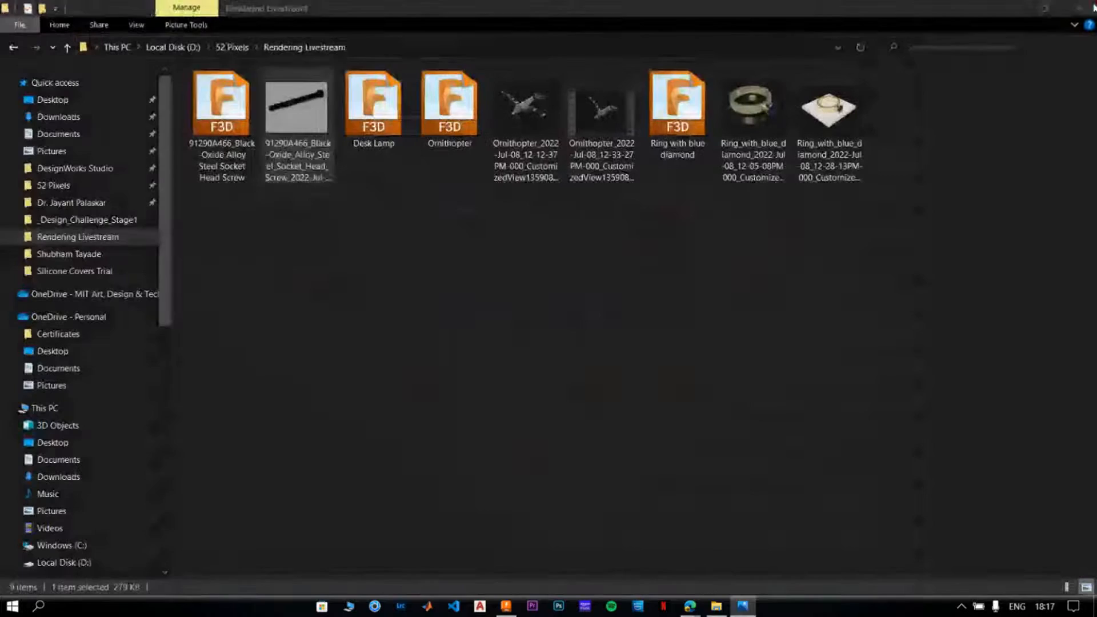
Open the Gold Ring with Blue Diamond image from the Ring folder in DesignWorks Studio's Jewellery Design folder.
left_click(95, 170)
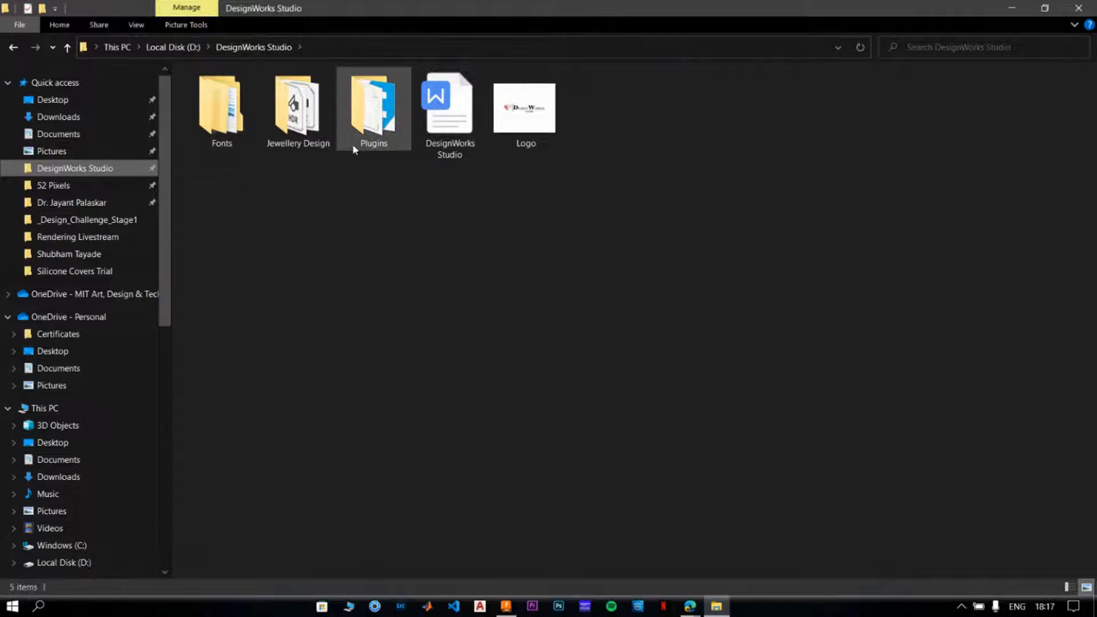
double_click(305, 126)
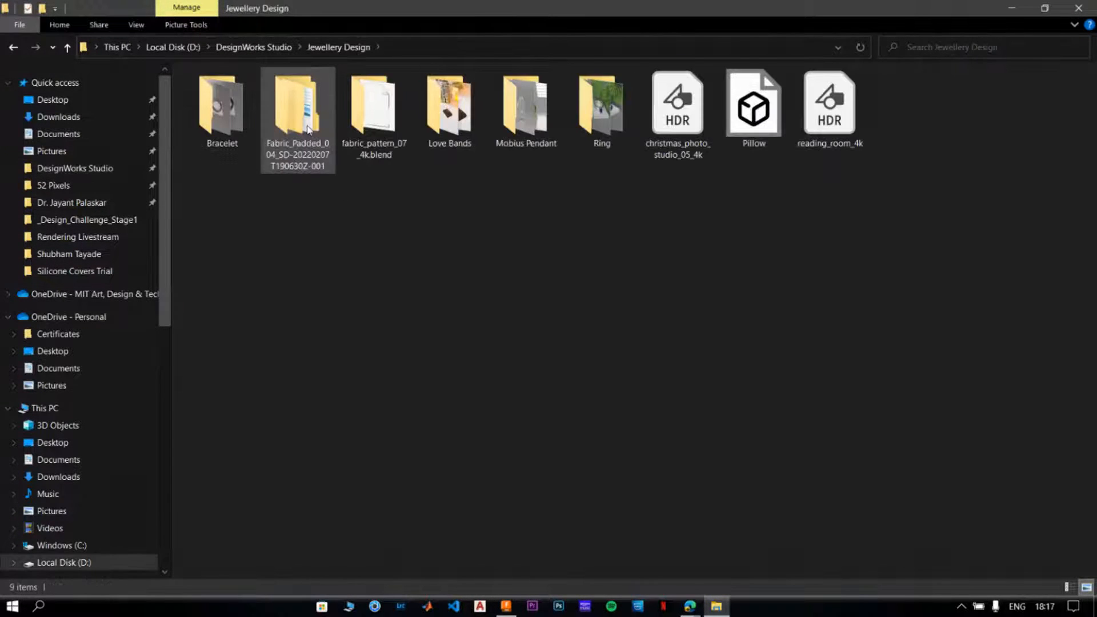
double_click(609, 131)
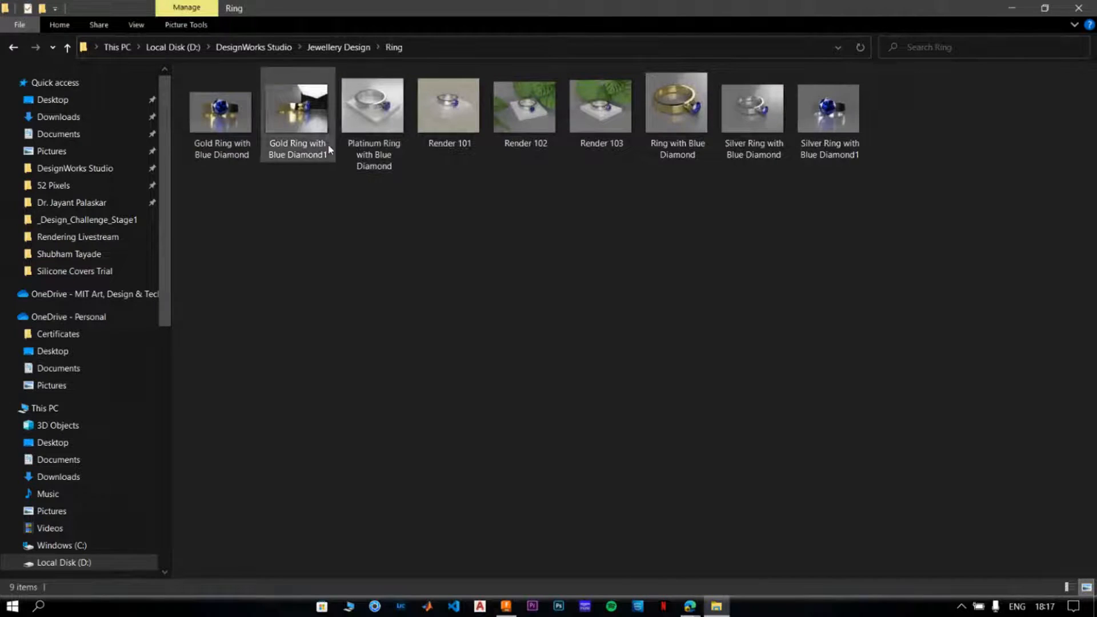
double_click(209, 140)
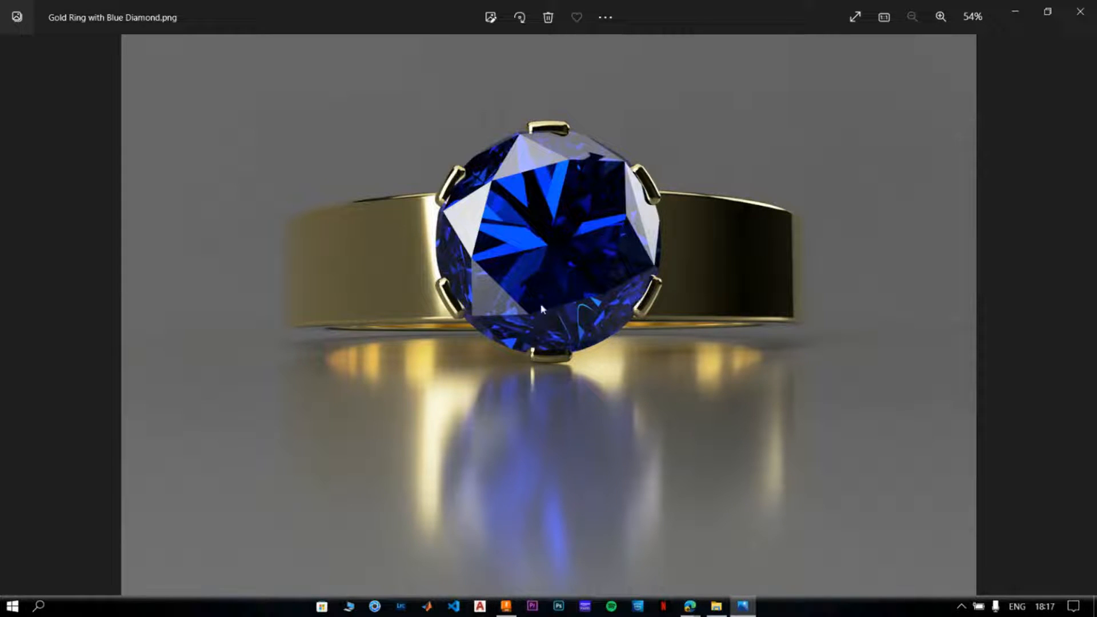
Review the other ring renders through Silver Ring with Blue Diamond1, comparing Render 102 with Render 103, and close the viewer.
key("Right")
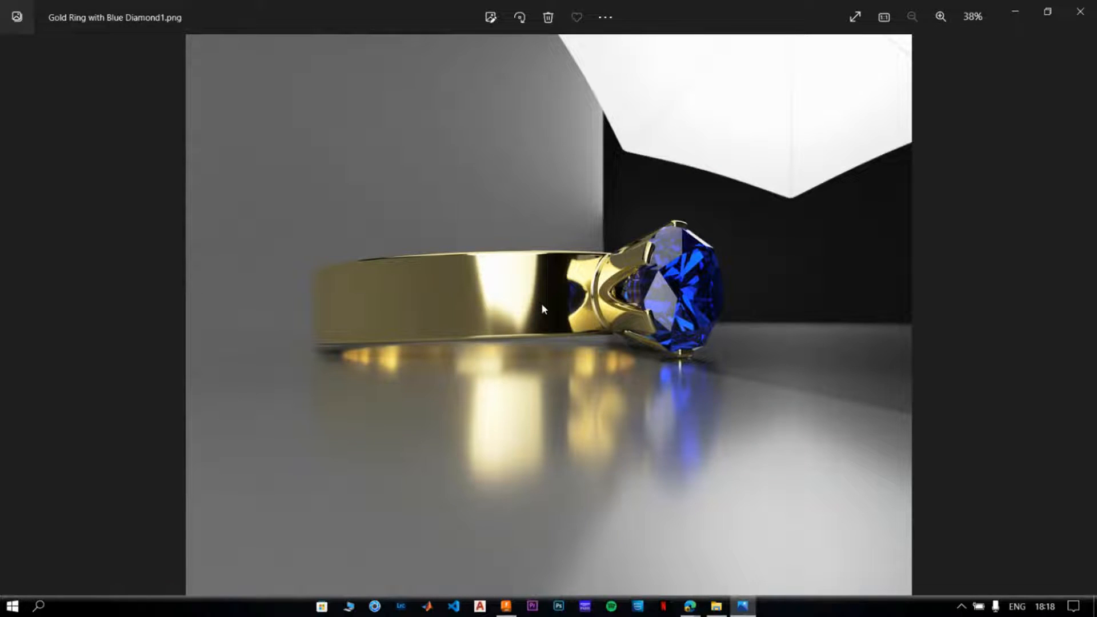
key("Right")
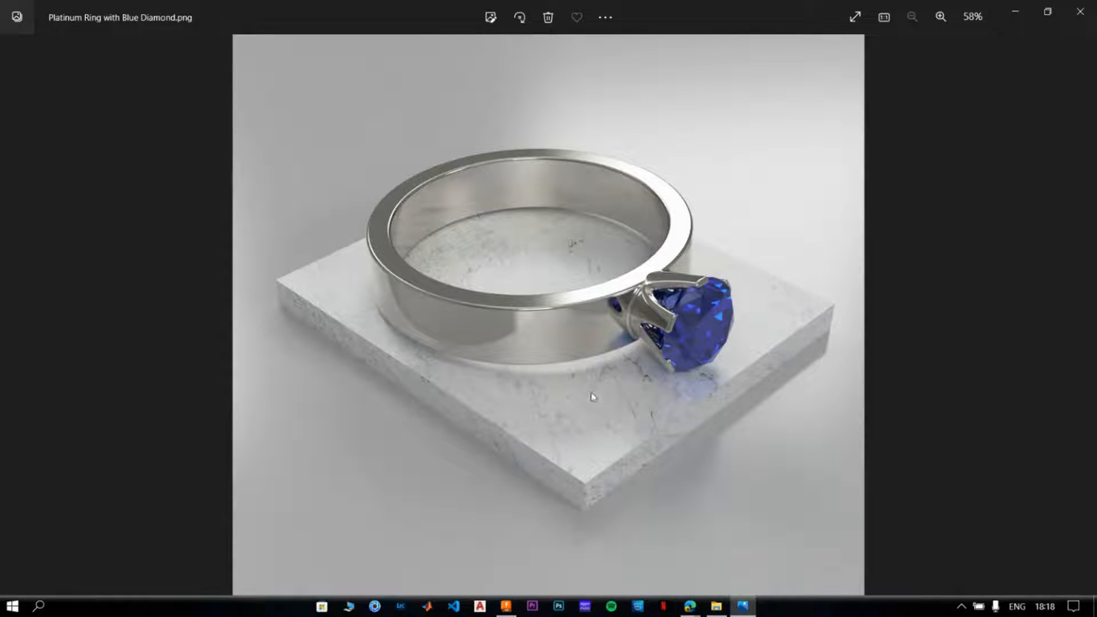
key("Right")
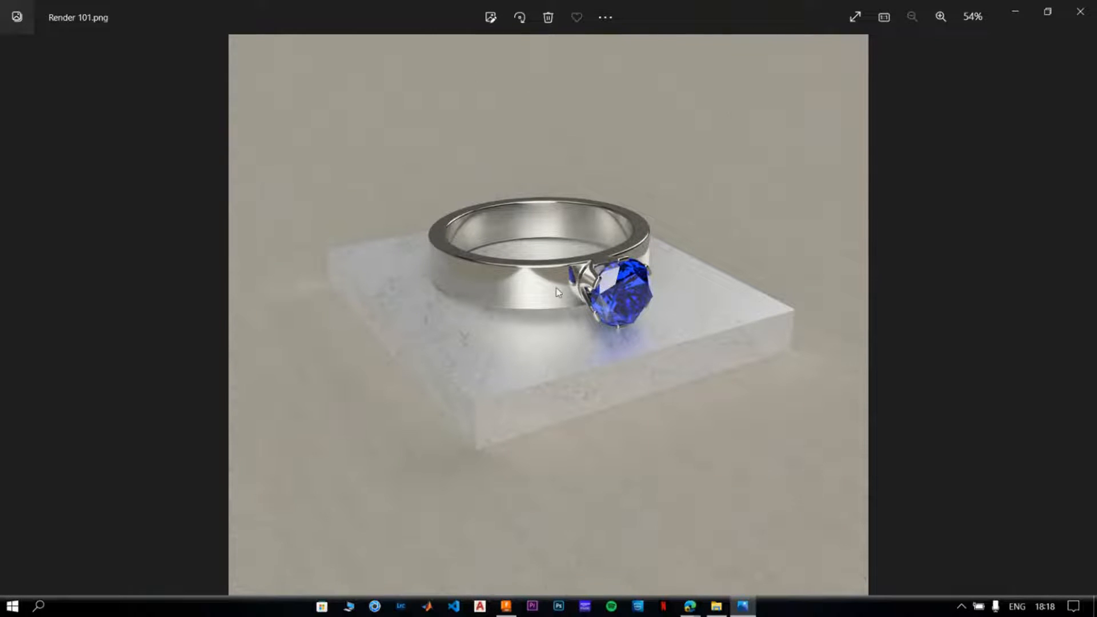
key("Right")
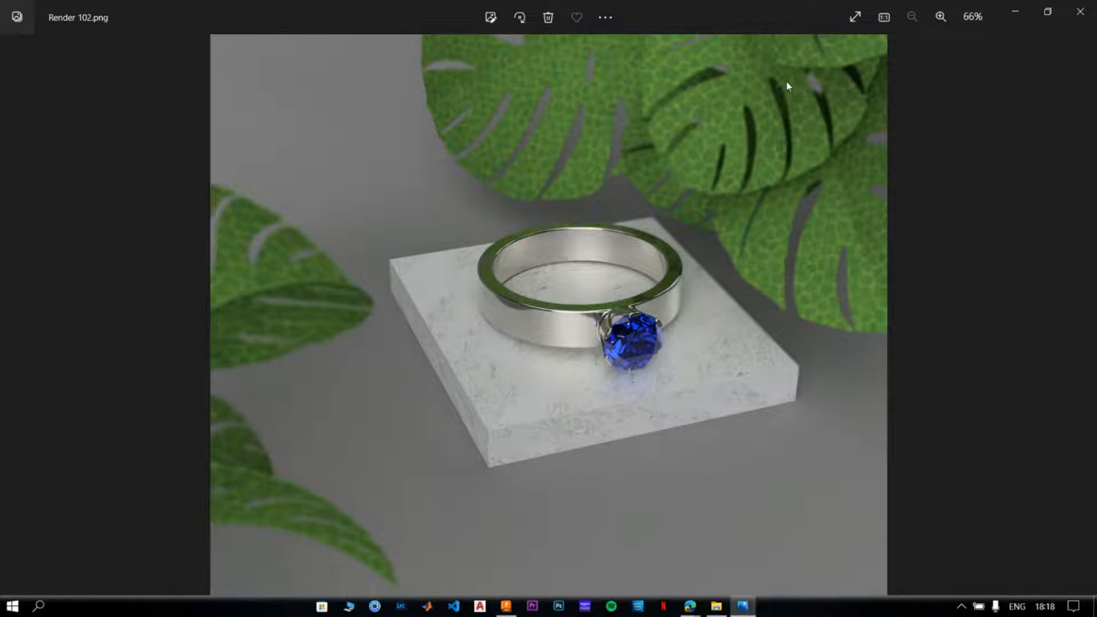
key("Right")
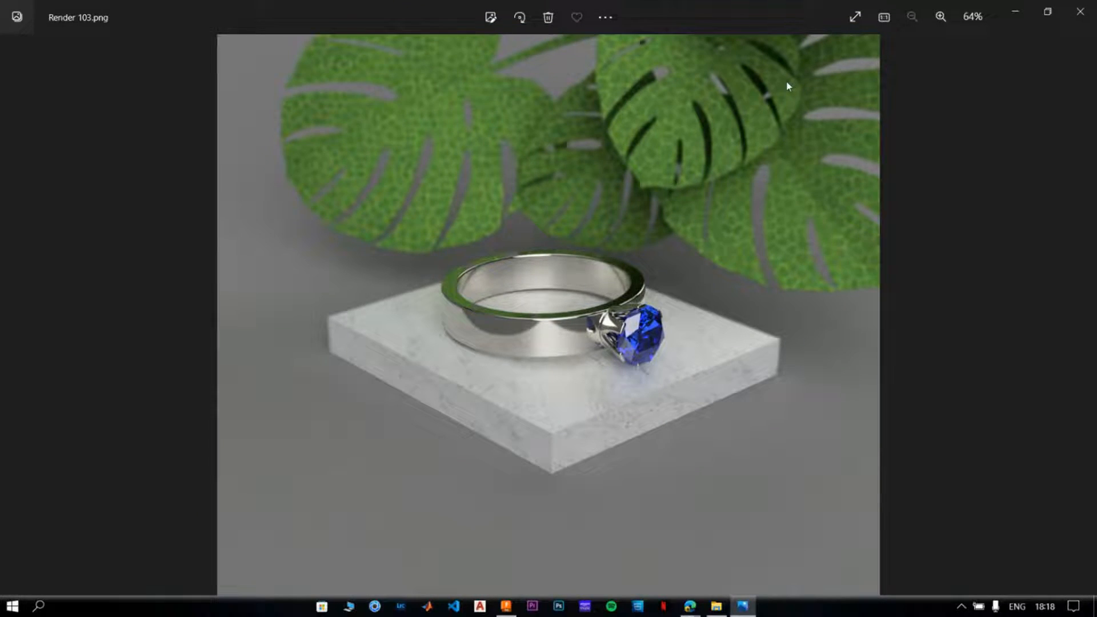
key("Left")
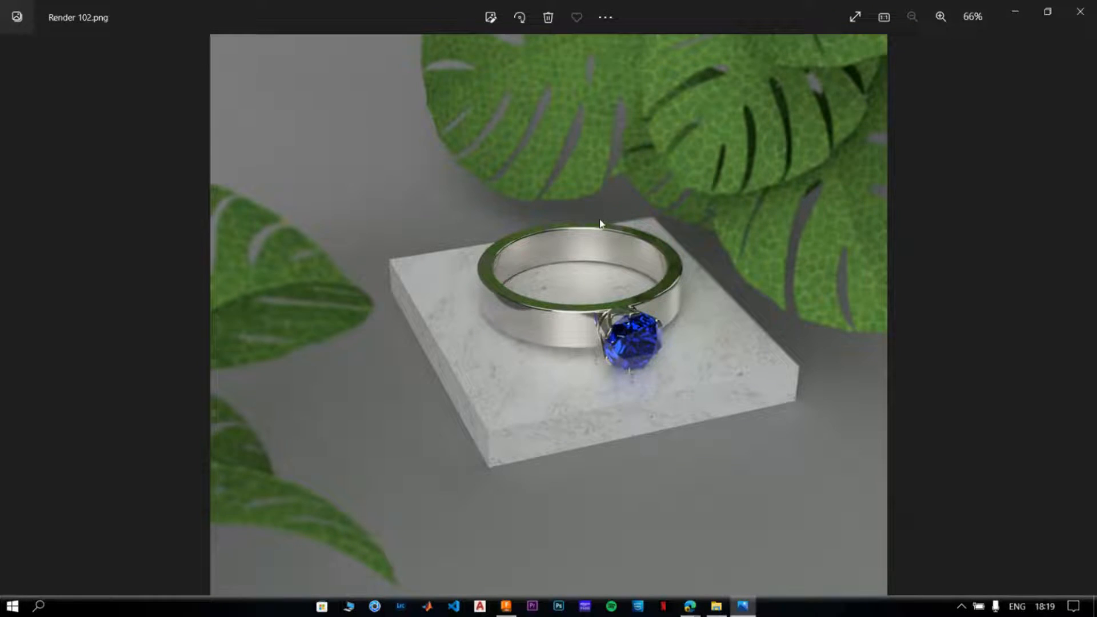
key("Right")
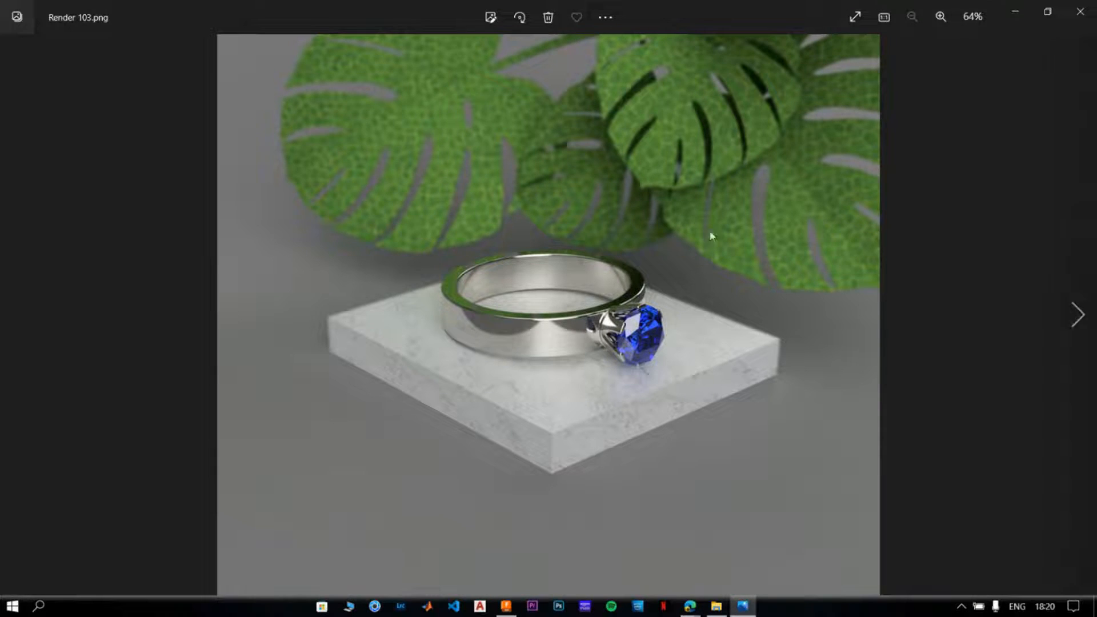
left_click(1091, 320)
left_click(1087, 319)
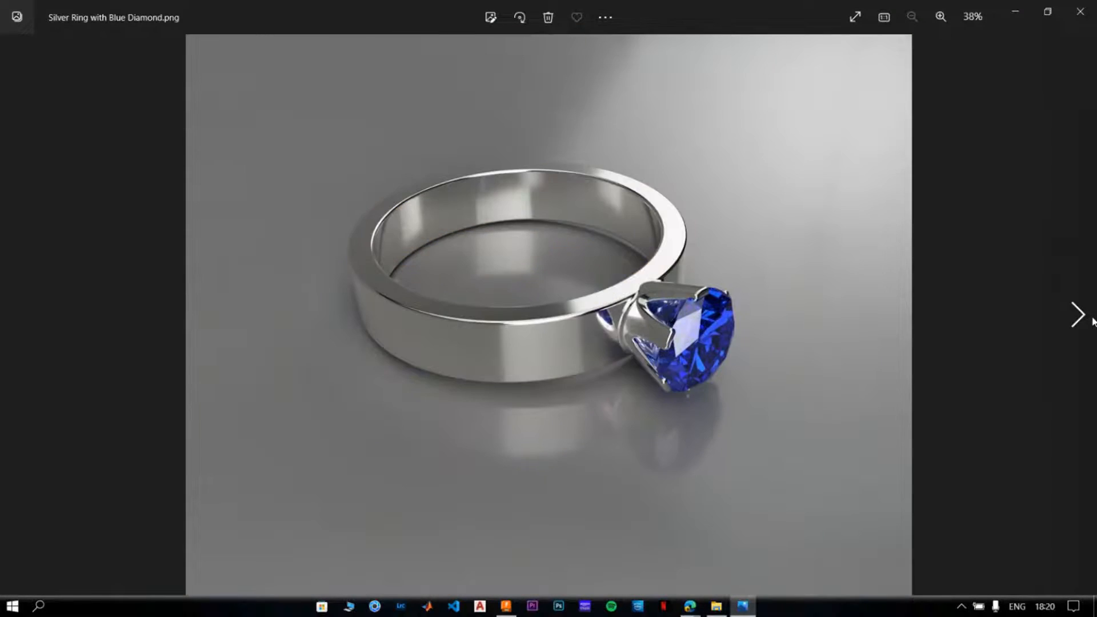
left_click(1084, 317)
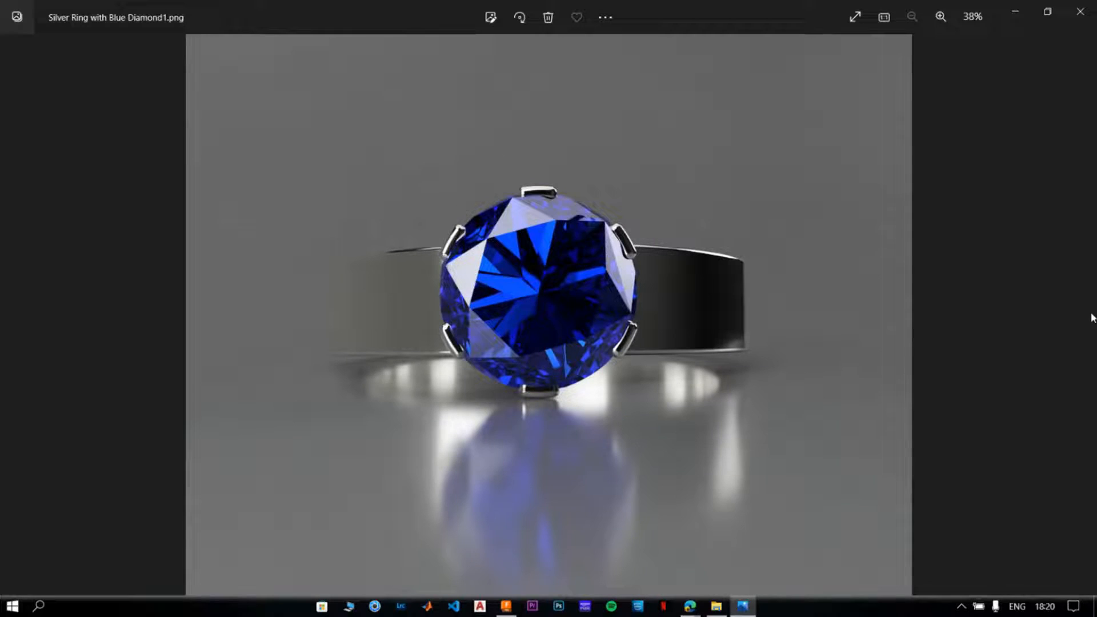
left_click(1086, 5)
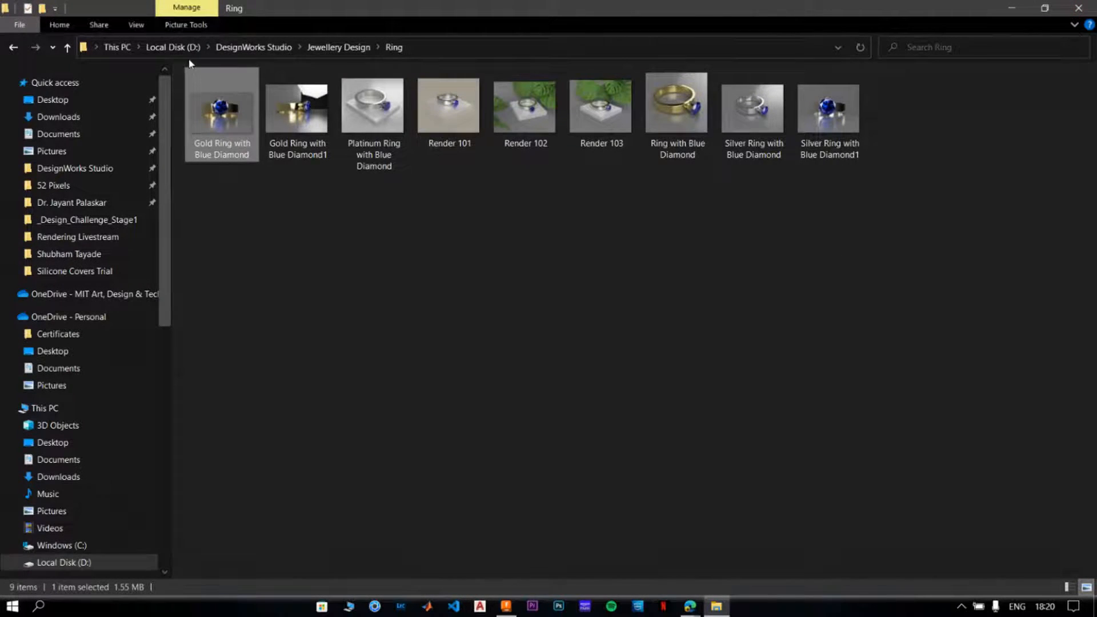
Open the first ITR_1 wheeled vehicle render from the Intercollegiate 2022 folder in clg on the D: drive.
left_click(170, 47)
double_click(220, 139)
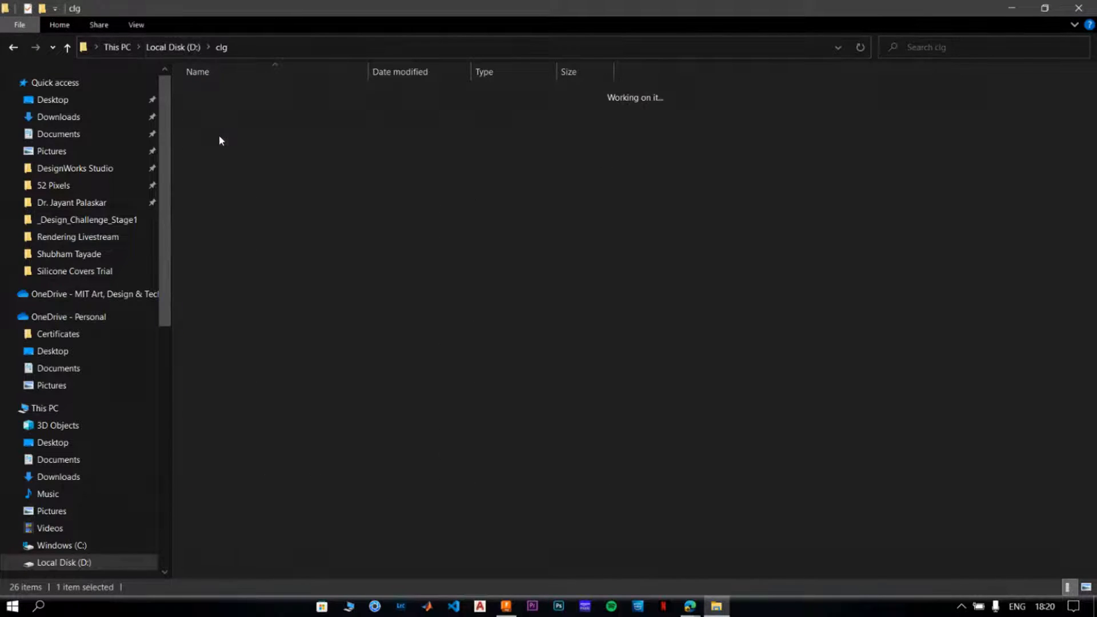
double_click(269, 198)
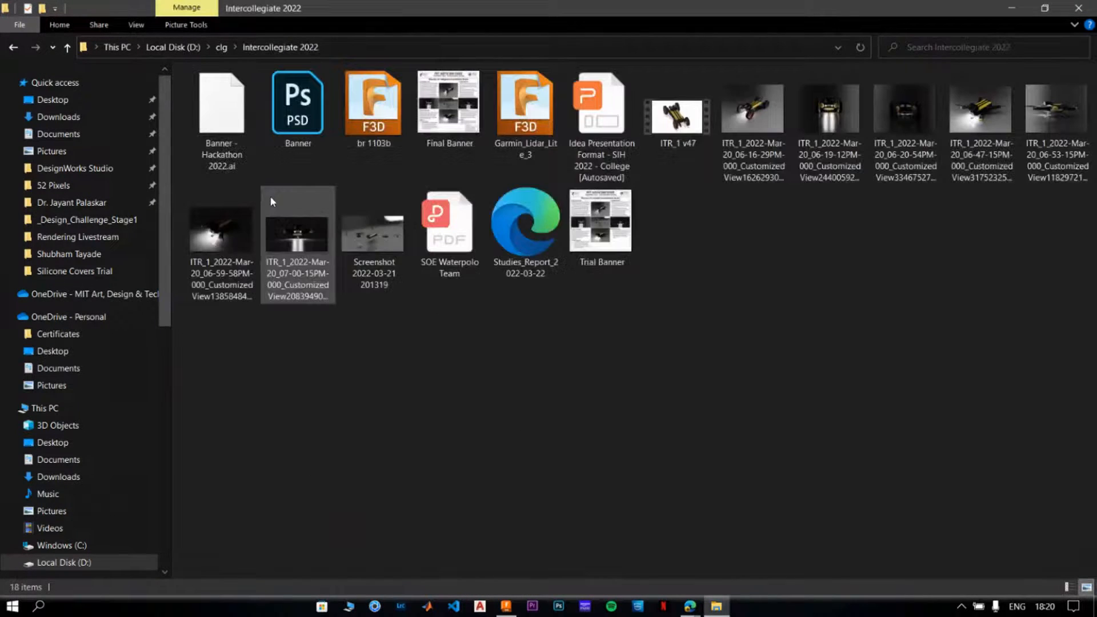
left_click(767, 112)
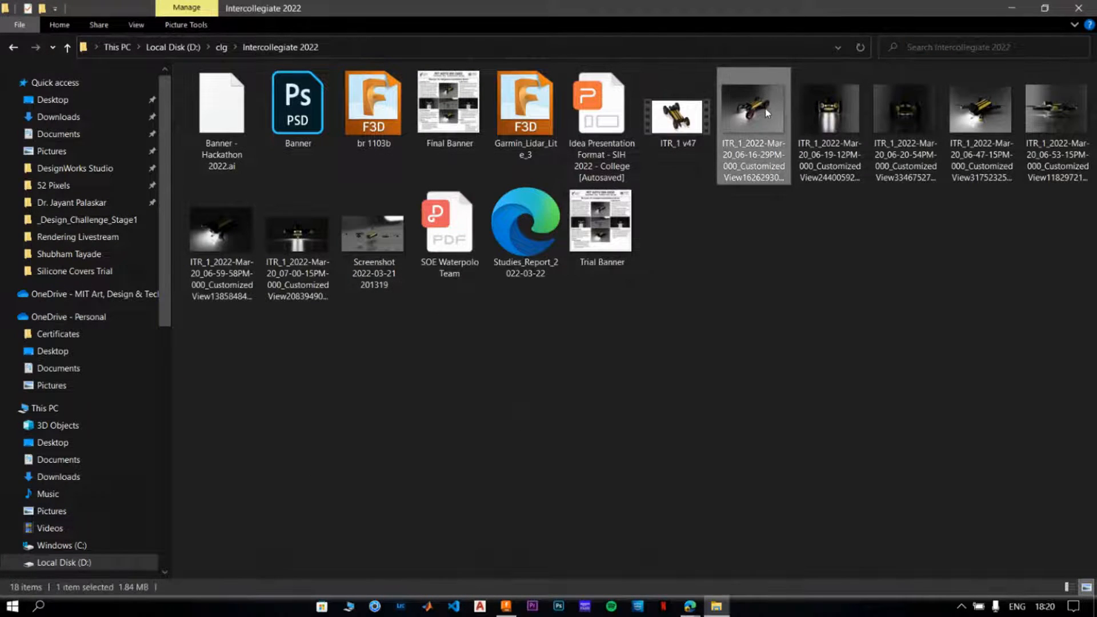
double_click(767, 112)
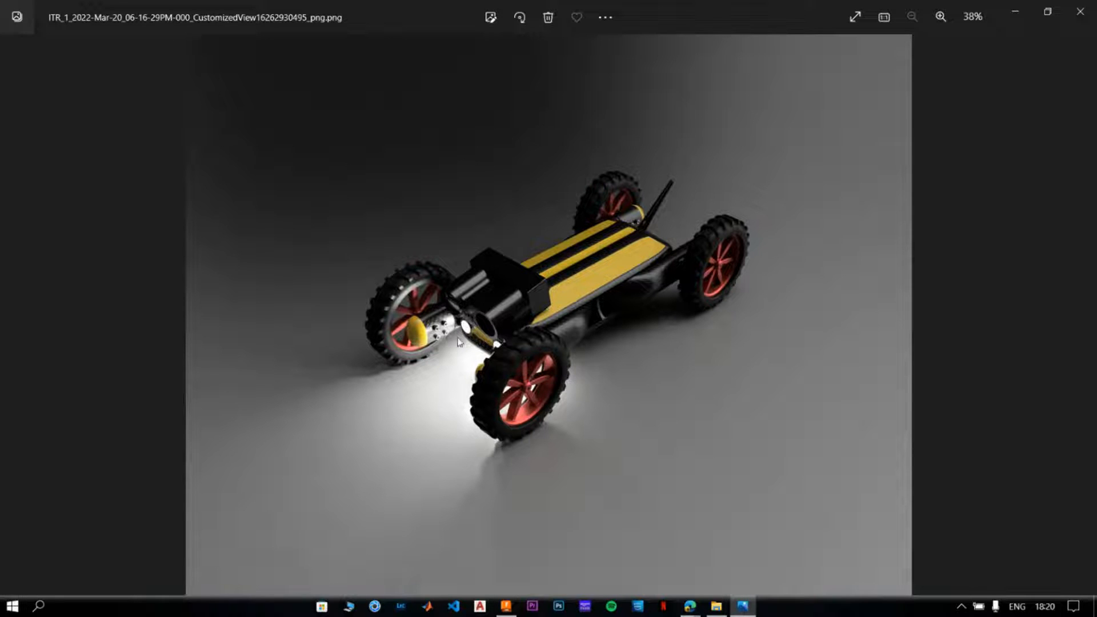
Examine the headlights and front details of the wheeled vehicle render up close.
scroll(460, 338, "up", 2)
scroll(407, 332, "up", 3)
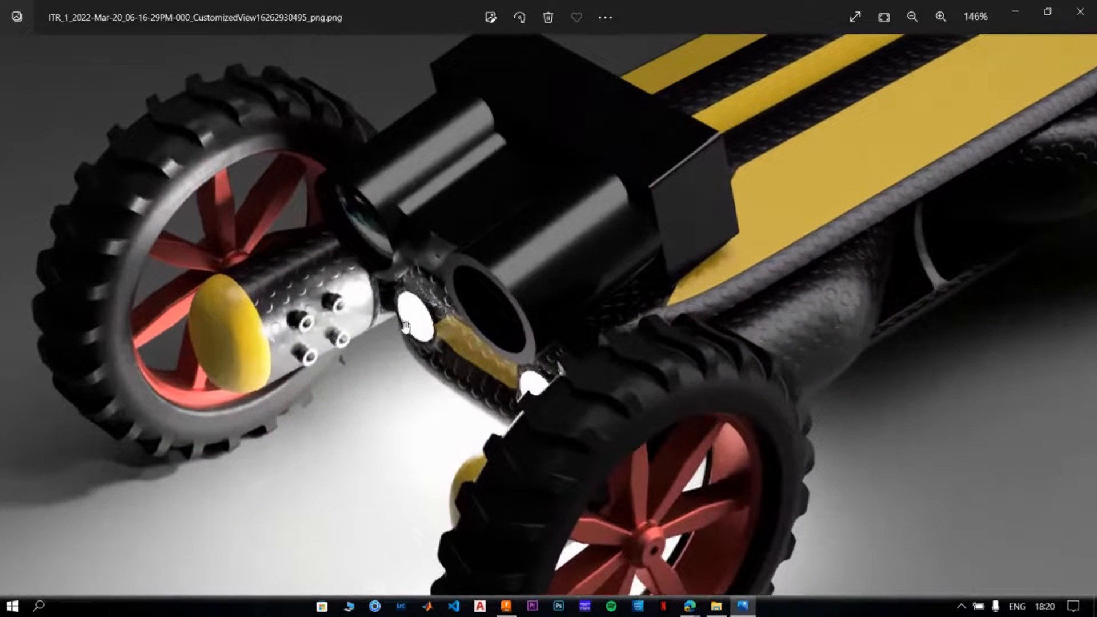
scroll(399, 342, "down", 6)
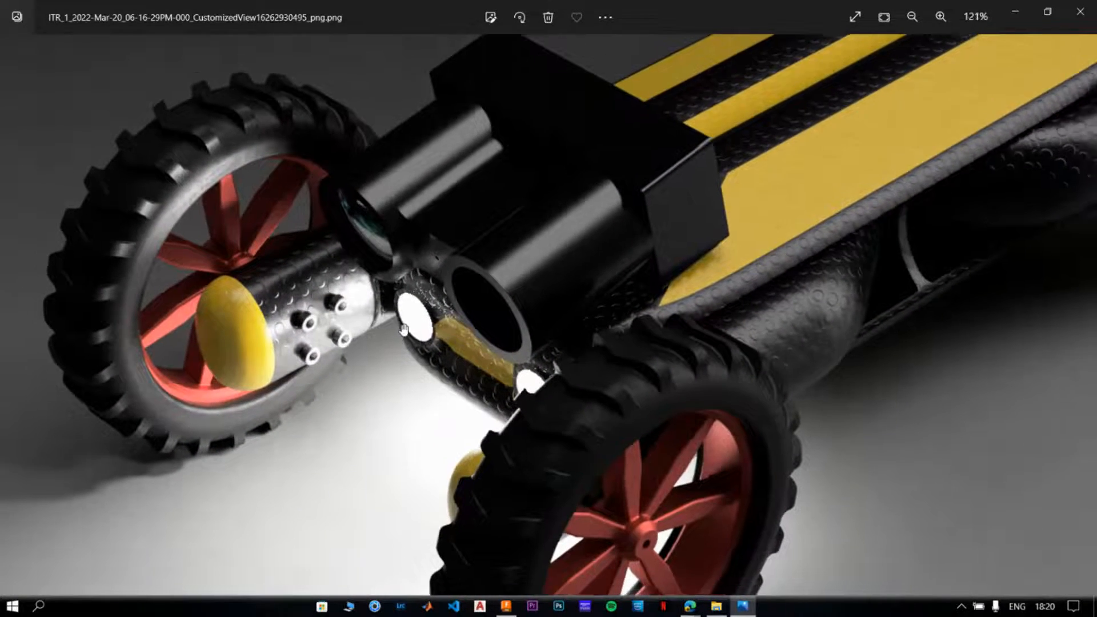
scroll(403, 328, "down", 1)
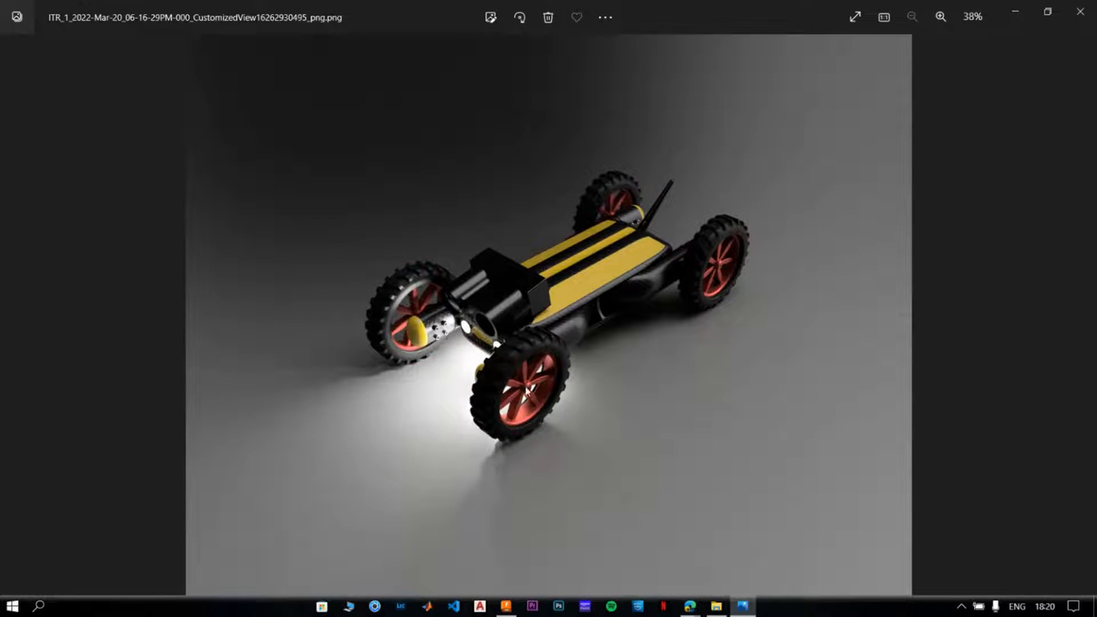
scroll(448, 374, "up", 1)
scroll(449, 374, "down", 1)
Go past the front-view vehicle render to the rear-view one and inspect its red tail lights up close.
left_click(1079, 319)
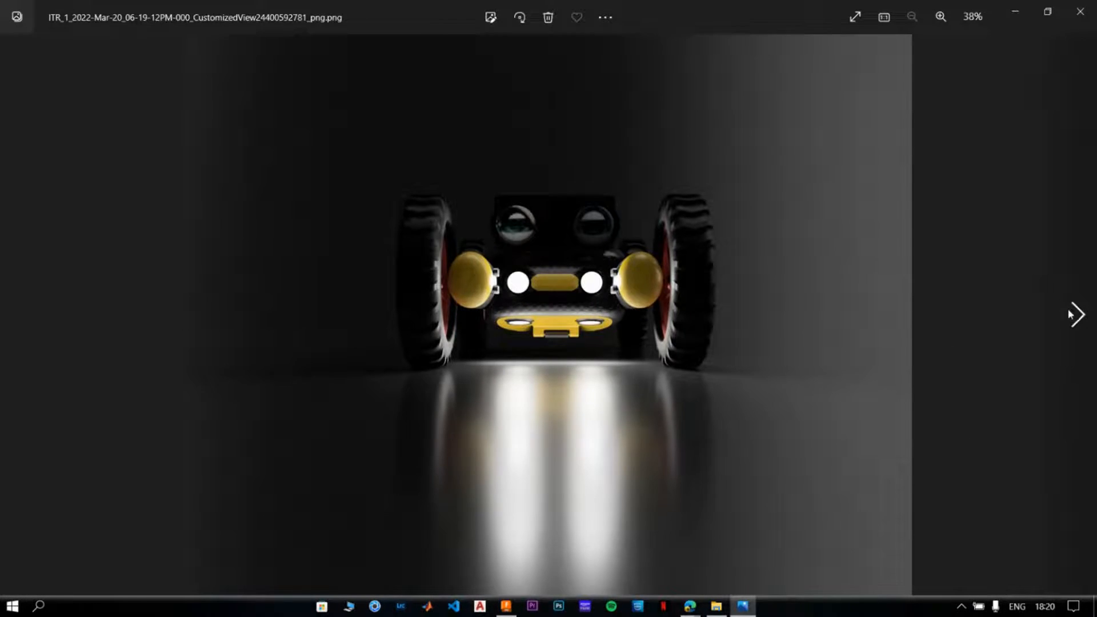
left_click(1080, 315)
scroll(502, 317, "up", 5)
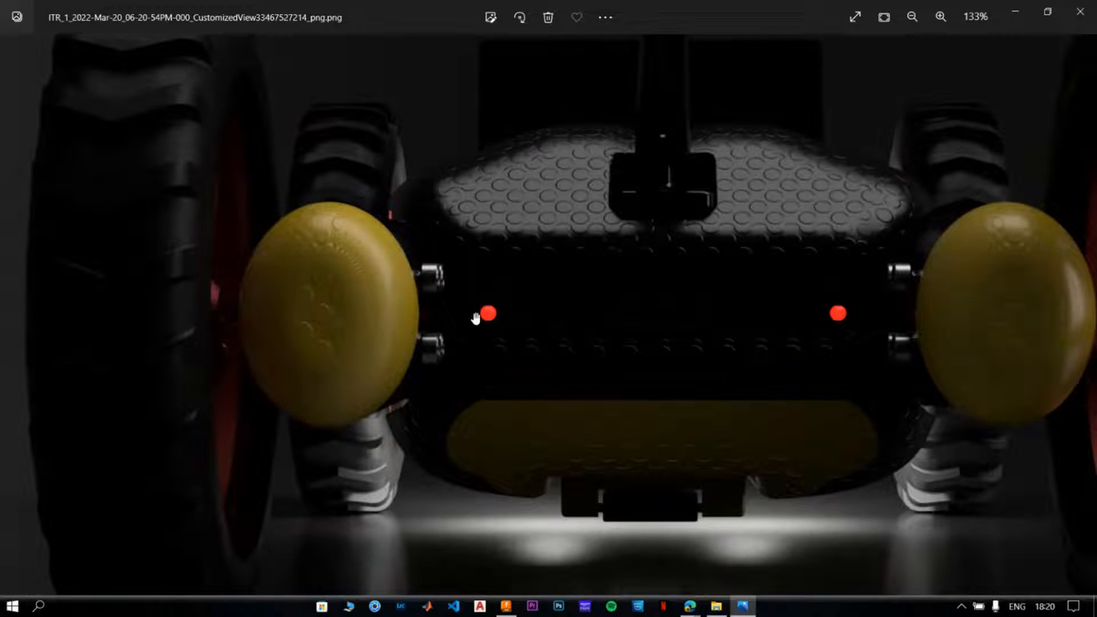
scroll(674, 404, "up", 4)
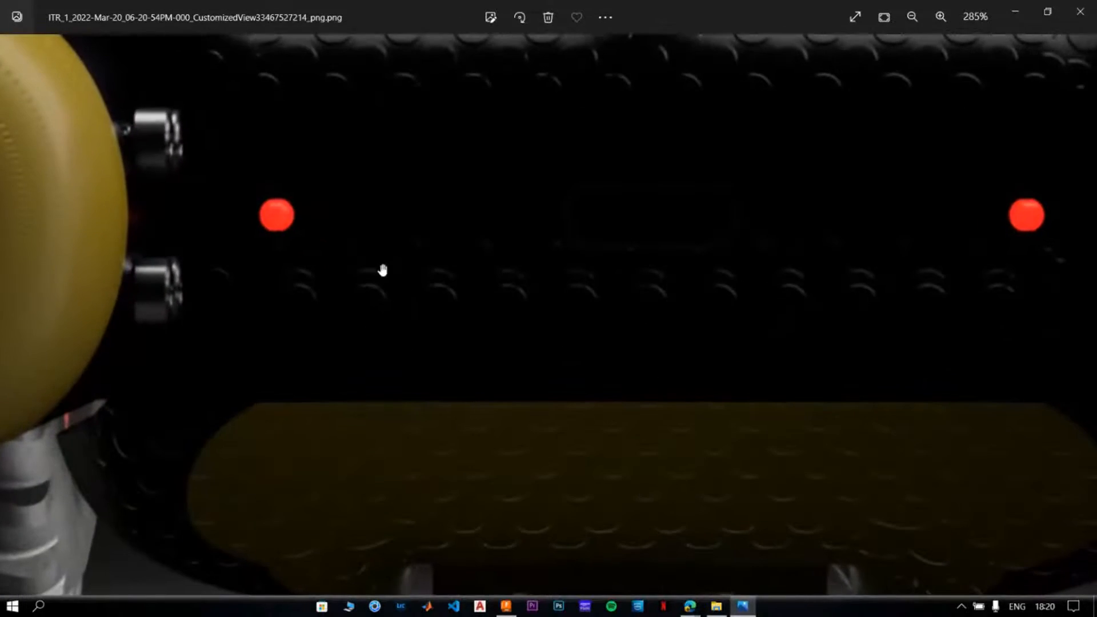
scroll(342, 255, "down", 5)
scroll(358, 258, "down", 6)
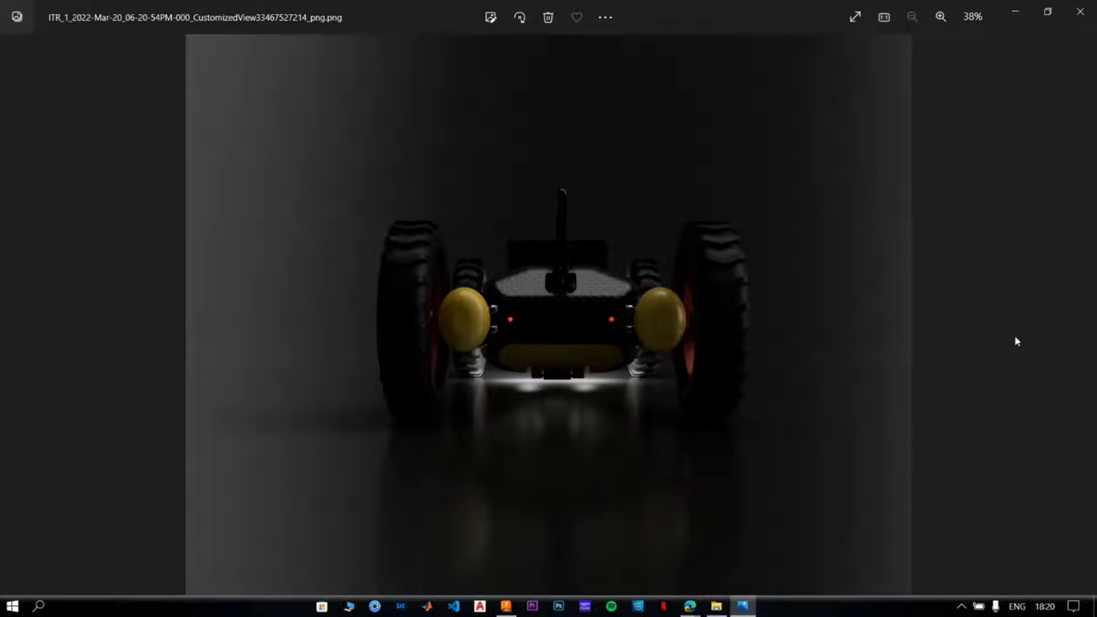
Review the remaining drone renders through to the Trial Banner poster, and close the image viewer.
left_click(1077, 314)
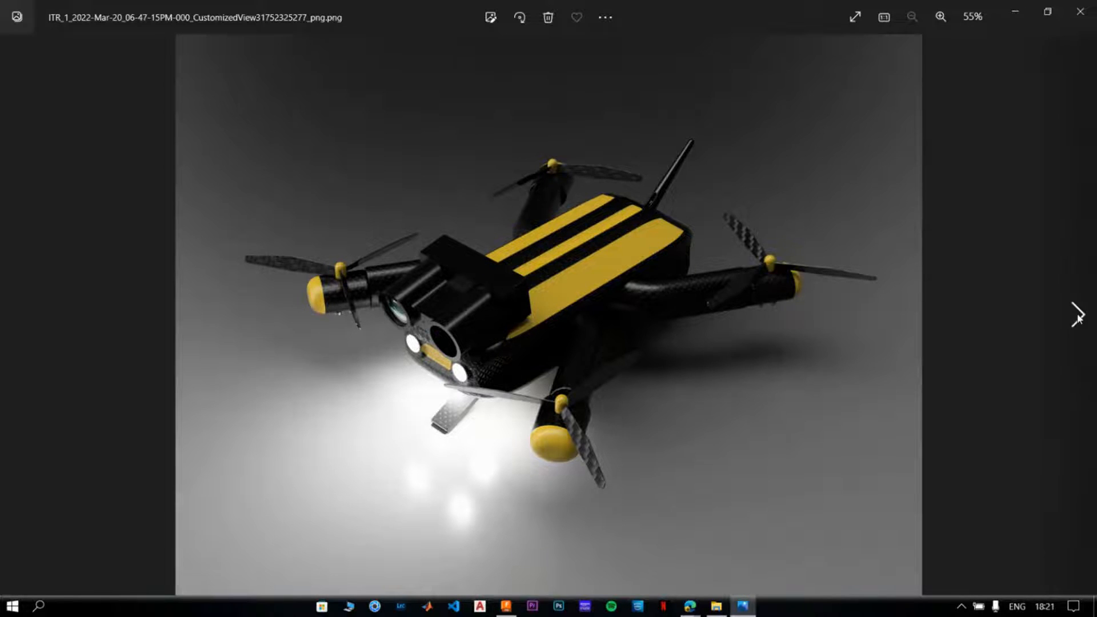
left_click(1078, 315)
left_click(1078, 315)
left_click(1078, 315)
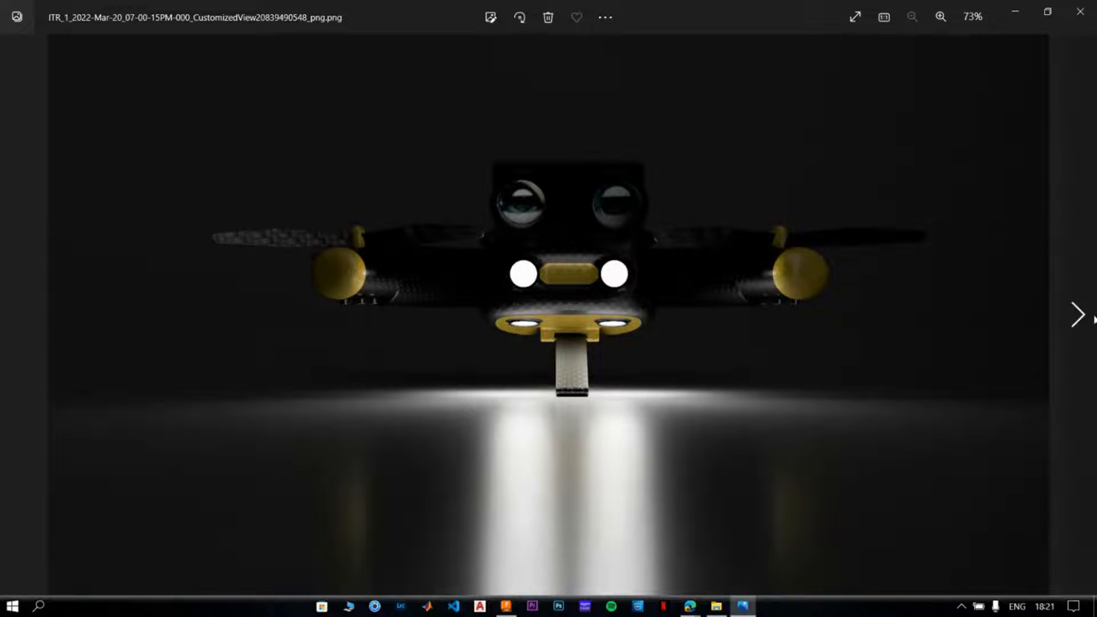
left_click(1077, 316)
left_click(1076, 315)
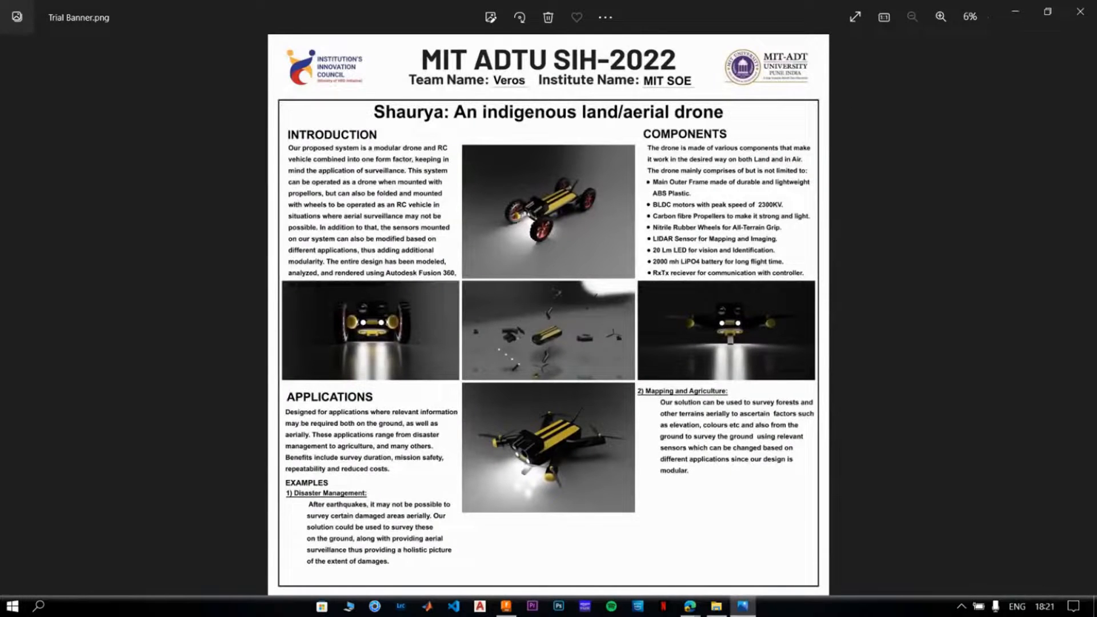
left_click(1087, 4)
Refresh the Intercollegiate 2022 folder and close the File Explorer window to return to Fusion 360.
right_click(743, 373)
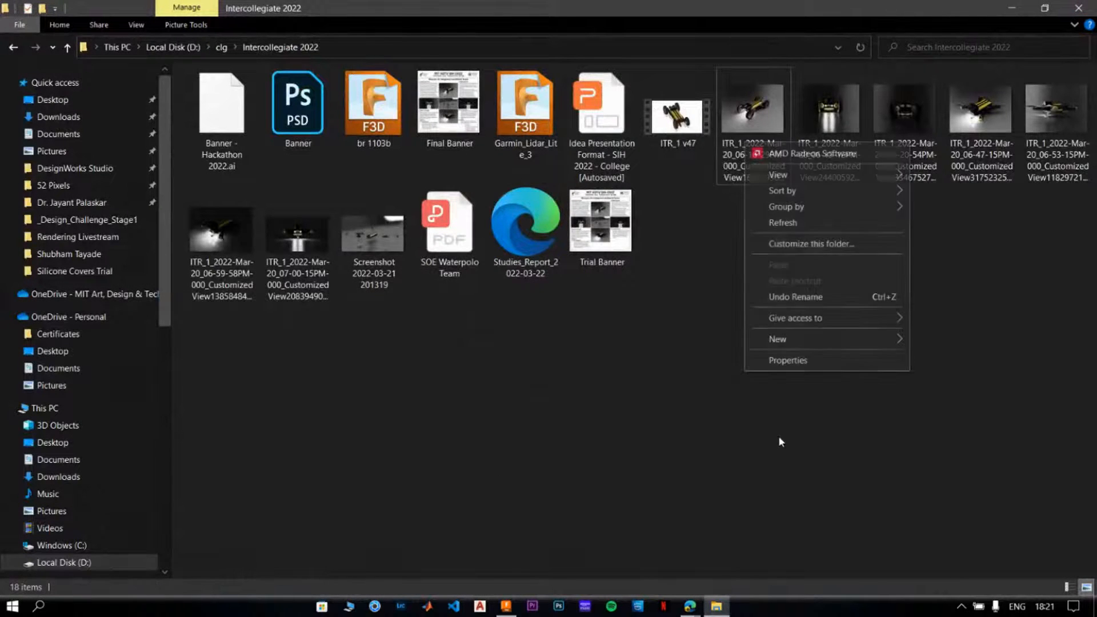
left_click(784, 228)
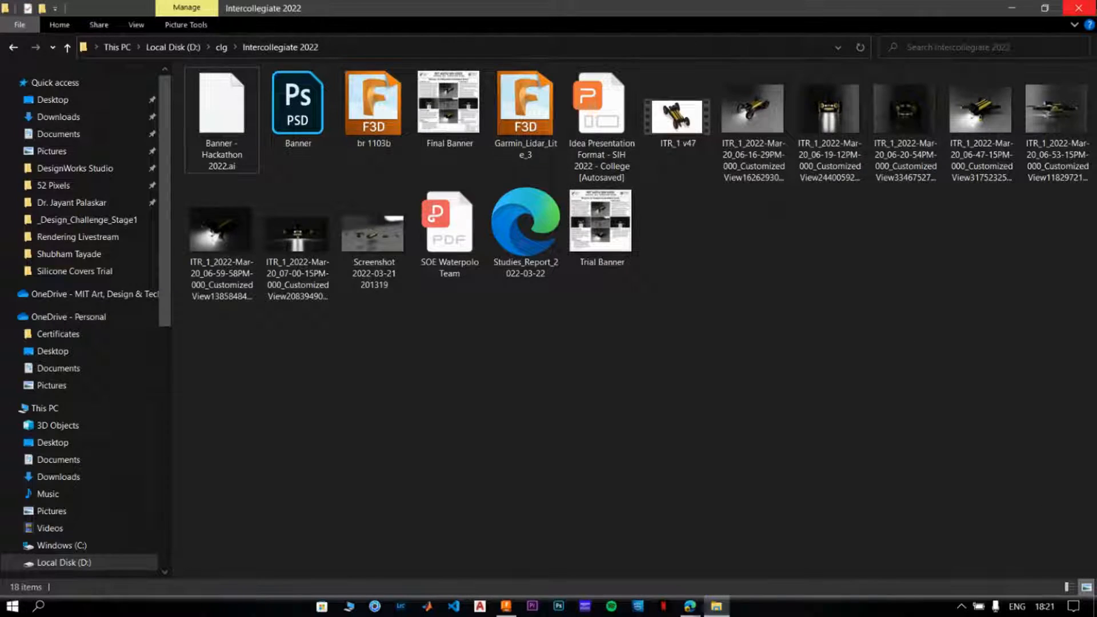
left_click(1089, 9)
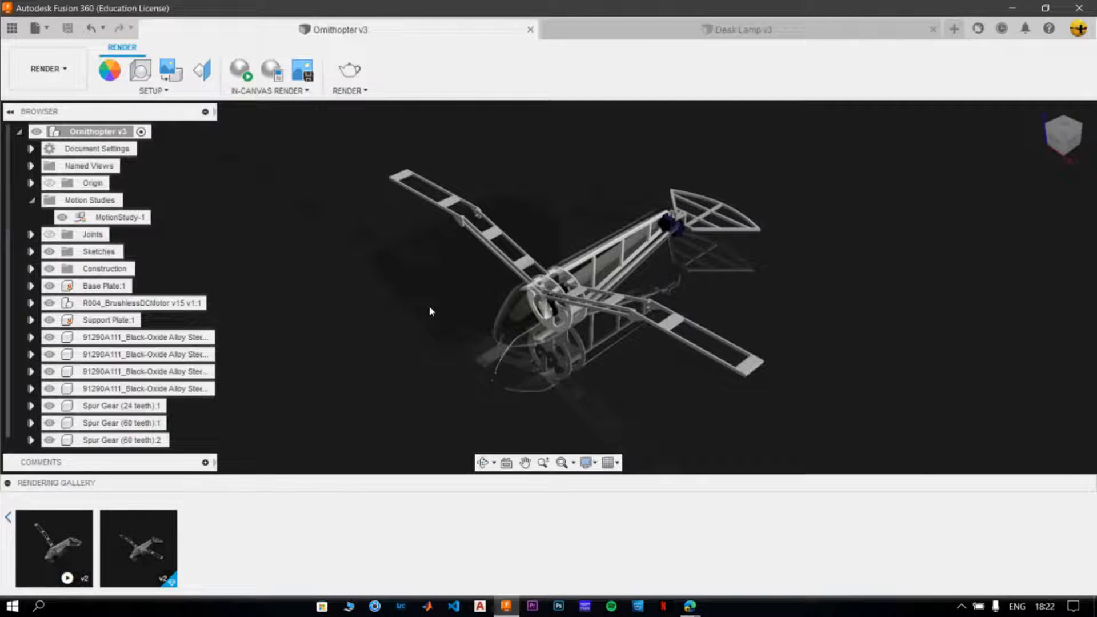
Close the Ornithopter document and expand the rendering gallery of the Desk Lamp design.
left_click(9, 484)
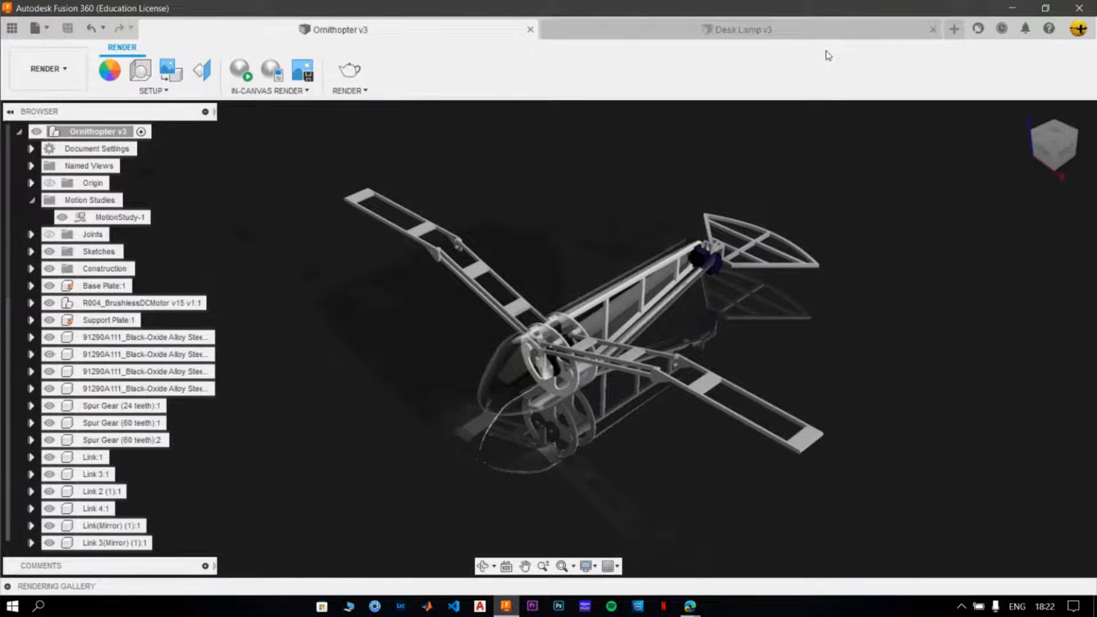
left_click(530, 30)
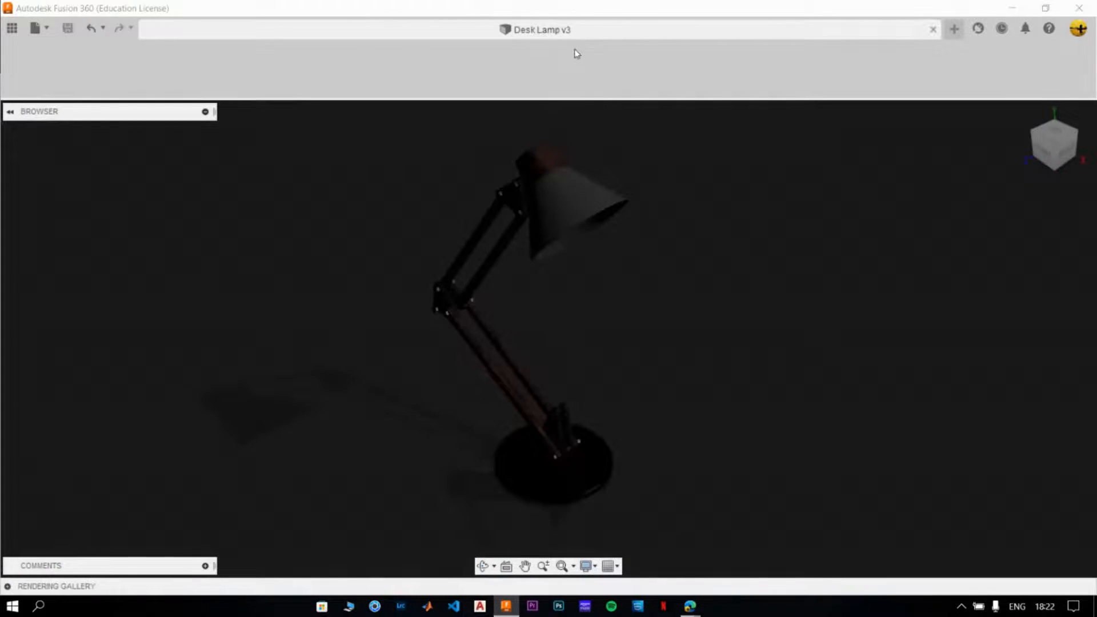
left_click(8, 587)
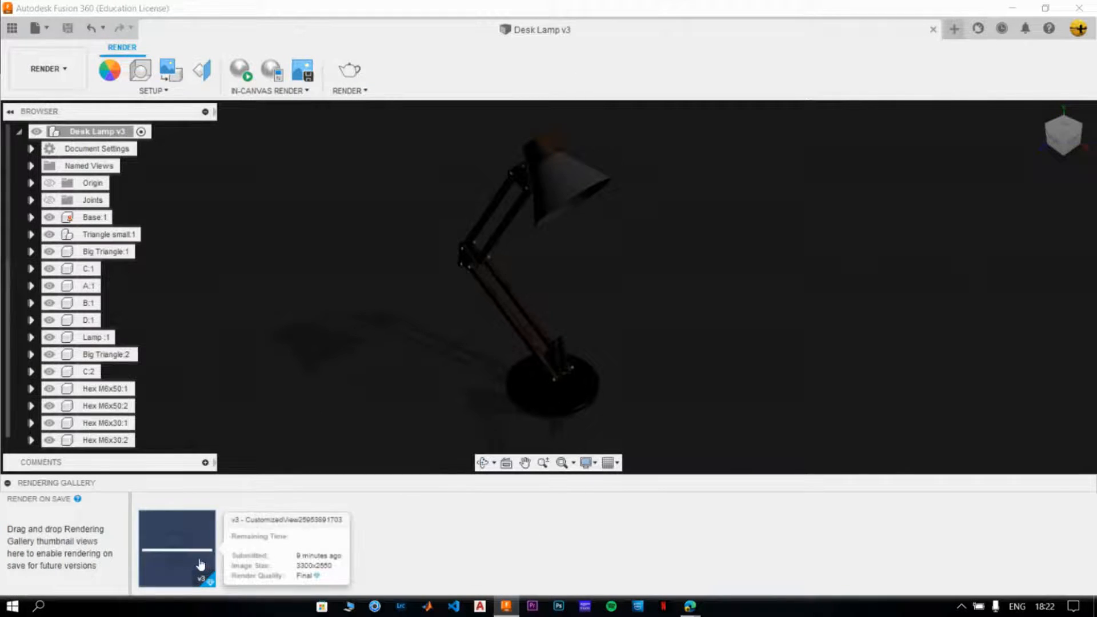
Check the progress of the desk lamp's cloud render in its gallery preview, and close the preview.
mouse_move(185, 545)
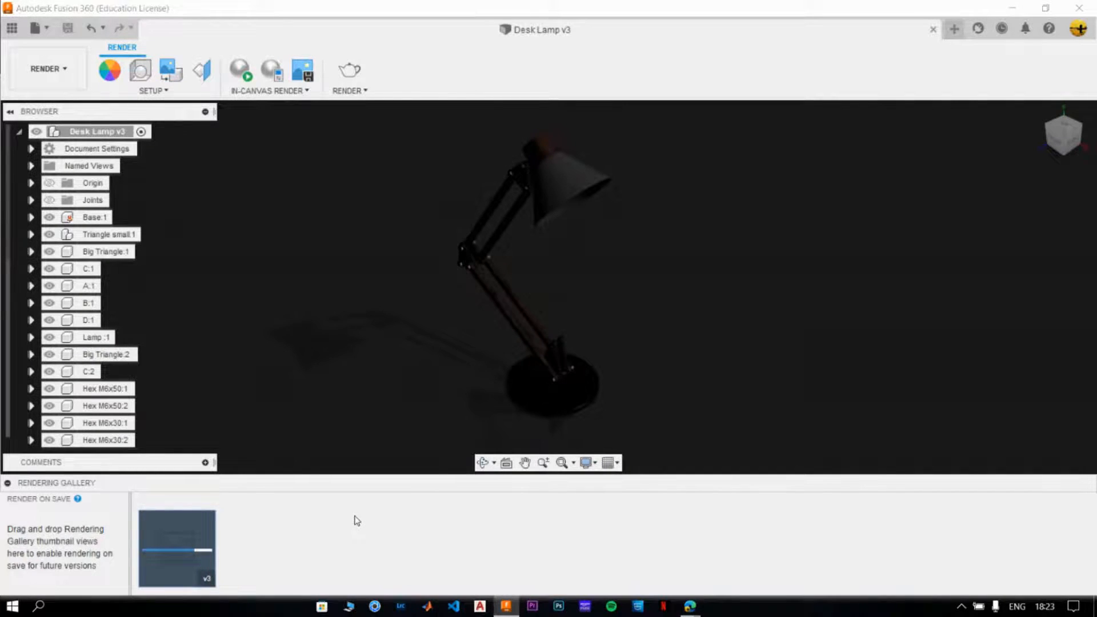
double_click(179, 547)
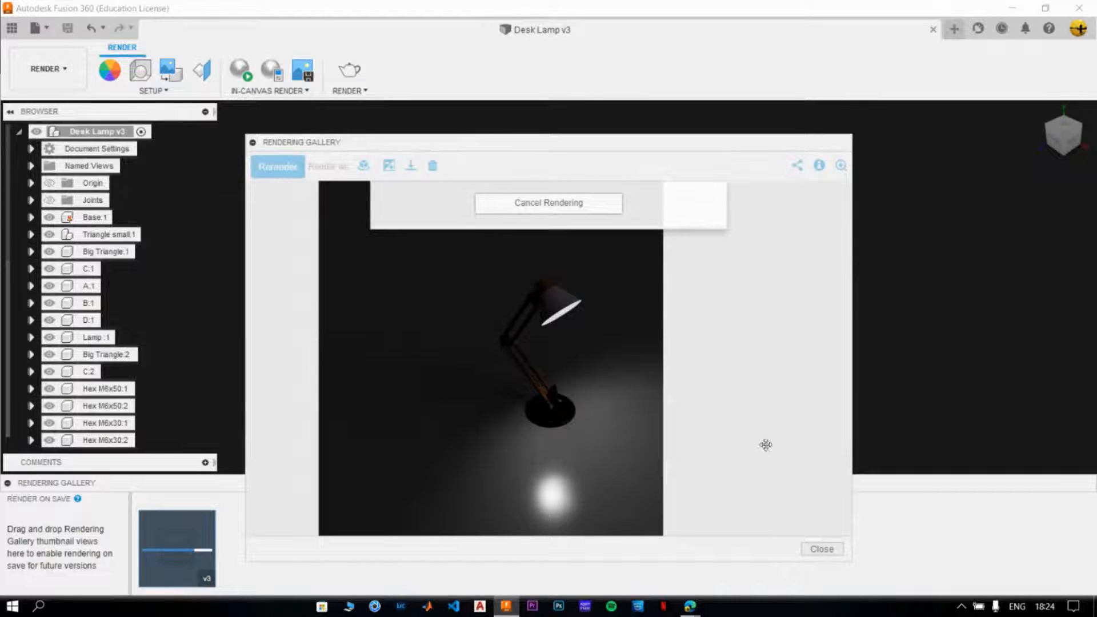
left_click(821, 548)
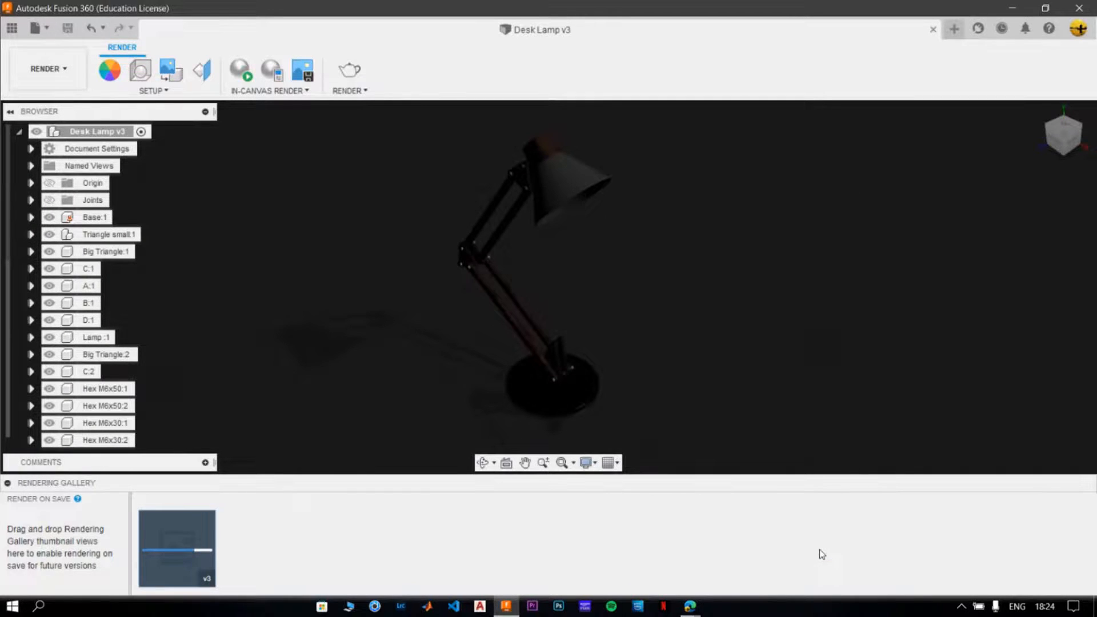
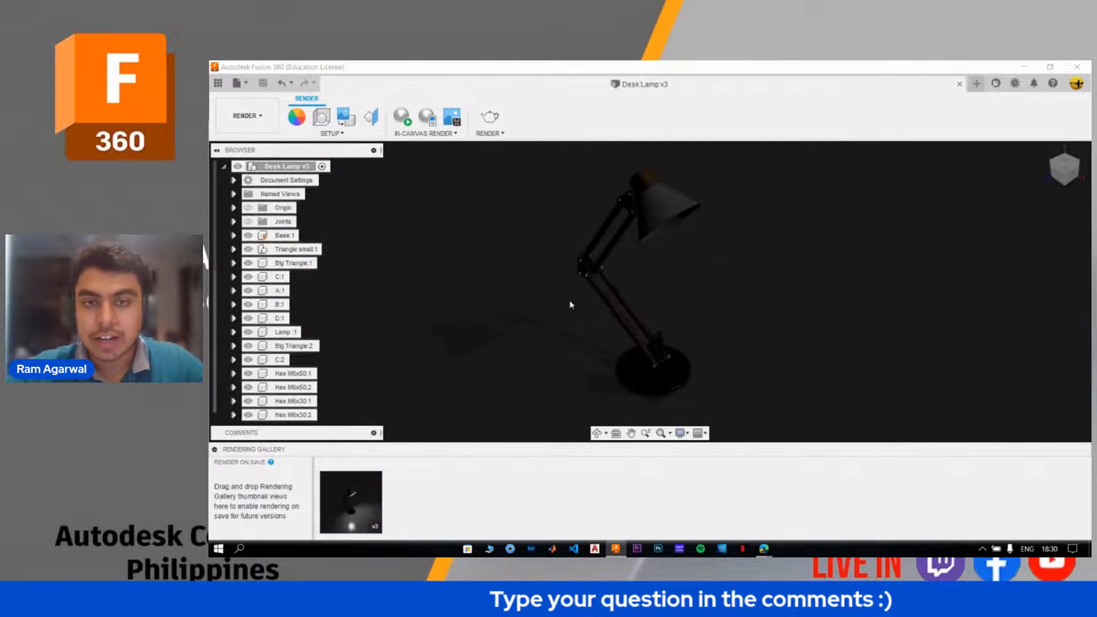
Open the finished desk lamp render from the rendering gallery.
mouse_move(351, 501)
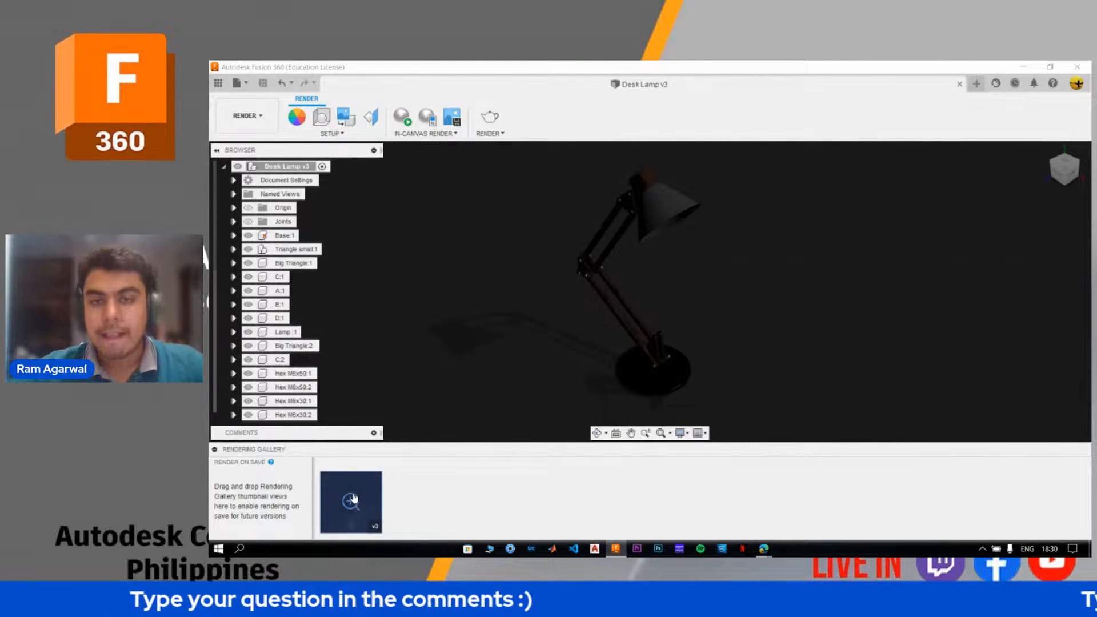
left_click(351, 500)
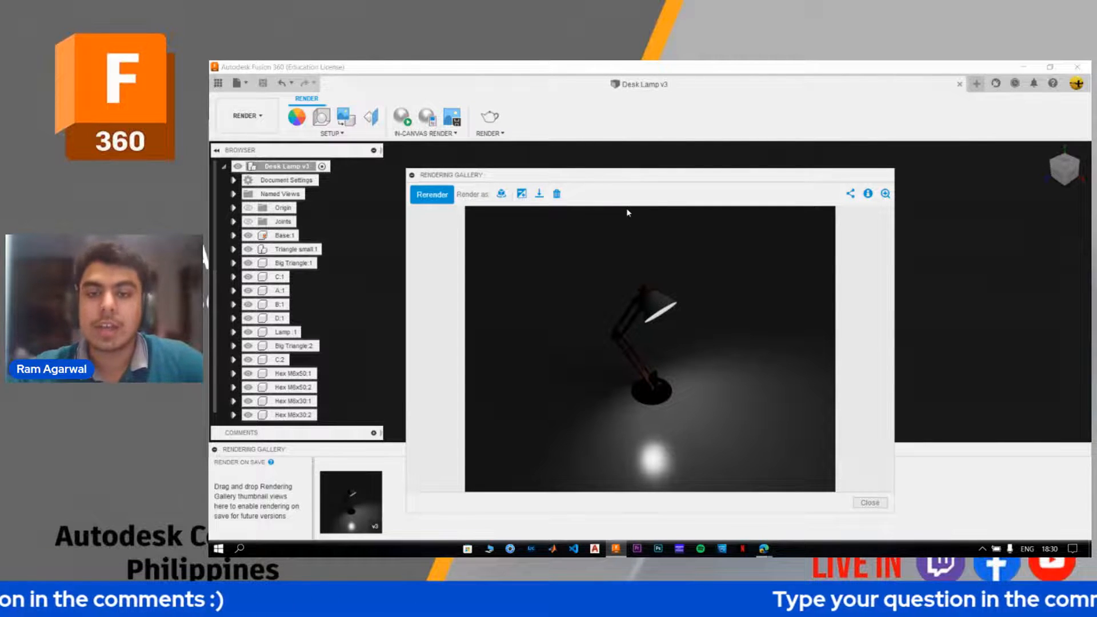
mouse_move(764, 548)
left_click(668, 525)
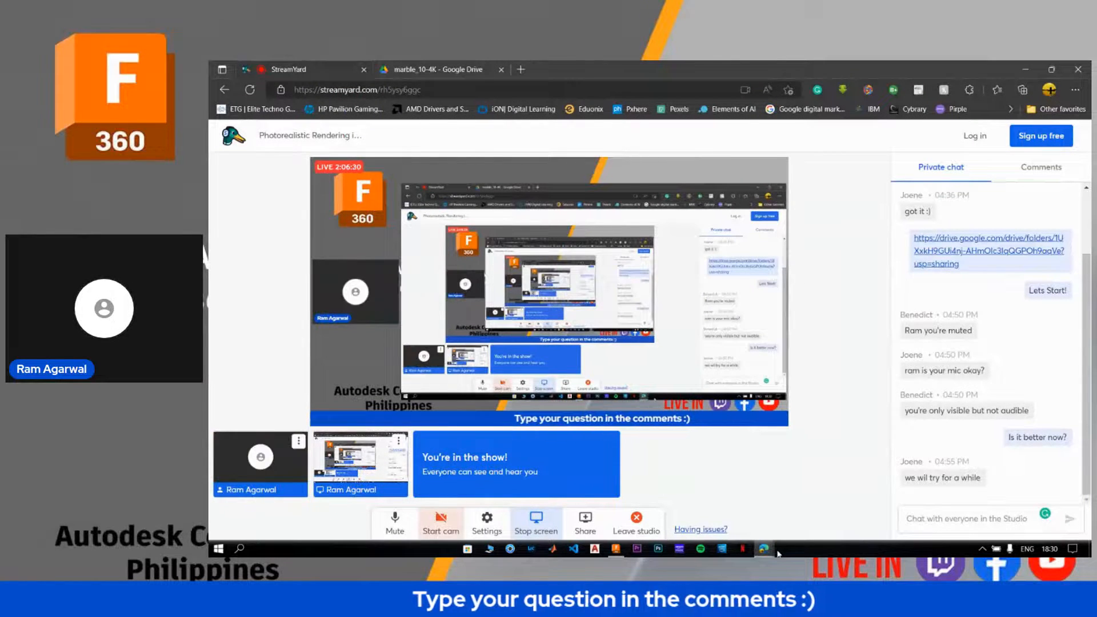
mouse_move(764, 548)
left_click(788, 514)
key("alt+Tab")
key("alt+Tab")
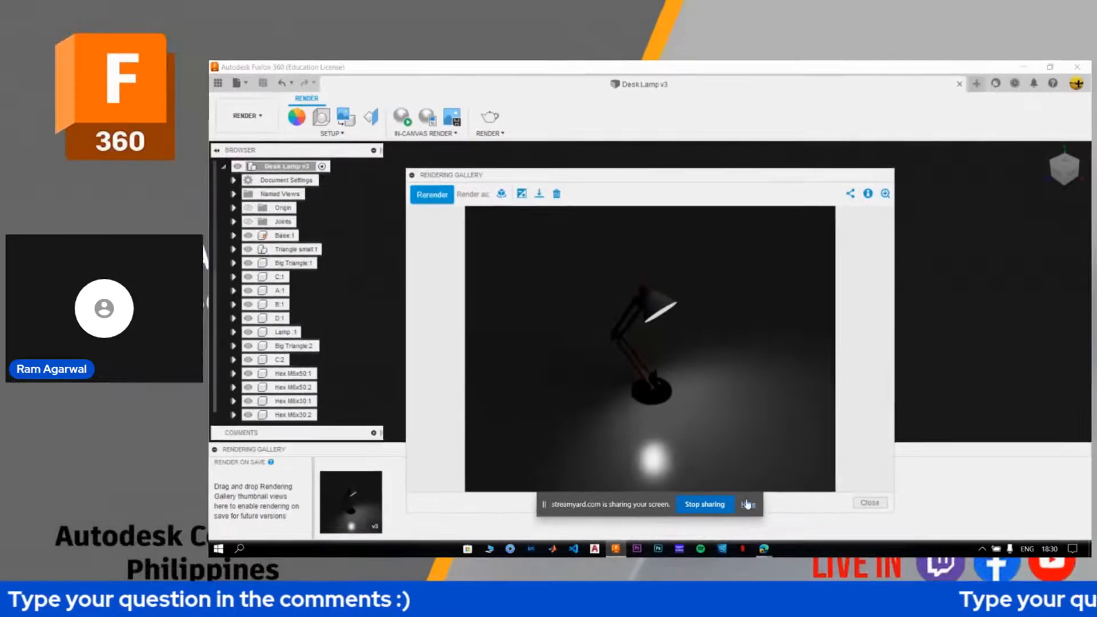
left_click(670, 550)
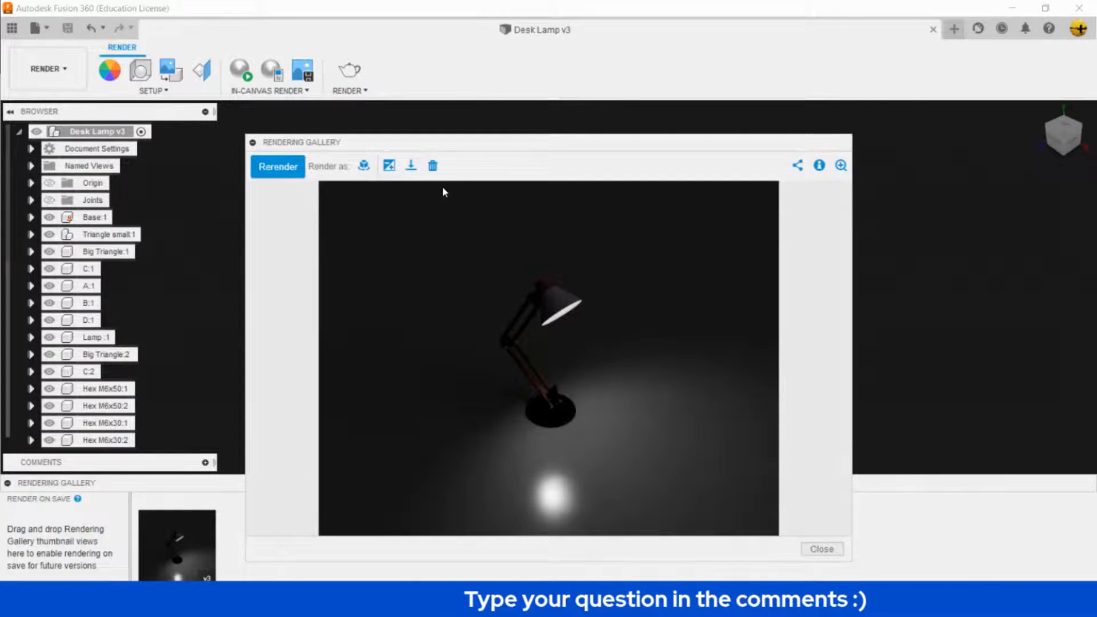
Download the desk lamp render as a PNG image into the Rendering Livestream folder and close the render preview.
left_click(410, 167)
left_click(487, 207)
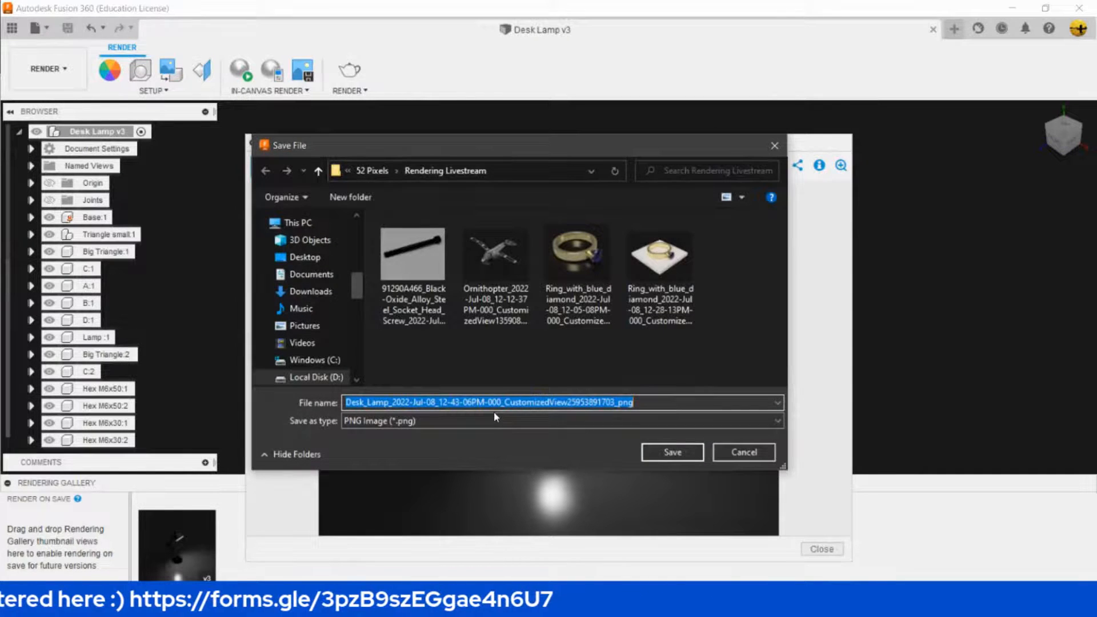
left_click(669, 453)
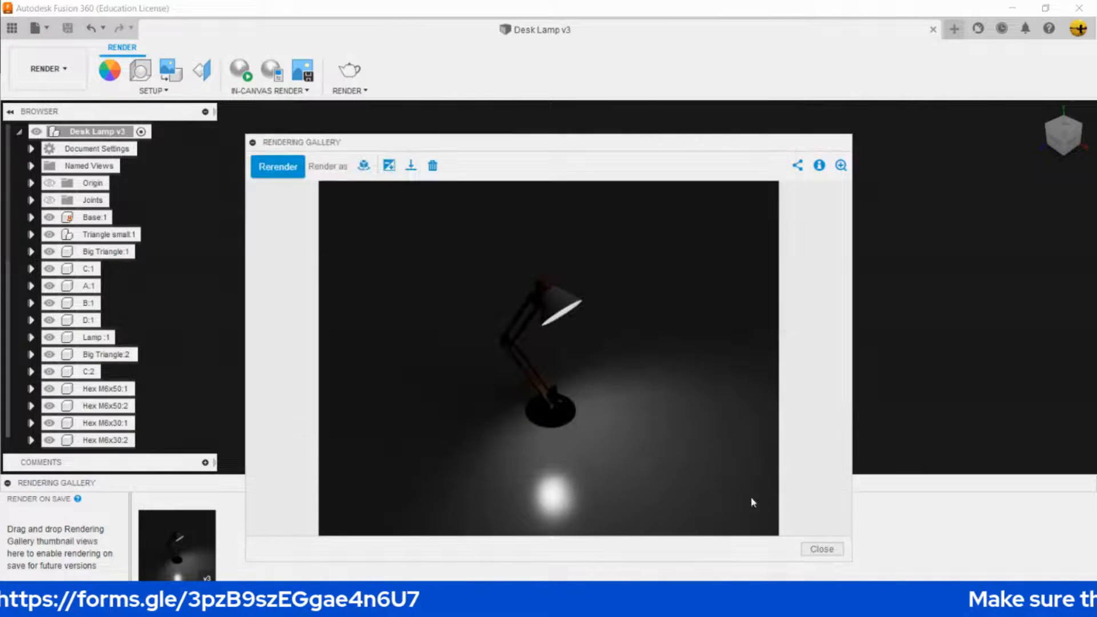
left_click(830, 549)
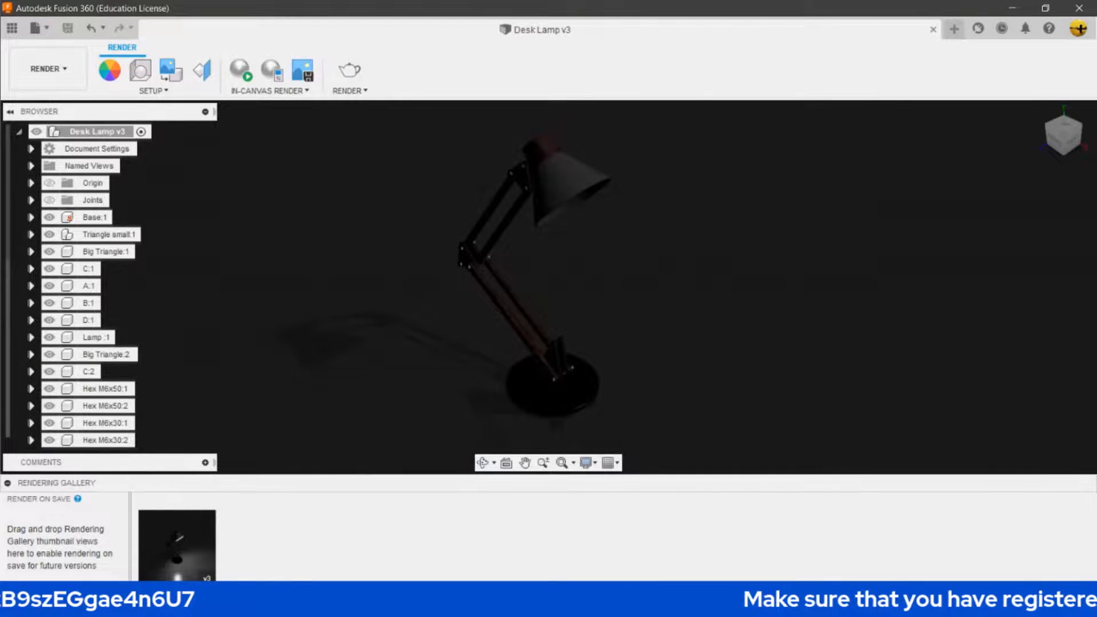
Open the downloaded desk lamp render from the Rendering Livestream folder in File Explorer.
key("super+e")
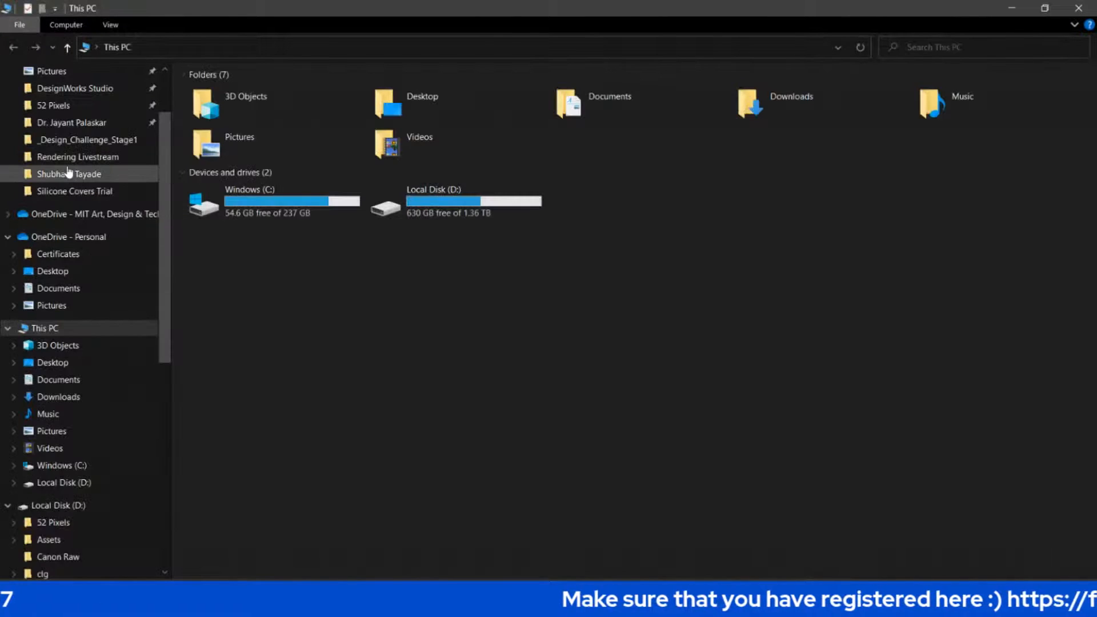
left_click(80, 157)
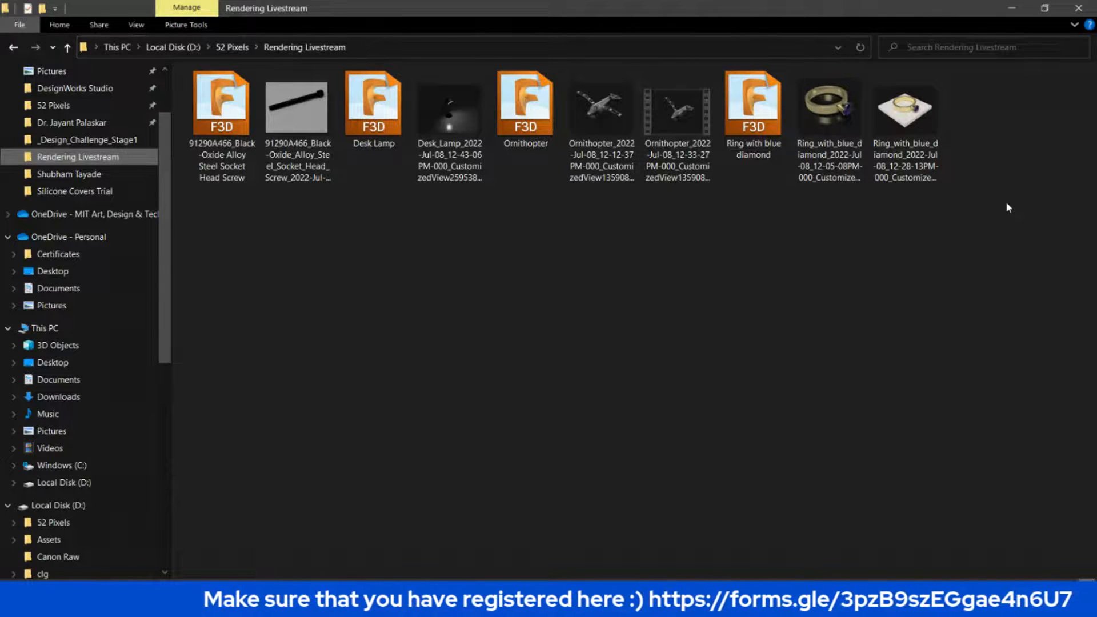
left_click(466, 164)
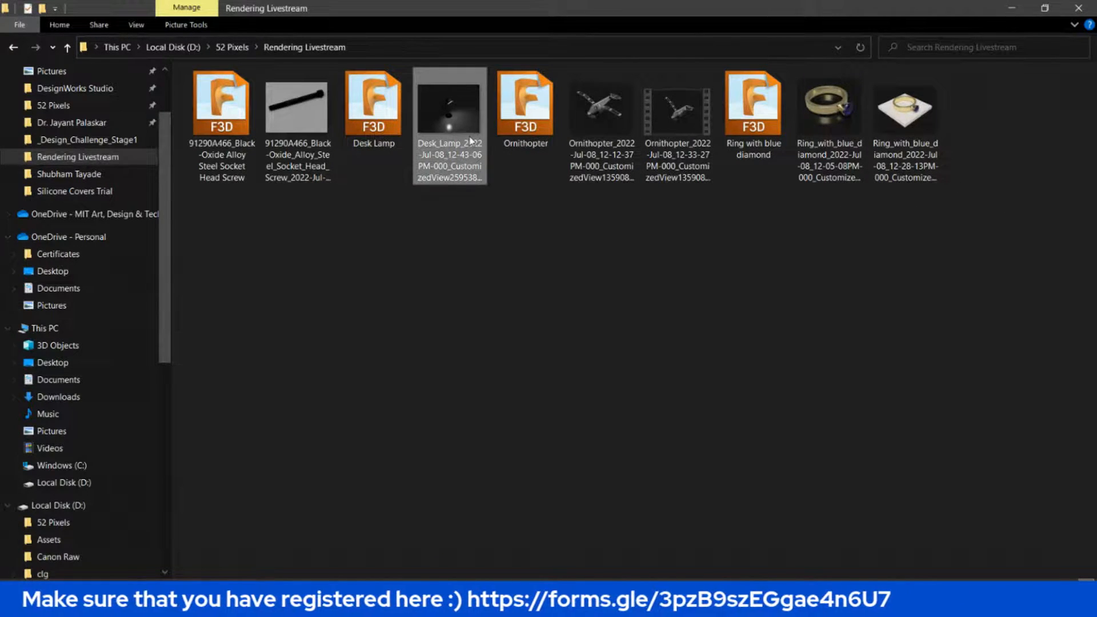
double_click(470, 140)
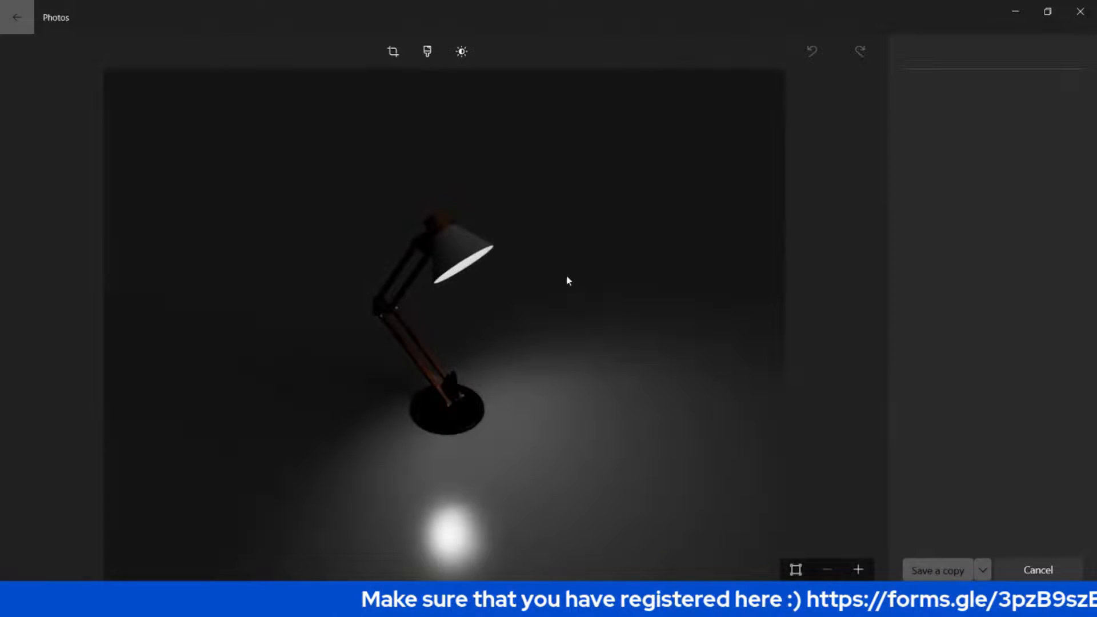
Crop the desk lamp image closely around the lamp, save it over the original file, and close the image and folder windows.
left_click_drag(135, 101, 298, 217)
left_click_drag(741, 569, 583, 426)
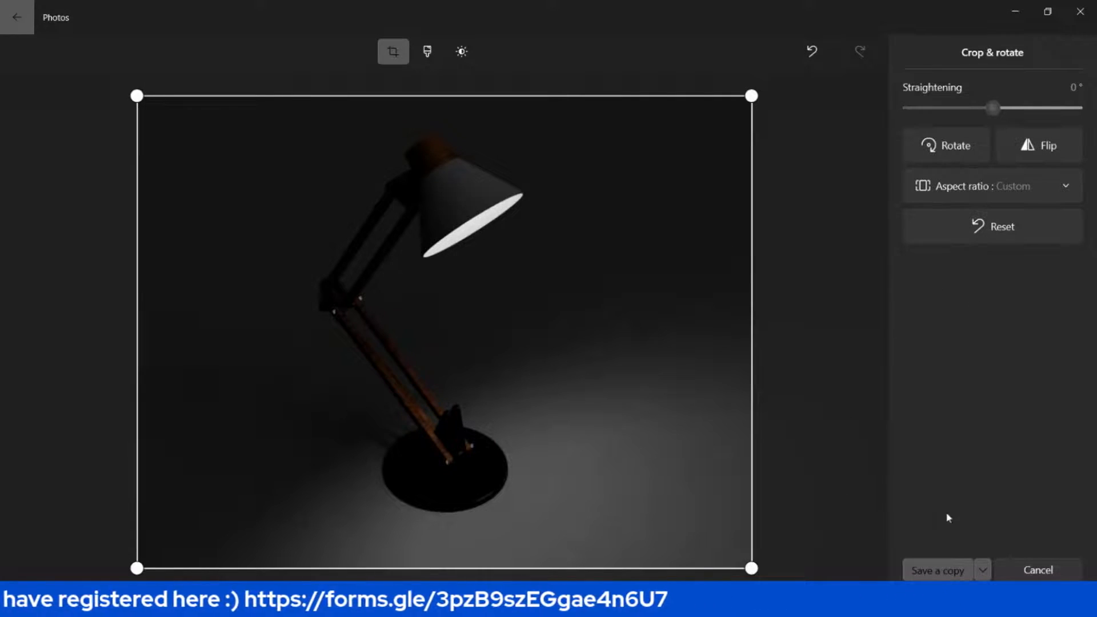
left_click(950, 550)
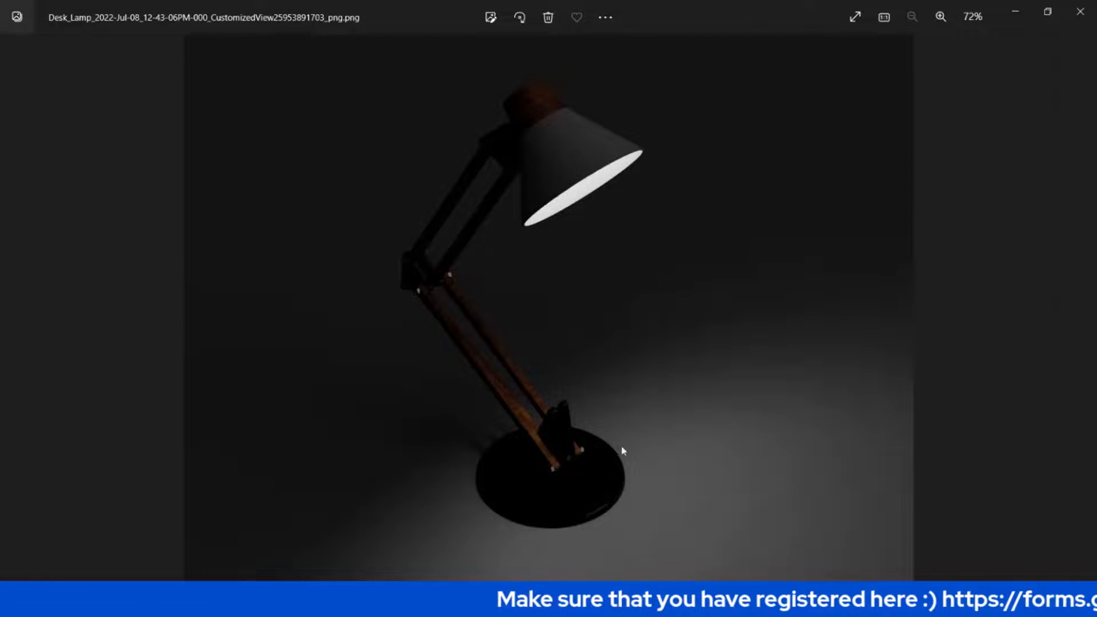
left_click(1080, 11)
left_click(1075, 12)
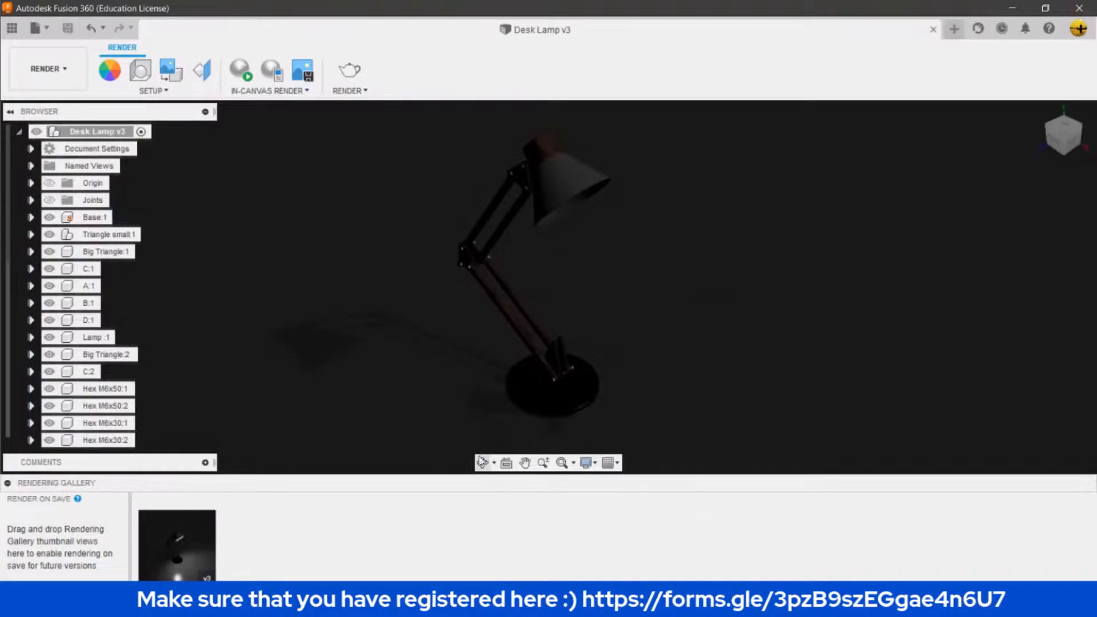
Collapse the rendering gallery, examine the environments available in the Desk Lamp's scene settings, and close the settings.
left_click(7, 483)
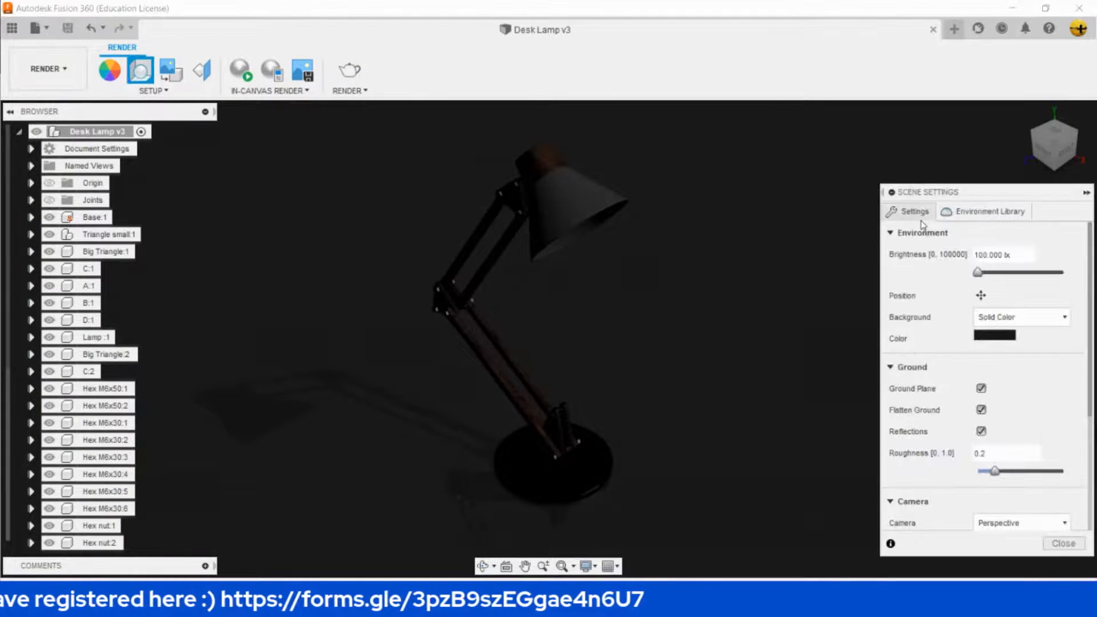
left_click(961, 213)
scroll(1014, 393, "down", 2)
scroll(1013, 393, "down", 5)
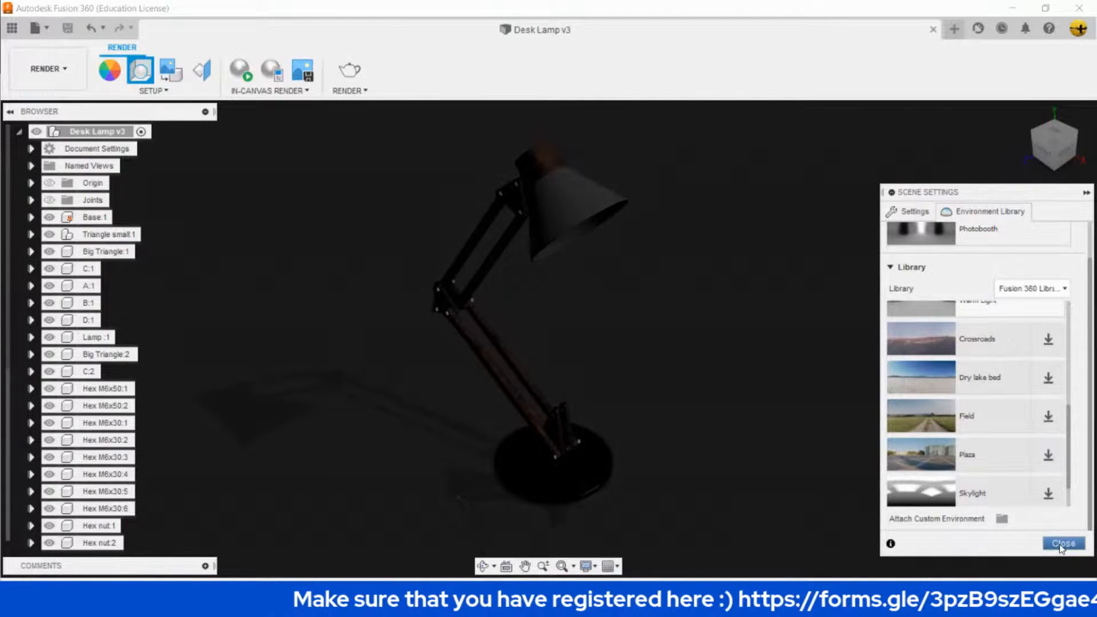
left_click(1063, 543)
Open the Ornithopter design from the Photorealistic Rendering using Fusion 360 project and switch it to the Render workspace.
left_click(10, 28)
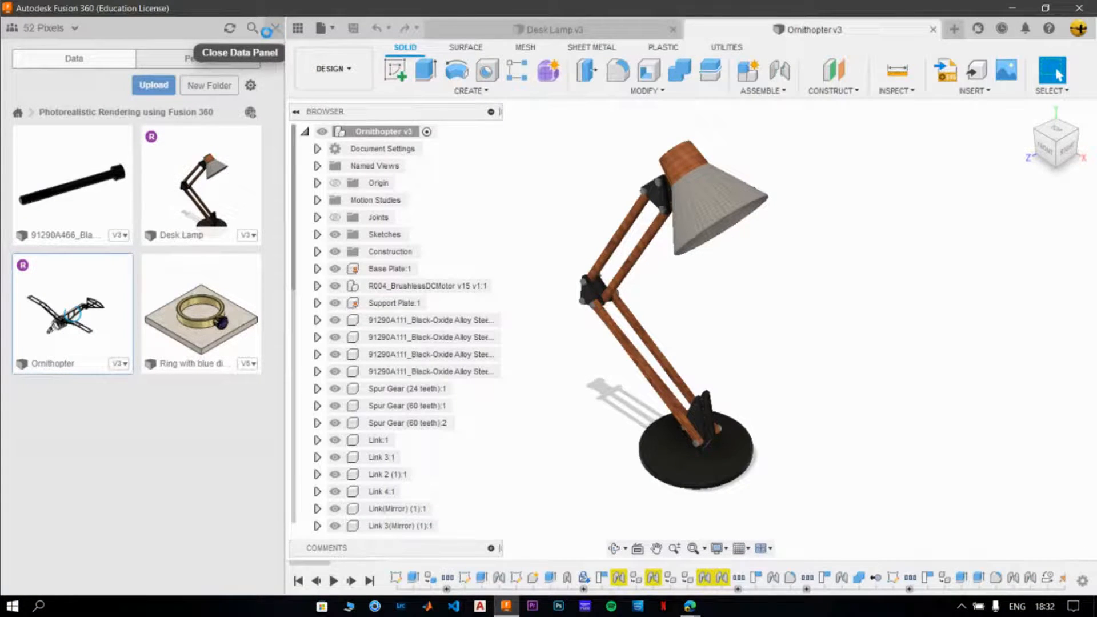
left_click(276, 27)
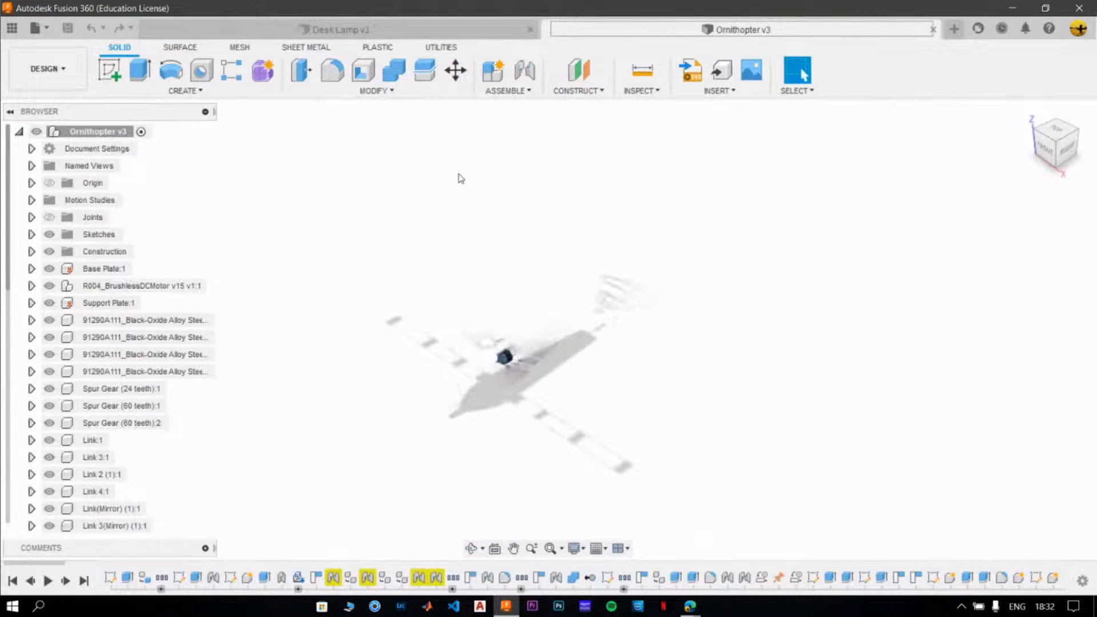
left_click(48, 68)
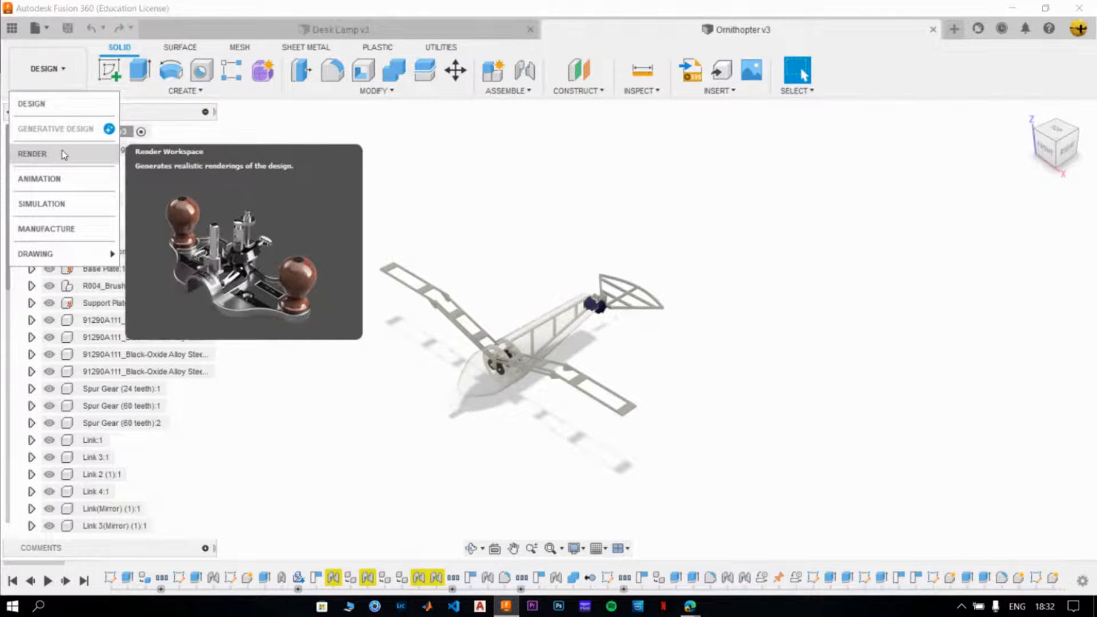
left_click(66, 152)
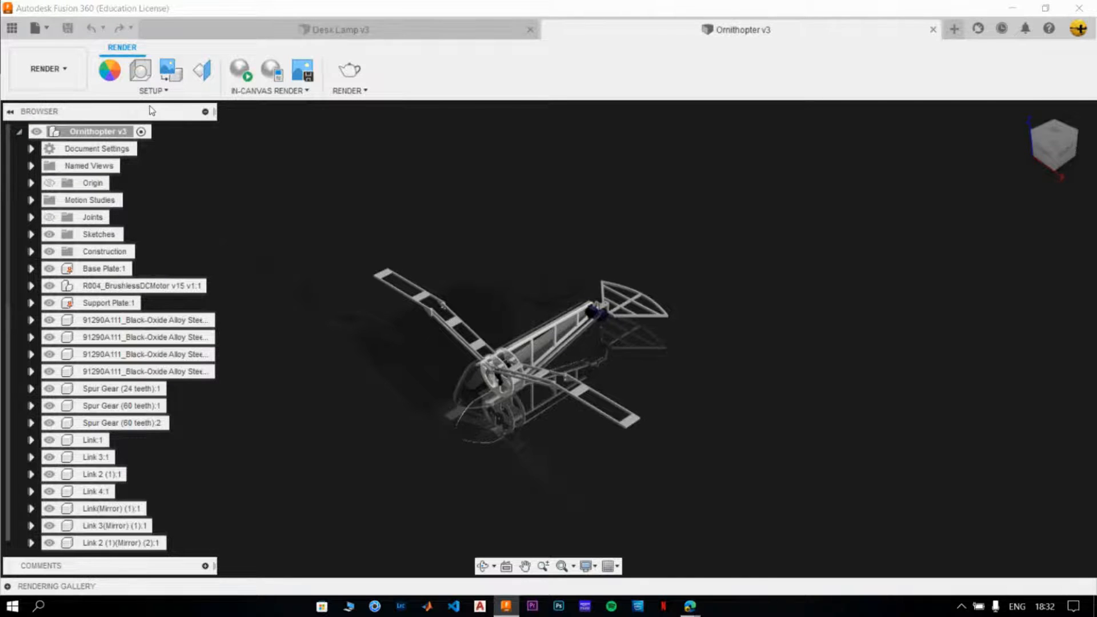
Download the Field environment from the Fusion 360 library and apply it to the Ornithopter scene.
left_click(144, 75)
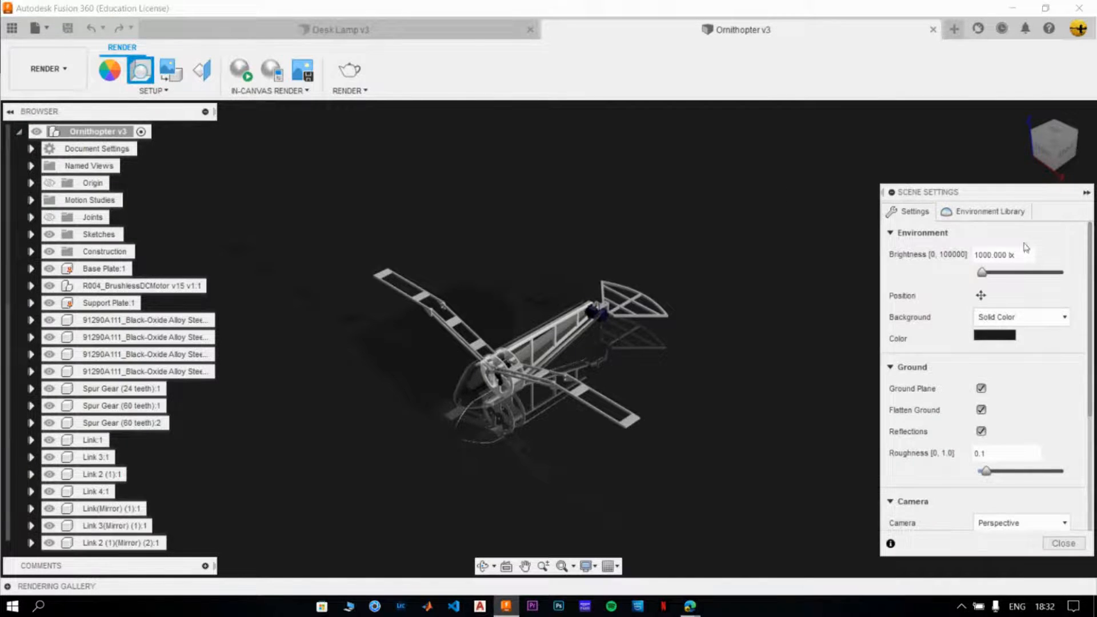
left_click(971, 213)
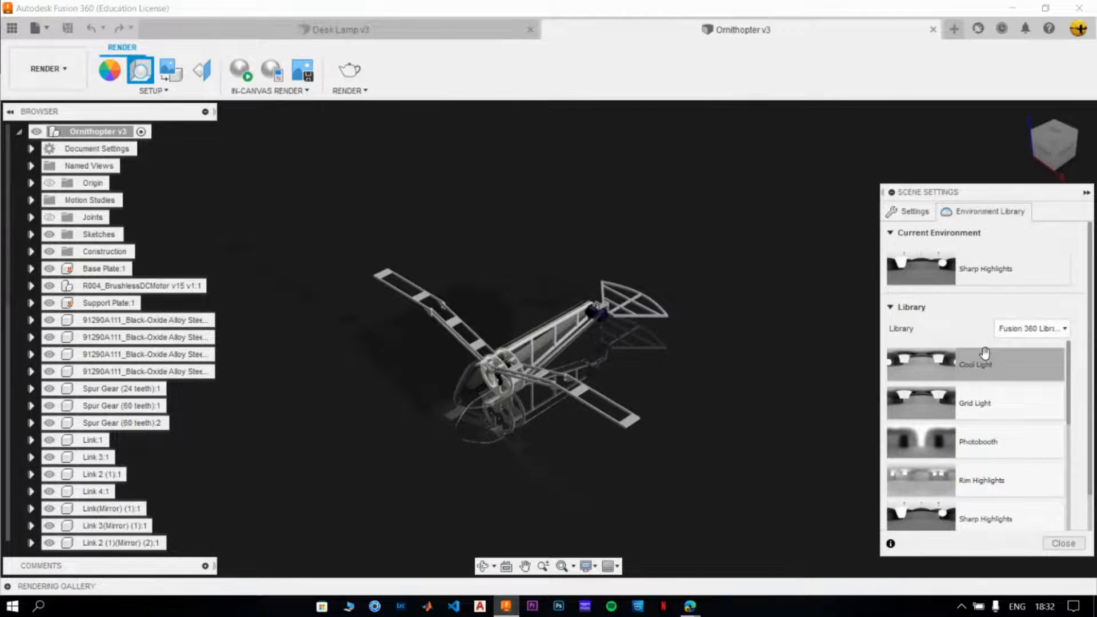
scroll(984, 352, "down", 2)
scroll(984, 352, "down", 5)
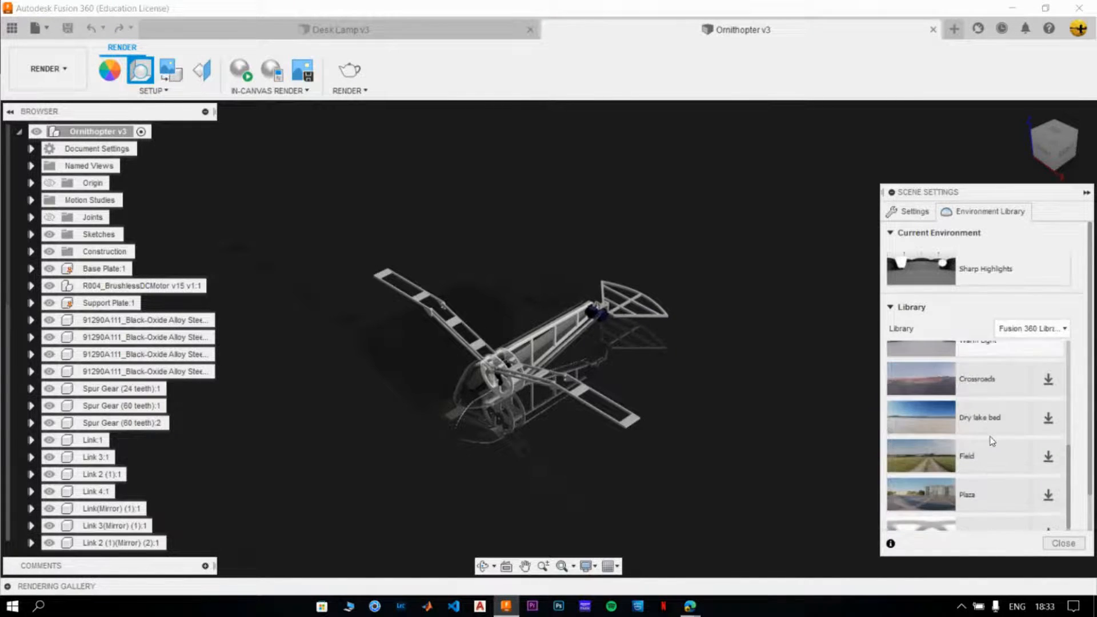
scroll(940, 440, "down", 1)
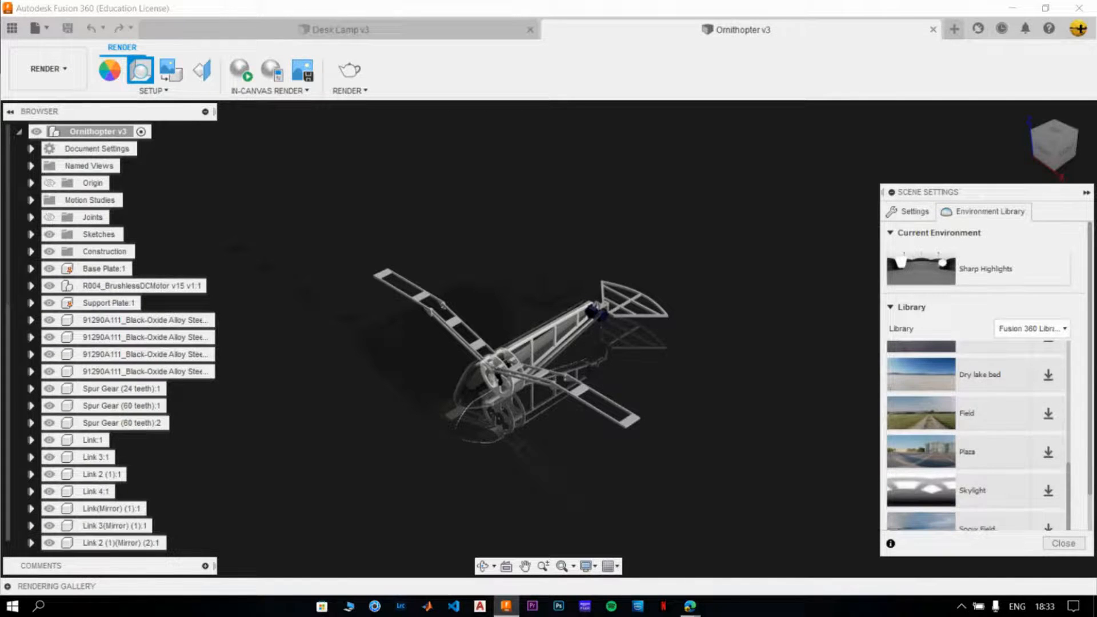
left_click(1046, 414)
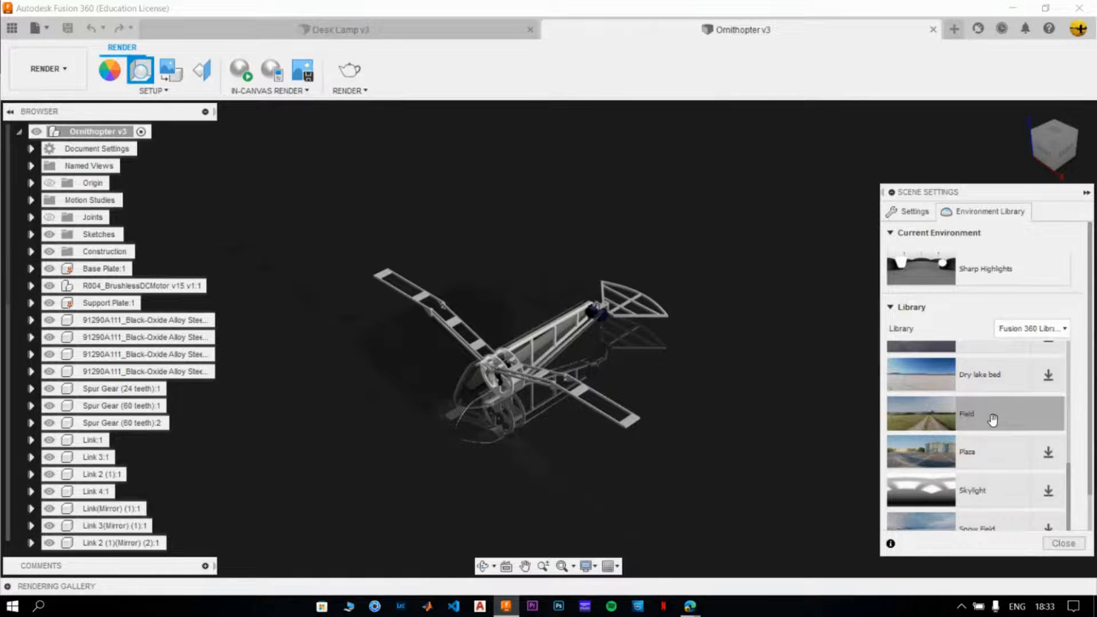
left_click_drag(987, 415, 794, 287)
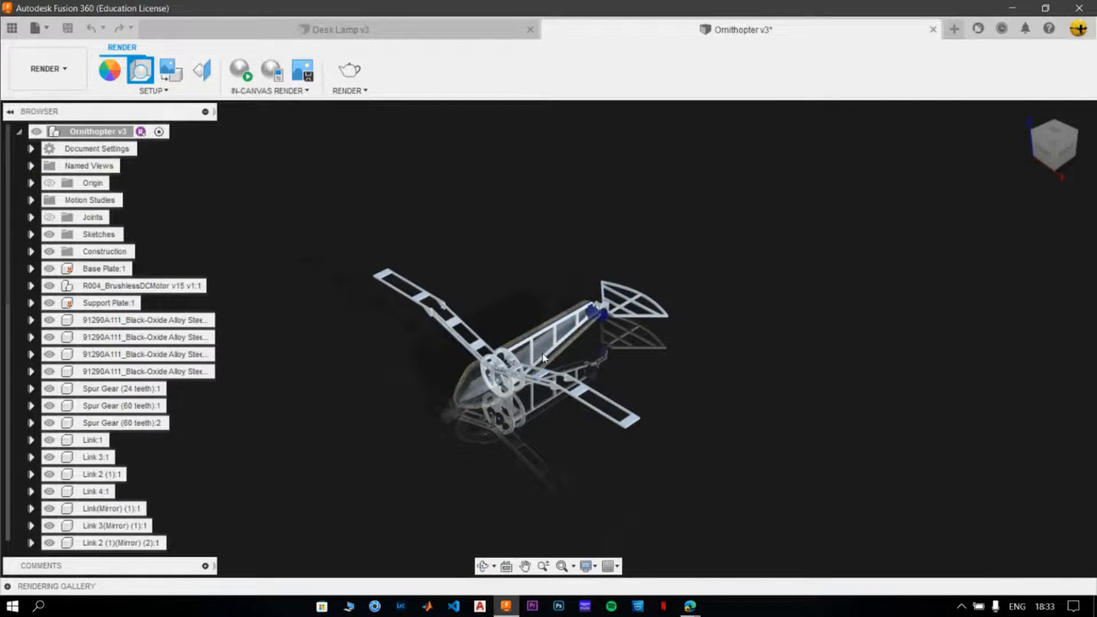
scroll(542, 358, "down", 1)
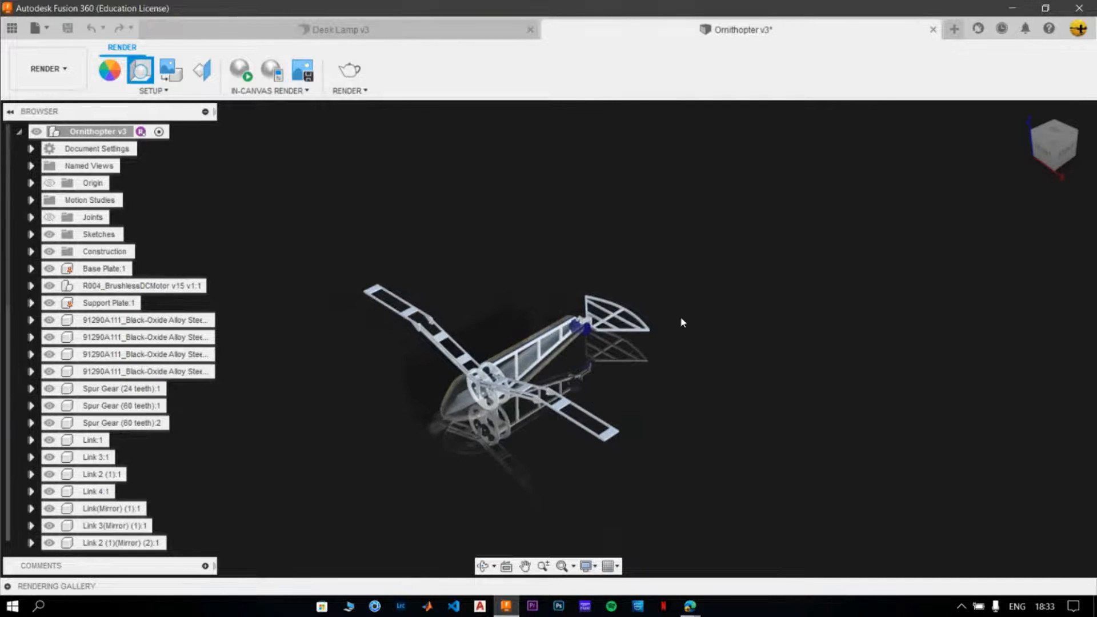
Set the Ornithopter scene's background to Environment, close the scene settings, and inspect the model against the field.
left_click(140, 70)
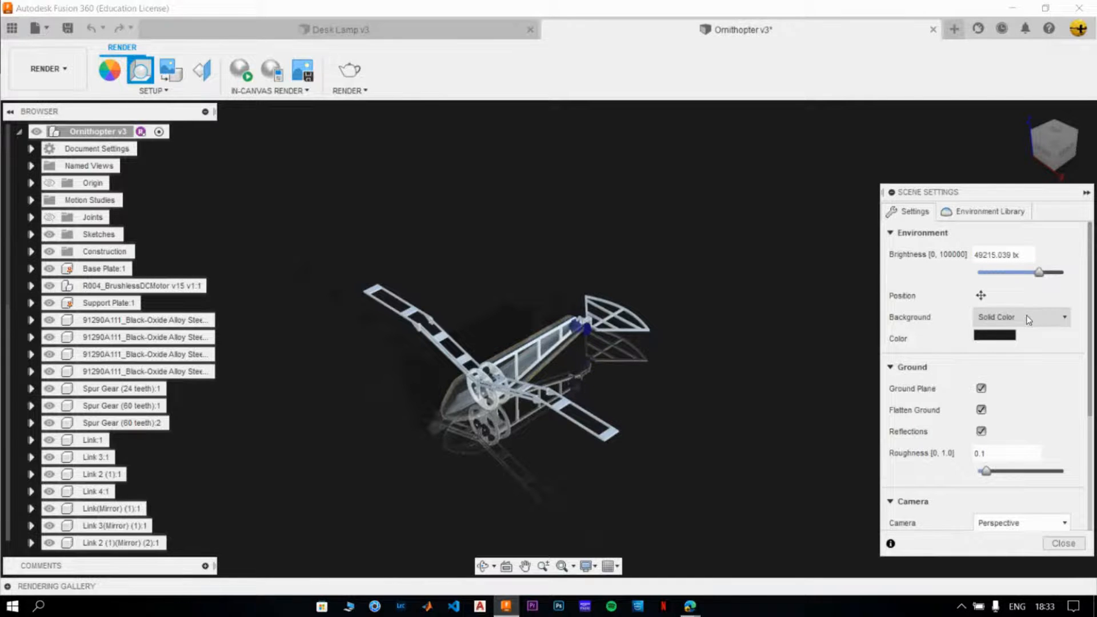
left_click(1029, 320)
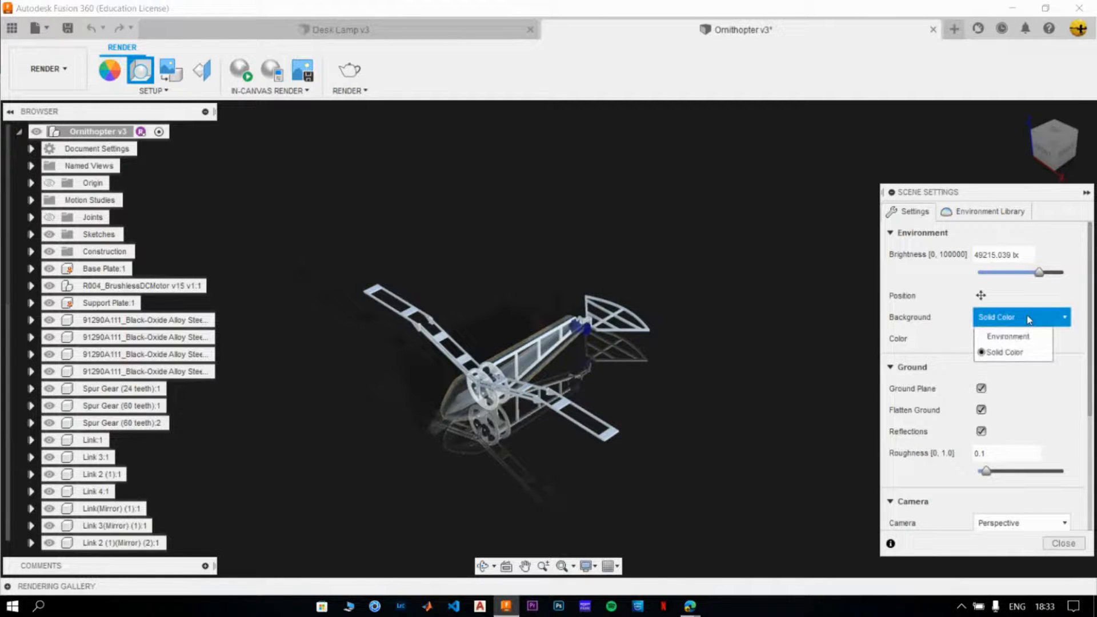
left_click(1008, 336)
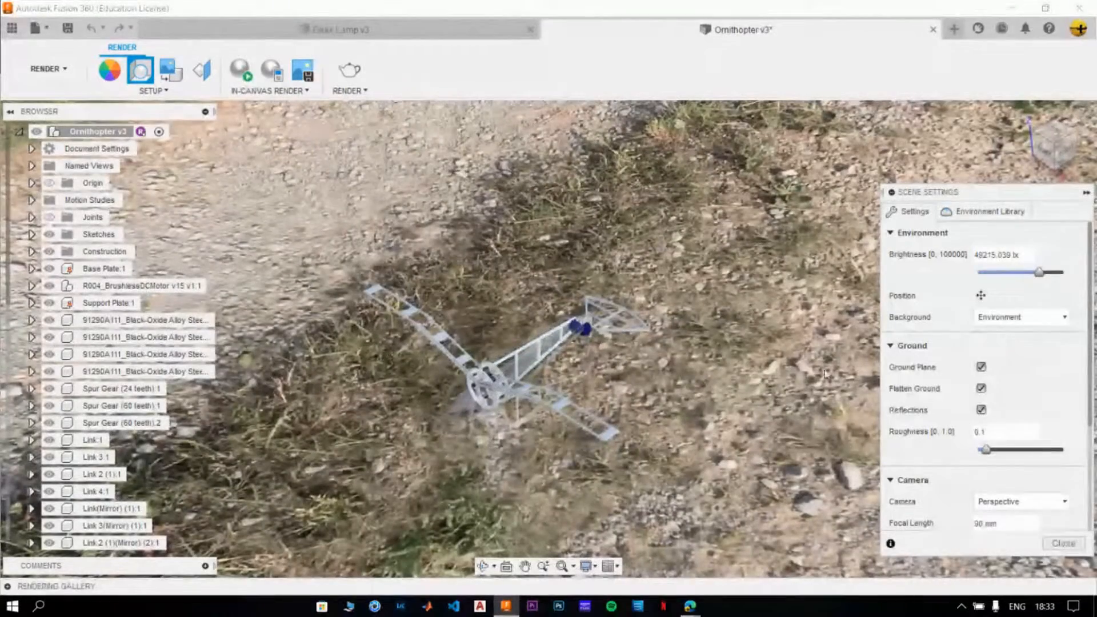
left_click(1057, 545)
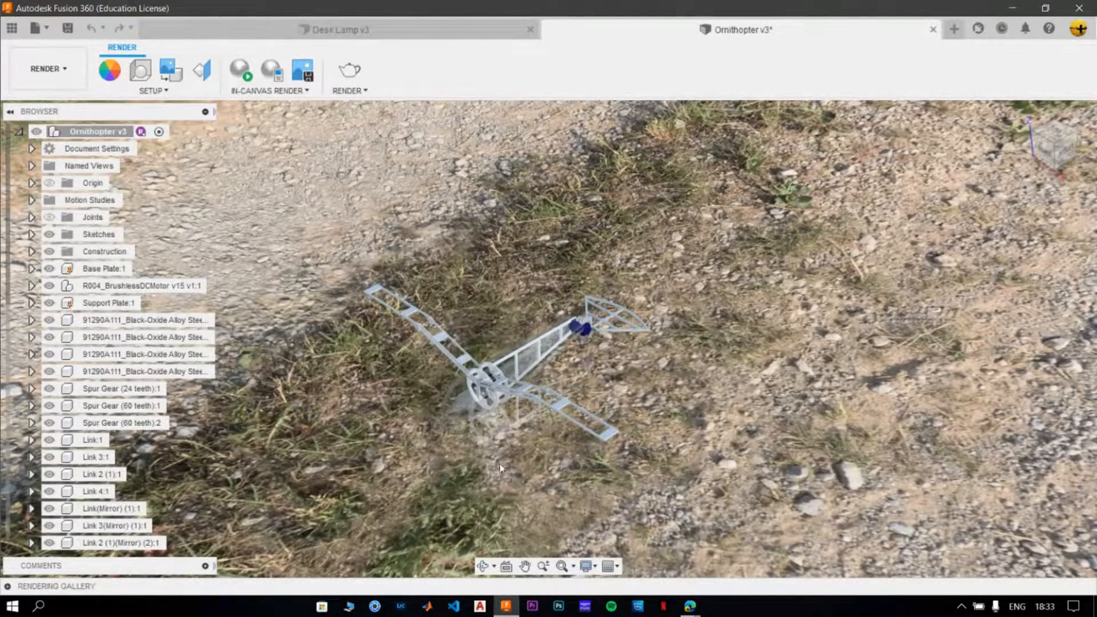
scroll(478, 425, "up", 5)
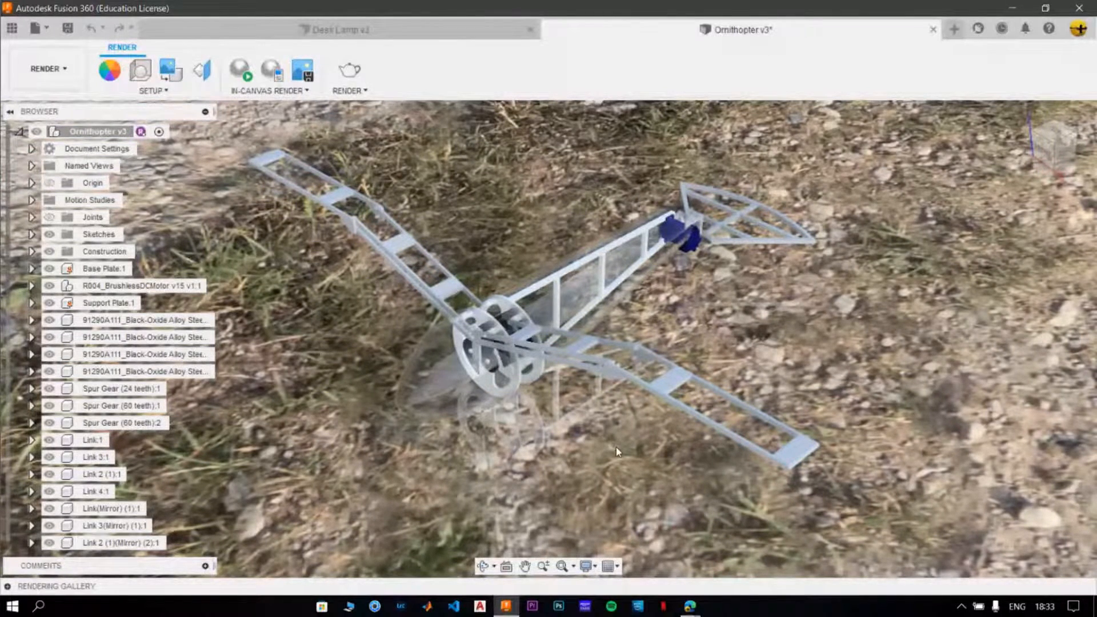
scroll(616, 447, "down", 3)
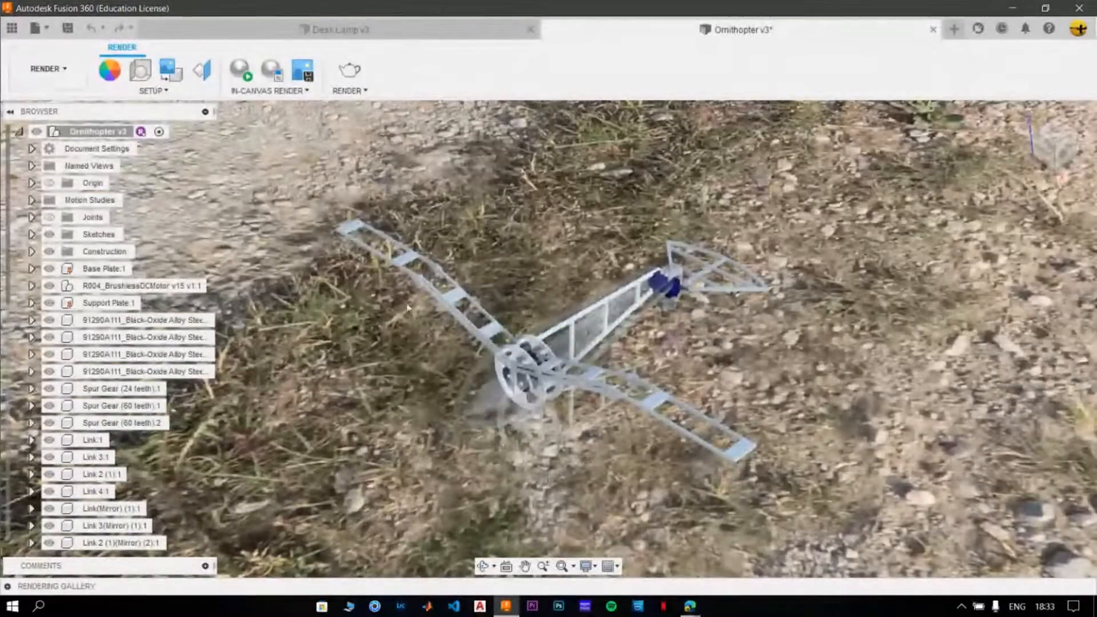
Turn off Flatten Ground and Reflections in the Ornithopter's scene settings, keeping the Ground Plane on.
left_click(142, 72)
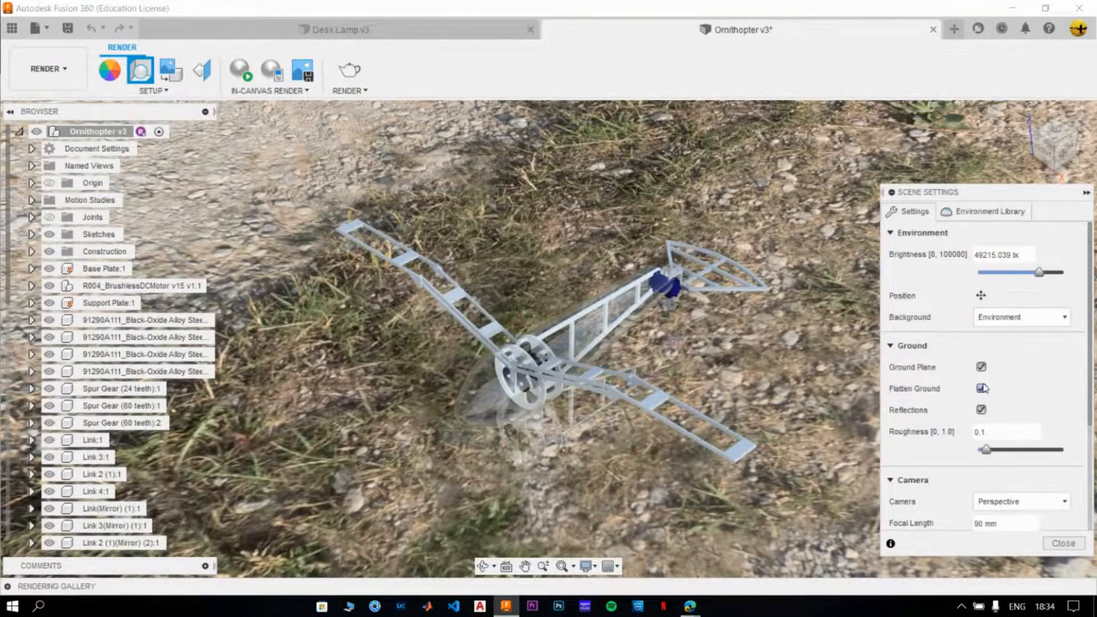
left_click(982, 388)
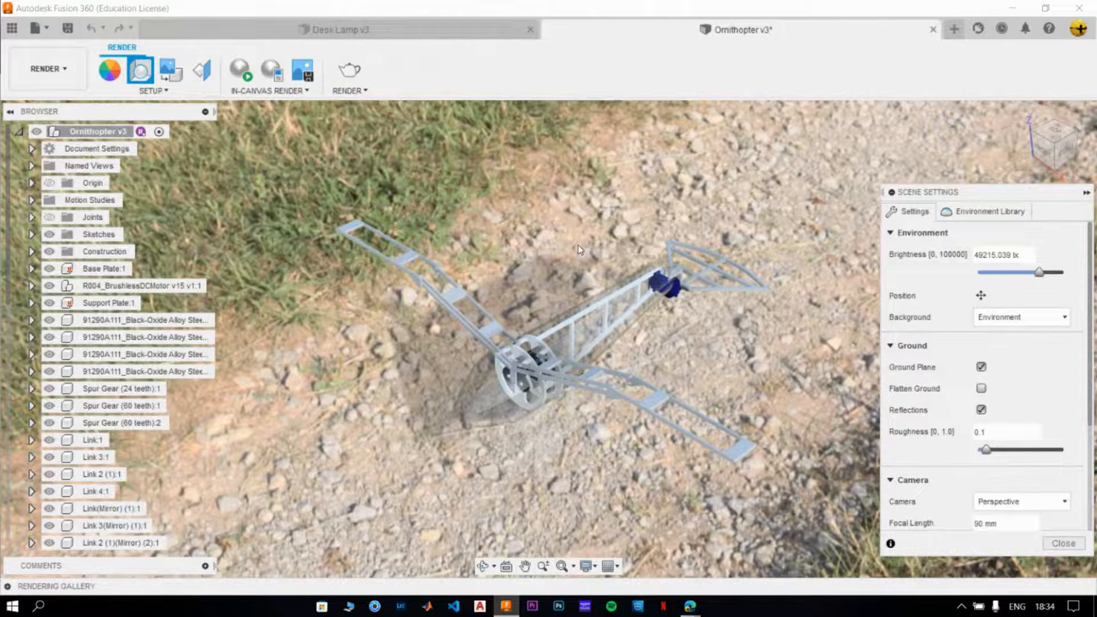
left_click(981, 410)
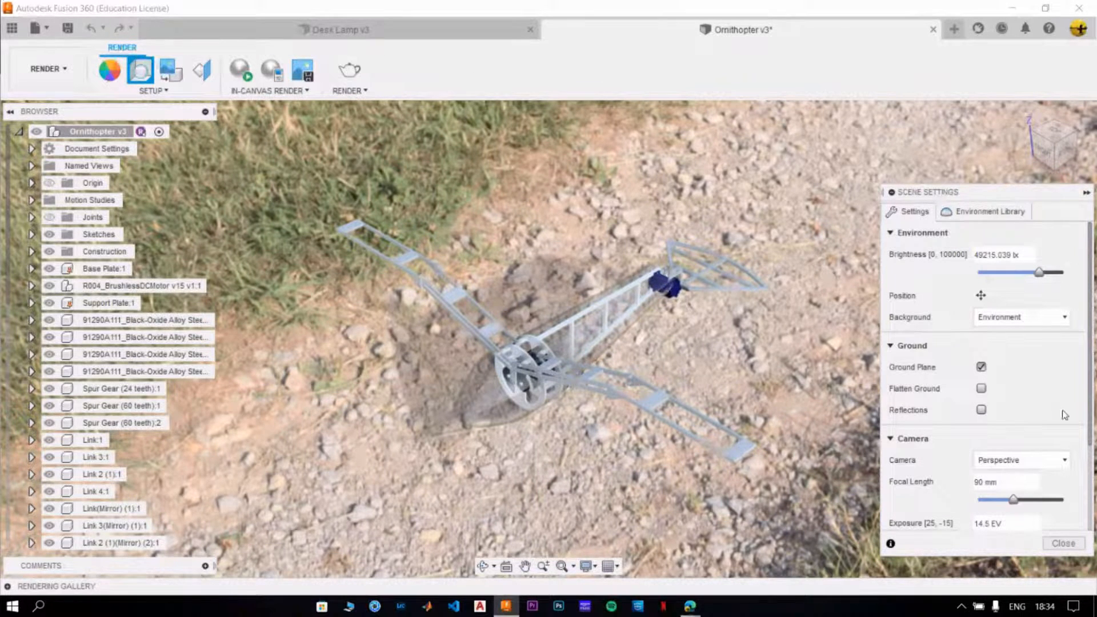
left_click(981, 367)
Rotate the Field environment to about -39.8 degrees, close the scene settings, and view the ornithopter from a lower angle along the path.
left_click(980, 295)
left_click_drag(883, 417, 939, 418)
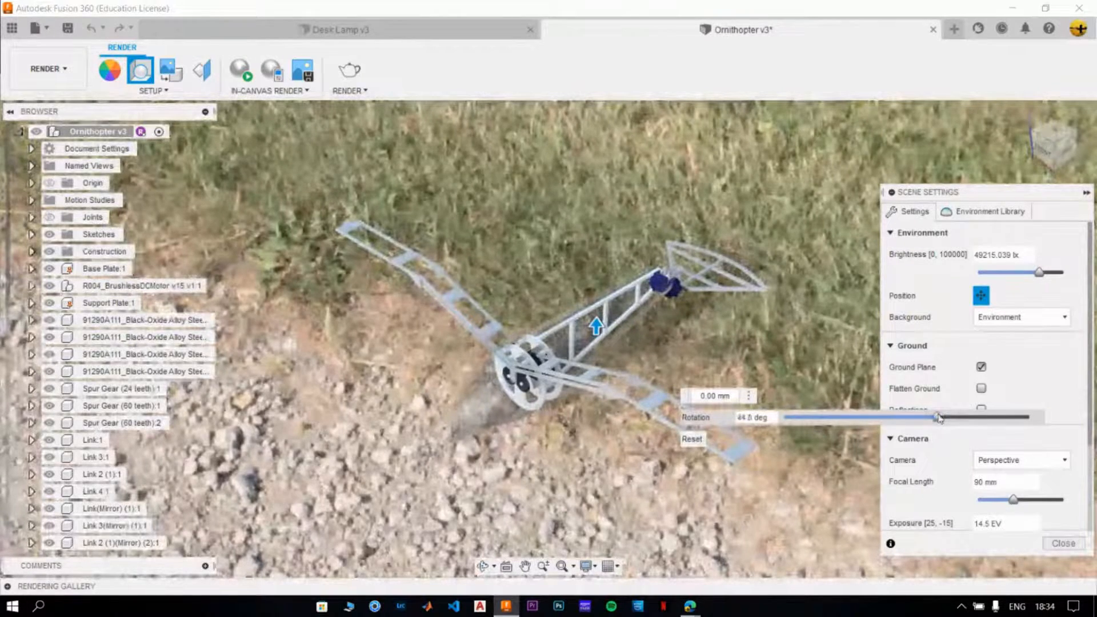
left_click_drag(939, 418, 886, 417)
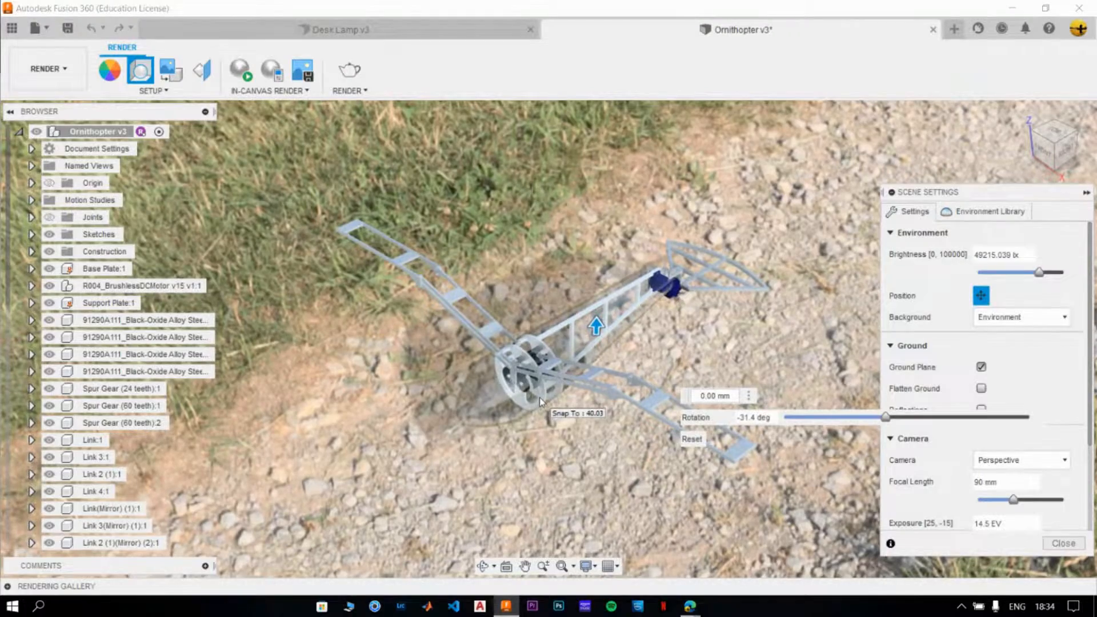
mouse_move(886, 418)
left_mouse_down()
mouse_move(869, 416)
mouse_move(882, 416)
left_mouse_up()
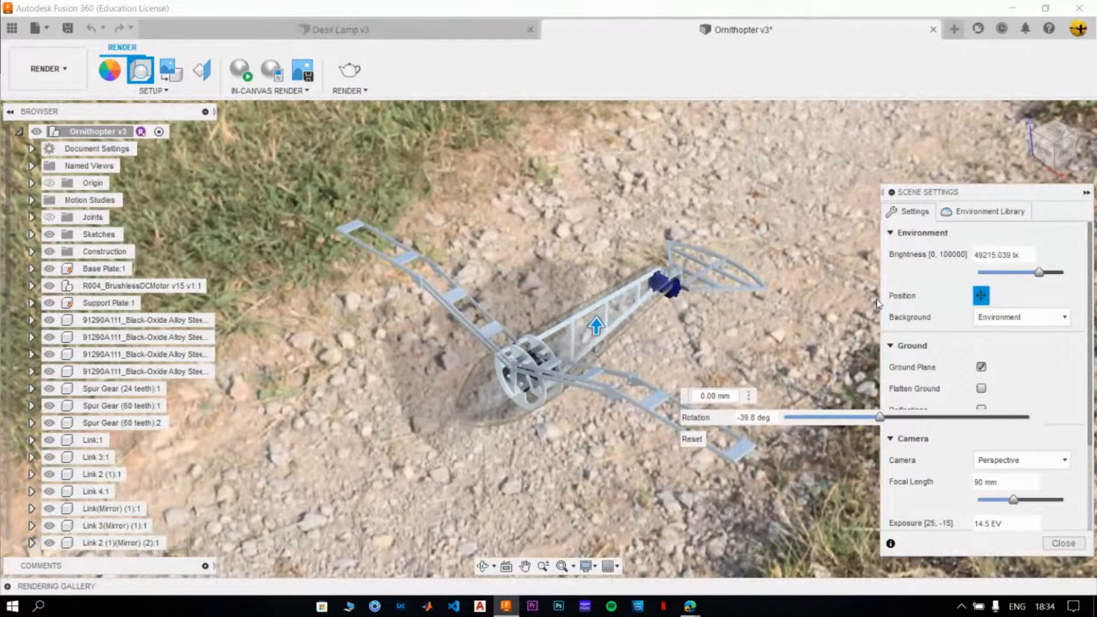
left_click(981, 296)
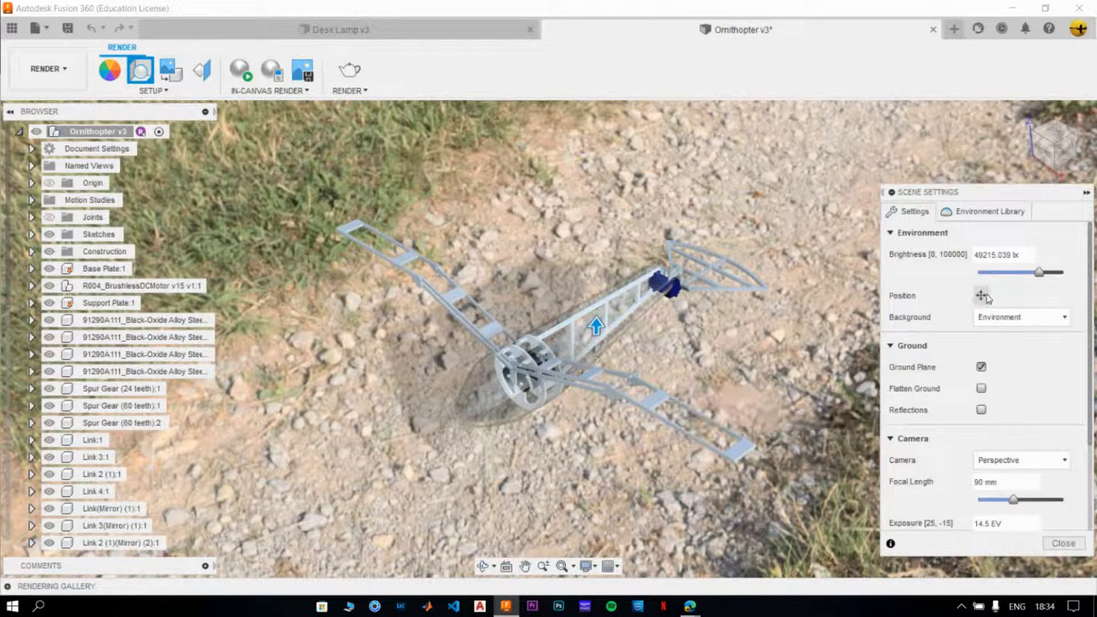
left_click(1063, 543)
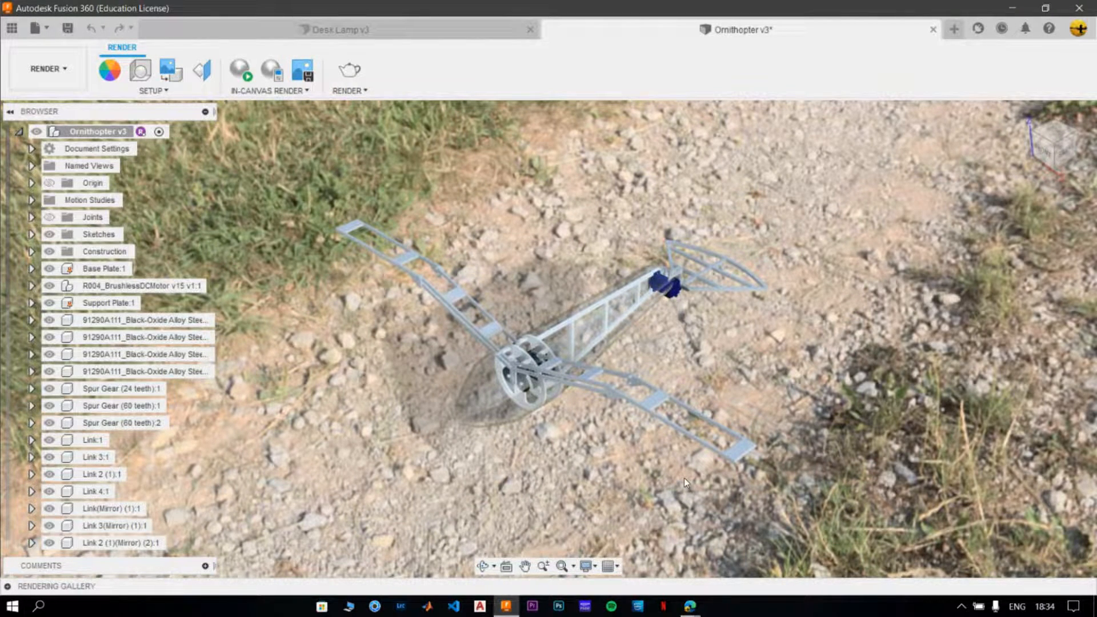
middle_click_drag(684, 478, 583, 476, "shift")
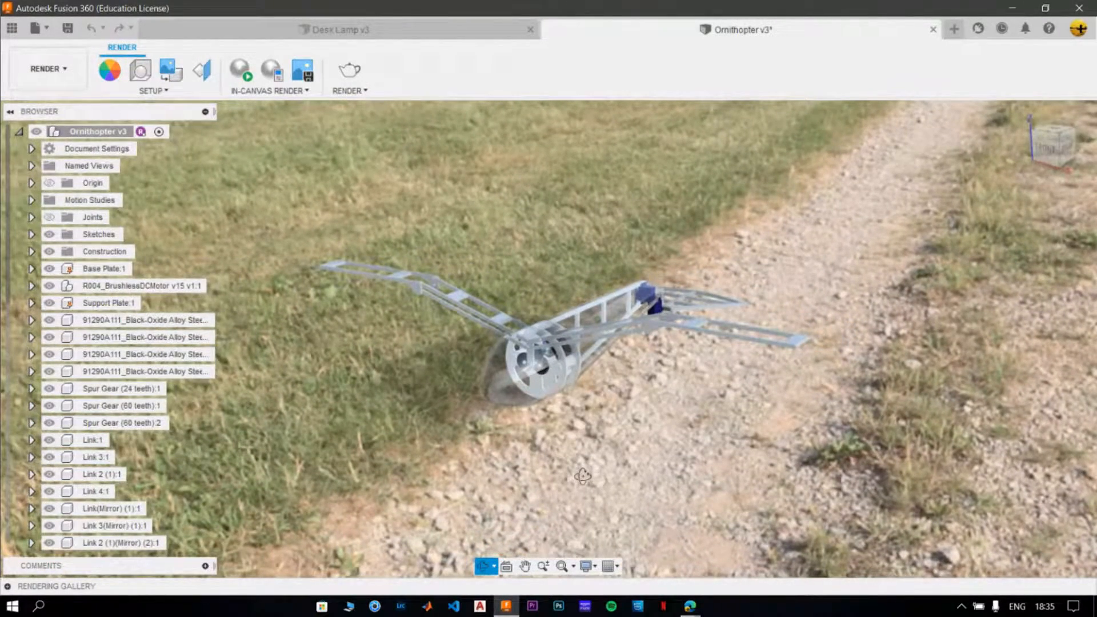
Reframe the view so the ornithopter appears smaller and sits over the gravel path.
middle_click_drag(582, 476, 768, 426)
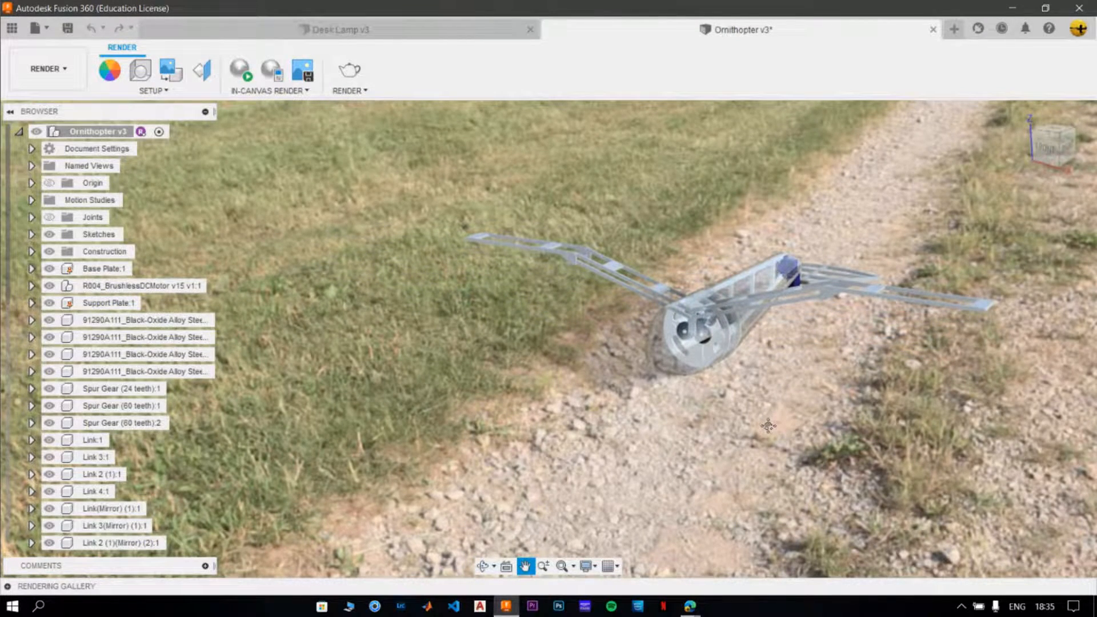
scroll(705, 427, "down", 5)
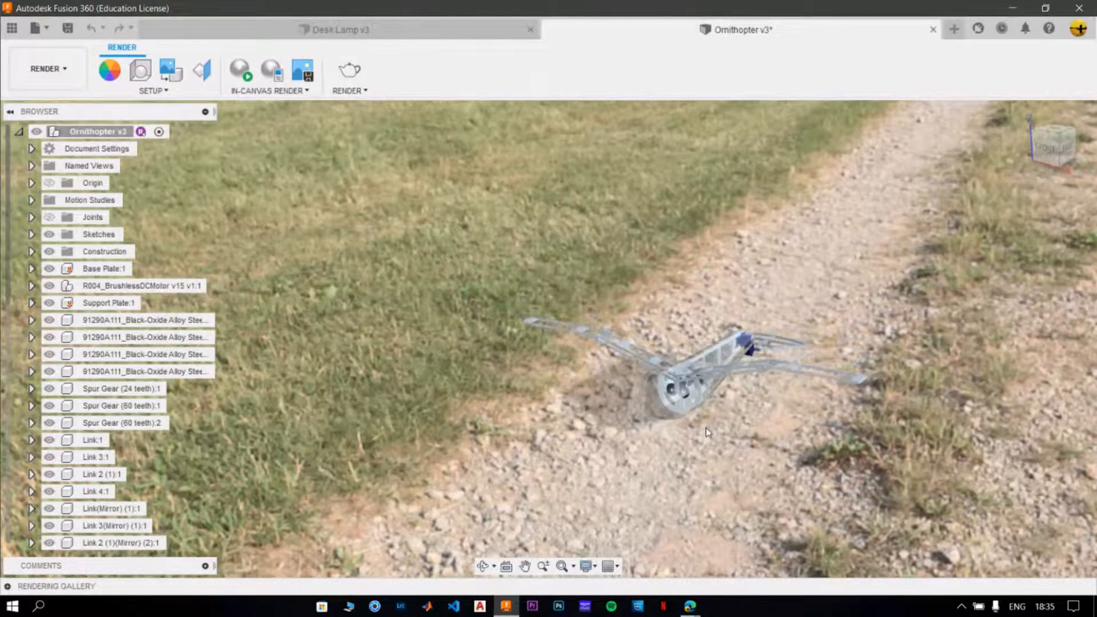
scroll(701, 418, "up", 2)
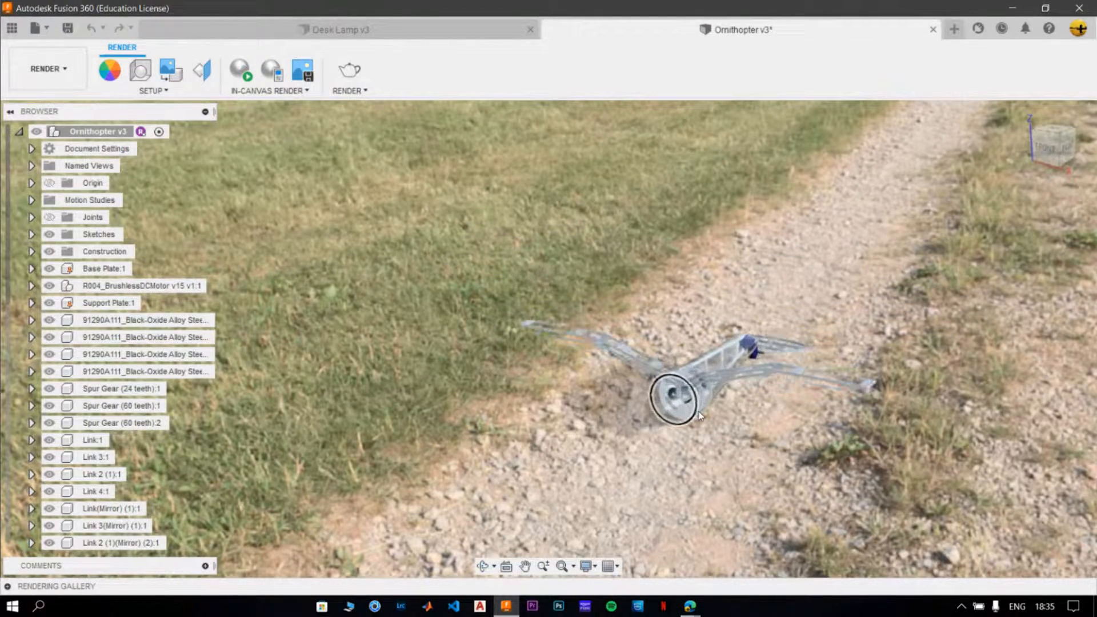
middle_click_drag(701, 416, 732, 368)
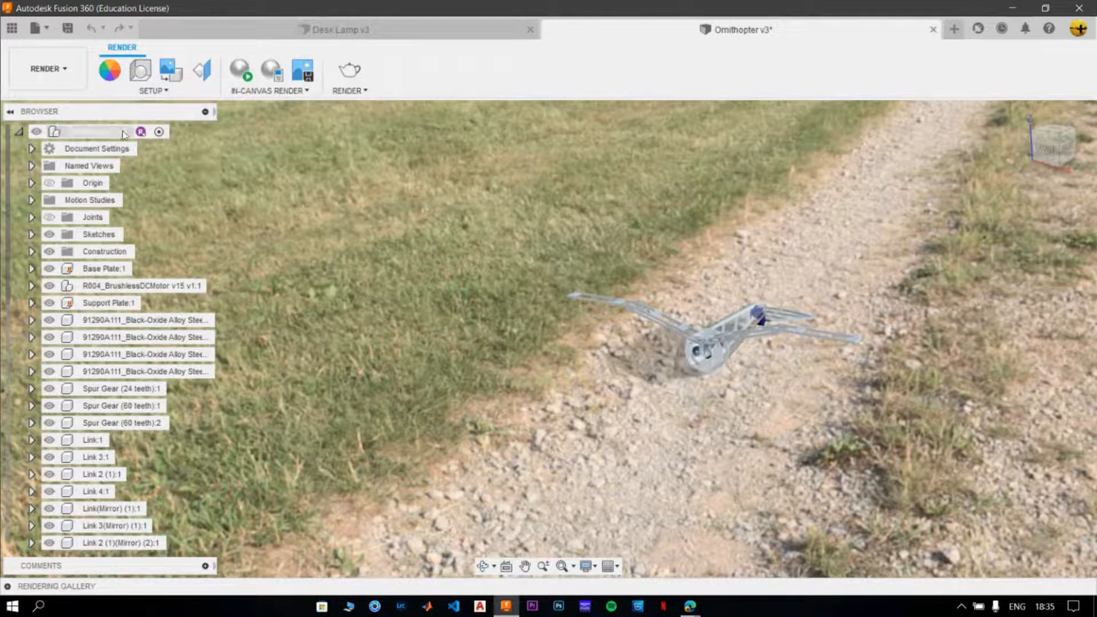
left_click(92, 132)
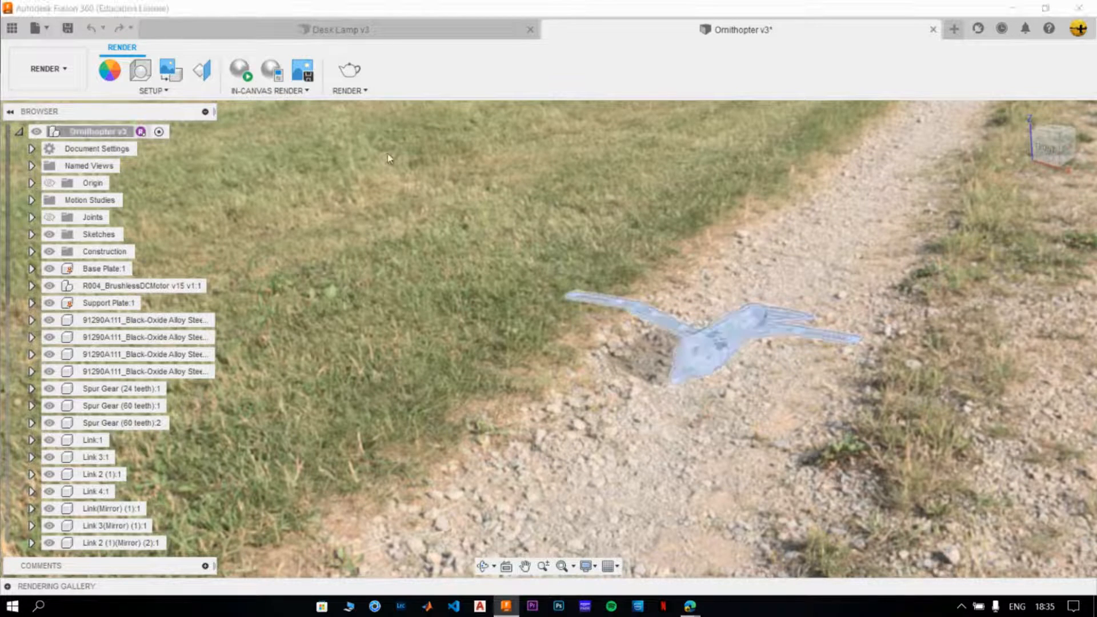
key("m")
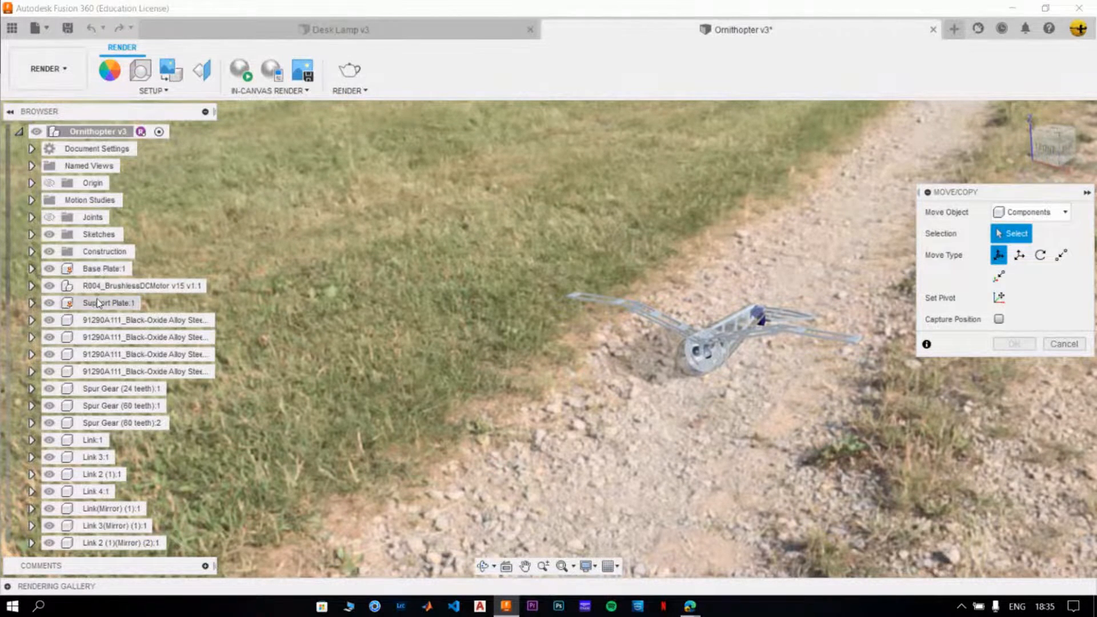
key("Escape")
Try to rotate all components from Base Plate to Glass end(Mirror) by -15 degrees about Z with Move/Copy.
left_click(93, 268)
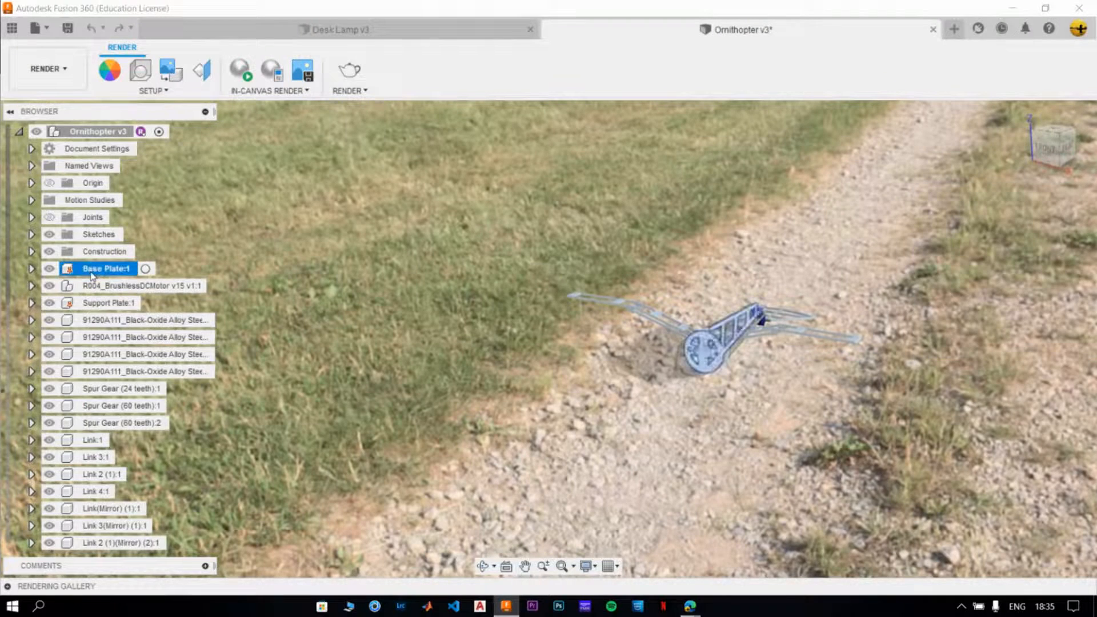
scroll(102, 508, "down", 5)
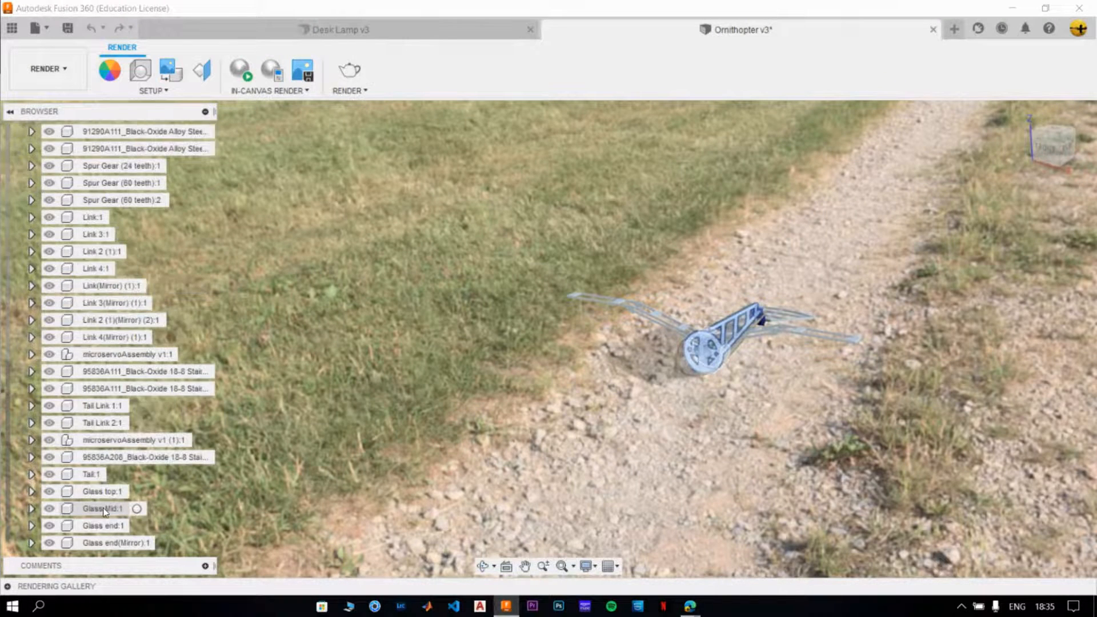
left_click(114, 543, "shift")
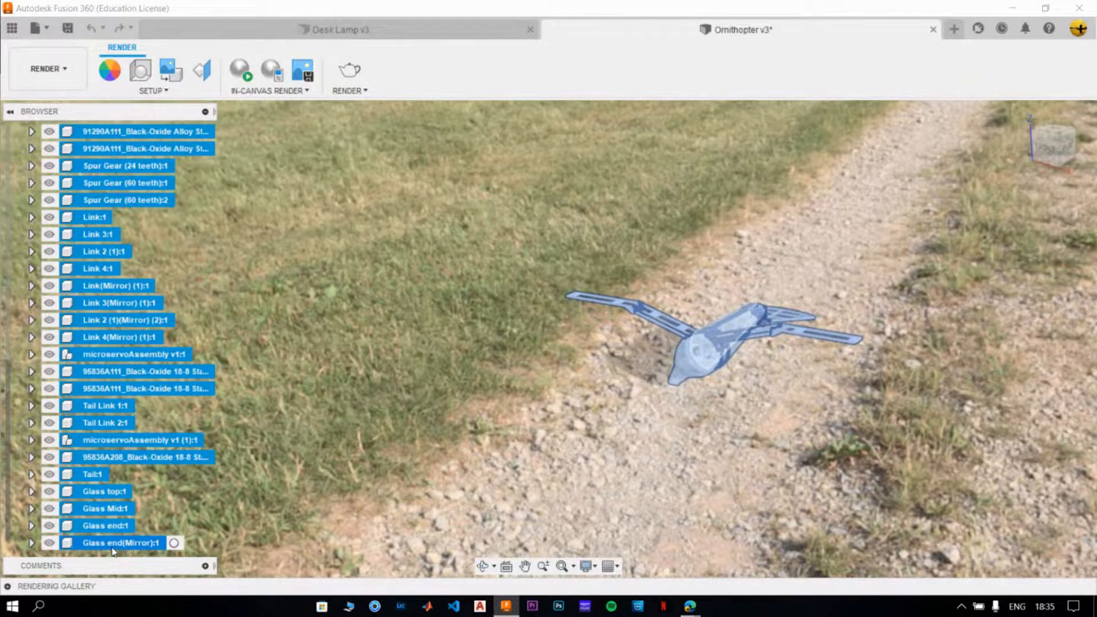
key("m")
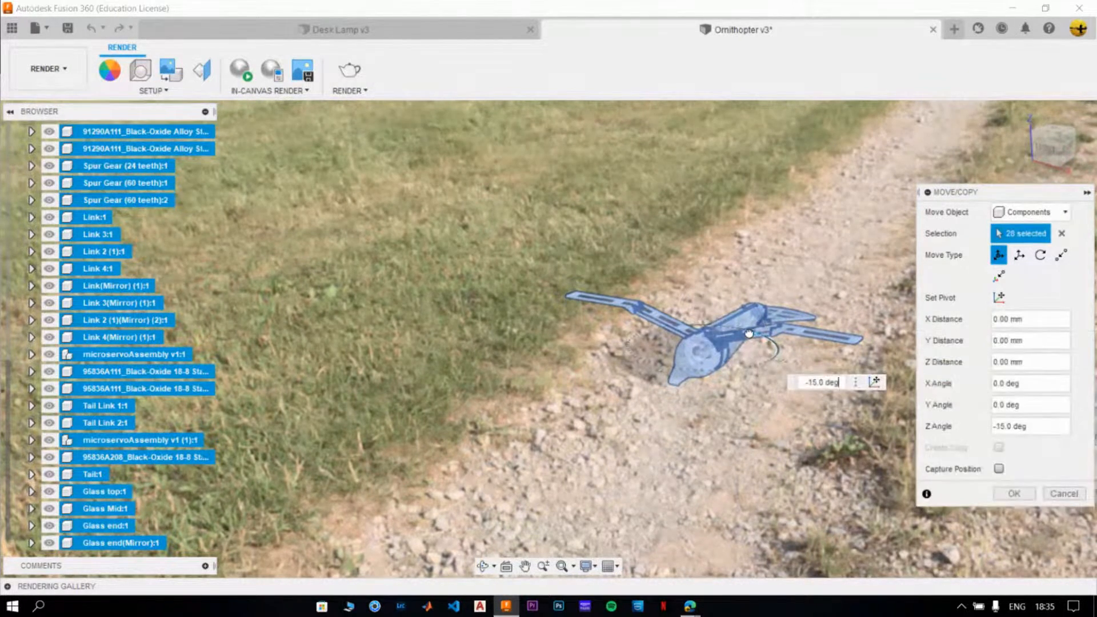
left_click(1012, 494)
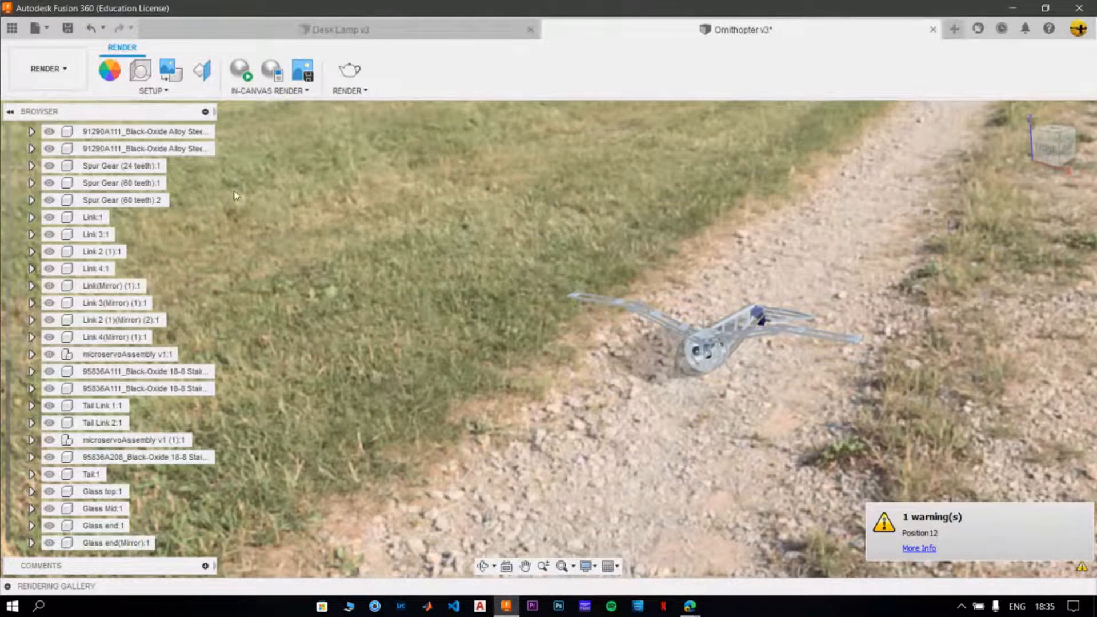
scroll(82, 405, "up", 5)
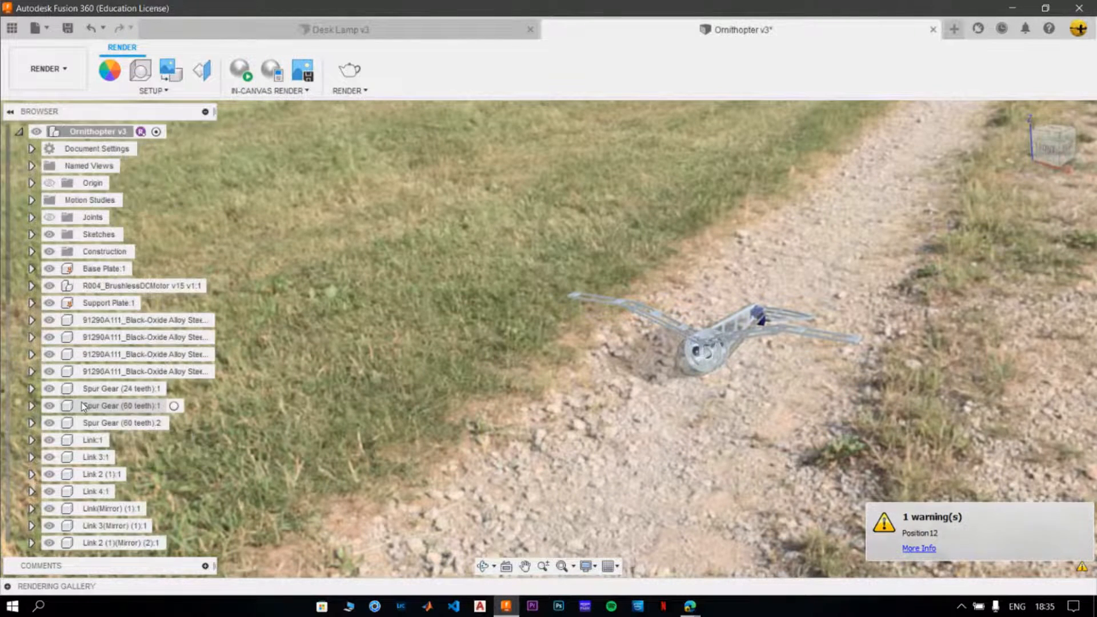
left_click(105, 270)
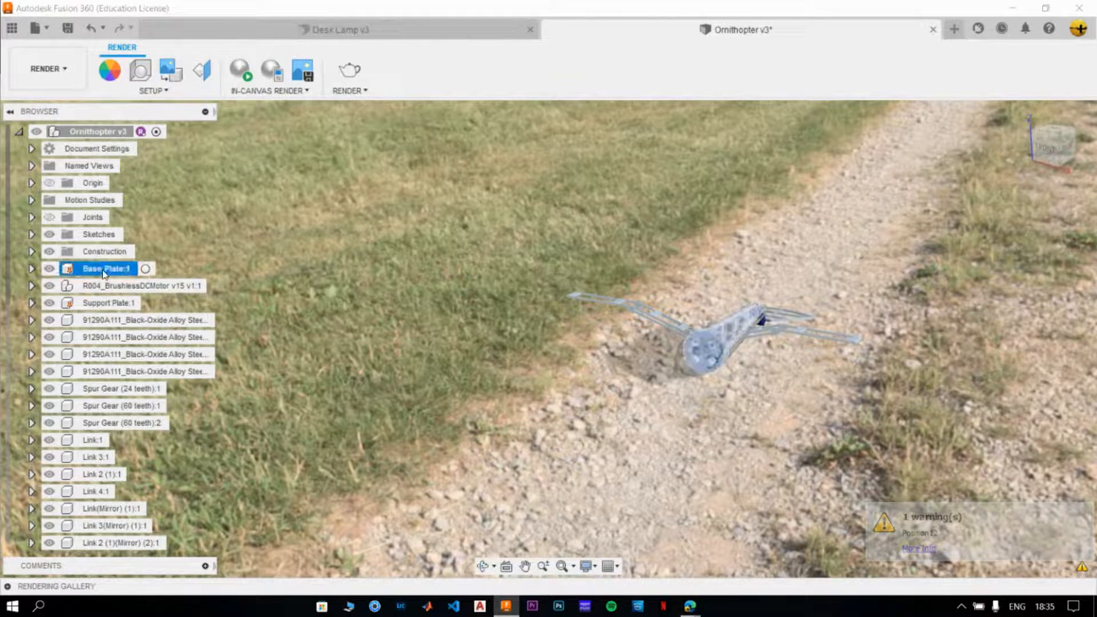
right_click(103, 271)
left_click(319, 269)
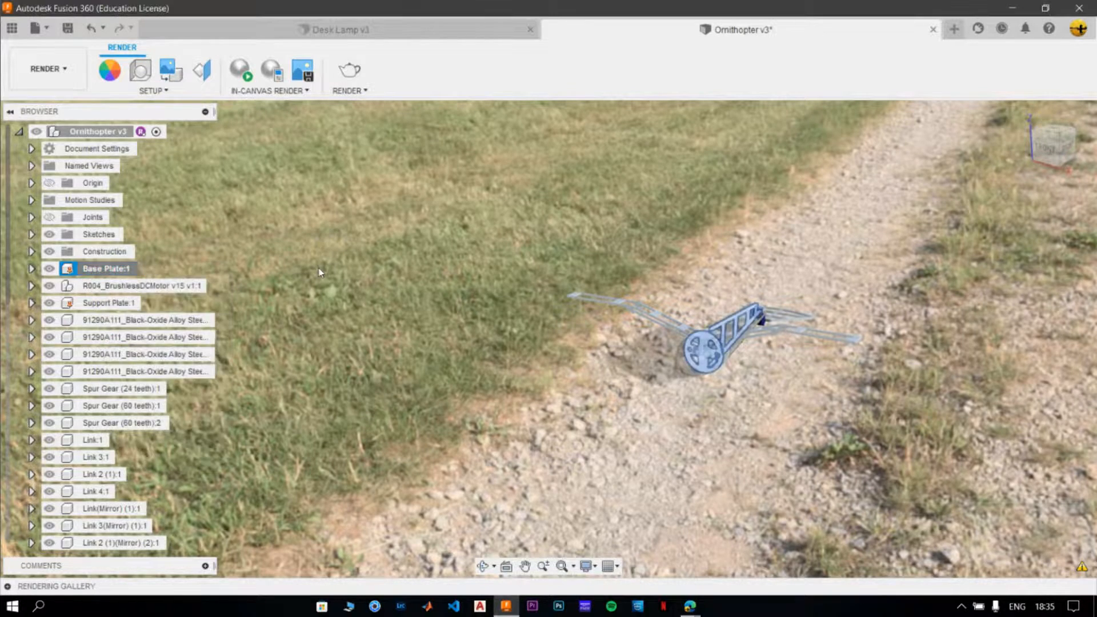
left_click(650, 223)
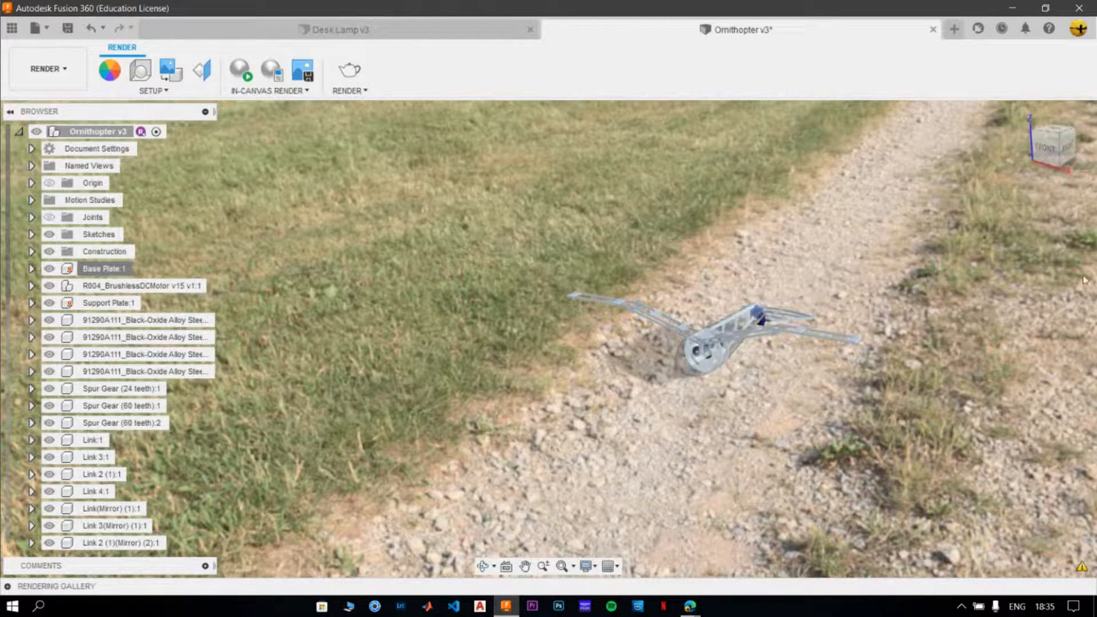
Turn the view toward the front-right corner and frame the ornithopter larger on the gravel path beside the grass.
middle_click_drag(940, 408, 930, 412, "shift")
scroll(703, 361, "down", 2)
scroll(754, 403, "up", 2)
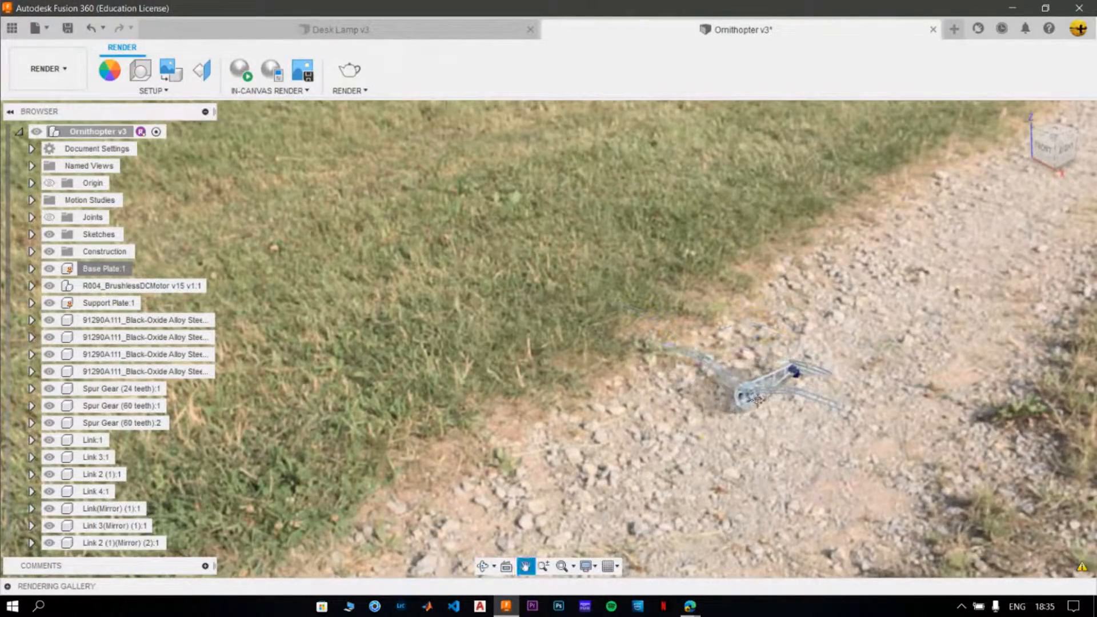
scroll(754, 403, "up", 2)
scroll(754, 403, "up", 1)
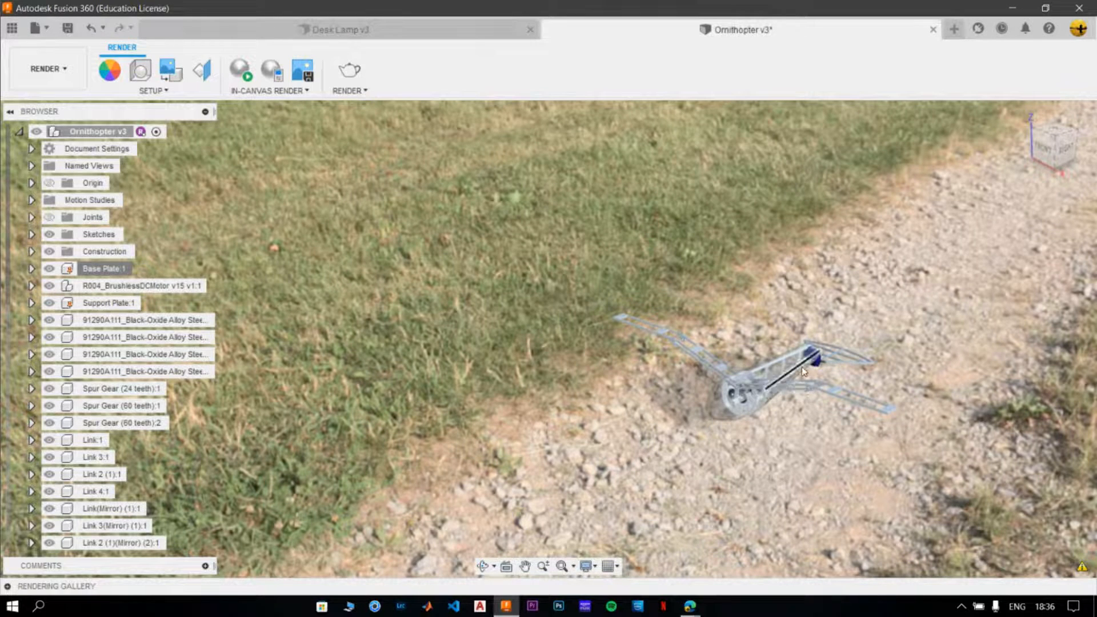
scroll(798, 368, "up", 2)
scroll(745, 394, "down", 1)
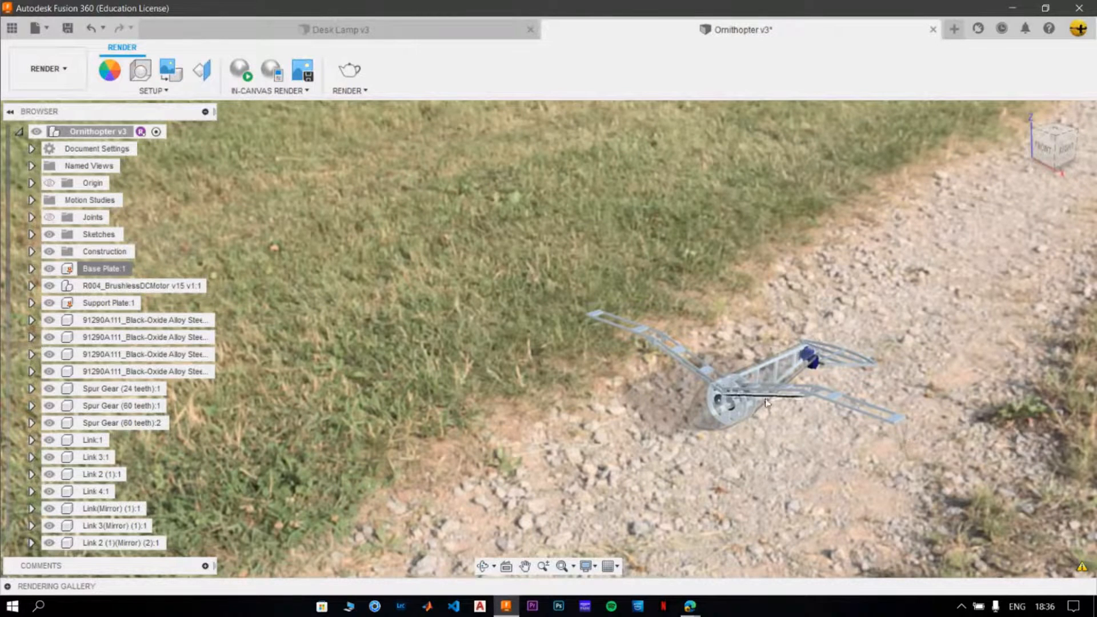
scroll(757, 401, "up", 1)
scroll(753, 399, "up", 1)
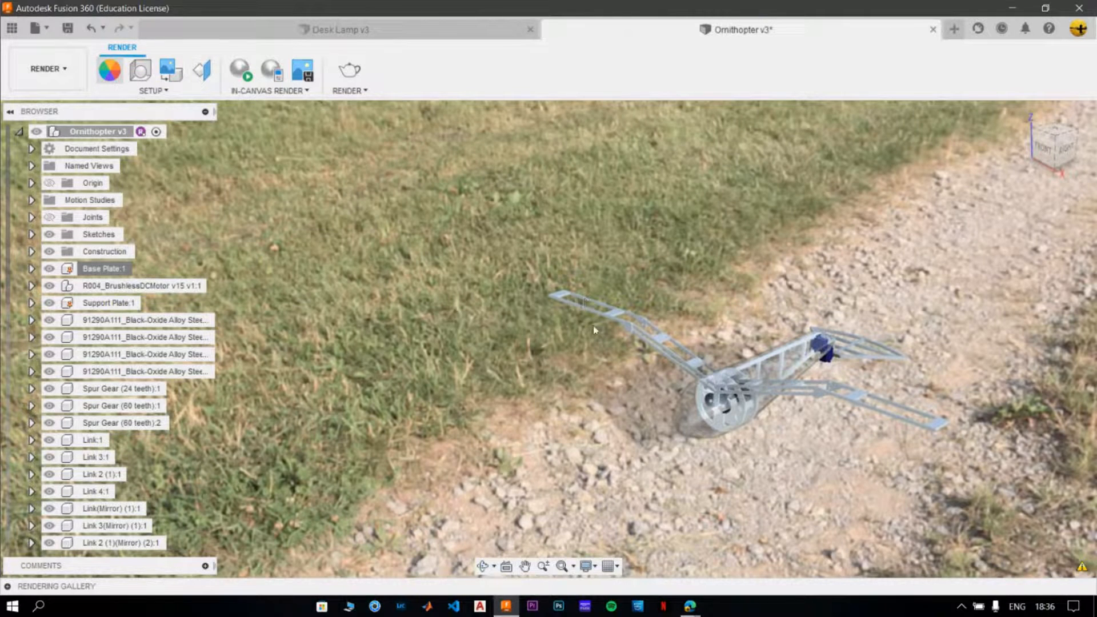
Recolour the design's ABS (White) and Powder Coat - Rough (Grey) appearances to black.
key("a")
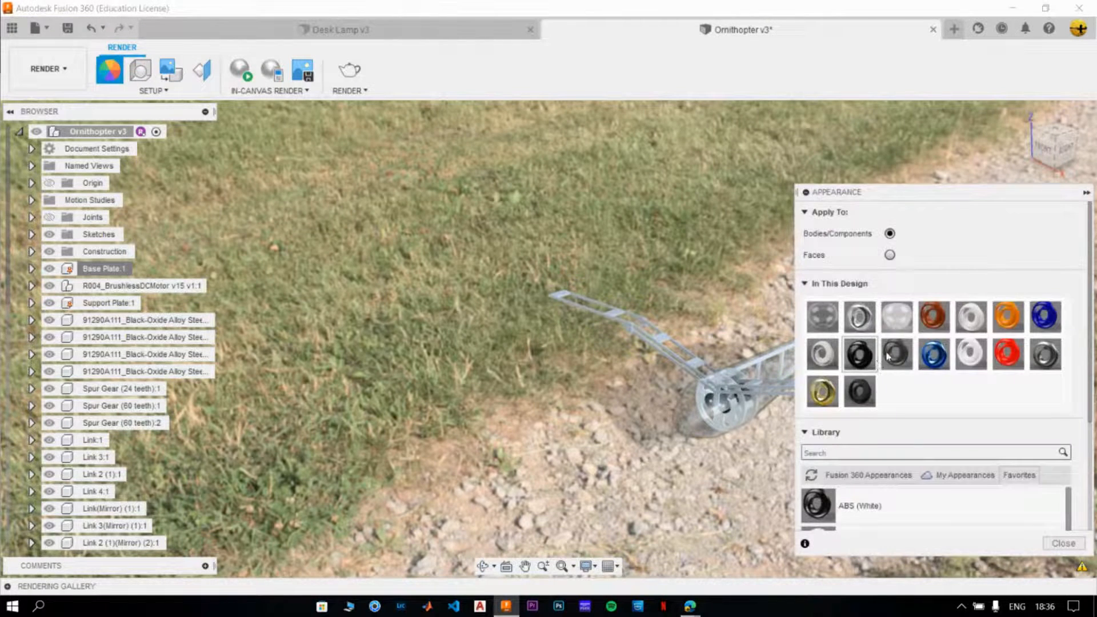
right_click(976, 324)
left_click(1003, 338)
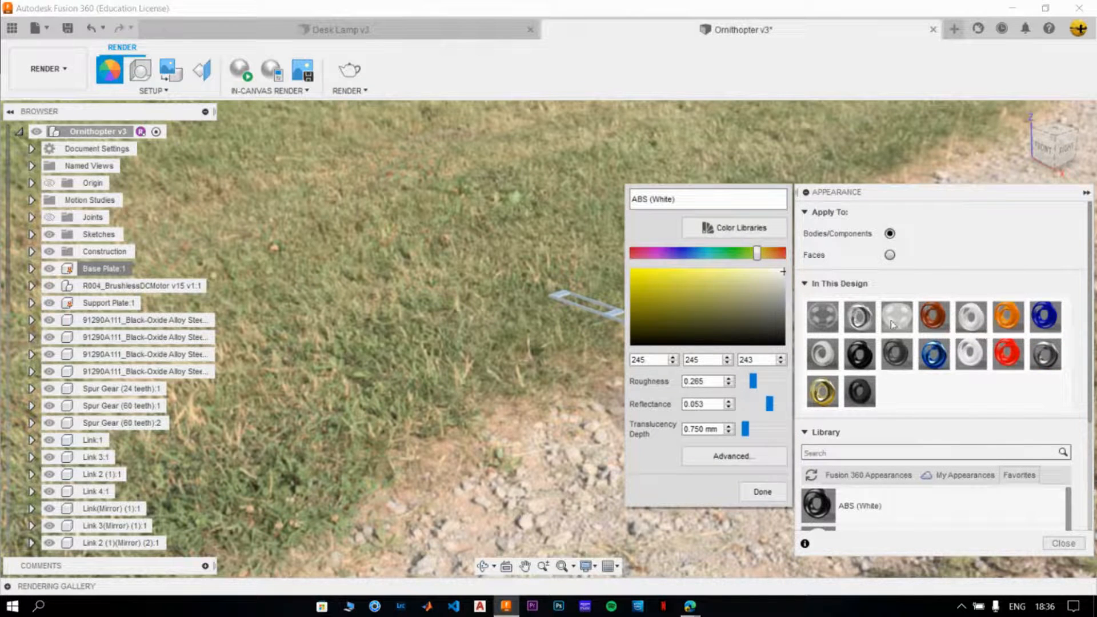
left_click(782, 345)
left_click(766, 492)
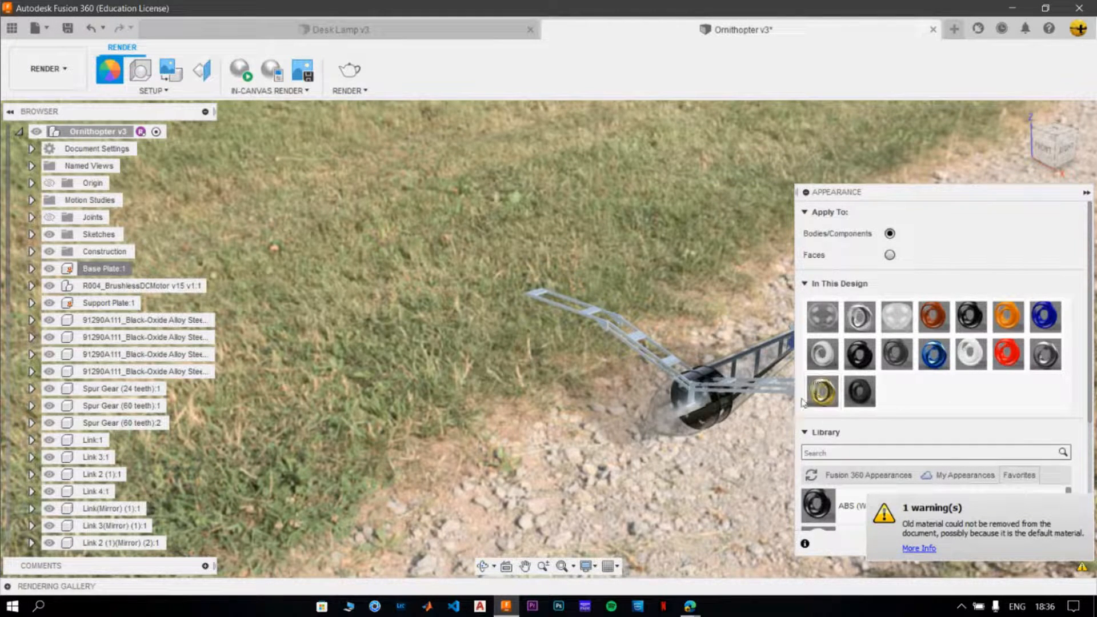
double_click(845, 351)
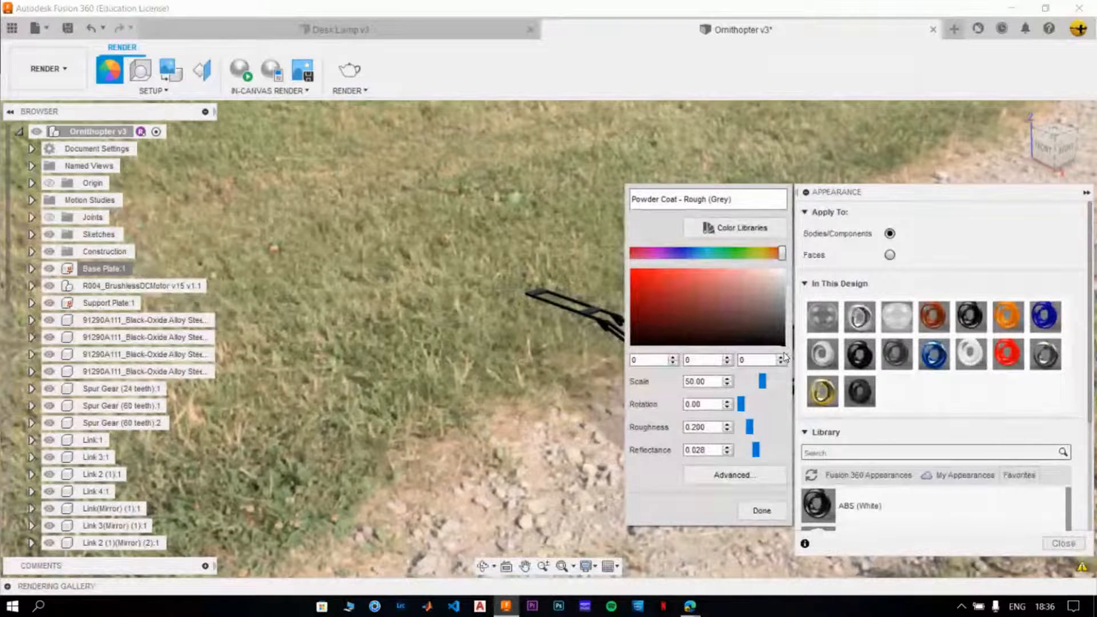
left_click(761, 510)
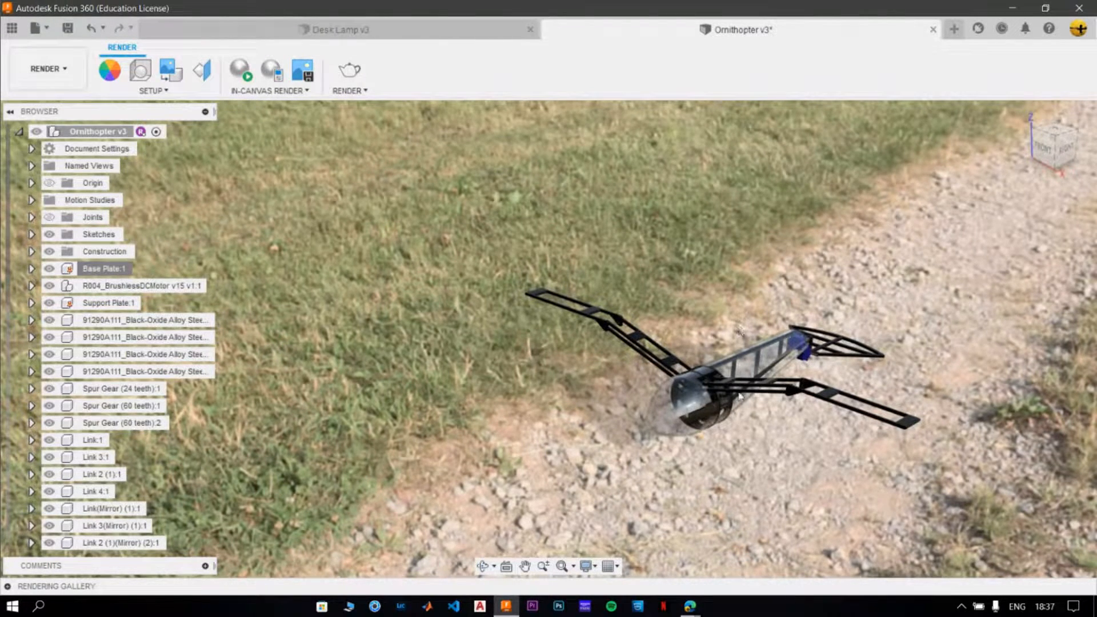
Set the roughness of the Glass (Clear) appearance on the ornithopter's transparent shell to 0.400 and close the appearance settings.
left_click(677, 413)
scroll(1093, 473, "up", 2)
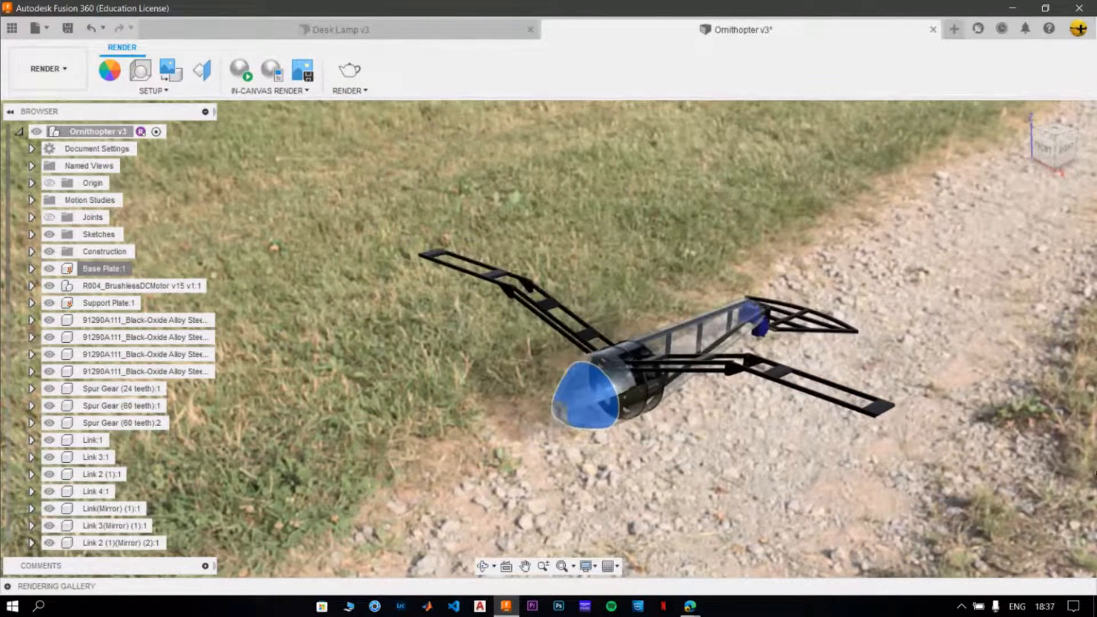
scroll(917, 432, "down", 3)
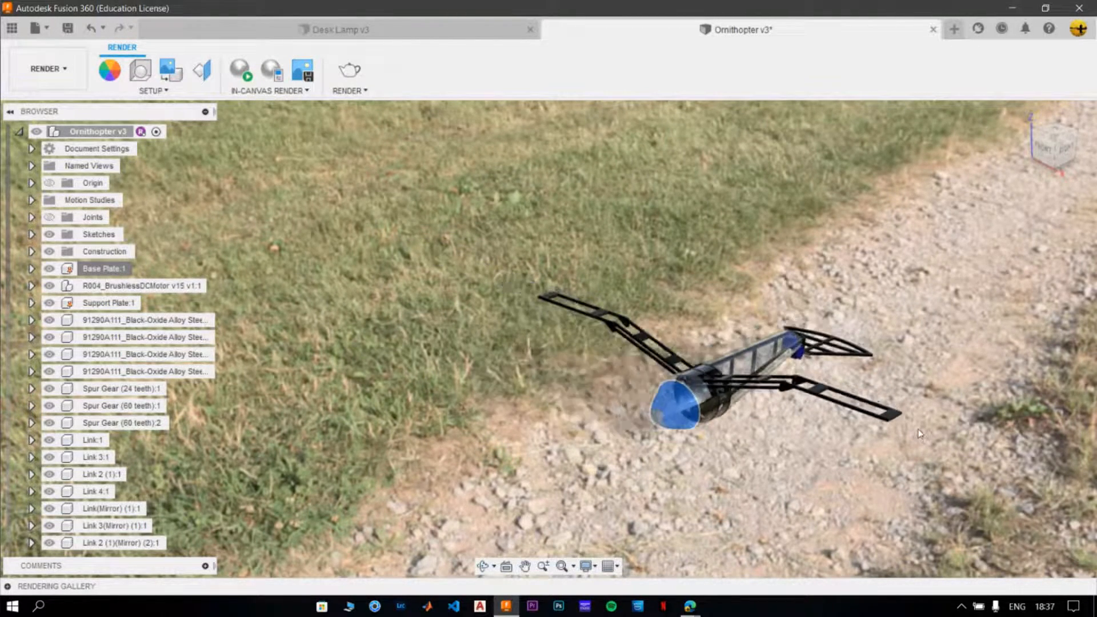
left_click(835, 211)
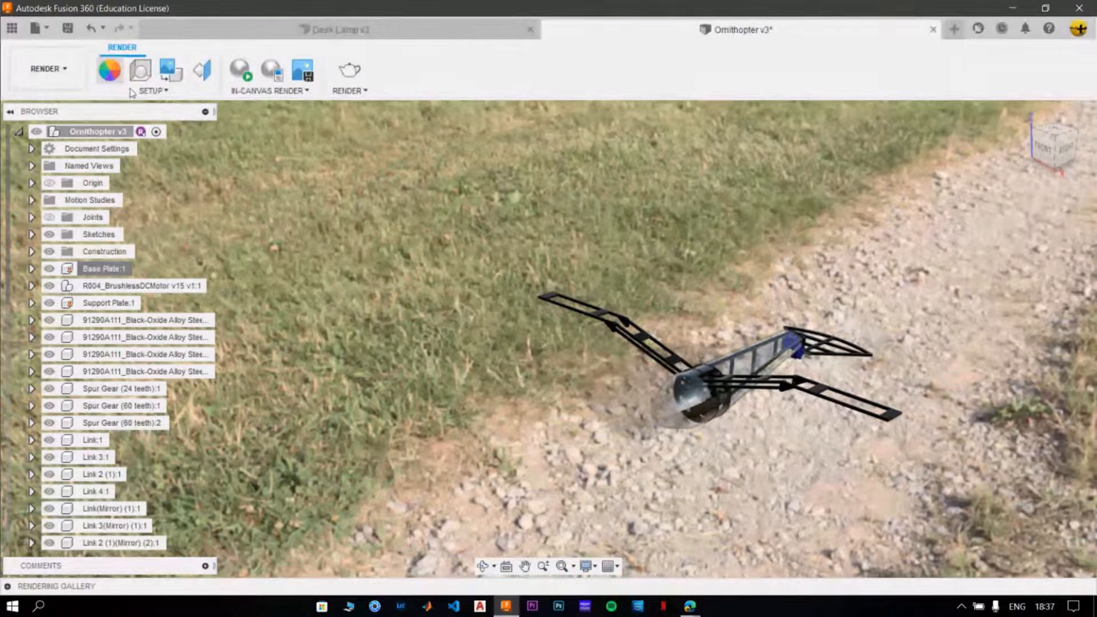
left_click(108, 71)
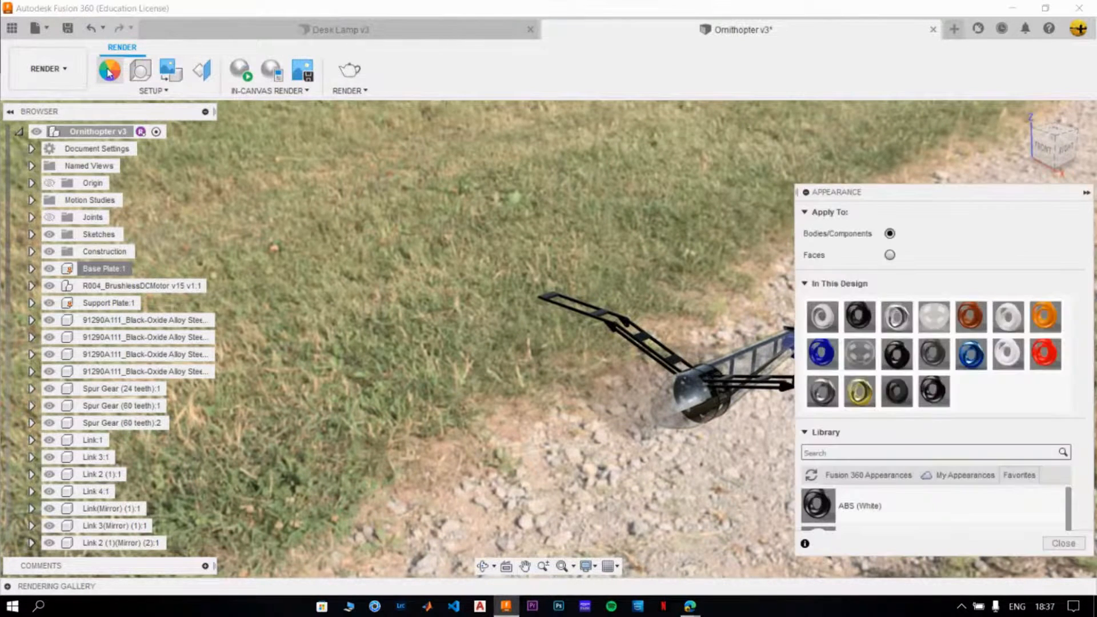
right_click(870, 353)
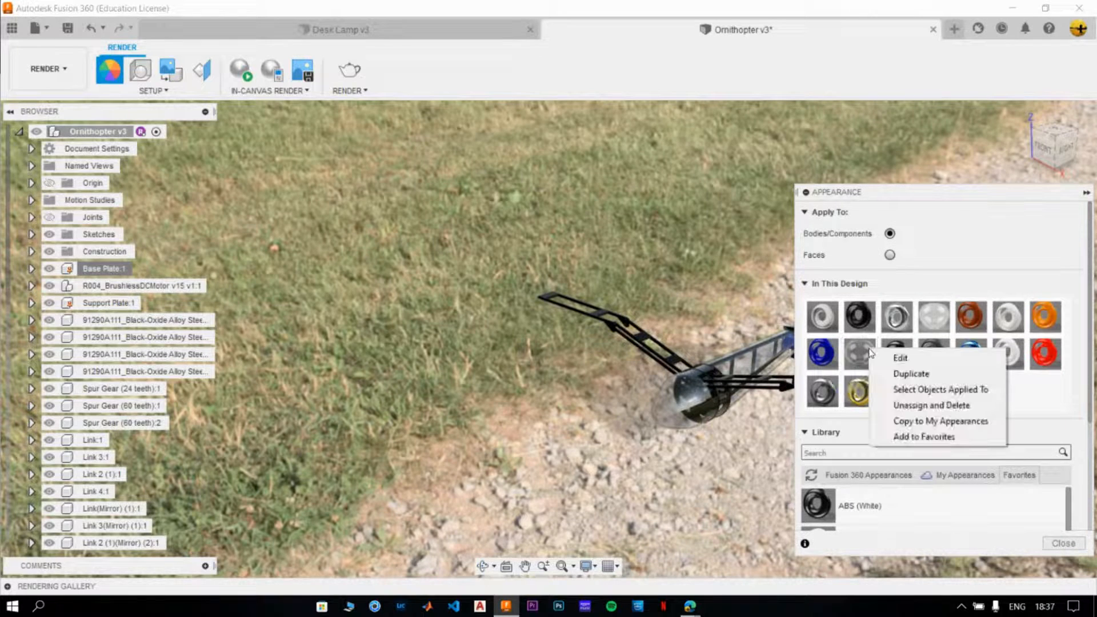
left_click(898, 358)
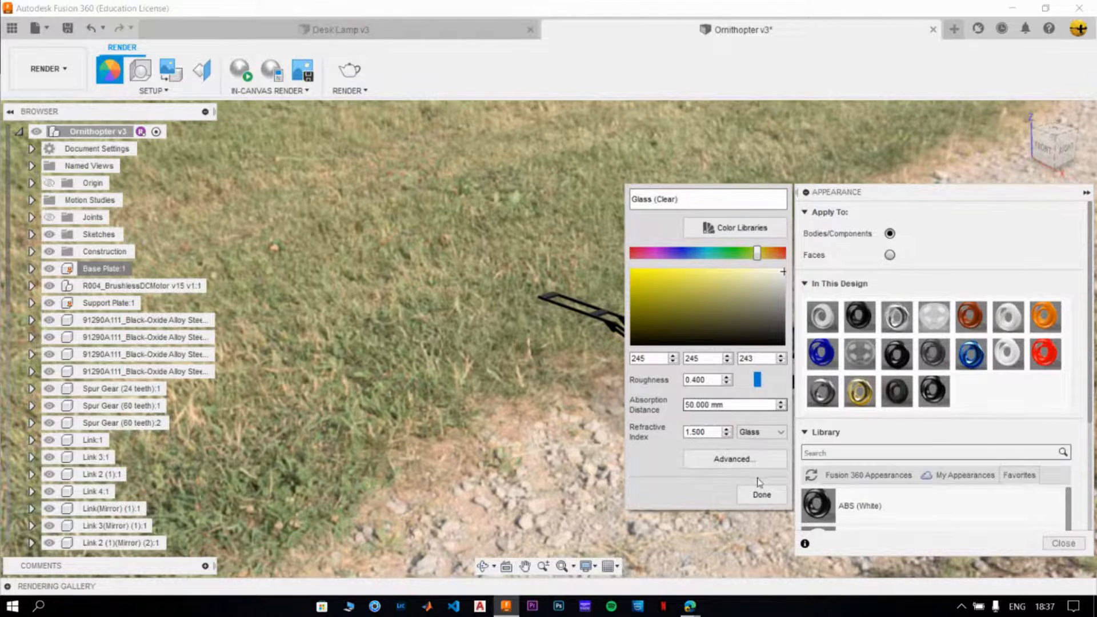
left_click(760, 493)
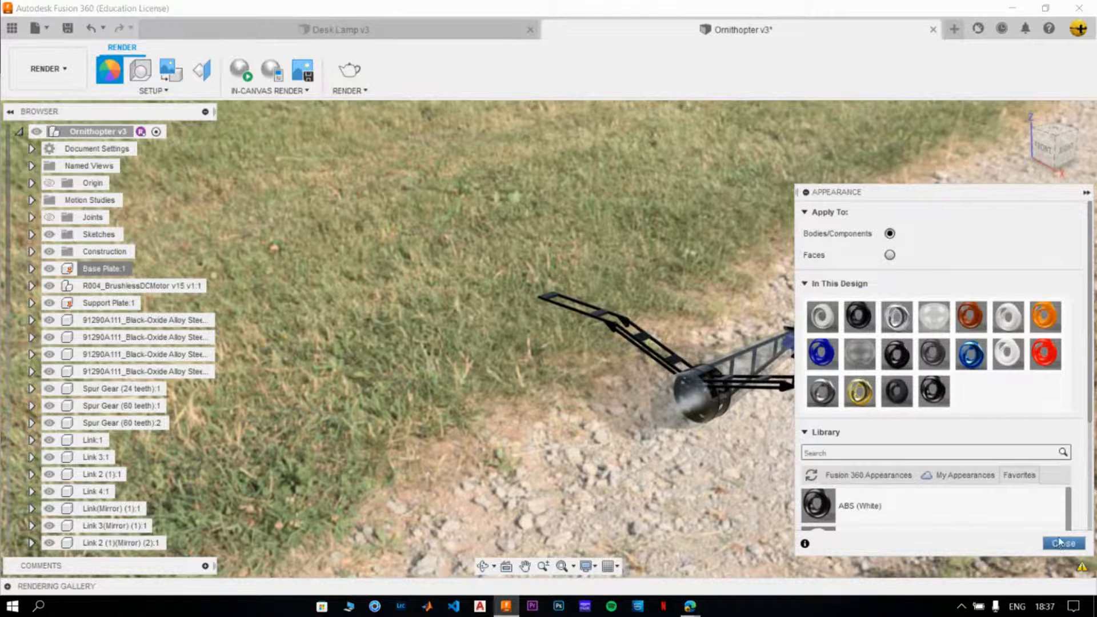
left_click(1063, 543)
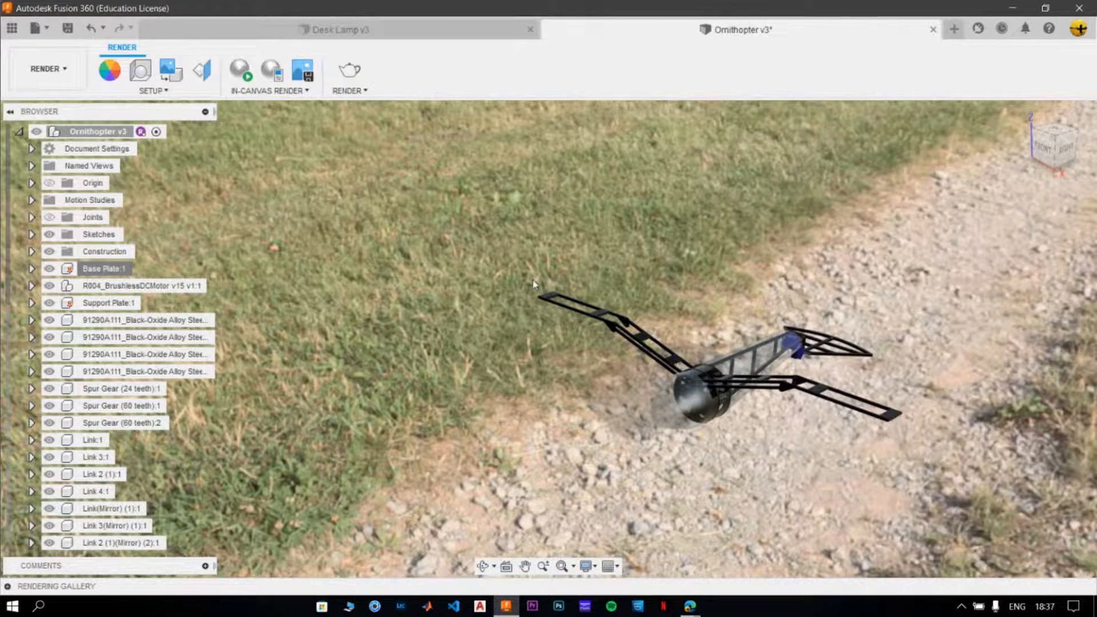
Shift the ornithopter between the gravel path and the grass edge to compare how it sits on the background.
middle_click_drag(925, 437, 669, 439)
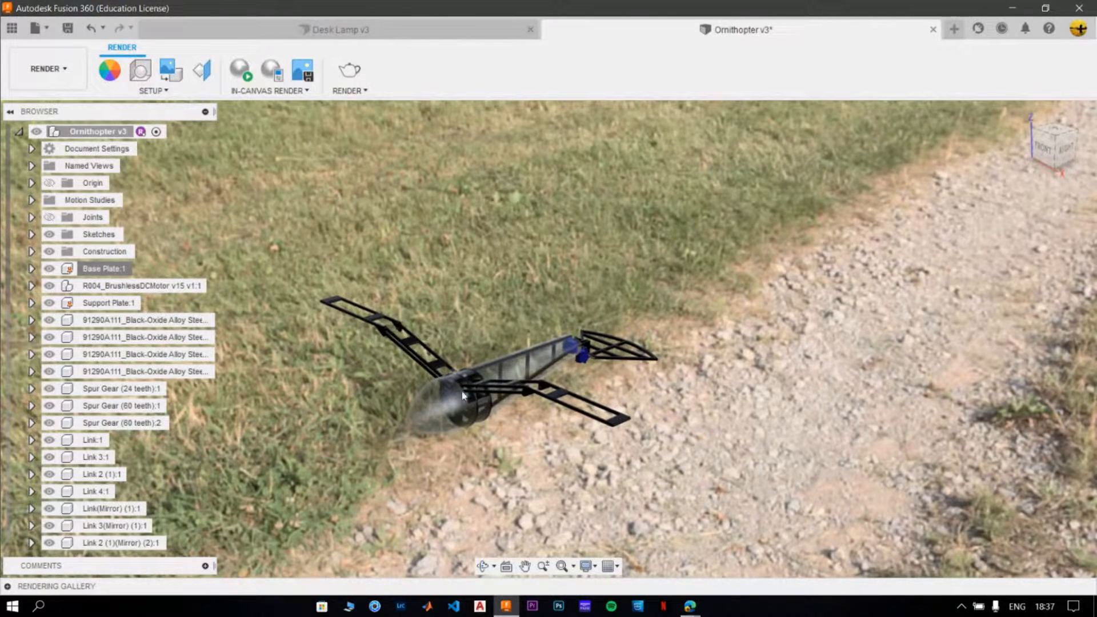
middle_click_drag(479, 378, 730, 374)
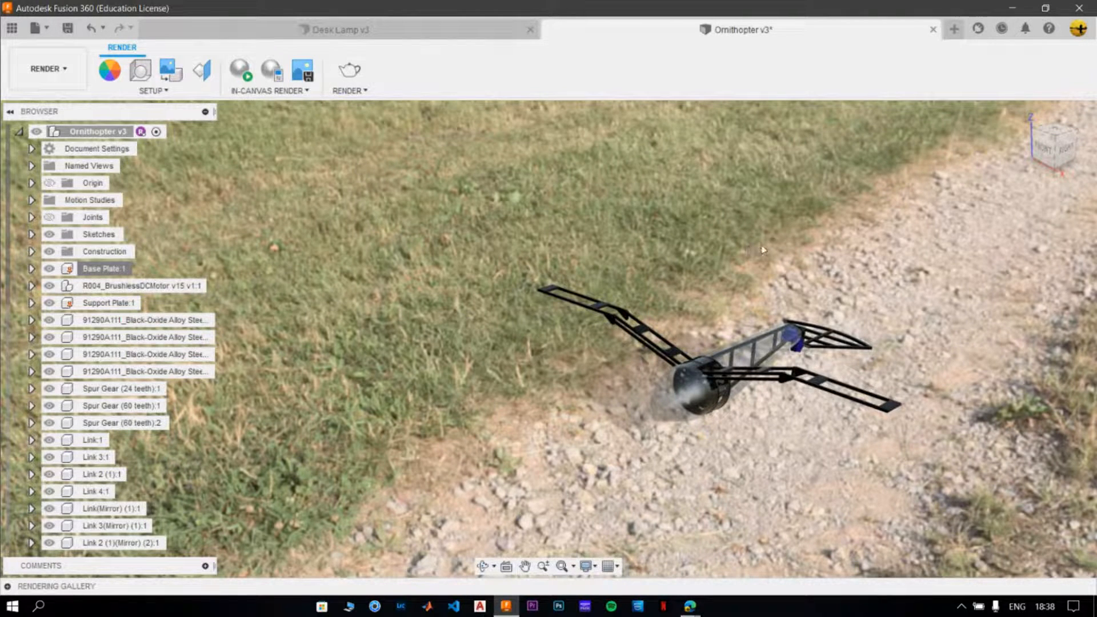
middle_click_drag(699, 407, 443, 405)
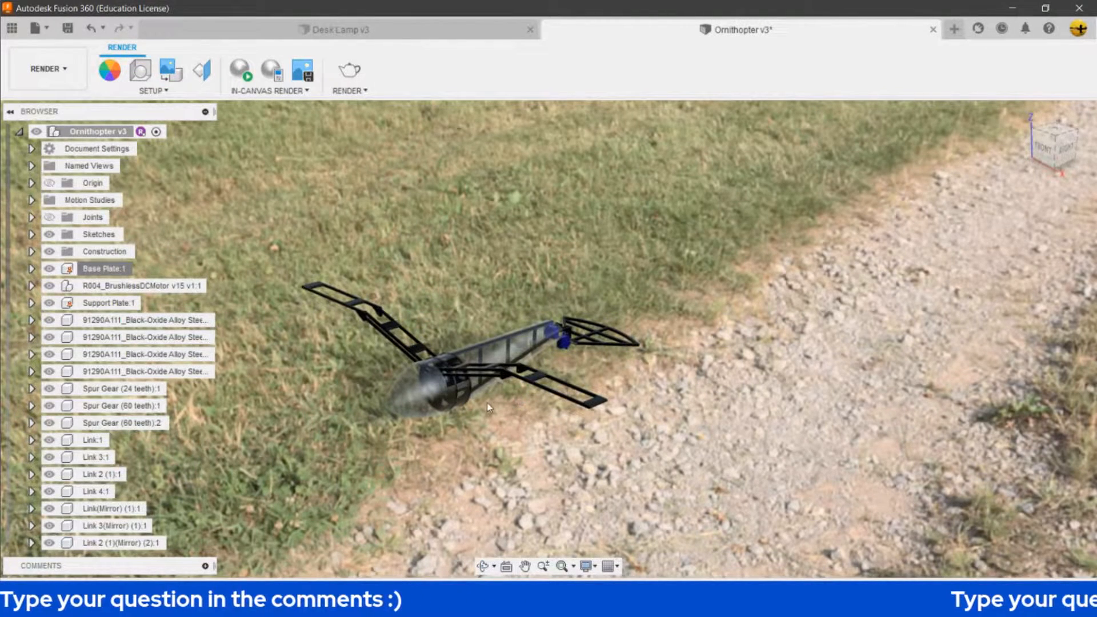
Place the ornithopter at the grass-side edge of the gravel path, preview it with an in-canvas render, and pause and stop the preview.
middle_click_drag(459, 392, 674, 381)
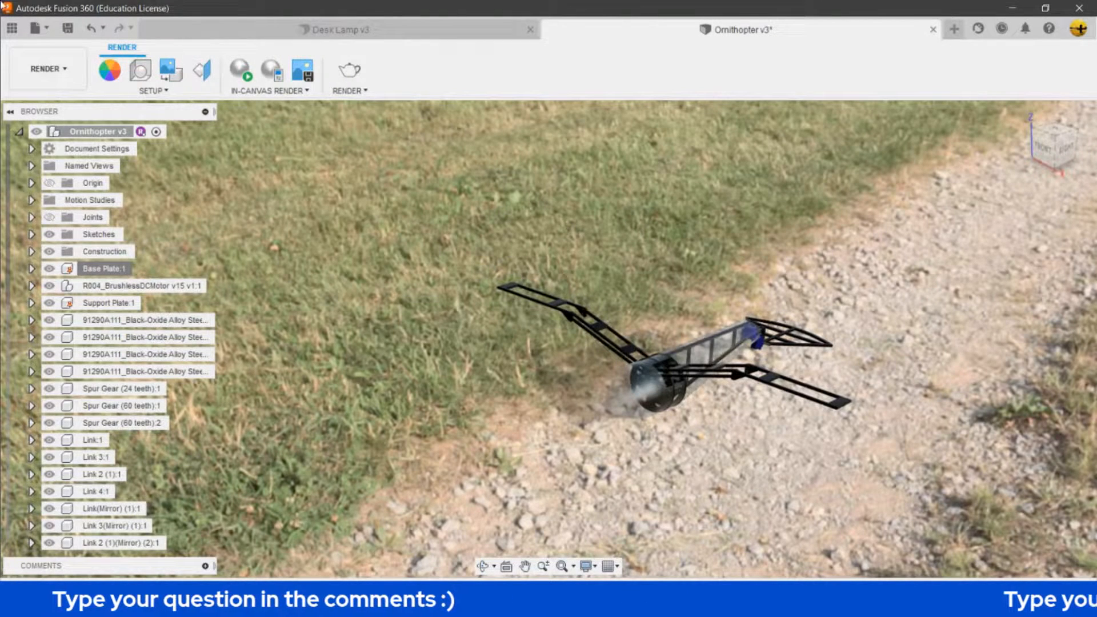
left_click(245, 72)
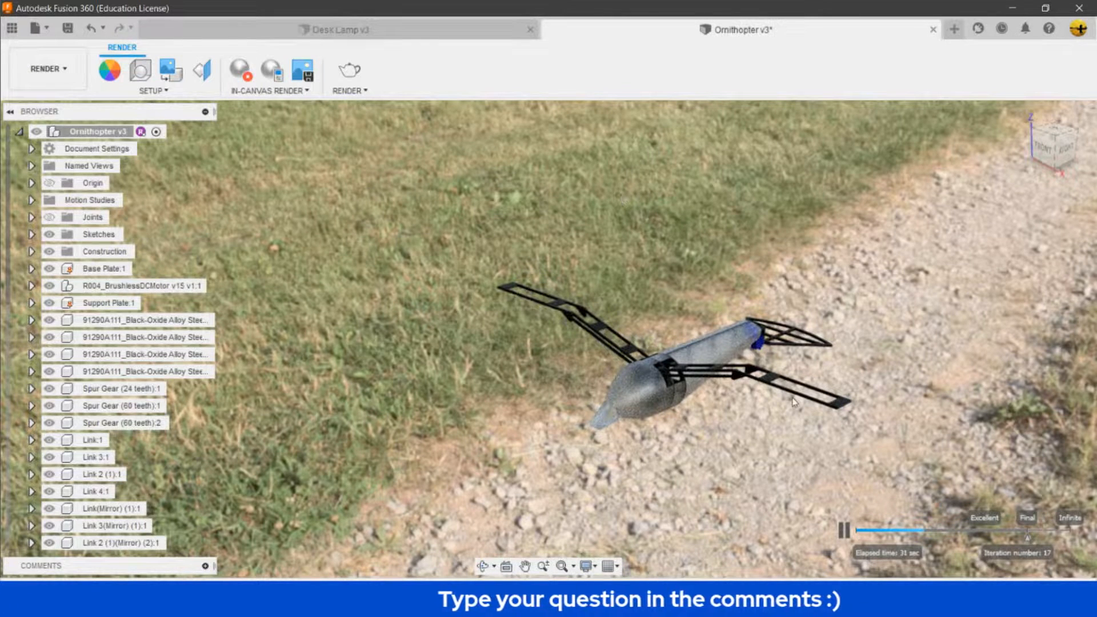
left_click(843, 531)
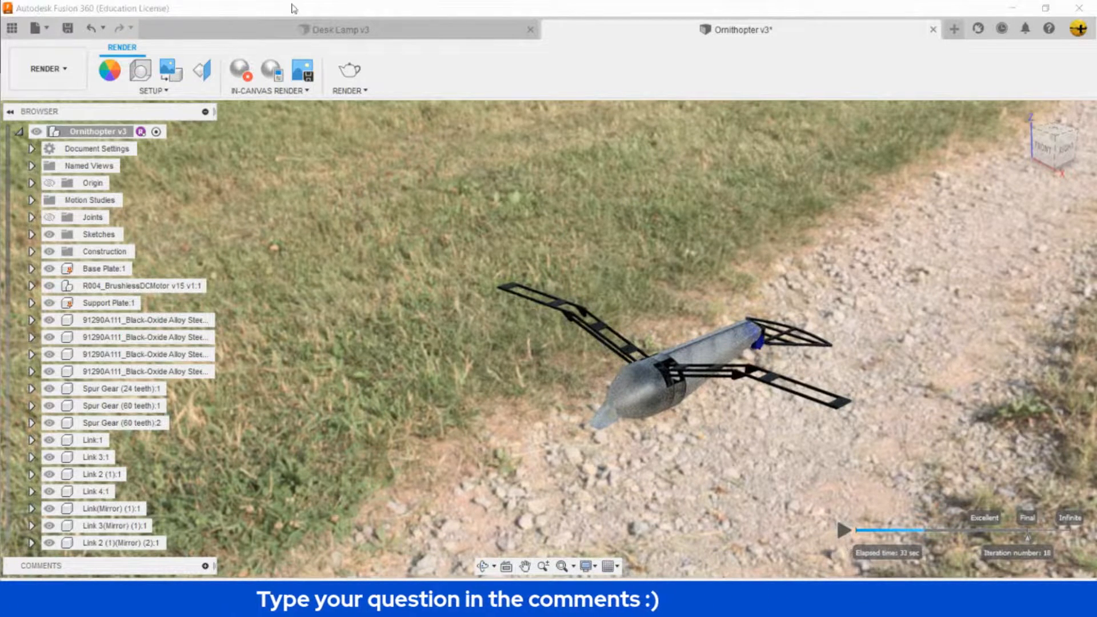
left_click(239, 74)
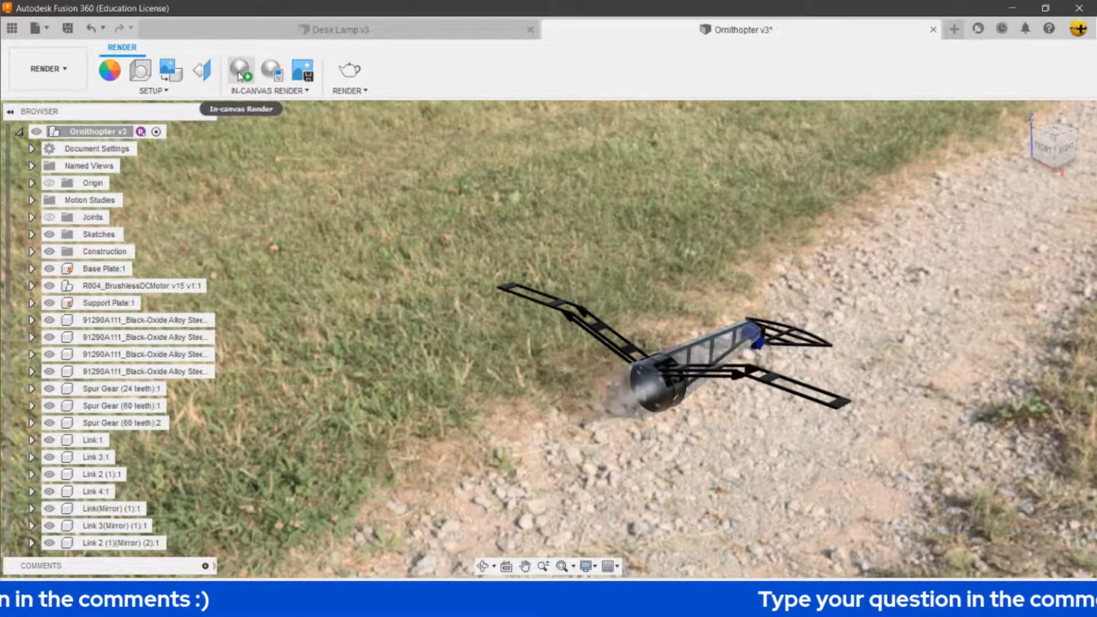
Submit a cloud render at the 8.5x11" 300PPI print size in Final quality, close the render settings, and switch to the StreamYard browser window.
left_click(360, 68)
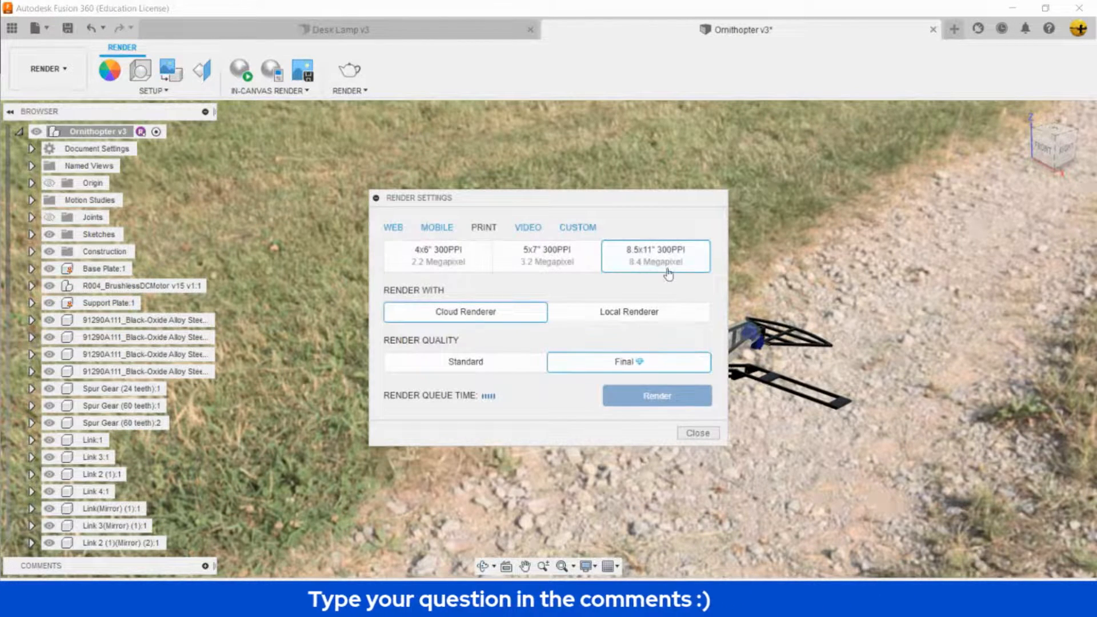
left_click(669, 457)
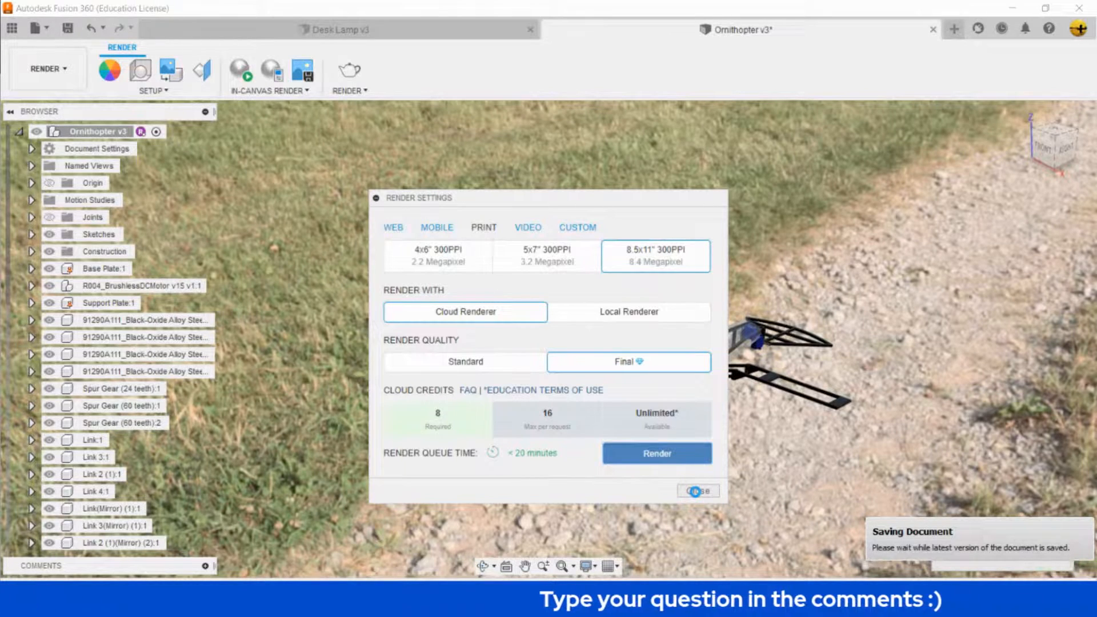
left_click(697, 492)
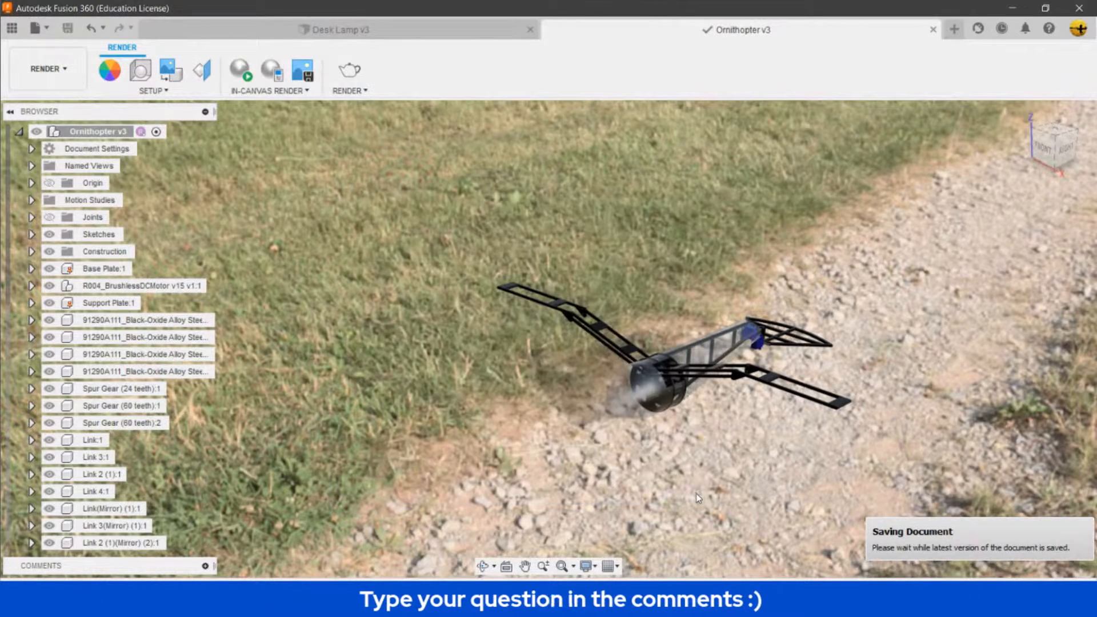
left_click(629, 531)
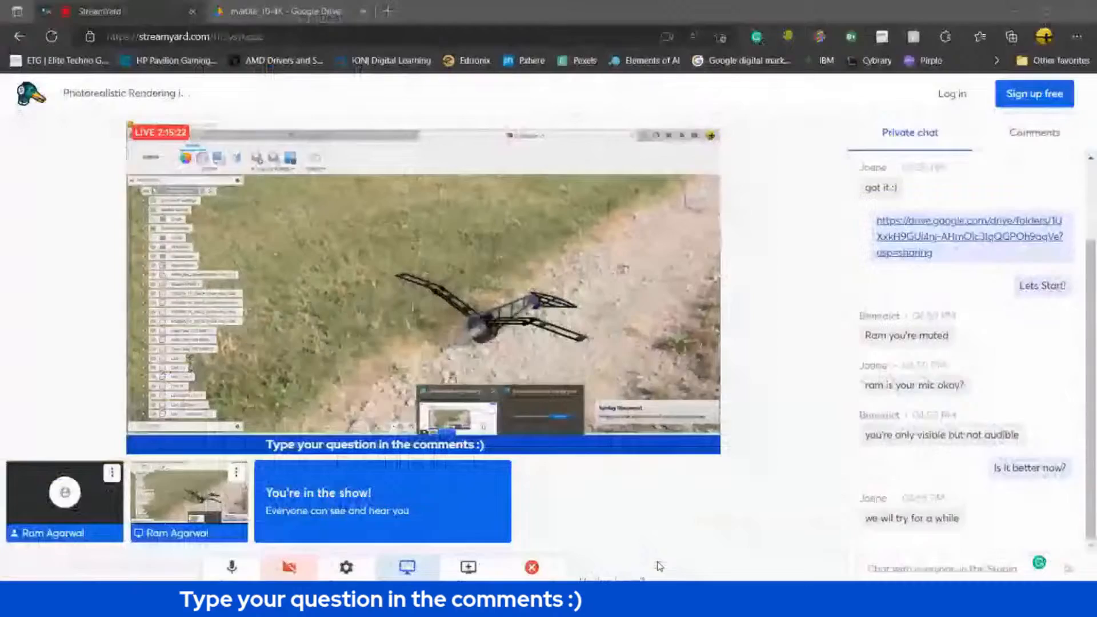